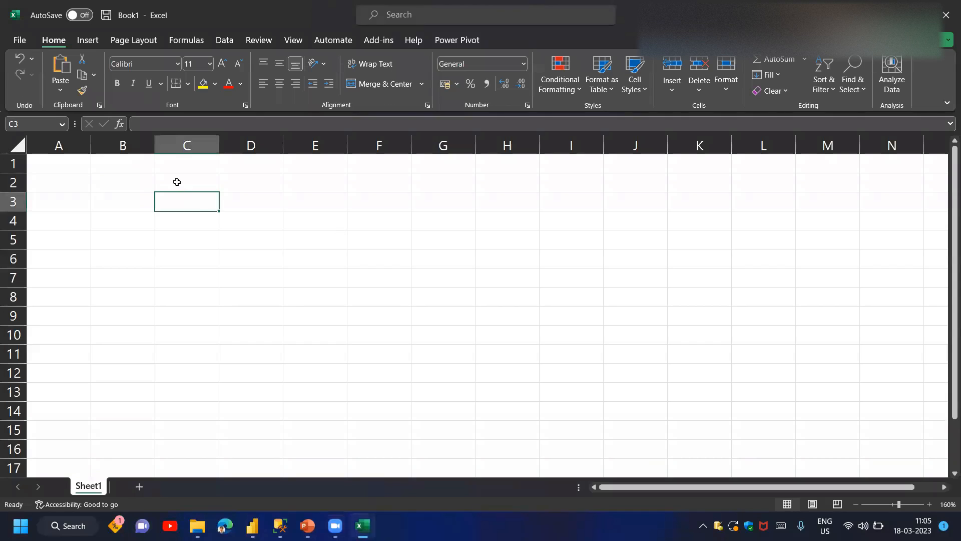
Enter "Target" in cell B2
left_click(176, 182)
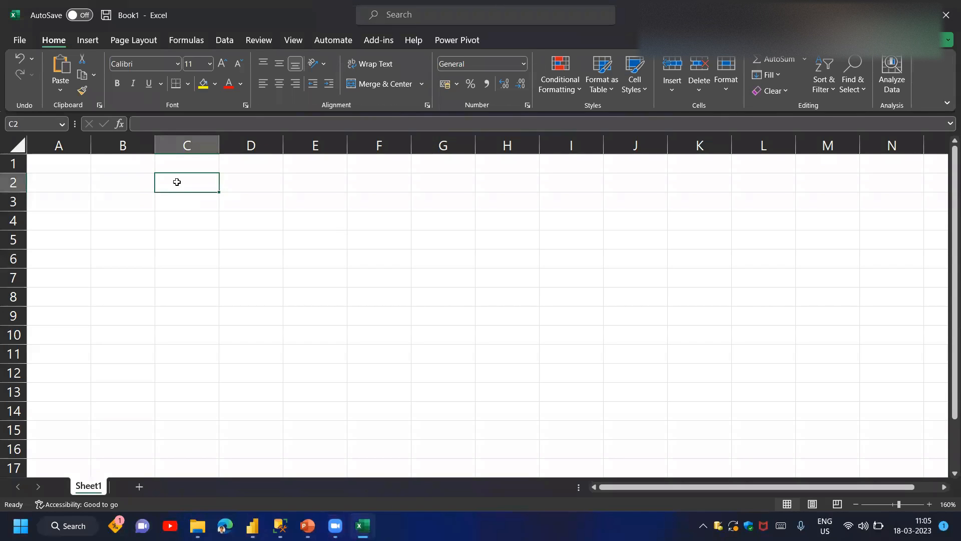
left_click(697, 73)
key("Left")
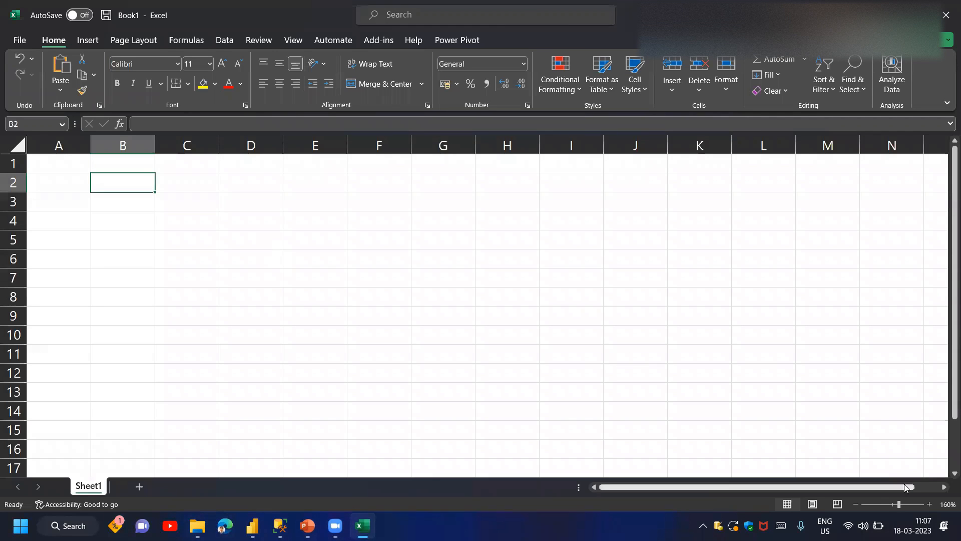
left_click(929, 504)
left_click(929, 504)
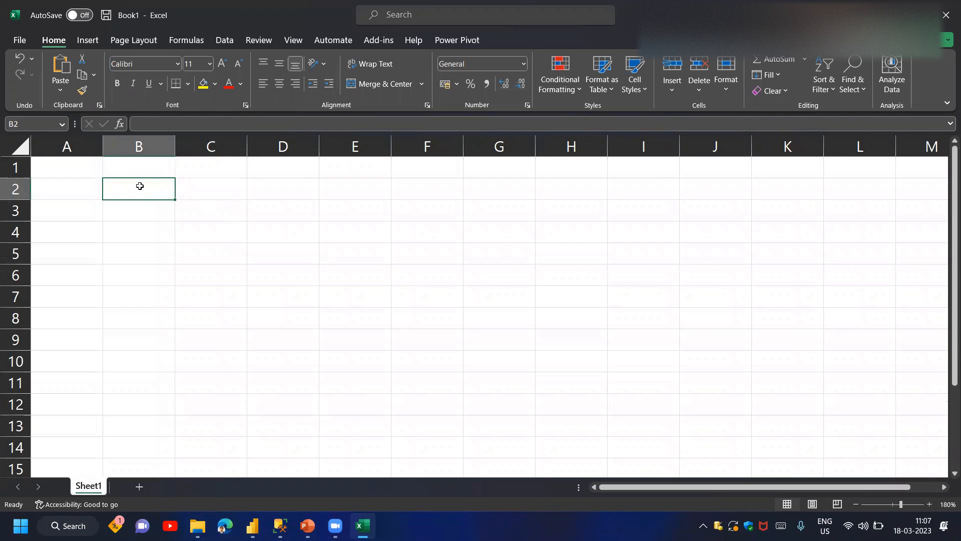
left_click(202, 186)
left_click(155, 184)
double_click(150, 186)
key("Return")
left_click(150, 186)
type("Target")
key("Return")
key("Up")
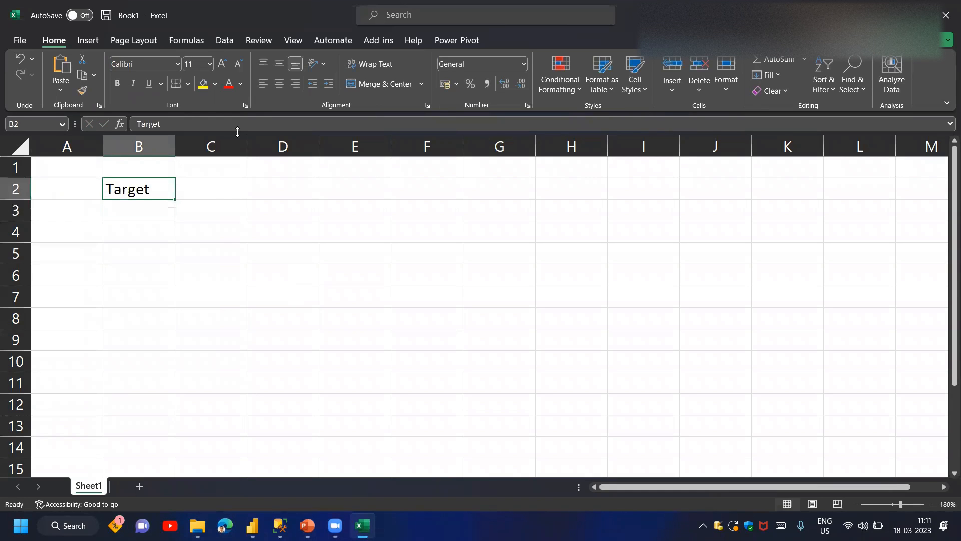
Format the "Target" cell with a yellow fill and bold red text
left_click(204, 84)
left_click(229, 84)
key("ctrl+b")
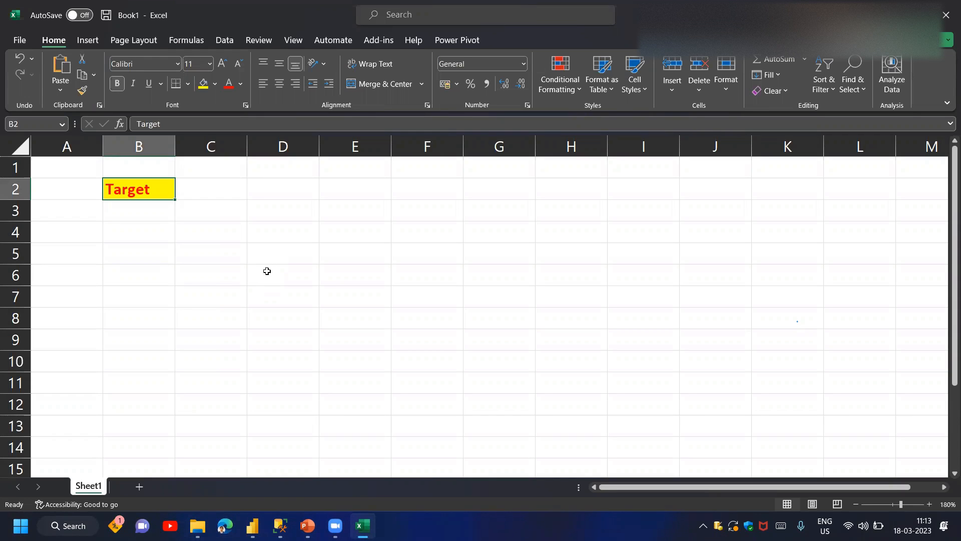
key("Right")
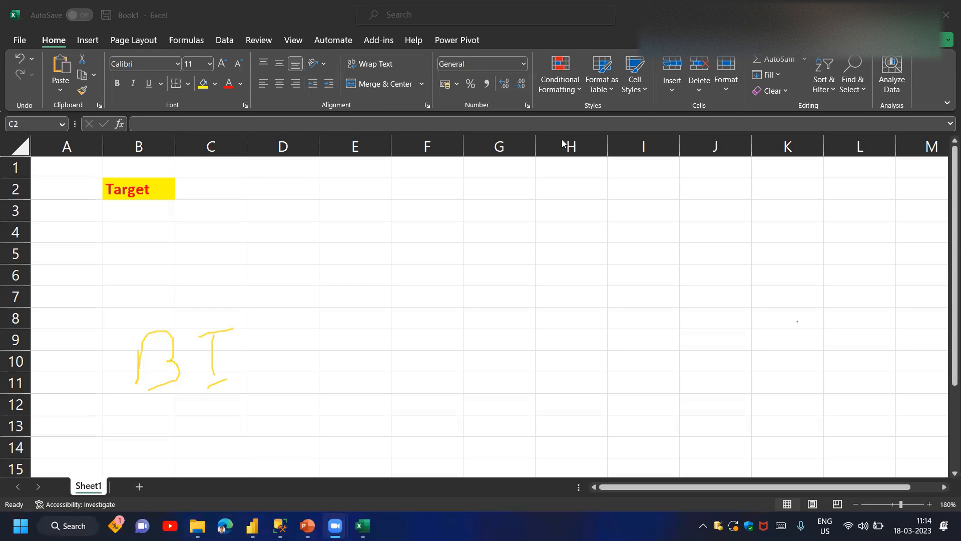
Enter "Power BI" in cell C5 and make it bold
left_click(526, 65)
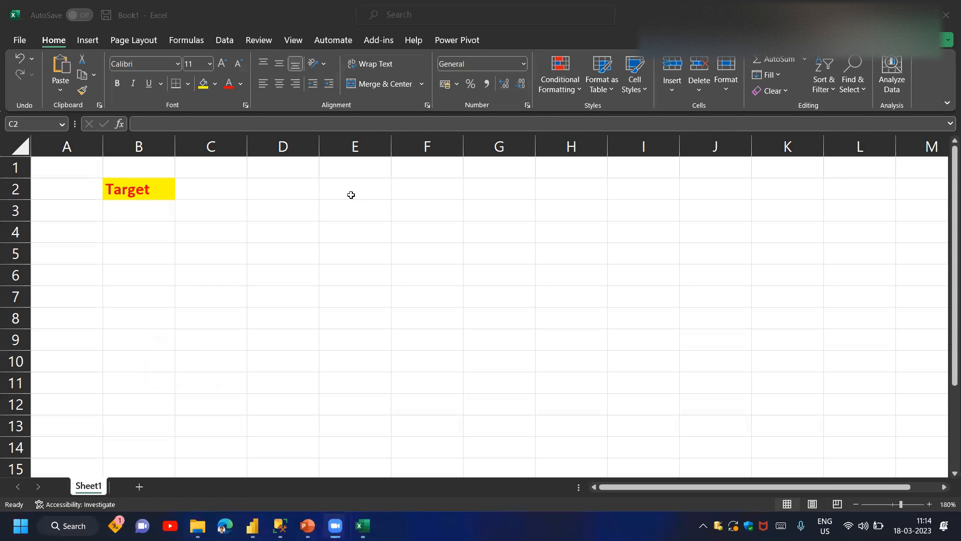
left_click(151, 191)
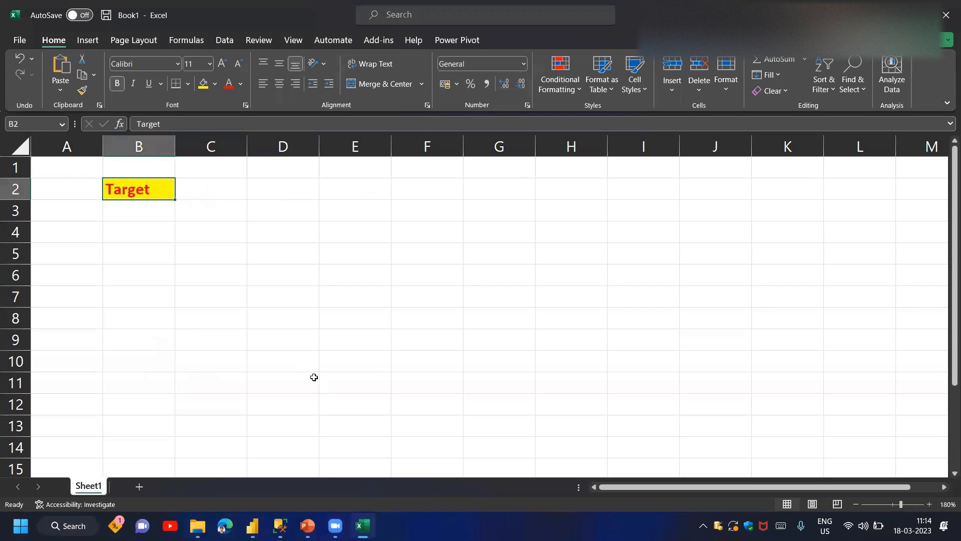
left_click(215, 248)
type("Power BI")
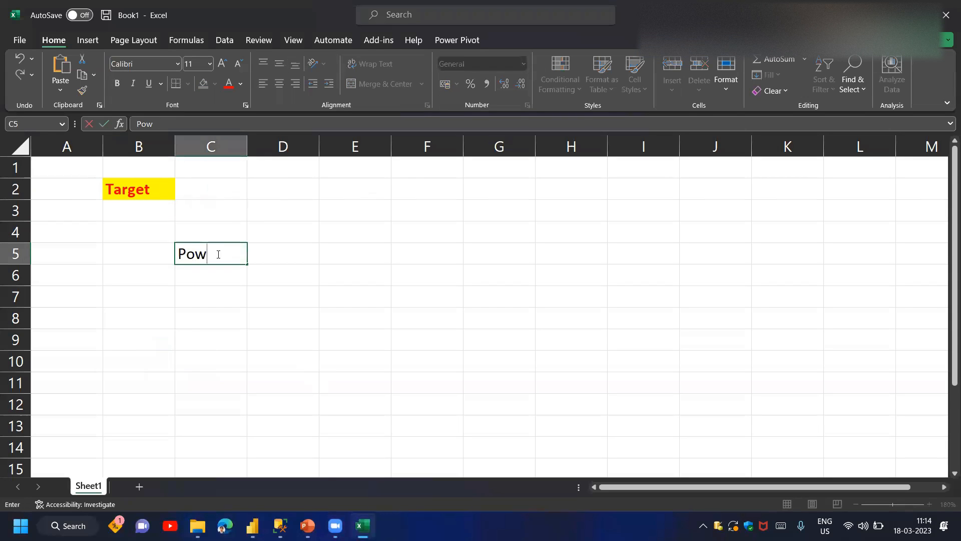
key("Return")
left_click(217, 254)
key("ctrl+b")
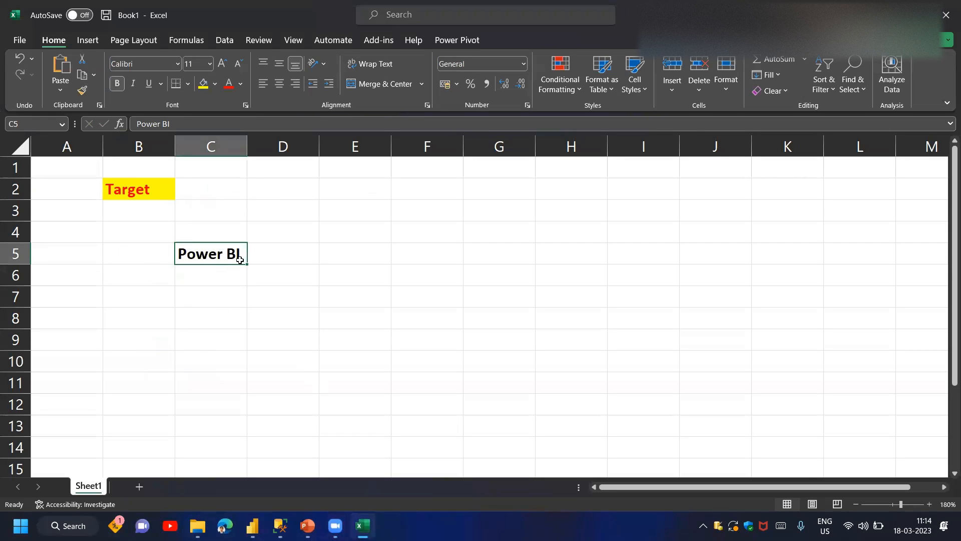
Enter "Power Platform" in cell D5 and "Data Analyst" in cell C6
left_click(929, 504)
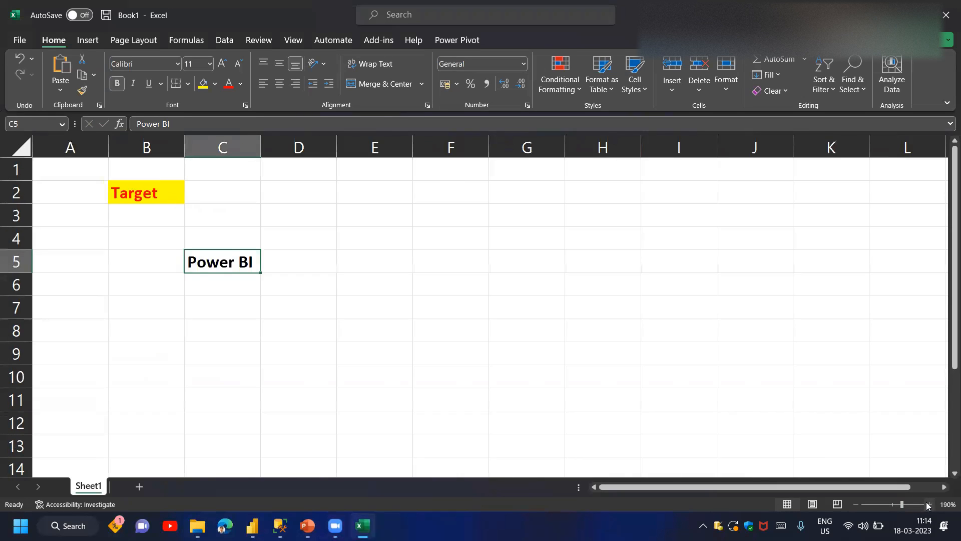
left_click(929, 504)
left_click(929, 504)
key("Right")
type("Power")
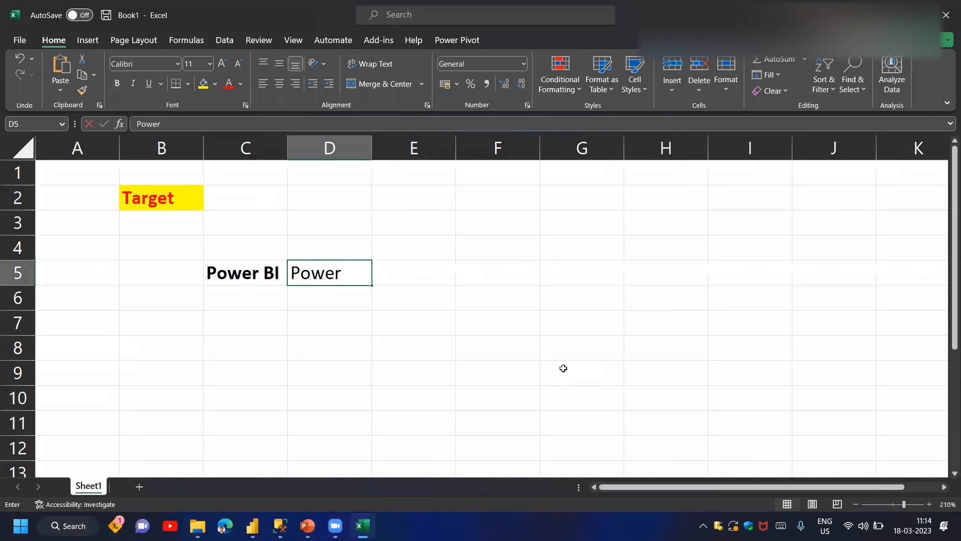
type(" Platform")
key("Return")
type("Data Analyst")
key("Return")
Widen columns C and D so that "Data Analyst" and "Power Platform" fit inside their cells
key("Up")
left_click_drag(295, 147, 321, 148)
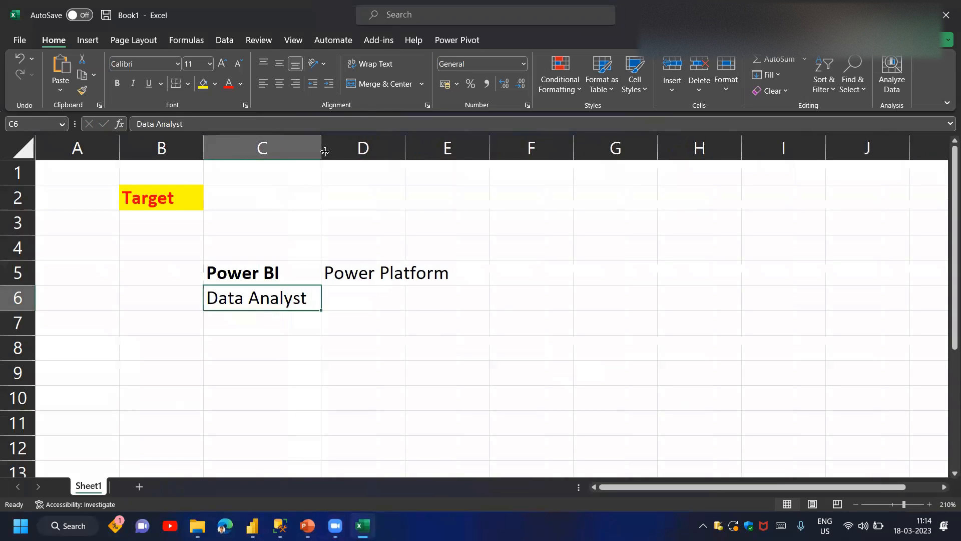
left_click_drag(405, 147, 495, 159)
Make "Power Platform" in D5 and "Data Analyst" in C6 bold
key("Right")
key("Up")
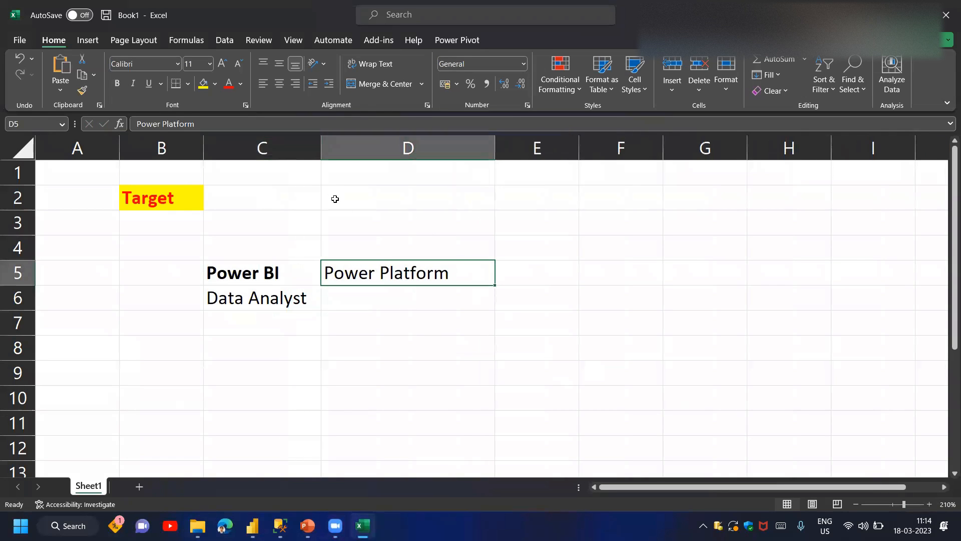
key("ctrl+b")
key("Left")
key("Down")
key("ctrl+b")
Enter "Skill" in cell D9 and "Background" in cell D10
scroll(335, 199, "down", 2)
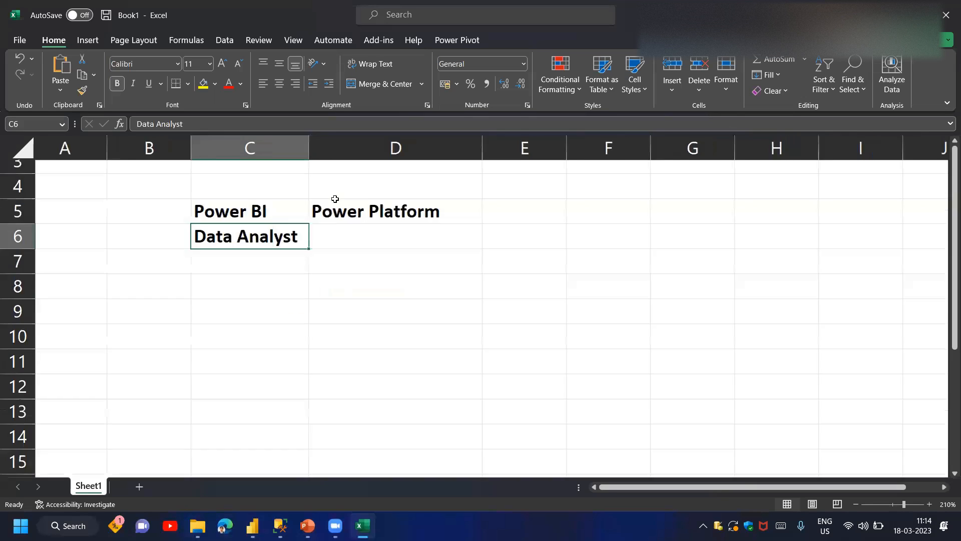
left_click(336, 216)
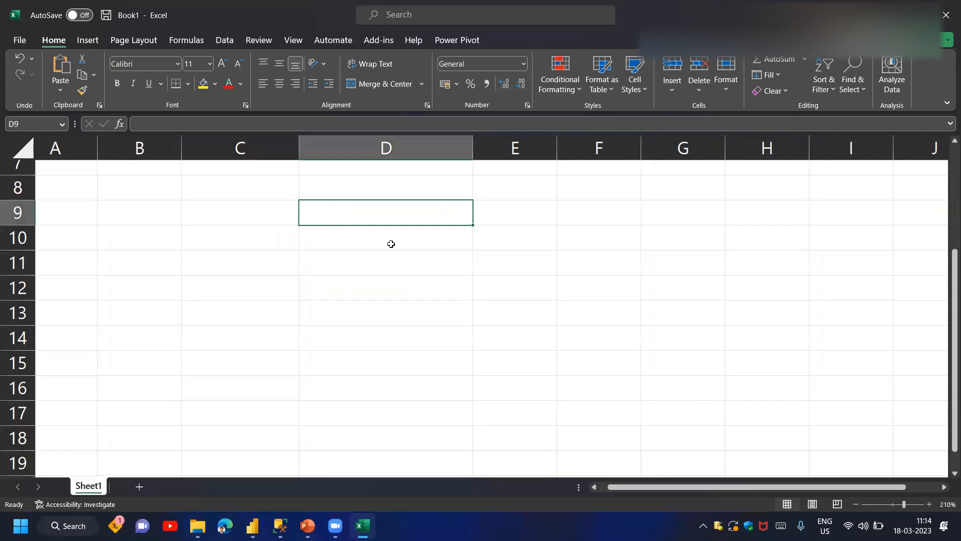
type("Skill")
key("Return")
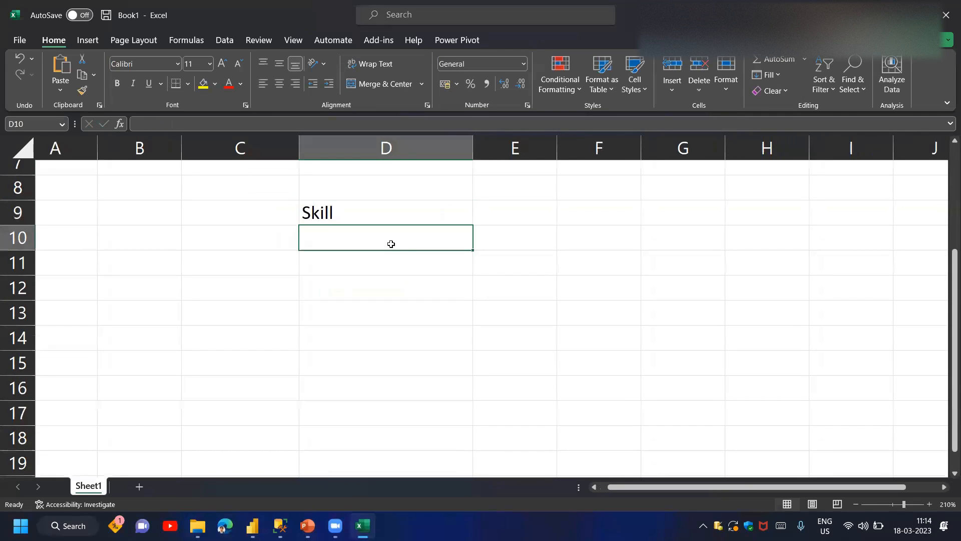
type("C")
key("BackSpace")
key("Return")
key("Up")
type("Background")
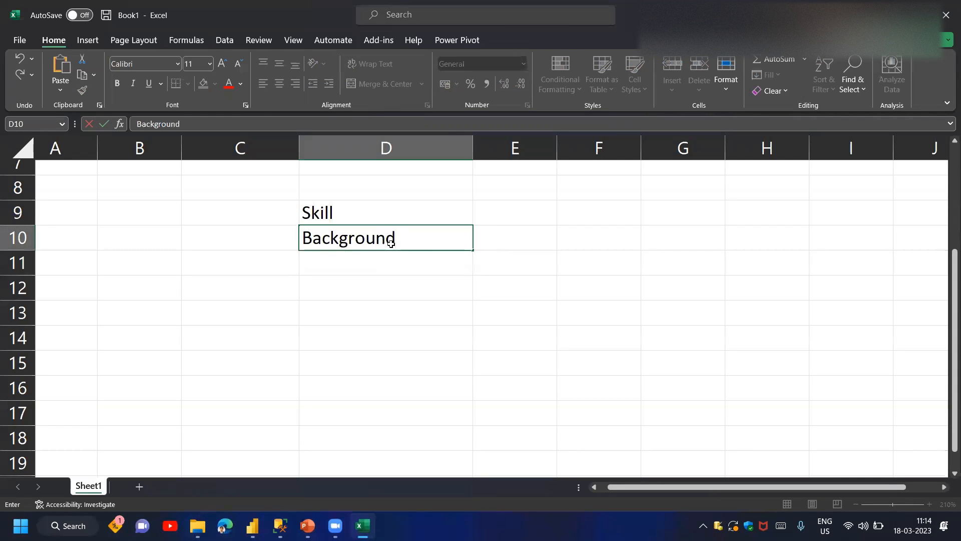
Replace the text in cell D10 with "Work Experience"
key("Return")
key("Up")
type("Work")
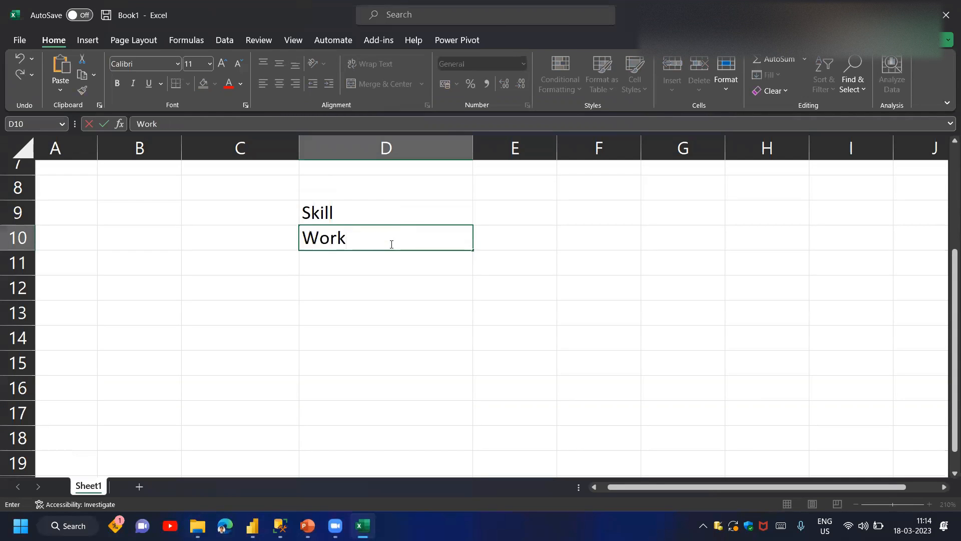
type(" Exp erience")
key("Return")
key("Up")
key("Return")
Enter "Credentials" in cell D11 and "Qualification" in cell D12
type("Cred")
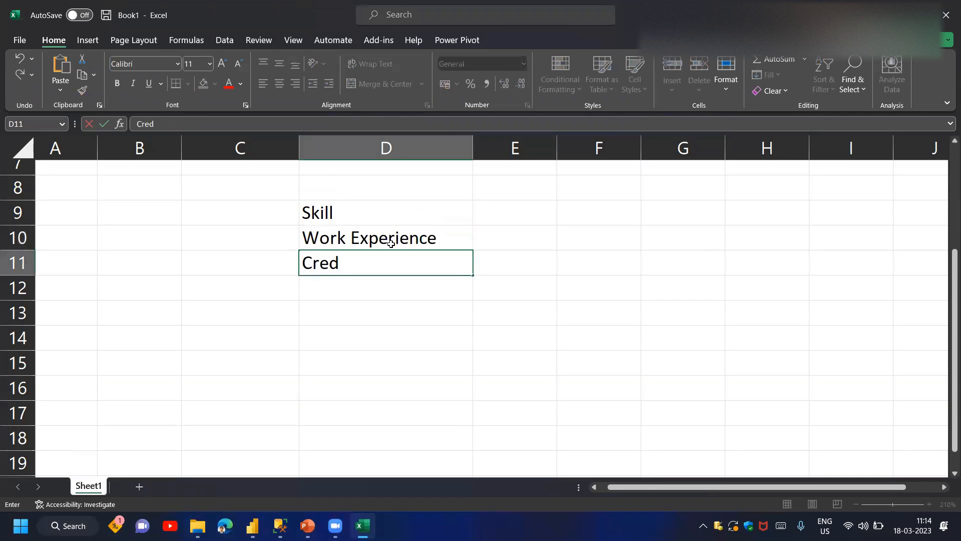
type("entials")
key("Return")
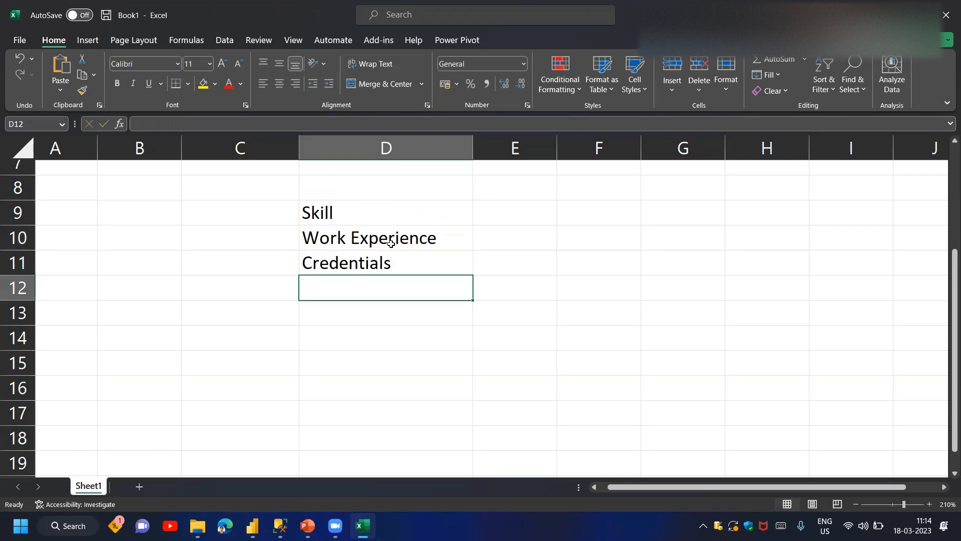
type("Qualification")
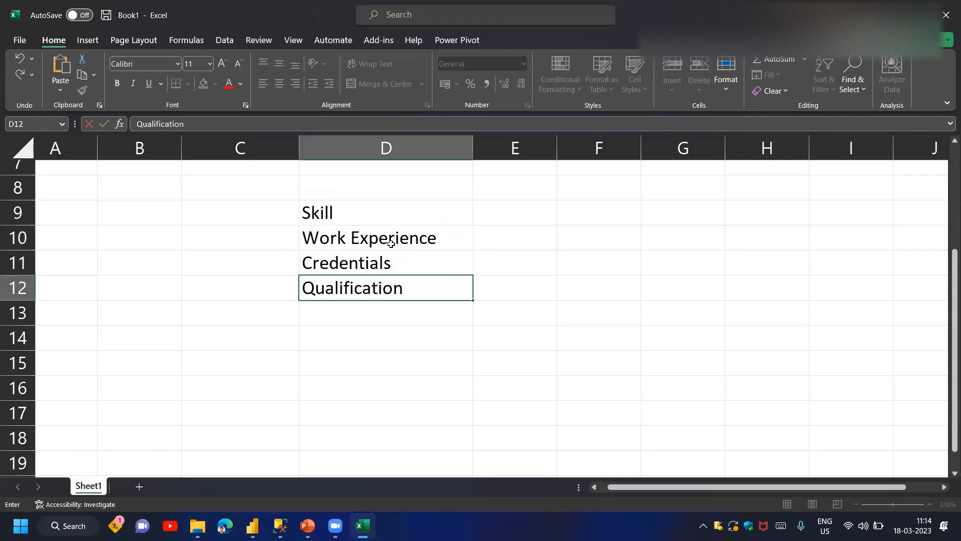
key("Return")
Delete the contents of the four list cells D9 to D12
key("Up")
key("Up")
key("Up")
key("Up")
key("shift+Down")
key("shift+Down")
key("shift+Down")
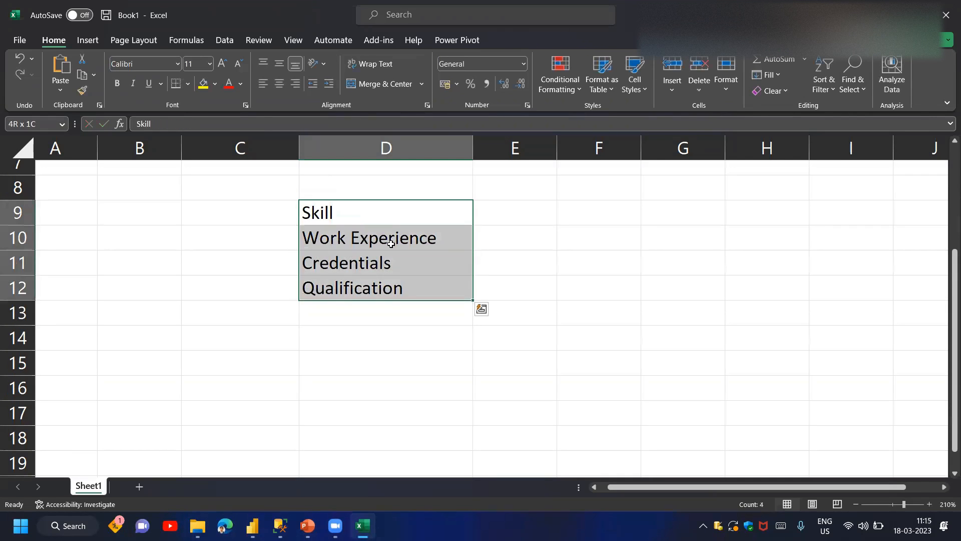
key("Delete")
Enter the list "Degree", "Skill", "Qualification" and "Certification" in cells D9 to D12
left_click(391, 244)
key("Up")
type("Degree")
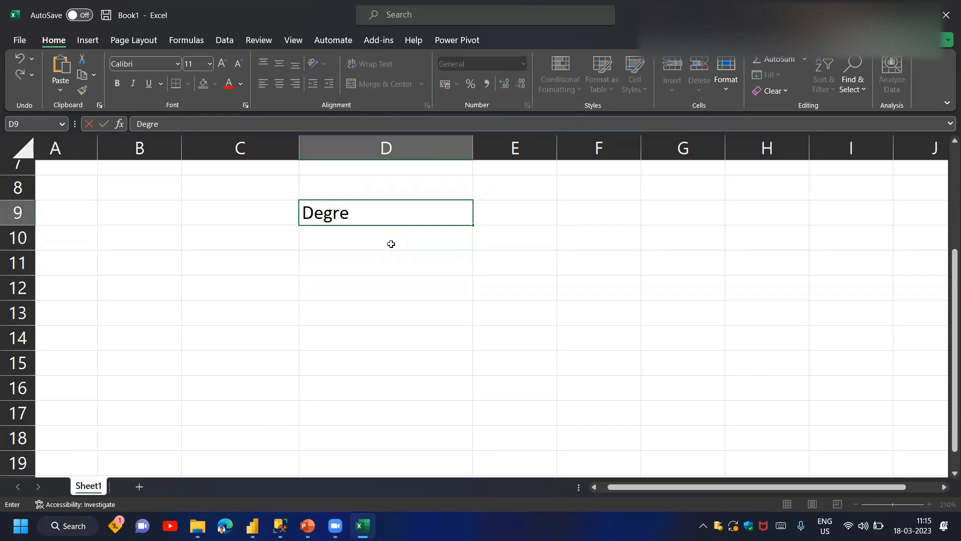
key("Return")
type("Skill")
key("Return")
type("Qual")
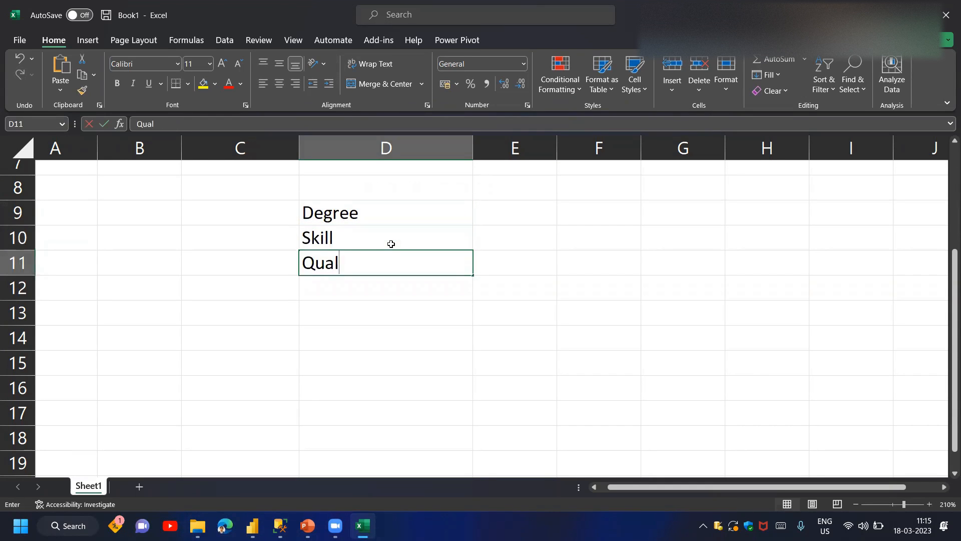
type("ification")
key("Return")
type("Ce")
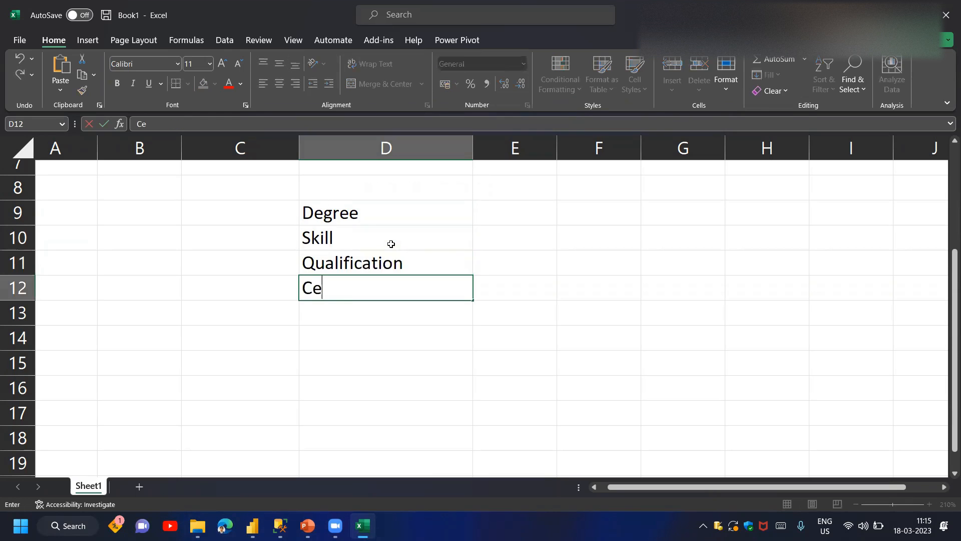
type("rtifica tion")
key("Return")
Change the text in cell D10 to "Skills"
key("Up")
key("Up")
key("Up")
key("Up")
double_click(391, 244)
type("s")
key("Return")
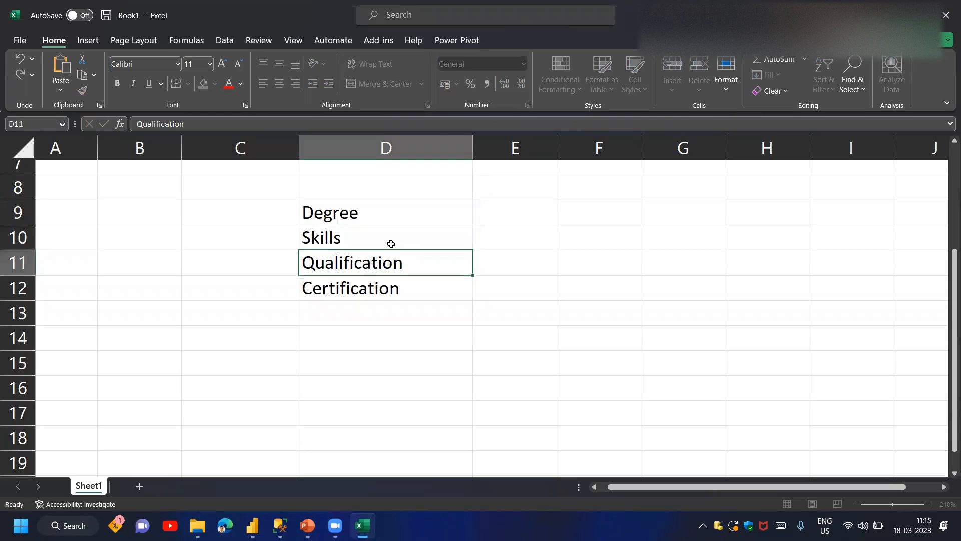
Make the list in D9 to D12 bold and narrow column D to fit its entries
key("Up")
key("Up")
key("shift+Down")
key("shift+Down")
key("shift+Down")
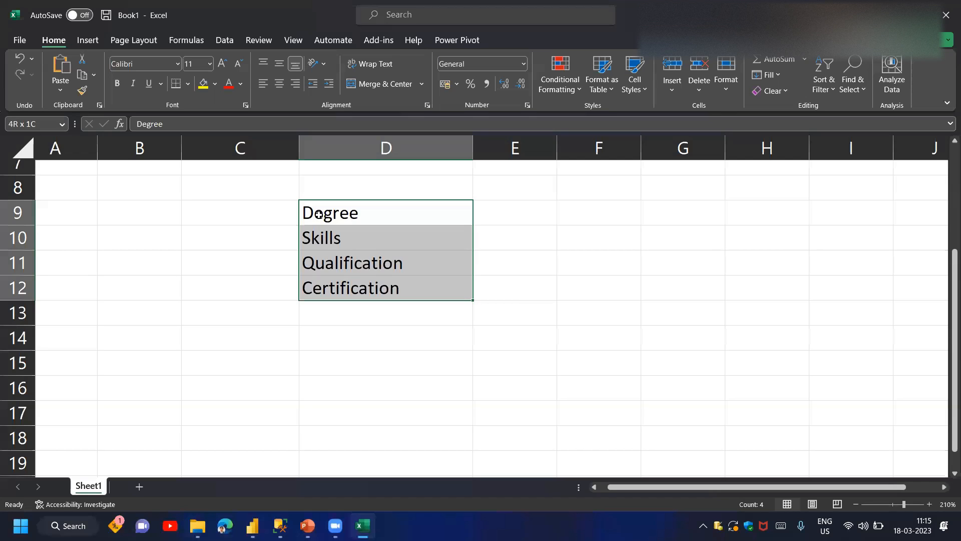
key("ctrl+b")
key("Right")
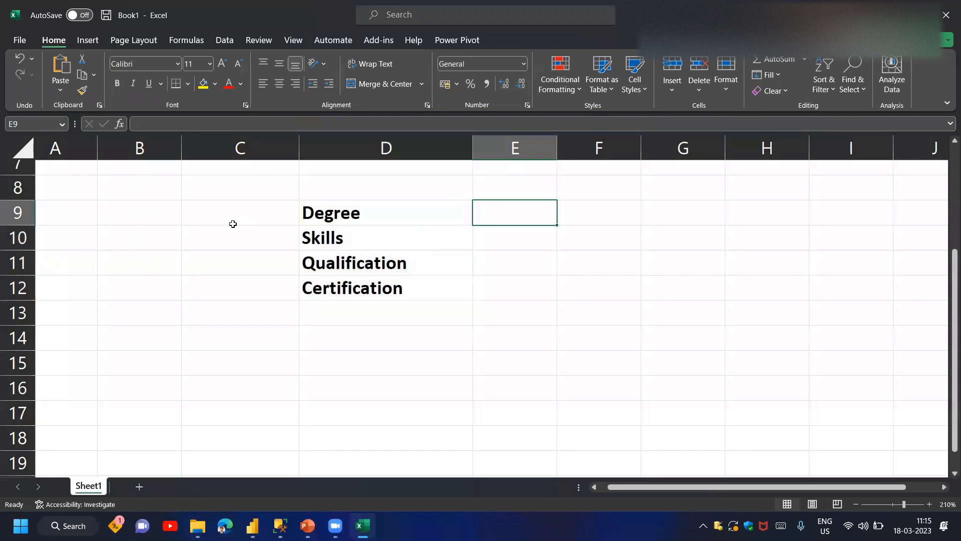
left_click_drag(473, 152, 416, 155)
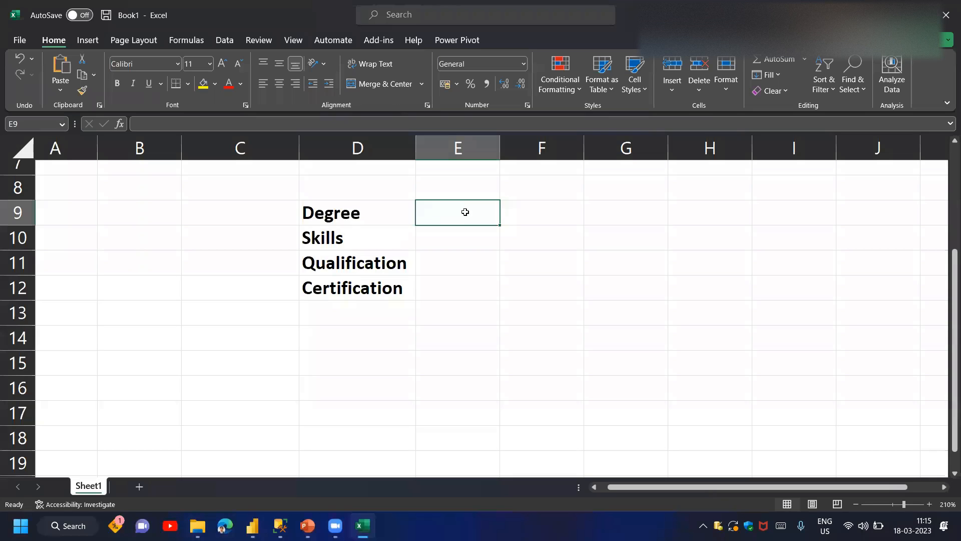
Enter "IIT / IIM" in cell E9 and "Data Analyst" in cell F9 of the Degree row
type("IIT / IIM")
key("Return")
key("Up")
key("Right")
type("Data")
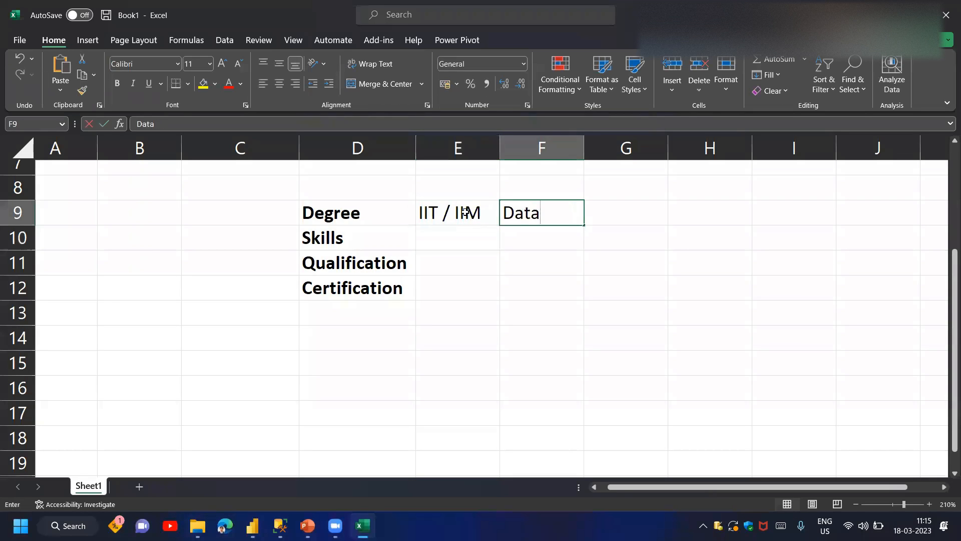
type(" Analyst")
key("Return")
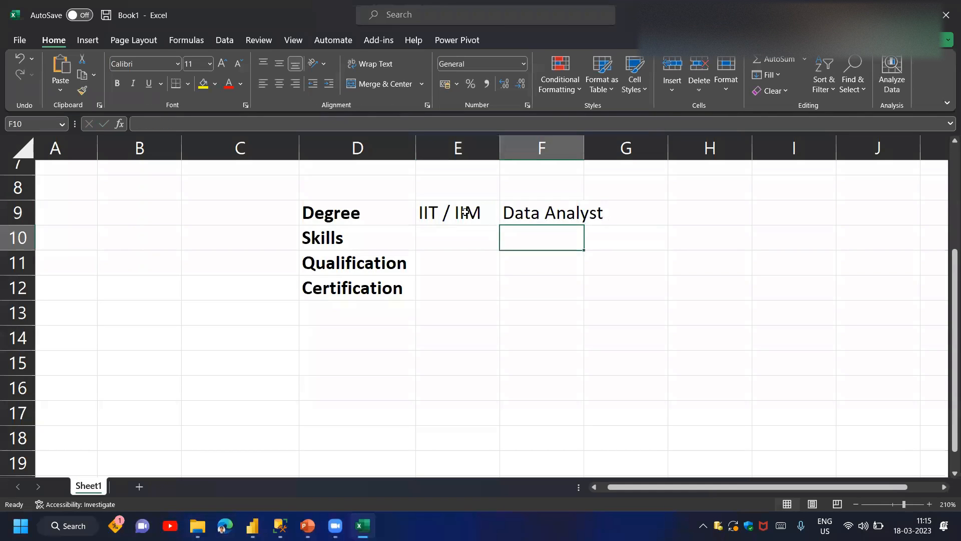
Widen column F so that "Data Analyst" fits inside its cell
key("Up")
key("Right")
left_click_drag(584, 157, 610, 158)
left_click(457, 219)
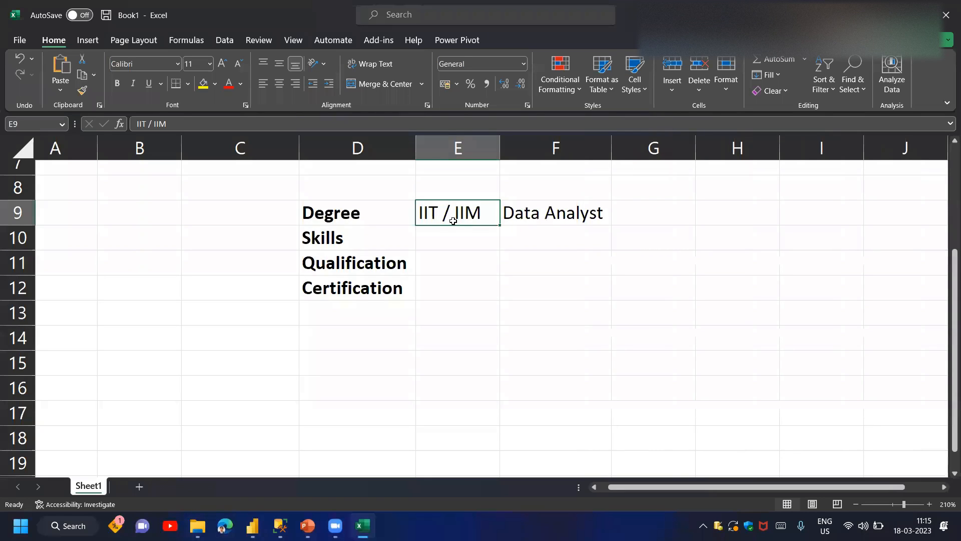
left_click_drag(373, 212, 550, 214)
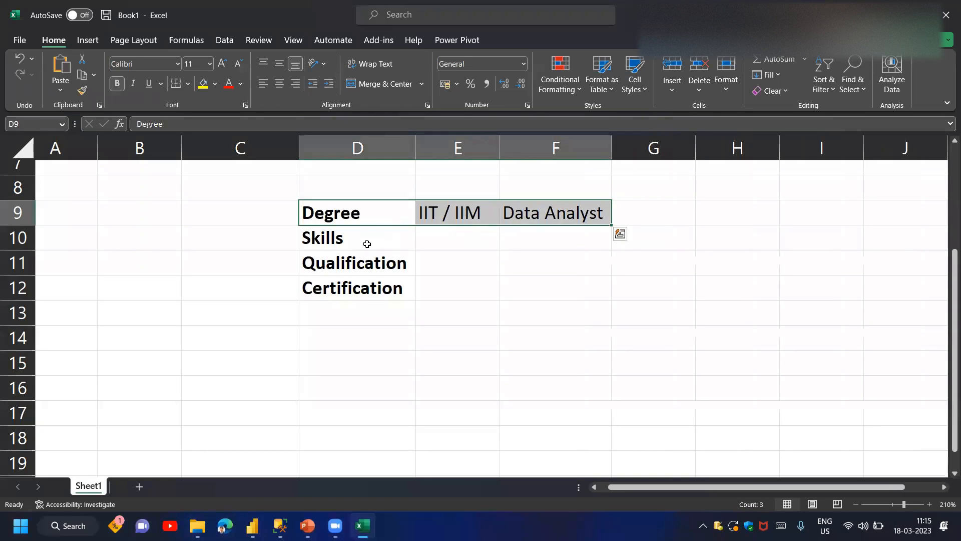
left_click_drag(375, 263, 540, 268)
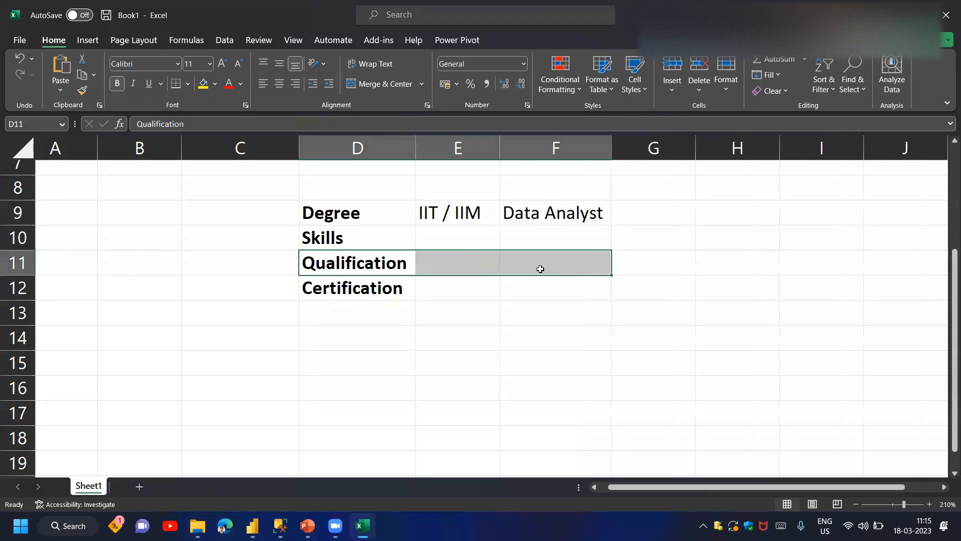
Overwrite the notes in D8 to F12 with a copied blank cell
left_click(377, 193)
key("ctrl+c")
key("Escape")
key("ctrl+c")
left_click_drag(412, 210, 551, 279)
key("ctrl+v")
left_click(369, 219)
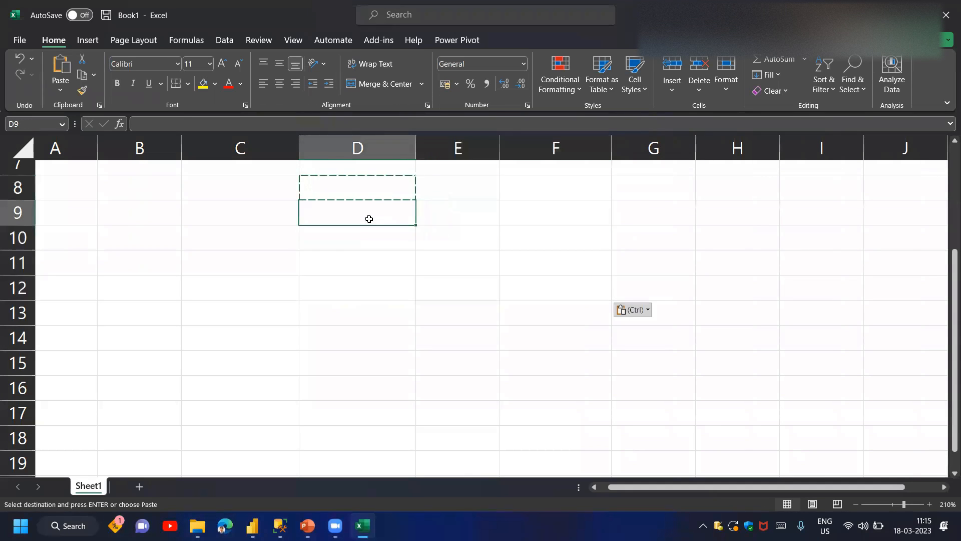
key("Escape")
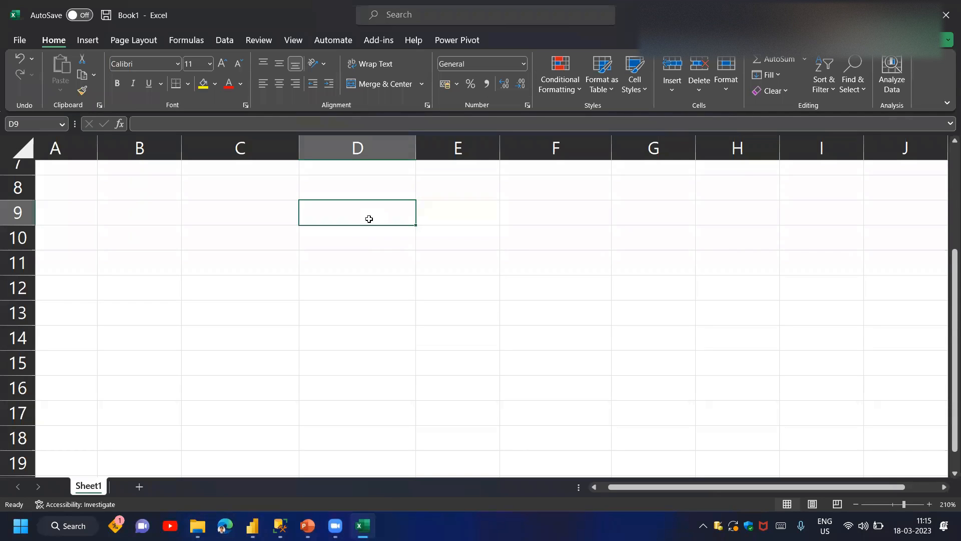
Undo the blank paste over cells D8 to F12
key("ctrl+c")
key("ctrl+v")
key("Escape")
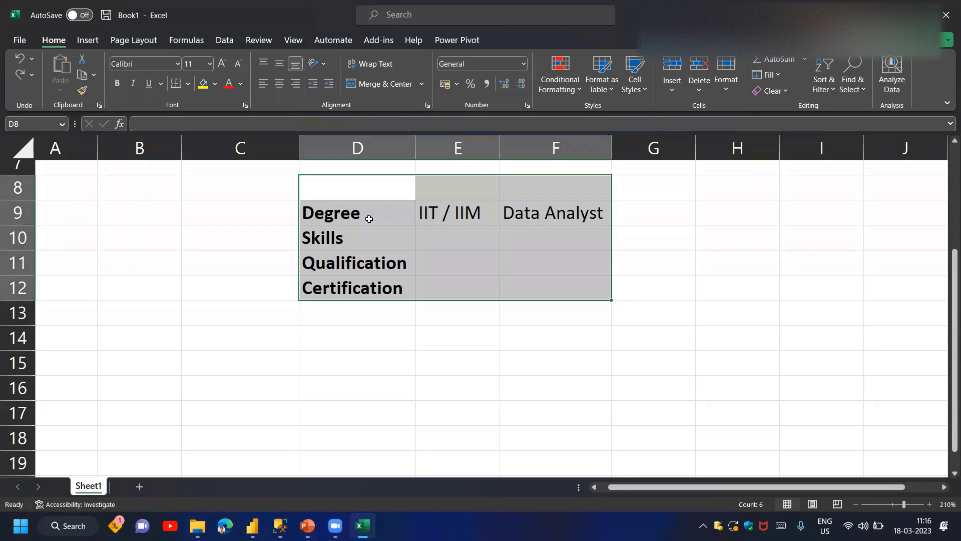
Delete "IIT / IIM" and "Data Analyst" from the Degree row
key("Down")
key("Right")
key("shift+Right")
key("Delete")
Colour the text of the Degree and Qualification cells red
left_click(369, 218)
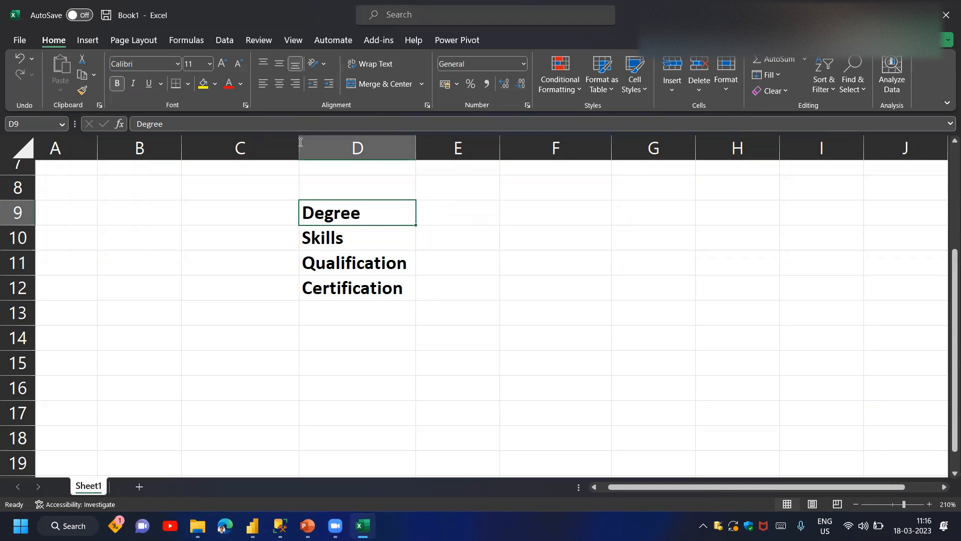
left_click(228, 85)
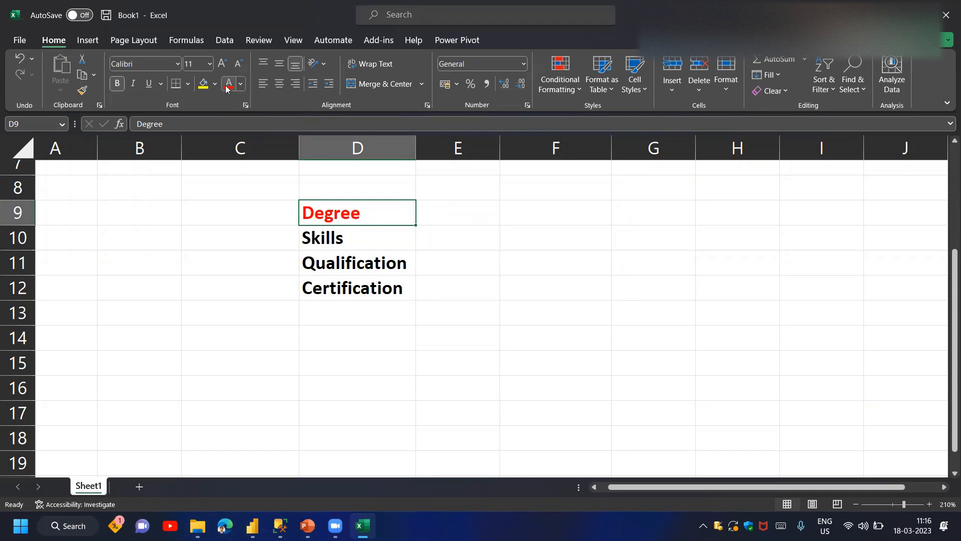
key("Down")
key("Down")
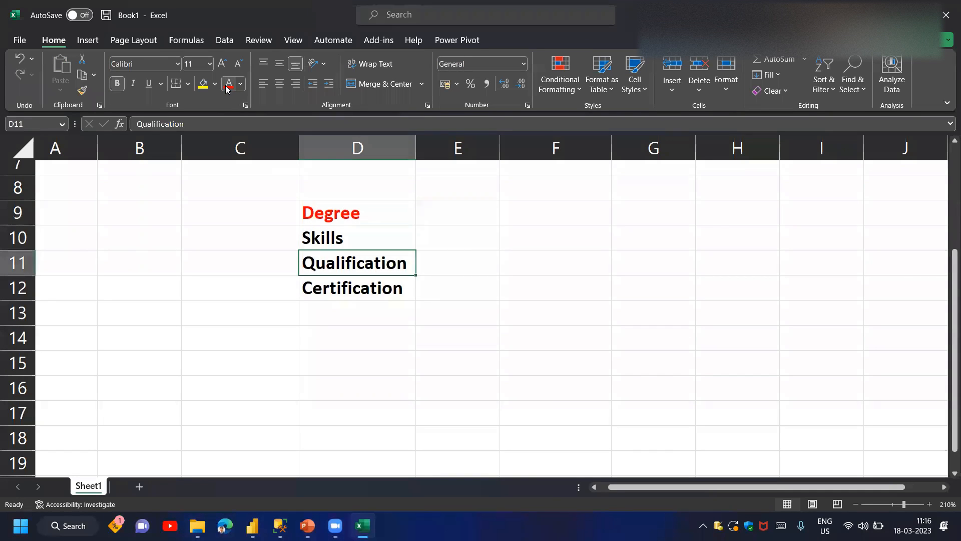
left_click(227, 85)
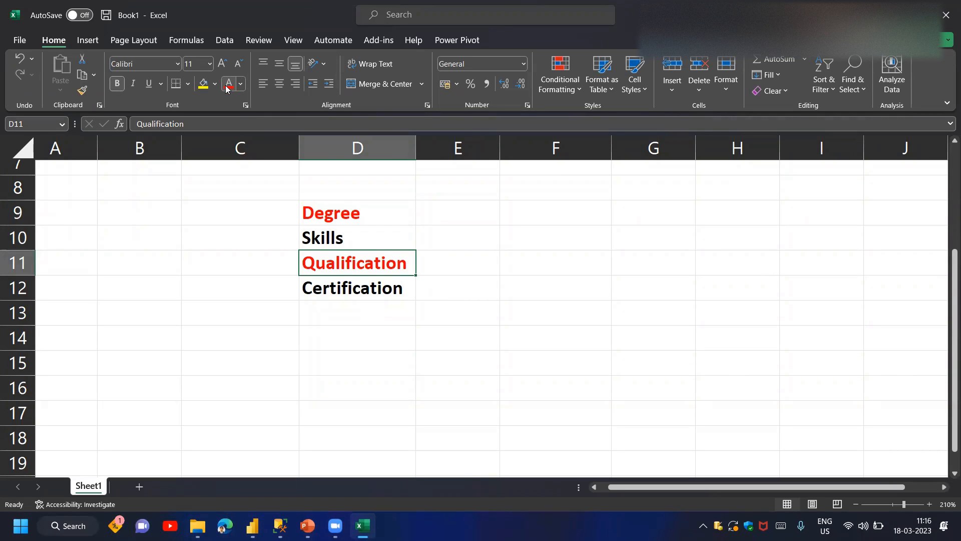
Fill the Skills and Certification cells with yellow
key("Up")
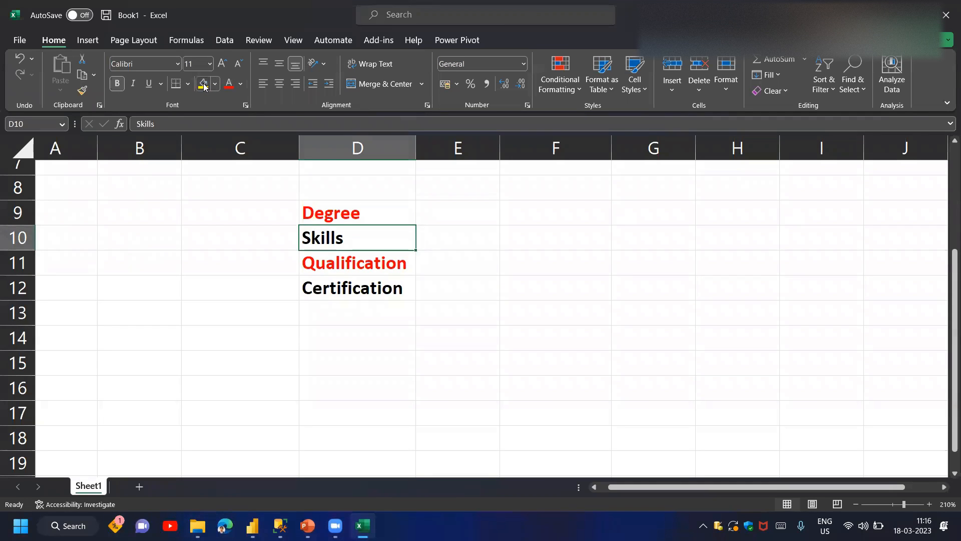
left_click(203, 84)
key("Down")
key("Down")
left_click(203, 84)
left_click_drag(367, 217, 369, 289)
left_click_drag(270, 212, 513, 217)
left_click_drag(247, 281, 243, 263)
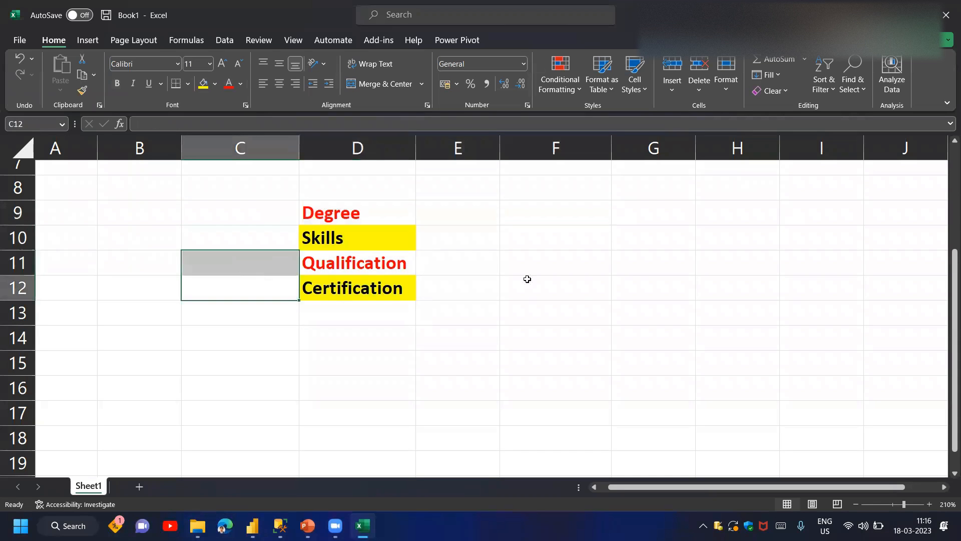
left_click_drag(527, 279, 521, 270)
left_click_drag(257, 265, 517, 268)
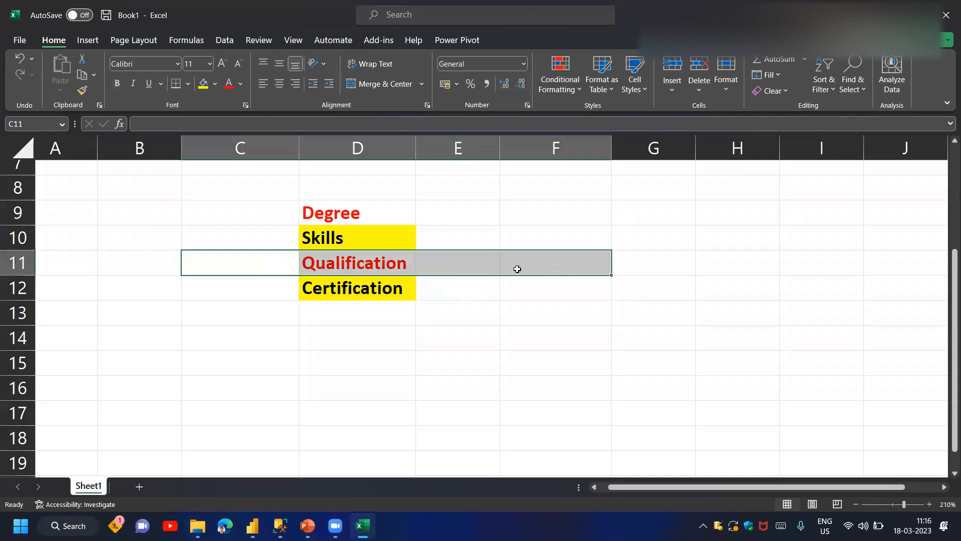
left_click(334, 231)
left_click(346, 287)
left_click(341, 237)
key("Down")
key("Down")
left_click(343, 236)
left_click(349, 286)
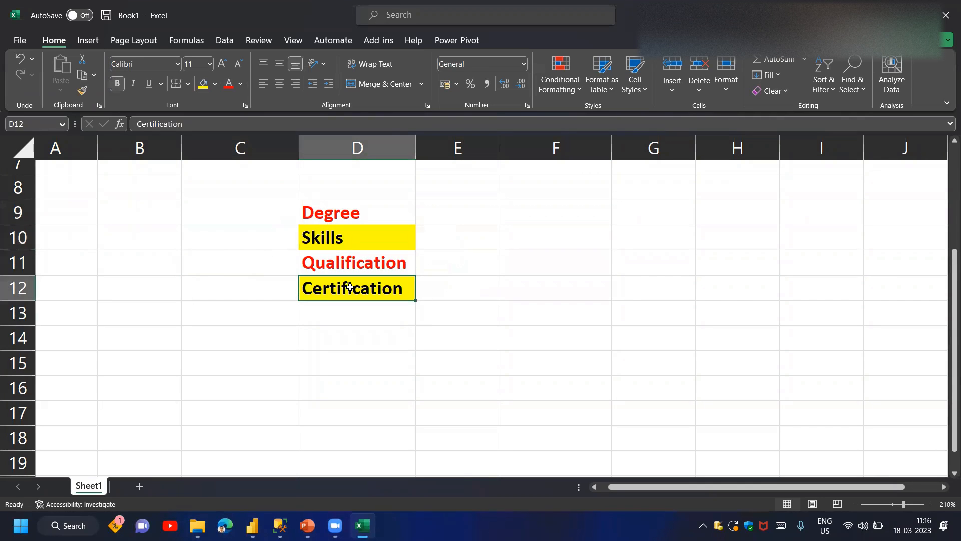
Clear the contents and formatting of D9 to D12 by pasting the blank cell C9 over them
left_click(249, 216)
key("ctrl+c")
left_click_drag(350, 213, 350, 285)
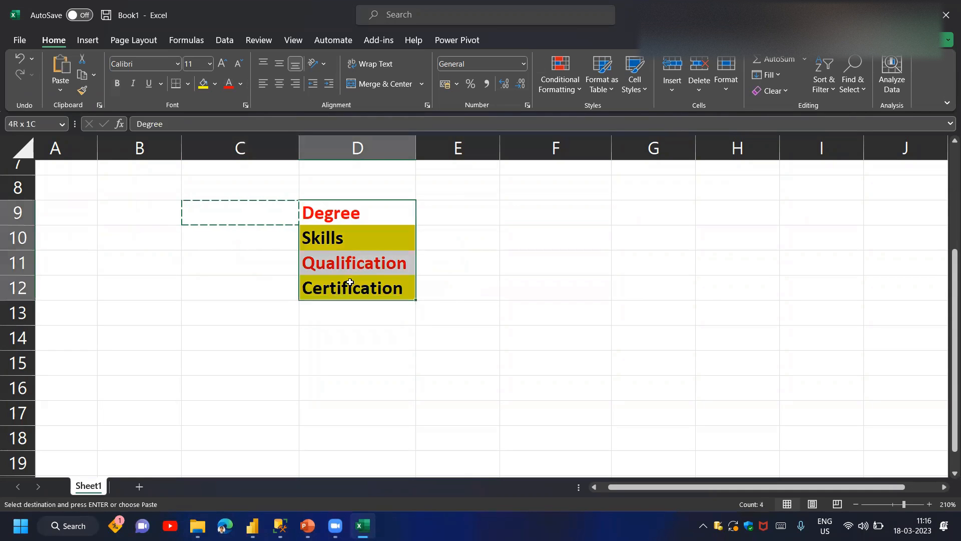
key("ctrl+v")
Enter "Power BI" as a bold heading in cell C9
left_click(272, 217)
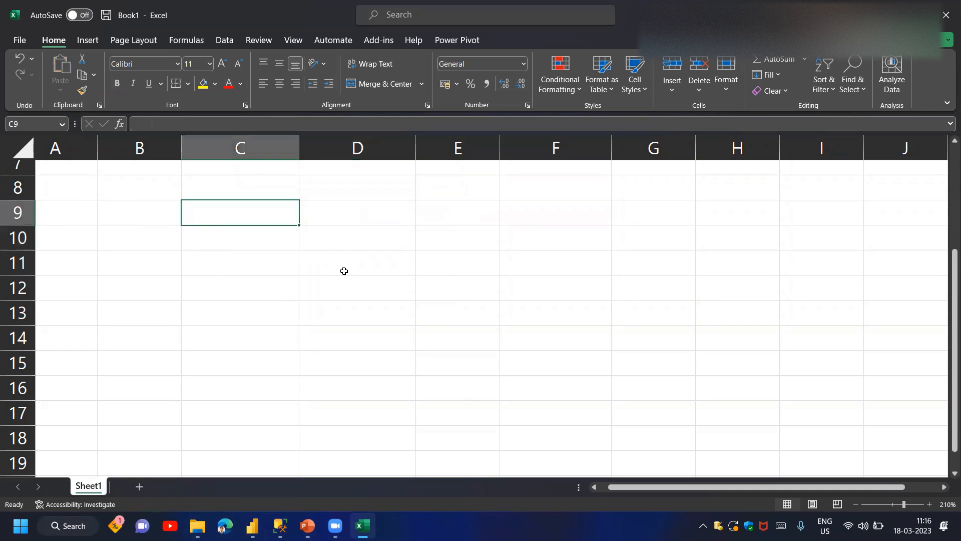
type("Power BI")
key("Return")
key("Up")
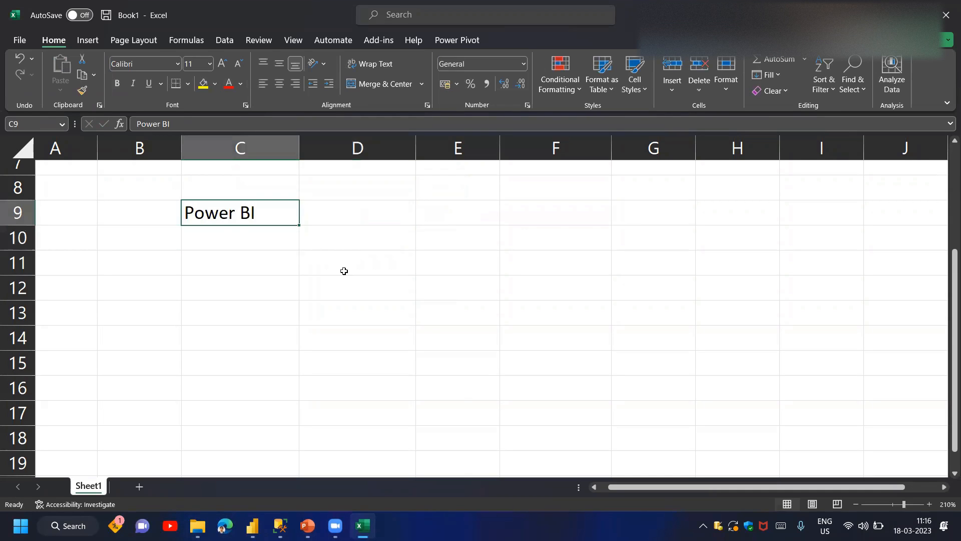
key("ctrl+b")
List "Excel", "SQL" and "Power BI" in cells C11 to C13 under the Power BI heading
key("Down")
key("Down")
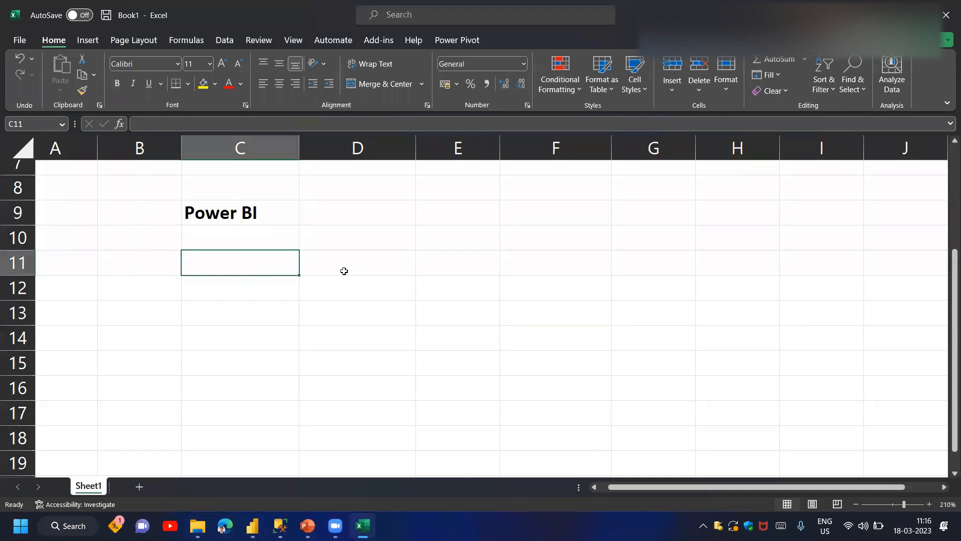
type("Excel")
key("Return")
type("SQL")
key("Return")
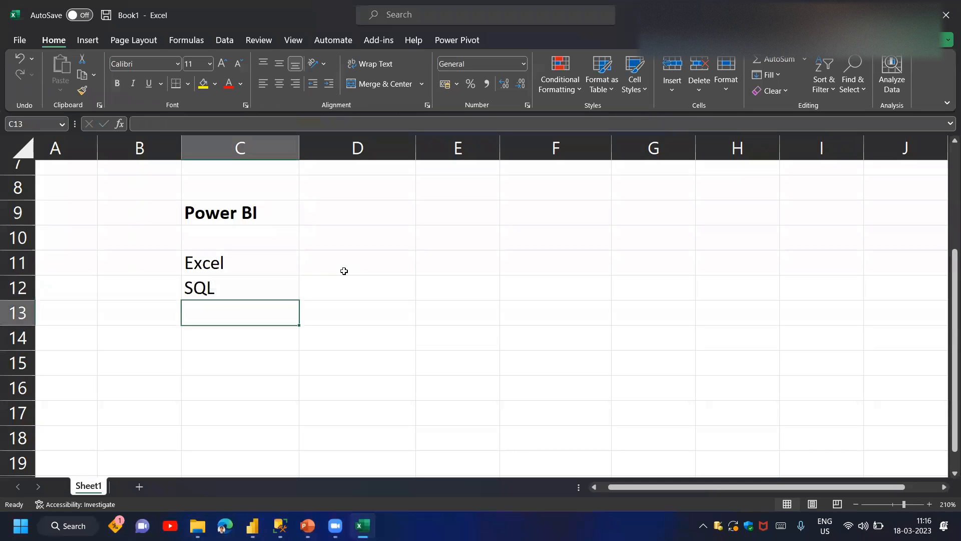
type("Power BI")
key("Return")
key("Up")
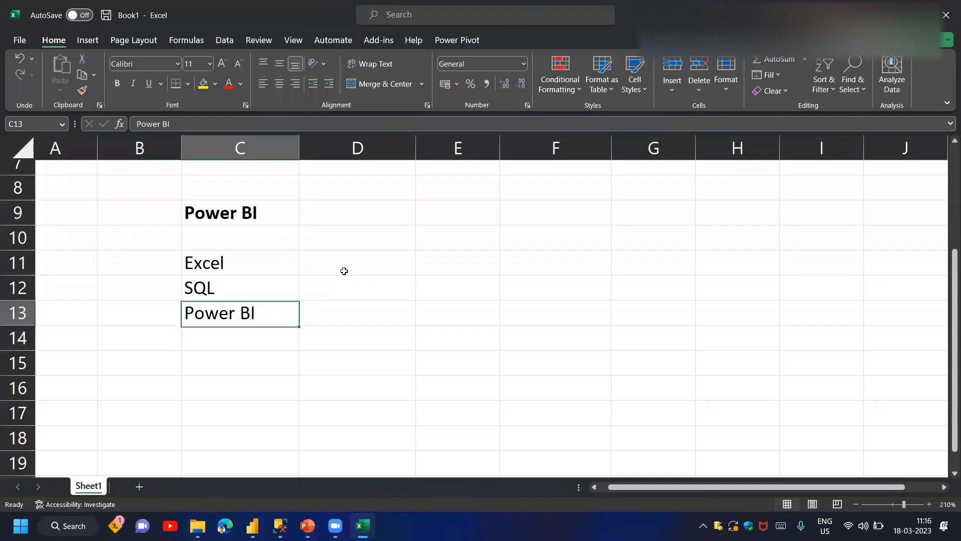
key("Up")
key("Up")
key("shift+Down")
key("shift+Down")
key("Down")
Enter "Power Platform" as a bold heading in cell D9 and widen column D to fit it
key("Up")
key("Up")
key("Up")
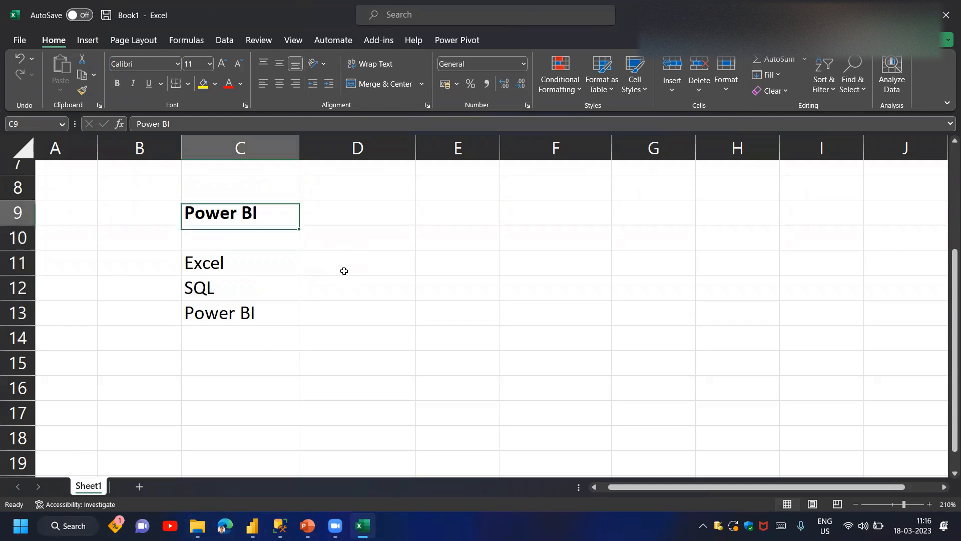
key("Right")
type("Power Pla")
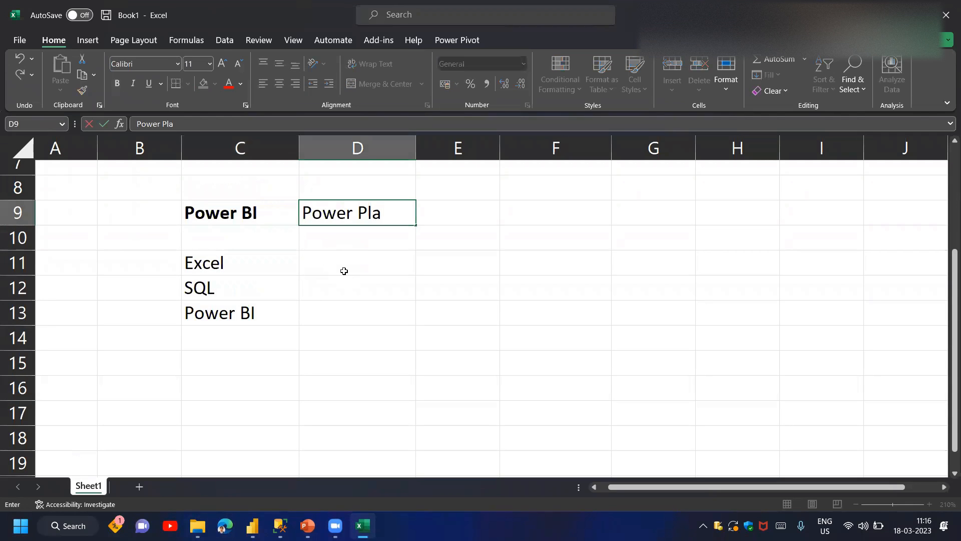
type("tform")
key("Return")
key("Up")
key("ctrl+b")
key("Down")
key("Up")
left_click_drag(415, 148, 442, 147)
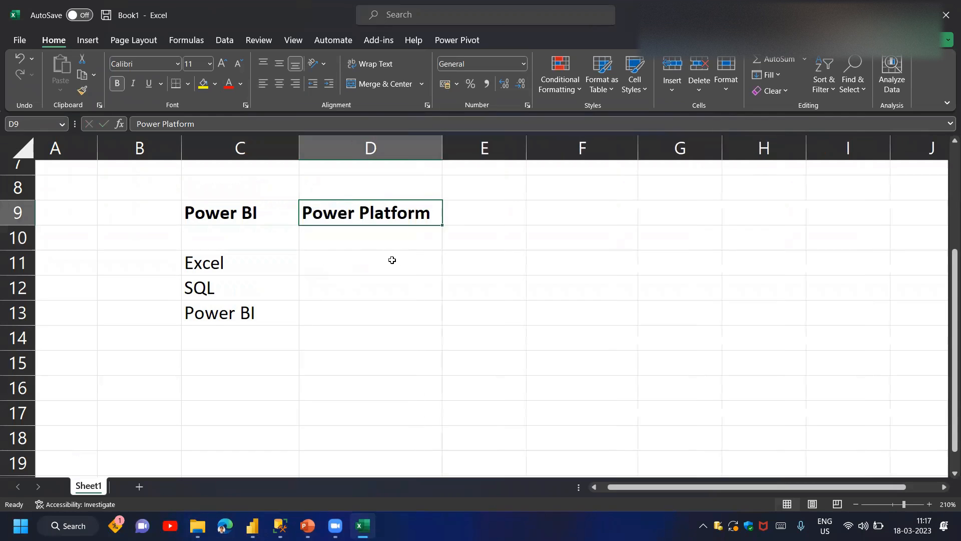
List "Power Apps", "Power Automate", "SharePoint" and "Dataverse" in cells D11 to D14
left_click(380, 261)
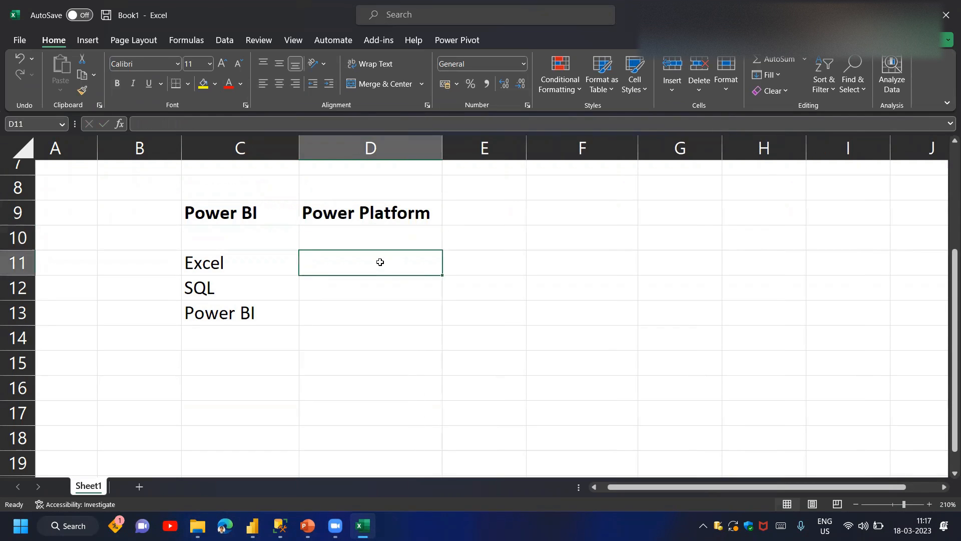
type("Power Apps")
key("Return")
type("Power Automate")
key("Return")
type("SharePoint")
key("Return")
type("Dataverse")
key("Return")
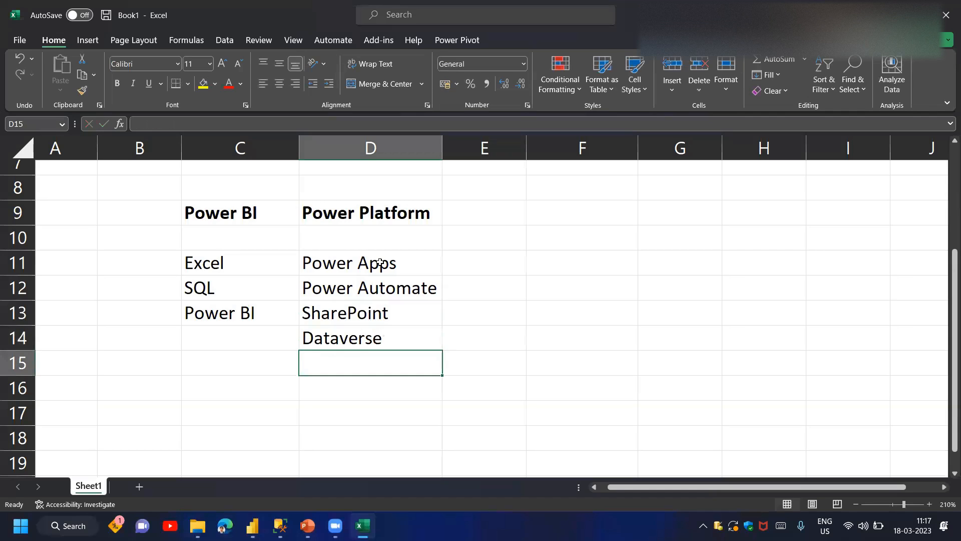
Move both lists with their headings down one row and add "Power BI" in cell D16
left_click_drag(267, 196, 374, 354)
left_click(383, 385)
type("Pow")
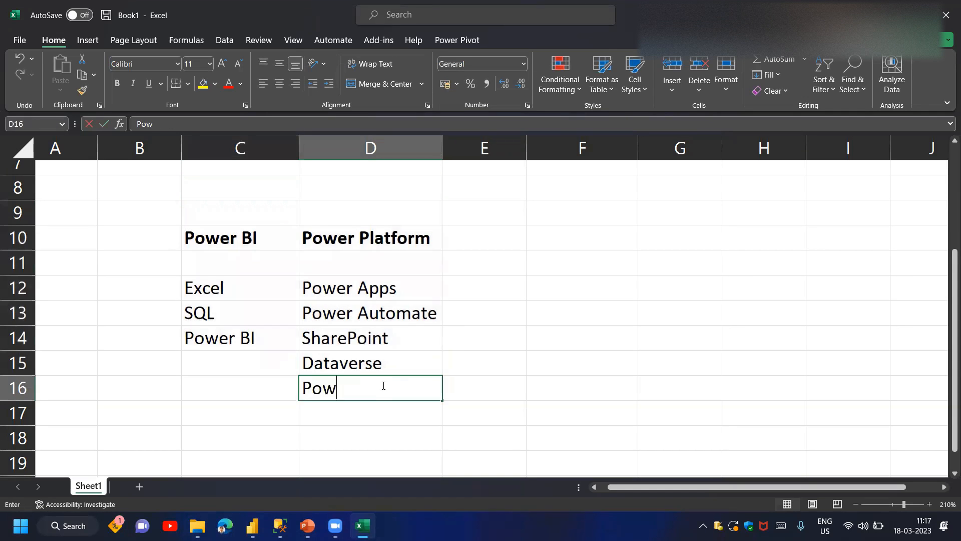
type("er BI")
key("Return")
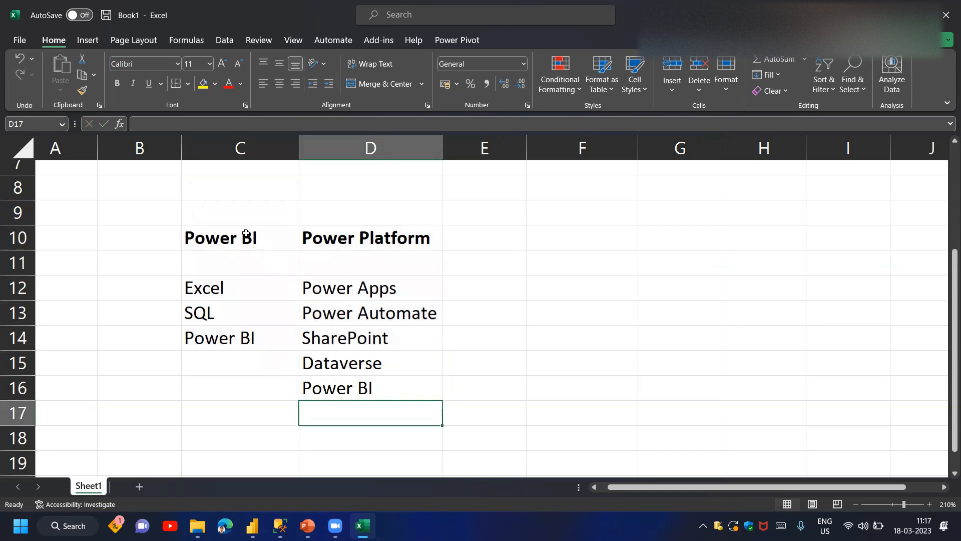
left_click_drag(171, 211, 470, 391)
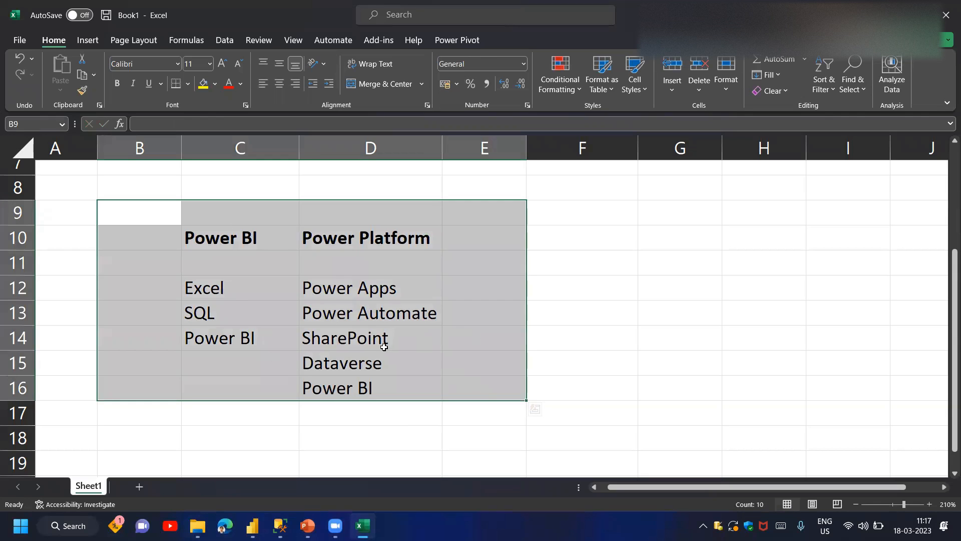
left_click_drag(156, 240, 479, 411)
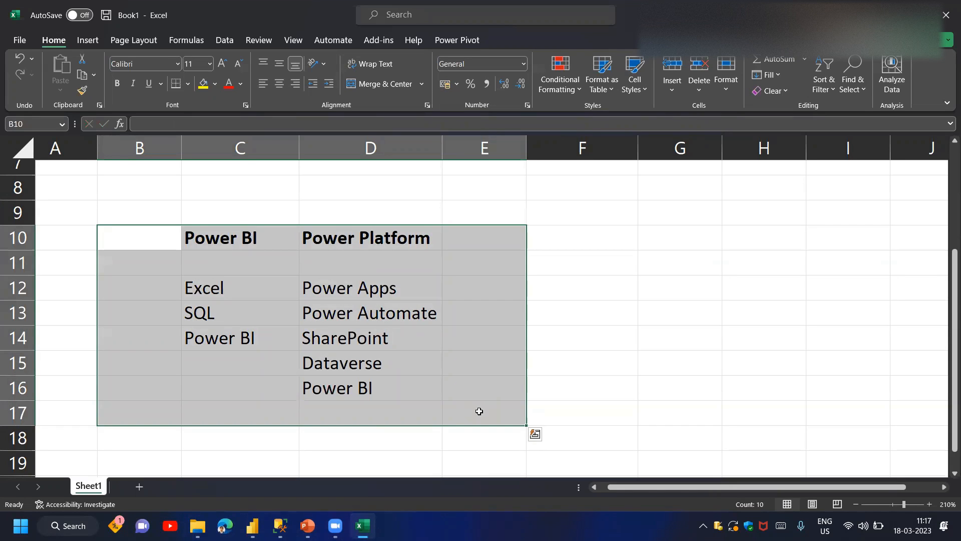
left_click_drag(251, 212, 251, 397)
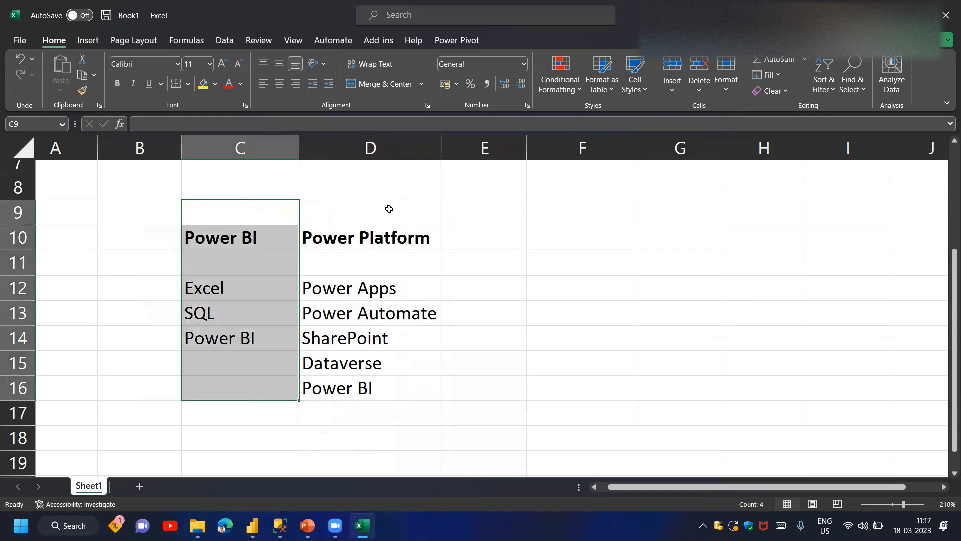
left_click_drag(389, 208, 384, 401)
left_click_drag(266, 216, 264, 401)
Delete the Power Platform heading and its list from column D
left_click_drag(354, 209, 365, 404)
key("Delete")
key("Left")
key("Down")
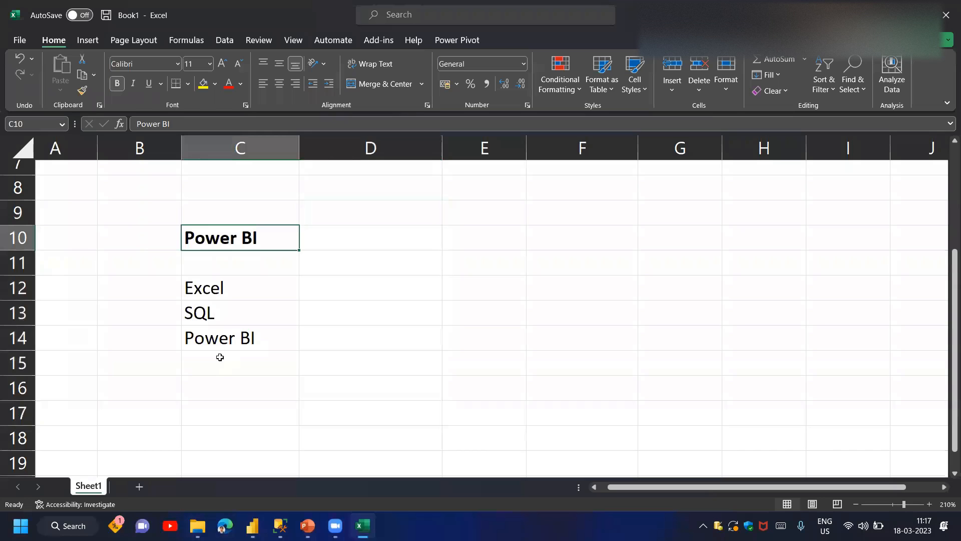
left_click(232, 294)
left_click(237, 316)
left_click(244, 333)
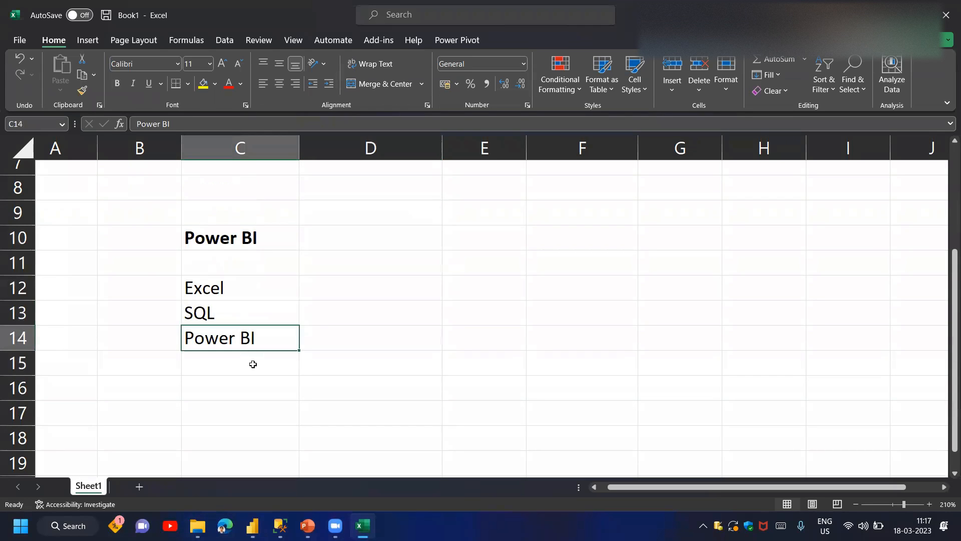
Add "Power Apps" in cell C15 and highlight it with a yellow fill and red text
left_click(253, 365)
type("Power Apps")
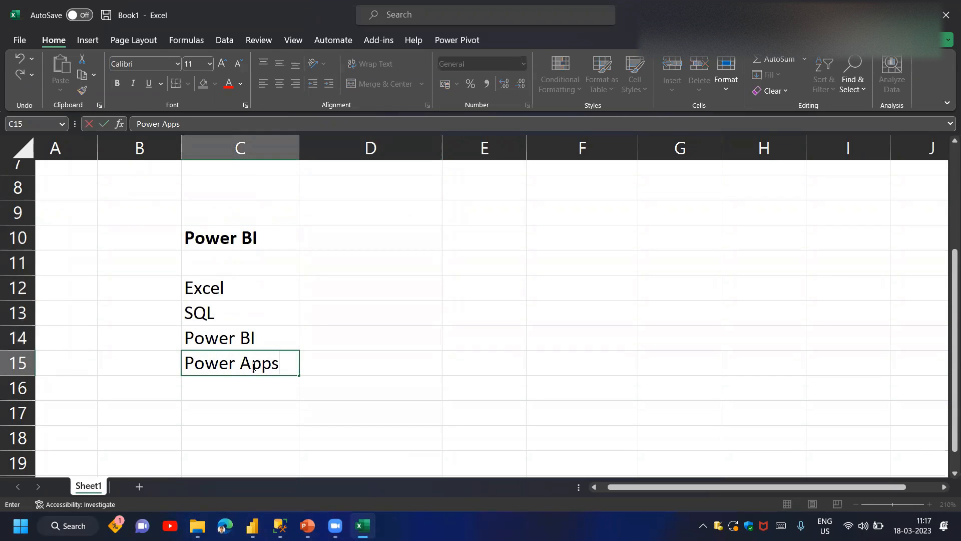
key("Return")
left_click(252, 366)
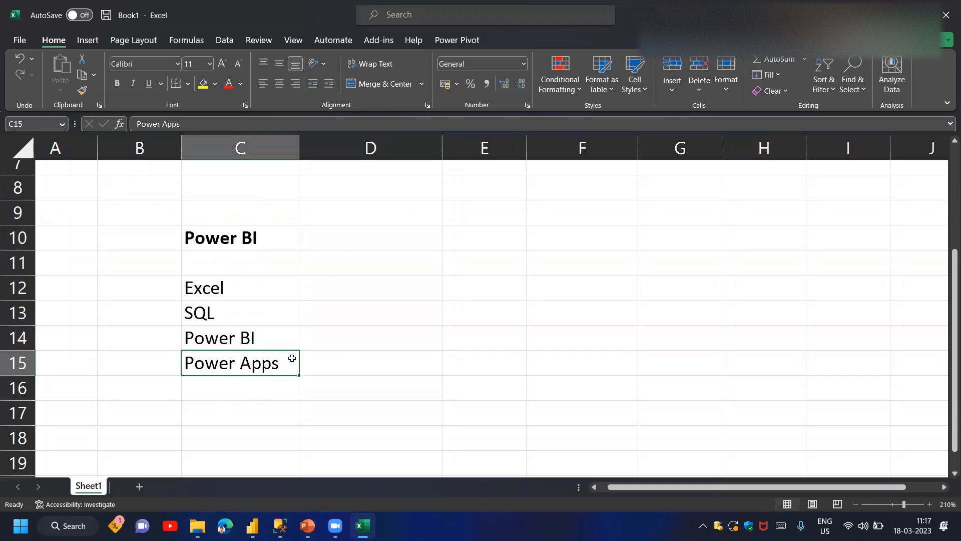
left_click(203, 83)
left_click(228, 83)
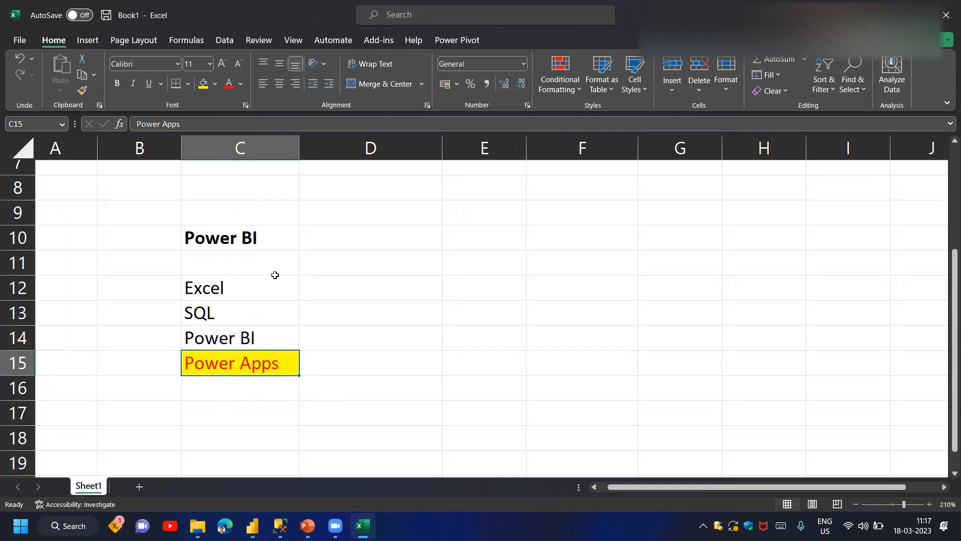
left_click_drag(258, 283, 266, 337)
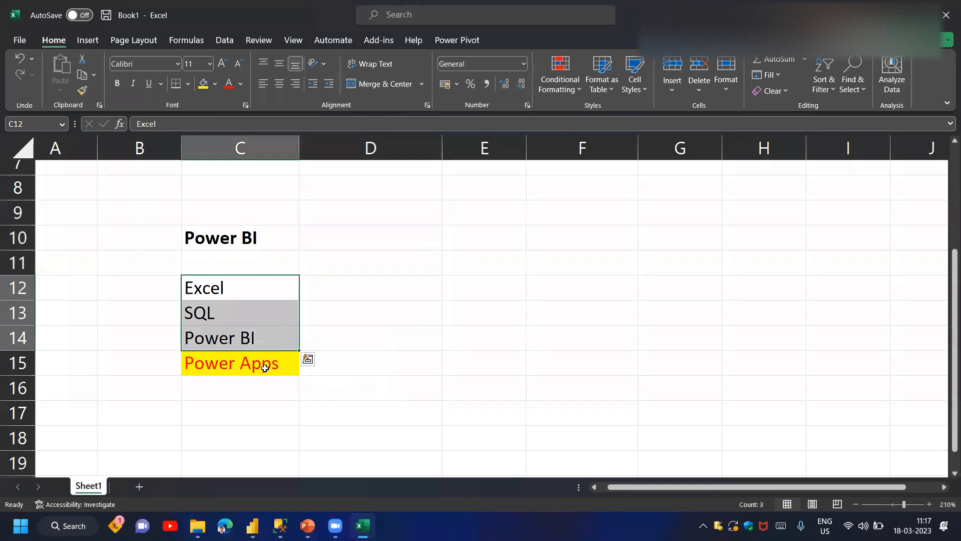
left_click(265, 368)
Move the bold "Power BI" heading from C10 to C11, directly above the Excel entry
left_click(260, 236)
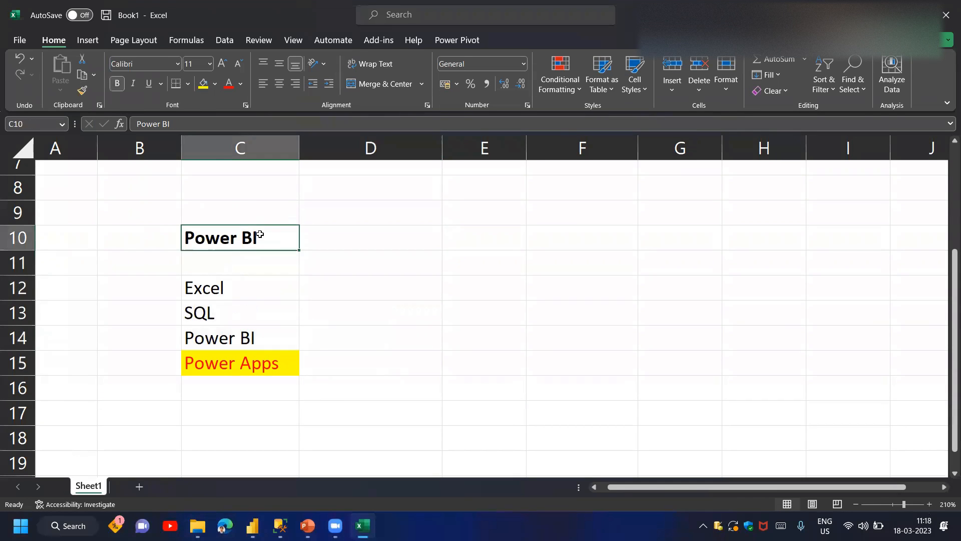
key("ctrl+c")
key("Down")
key("Return")
left_click(265, 369)
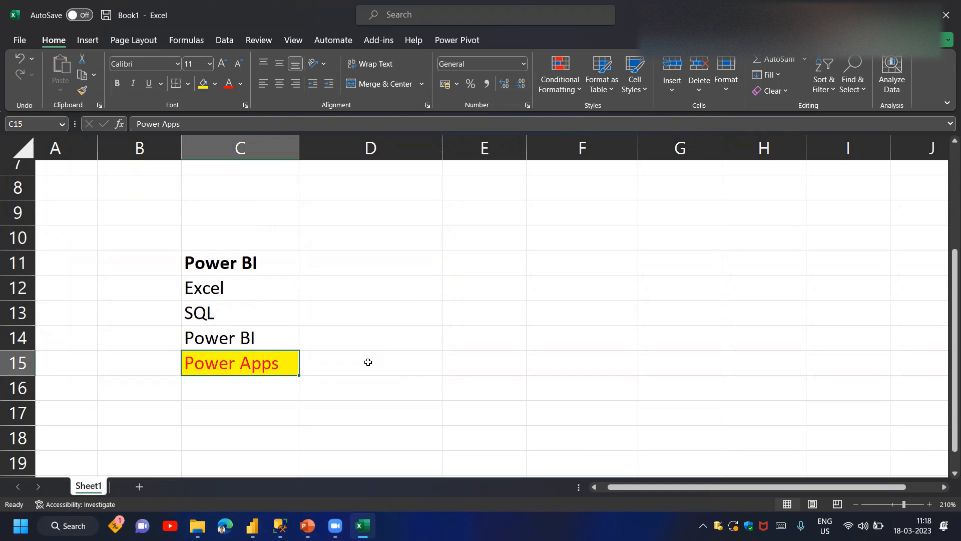
Make the Power Apps entry bold and give the SQL and Power BI entries a yellow fill with red text
key("ctrl+b")
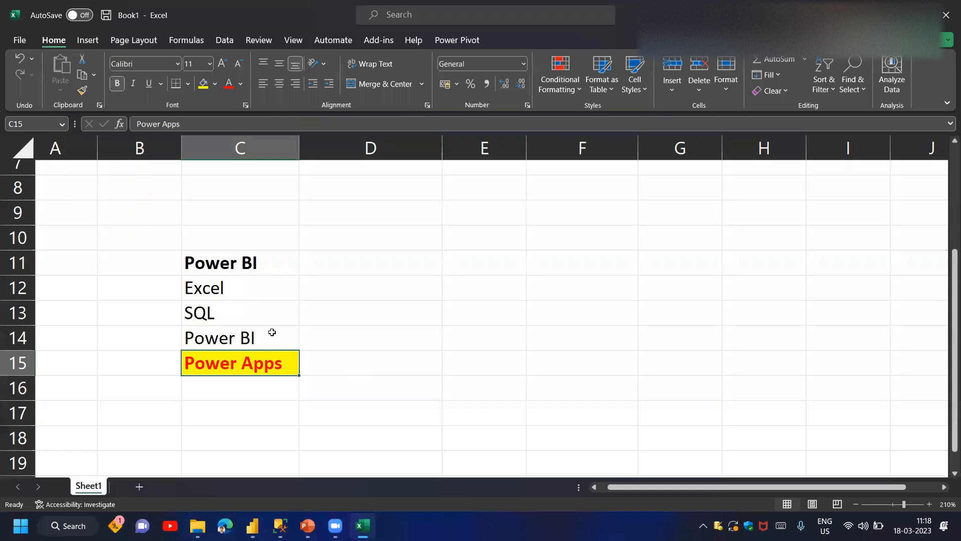
left_click_drag(266, 333, 265, 313)
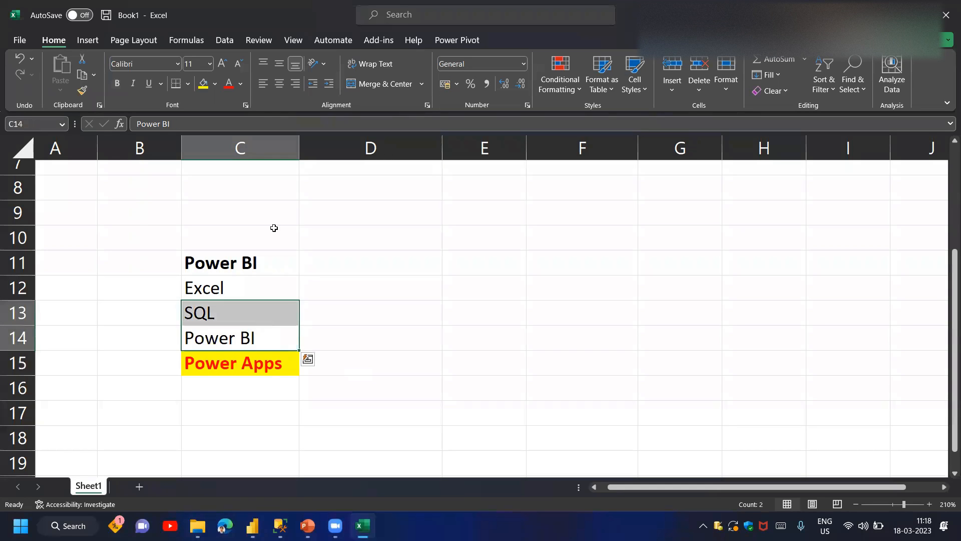
left_click(203, 84)
left_click(226, 86)
Enter "Core" in cell D14 beside Power BI and copy it to D13 beside SQL
key("Right")
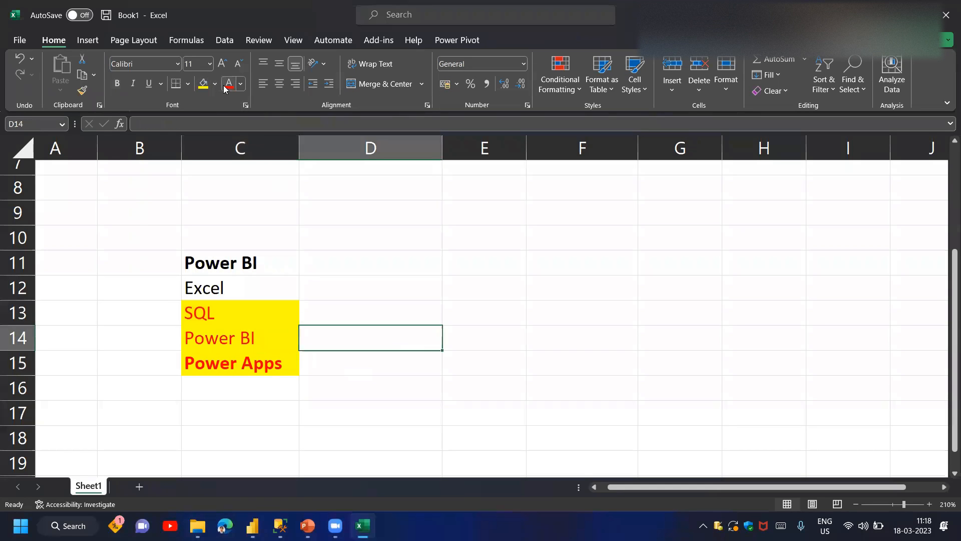
type("Core")
key("Return")
key("Up")
key("ctrl+c")
key("Up")
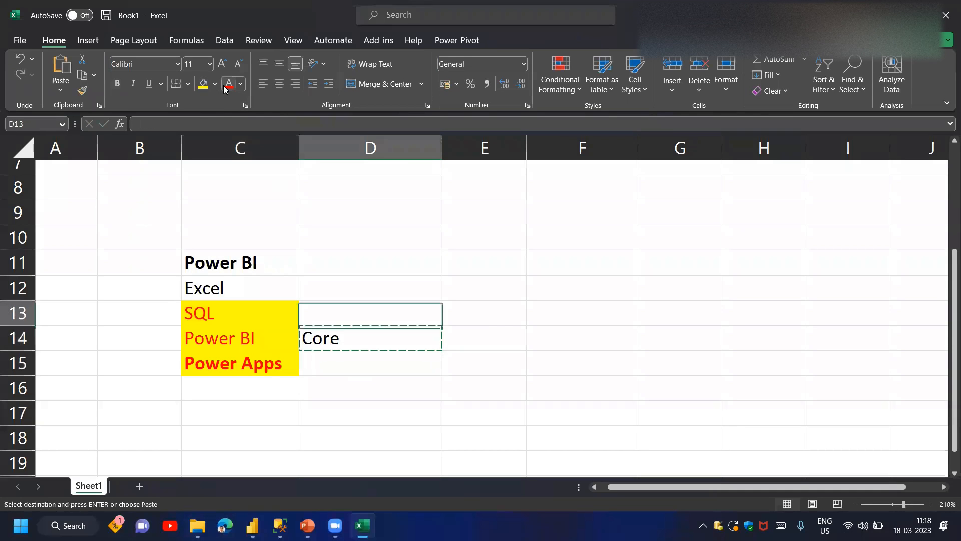
key("ctrl+v")
key("Down")
key("Up")
key("Up")
key("Escape")
Remove the fill from the SQL and Power BI entries in C13:C14 and set their text to black
key("Down")
key("Left")
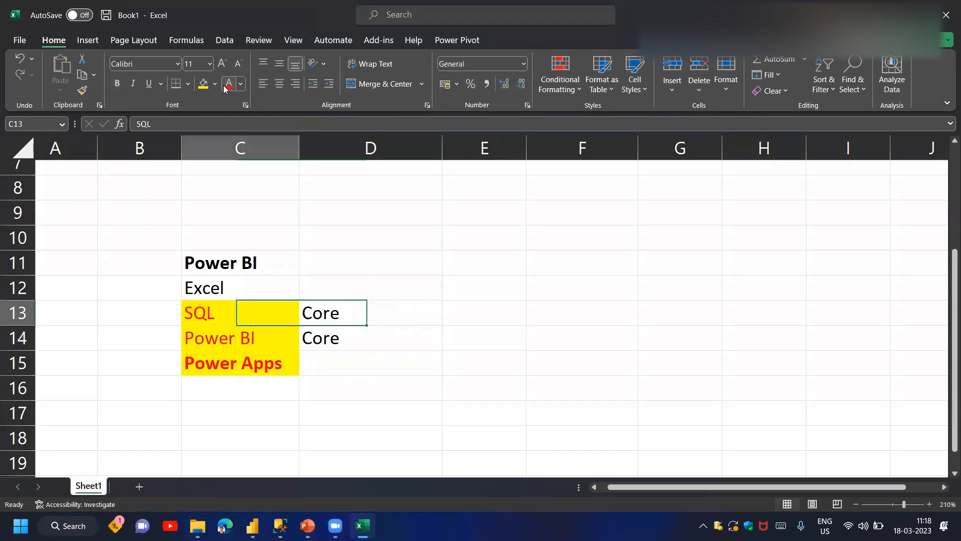
key("shift+Down")
left_click(215, 84)
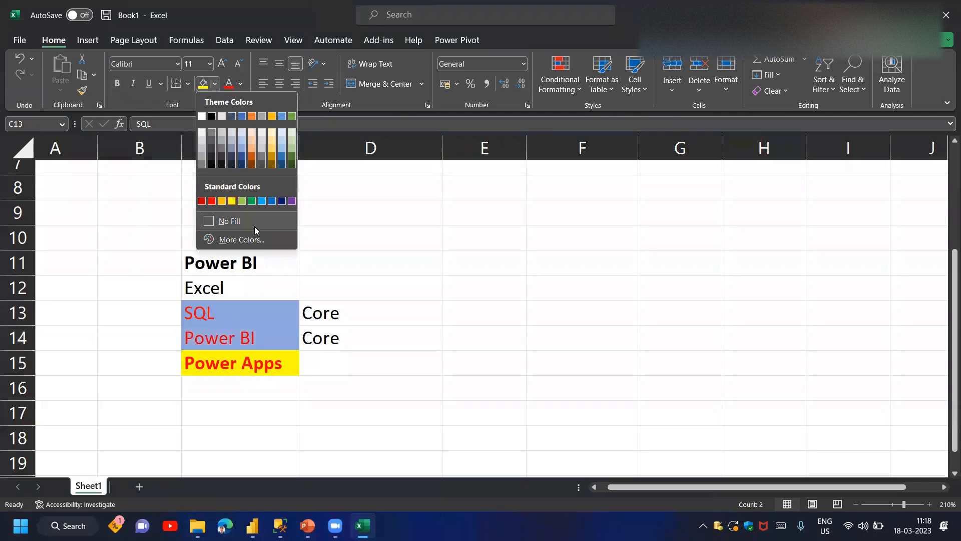
left_click(251, 221)
left_click(241, 85)
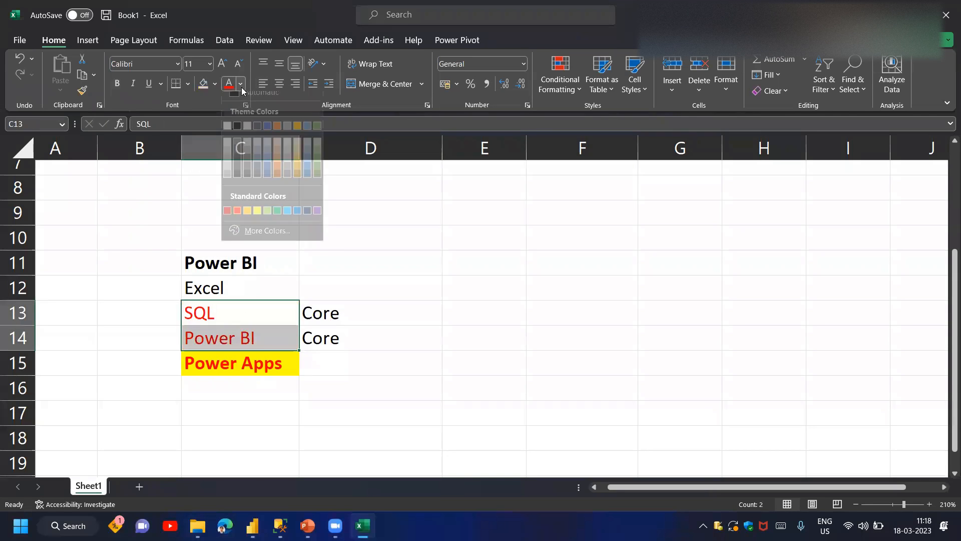
left_click(241, 134)
Copy "Core" into D12 beside Excel and enter "Basic" in D15 beside Power Apps
left_click(253, 287)
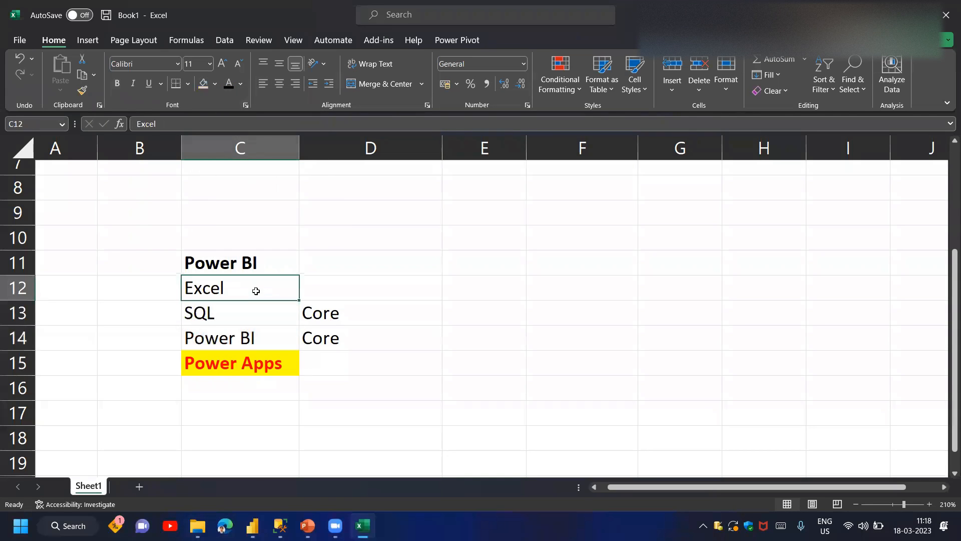
left_click(331, 316)
key("ctrl+c")
key("Up")
key("Return")
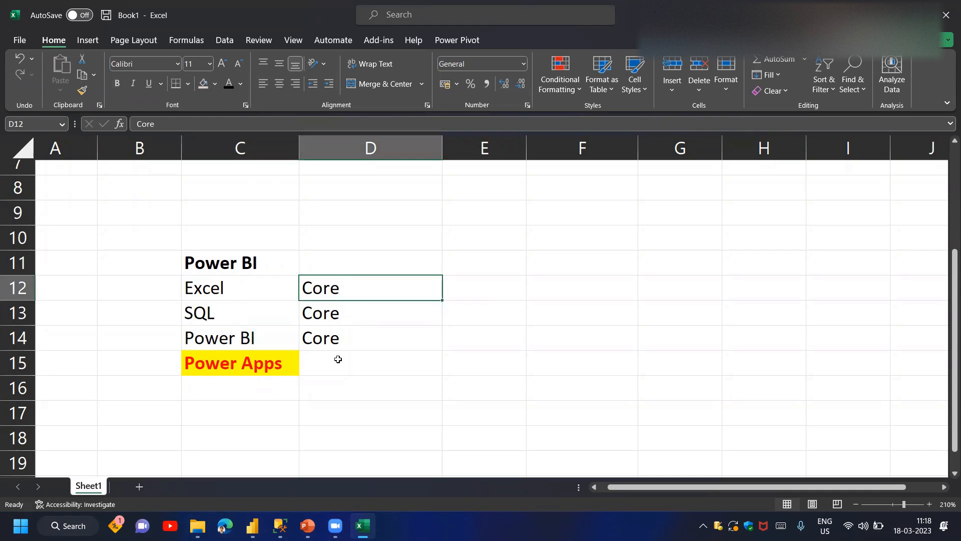
left_click(338, 361)
type("Basic")
key("Return")
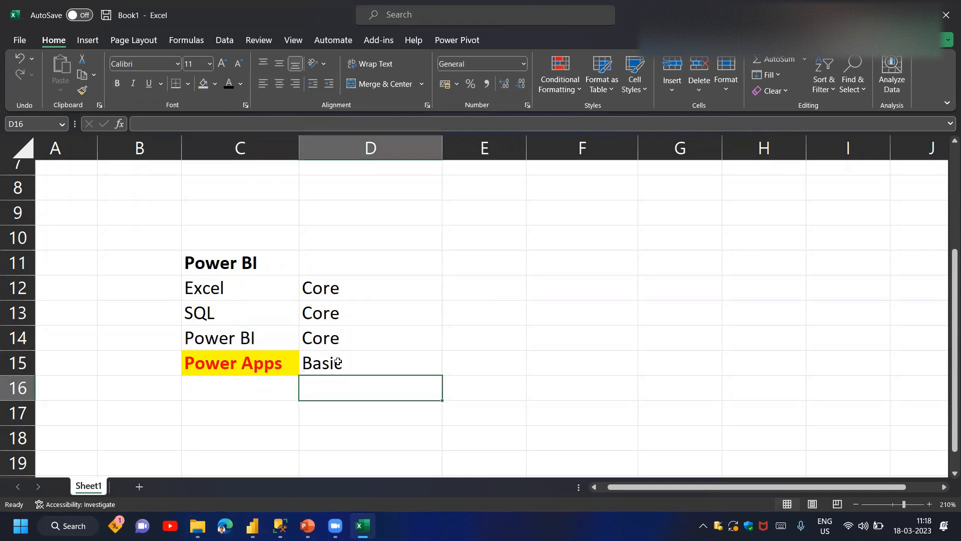
Merge and center the Power BI heading across cells C11 and D11
left_click(245, 262)
left_click(310, 260, "shift")
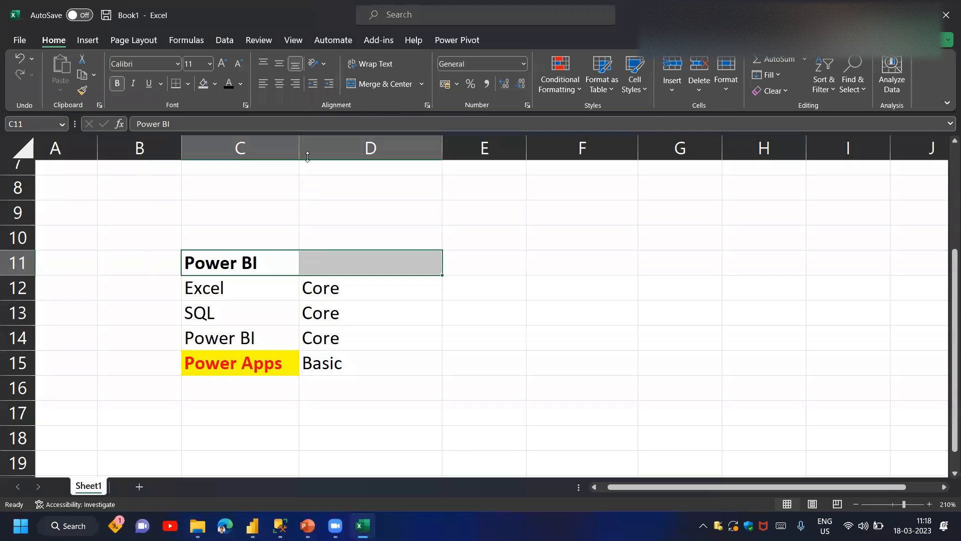
left_click(378, 83)
Apply all borders to the whole skills table in C11:D15
left_click(273, 287)
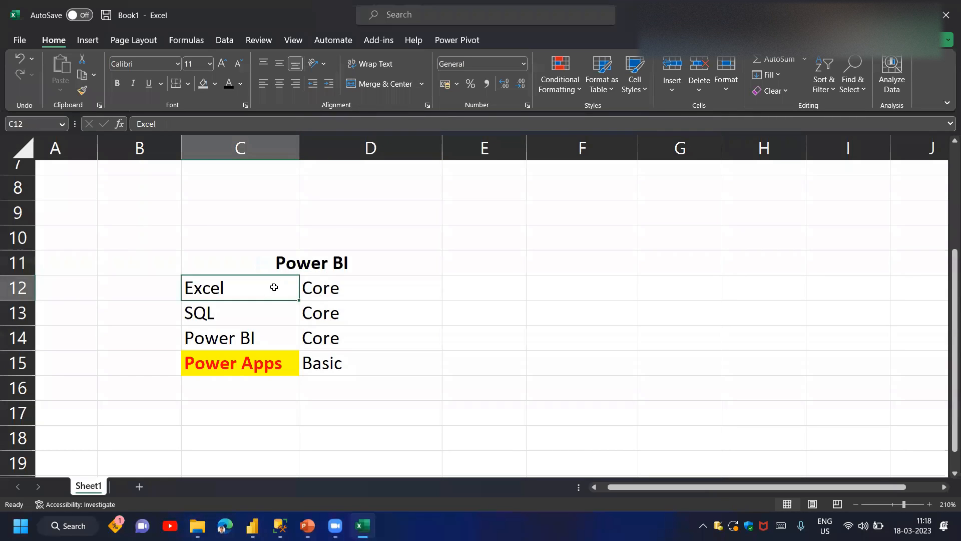
key("ctrl+a")
left_click(189, 84)
left_click(213, 210)
left_click(276, 266)
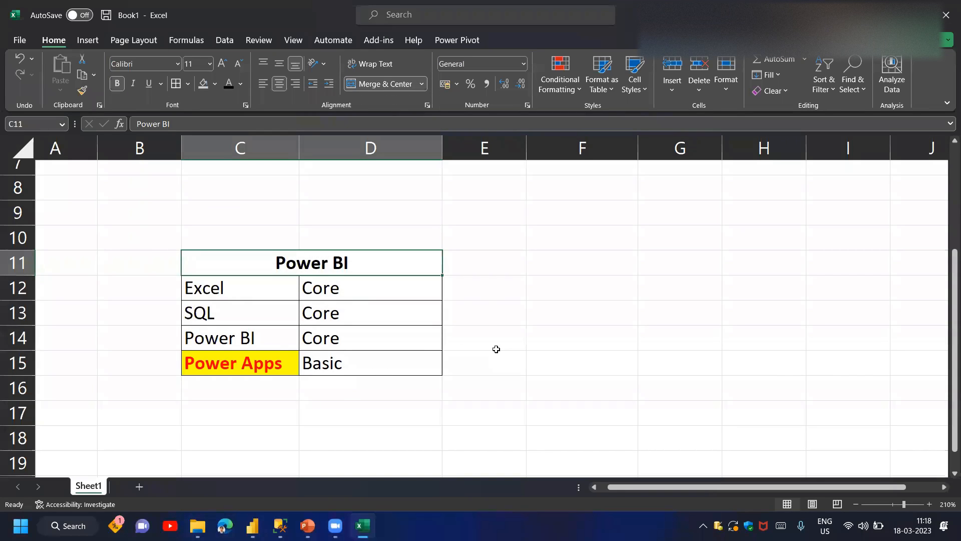
scroll(482, 308, "down", 1)
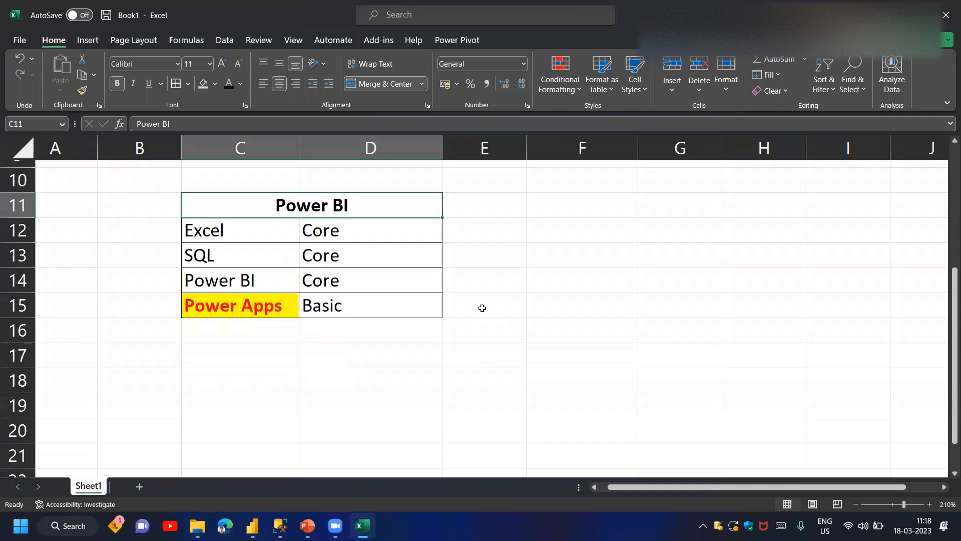
mouse_move(278, 205)
left_mouse_down()
mouse_move(321, 281)
mouse_move(305, 308)
left_mouse_up()
left_click_drag(269, 207, 283, 314)
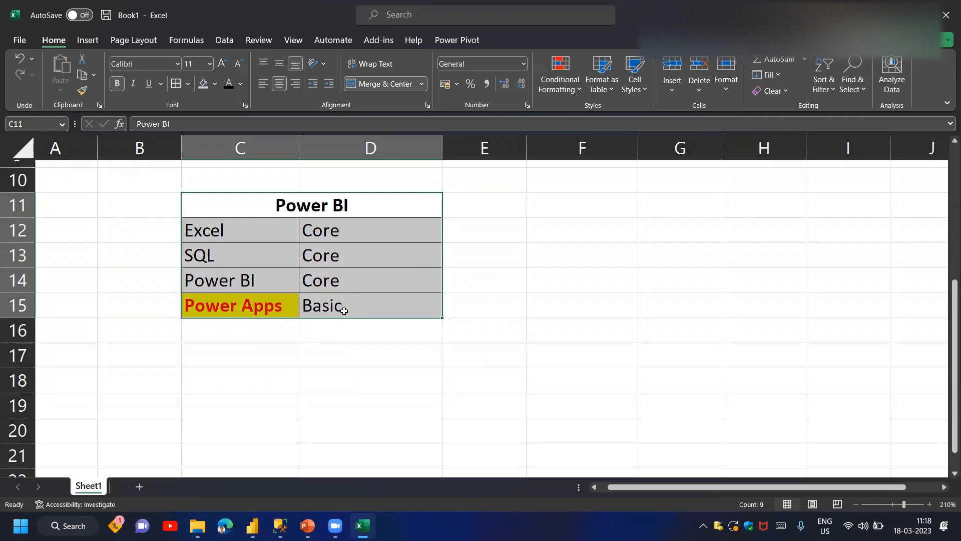
Add the bold heading "How to get opportunities?" in cell F11
left_click(574, 202)
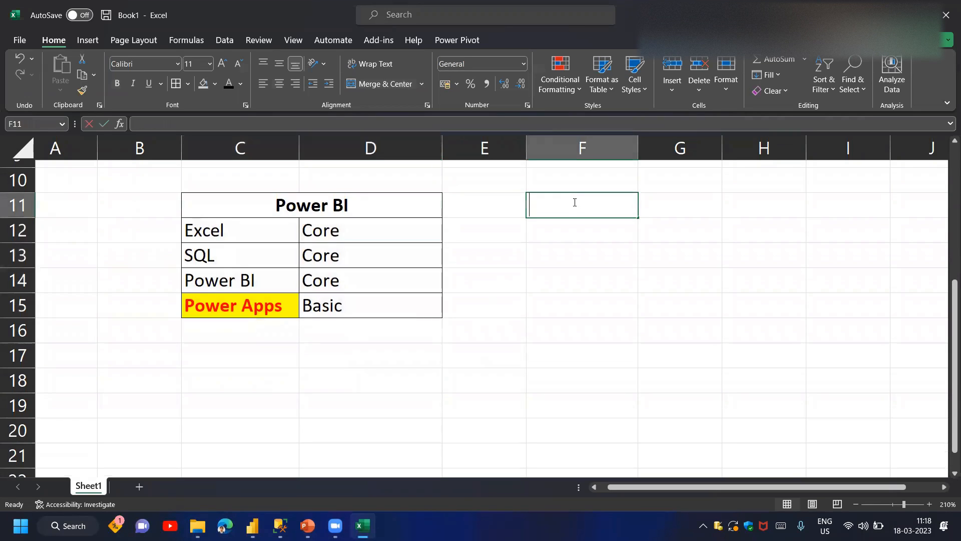
type("How to get opp")
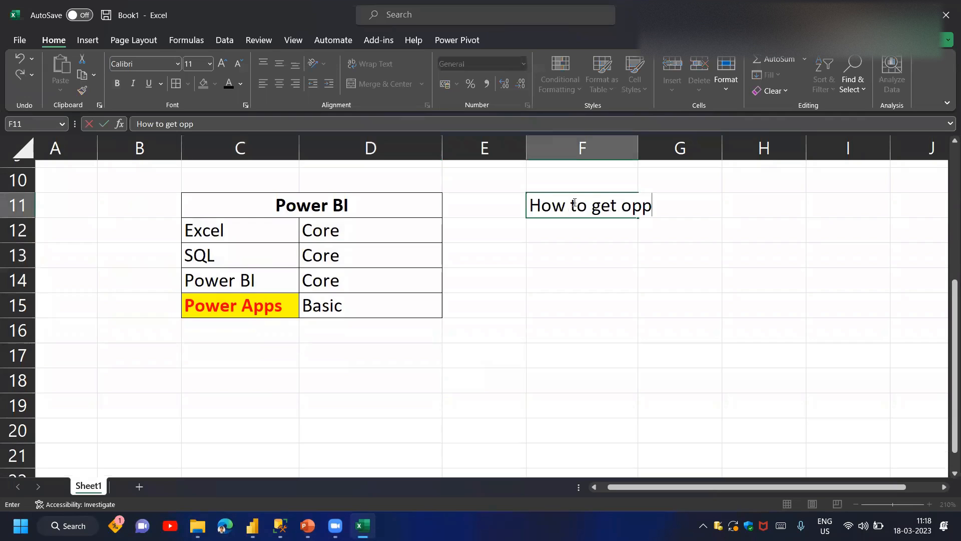
type("ortunities?")
key("Return")
key("Up")
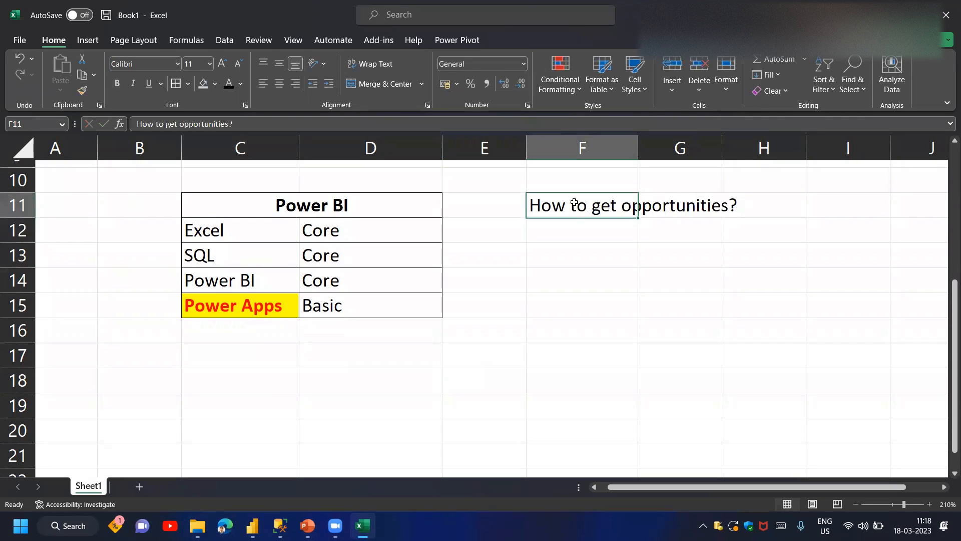
key("ctrl+b")
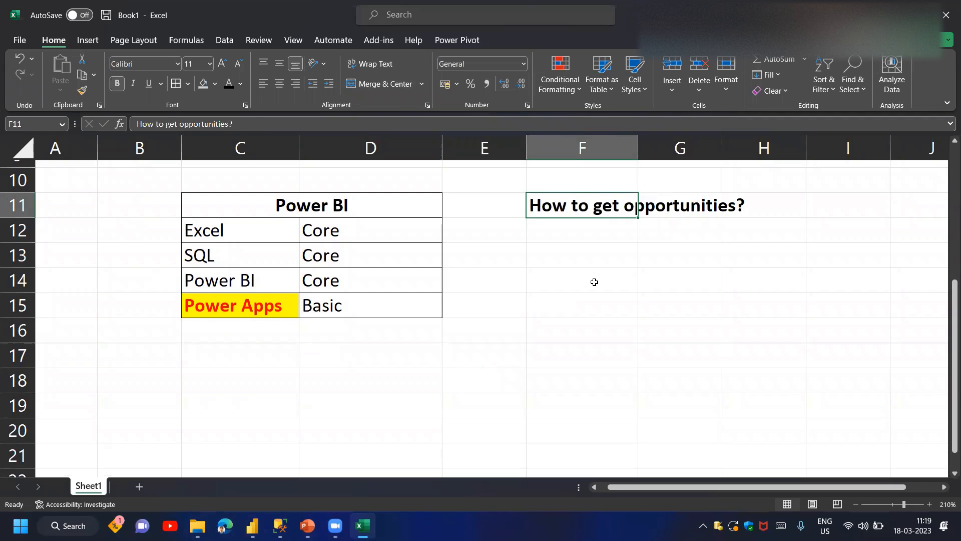
Move the "How to get opportunities?" heading up to F10 and widen column F to fit it
key("ctrl+x")
key("Up")
key("ctrl+v")
scroll(594, 282, "up", 1)
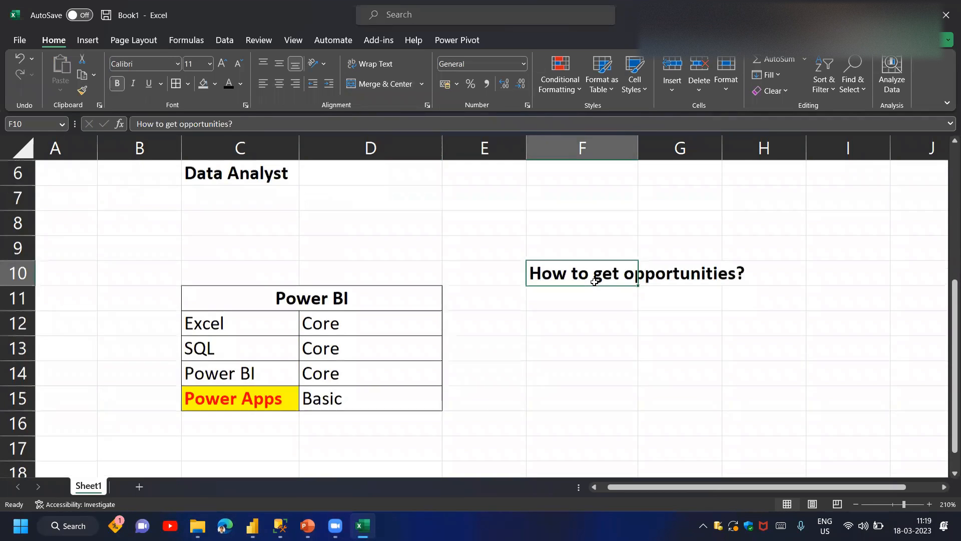
scroll(595, 282, "down", 1)
left_click(576, 268)
left_click(575, 242)
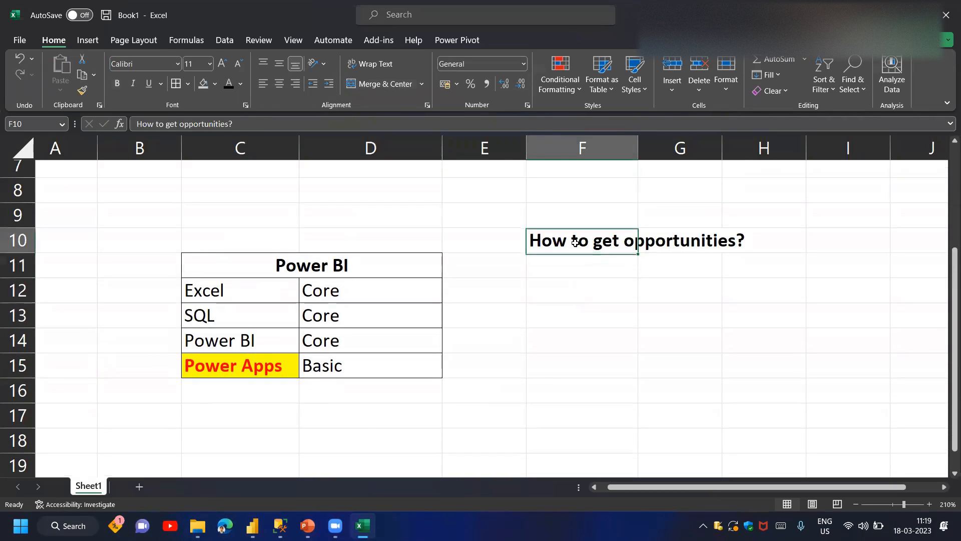
left_click_drag(637, 145, 783, 145)
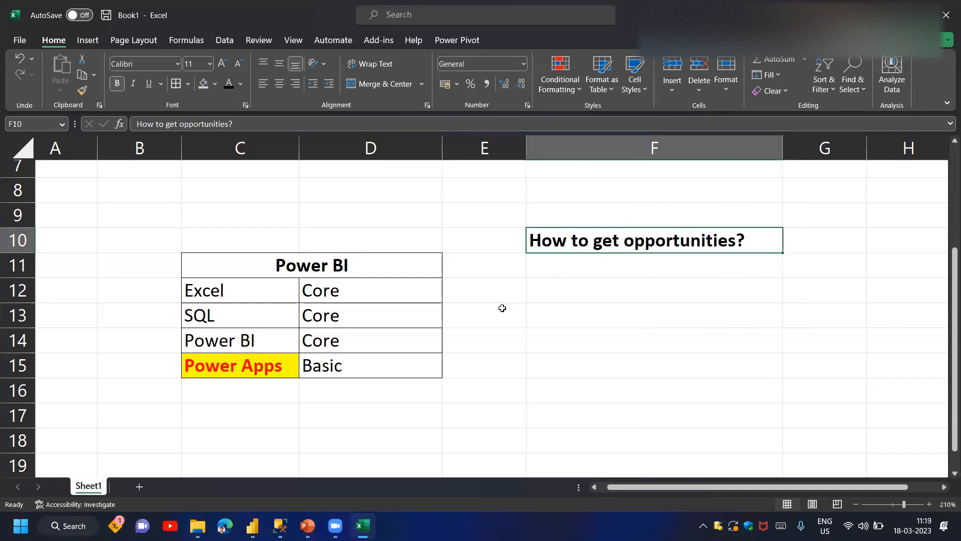
Enter "Problem Solving" in cell E13 on the SQL row and widen column E to fit it
left_click(267, 312)
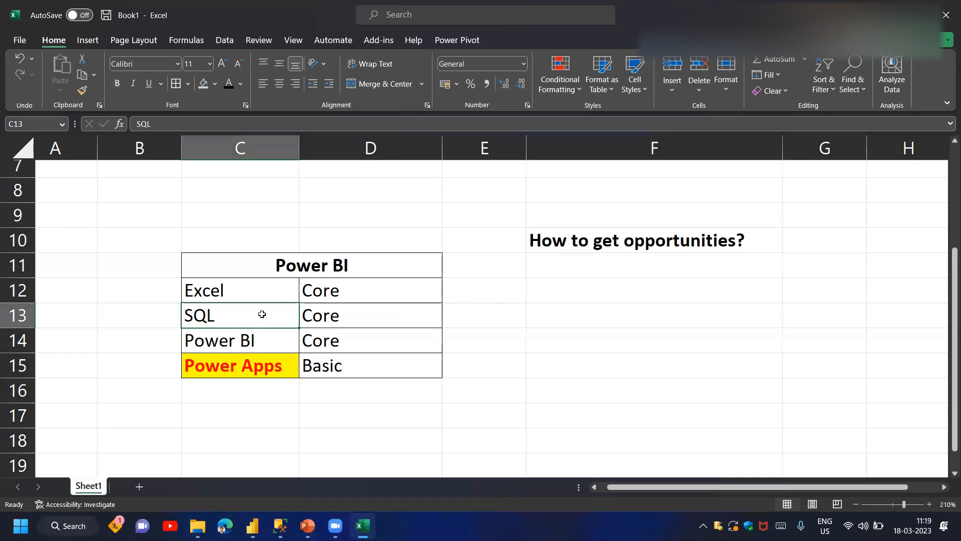
key("ctrl+b")
key("ctrl+b")
key("Right")
key("Right")
key("Right")
key("Left")
type("Problem Solving")
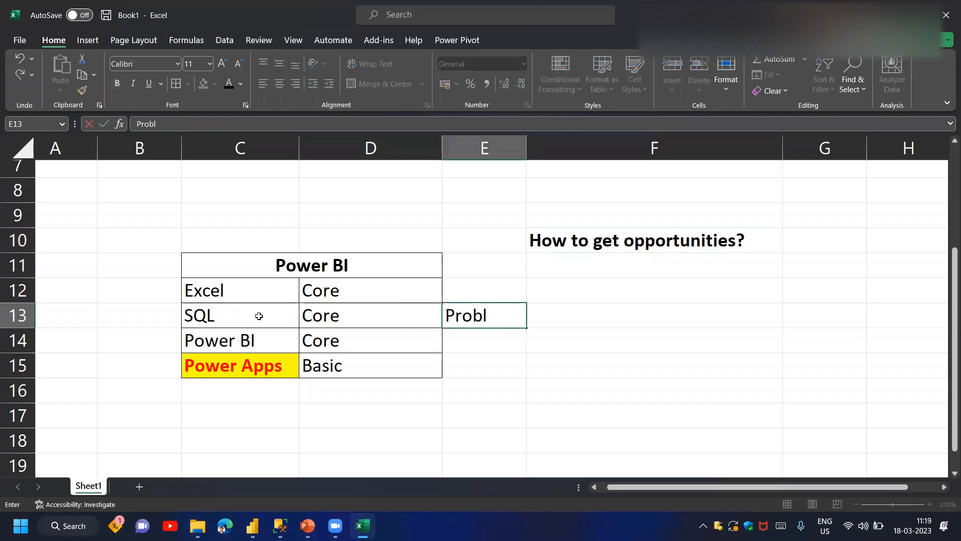
key("Return")
key("Up")
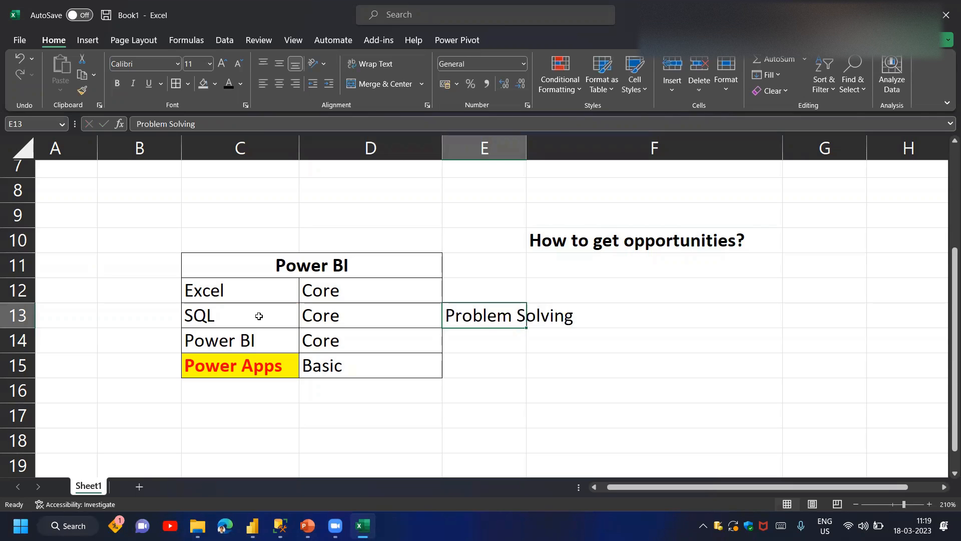
left_click_drag(529, 153, 598, 157)
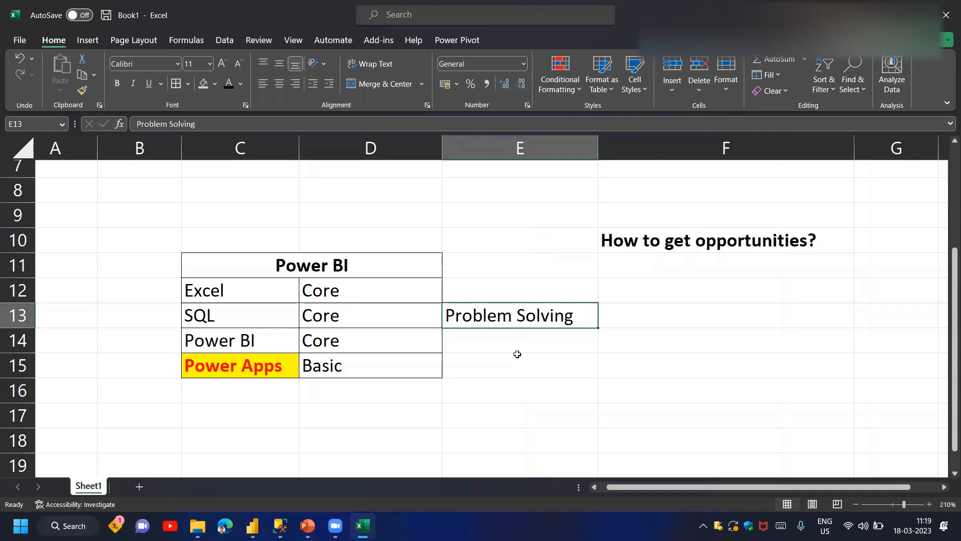
Add the bold heading "Two Approaches" in cell D19 below the skills table
scroll(461, 216, "down", 3)
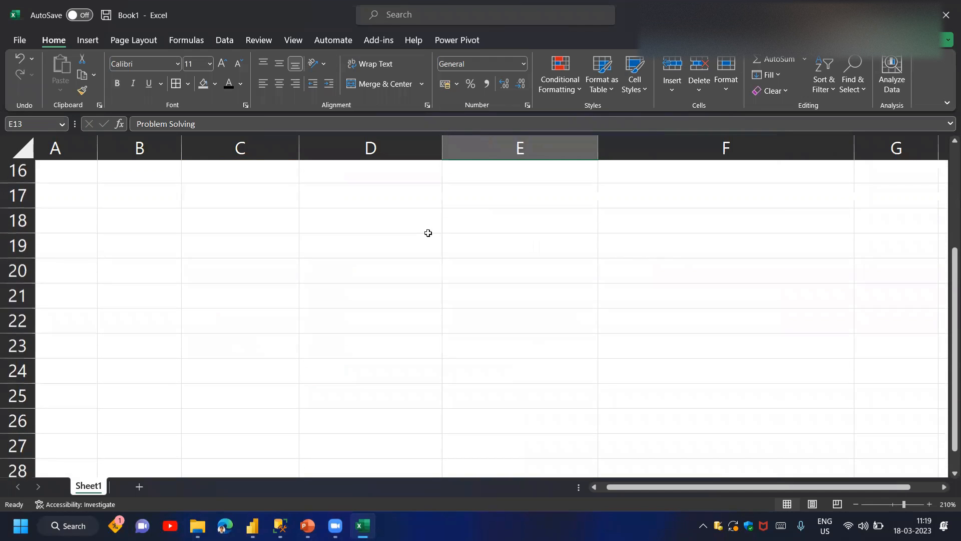
left_click(389, 246)
type("Two")
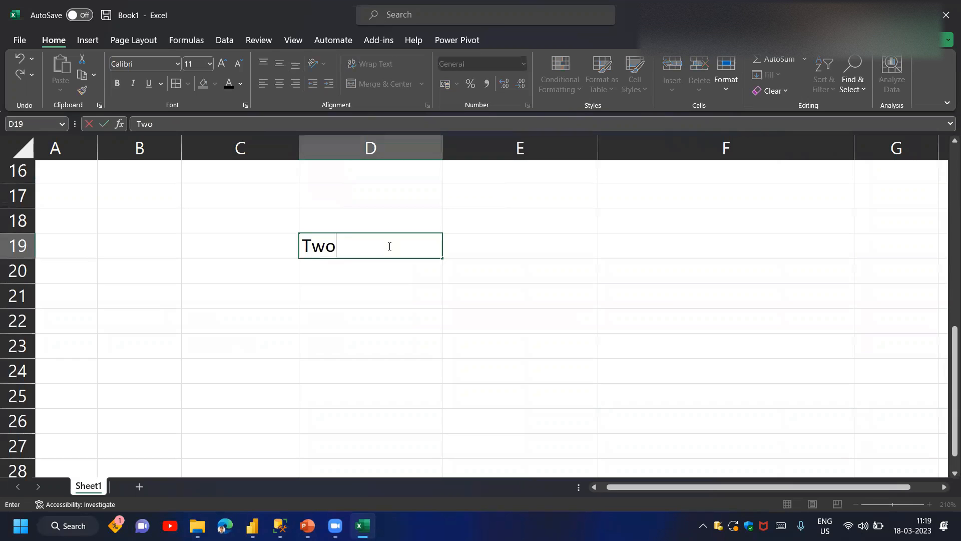
type(" Approaches")
key("Return")
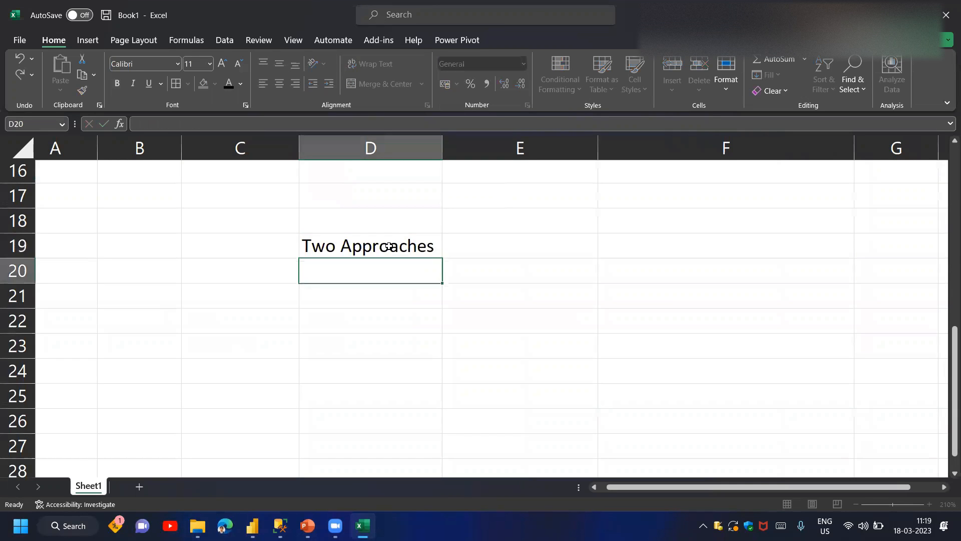
left_click(389, 246)
key("ctrl+b")
List "Knowledge" in D20 and "Target" in D21 under the Two Approaches heading
key("Down")
type("Knowledge")
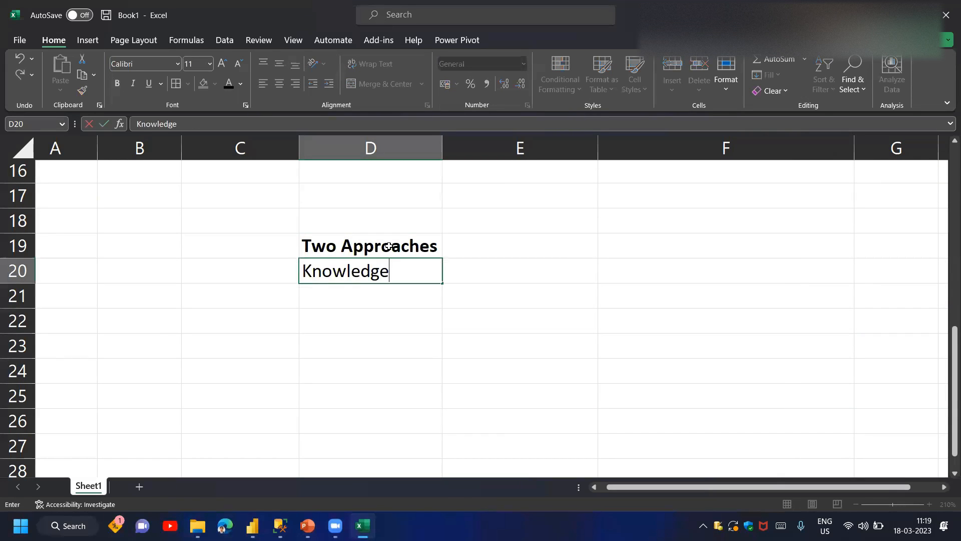
key("Return")
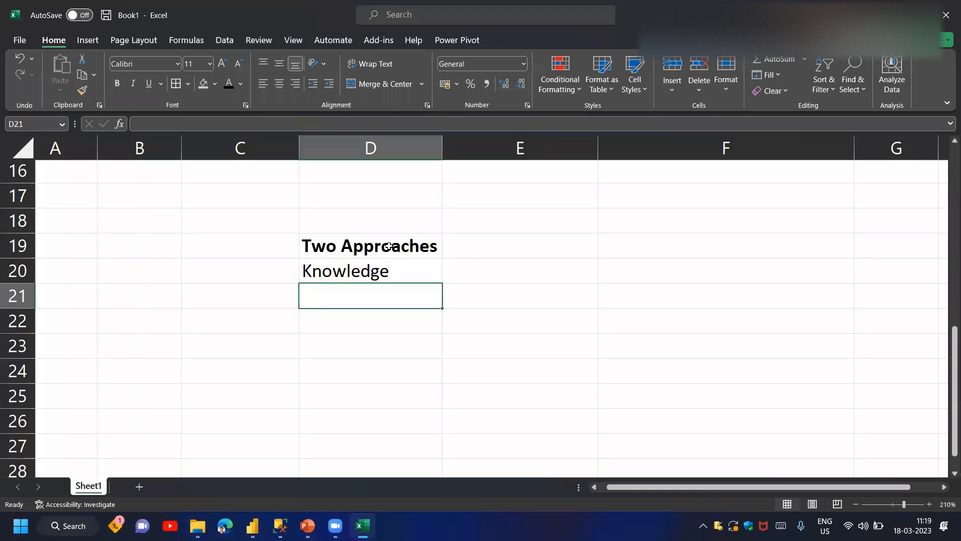
type("Target")
key("Return")
key("Return")
key("Up")
key("Up")
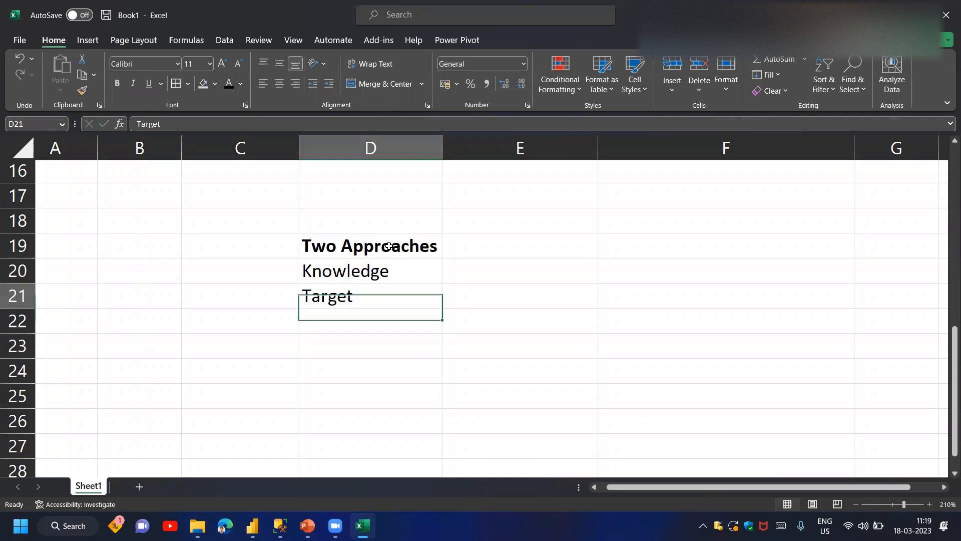
Enter "Marks, Clearing Interview, Getting Opportunities" in cell E21 beside Target
left_click(469, 297)
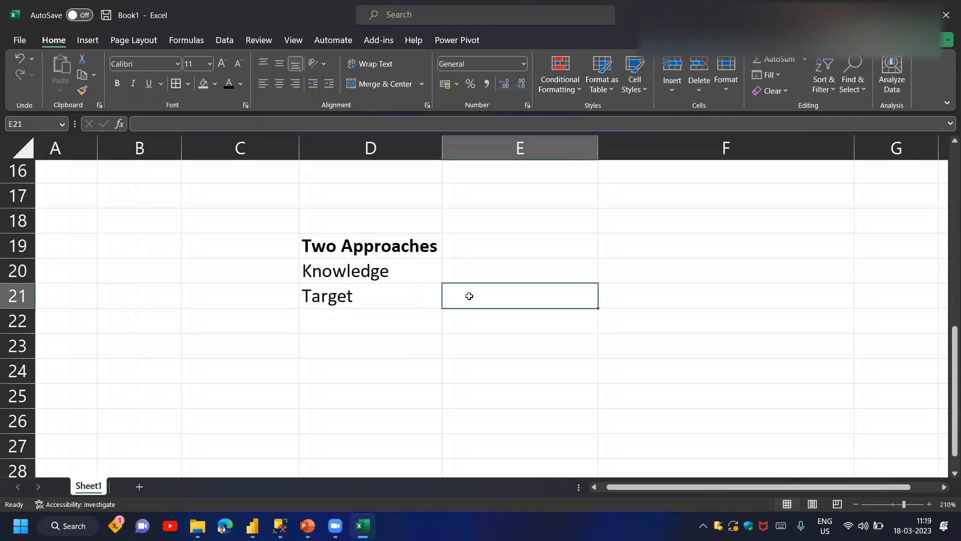
type("Marks, C")
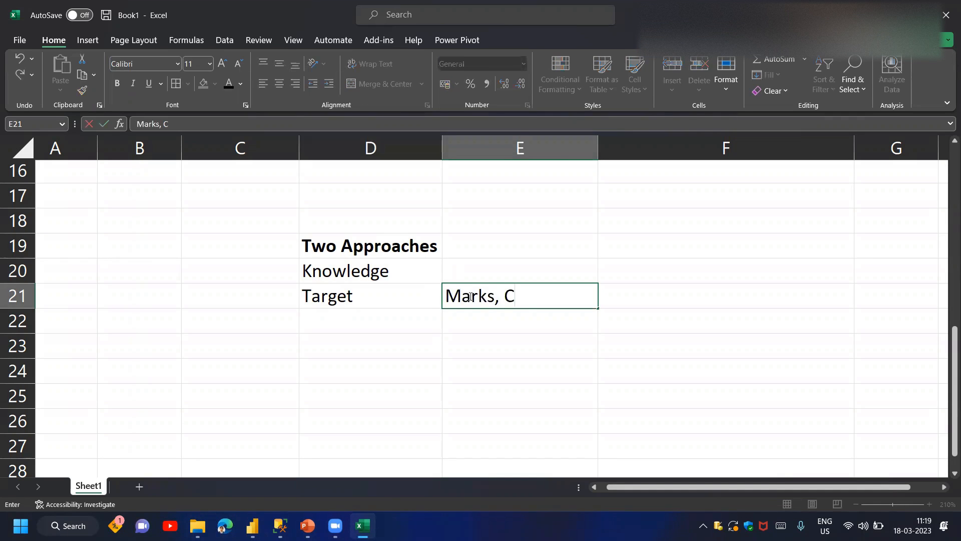
type("learing In")
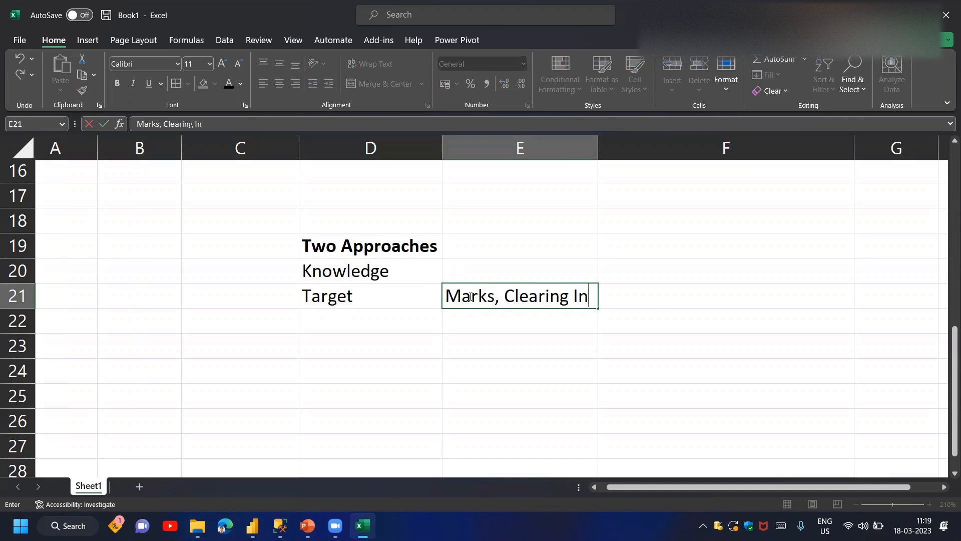
type("terview, Gett")
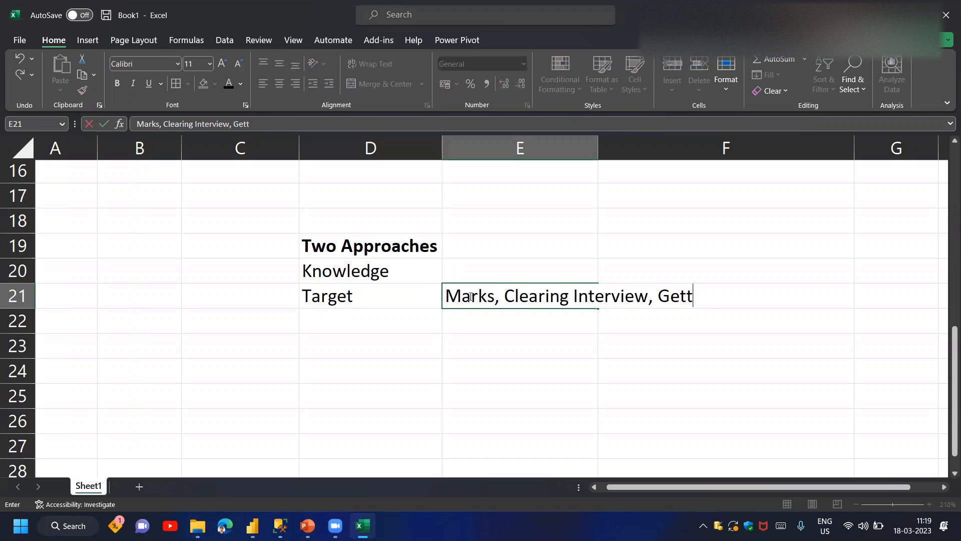
type("ing Opportunities")
key("Return")
Enter "Passion / Interest" in cell E20 beside Knowledge
key("Up")
key("Up")
key("Left")
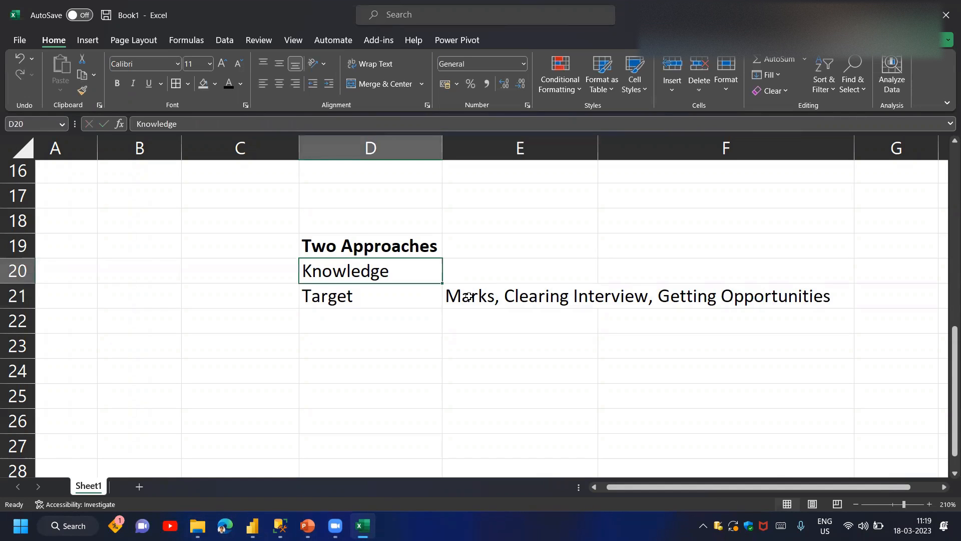
key("Right")
type("Passion / Interest")
key("Return")
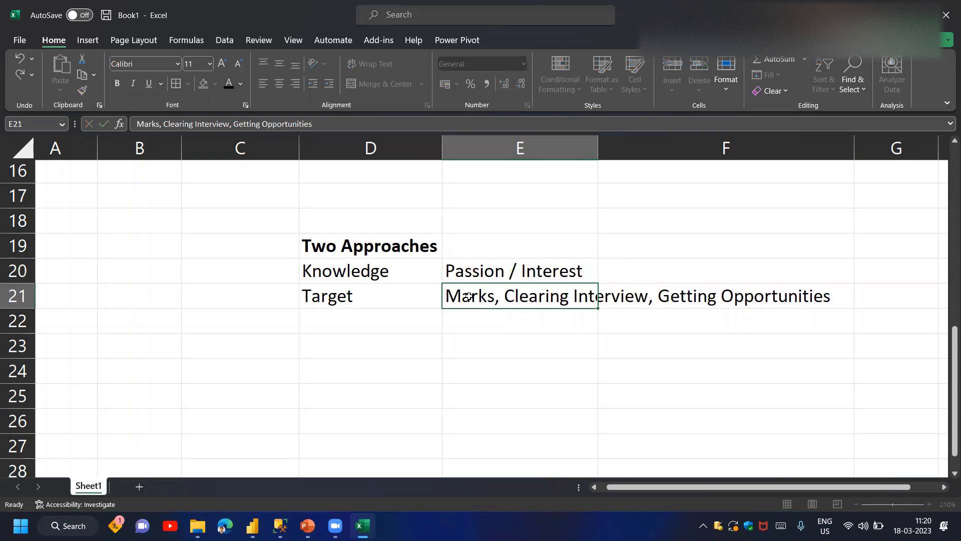
Delete the Two Approaches notes in cells D19 to E21
left_click_drag(423, 248, 607, 316)
key("Delete")
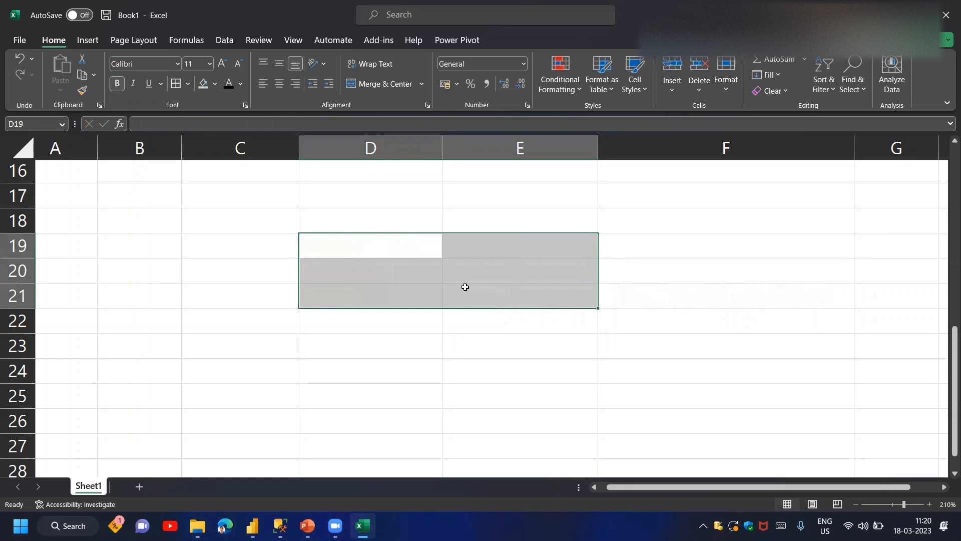
Enter "Sample Work" in cell E14 on the Power BI row of the skills table
scroll(463, 286, "up", 1)
scroll(465, 287, "up", 3)
scroll(465, 283, "down", 2)
left_click(528, 253)
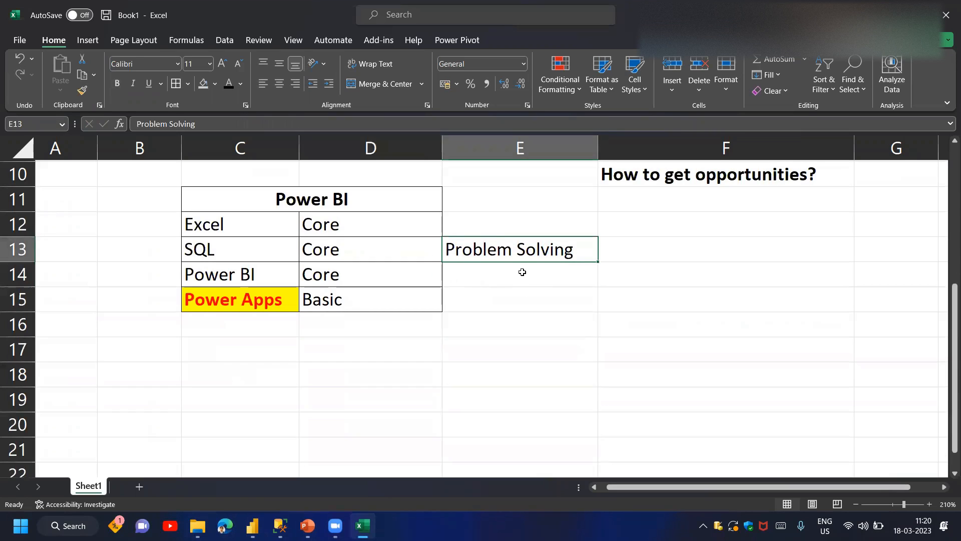
left_click(253, 274)
left_click(498, 277)
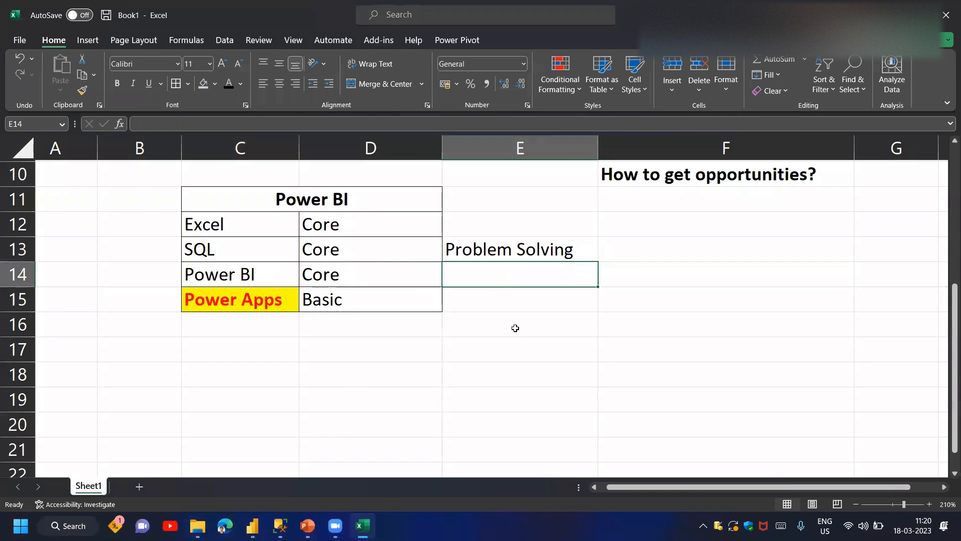
type("Sample Work")
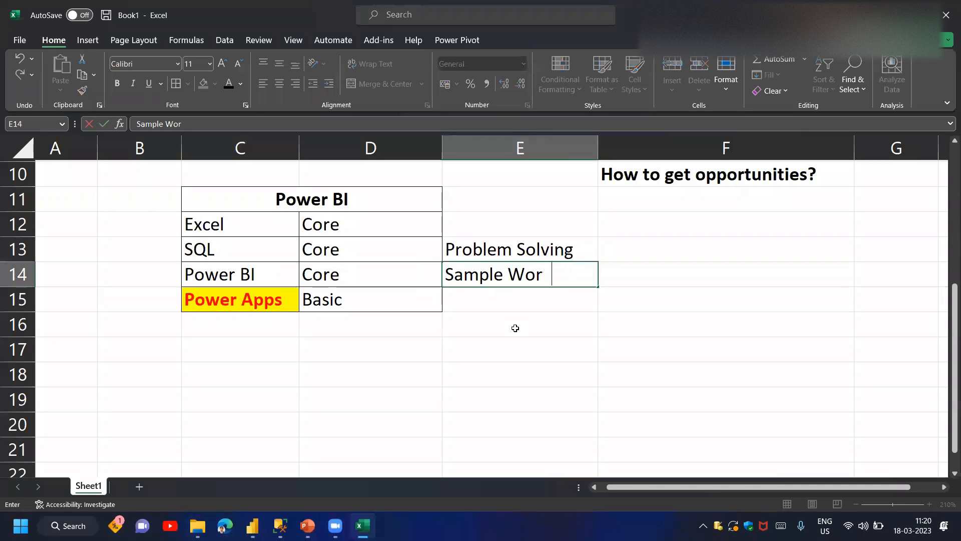
key("Return")
key("Up")
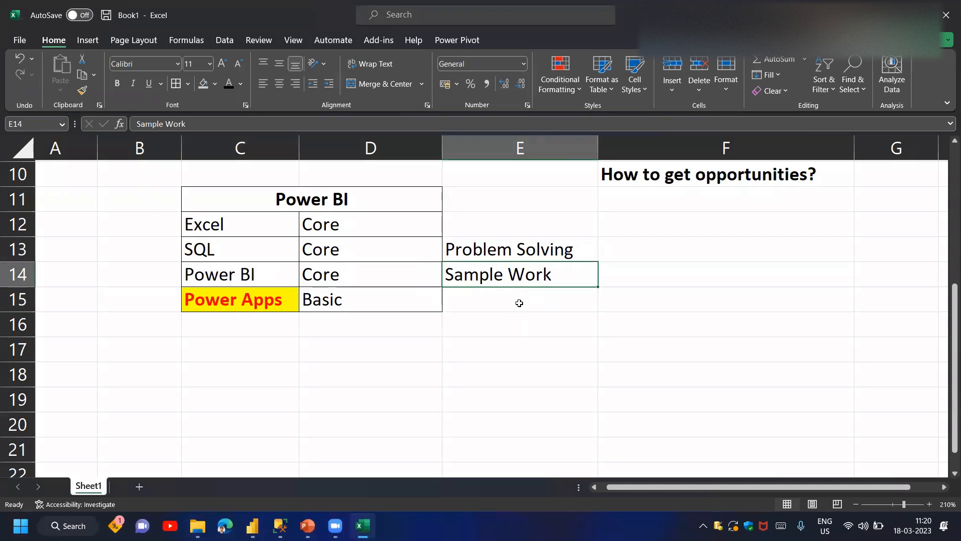
Enter "Analysis" in cell E12 on the Excel row and clear it again
left_click(494, 224)
left_click(243, 224)
left_click(461, 227)
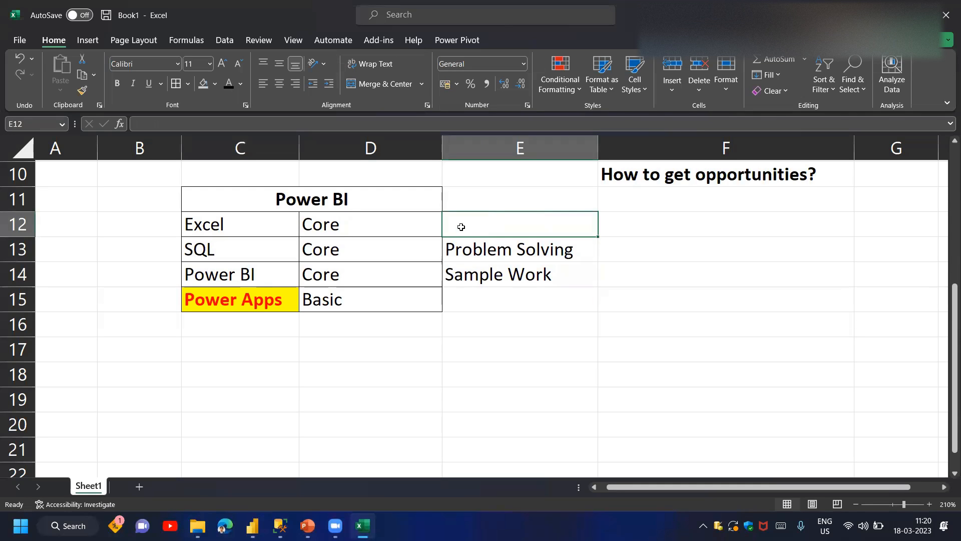
type("Analysis")
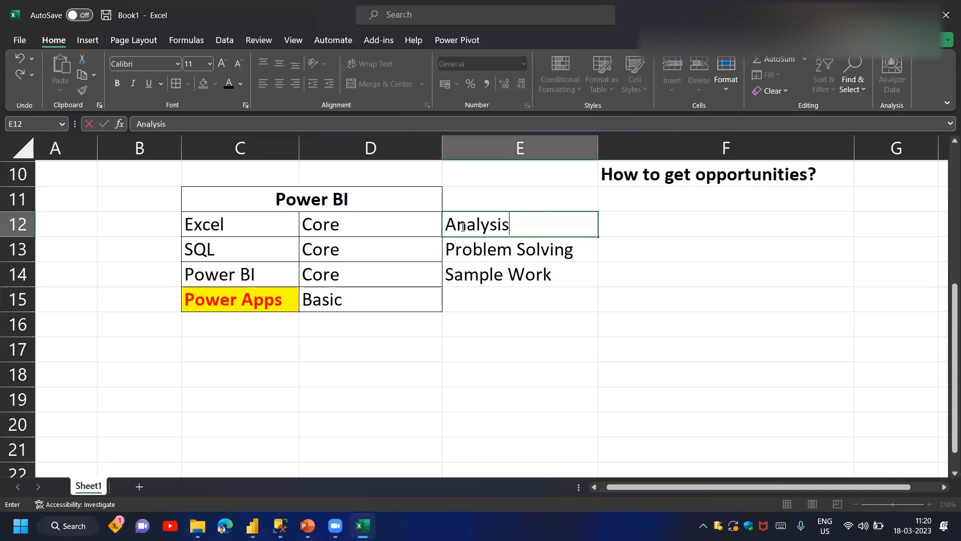
key("Return")
left_click(461, 226)
key("Delete")
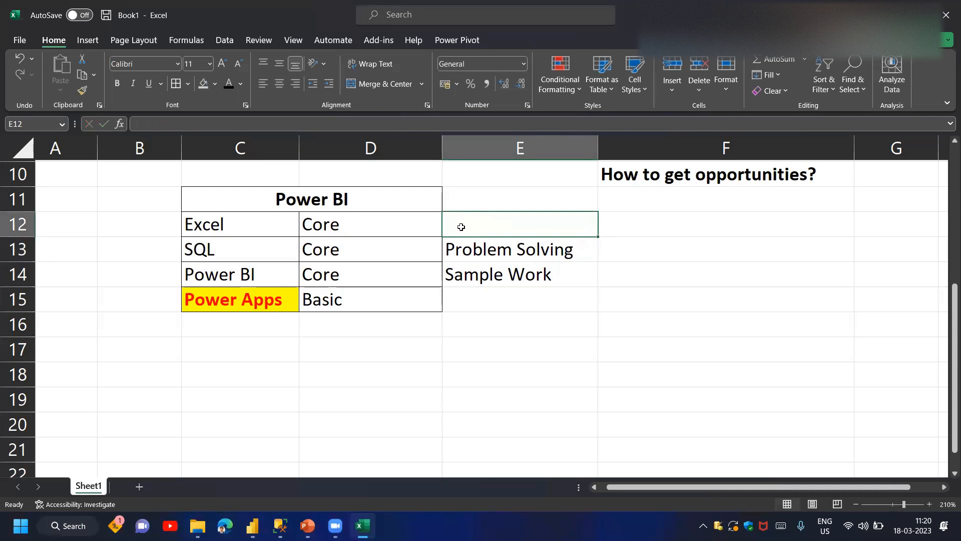
Copy the "Problem Solving" entry from E13 into E12 on the Excel row
key("Down")
key("ctrl+c")
key("Up")
key("ctrl+v")
key("Escape")
Copy the "Sample Work" entry from E14 into E15 on the Power Apps row
left_click(274, 205)
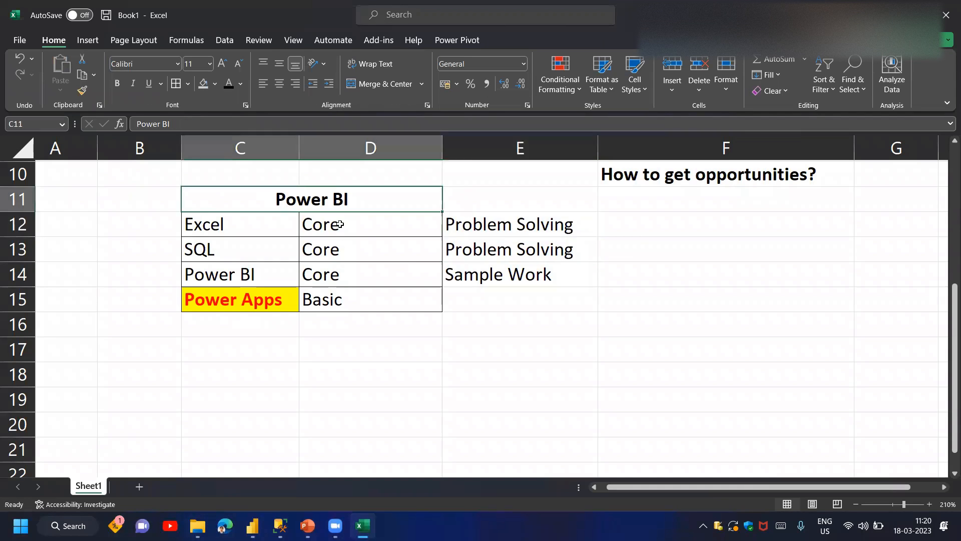
left_click(538, 300, "shift")
left_click(280, 299)
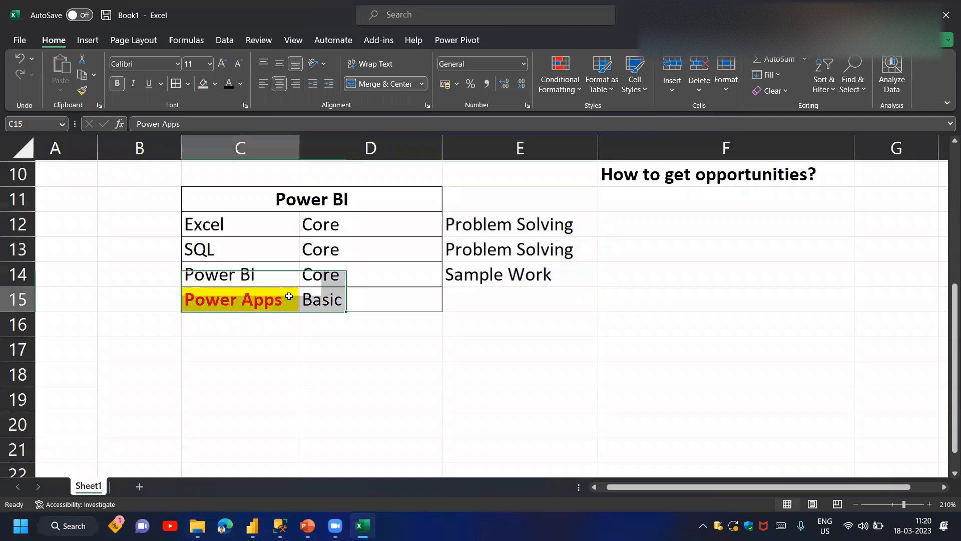
left_click(537, 281)
key("ctrl+c")
key("Down")
key("ctrl+v")
key("Escape")
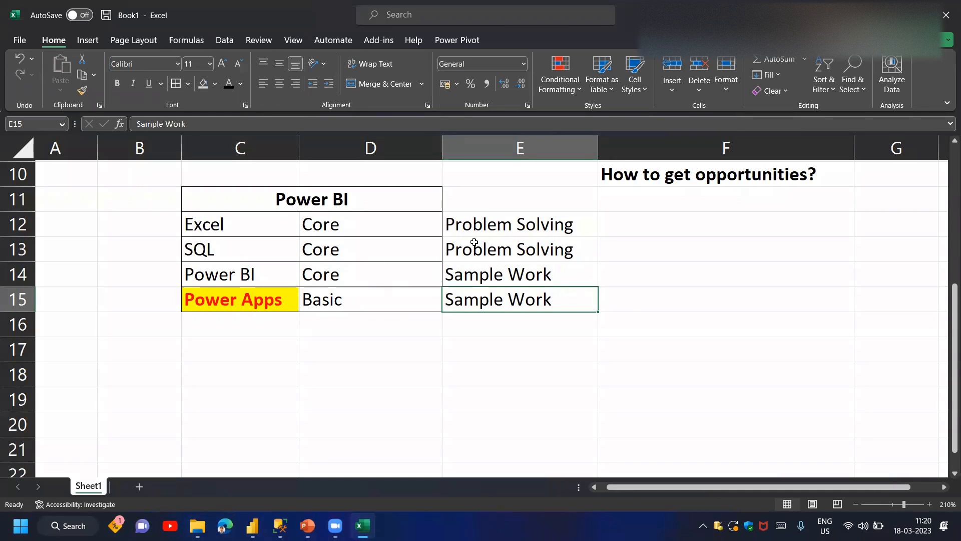
Extend the merged, centred Power BI table heading across C11 to E11
left_click(358, 198)
left_click(468, 195, "shift")
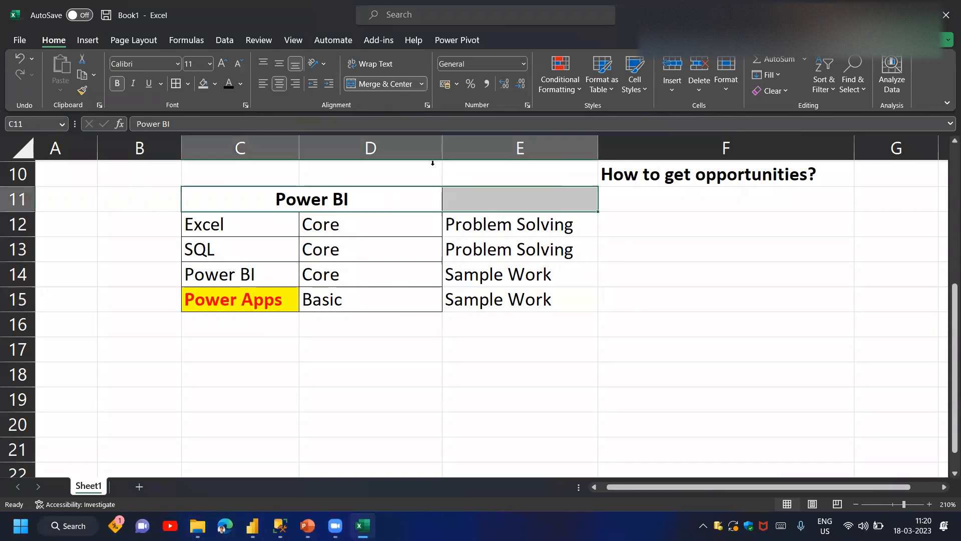
left_click(380, 87)
left_click(381, 86)
Below the skills table, enter "Excel" in C18, "Approach A" in D18 and "Power BI" in C19
left_click_drag(267, 220, 266, 306)
left_click(265, 369)
type("Excel")
key("Tab")
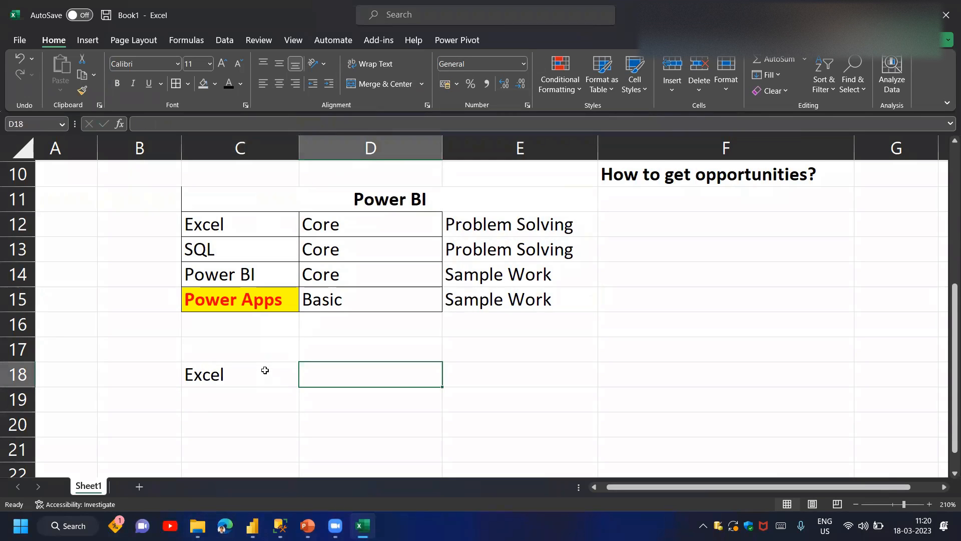
type("Approach A")
key("Return")
key("Up")
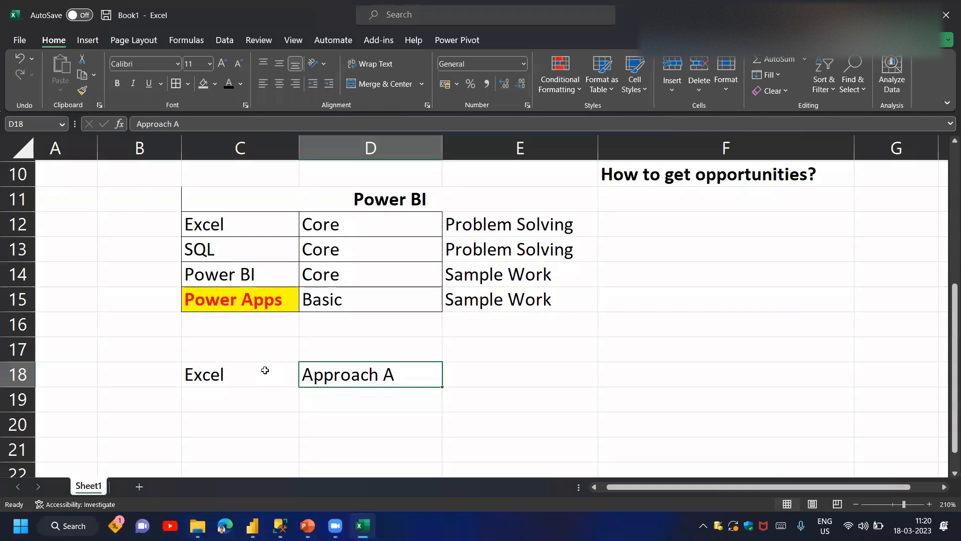
key("Return")
type("Powe")
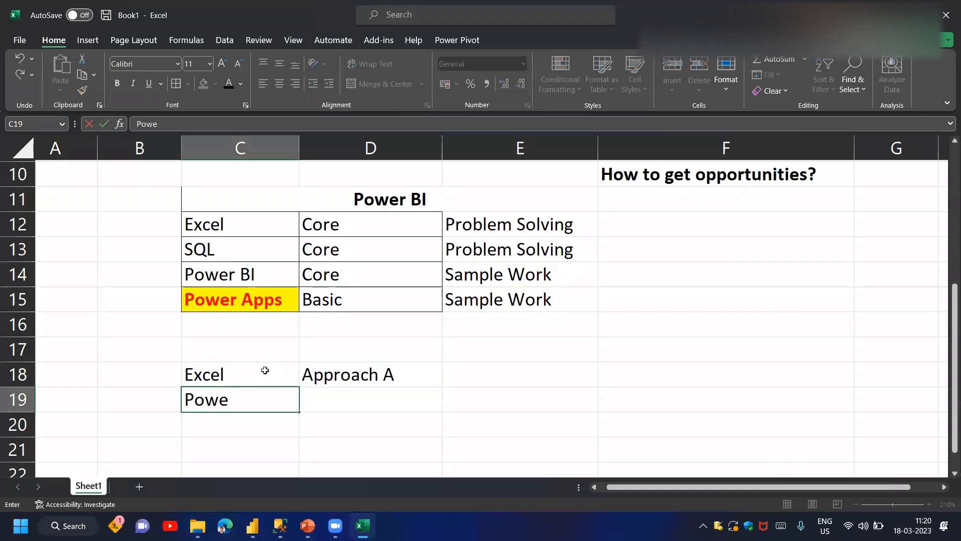
type("r BI")
key("Return")
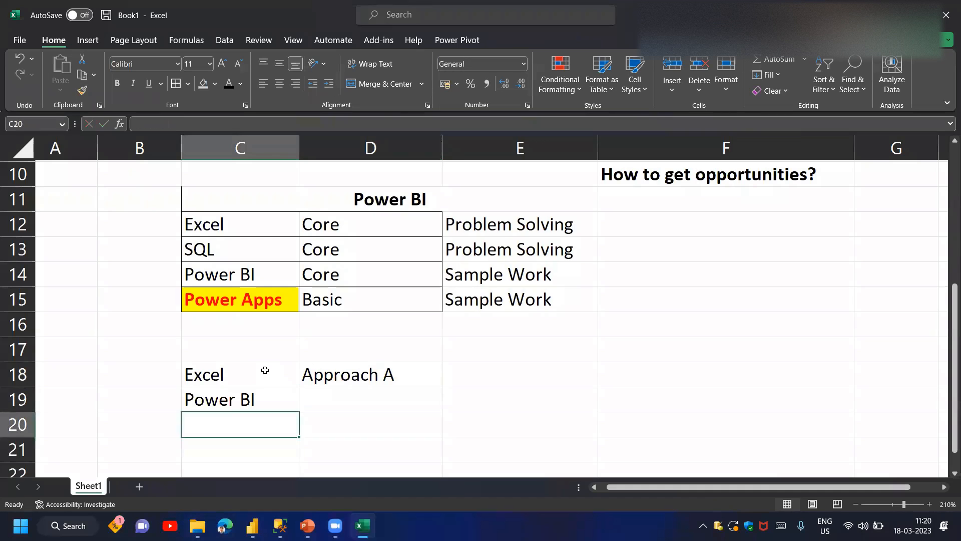
Clear the Excel, Approach A and Power BI notes from cells C18 to D19
key("Up")
key("Up")
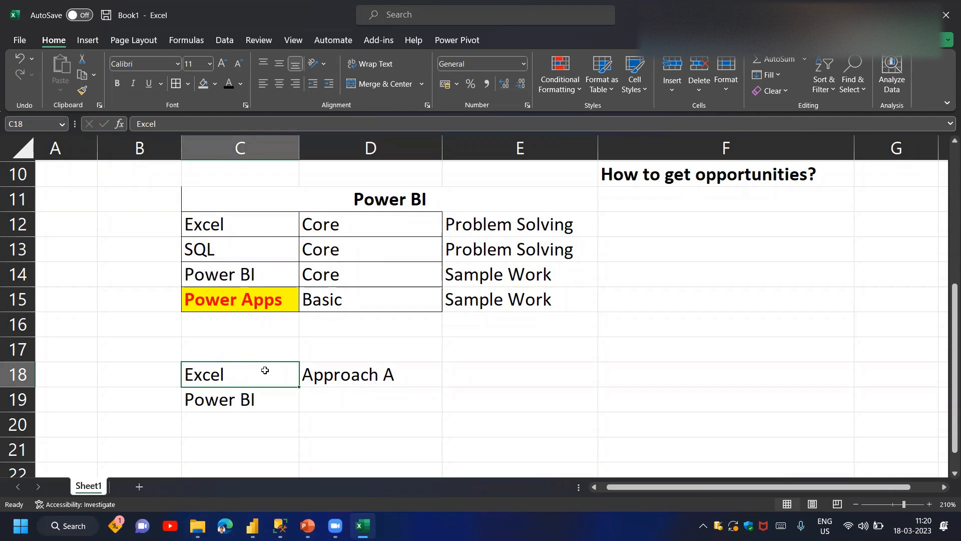
key("shift+Right")
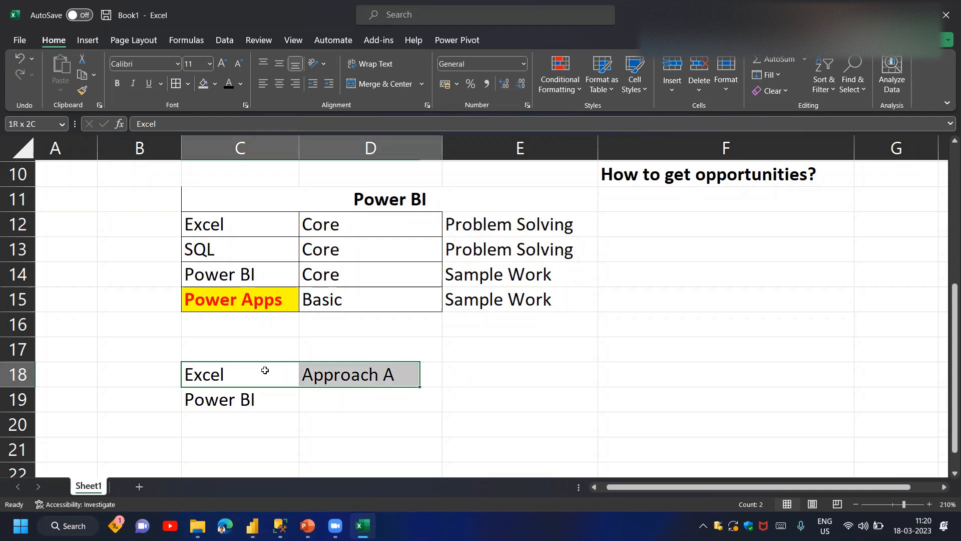
key("shift+Down")
key("Delete")
Apply borders to all cells of the skills table, C11 to E15
left_click(250, 216)
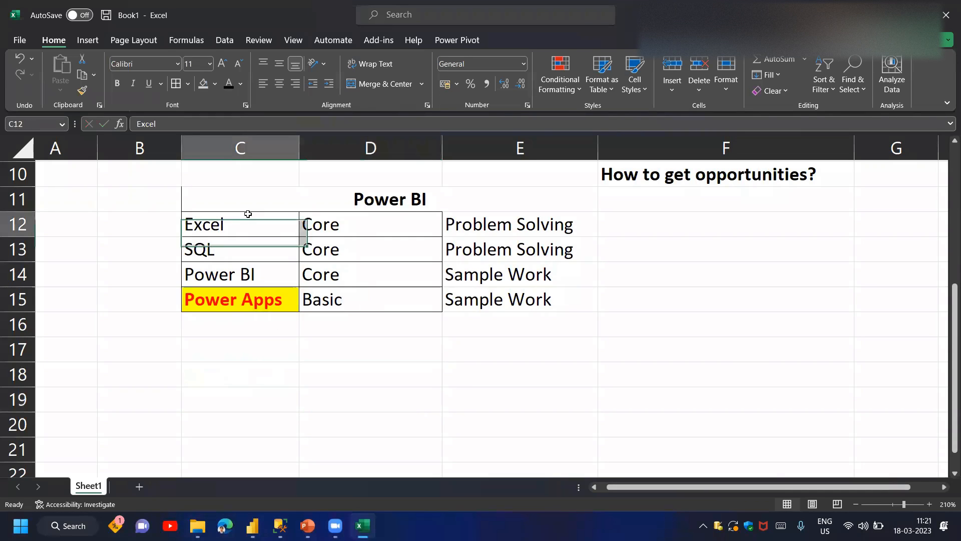
left_click(250, 250)
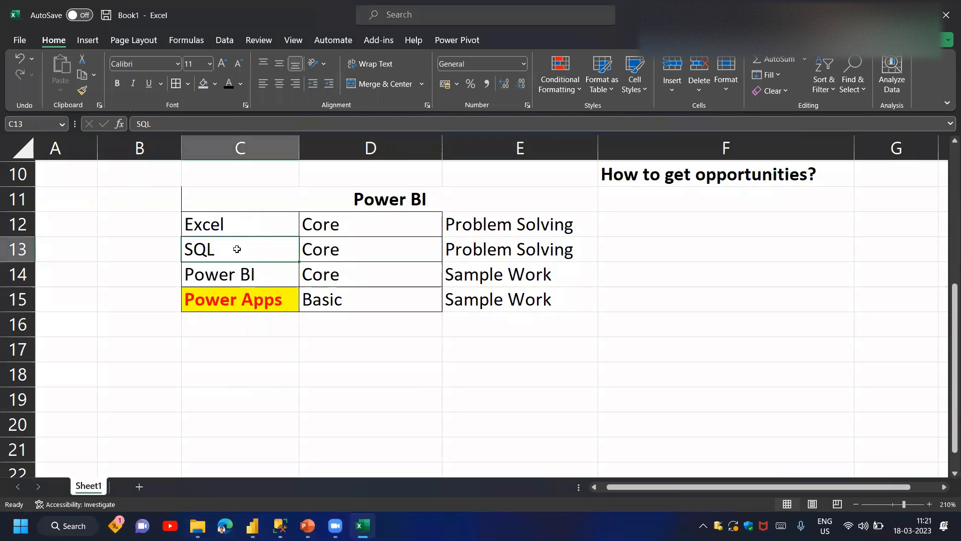
left_click(315, 197)
key("ctrl+a")
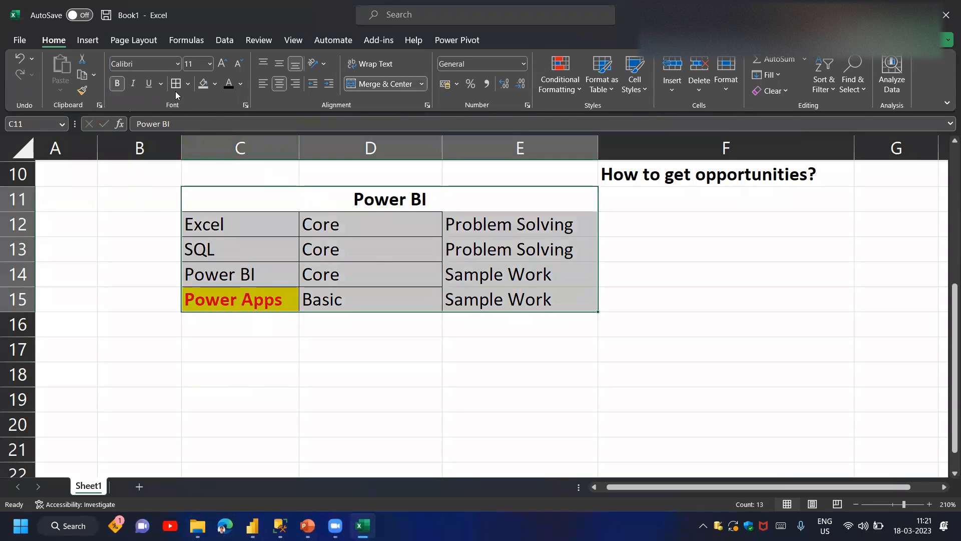
left_click(264, 245)
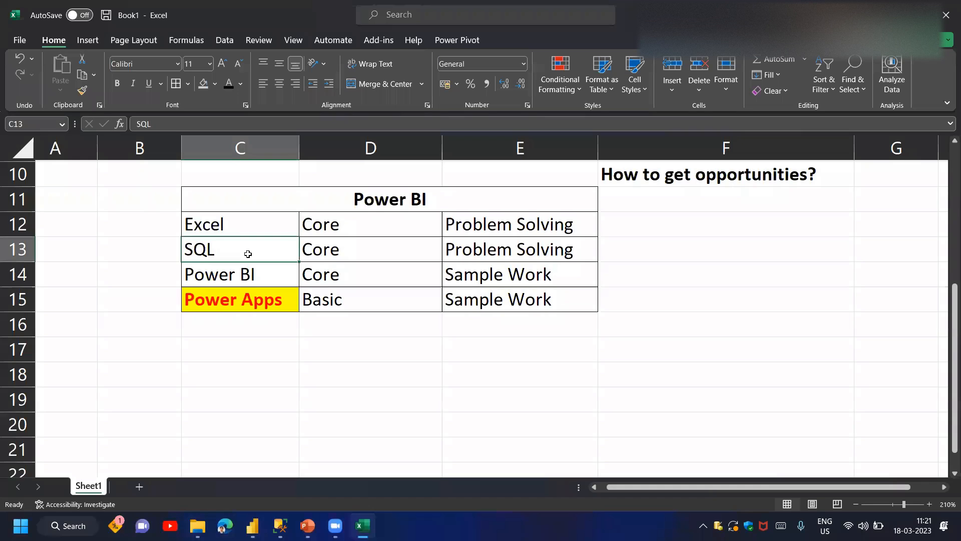
Highlight the SQL row's "Problem Solving" cell E13 with a yellow fill and red text
left_click(524, 256)
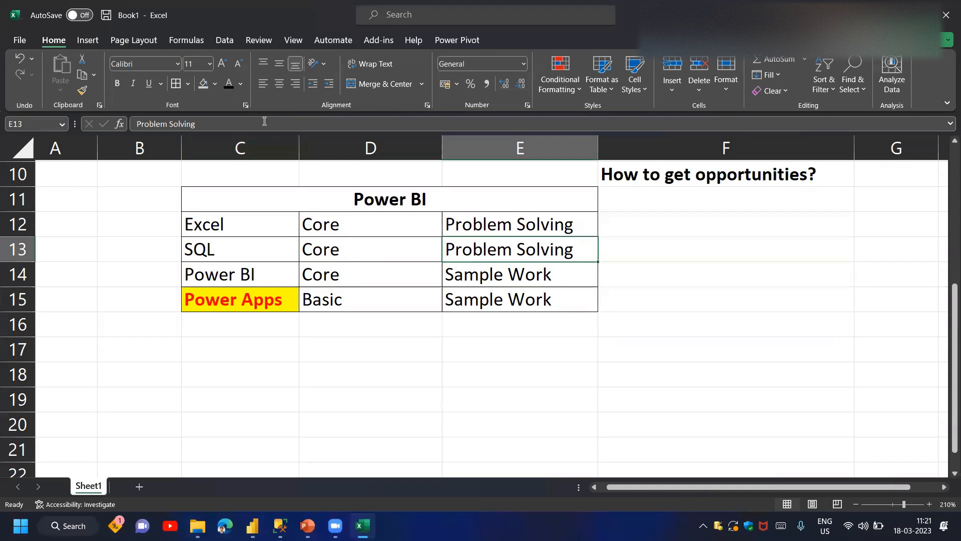
left_click(216, 85)
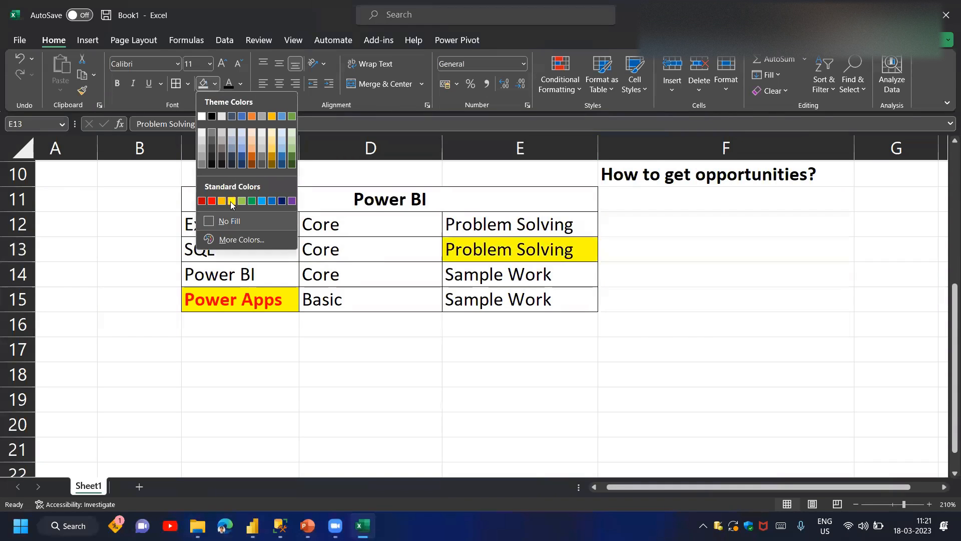
left_click(231, 198)
left_click(240, 83)
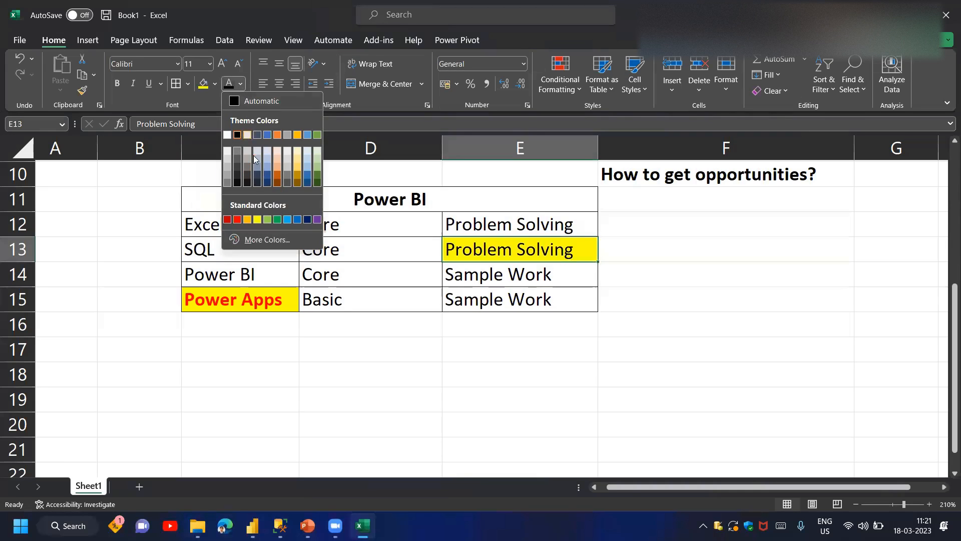
left_click(238, 219)
Copy the plain formatting of E12 onto E13 with Format Painter to remove its highlight
left_click(466, 274)
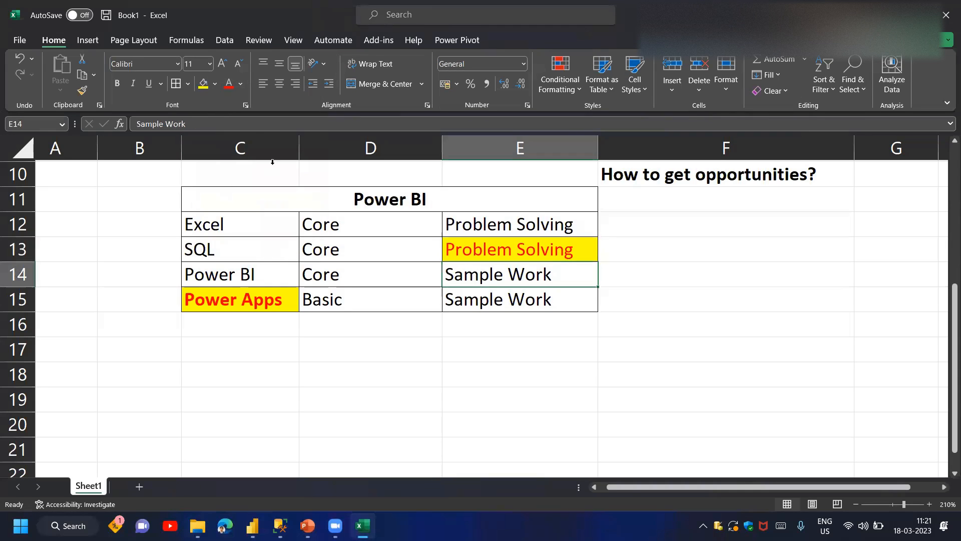
key("Up")
key("Up")
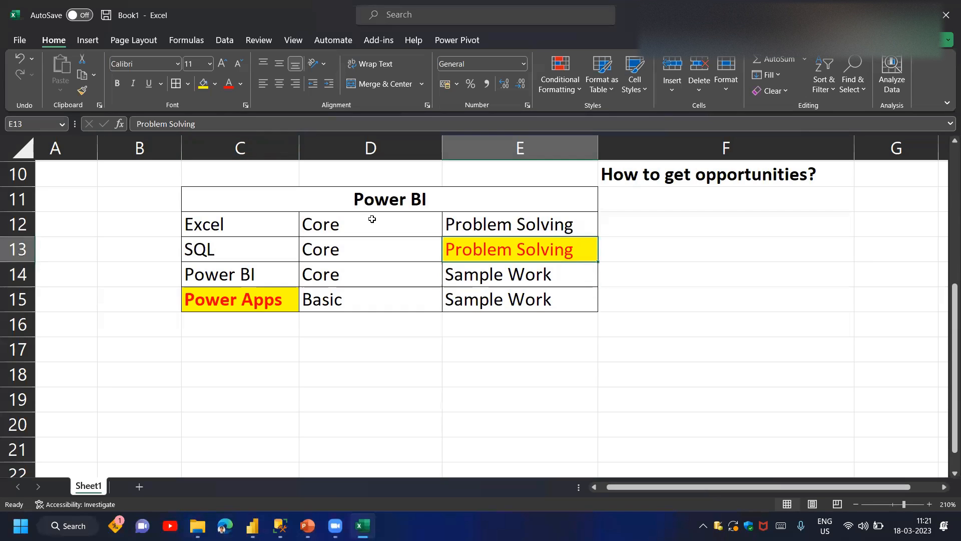
left_click(82, 90)
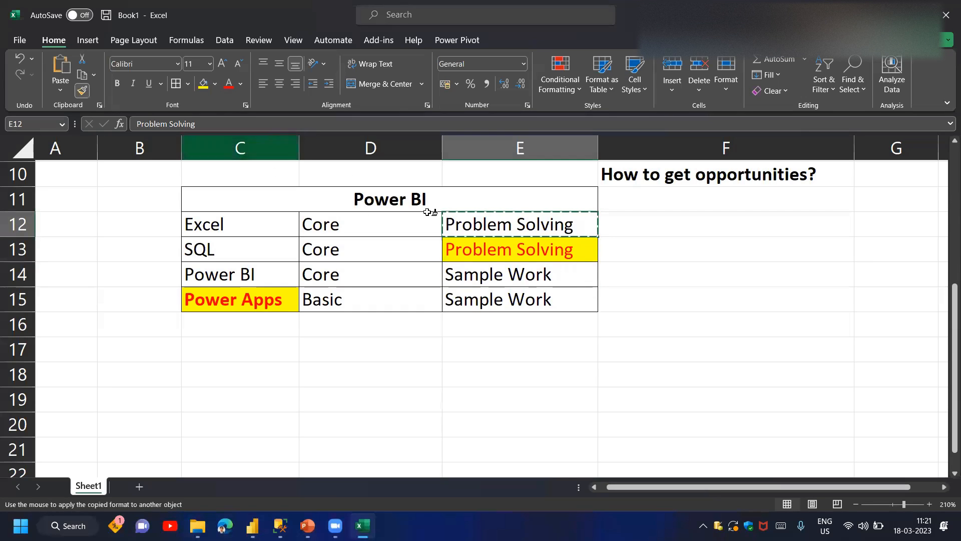
left_click(508, 249)
left_click(531, 277)
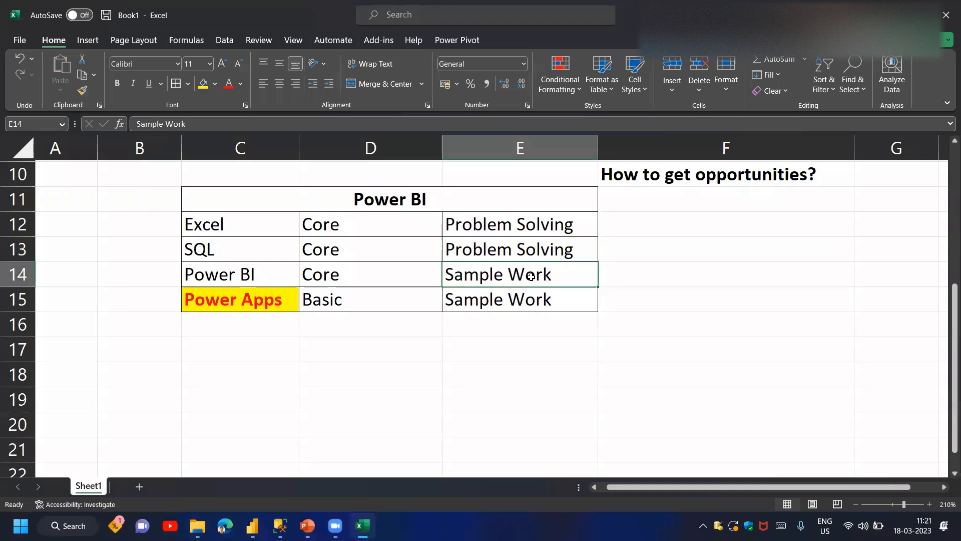
Widen column C slightly
left_click(275, 278)
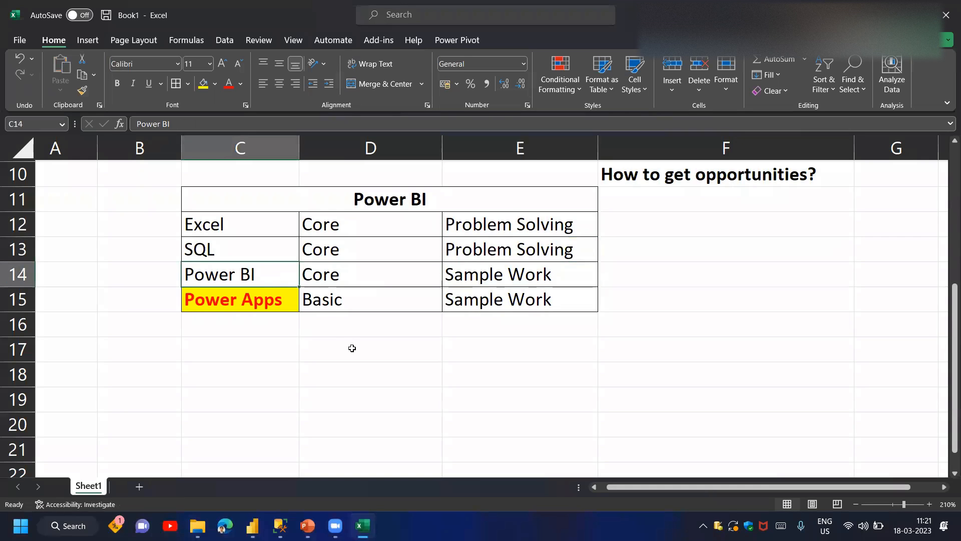
left_click_drag(299, 148, 309, 149)
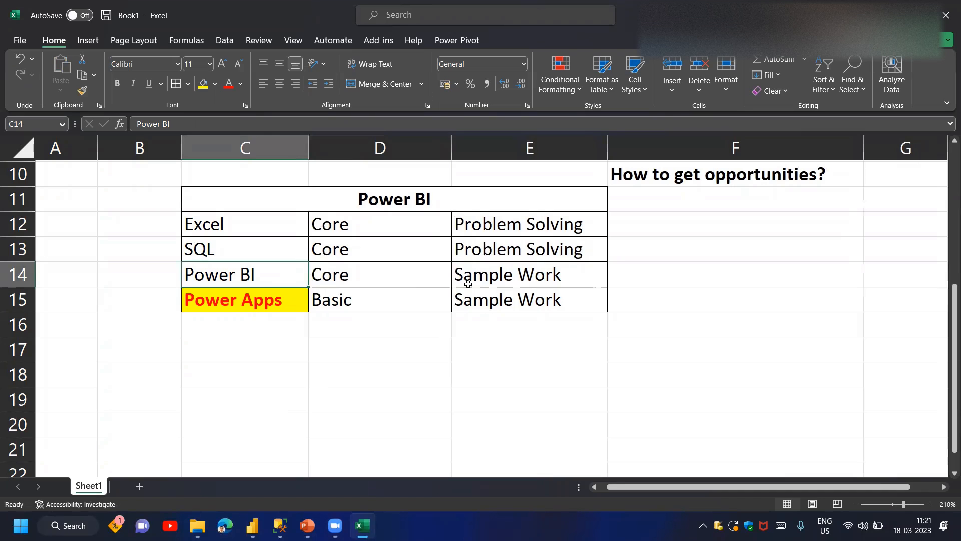
left_click(419, 279)
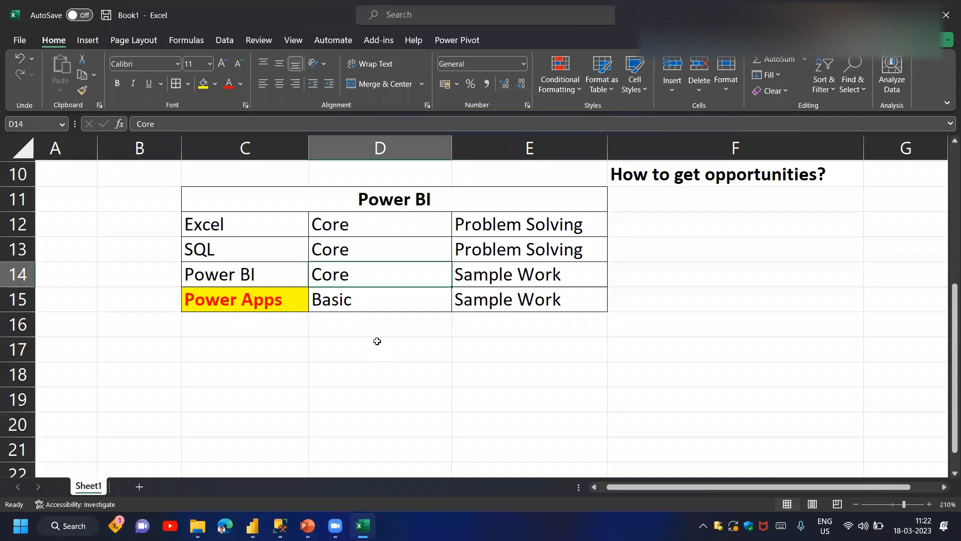
key("Right")
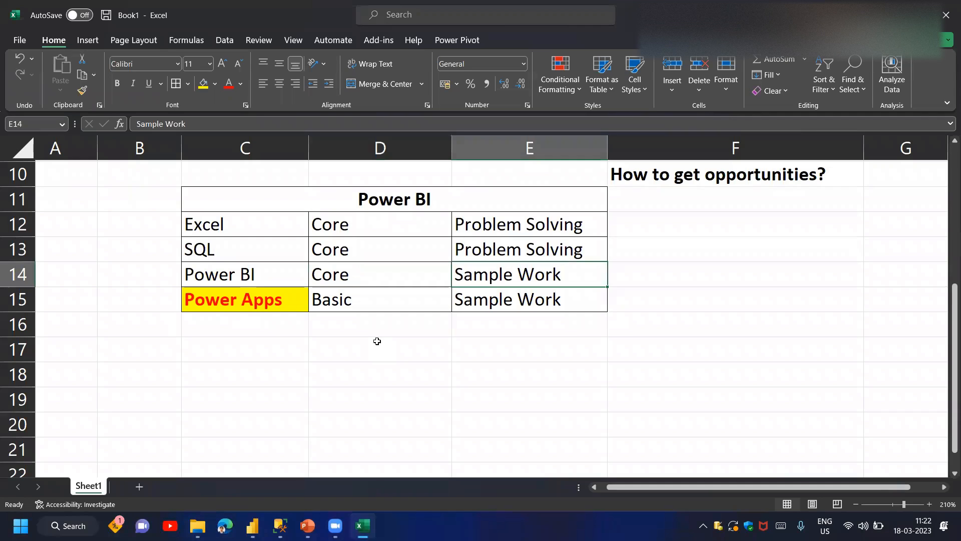
key("Left")
key("Left")
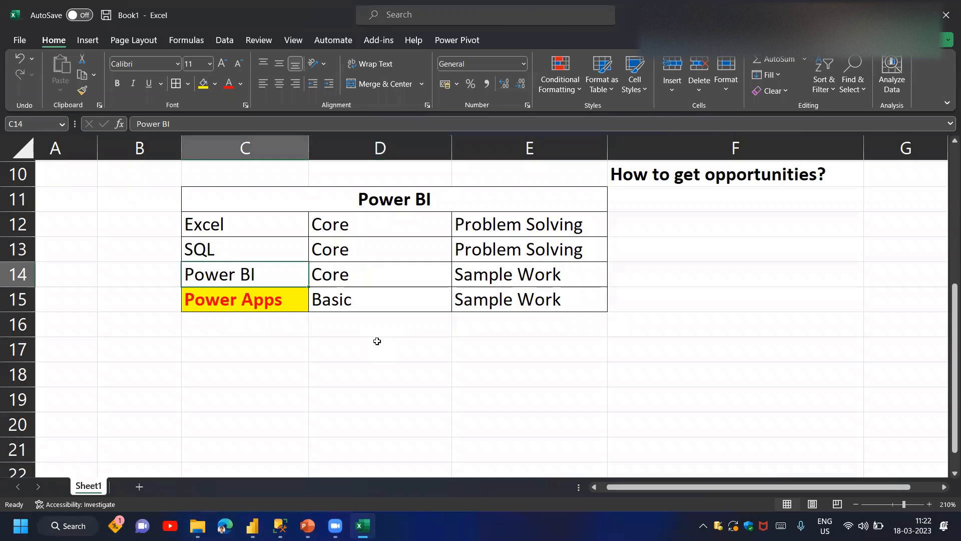
key("Right")
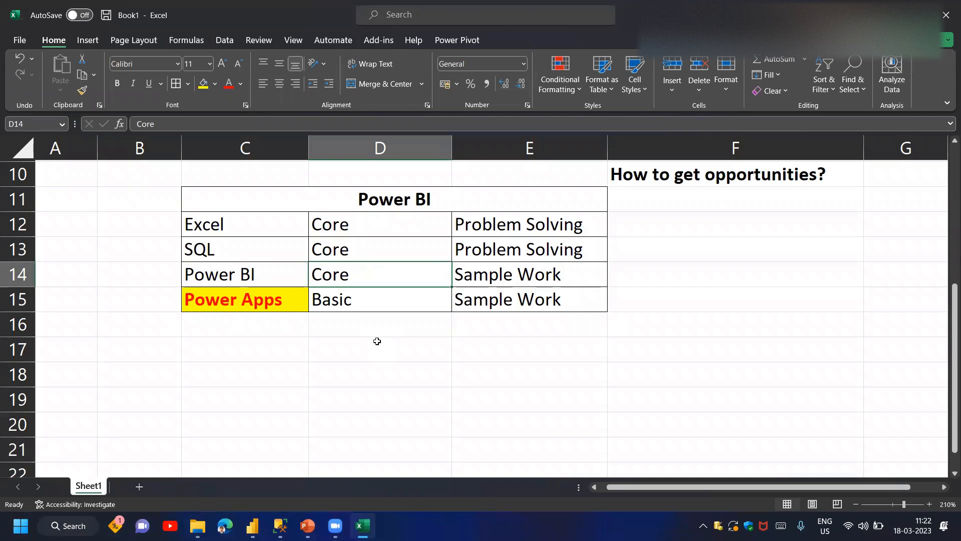
key("Right")
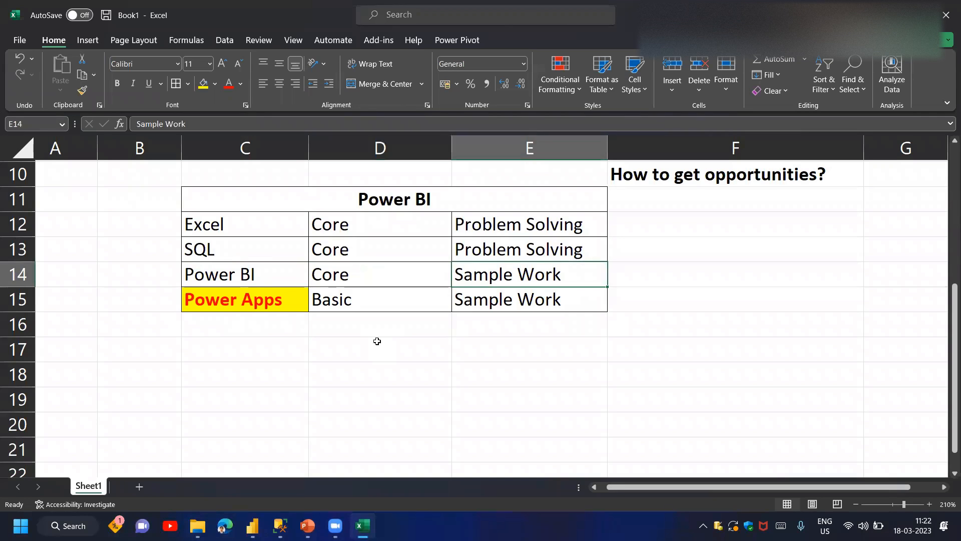
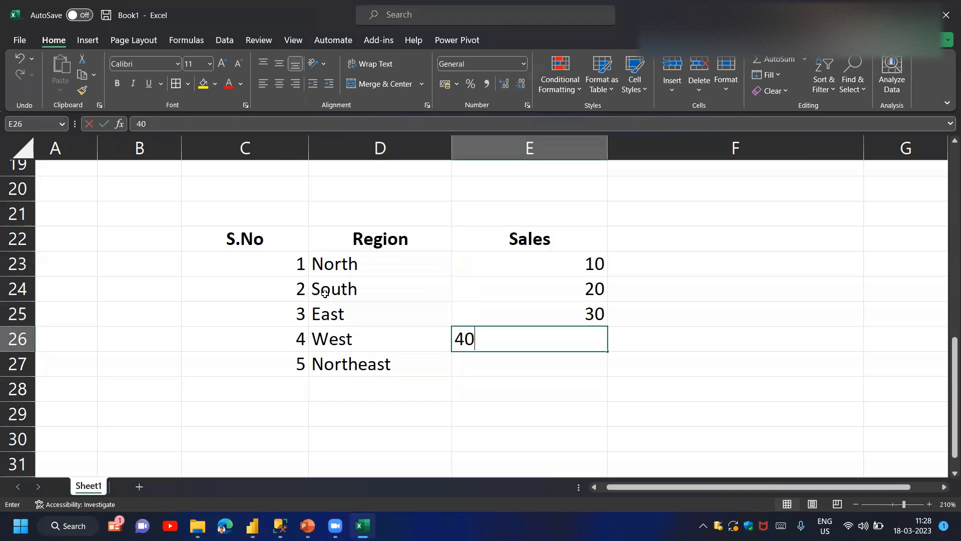
Enter 50 as the Northeast sales in E27 and apply borders to all cells of the sales data, C22 to E27
type("50")
key("Return")
key("Up")
key("ctrl+a")
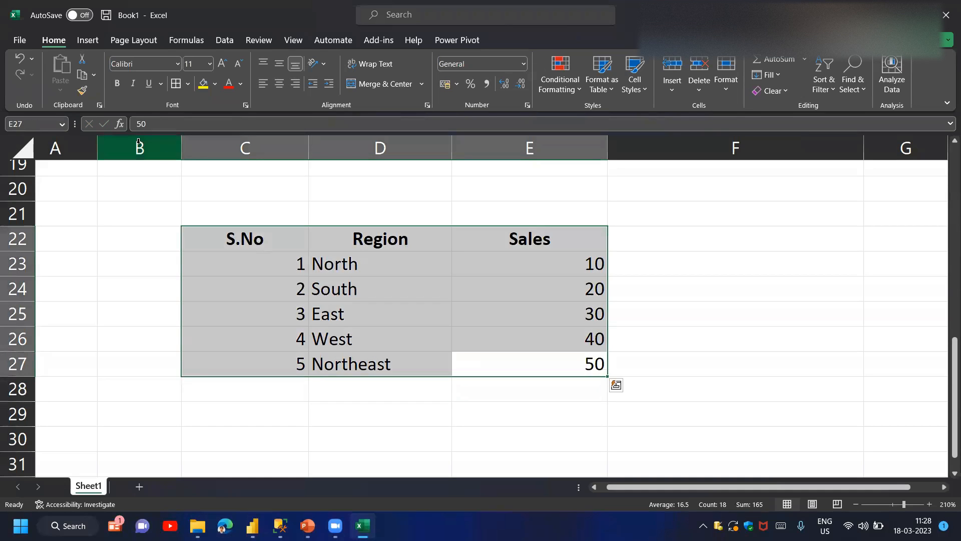
key("alt+h")
key("b")
key("a")
Center the serial numbers in cells C23 to C27
left_click_drag(282, 264, 279, 365)
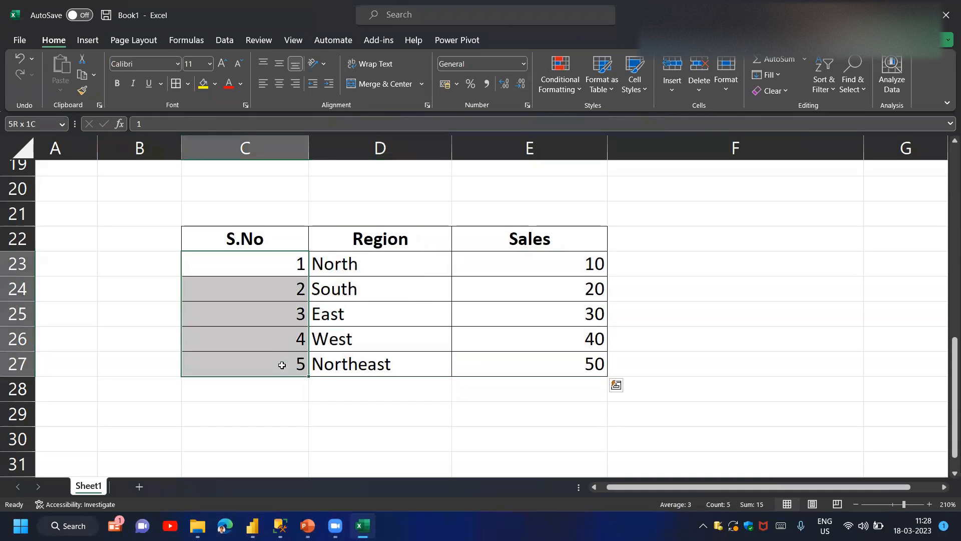
key("alt+h")
key("a")
key("c")
Total the Sales values in E30 with =SUM(E23:E27) and make the cell bold
left_click_drag(285, 236, 562, 360)
scroll(548, 423, "down", 2)
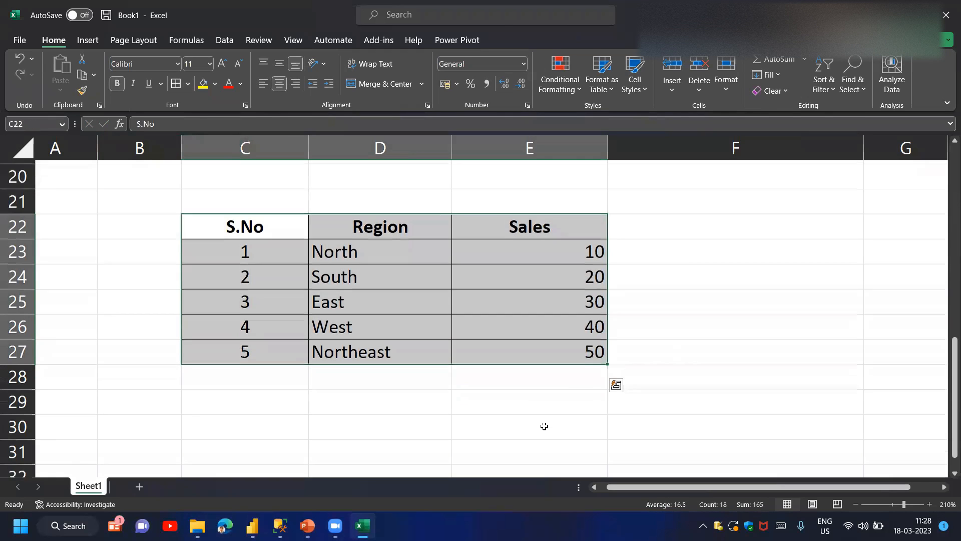
left_click(518, 380)
type("=SUM(")
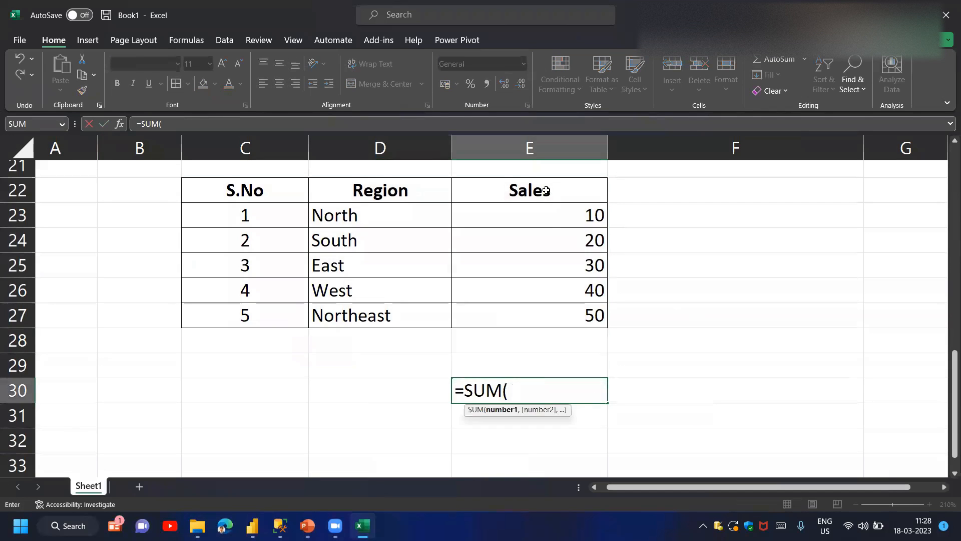
left_click_drag(545, 207, 551, 325)
key("Return")
key("Up")
key("ctrl+b")
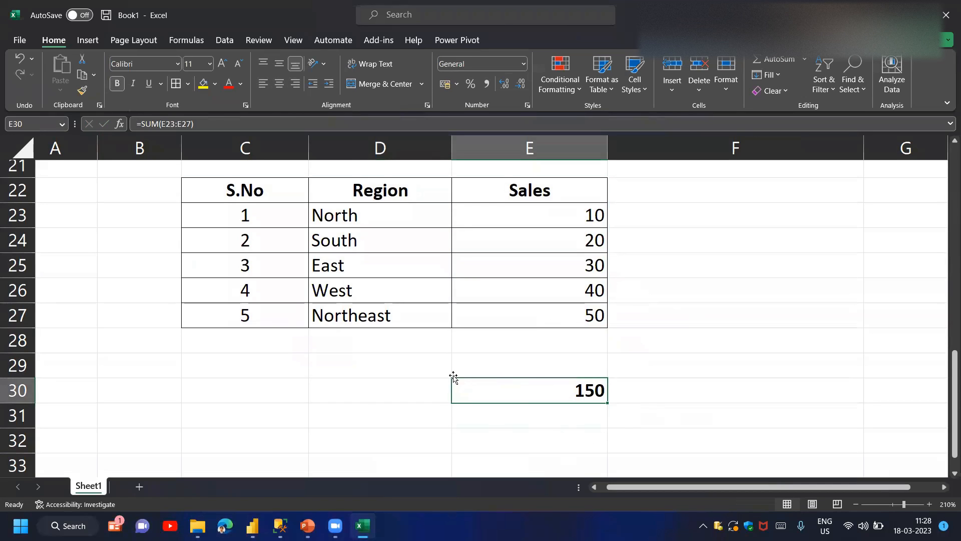
Narrow columns E, D and C to fit the sales data more closely
left_click_drag(561, 154, 554, 155)
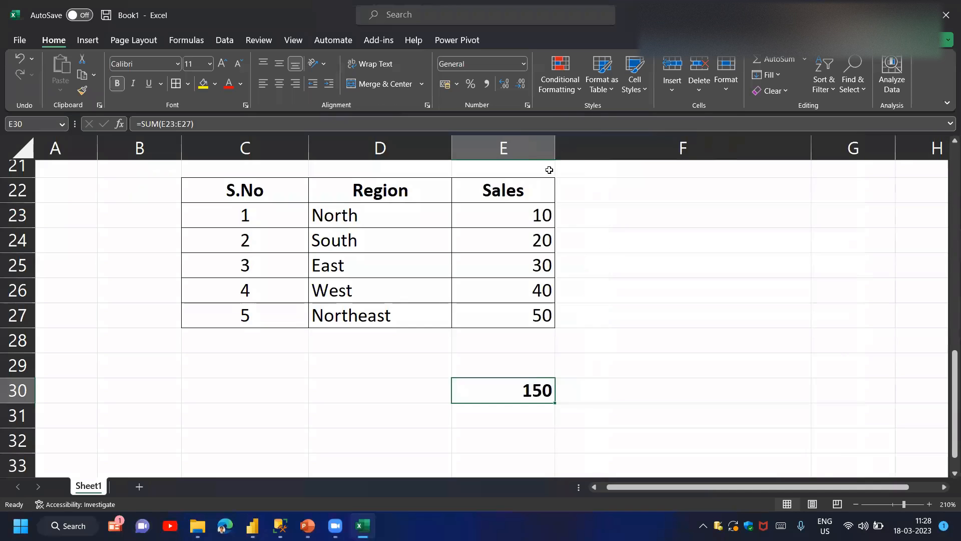
left_click_drag(451, 151, 420, 157)
left_click_drag(309, 153, 261, 152)
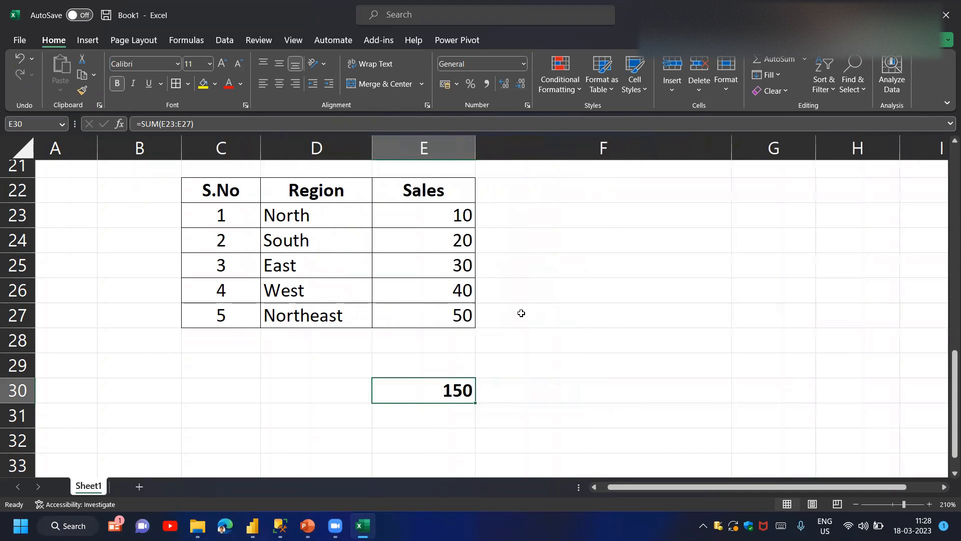
Inspect the cell range referenced by the SUM formula in E30, leaving the formula as it is
key("F2")
double_click(436, 389)
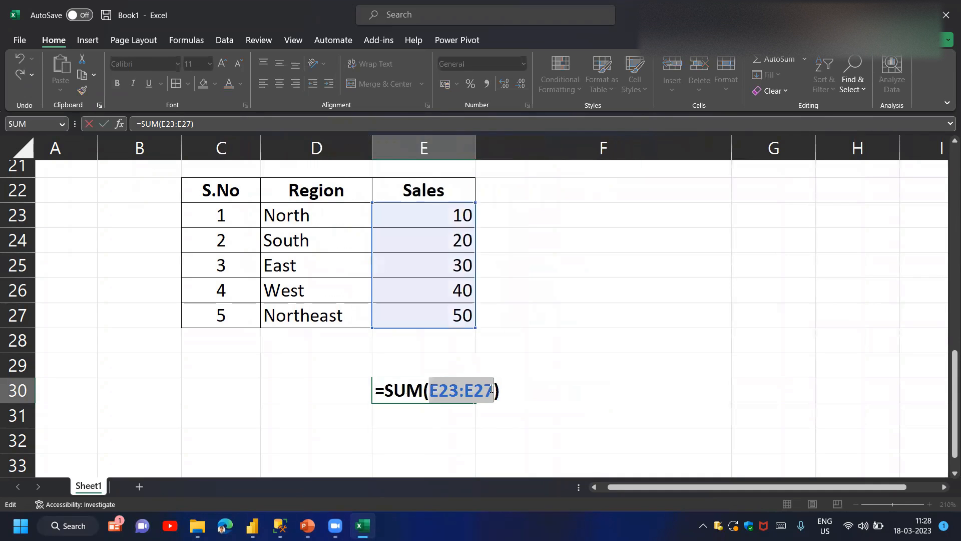
left_click_drag(432, 389, 488, 390)
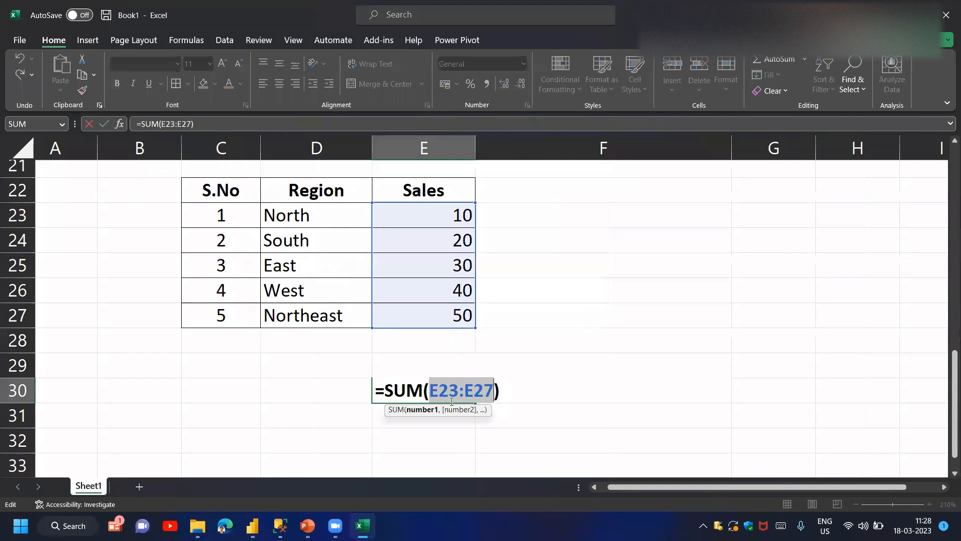
key("ctrl+Return")
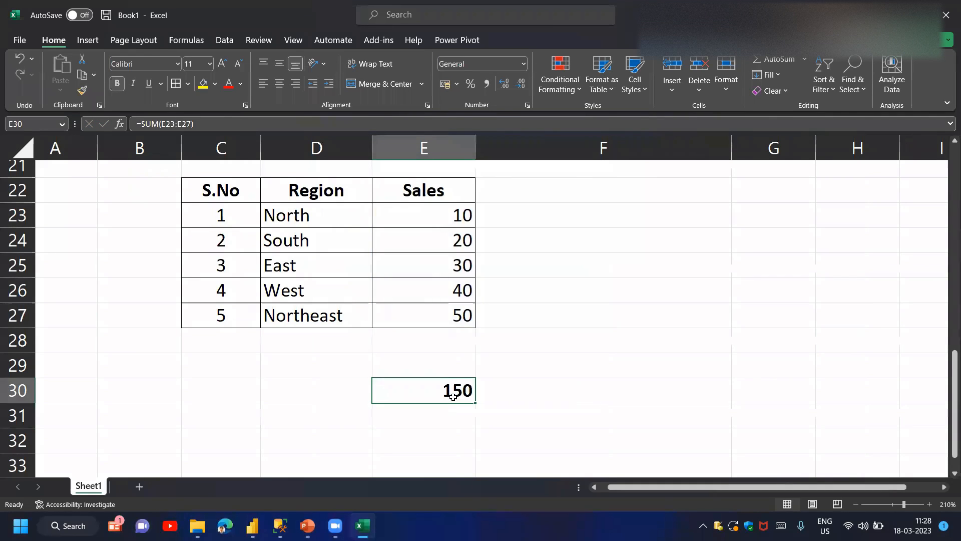
key("F2")
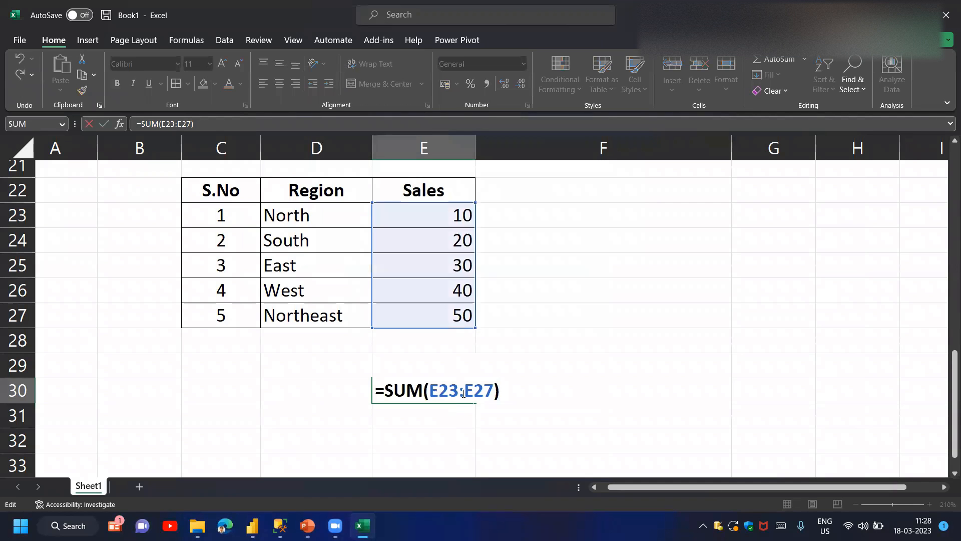
key("Return")
left_click(498, 393)
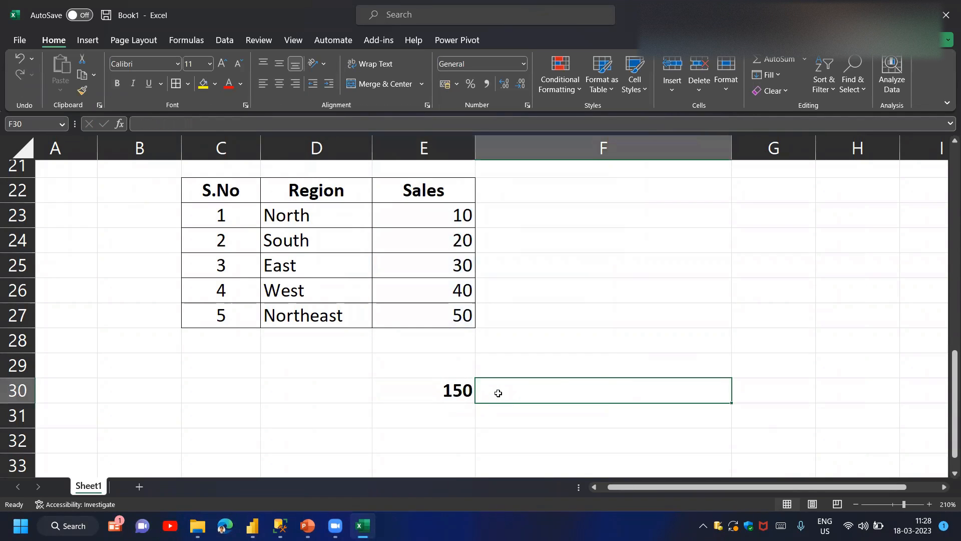
key("Right")
key("Up")
left_click_drag(173, 240, 350, 315)
left_click(555, 262)
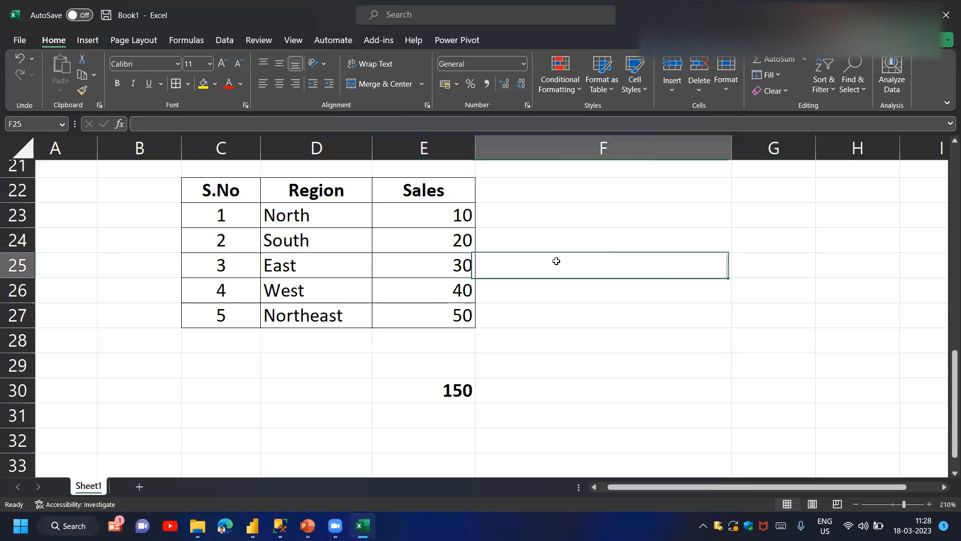
Widen column A slightly
left_click(184, 396)
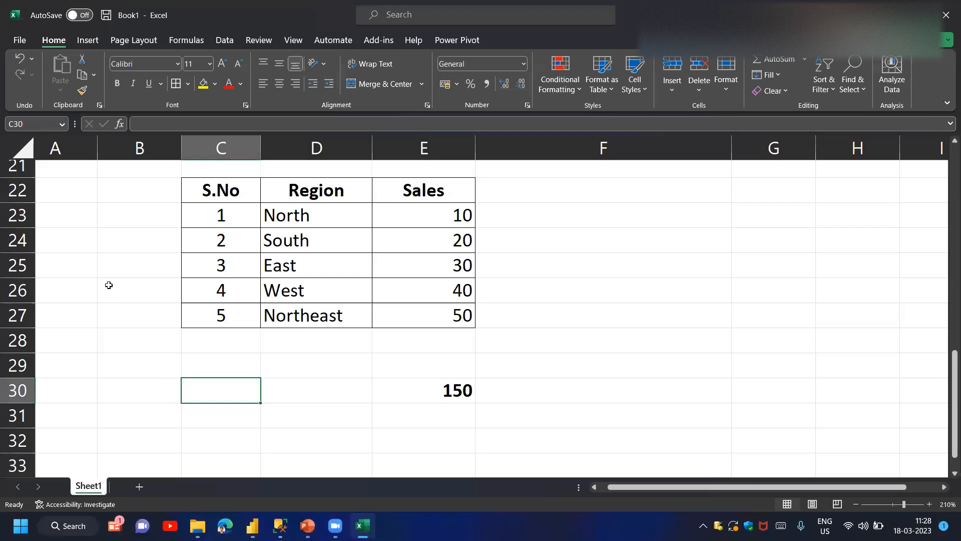
key("ctrl+z")
left_click(80, 212)
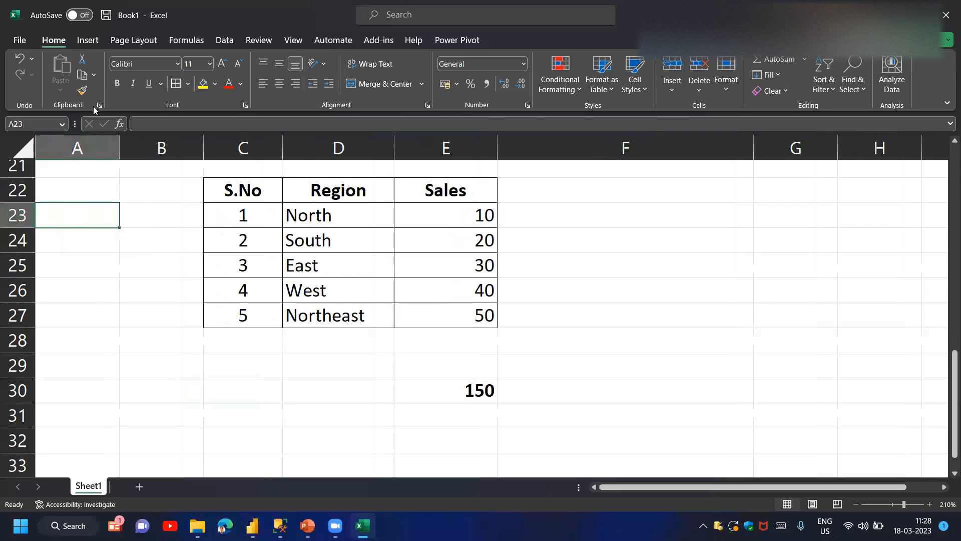
Recheck the SUM formula in E30 without changing it
left_click(481, 398)
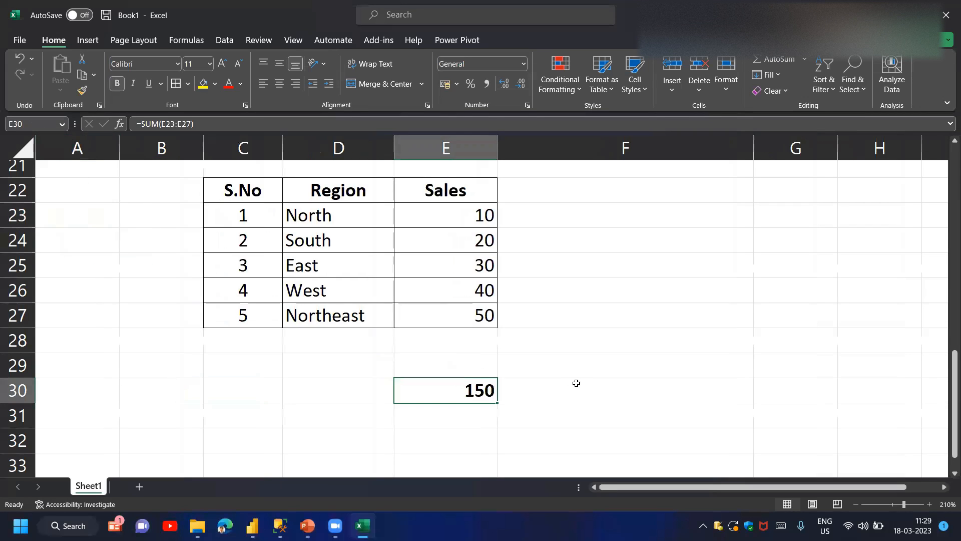
key("F2")
key("Return")
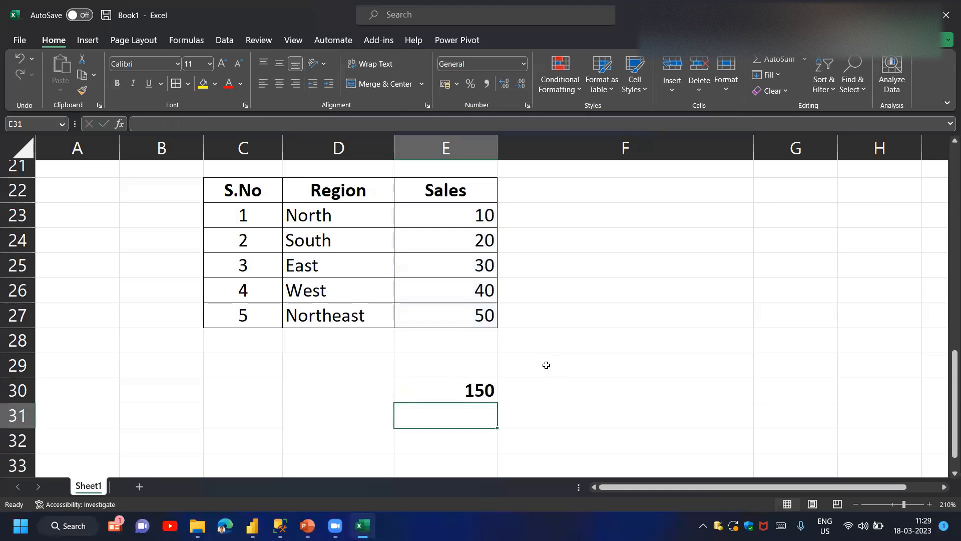
Convert the sales data in C22 to E27 into an Excel table with headers
left_click_drag(253, 189, 443, 313)
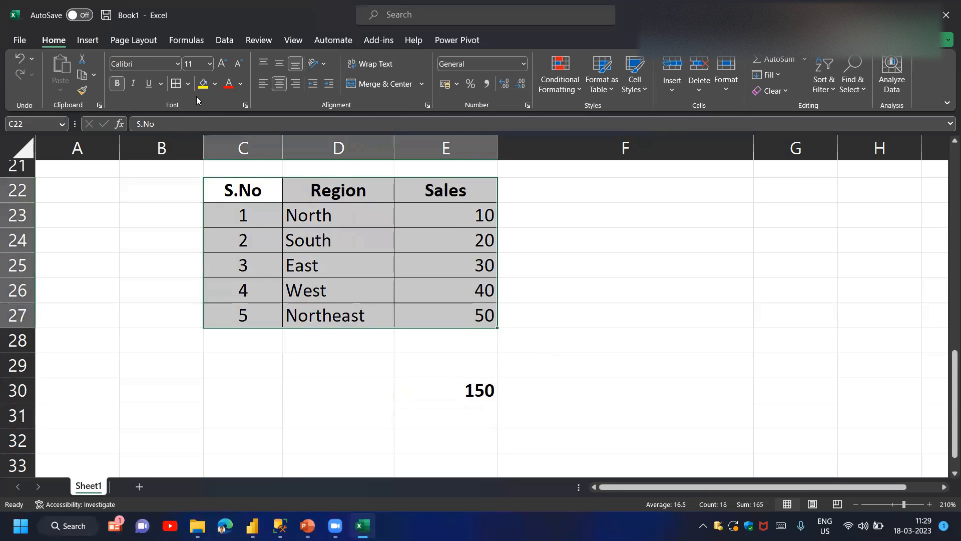
left_click(87, 40)
left_click(113, 82)
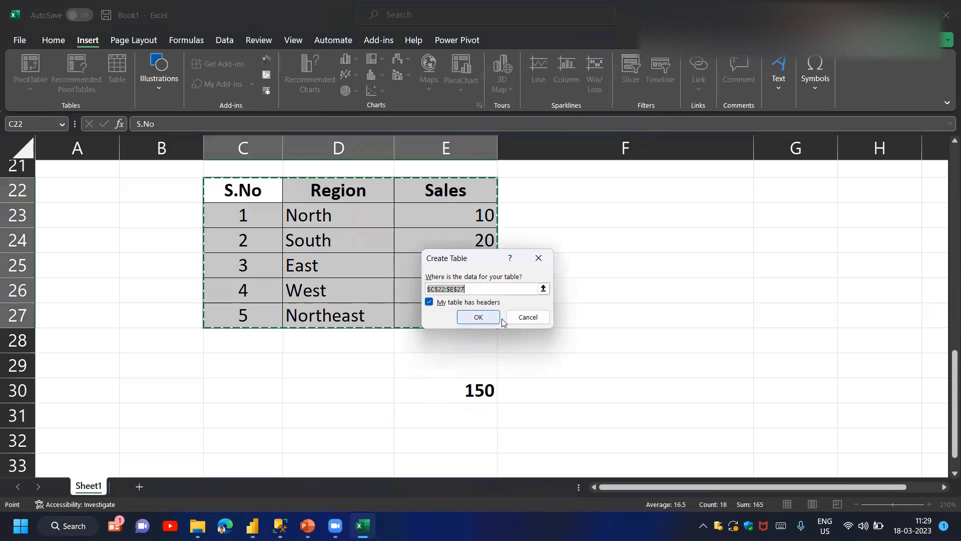
left_click(528, 317)
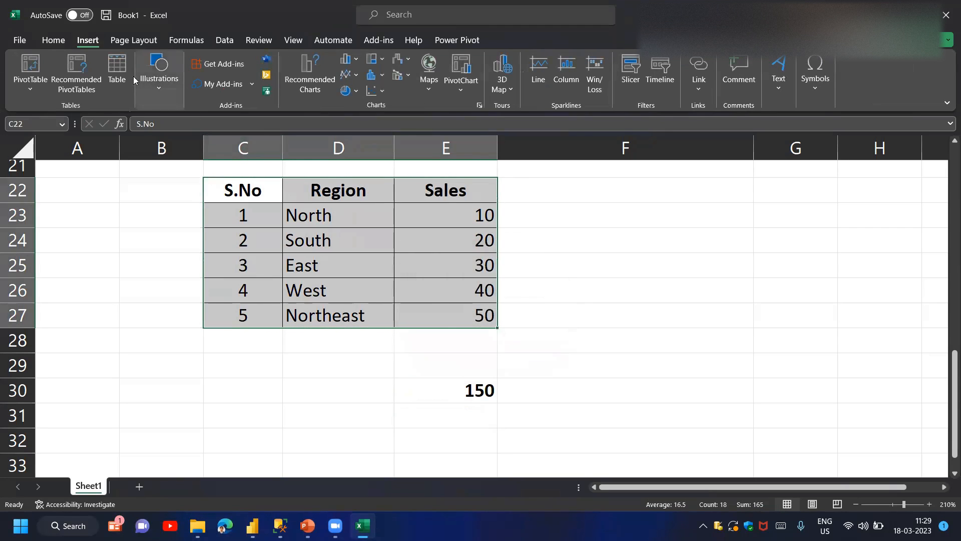
left_click(118, 76)
left_click(478, 317)
left_click(59, 40)
left_click(650, 244)
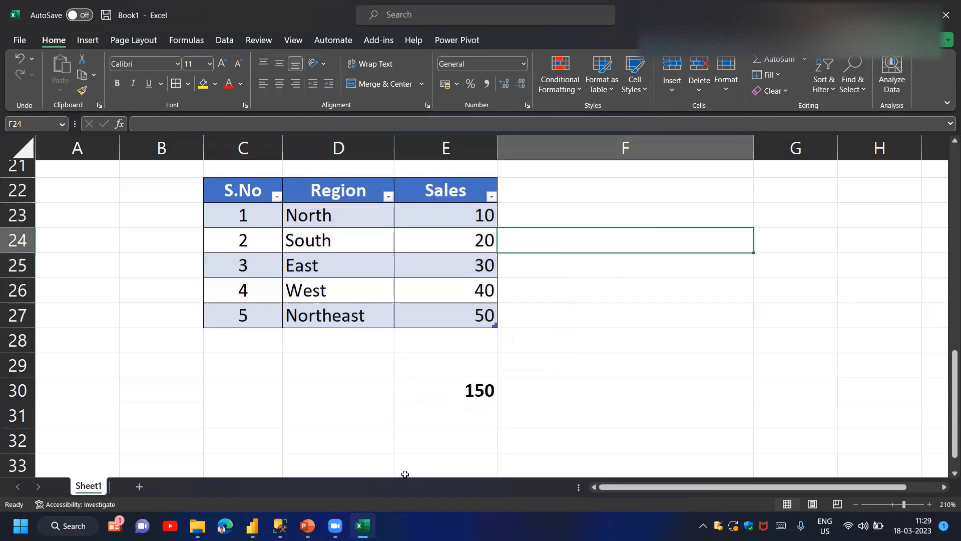
Total the table's Sales column in D31 with =SUM(Table1[Sales]), make it bold and open the formula for review
left_click(331, 424)
type("=SUM")
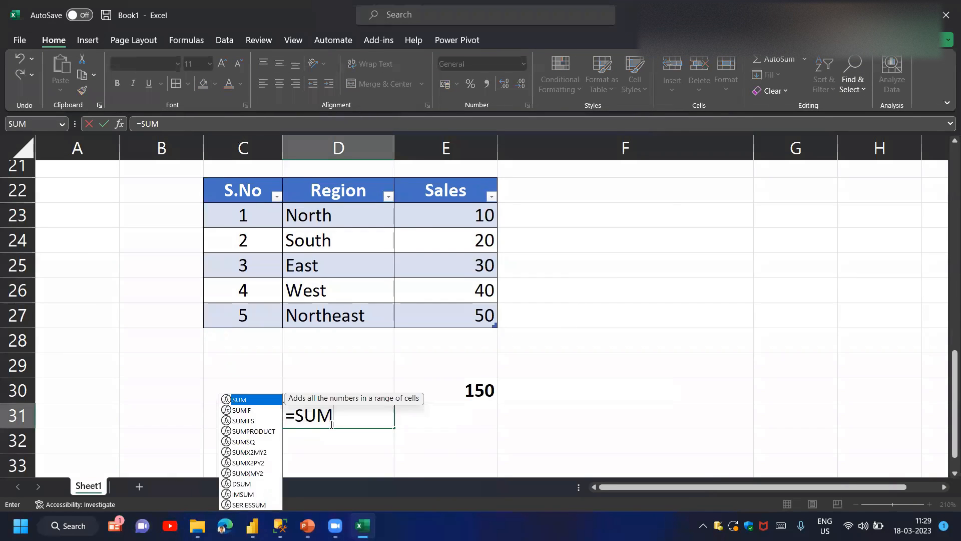
type("(Tab")
key("Tab")
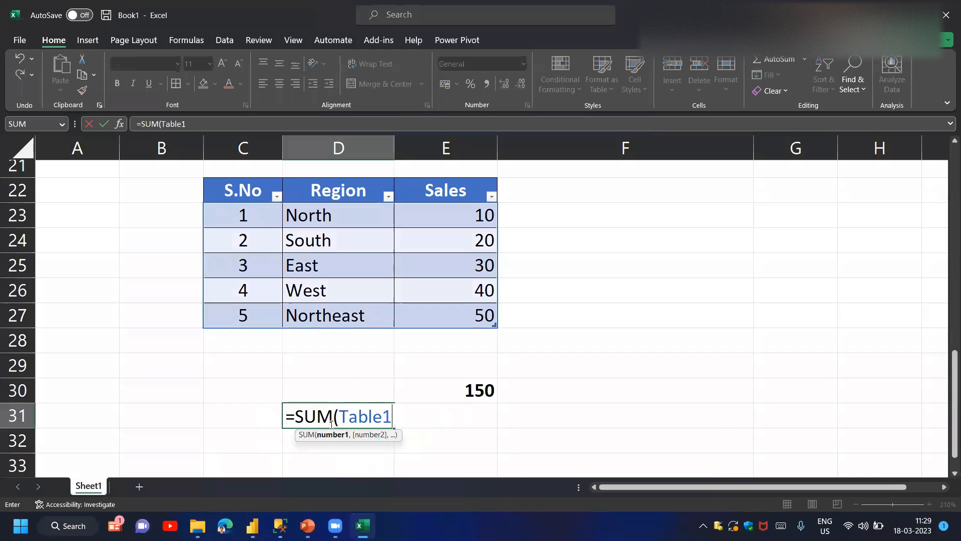
type("[")
key("Down")
key("Down")
key("Down")
key("Tab")
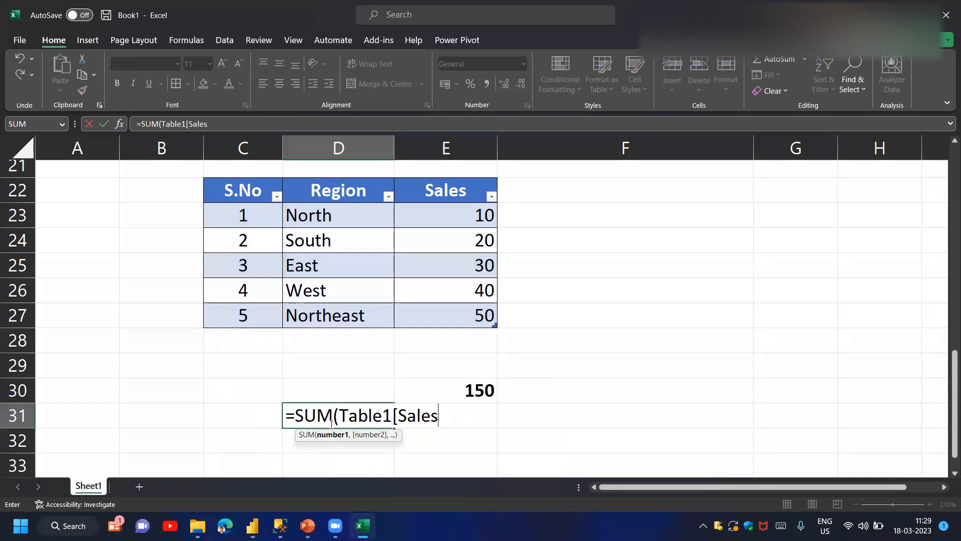
type("])")
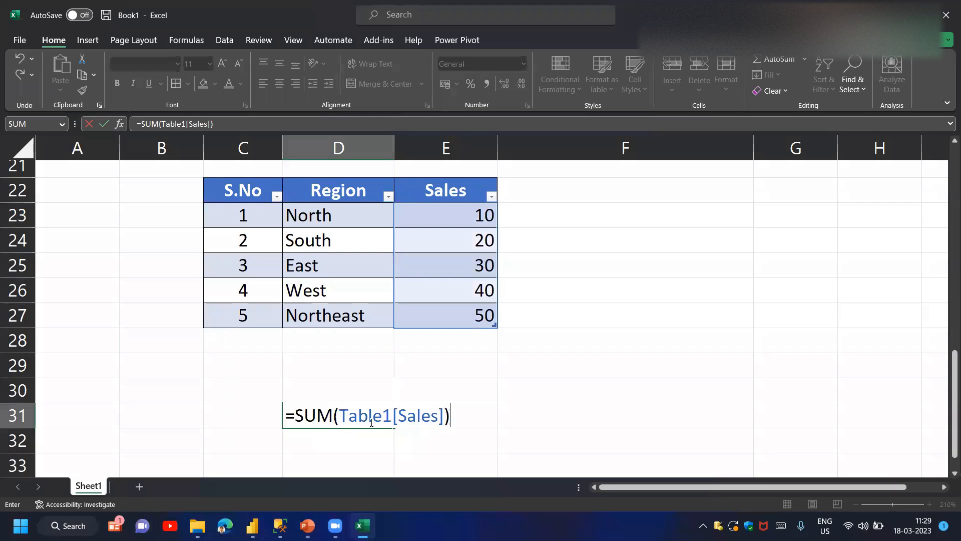
key("ctrl+Return")
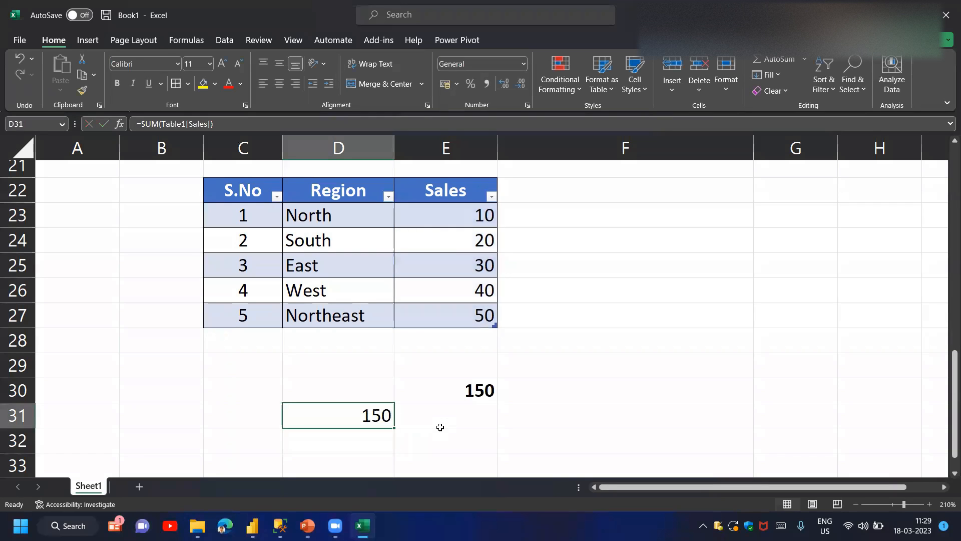
key("F2")
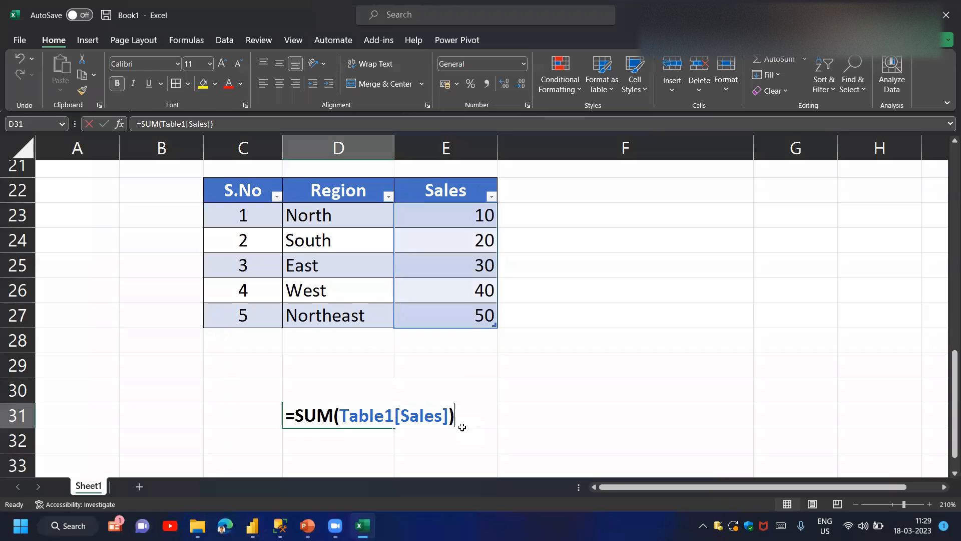
Move the table-based Sales total from D31 to E31, directly below the range-based total
key("Return")
key("Up")
key("ctrl+c")
key("Right")
key("Left")
key("Right")
key("Return")
Examine the cell range reference inside the SUM formula in E30
key("Up")
key("F2")
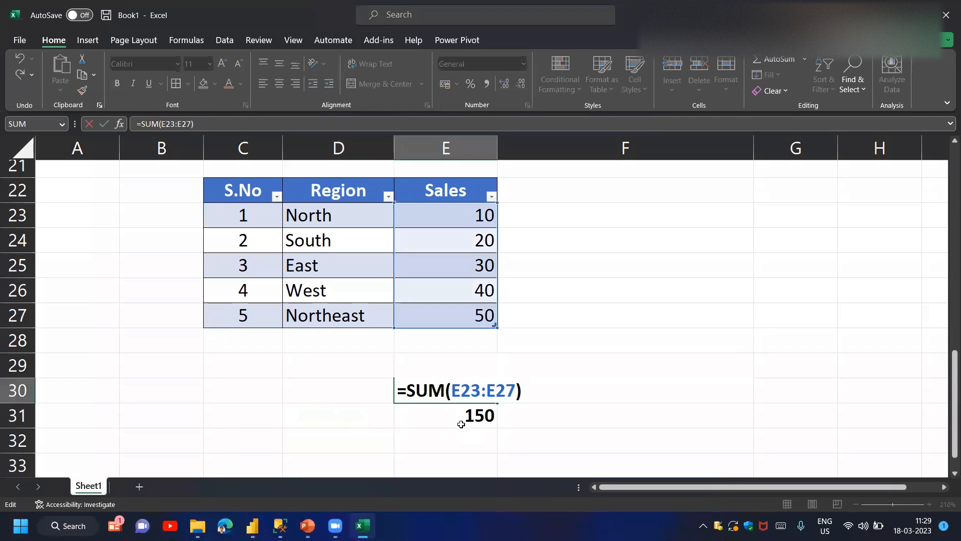
left_click_drag(452, 389, 522, 390)
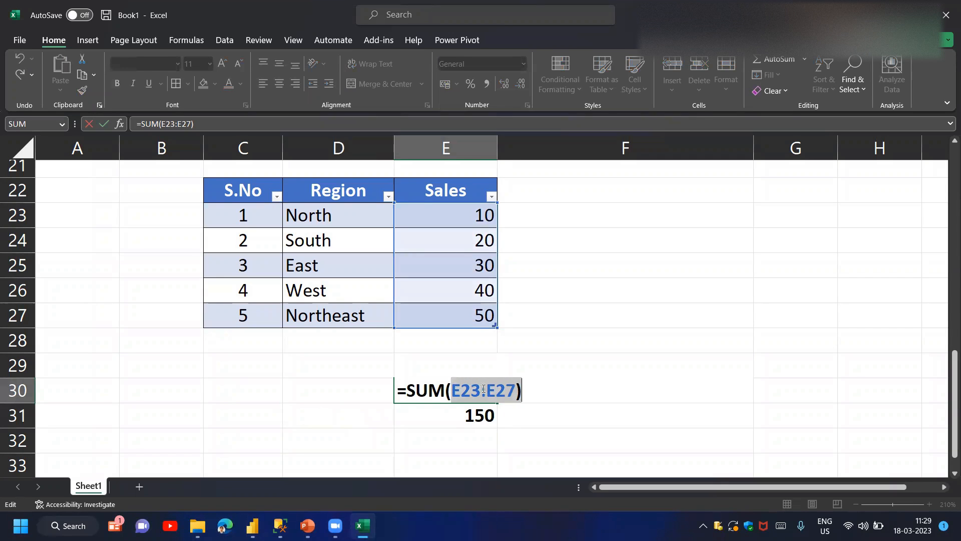
left_click(484, 388)
key("Escape")
Re-enter the Sales column reference in E31's formula from the suggested Table1 fields, giving =SUM(Table1[Sales])
key("Down")
key("F2")
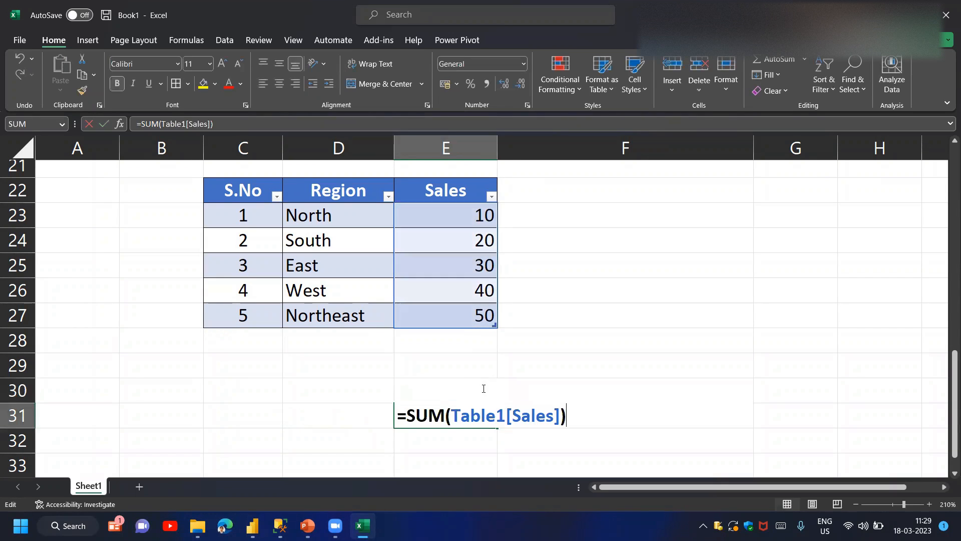
left_click_drag(454, 415, 559, 416)
left_click(516, 417)
key("BackSpace")
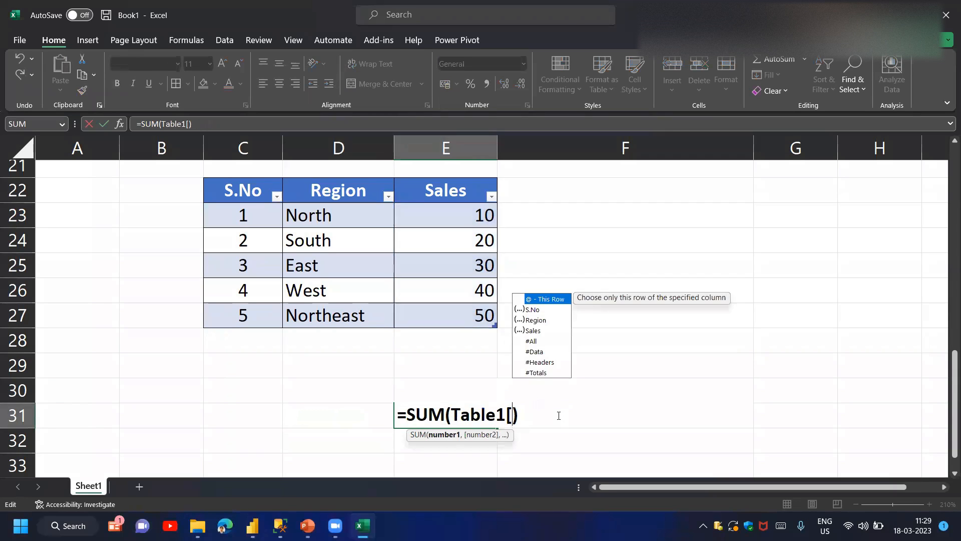
double_click(533, 331)
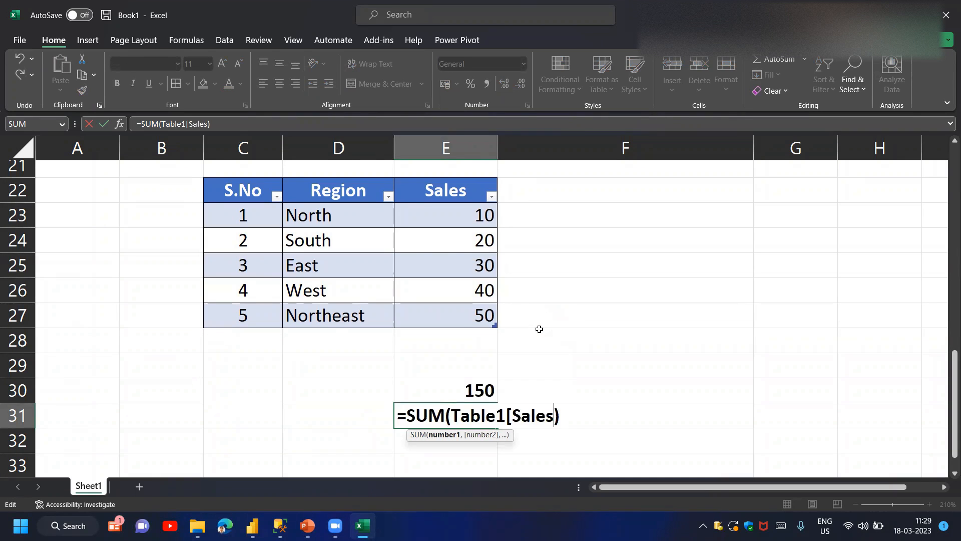
key("Return")
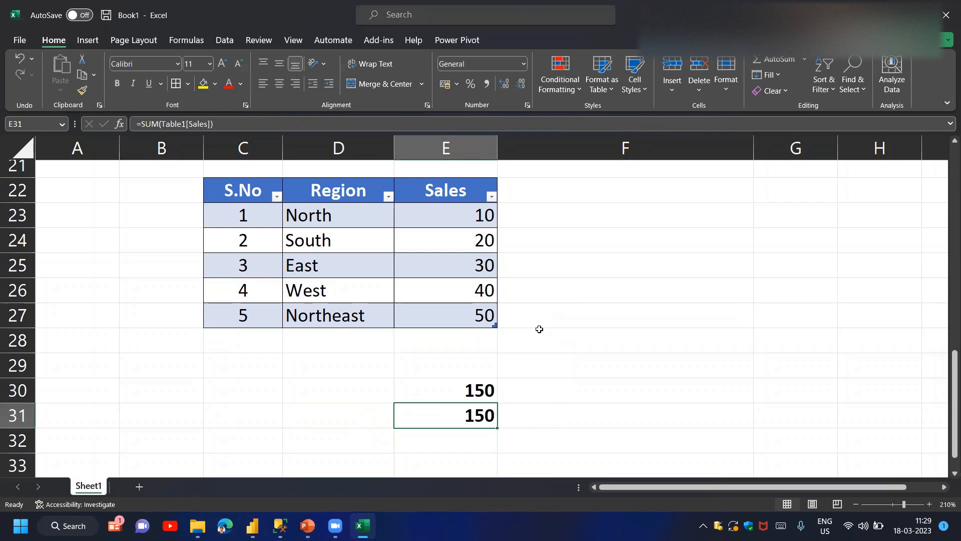
Compare the SUM formulas in E30 and E31, highlighting the range-based expression in E30
left_click(462, 391)
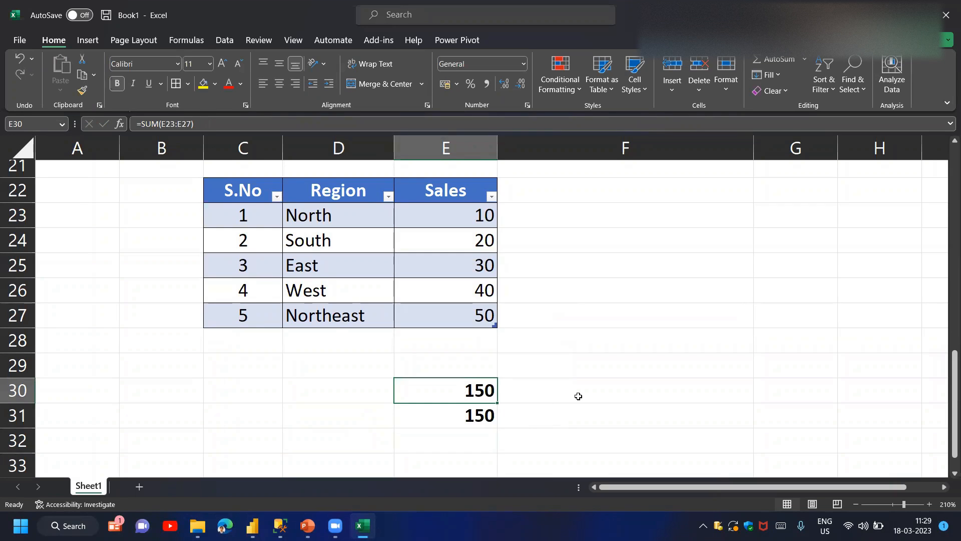
key("Down")
key("F2")
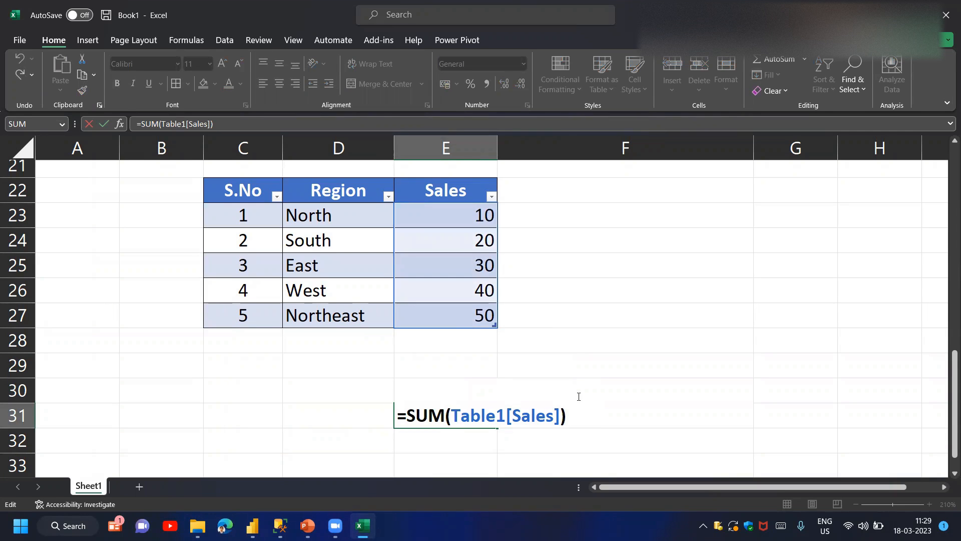
key("Escape")
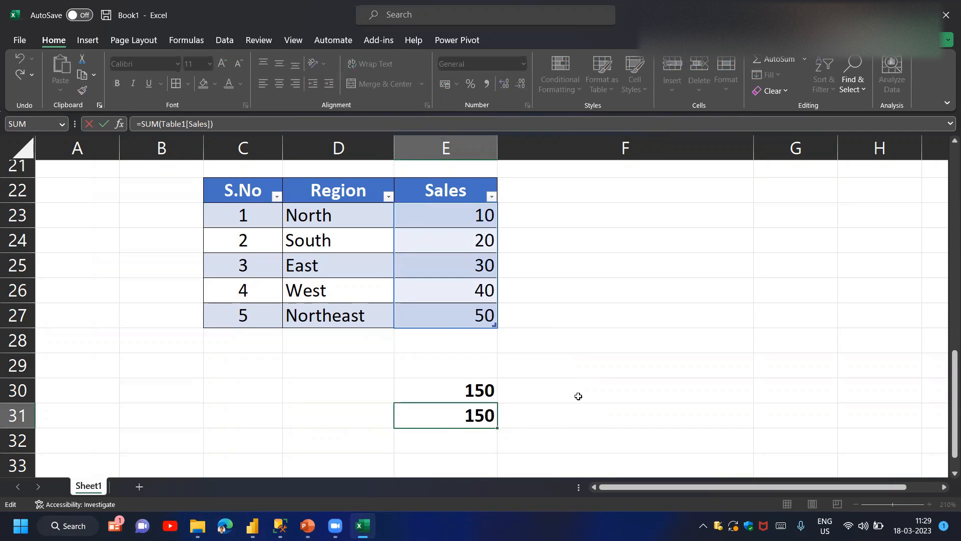
key("Up")
scroll(578, 396, "down", 1)
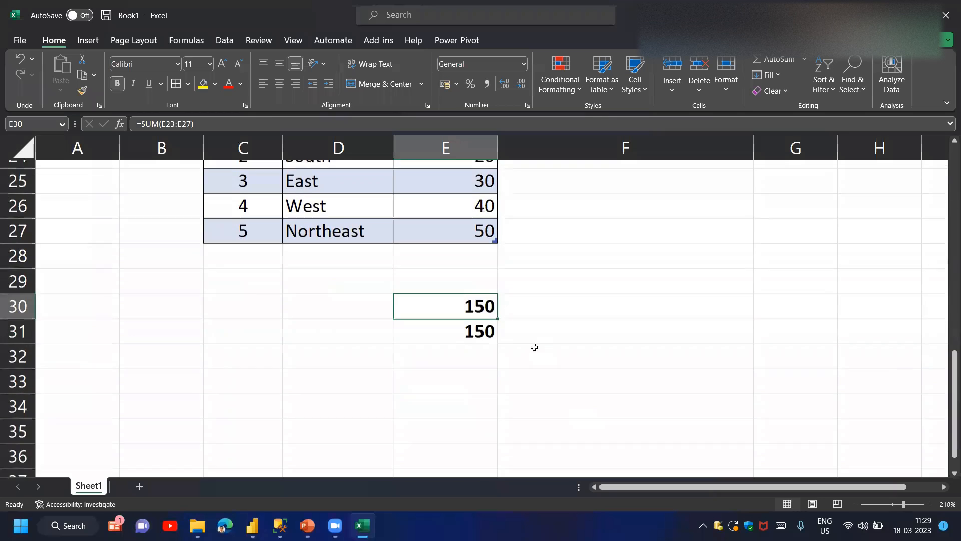
key("F2")
left_click_drag(410, 297, 562, 301)
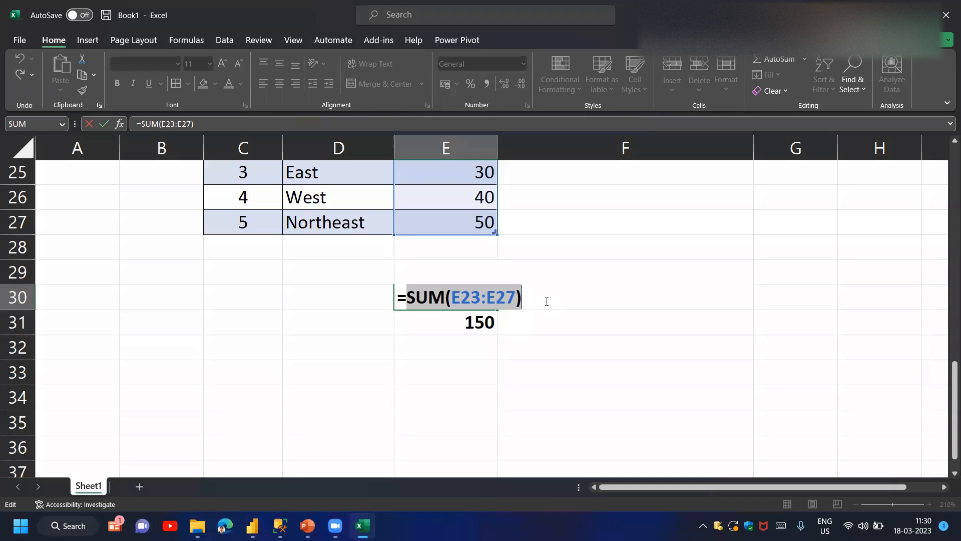
left_click(447, 297)
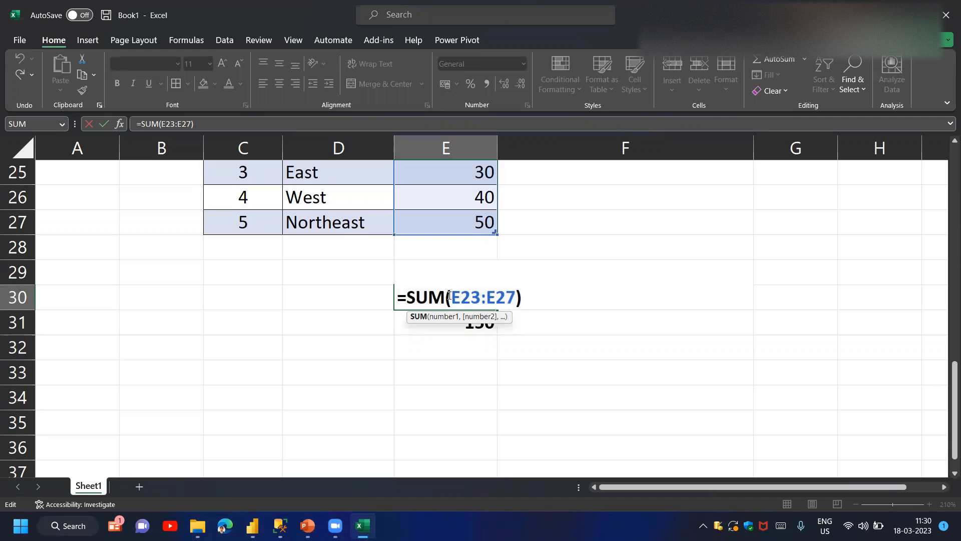
key("Escape")
Examine the table name and column name used in E31's SUM formula
left_click(115, 257)
left_click(235, 289)
left_click(307, 342)
double_click(473, 322)
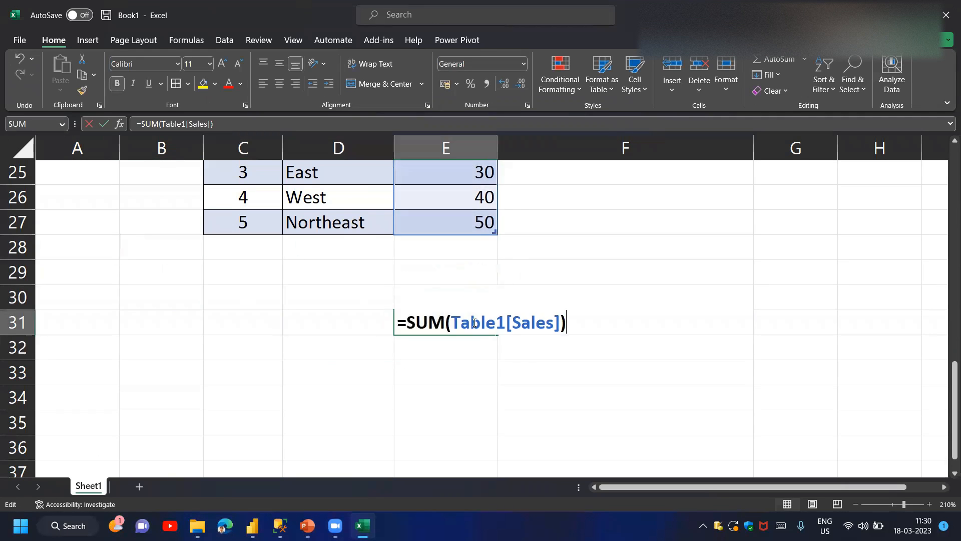
left_click_drag(412, 321, 564, 322)
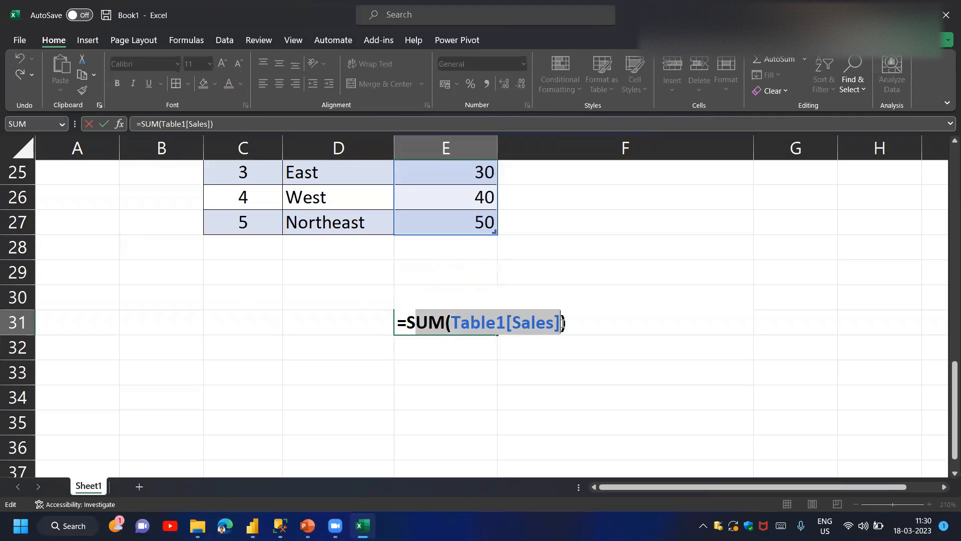
left_click(495, 322)
left_click_drag(450, 321, 552, 323)
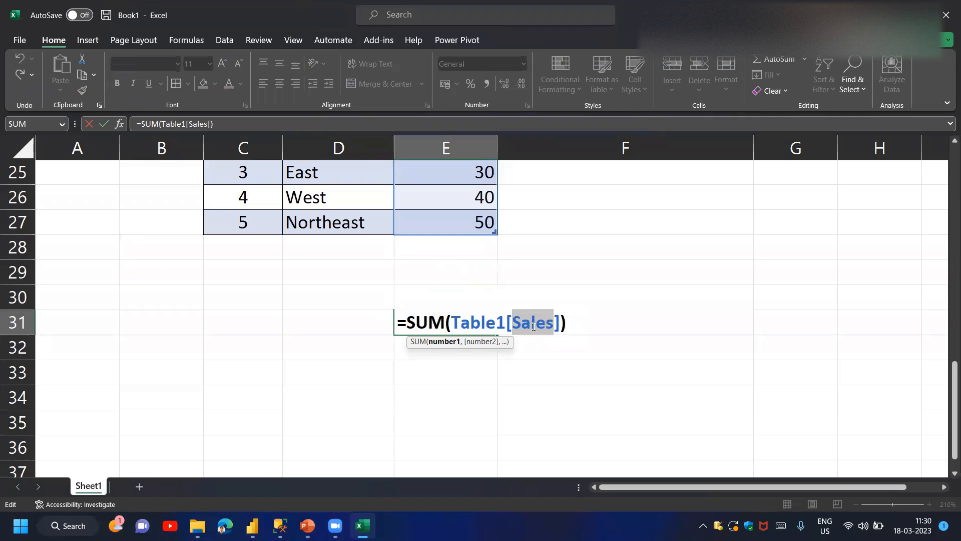
key("Return")
key("Return")
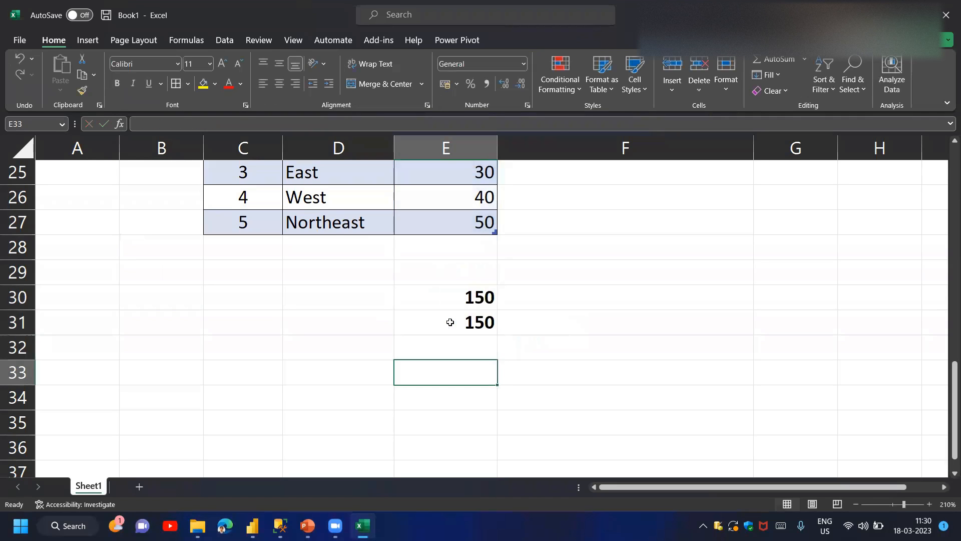
Enter "Presenting" in E33 and "Table Name + Column Name" in F33
type("Presenting")
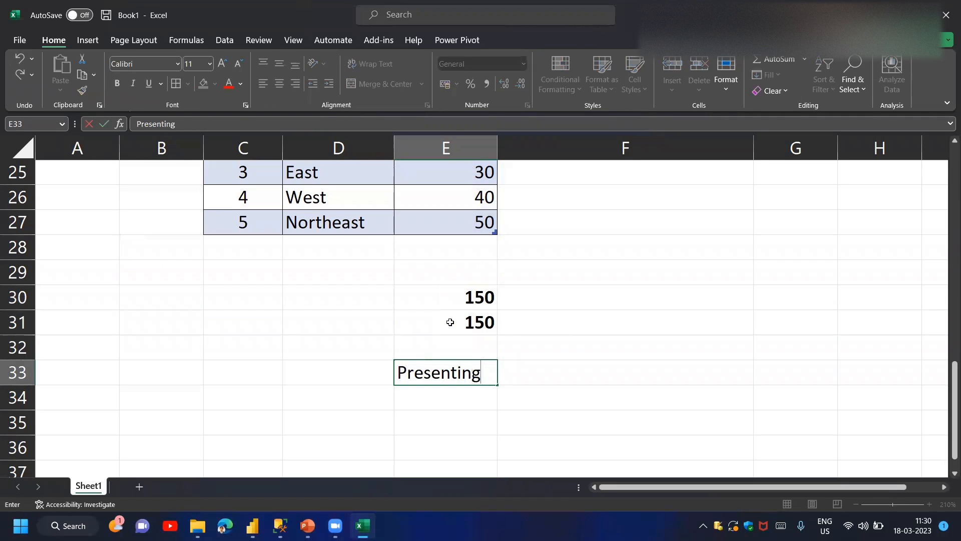
key("Tab")
type("Table")
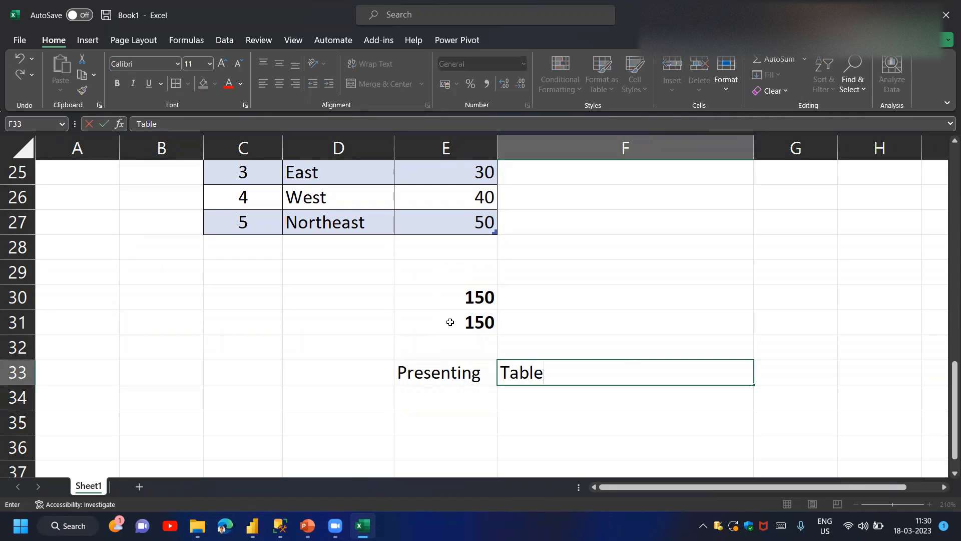
type(" Name + Column Name")
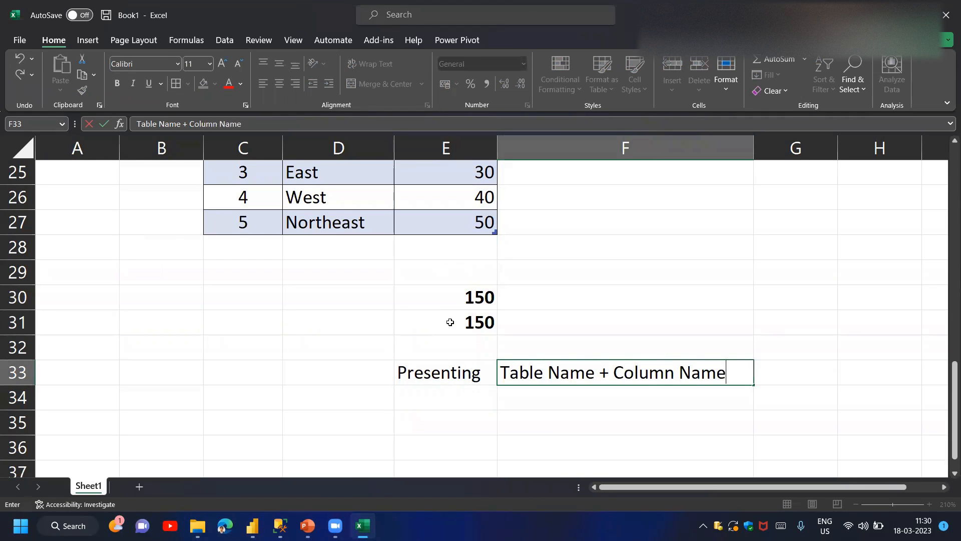
key("ctrl+Return")
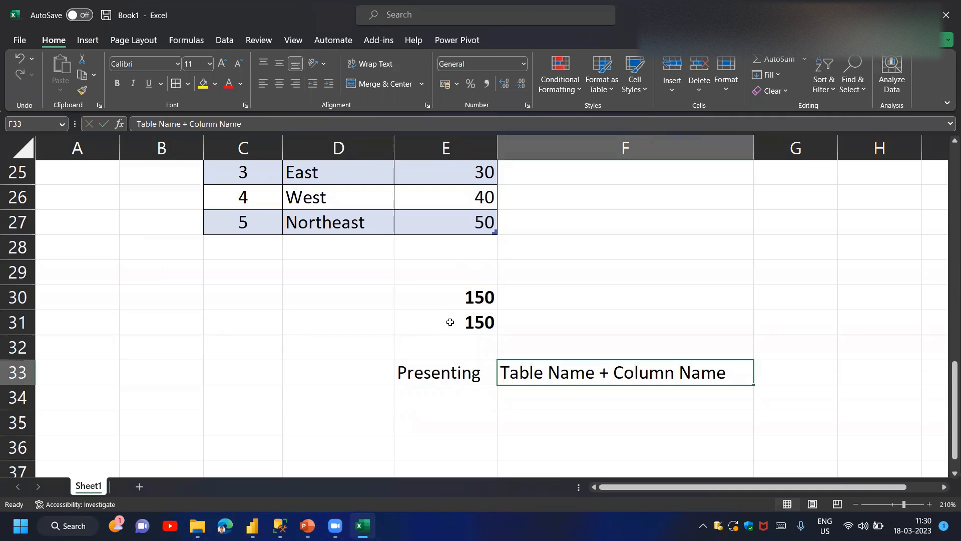
Label E33 "New" and E34 "Old", both in bold
left_click(474, 406)
key("Up")
key("Down")
key("Up")
key("ctrl+b")
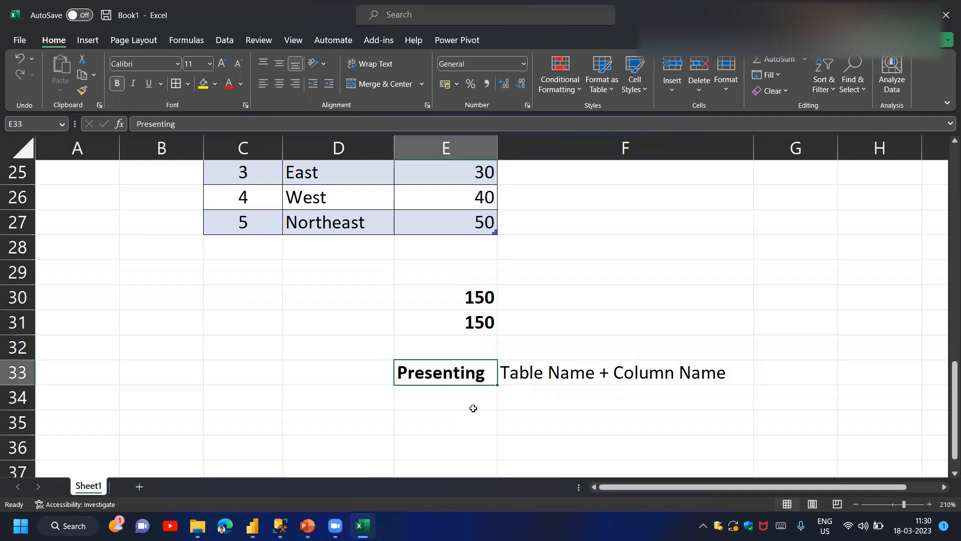
key("Down")
key("Up")
type("New")
key("Return")
type("Old")
key("ctrl+Return")
key("ctrl+b")
key("Right")
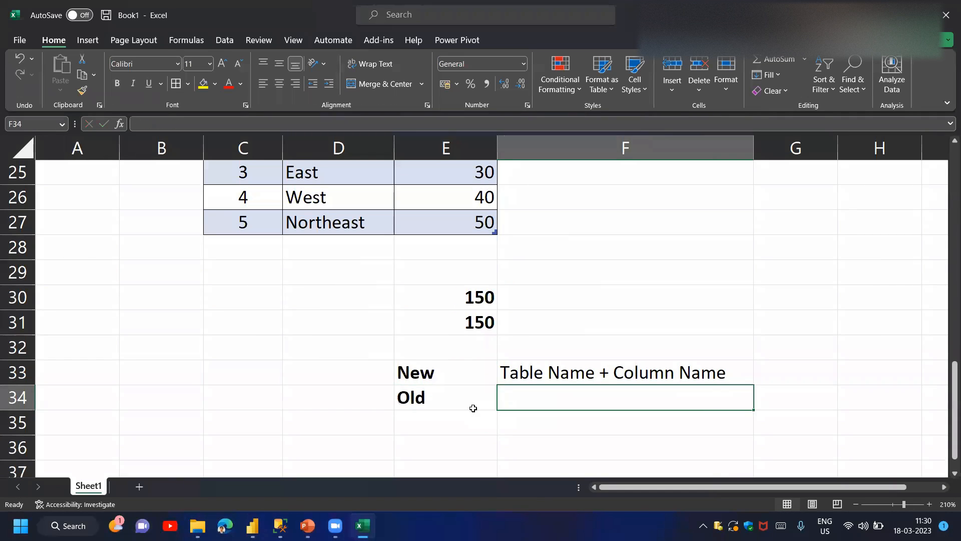
Enter "Cell References" in F34 beside the Old label, with both words capitalized
type("Cell refer")
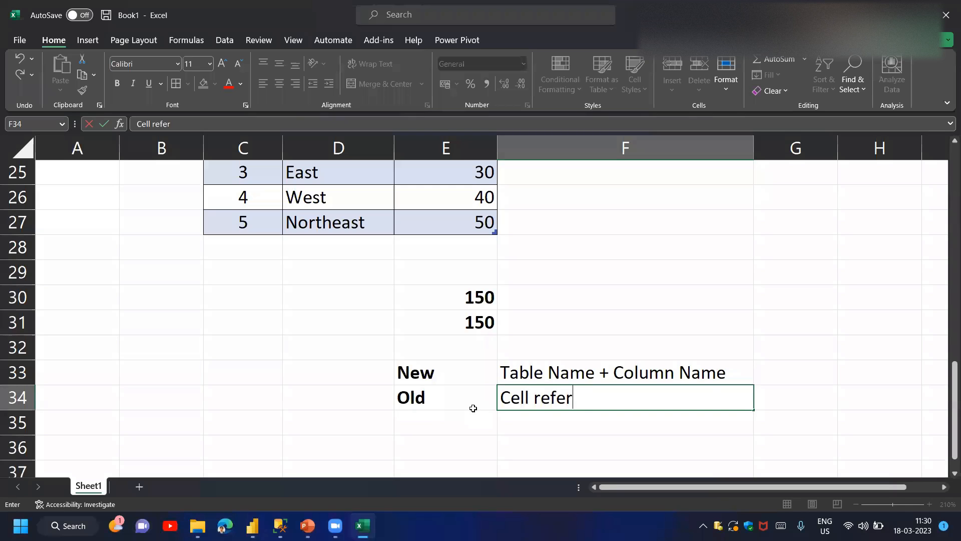
type("ences")
key("Return")
key("Up")
key("F2")
key("Left")
key("Left")
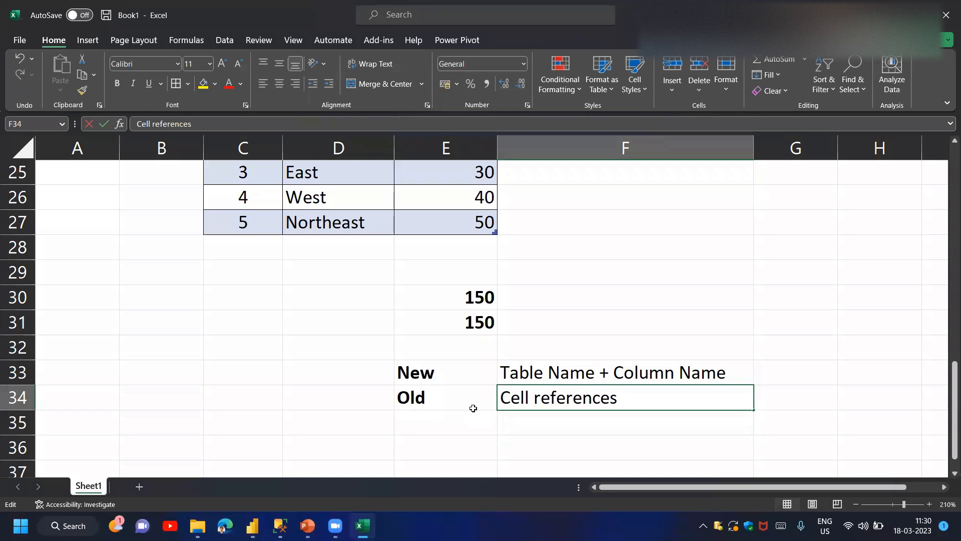
key("BackSpace")
type("R")
key("Return")
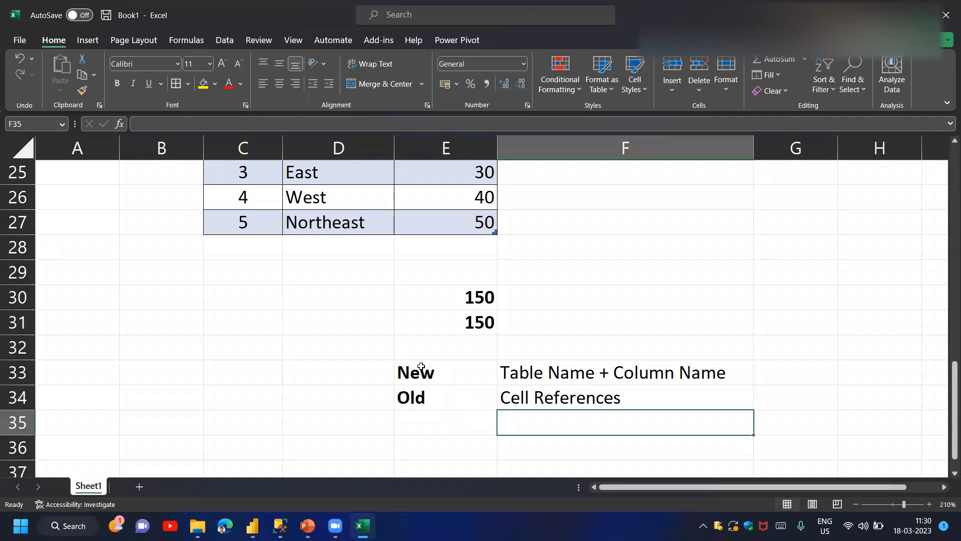
Check the formulas in E30 and E31 against the New and Old notes, highlighting the Table1[Sales] reference
left_click_drag(421, 367, 544, 396)
left_click(477, 303)
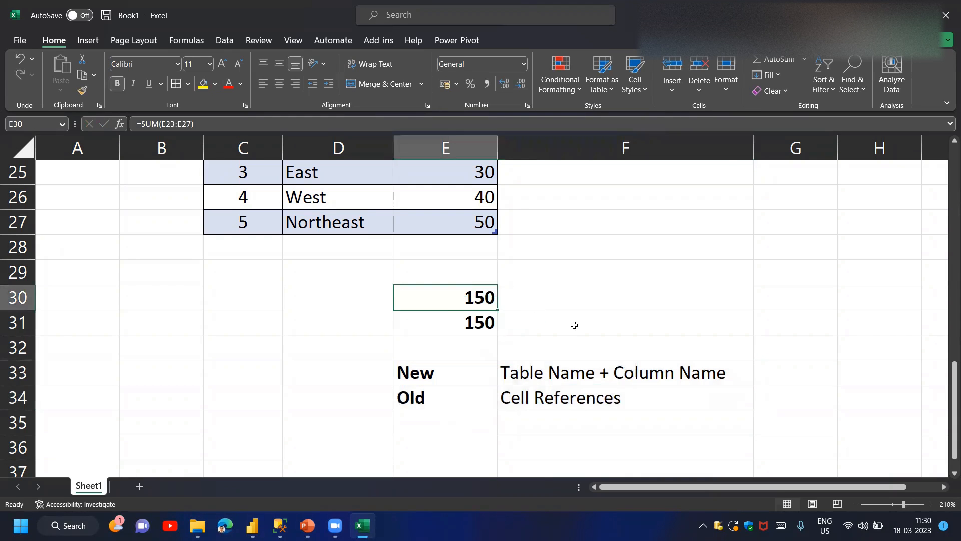
key("F2")
key("Return")
key("F2")
key("Return")
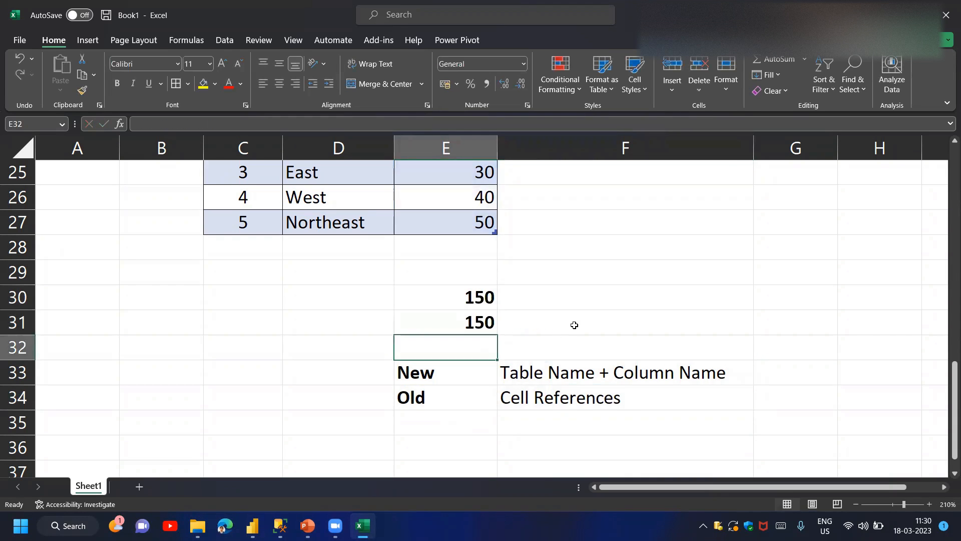
key("Up")
key("Up")
key("F2")
key("Return")
key("Return")
key("Up")
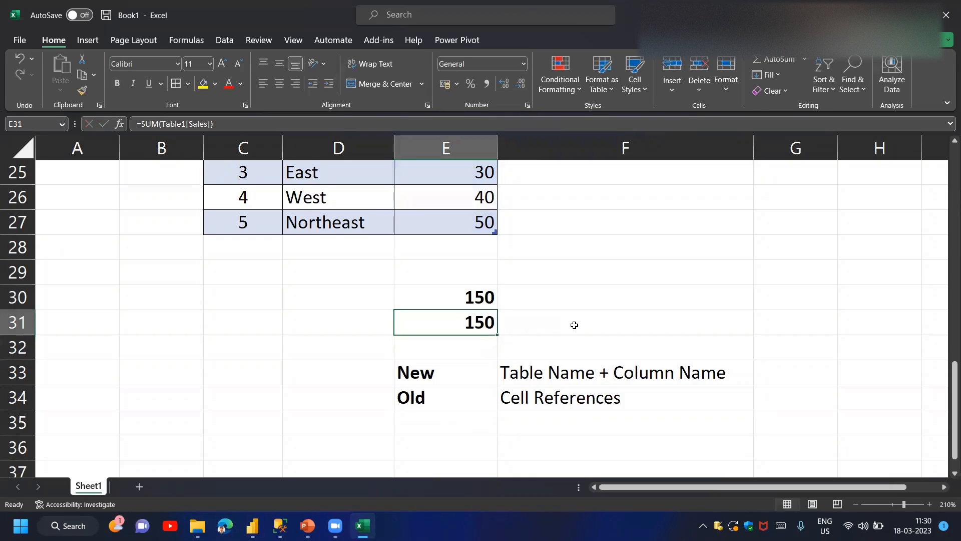
scroll(565, 394, "right", 3)
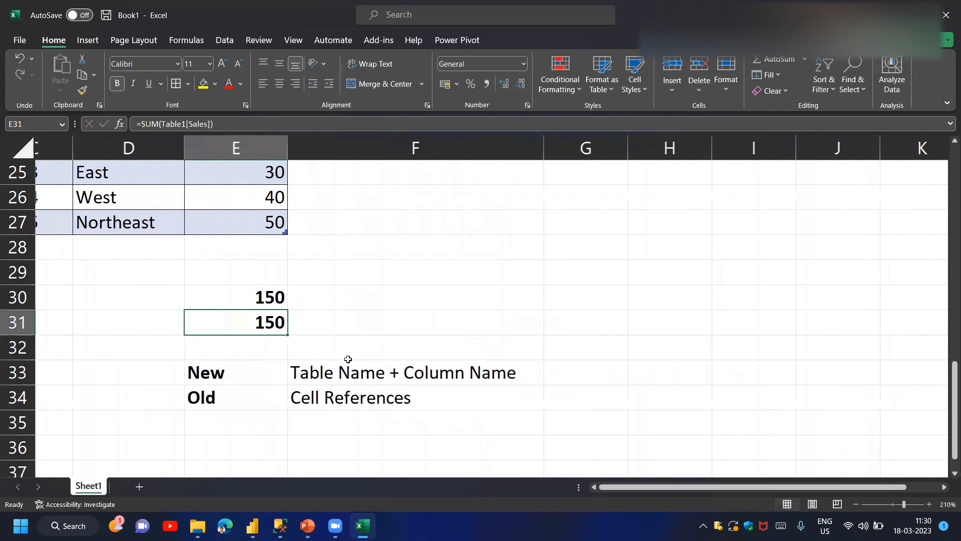
key("F2")
left_click_drag(241, 322, 345, 323)
key("Return")
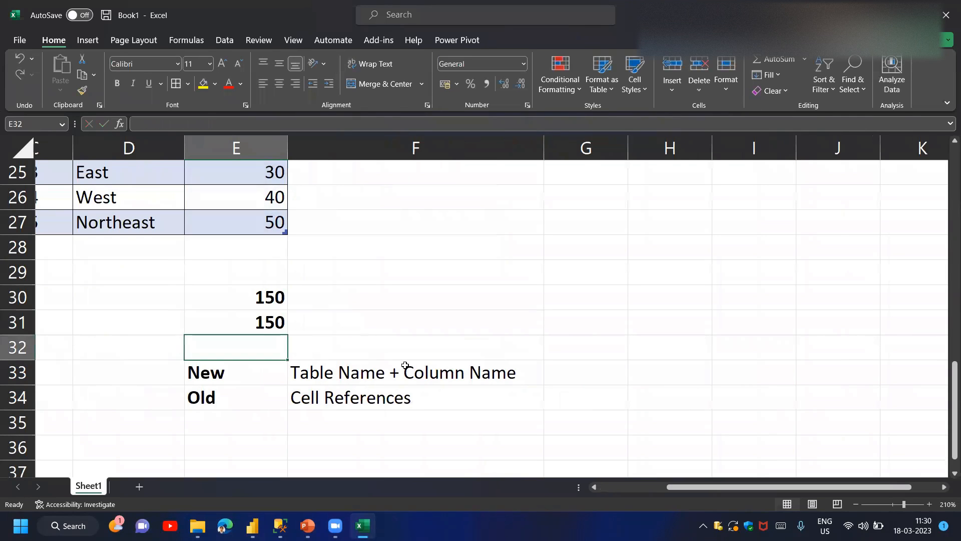
Enter "SQL, Power BI" in G33 beside the Table Name + Column Name note
key("Down")
key("Right")
key("Right")
type("SQL, Pow")
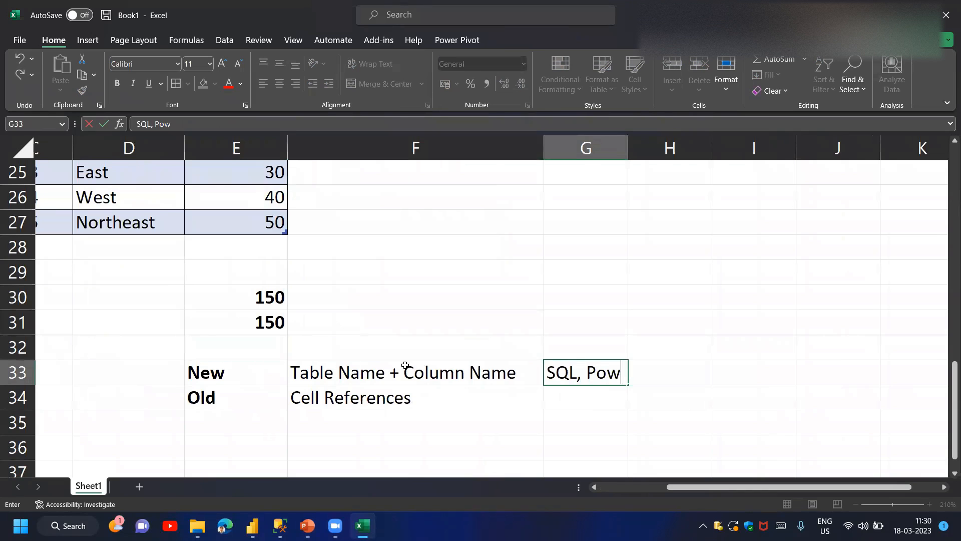
type("er BI, Tabl")
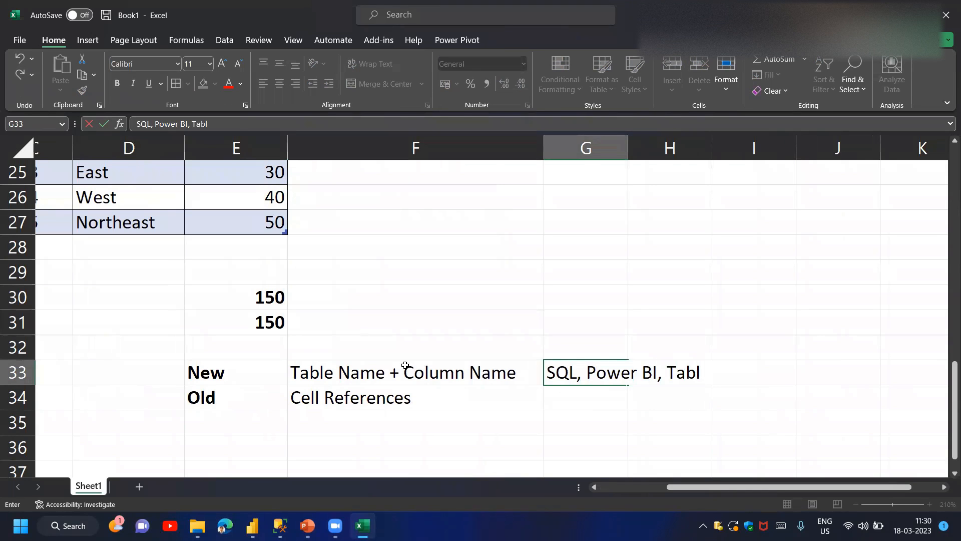
type("eau, Sno")
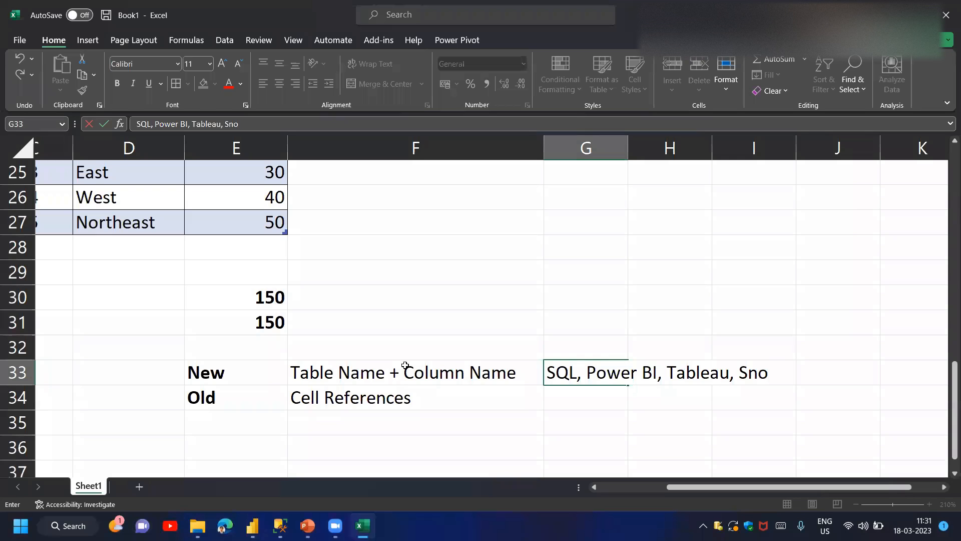
type("wflake, PowerApp")
key("BackSpace")
key("BackSpace")
key("BackSpace")
key("BackSpace")
key("BackSpace")
key("BackSpace")
key("BackSpace")
key("BackSpace")
key("BackSpace")
key("BackSpace")
key("BackSpace")
key("BackSpace")
key("BackSpace")
key("BackSpace")
key("BackSpace")
key("BackSpace")
key("BackSpace")
key("BackSpace")
key("BackSpace")
key("BackSpace")
key("BackSpace")
key("BackSpace")
key("BackSpace")
key("BackSpace")
key("BackSpace")
key("BackSpace")
key("BackSpace")
key("BackSpace")
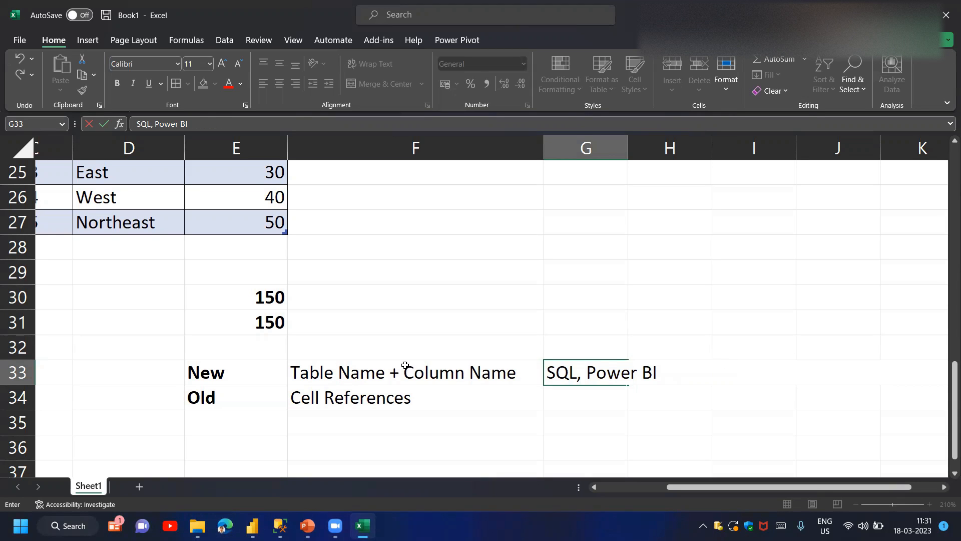
key("Return")
key("Up")
key("Left")
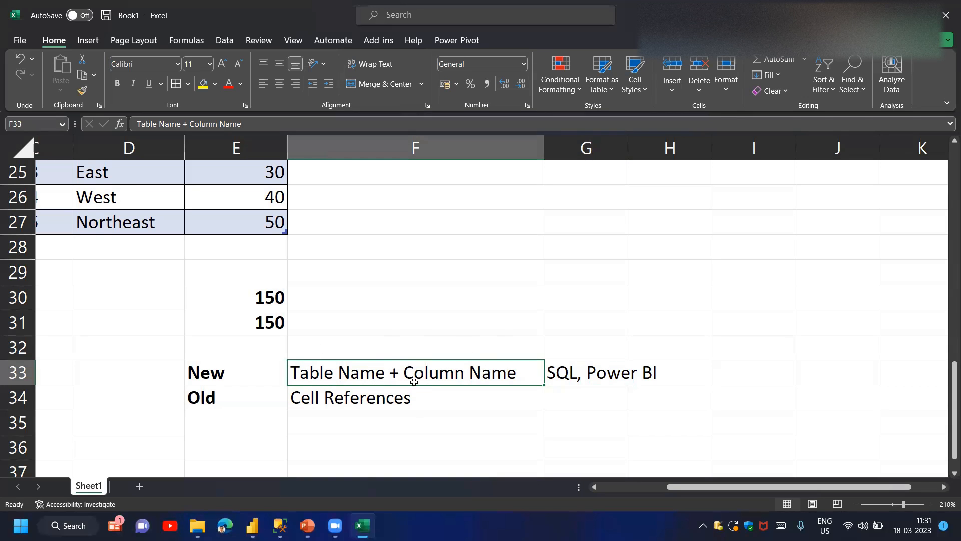
Highlight the Table1[Sales] reference in E31's formula and compare it with the Old "Cell References" note in row 34
double_click(280, 318)
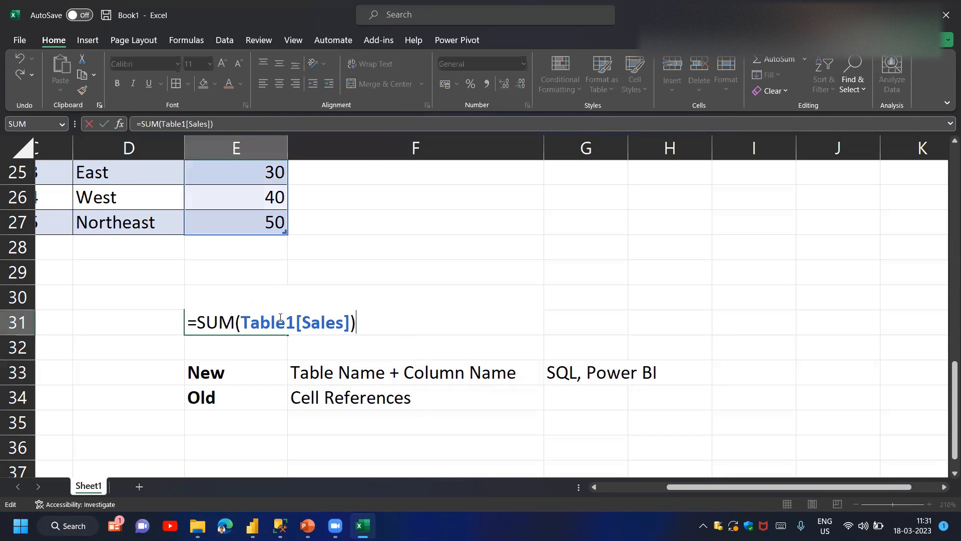
left_click_drag(244, 322, 365, 328)
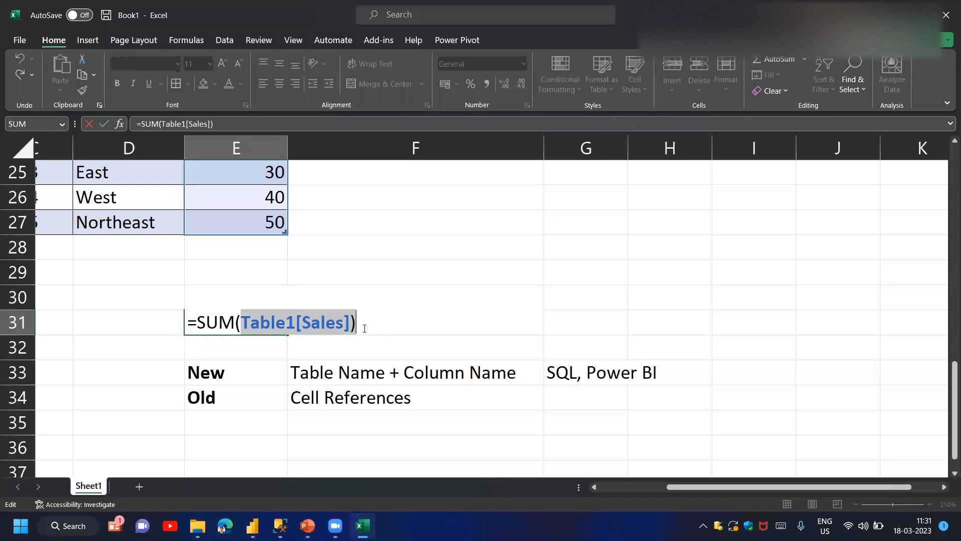
key("Return")
left_click_drag(235, 398, 419, 398)
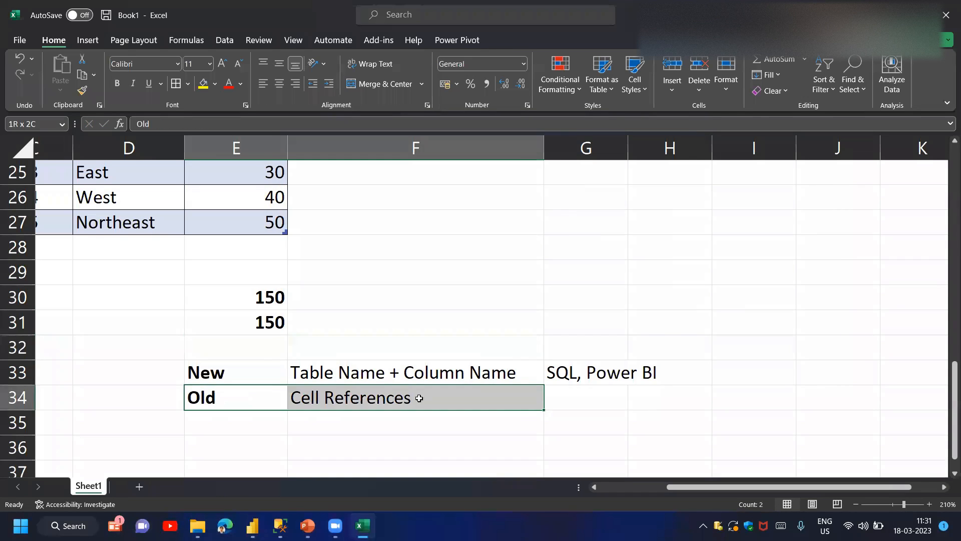
Copy "SQL, Power BI" from G33 into G34 beside the Old note and colour the copy red
left_click(586, 371)
key("ctrl+c")
key("Down")
key("ctrl+v")
key("Escape")
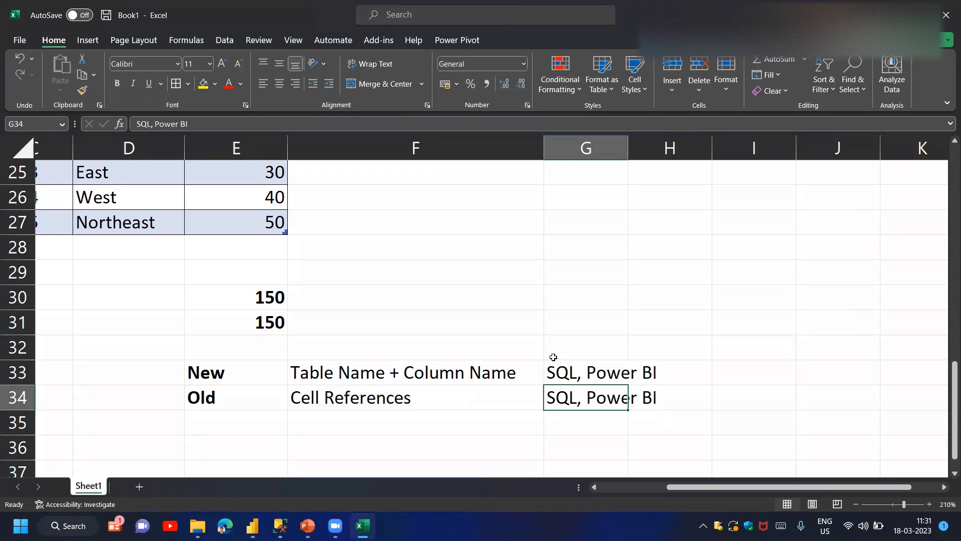
left_click(229, 83)
Inspect the formulas in E30 and E31 to compare the cell-range reference with the table-column reference
key("Up")
key("Up")
key("Up")
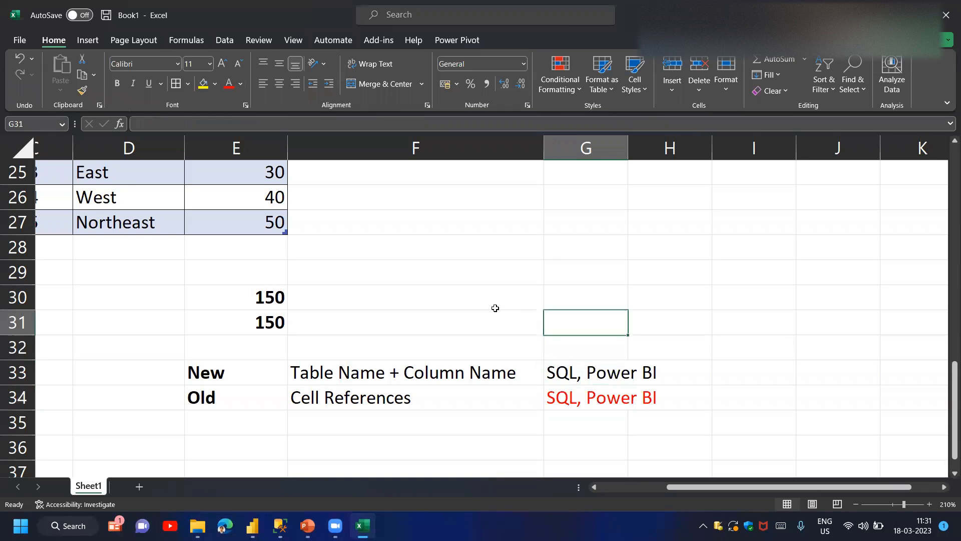
key("Left")
key("Left")
key("Up")
key("F2")
key("Return")
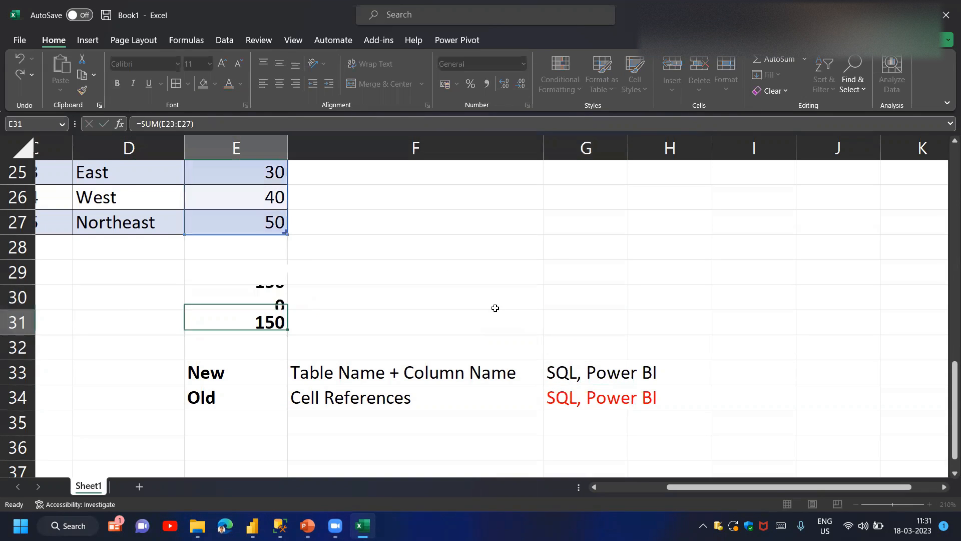
key("F2")
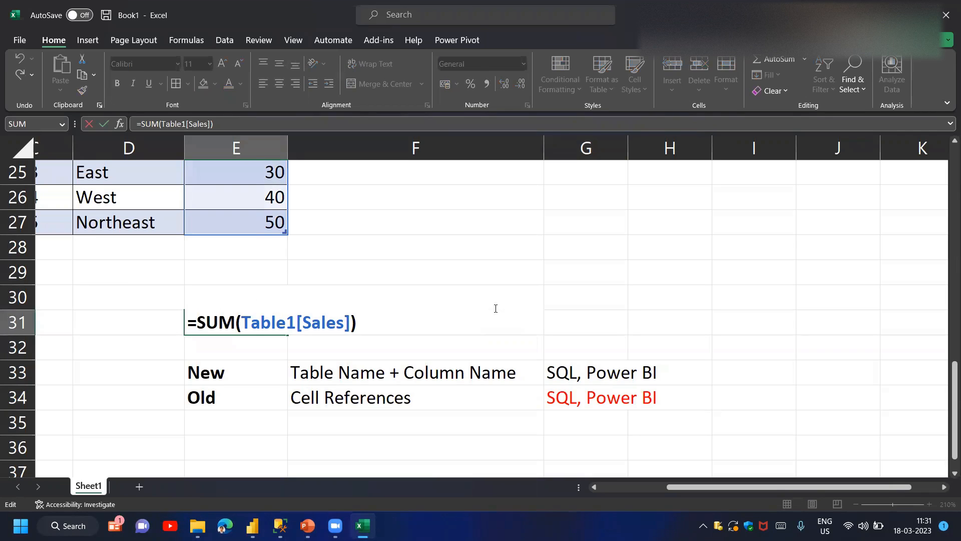
key("Return")
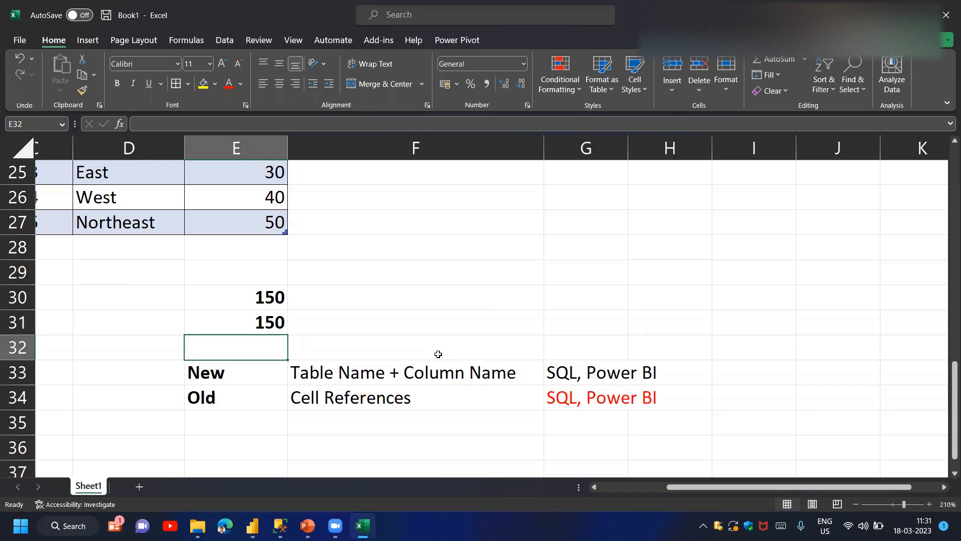
Widen column G so that the "SQL, Power BI" entries fit inside the column
left_click(576, 376)
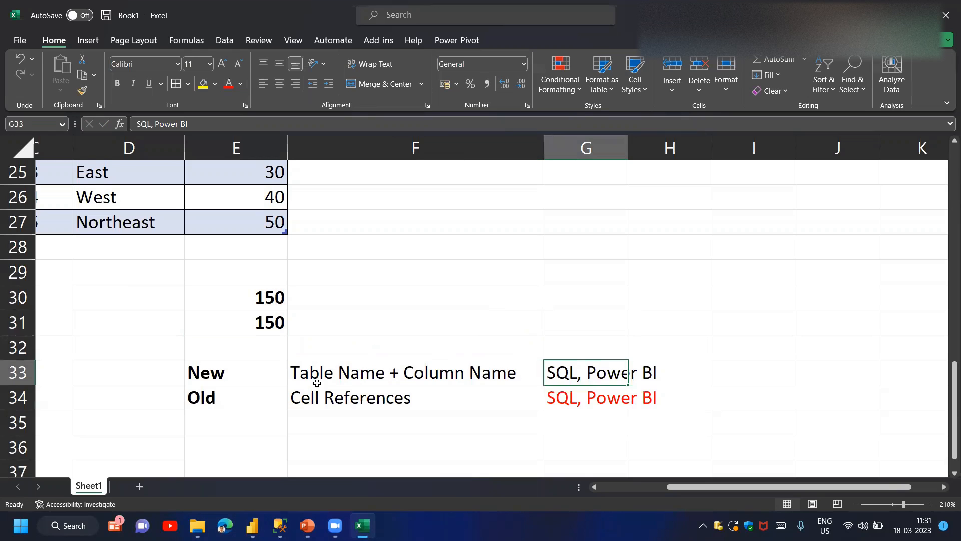
left_click_drag(251, 369, 601, 373)
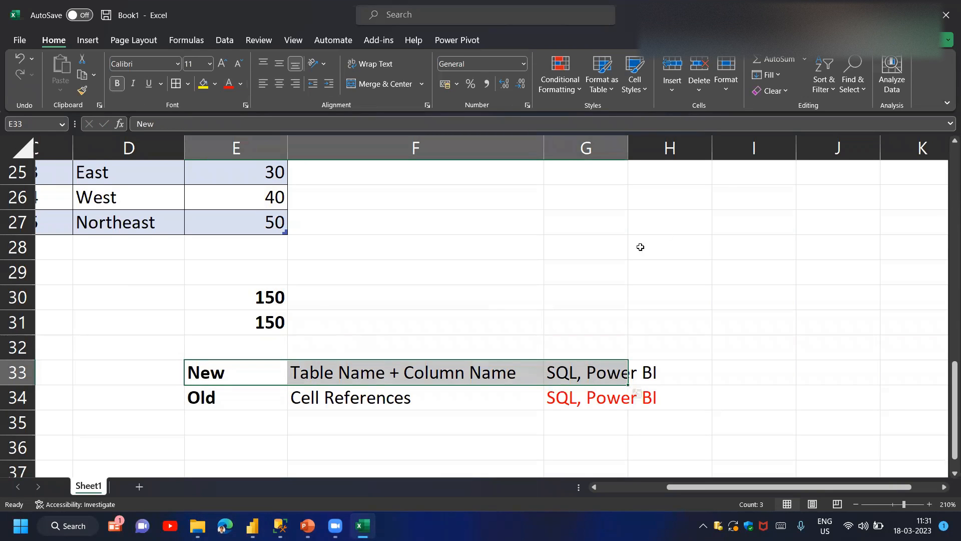
left_click_drag(629, 150, 697, 149)
Review the formulas in E31 and E30 against the New row's notes and the sales table above
left_click(272, 324)
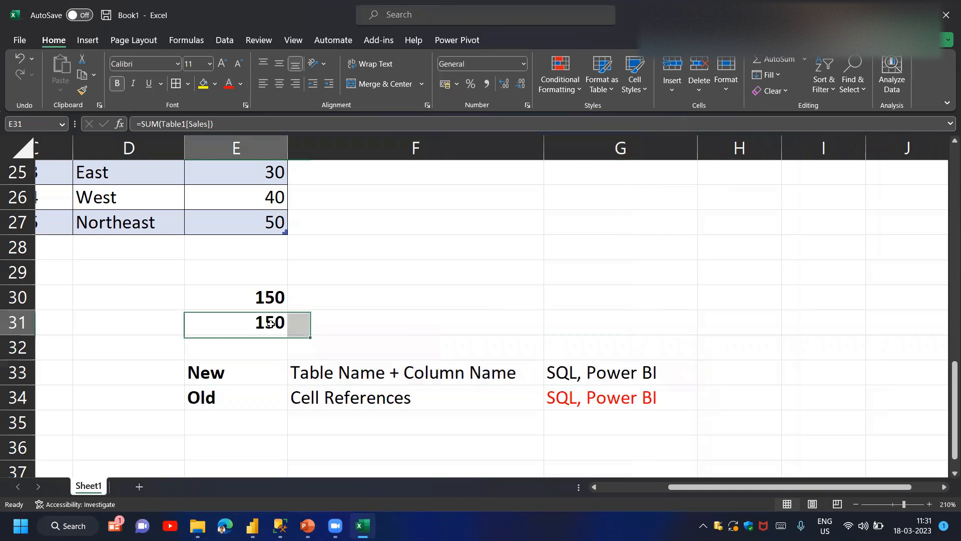
key("F2")
key("Escape")
key("Up")
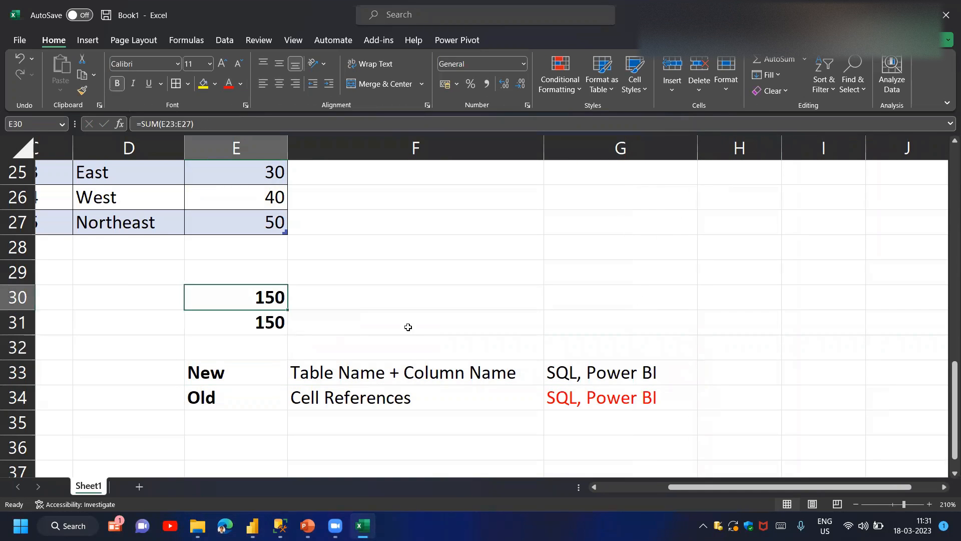
key("Down")
key("F2")
key("Return")
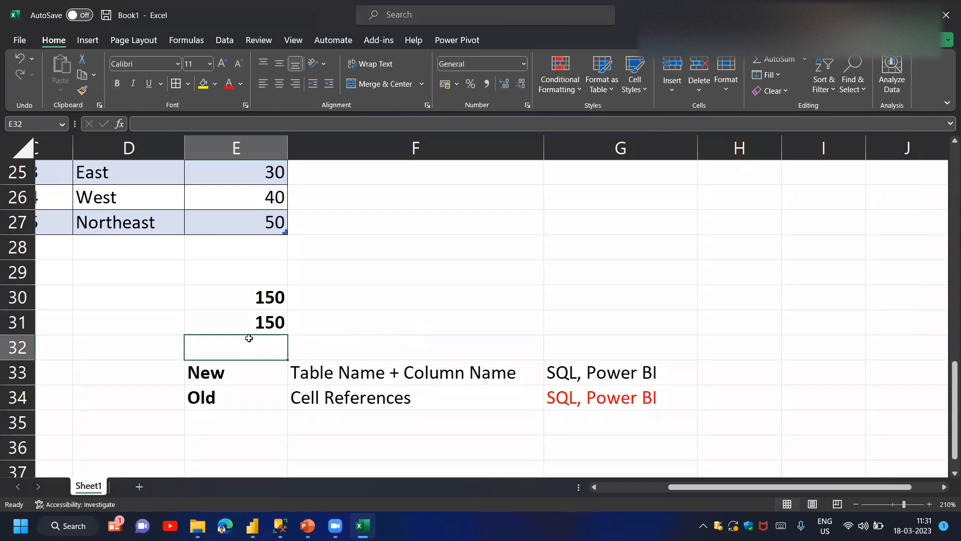
key("Down")
key("Right")
key("Right")
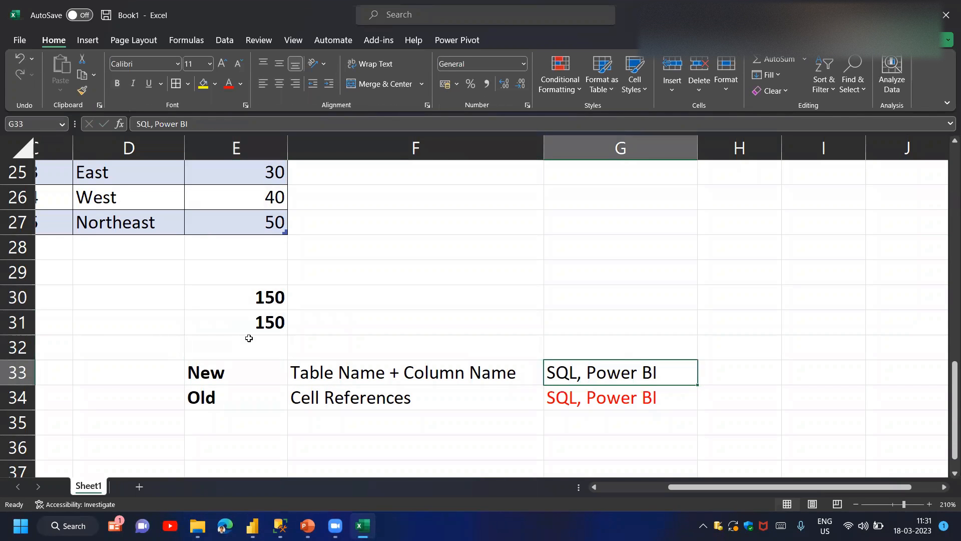
key("Left")
key("Left")
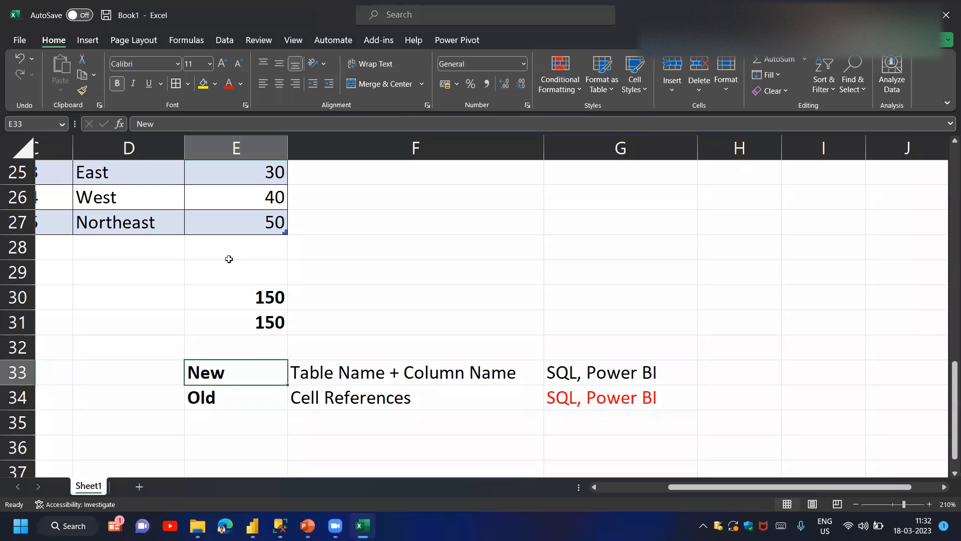
scroll(232, 292, "up", 2)
scroll(232, 291, "left", 3)
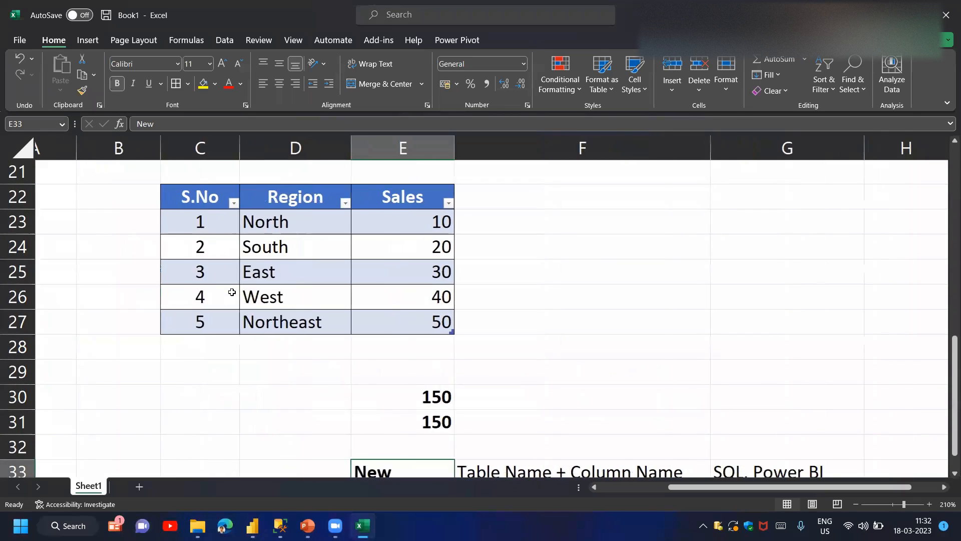
Start a new list below the notes with 40 in C40 and the headings "Marks" in C39 and "Grades" in D39
scroll(232, 291, "down", 5)
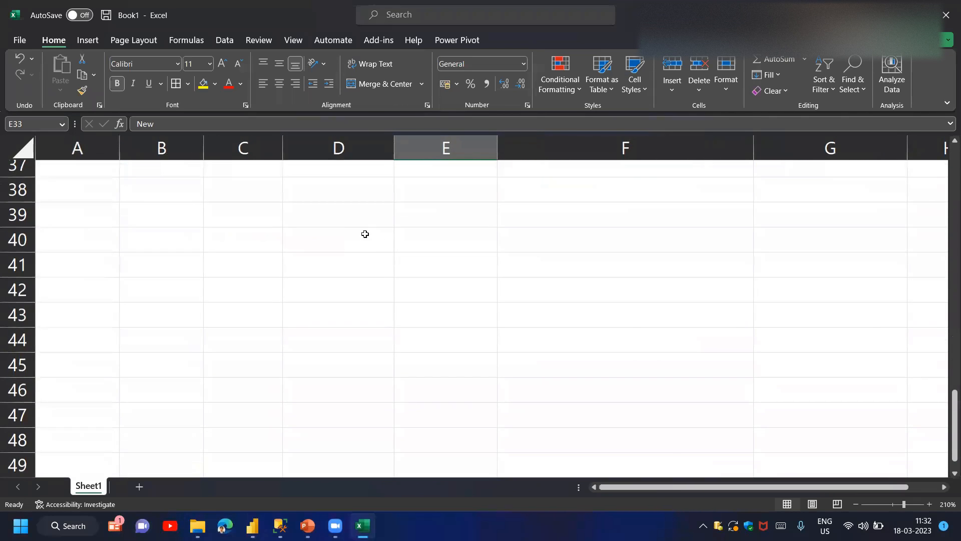
left_click(365, 233)
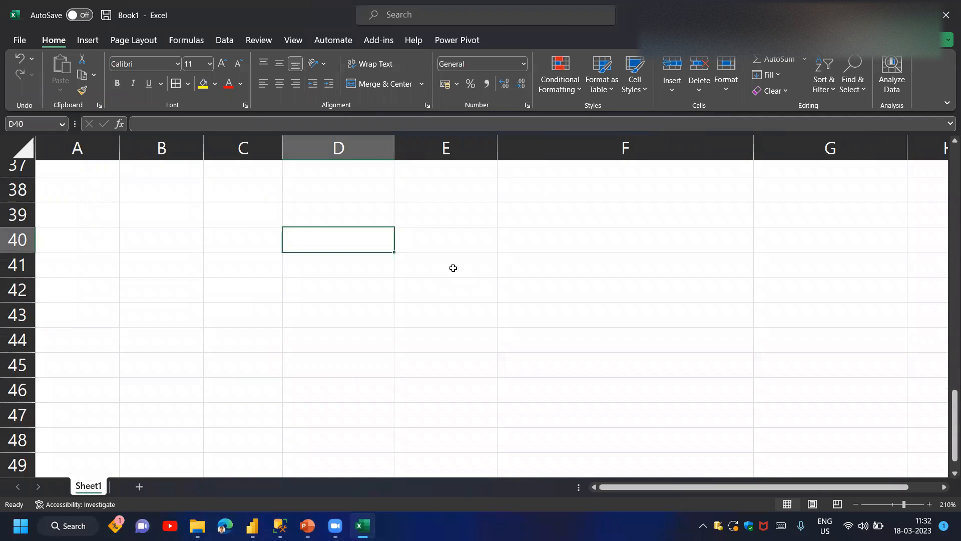
key("Left")
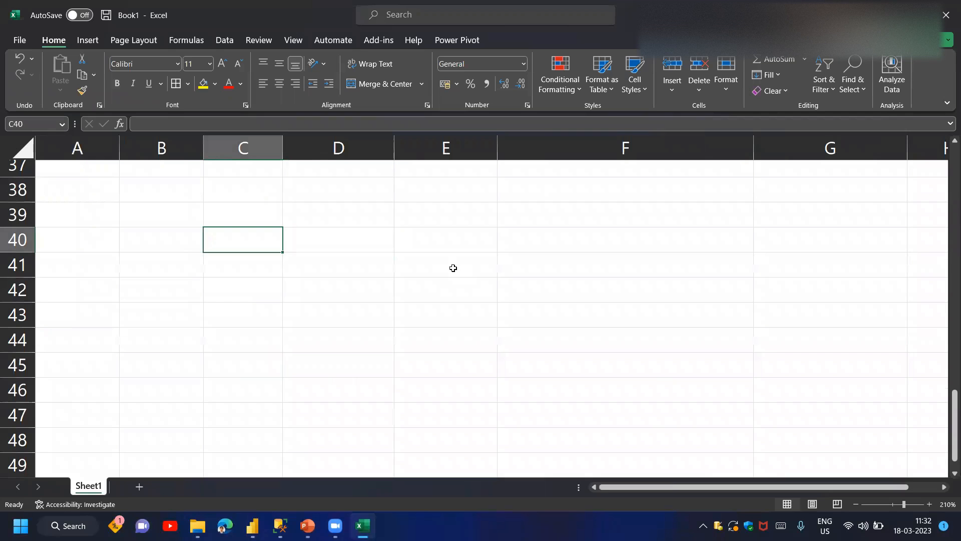
type("40")
key("Return")
key("Up")
key("Up")
type("Marks")
key("Return")
key("Up")
key("Right")
type("Grades")
Make the Marks and Grades headings bold and centre them
key("Left")
key("shift+Right")
key("ctrl+b")
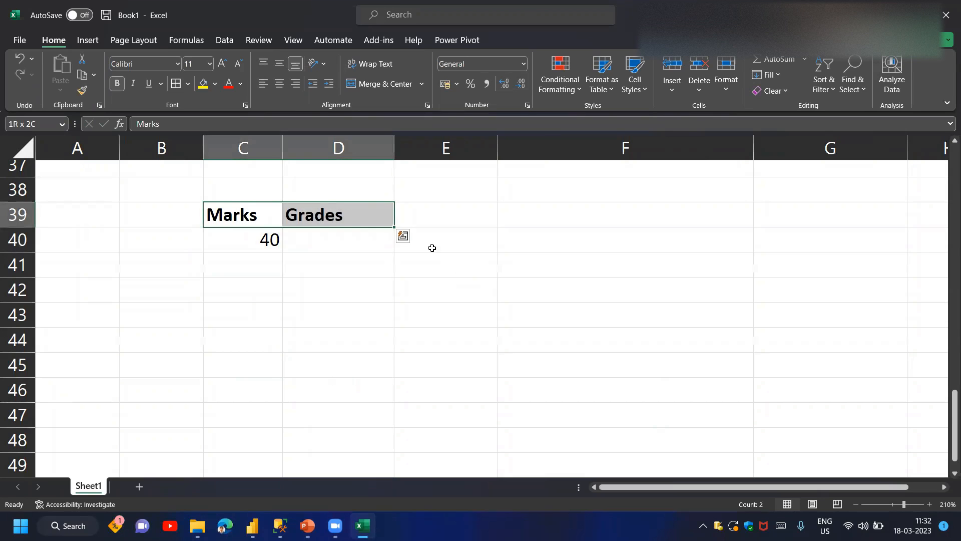
left_click(279, 84)
Enter the marks 60, 70, 80 and 90 in C41 to C44
key("Down")
key("Down")
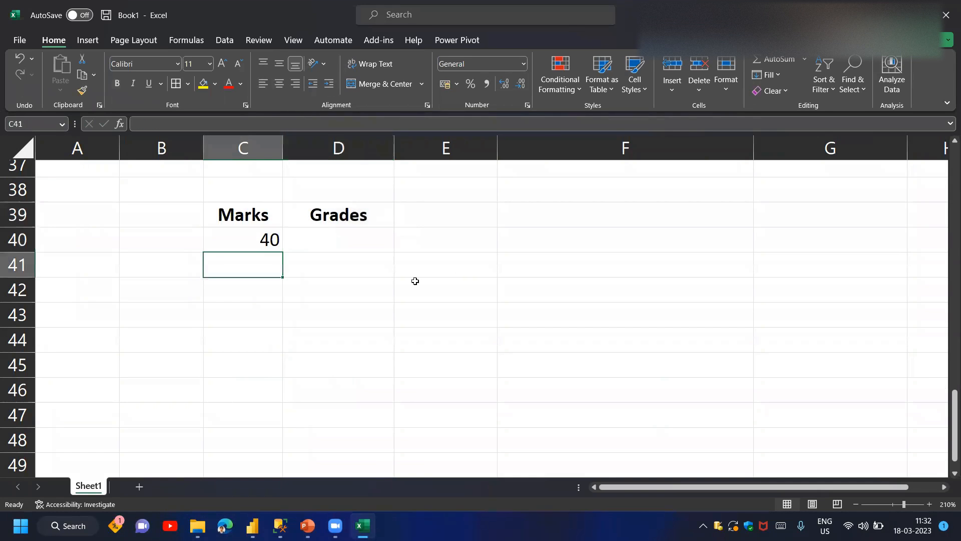
type("60")
key("Return")
type("70")
key("Return")
type("80")
key("Return")
type("90")
key("Up")
Enter grade F in D40 beside the mark of 40
key("Up")
key("Up")
key("Up")
key("Right")
key("Left")
key("F2")
key("Home")
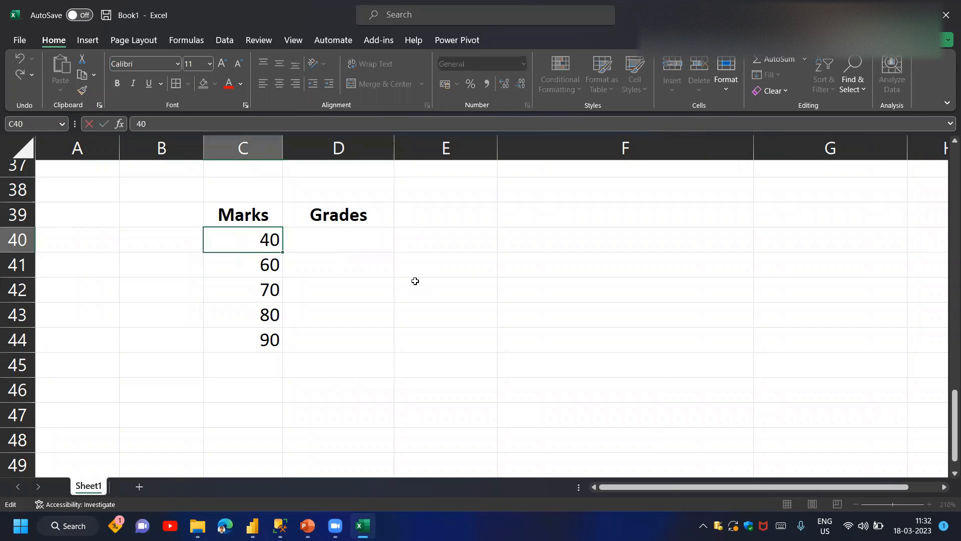
key("Tab")
type("F")
key("Return")
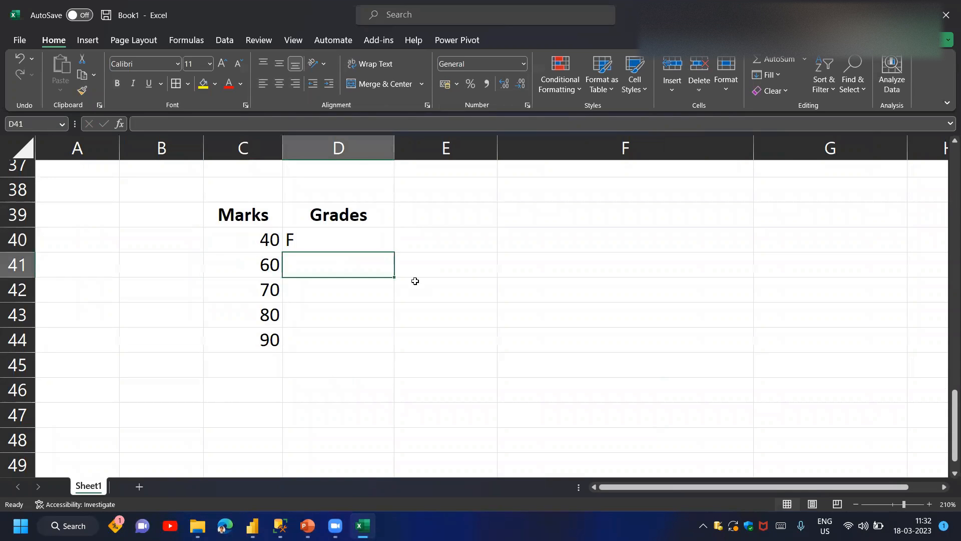
Enter the grades D, C, B and A in D41 to D44
type("D")
key("Return")
type("C")
key("Return")
type("B")
key("Return")
type("A")
key("Return")
key("Up")
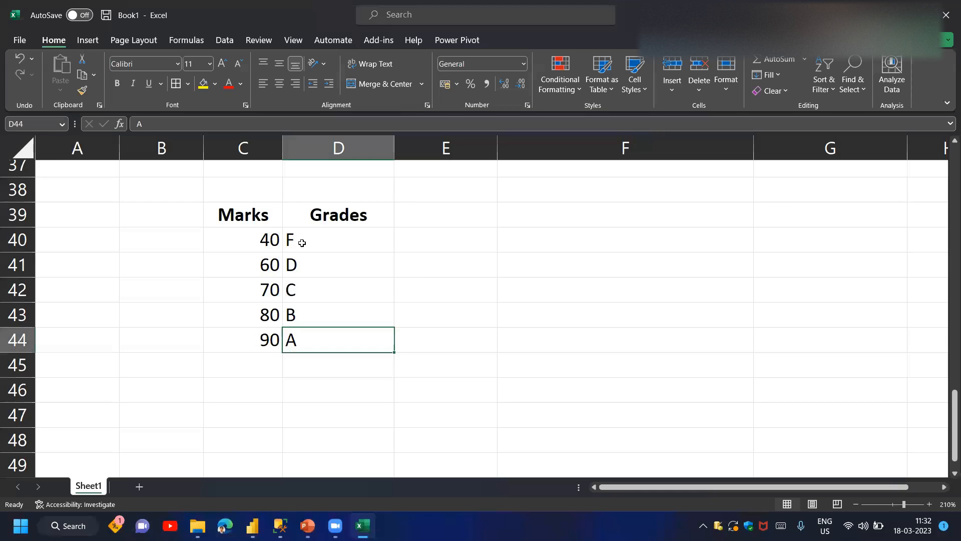
Apply all borders to the Marks and Grades list in C39:D44
left_click(247, 221)
left_click_drag(300, 253, 347, 335)
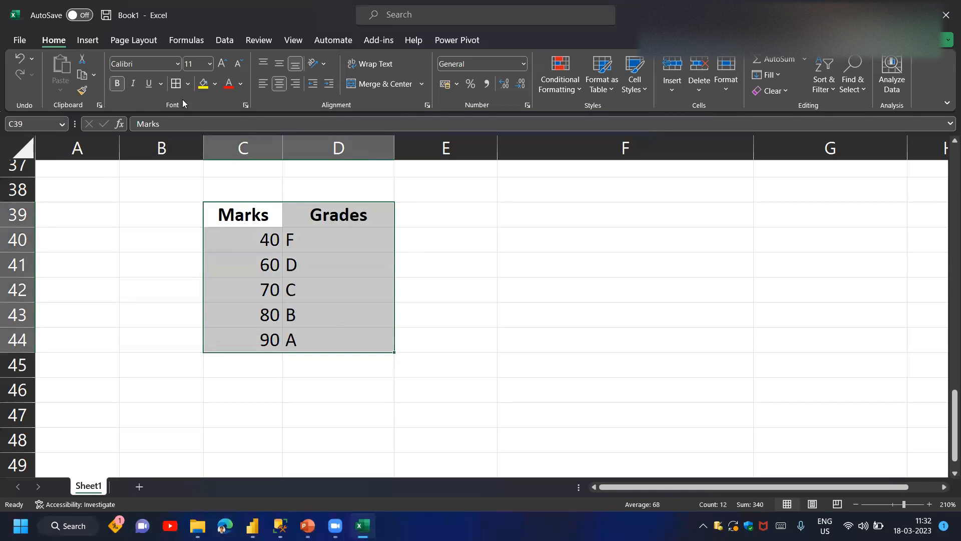
left_click(175, 83)
Centre the marks in C40:C44 and the grades in D40:D44
left_click_drag(264, 249, 242, 339)
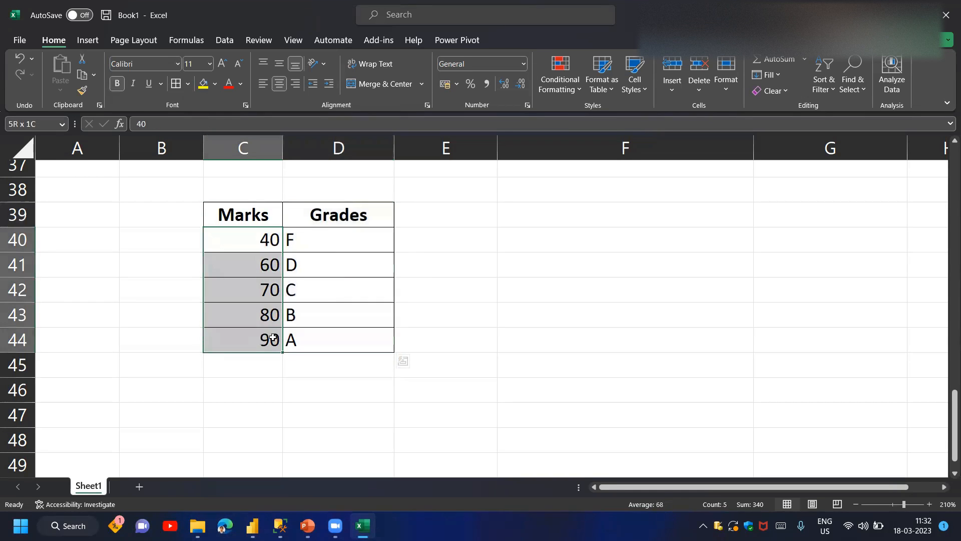
left_click(279, 83)
left_click_drag(338, 244, 350, 345)
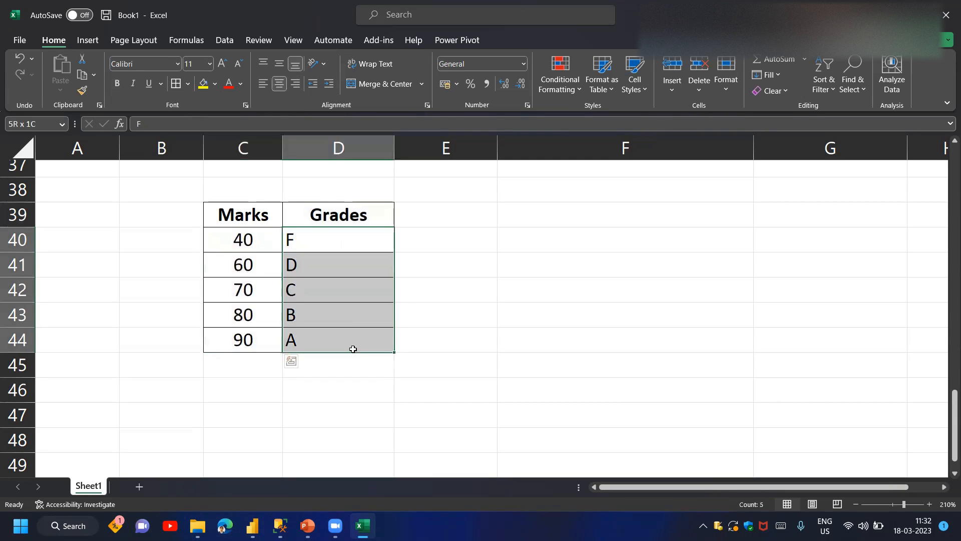
left_click(280, 83)
left_click(311, 407)
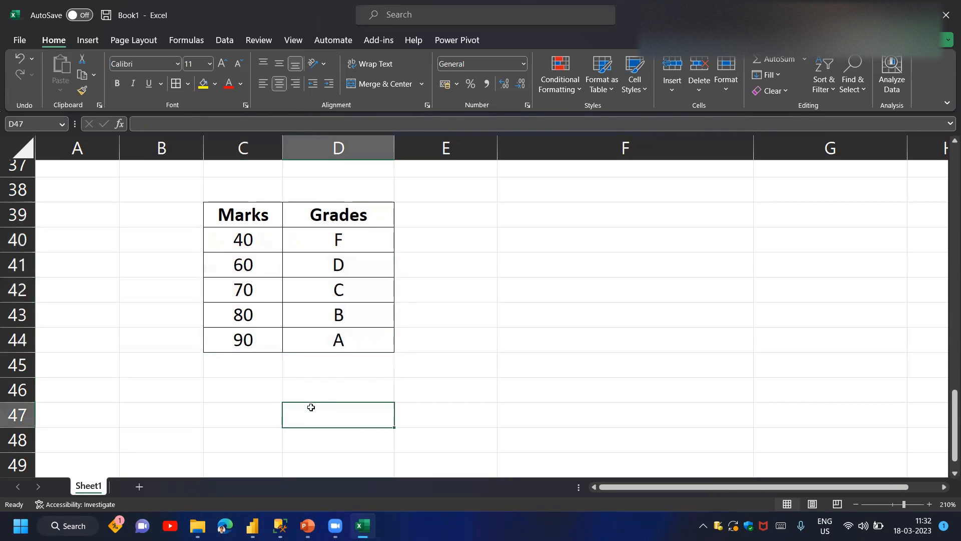
Add filters to the Marks and Grades headings in C39:D39
left_click_drag(273, 221, 307, 215)
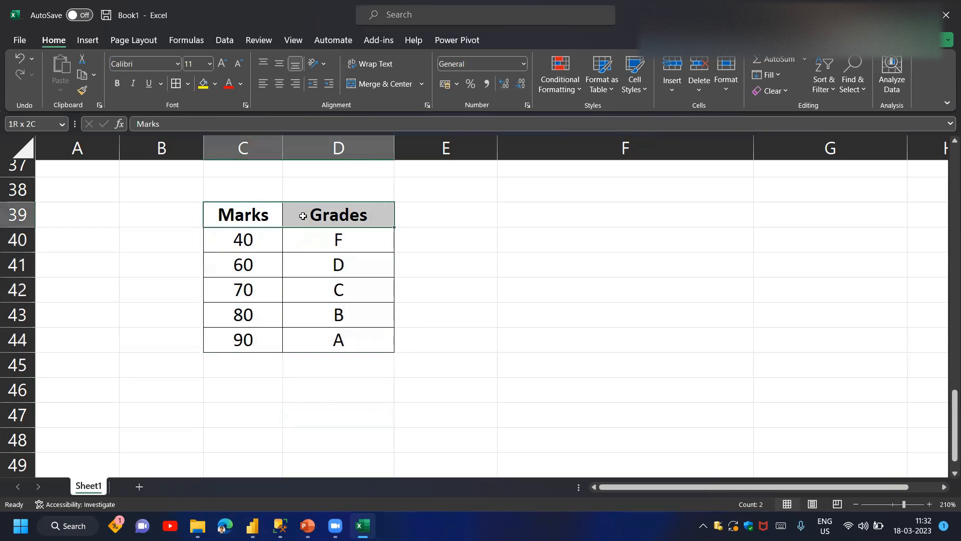
left_click(225, 40)
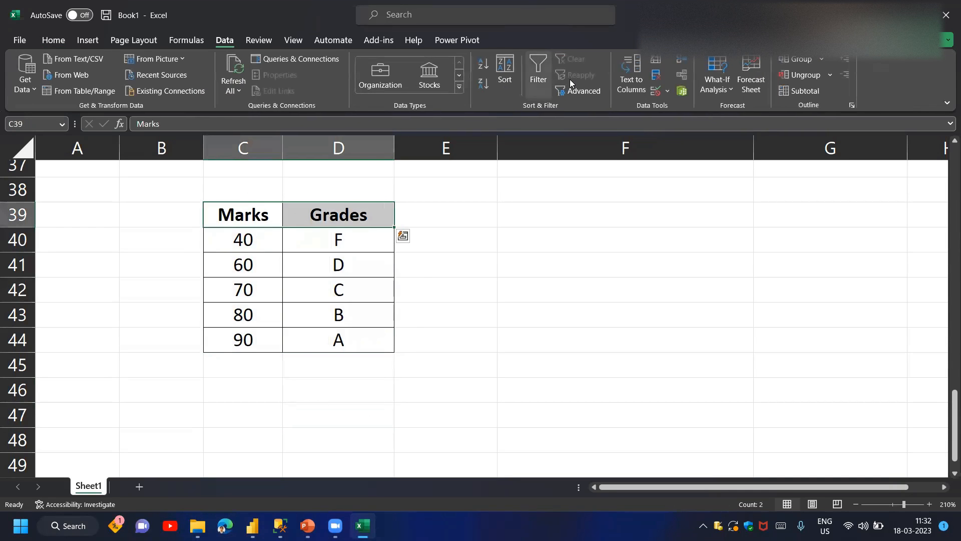
left_click(547, 79)
left_click(53, 40)
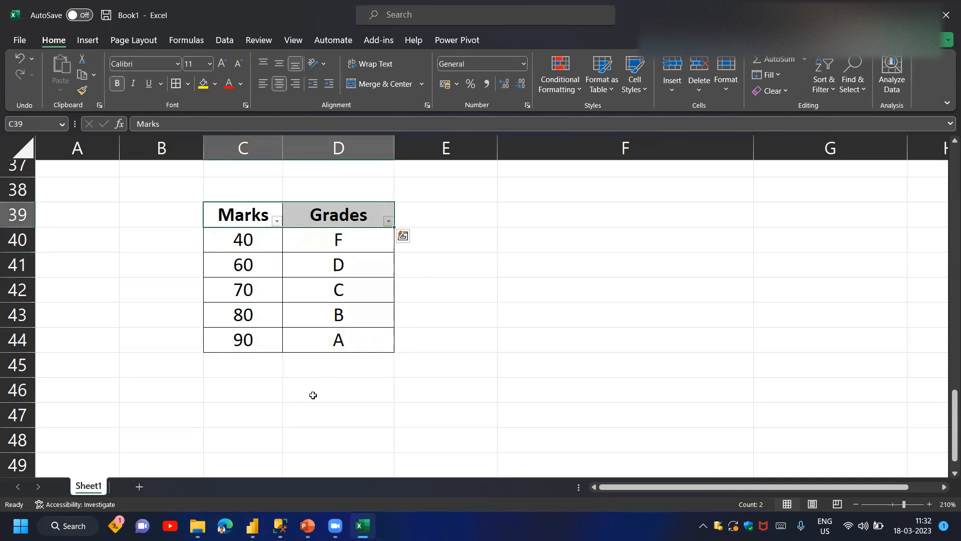
Enter the test mark 45 in C46 below the grading list
left_click(364, 395)
key("Left")
type("45")
key("Return")
key("Up")
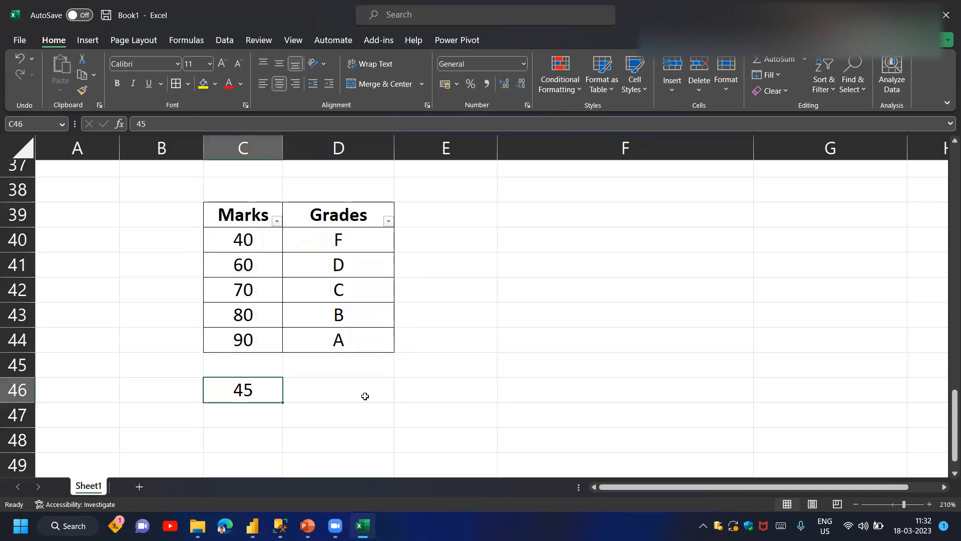
Compare the 40 and 60 rows of the grading list and enter grade D in D46 beside the mark 45
left_click_drag(266, 246, 262, 265)
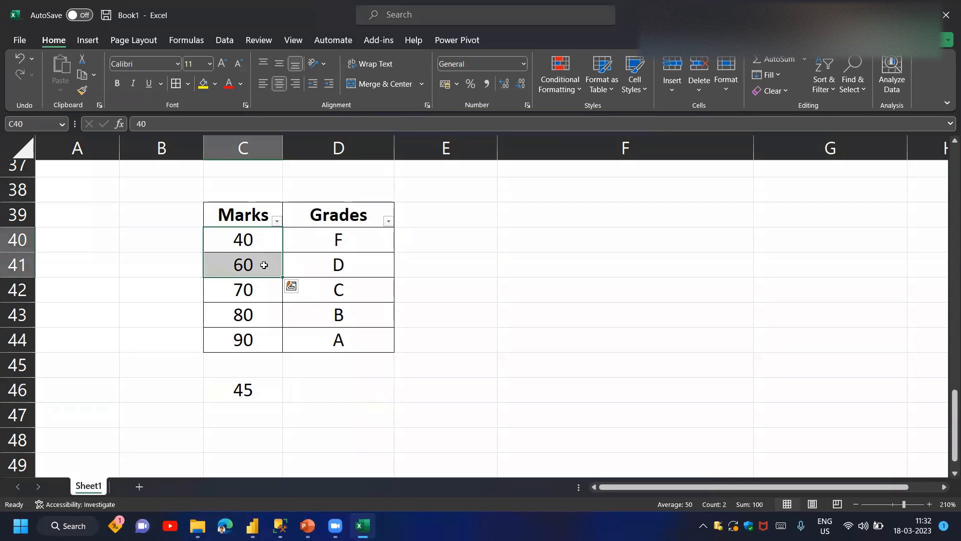
left_click(256, 240)
left_click(262, 272)
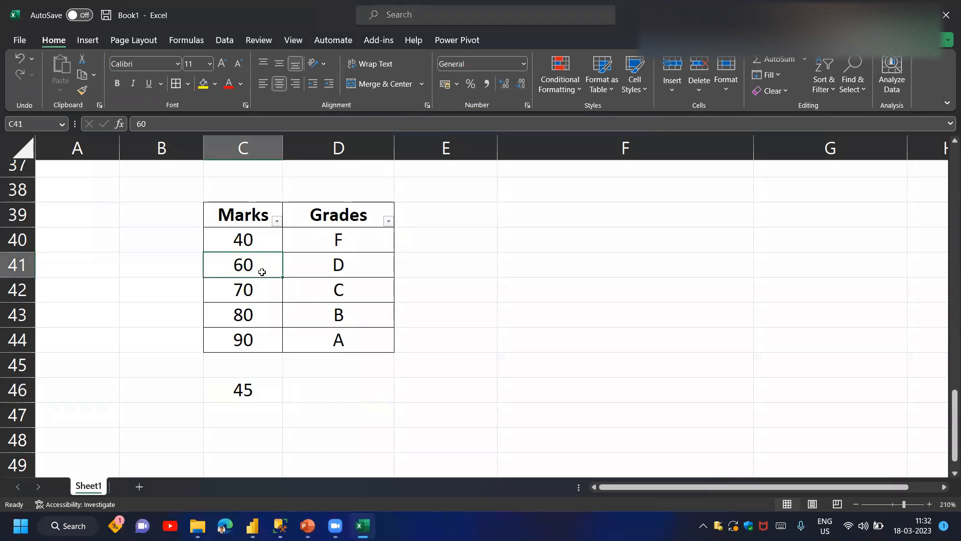
left_click(337, 265)
left_click(312, 399)
type("D")
key("Return")
left_click(365, 401)
left_click_drag(318, 221, 343, 367)
left_click(318, 212)
left_click_drag(318, 213, 330, 337)
key("ctrl+c")
key("Left")
key("Left")
key("Escape")
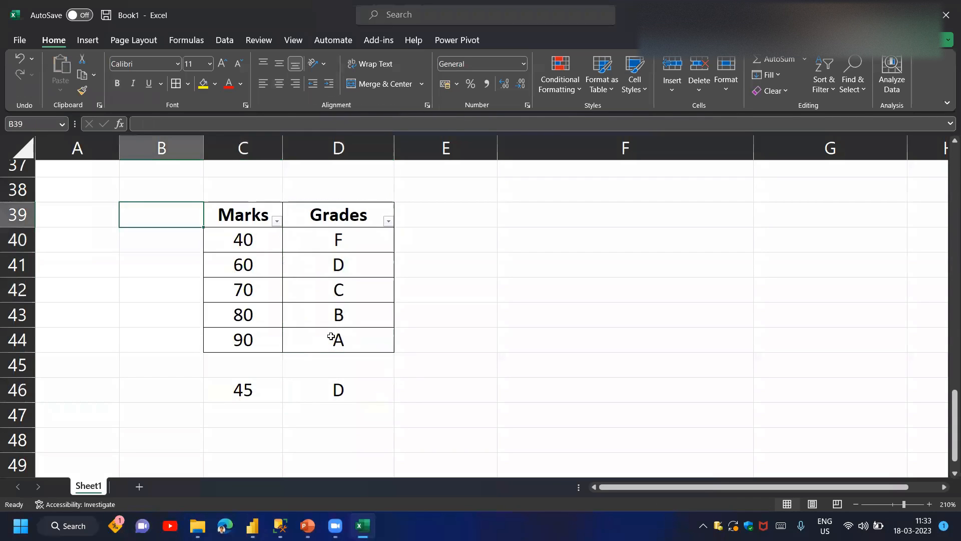
Head B39 as Lower Limit and rename the C39 heading as Upper Limit
type("Lower Limit")
key("Tab")
type("Upper Limit")
key("Return")
key("Up")
Widen columns B and C to fit their headings and apply borders to the grading table B39:D44
left_click_drag(208, 150, 219, 150)
left_click_drag(297, 150, 364, 150)
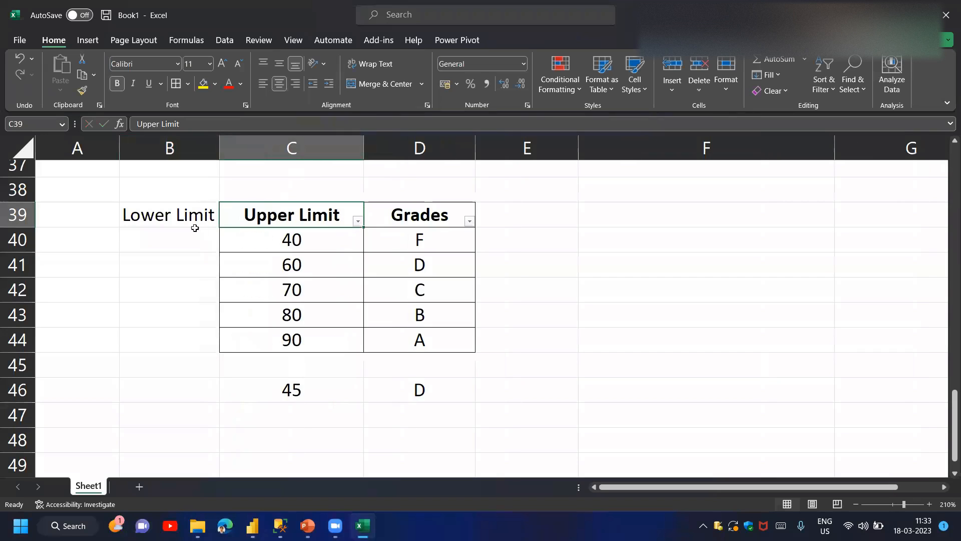
left_click_drag(192, 223, 399, 336)
left_click(175, 83)
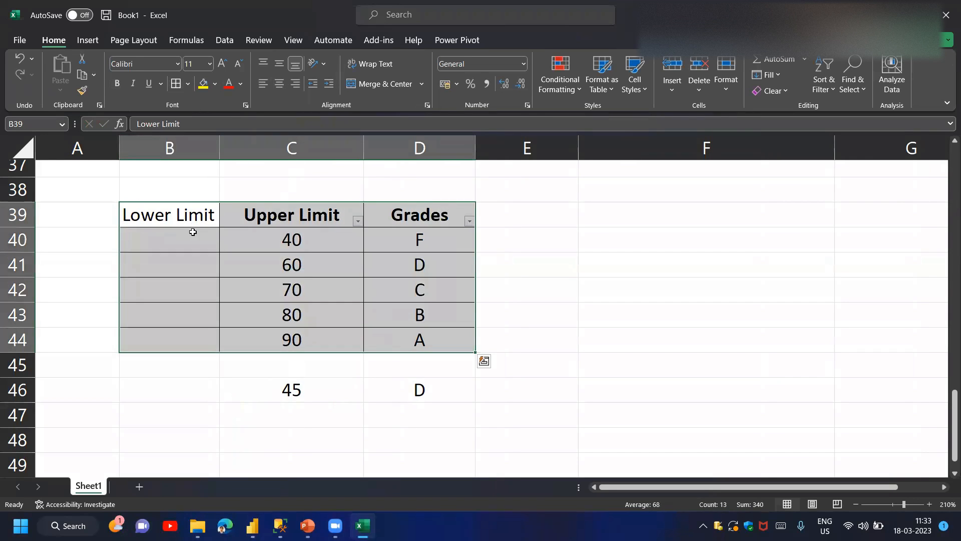
Enter the lower limits 0, 41, 61, 71 and 81 in B40:B44
left_click(191, 230)
type("0")
key("Return")
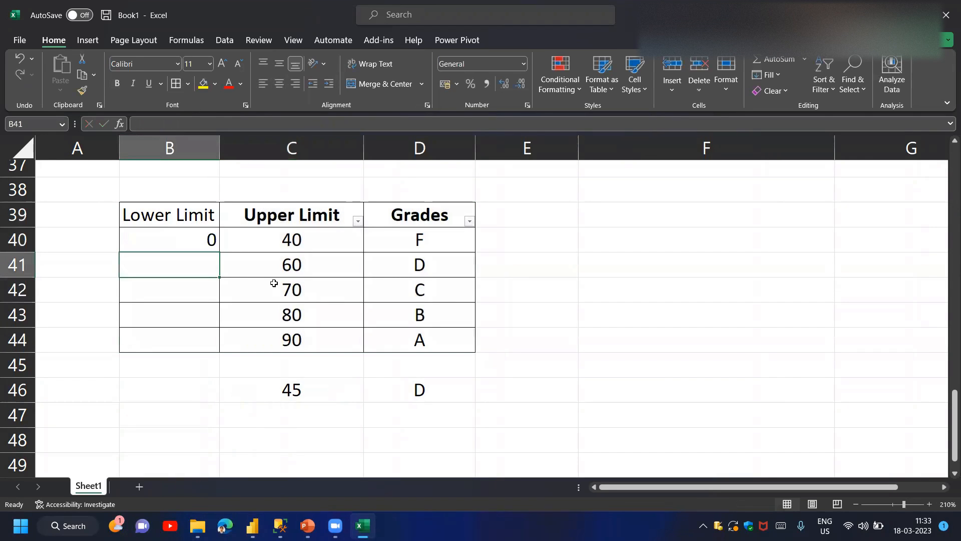
type("41")
key("Return")
type("61")
key("Return")
type("81")
key("Return")
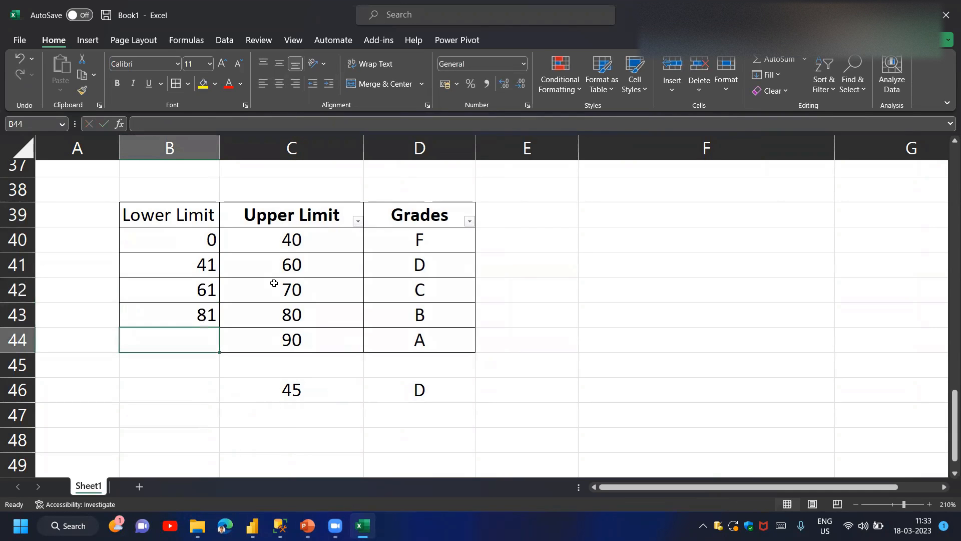
key("Up")
type("71")
key("Return")
type("81")
key("Return")
Bold the Lower Limit heading and extend the filters to all three headings of the grading table
left_click(202, 218)
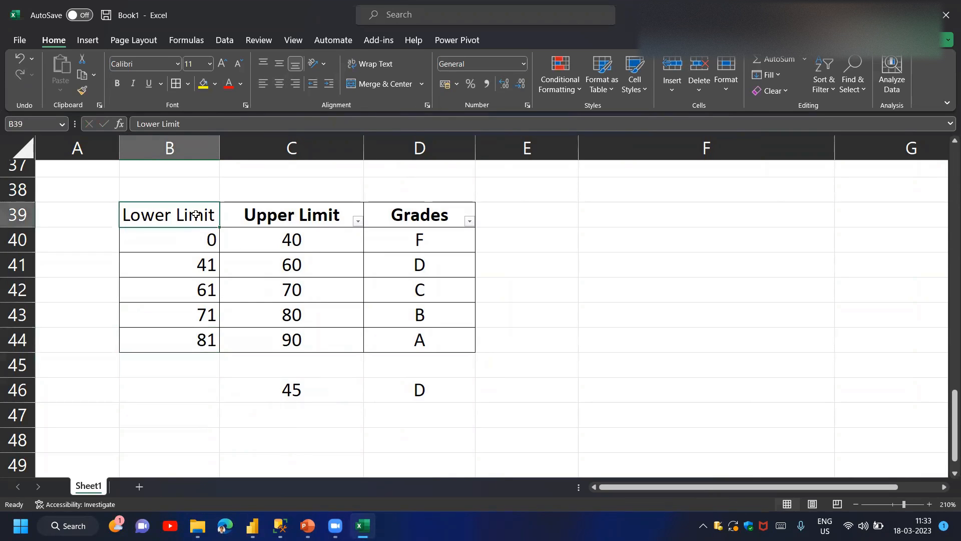
key("ctrl+b")
left_click(429, 328, "shift")
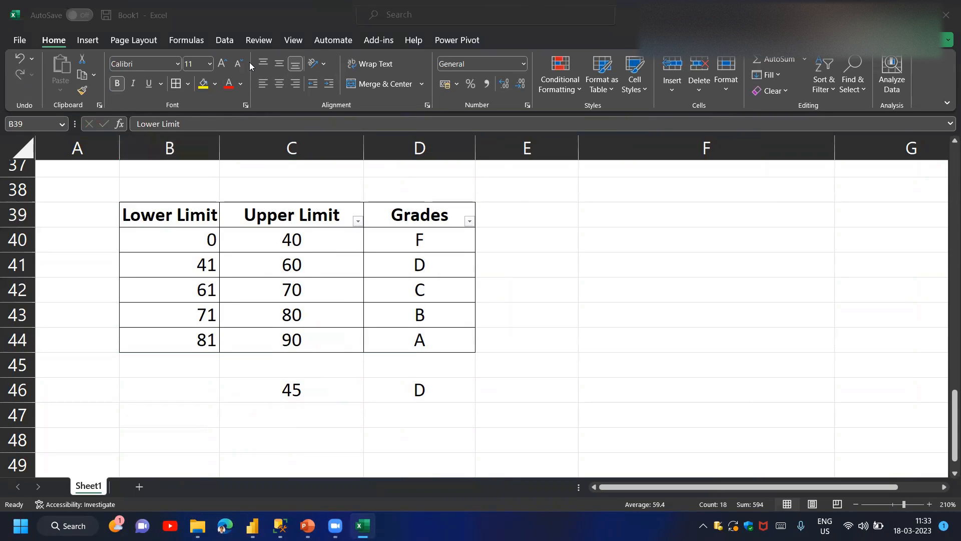
left_click(146, 25)
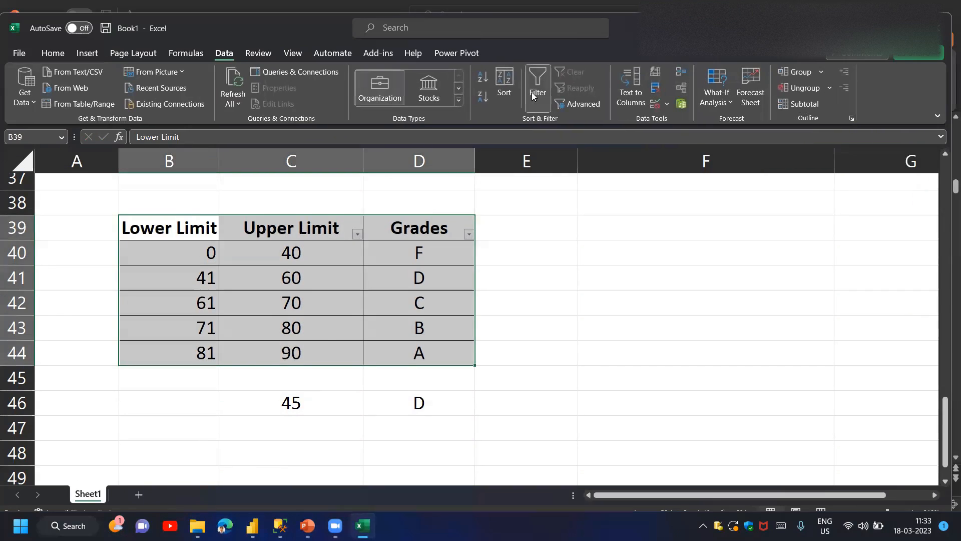
left_click(534, 96)
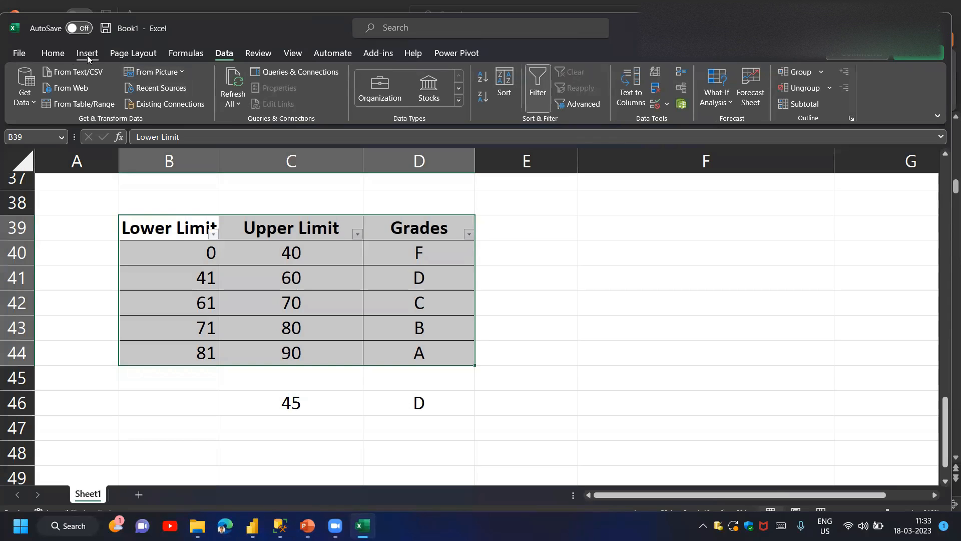
left_click(53, 53)
Fill the limit cells of the 41–60 row and the 71–80 row with yellow
left_click_drag(197, 235, 451, 365)
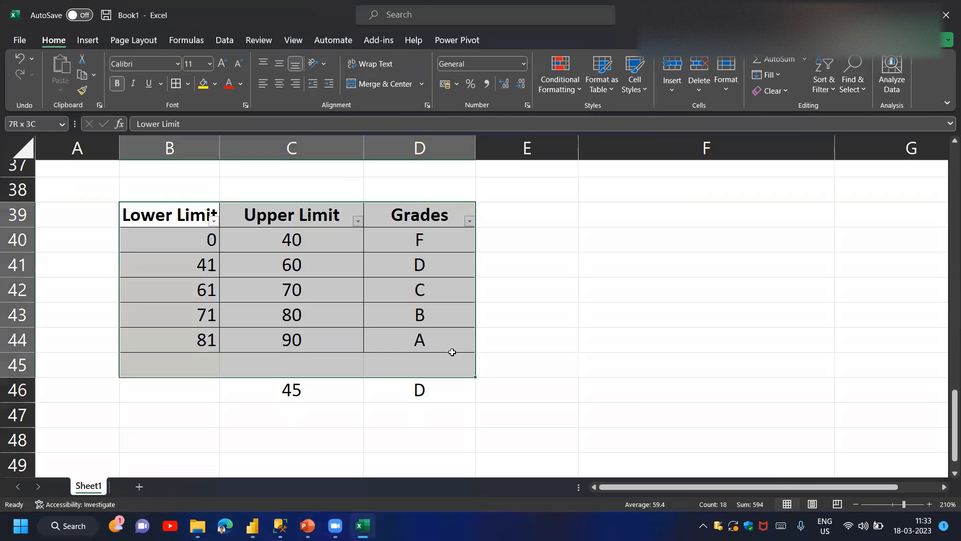
left_click(418, 331)
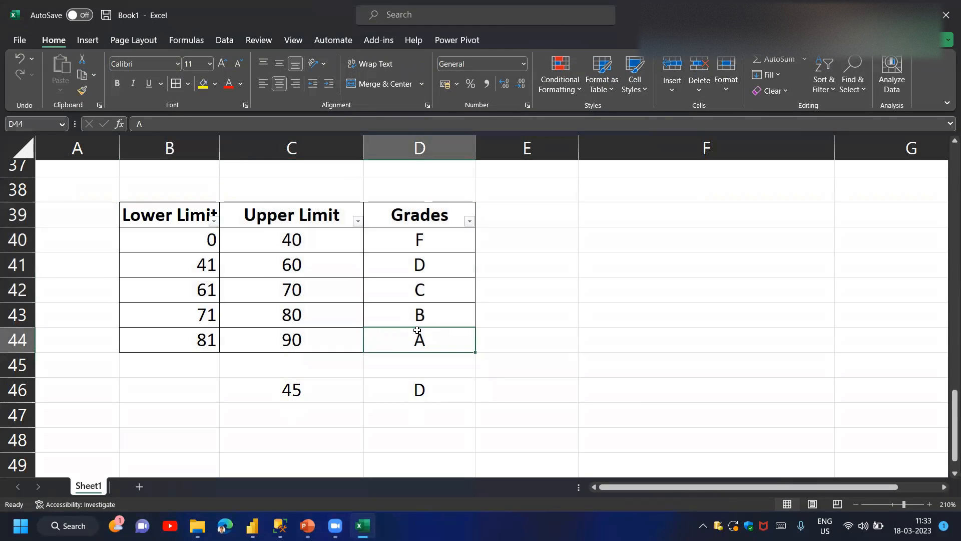
left_click(304, 383)
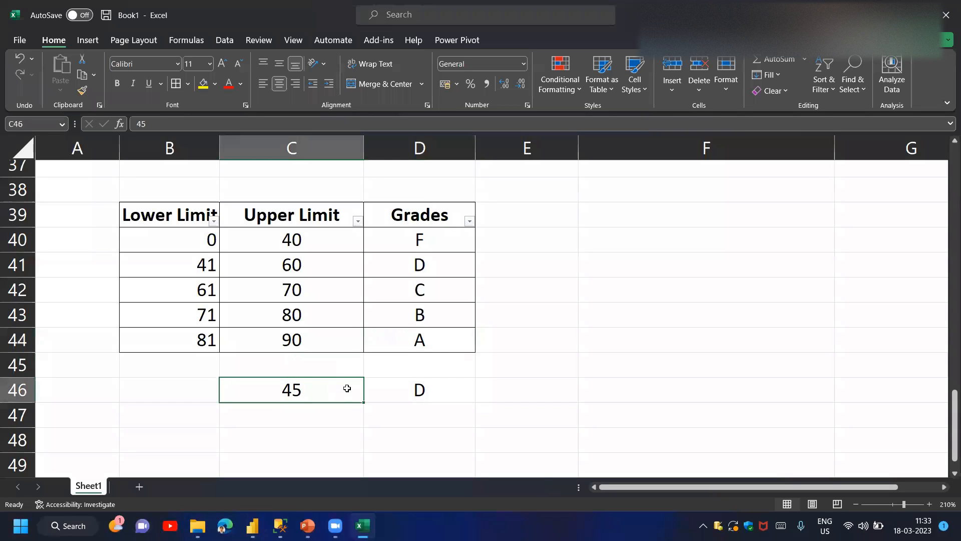
left_click_drag(211, 265, 280, 265)
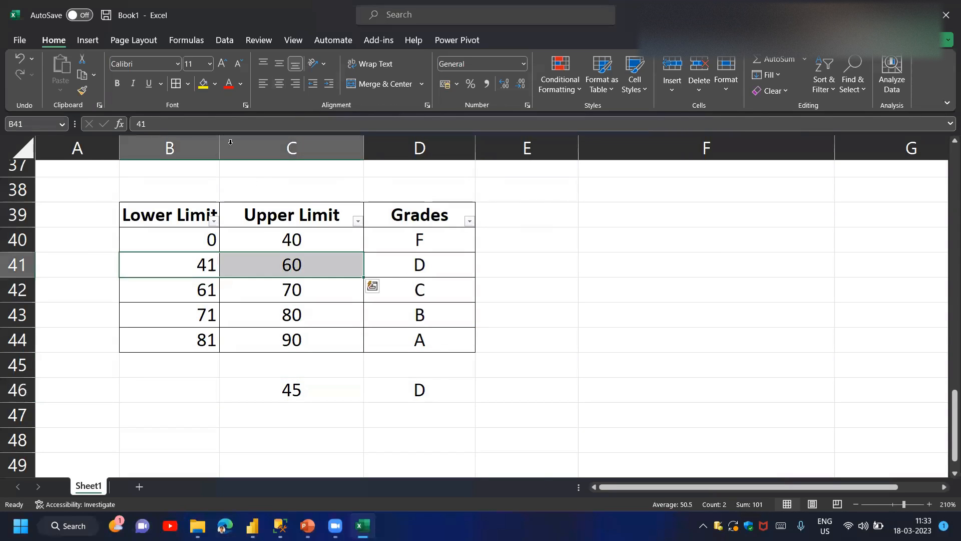
left_click(203, 83)
left_click(421, 388)
left_click_drag(232, 316, 296, 314)
left_click(203, 84)
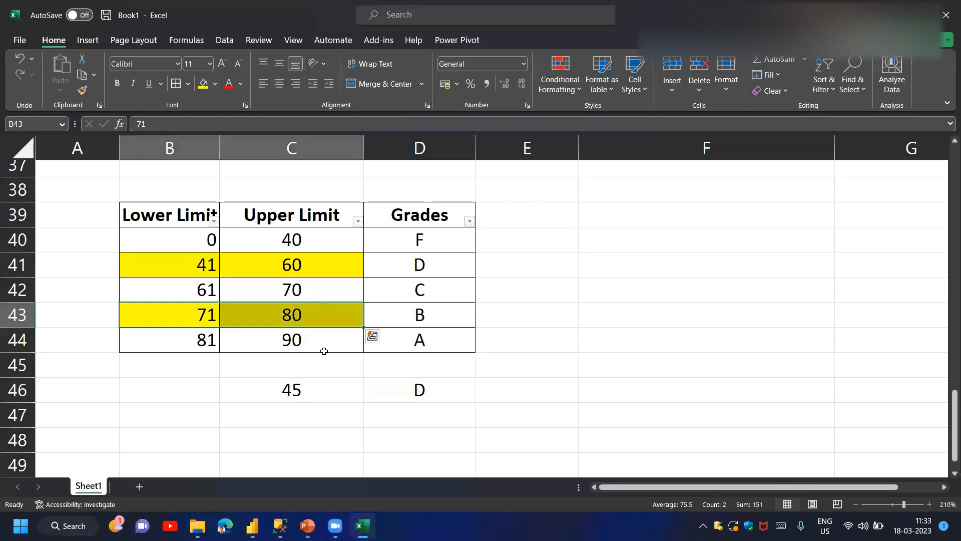
Enter the test mark 77 in C47 and grade B beside it in D47
left_click(342, 406)
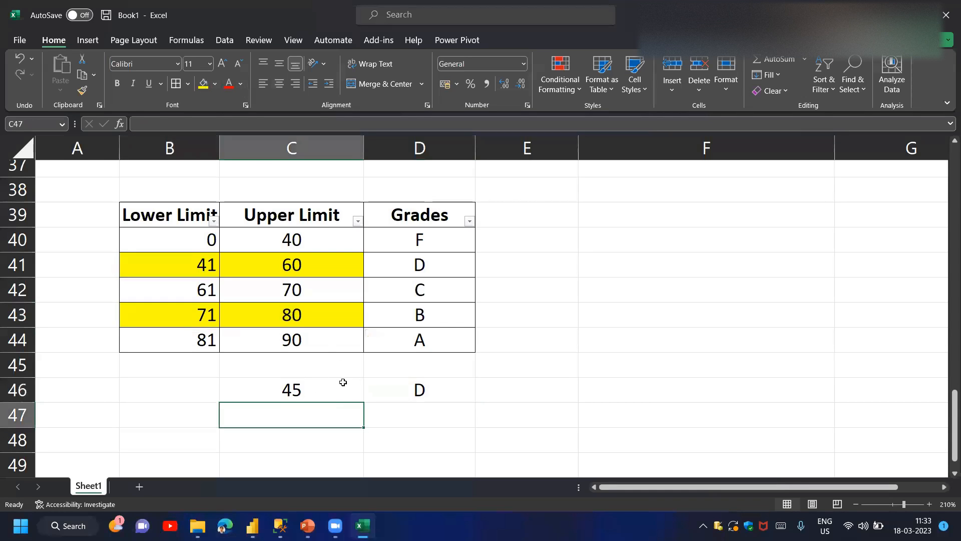
type("77")
left_click(420, 421)
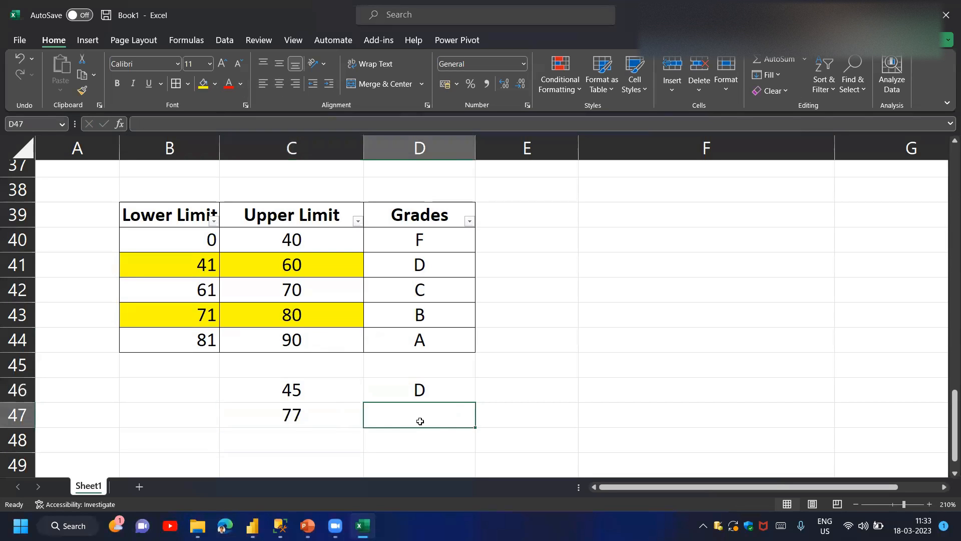
type("B")
left_click(420, 421)
Replace the test marks and grades in C46:D47 with the headings Marks of Students and Result in C46:D46
left_click_drag(184, 214, 467, 331)
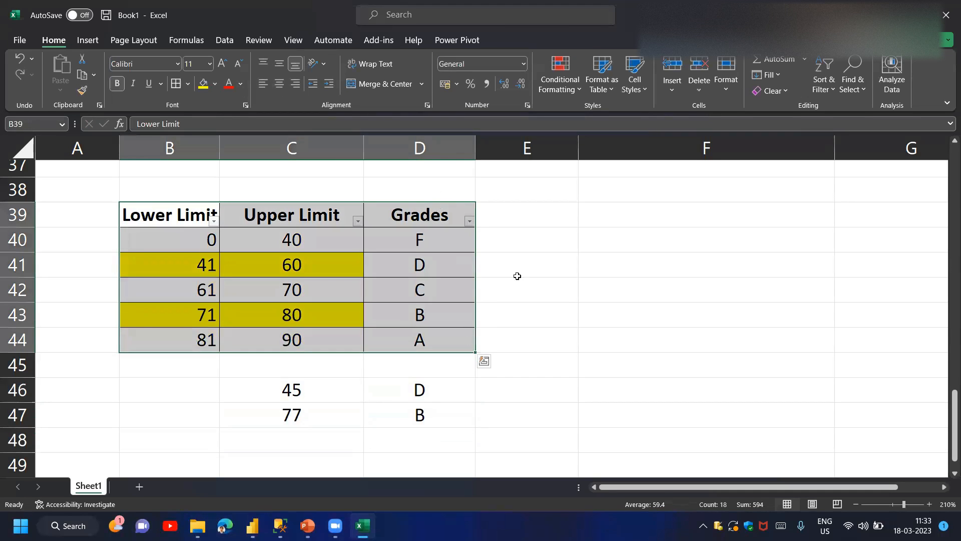
left_click_drag(313, 389, 408, 416)
key("Delete")
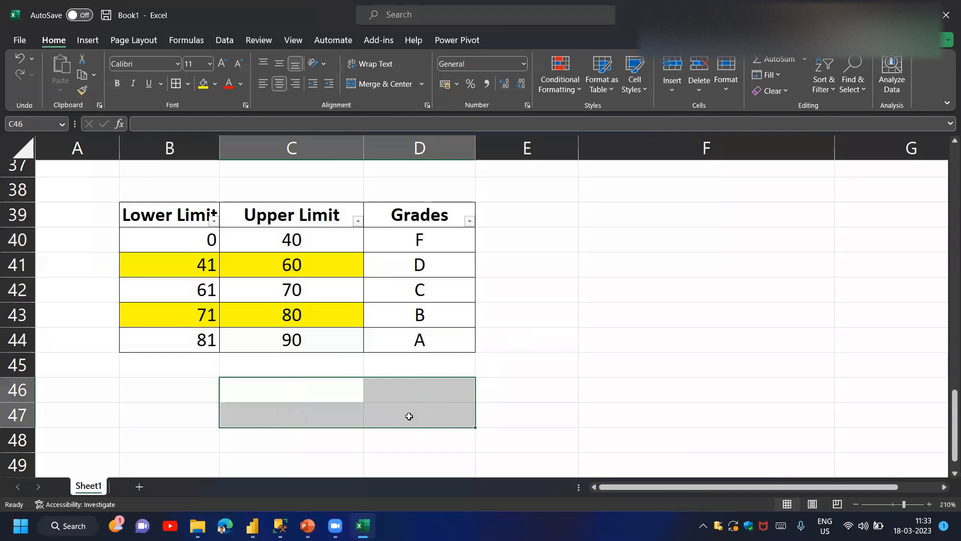
type("Marks of ")
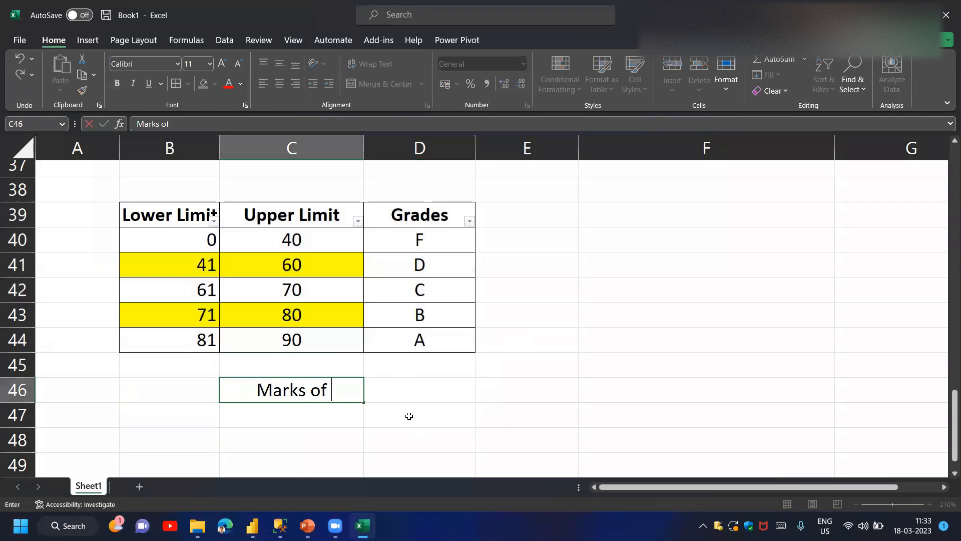
type("Students")
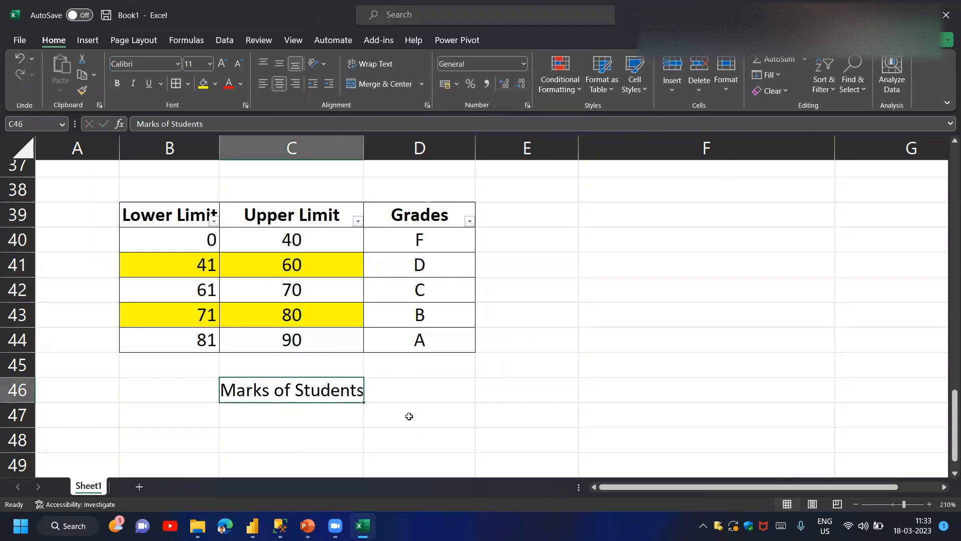
key("Tab")
type("Result")
key("Return")
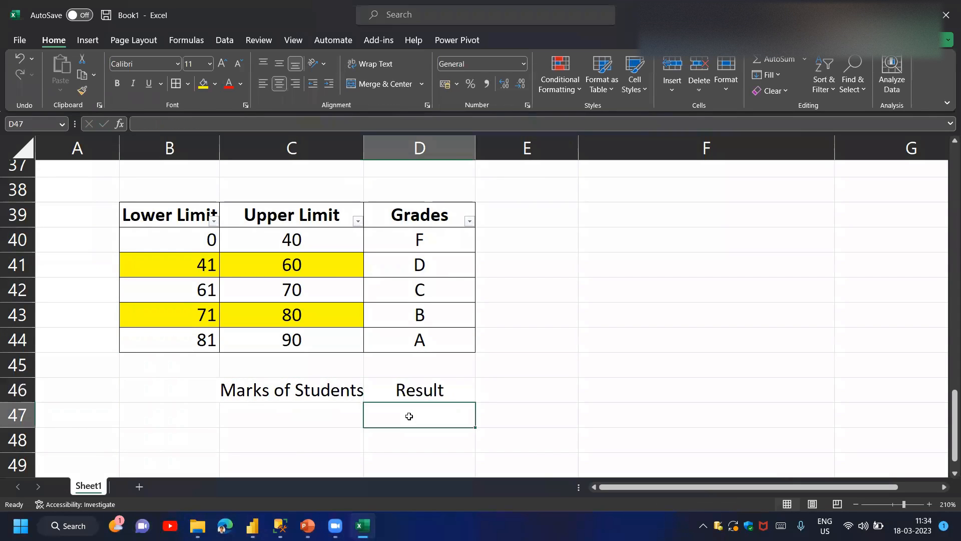
Bold the Marks of Students and Result headings and apply borders to C46:D52
key("Up")
key("Left")
key("shift+Right")
key("ctrl+b")
scroll(407, 412, "down", 2)
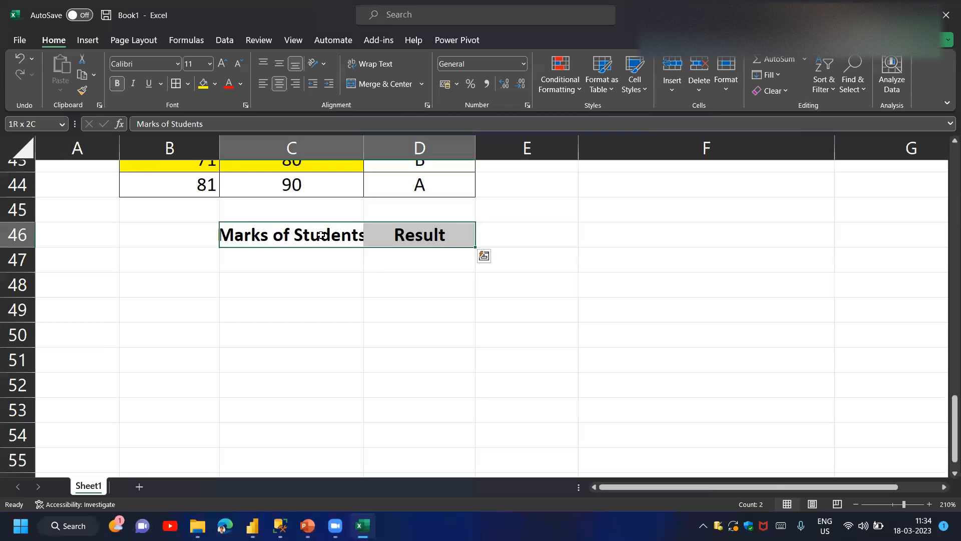
key("shift+Down")
key("shift+Down")
key("shift+Down")
key("shift+Down")
key("shift+Down")
key("shift+Down")
left_click(176, 84)
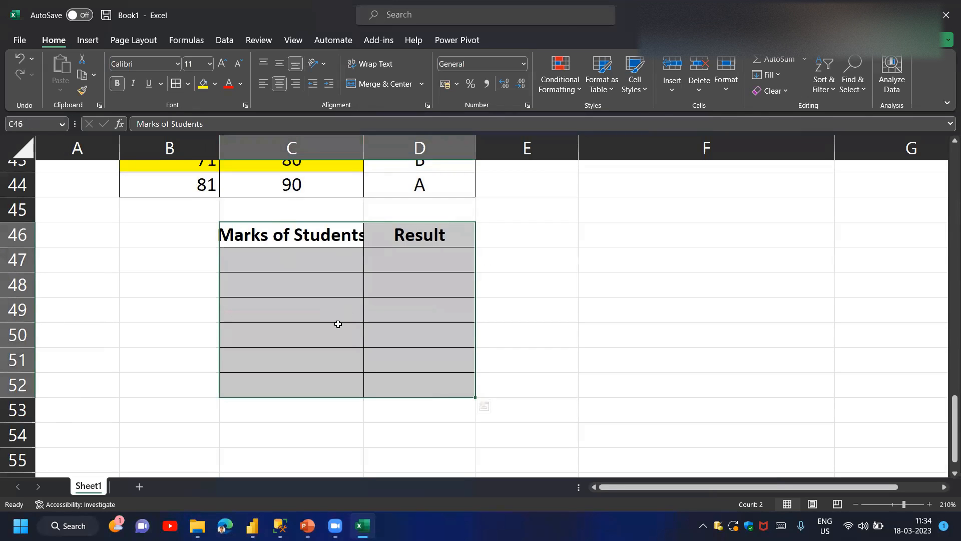
Enter the student marks 45, 97, 56, 87, 12 and 76 in C47:C52
scroll(338, 324, "up", 1)
left_click(328, 304)
type("45")
key("Return")
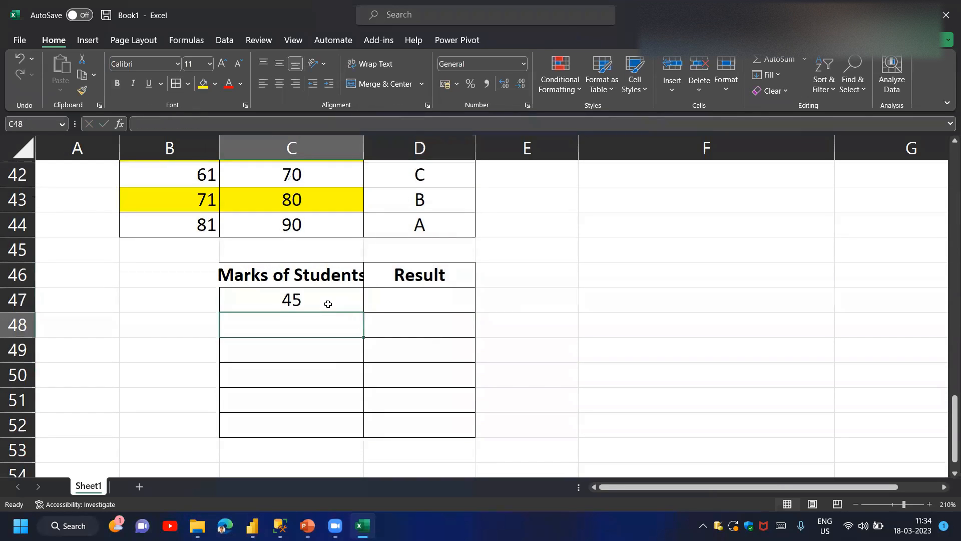
type("97")
key("Return")
type("56")
key("Return")
type("87")
key("Return")
type("12")
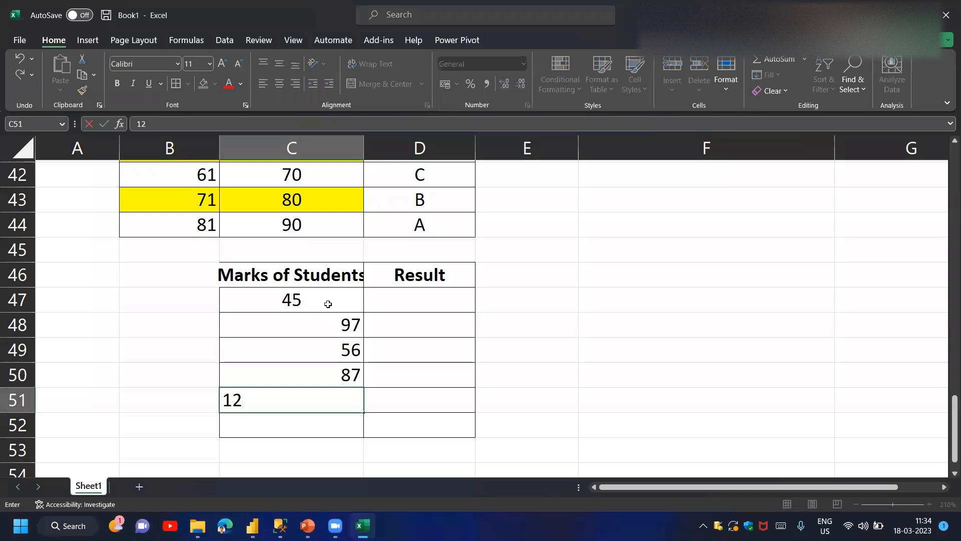
key("Return")
type("76")
key("Return")
Change the student mark in C48 to 78 and centre the marks in C47:C52
key("Up")
key("Up")
key("Up")
key("Up")
key("Up")
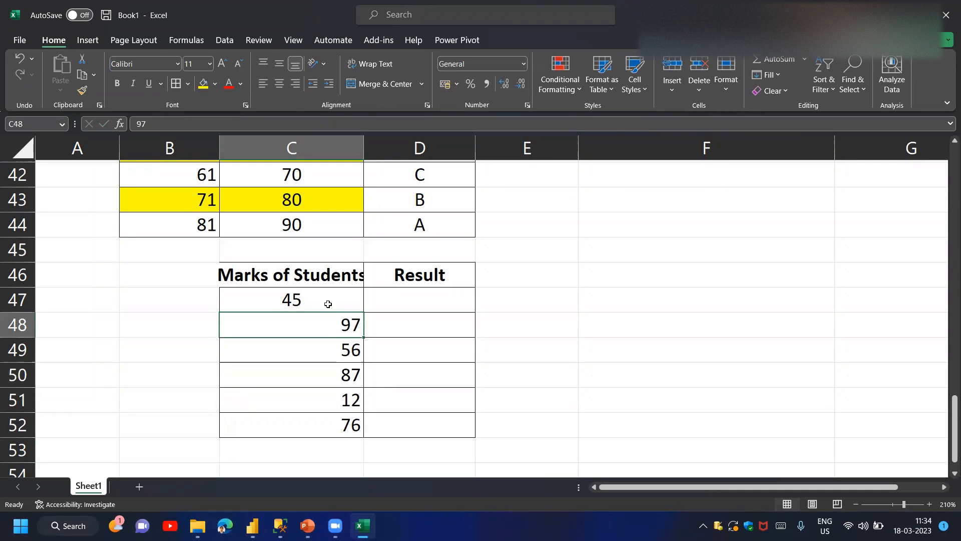
type("78")
key("Return")
left_click_drag(328, 304, 369, 434)
left_click(280, 88)
scroll(192, 188, "up", 1)
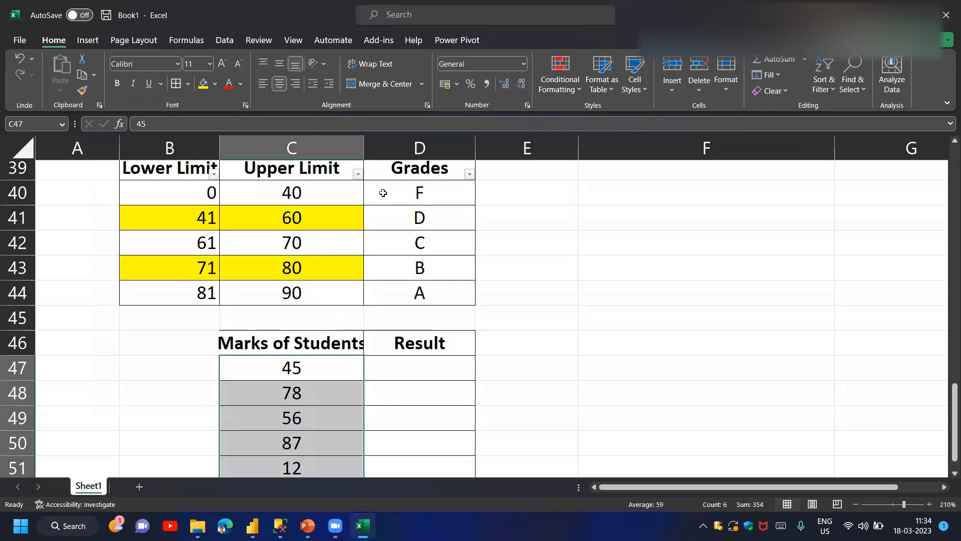
left_click_drag(382, 189, 406, 287)
scroll(507, 282, "down", 1)
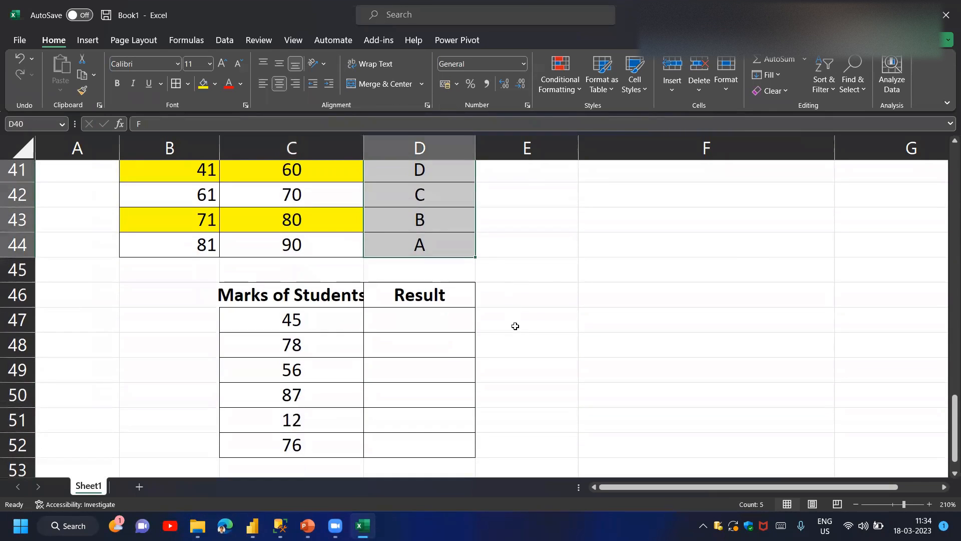
left_click(571, 328)
left_click(580, 328)
type("=IF(")
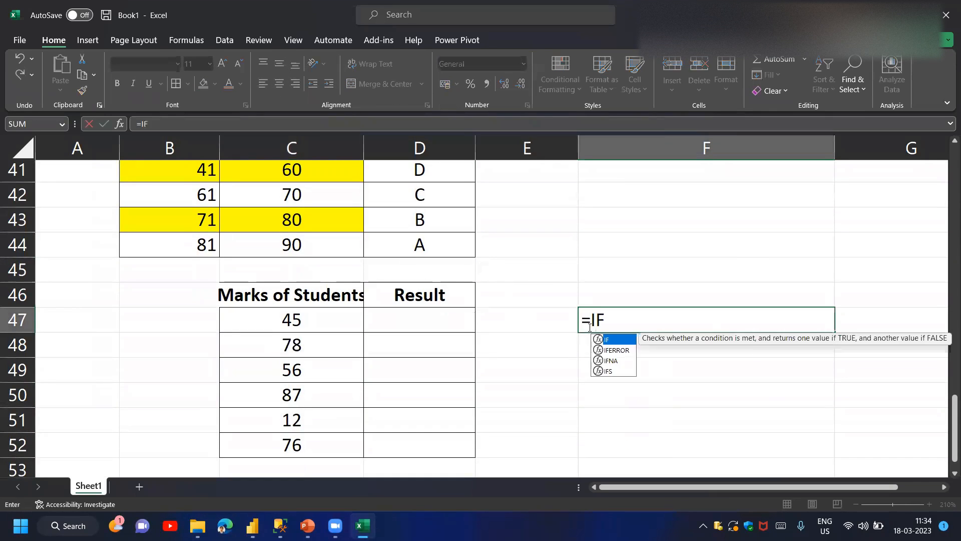
left_click(320, 328)
type(">40")
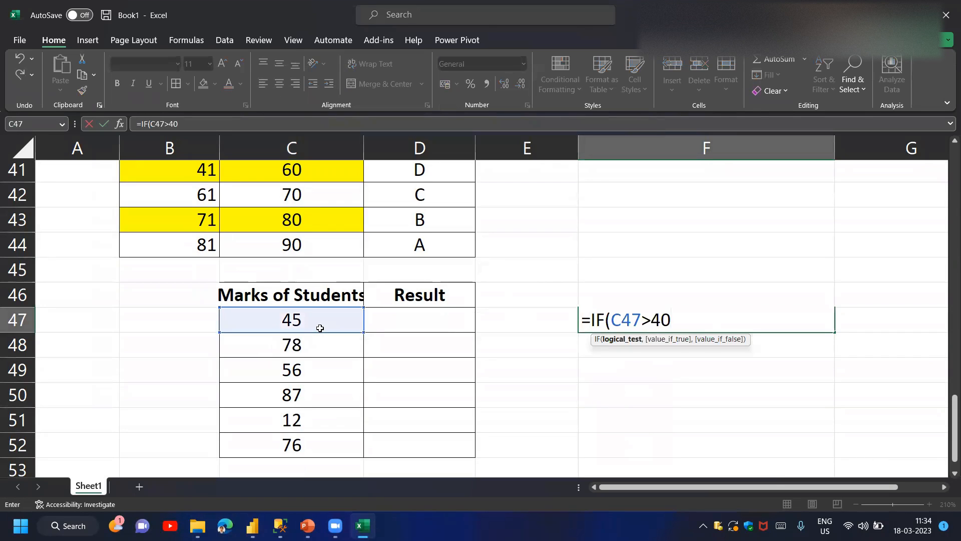
key("BackSpace")
key("BackSpace")
key("BackSpace")
key("BackSpace")
key("BackSpace")
key("BackSpace")
key("BackSpace")
key("BackSpace")
key("BackSpace")
key("BackSpace")
key("Escape")
Enter the note "10 IF conditions" in F47 beside the student marks
type("10")
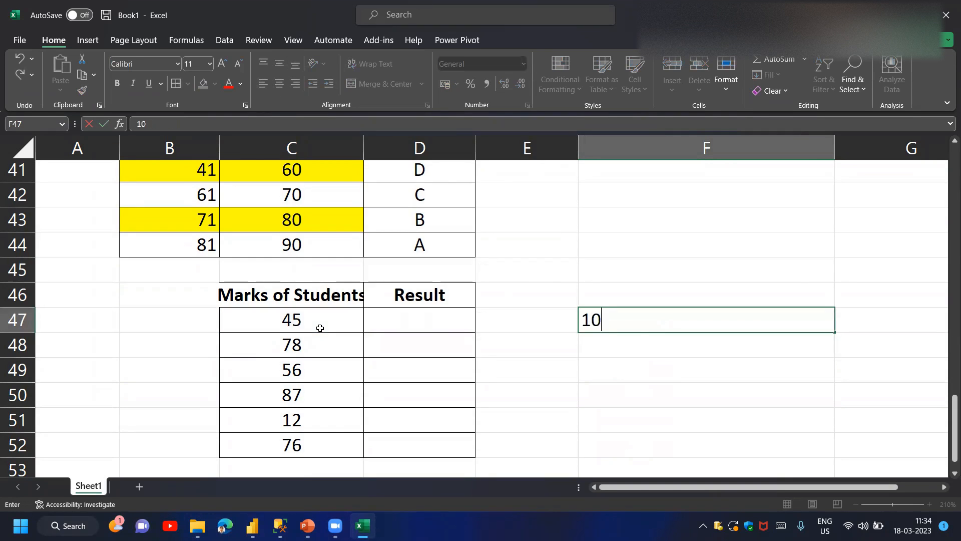
type(" IF conditions")
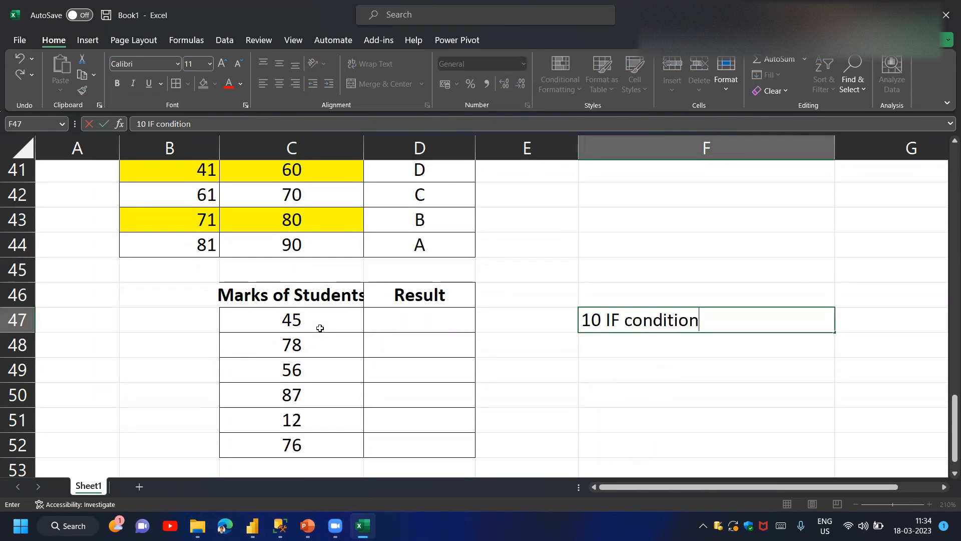
key("Return")
Start a VLOOKUP formula in D47 with the student mark in C47 as the lookup value
key("Up")
key("Left")
key("Left")
type("=VLo")
key("BackSpace")
key("BackSpace")
type("Lo")
key("Tab")
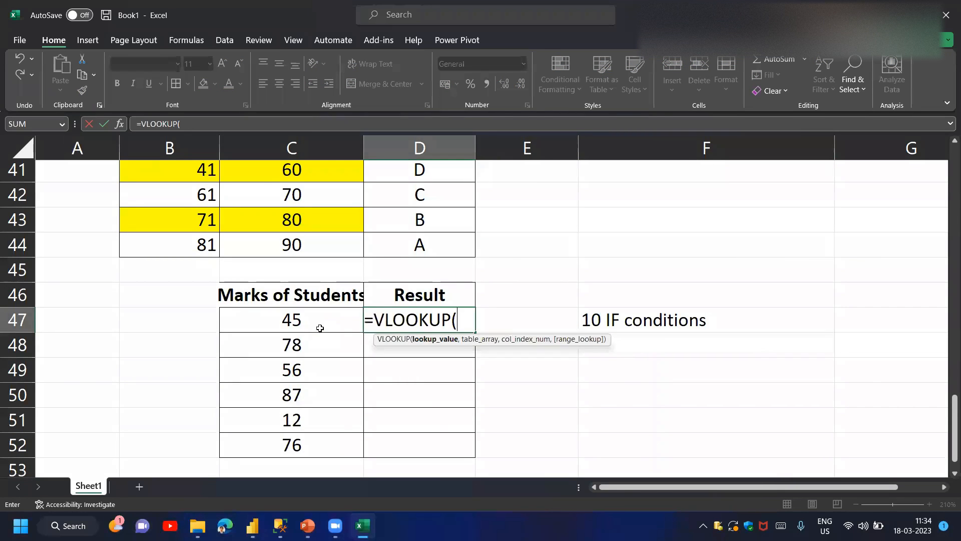
left_click(314, 320)
type(",")
Complete the D47 VLOOKUP with table array $C$40:$D$44, column index 2 and TRUE for approximate match
scroll(314, 321, "up", 2)
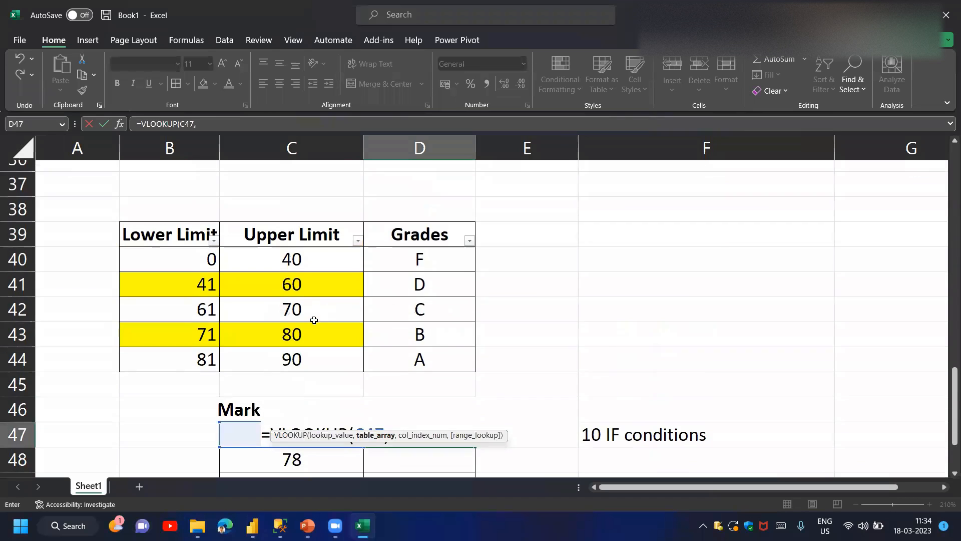
left_click_drag(278, 265, 423, 365)
key("F4")
type(",")
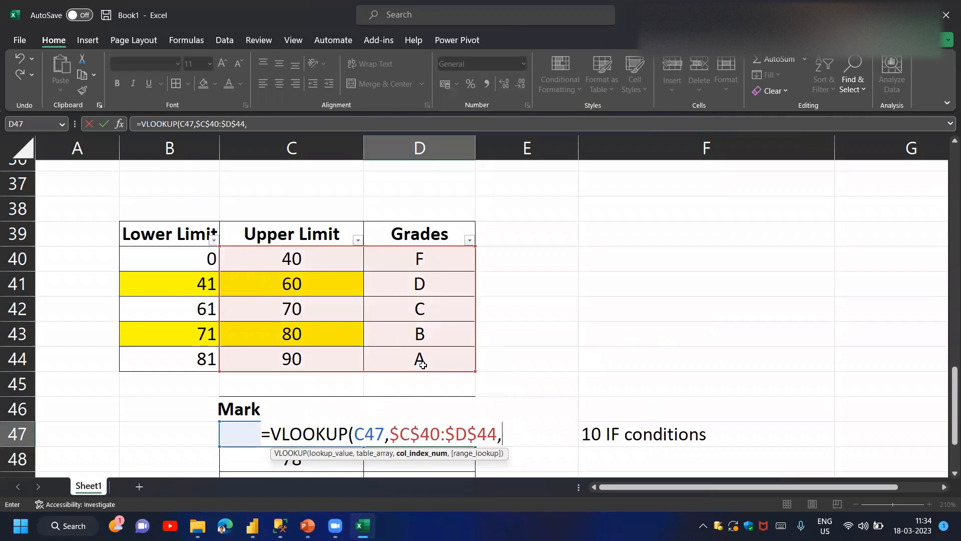
type("2,")
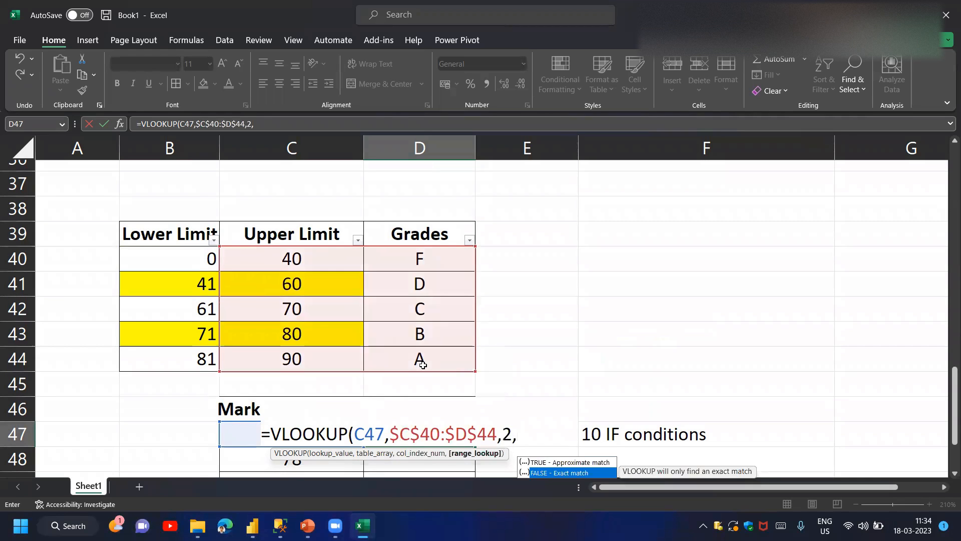
scroll(423, 365, "down", 2)
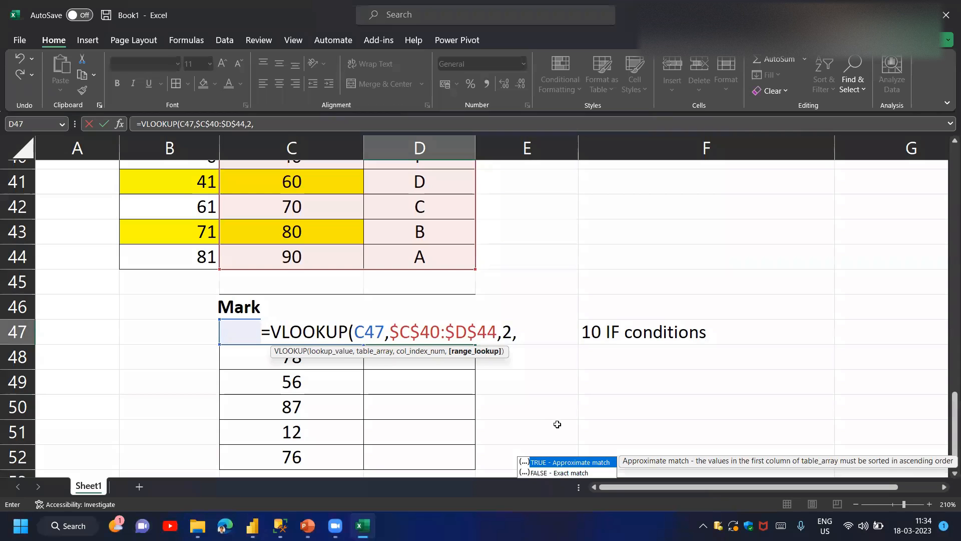
key("Tab")
type(")")
key("Return")
key("Up")
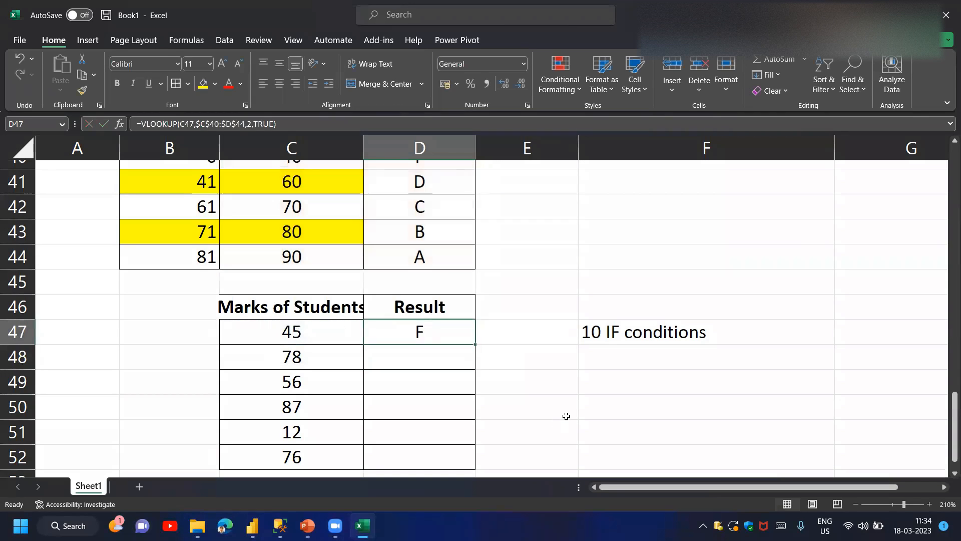
Copy the VLOOKUP formula from D47 down through D52
key("ctrl+c")
key("shift+Down")
key("shift+Down")
key("shift+Down")
key("shift+Down")
key("shift+Down")
key("ctrl+v")
key("Escape")
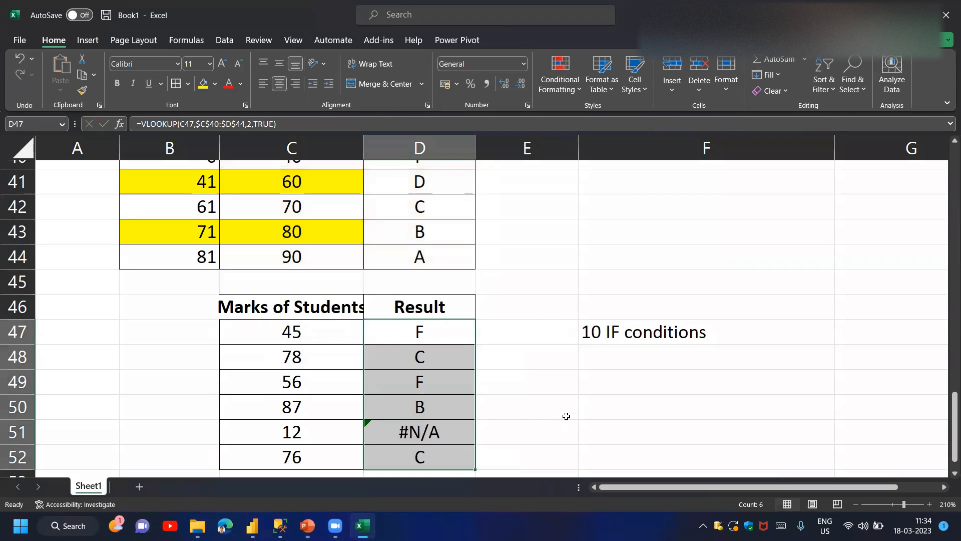
Review the VLOOKUP formula in D47 and its lookup range against the grading table
left_click(444, 335)
scroll(445, 336, "up", 1)
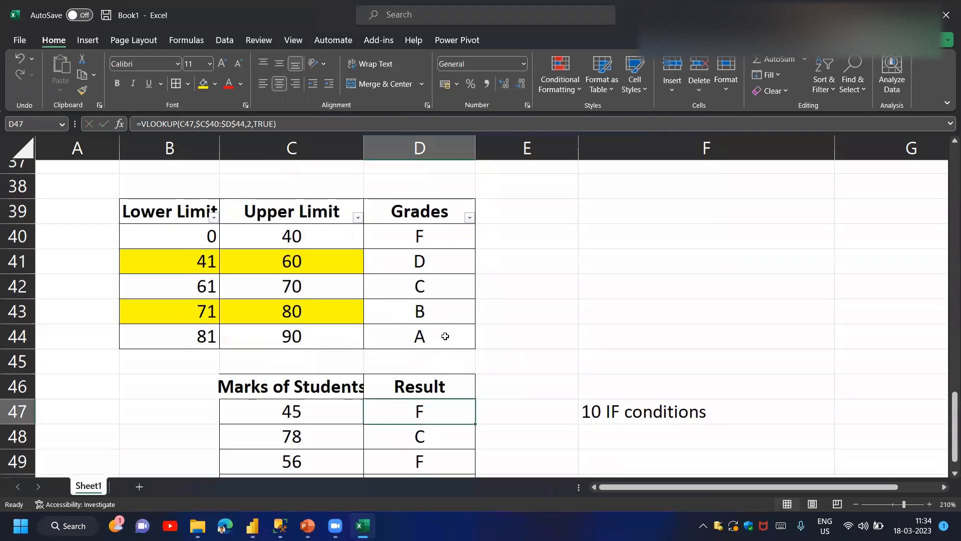
scroll(445, 335, "down", 1)
double_click(445, 335)
scroll(369, 332, "up", 2)
scroll(370, 332, "down", 1)
scroll(370, 331, "down", 1)
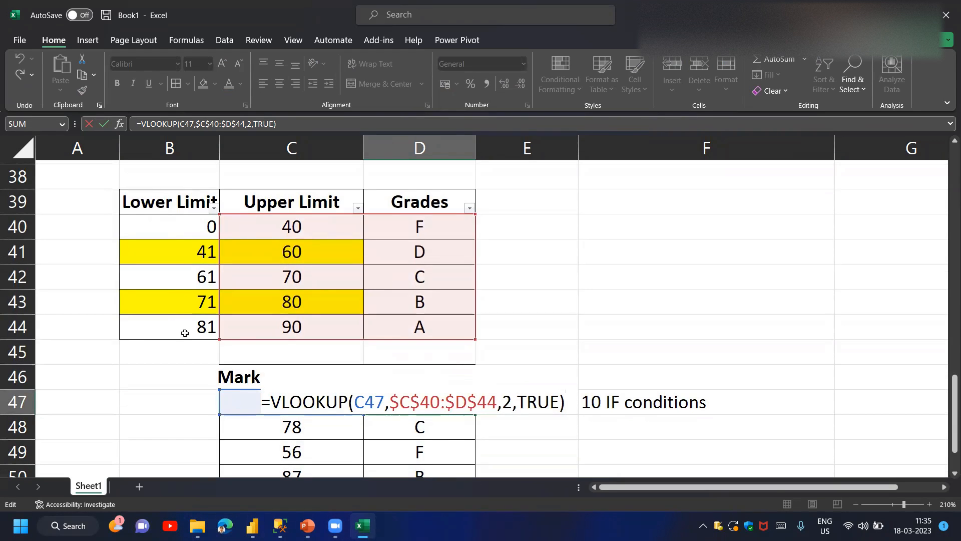
key("Return")
key("Up")
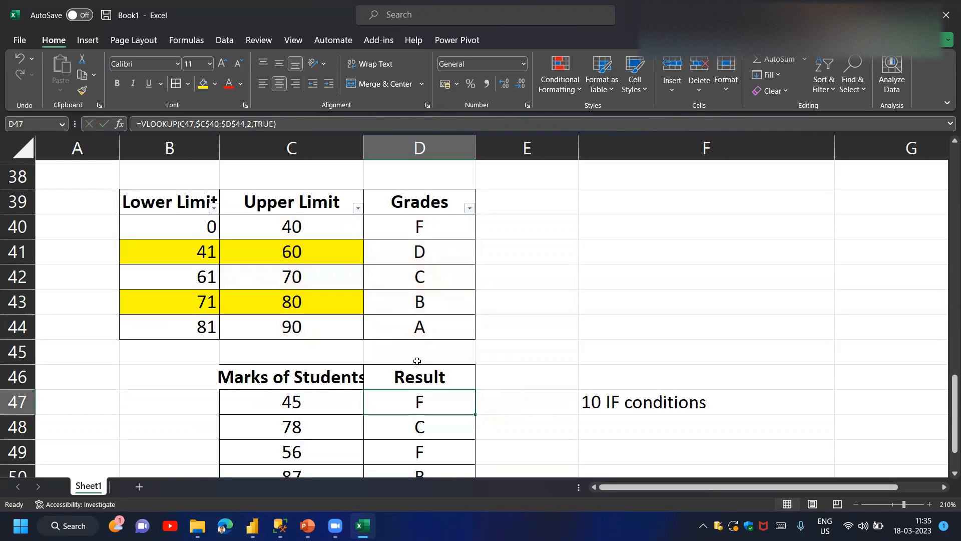
Replace the D47 formula with an XLOOKUP of C47, using lookup array B40:B44 and return array D40:D44
key("Delete")
type("=XLOOKUP(")
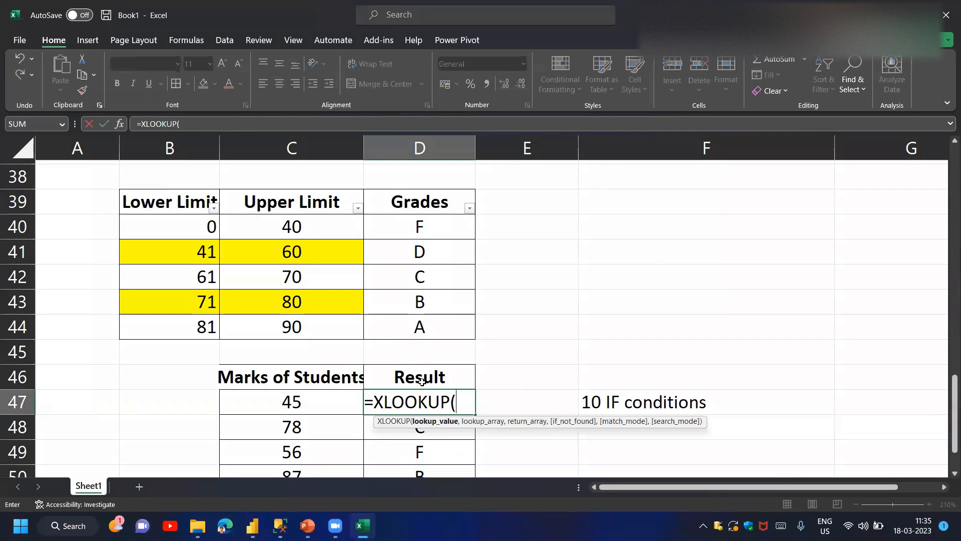
key("Left")
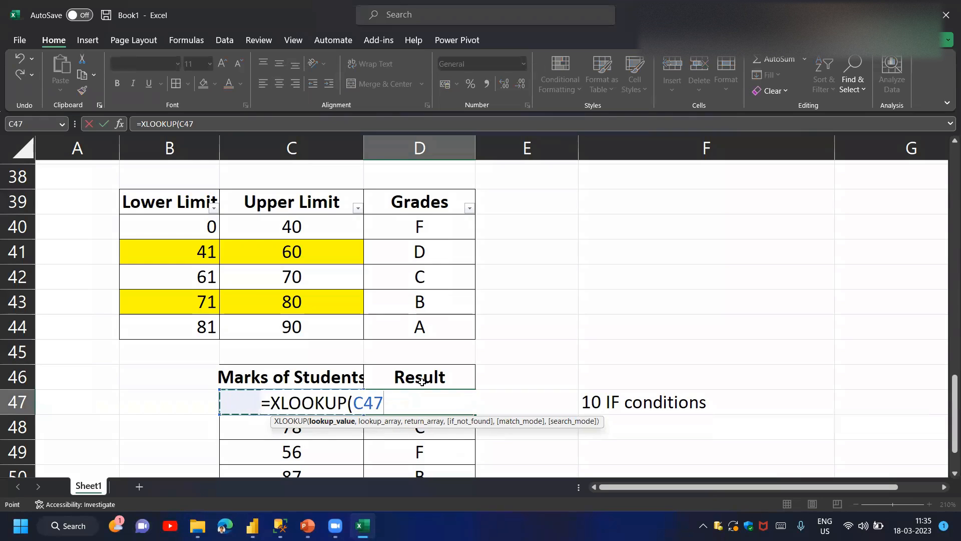
type(",")
left_click_drag(186, 227, 196, 326)
type(",")
left_click_drag(391, 228, 401, 326)
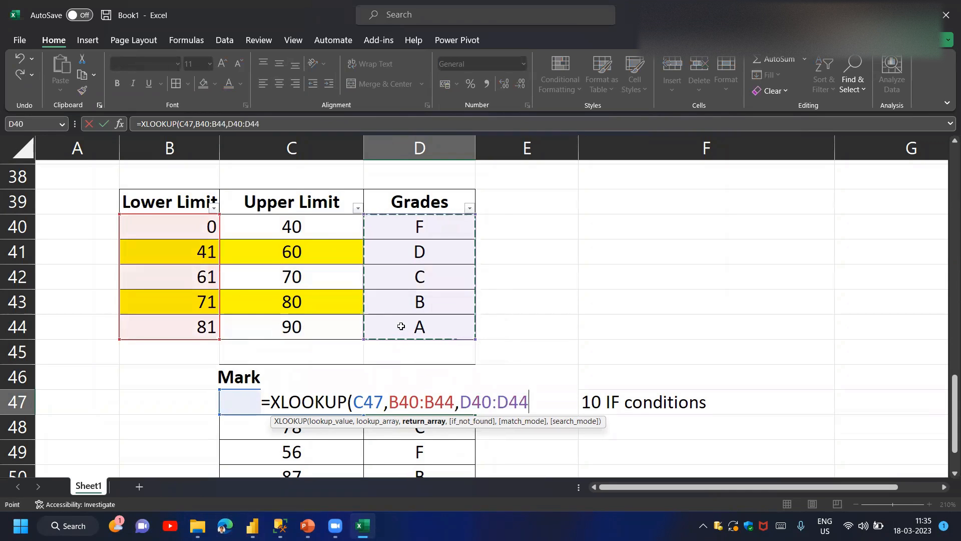
Make both XLOOKUP ranges absolute and finish the formula with an empty if_not_found argument and match mode -1
left_click(413, 402)
key("F4")
left_click(468, 401)
key("F4")
left_click(511, 400)
key("F4")
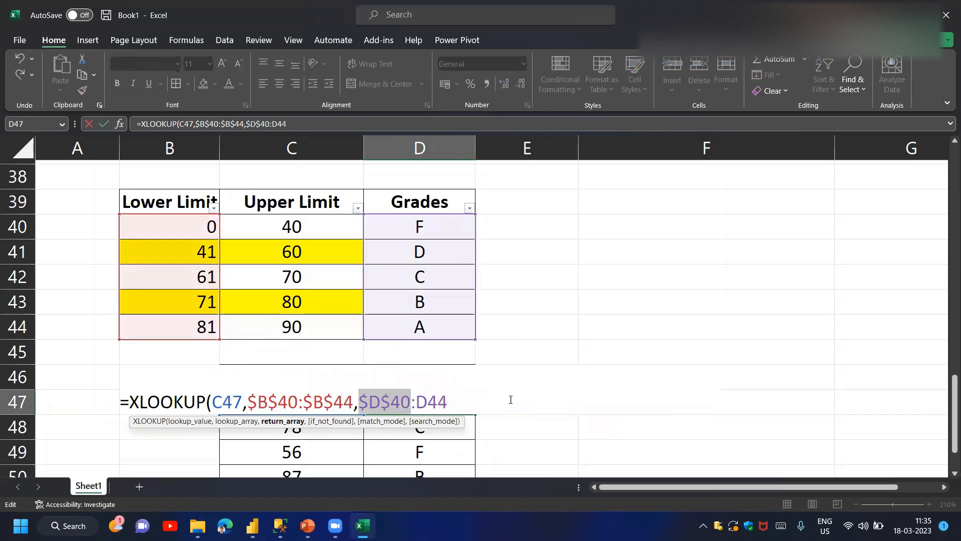
left_click(472, 400)
key("F4")
type(",")
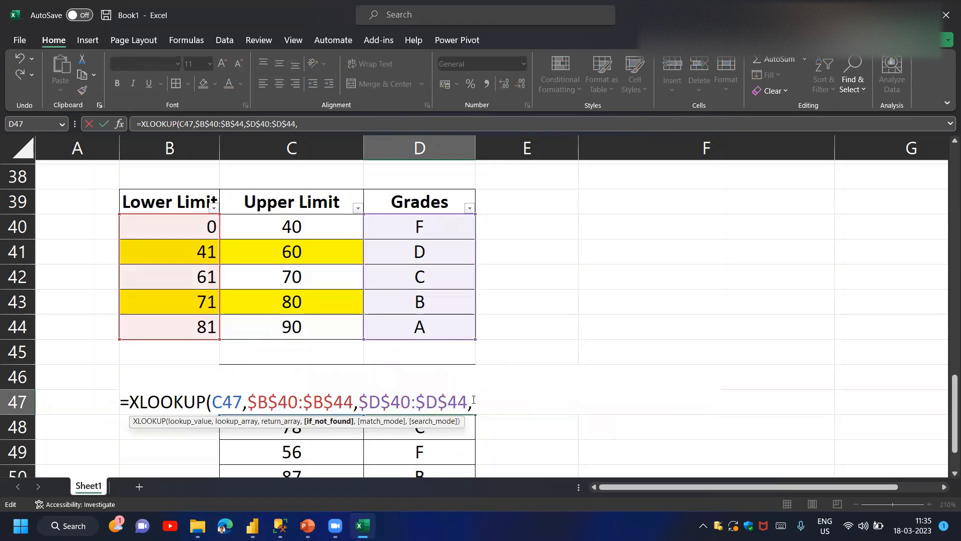
type(",")
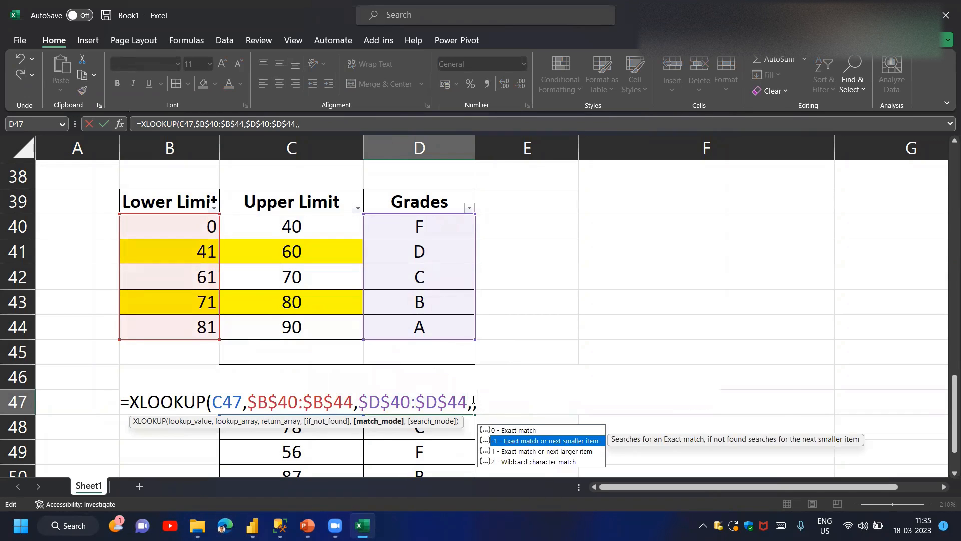
type("-1)")
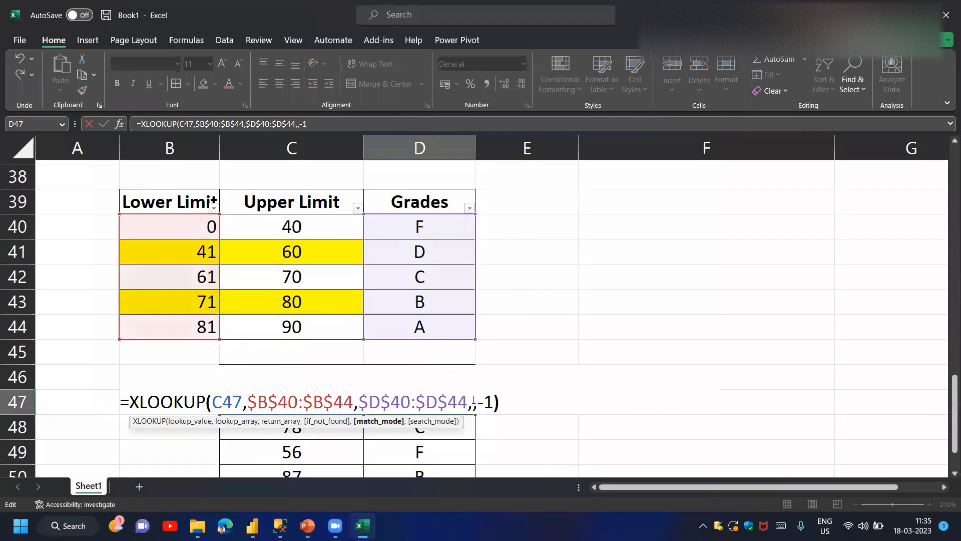
key("ctrl+Return")
Copy the XLOOKUP formula from D47 down through D52 for the remaining students
key("ctrl+c")
key("shift+Down")
key("shift+Down")
key("shift+Down")
key("shift+Down")
key("shift+Down")
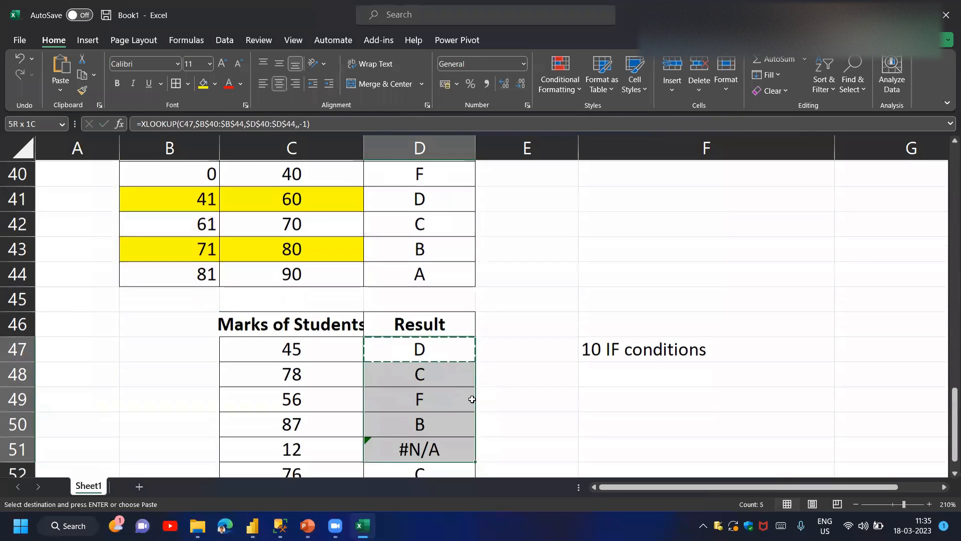
key("Return")
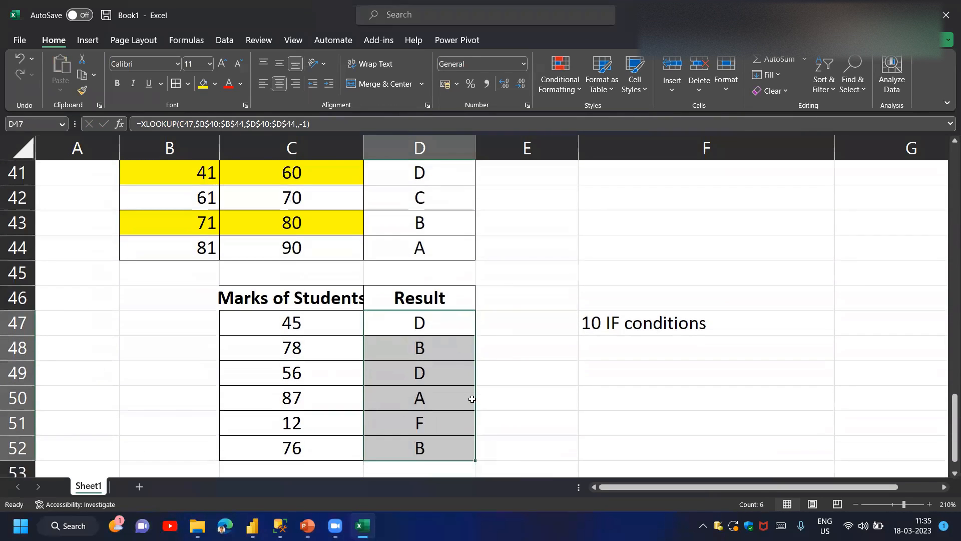
Compare the grades in the Result column with the limits in the grading table
left_click(396, 323)
scroll(396, 324, "up", 1)
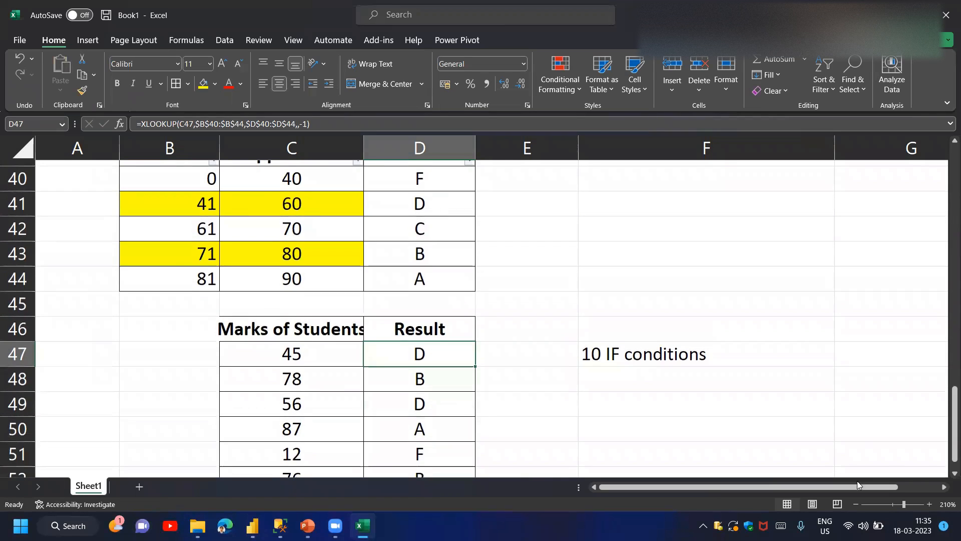
left_click(855, 504)
left_click(412, 396)
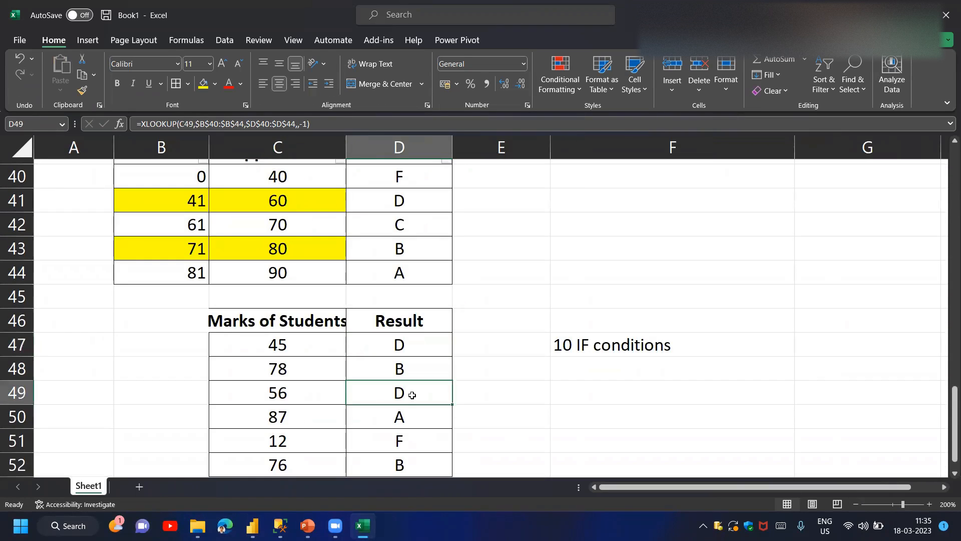
left_click(400, 415)
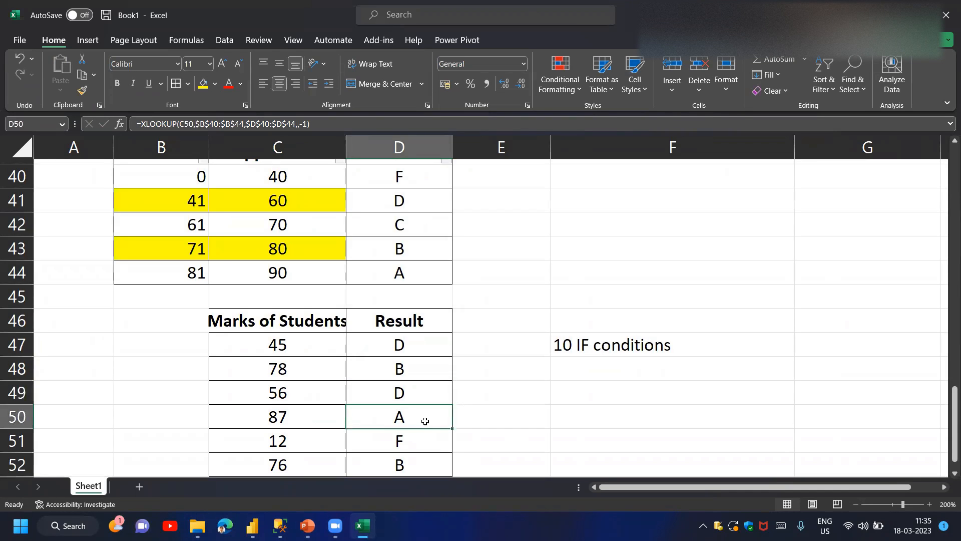
left_click_drag(195, 272, 420, 272)
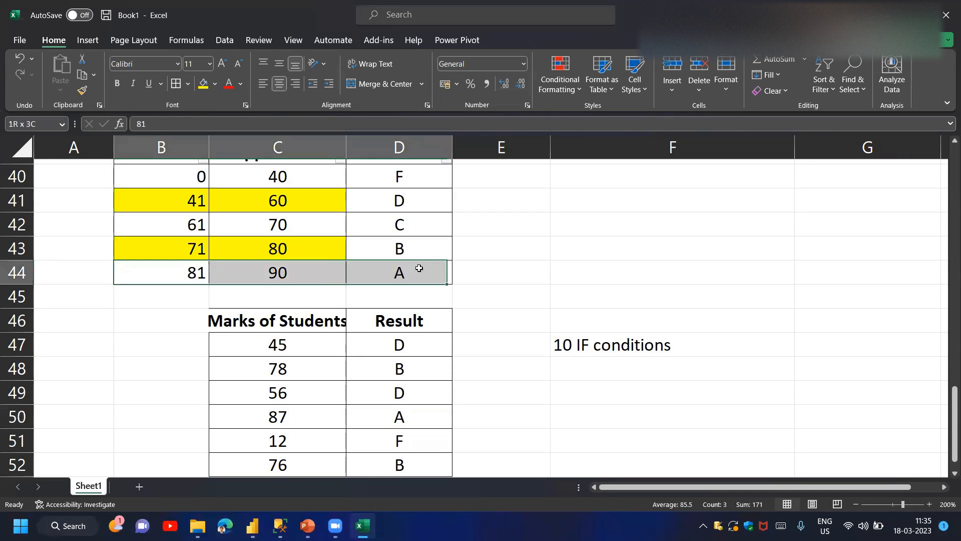
left_click(388, 436)
left_click(390, 463)
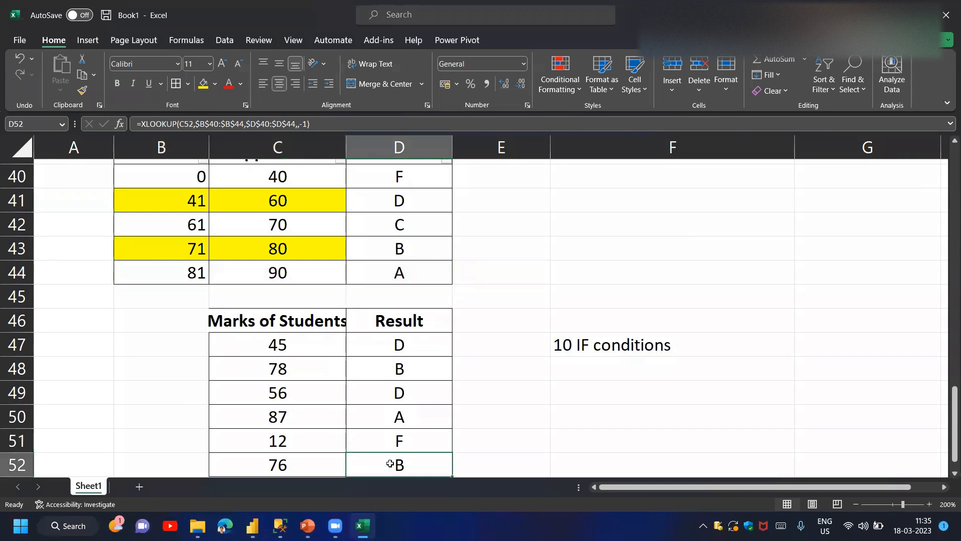
Examine the arguments of the XLOOKUP formula in D47 alongside the IF conditions note
left_click(399, 344)
key("F2")
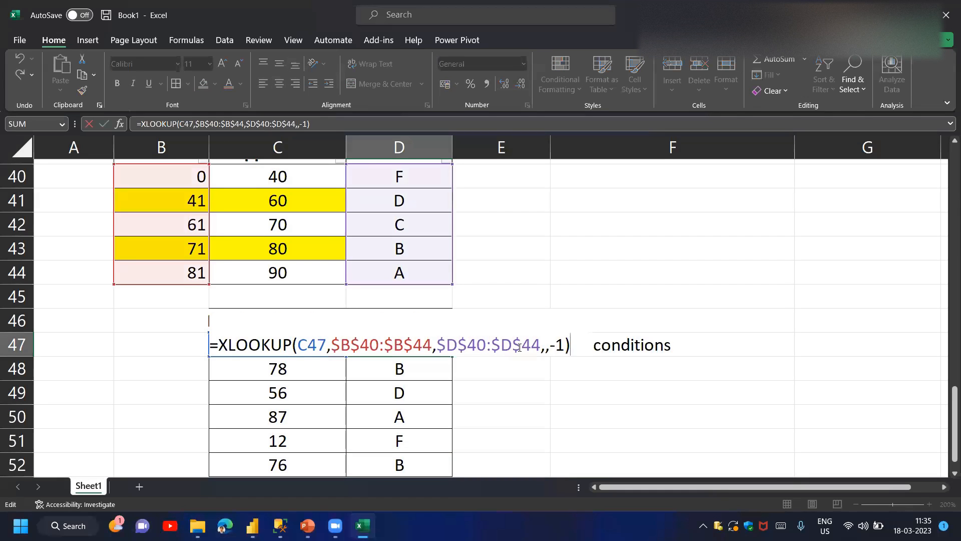
key("Escape")
left_click(518, 345)
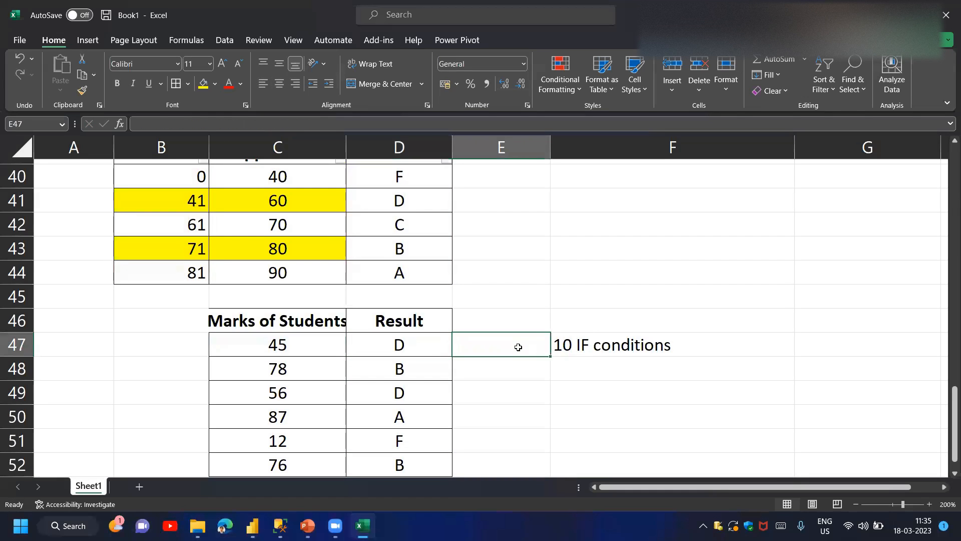
left_click(424, 339)
scroll(426, 337, "up", 1)
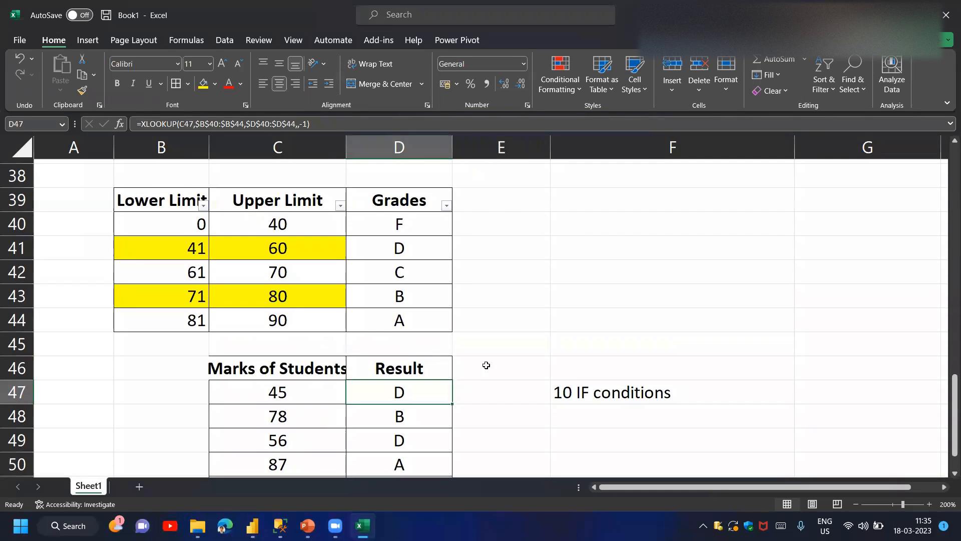
left_click(596, 386)
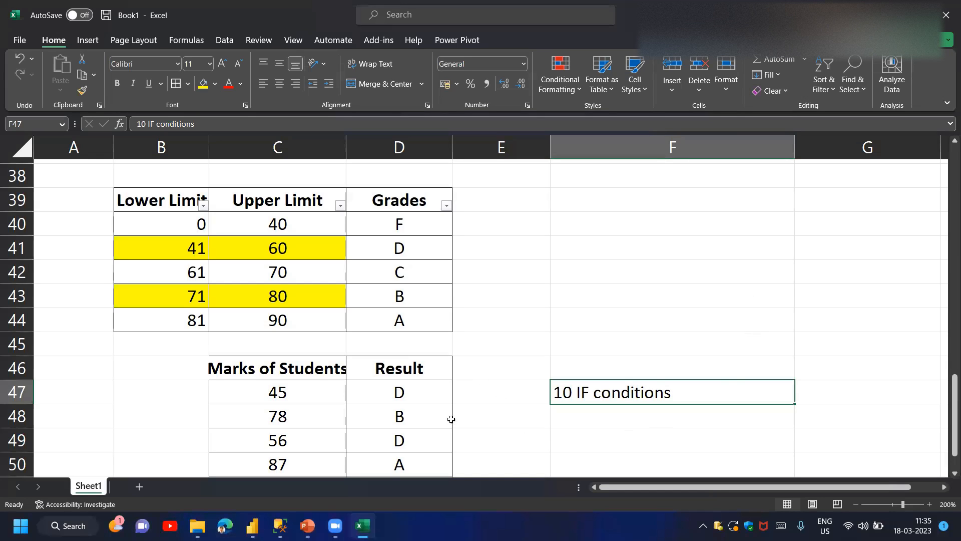
left_click(403, 391)
double_click(402, 391)
left_click_drag(221, 392, 571, 390)
key("Return")
key("Up")
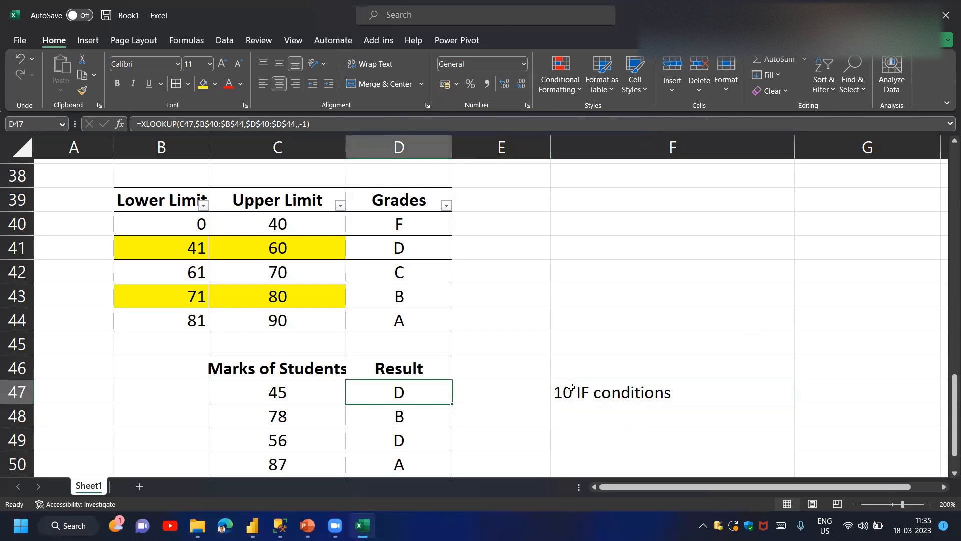
Enter the note "LOOKUP" in F48 below the IF conditions note
scroll(571, 391, "down", 1)
left_click(574, 320)
type("L")
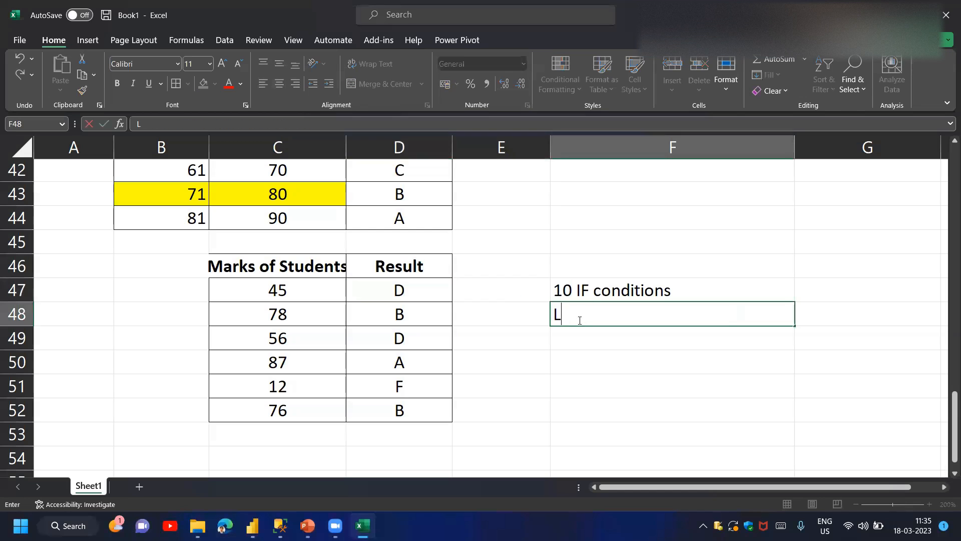
type("OOKUP")
key("ctrl+Return")
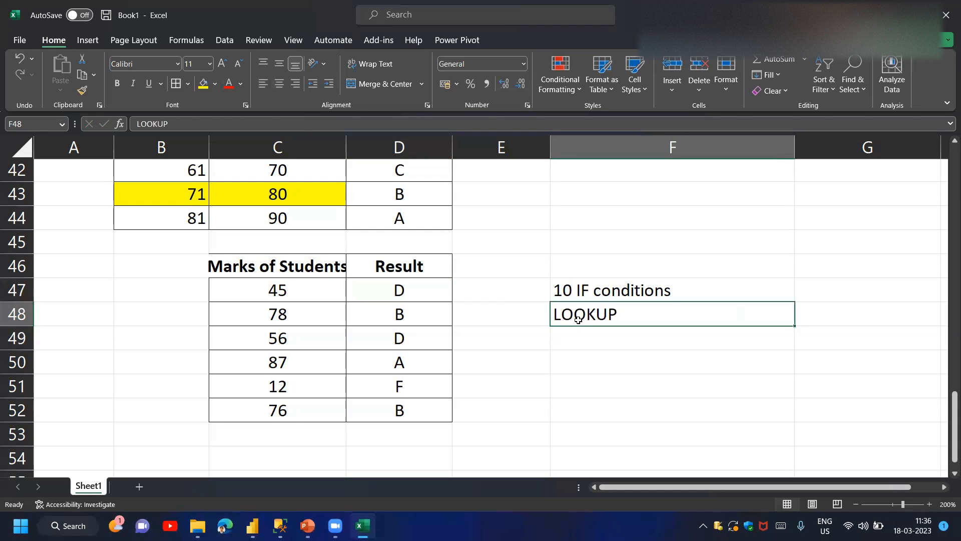
Compare the upper limits in C40:C44 with the first student's mark in C47
scroll(578, 320, "up", 3)
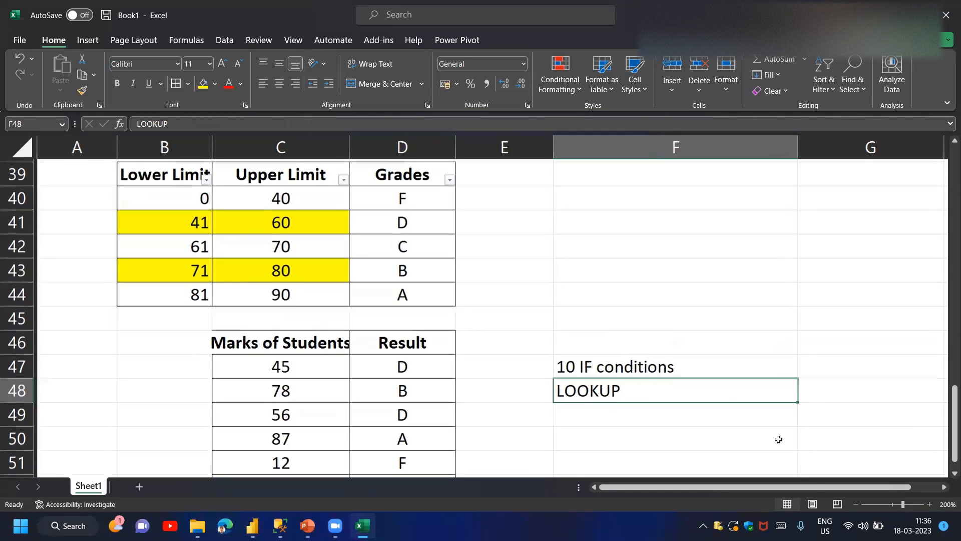
scroll(381, 330, "down", 2, "ctrl")
scroll(381, 329, "down", 1)
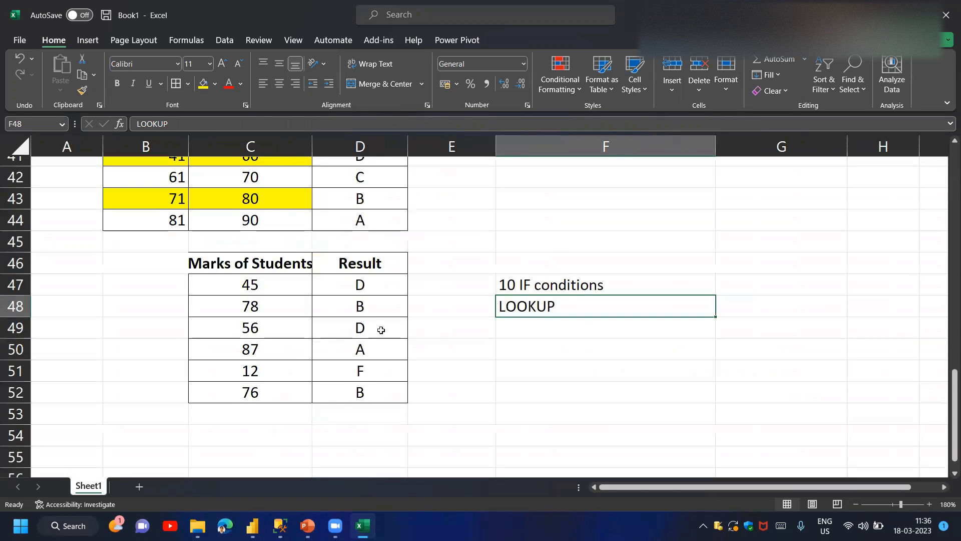
scroll(381, 330, "up", 2)
left_click_drag(255, 178, 253, 262)
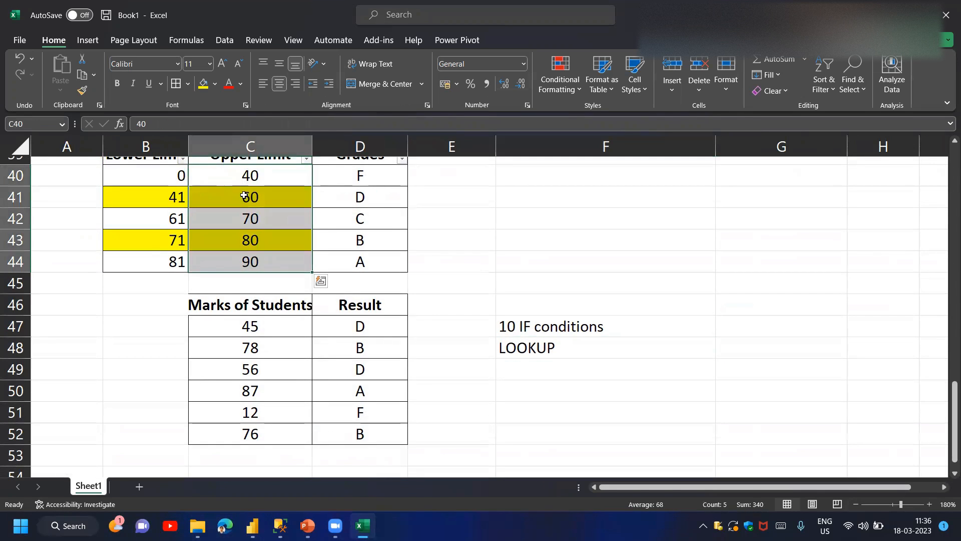
left_click(258, 327)
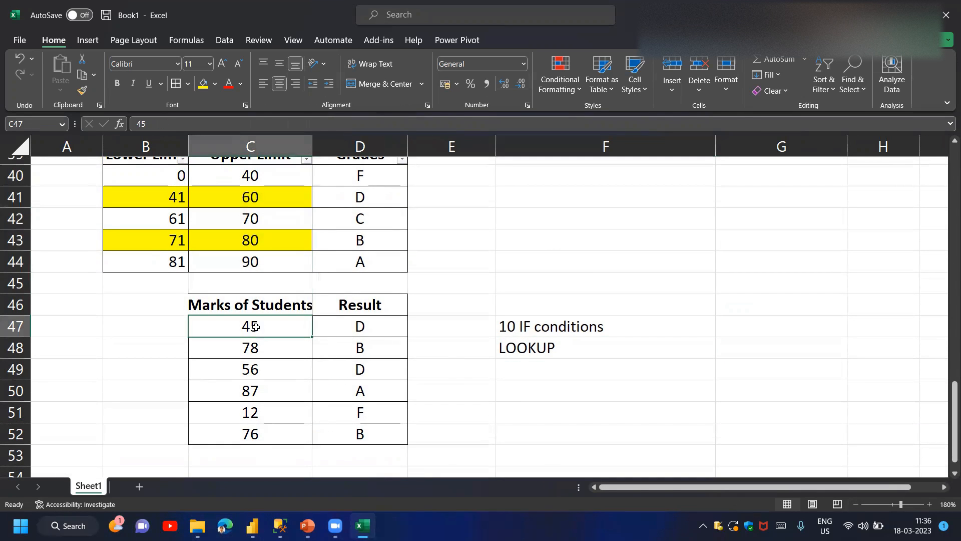
Compare the lower and upper limits in B40:C44 with the XLOOKUP formula for the first student in D47
scroll(255, 327, "up", 1)
left_click_drag(143, 199, 266, 284)
left_click_drag(170, 226, 258, 231)
left_click(365, 350)
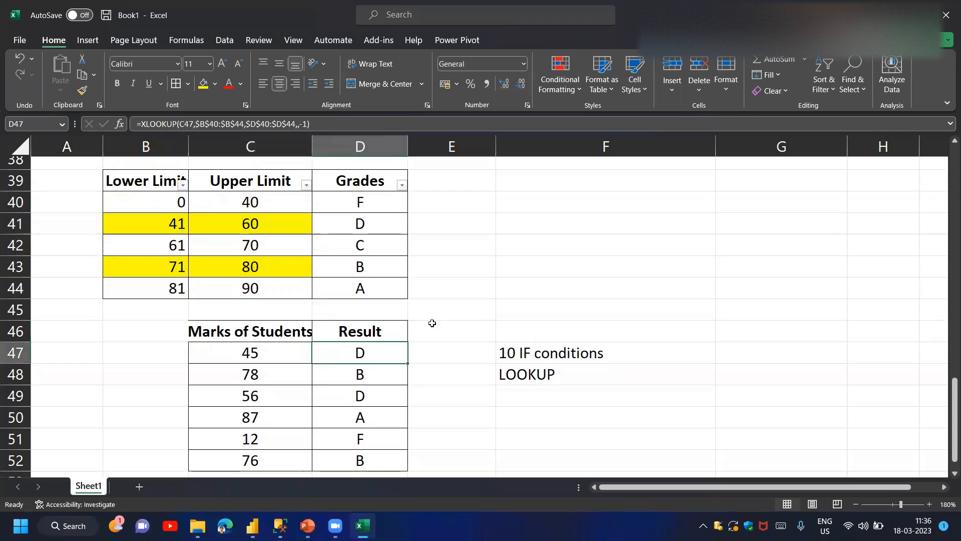
double_click(377, 350)
key("Escape")
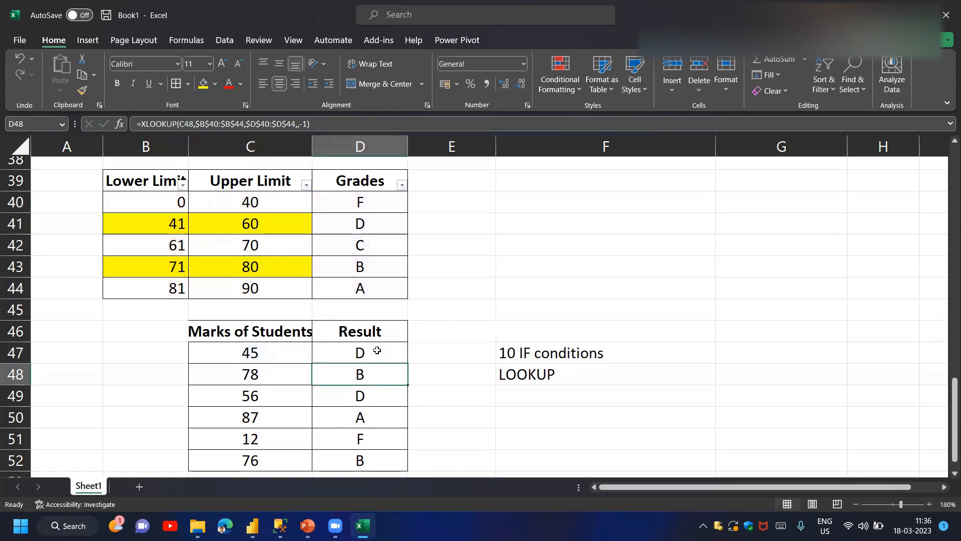
Check each mark in the Marks of Students column against its grade in the Result column
key("Left")
key("Right")
key("Right")
key("Left")
key("Left")
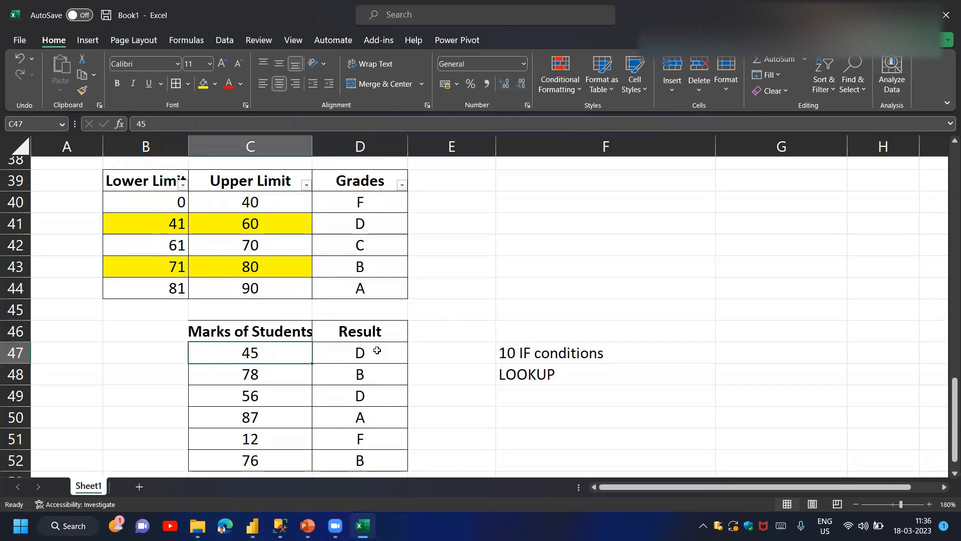
key("Down")
key("Down")
key("Down")
key("Down")
key("Down")
key("Right")
key("Up")
key("Up")
key("Up")
key("Up")
key("Up")
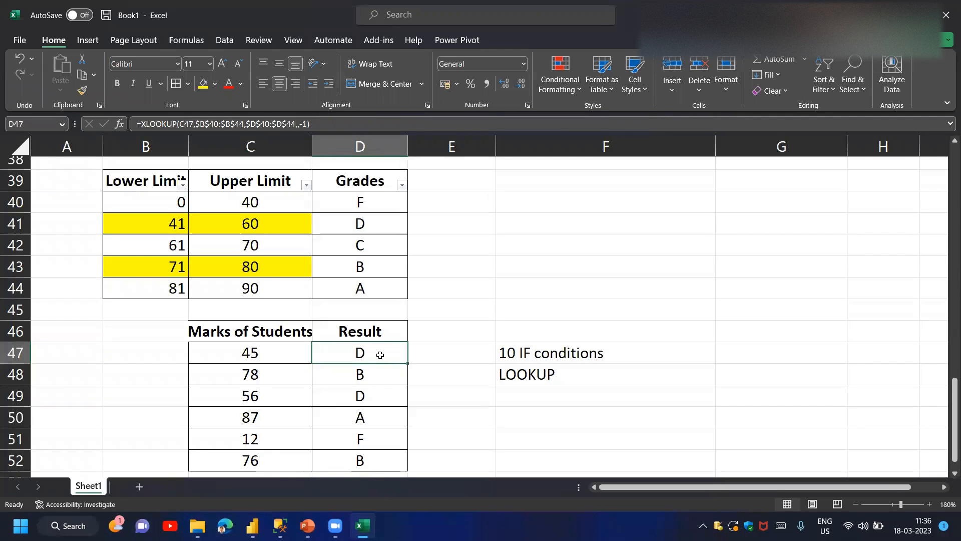
Enter the heading "DAX" in F46 above the IF conditions note and format it bold and red
left_click(576, 356)
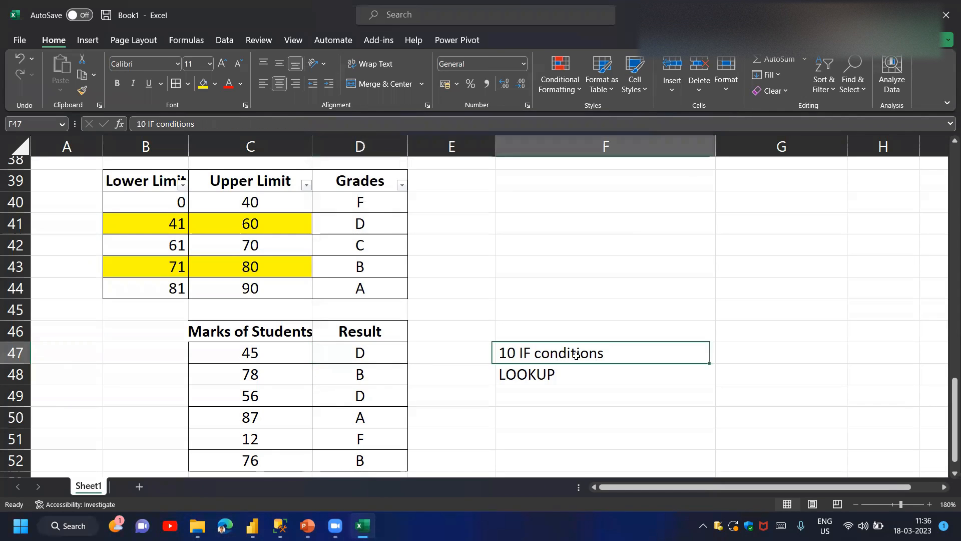
left_click(566, 332)
type("DAX")
key("Return")
left_click(567, 334)
key("ctrl+b")
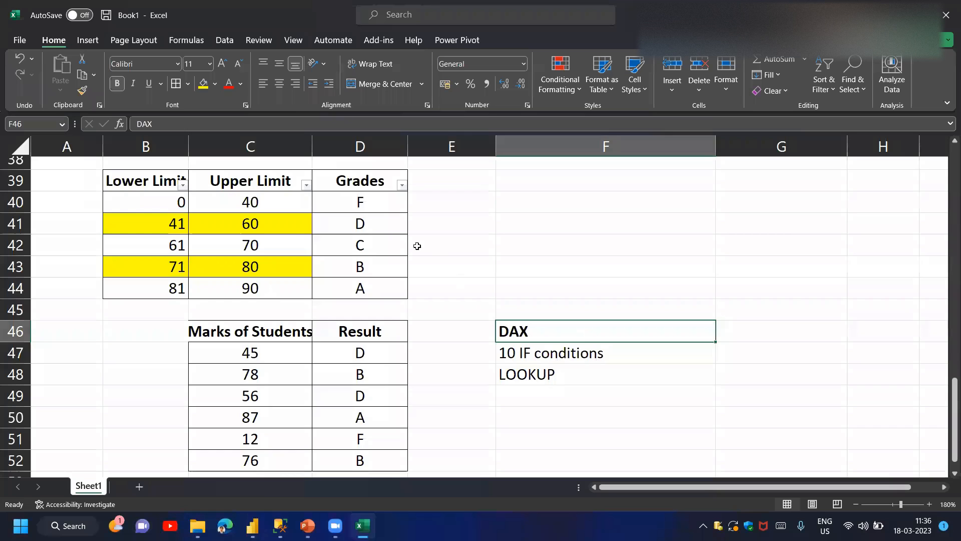
left_click(229, 84)
left_click(538, 358)
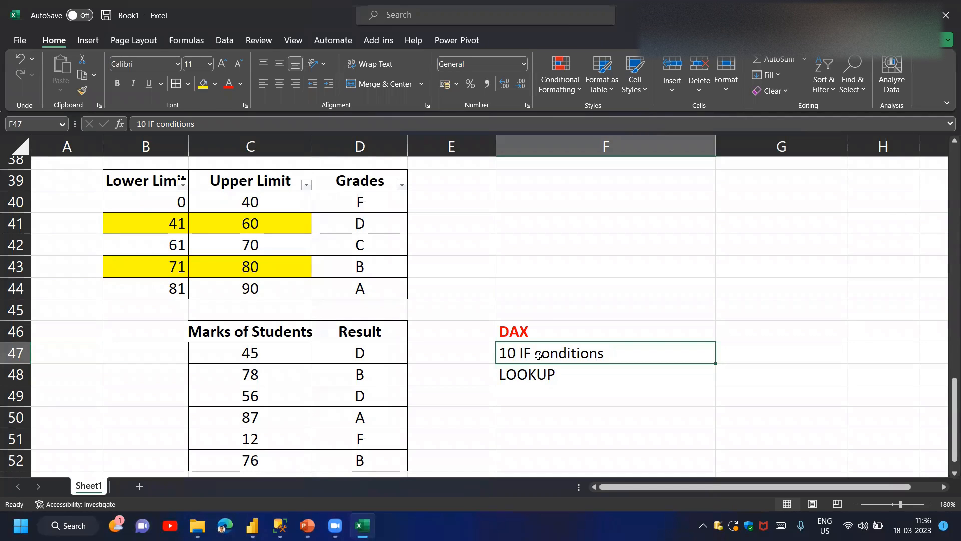
key("Up")
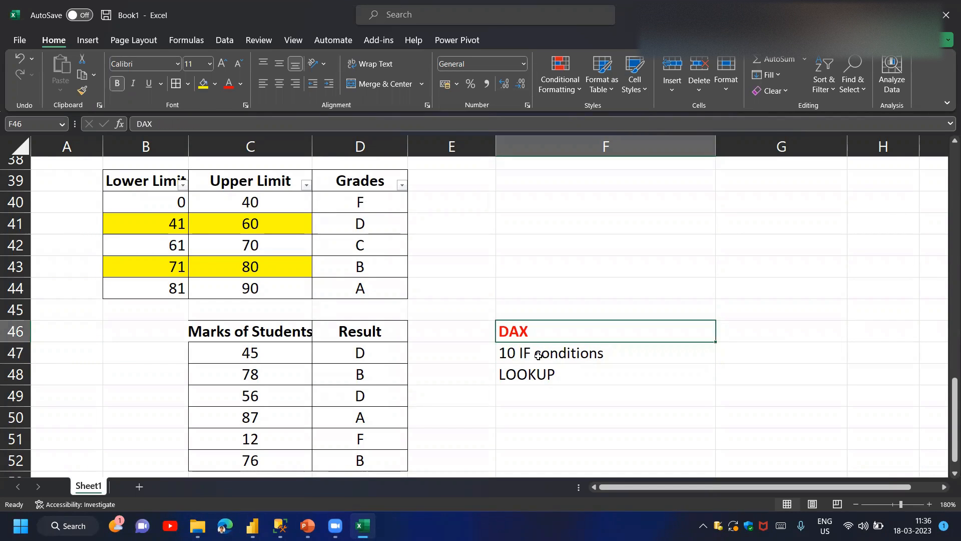
Enter "Excel" in D56 and "Power BI" in E56 below the marks table
scroll(538, 356, "down", 2)
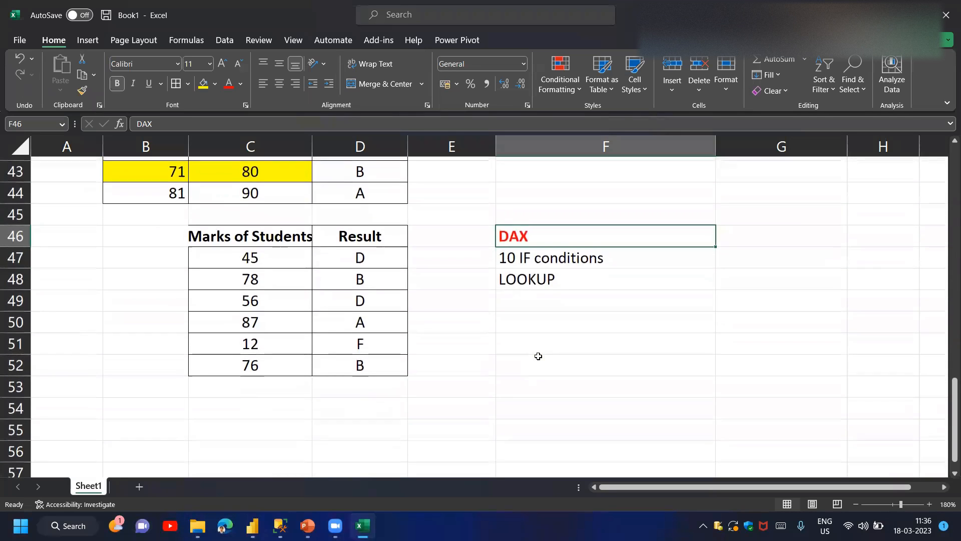
scroll(538, 356, "up", 2)
scroll(538, 356, "down", 3)
scroll(538, 356, "down", 2)
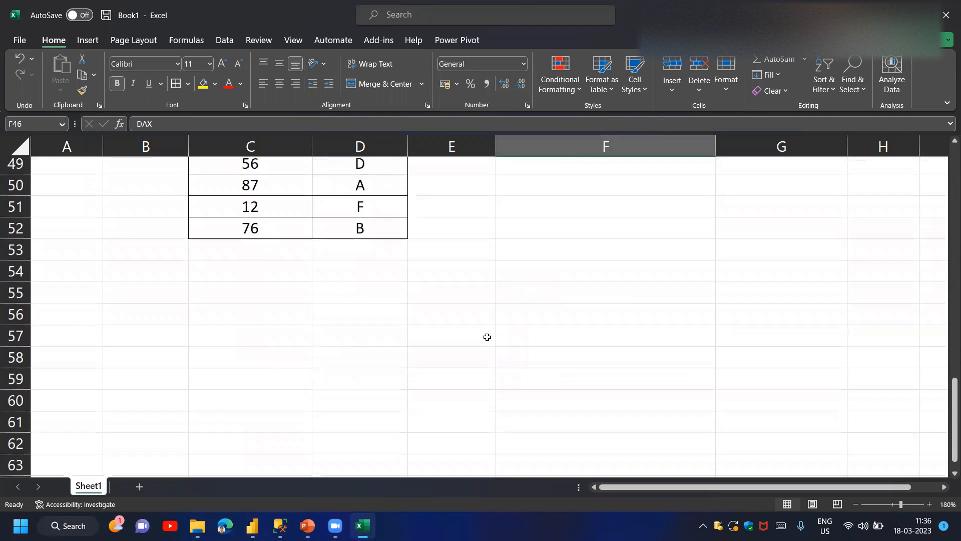
left_click(363, 266)
type("Excel")
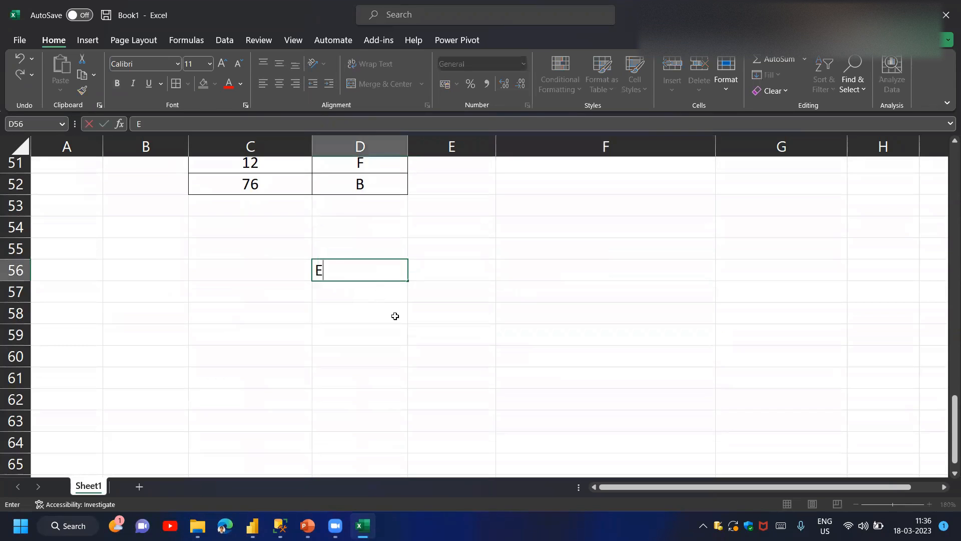
key("Return")
key("Up")
key("Right")
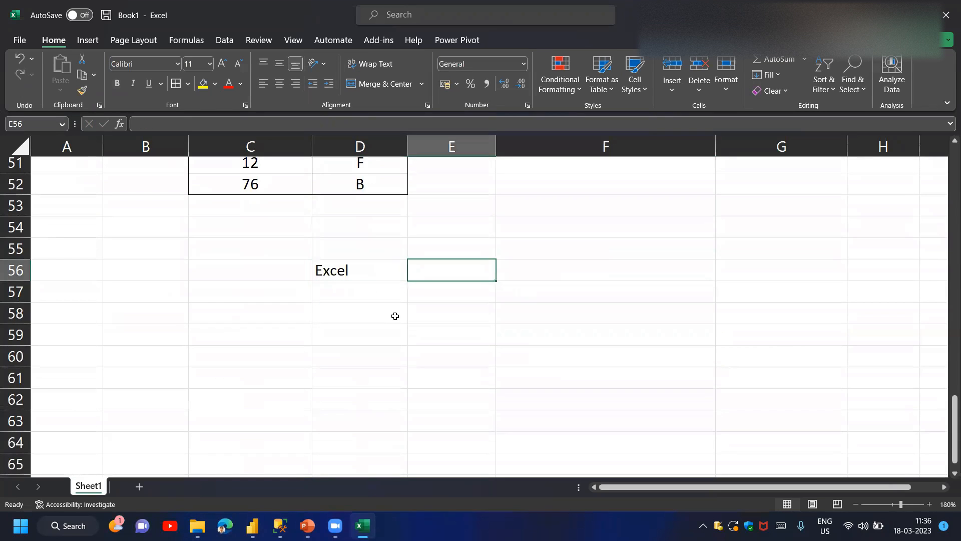
type("Power BI")
key("Return")
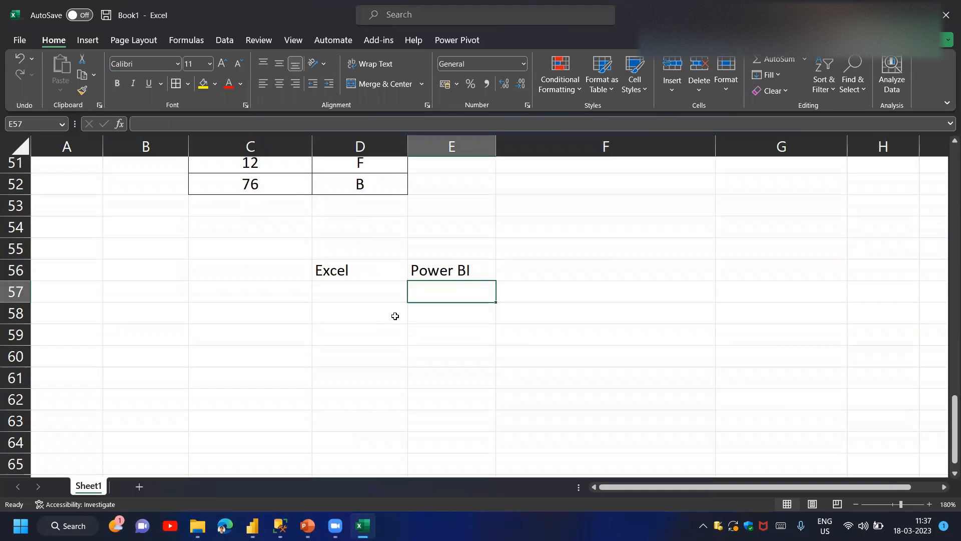
key("Up")
key("Left")
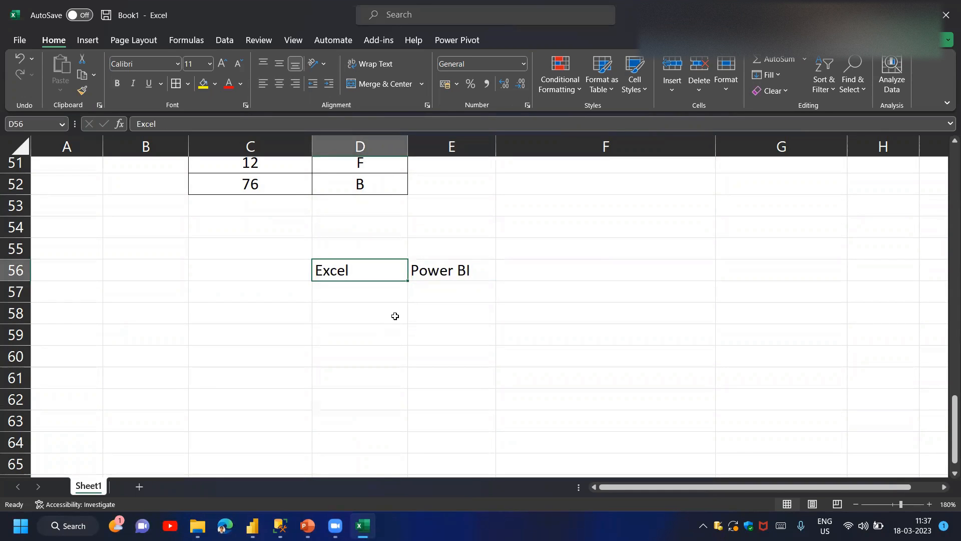
key("Right")
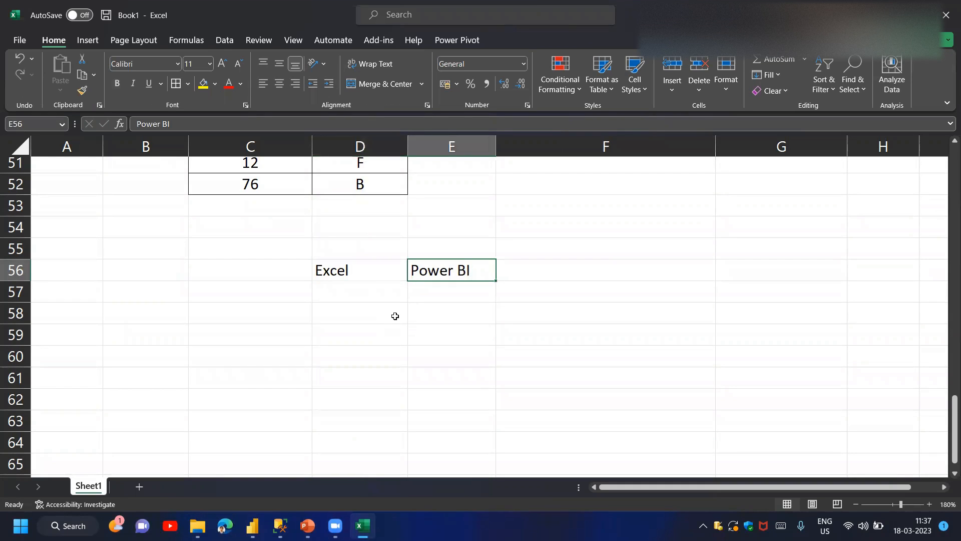
key("Left")
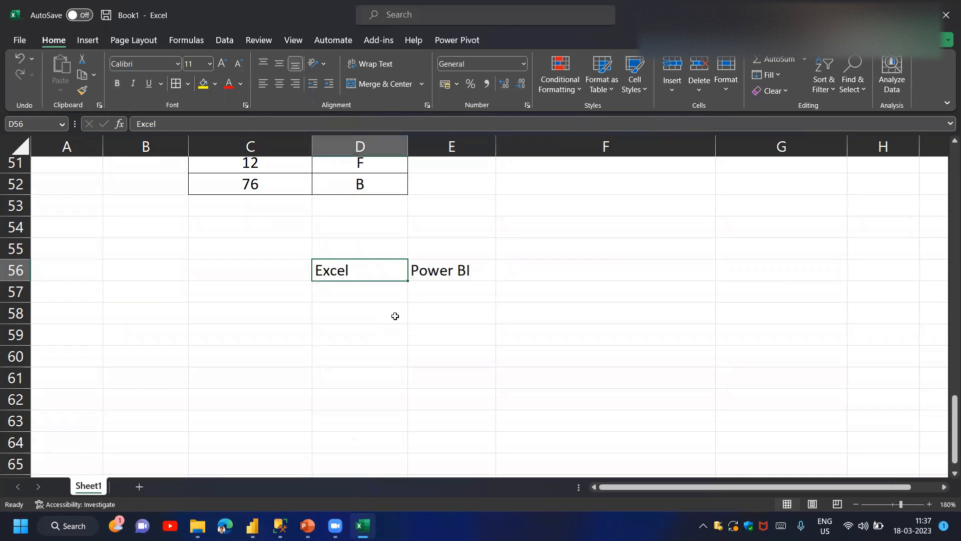
key("Right")
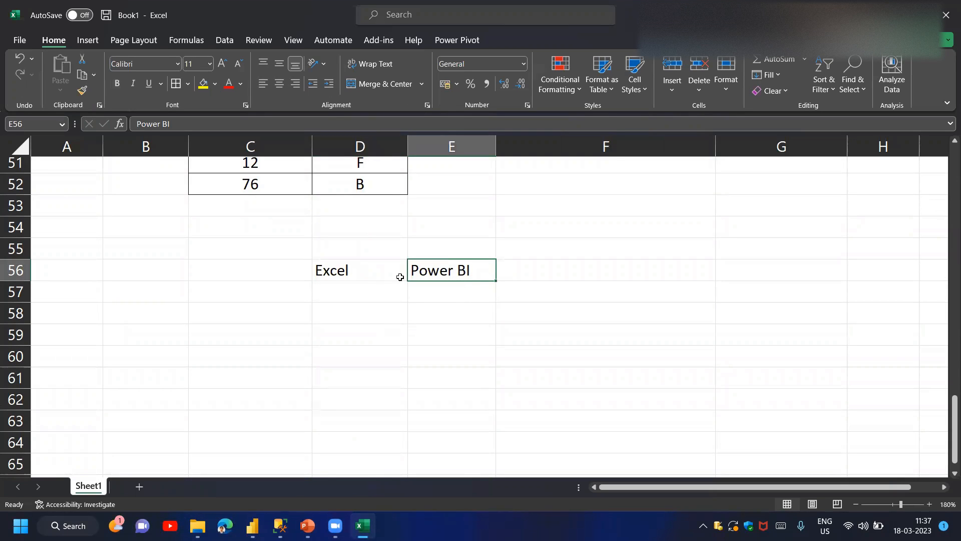
Format the "Excel" label in D56 with a yellow fill and bold red text
left_click(371, 276)
left_click(930, 504)
left_click(929, 504)
scroll(416, 271, "down", 2)
left_click(397, 270)
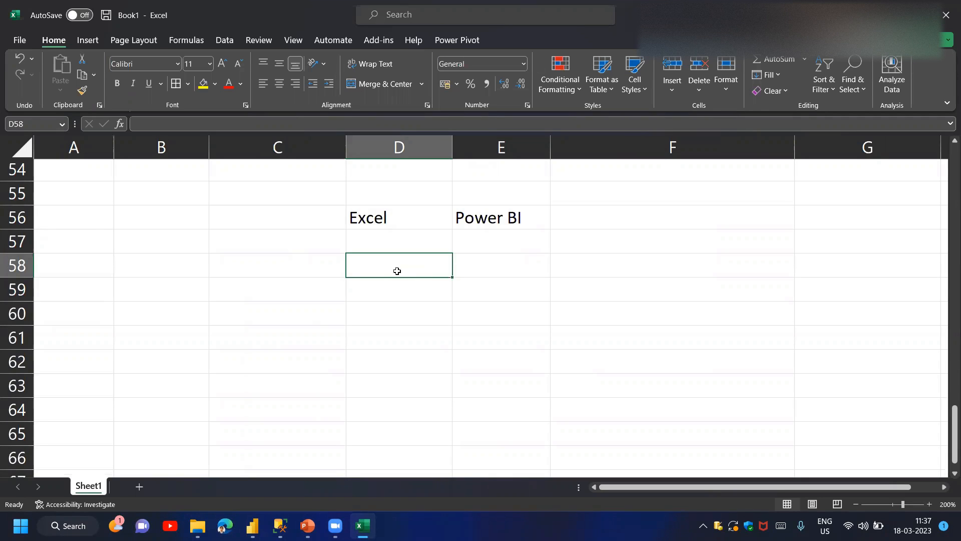
left_click(406, 214)
left_click(189, 83)
left_click(203, 84)
left_click(228, 83)
key("ctrl+b")
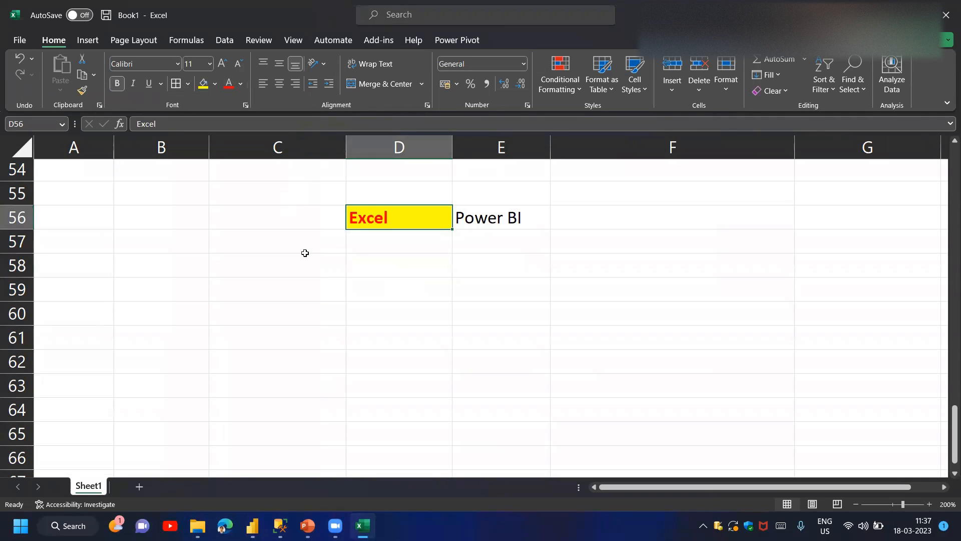
left_click(466, 226)
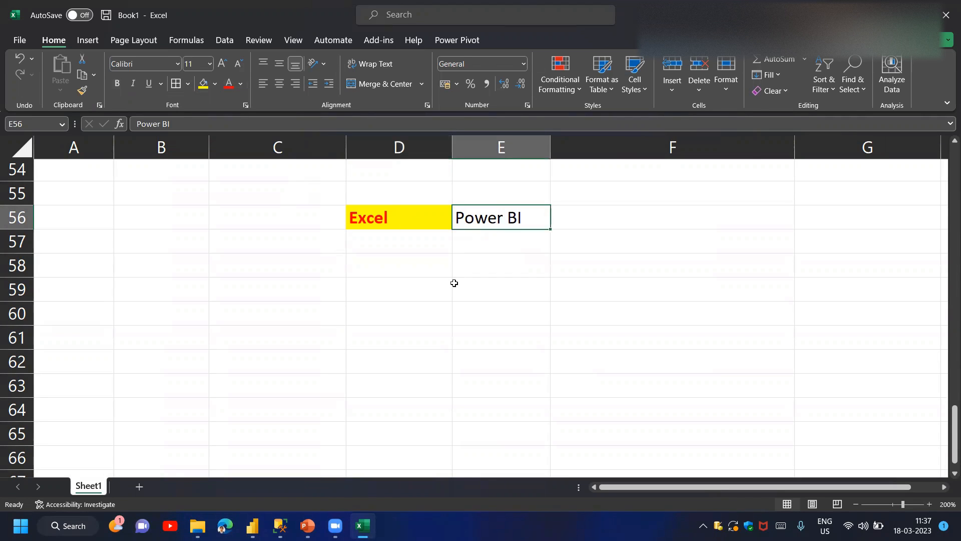
left_click(402, 217)
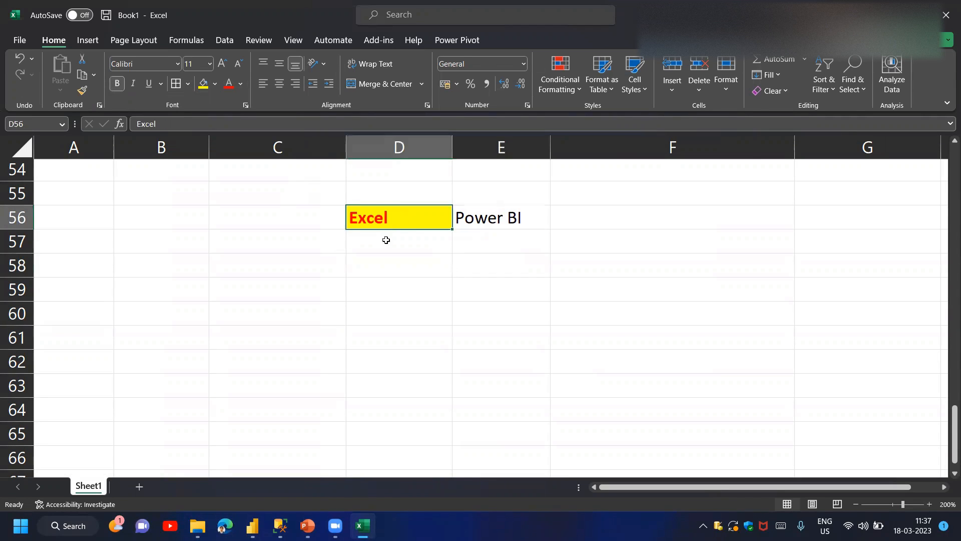
left_click(502, 210)
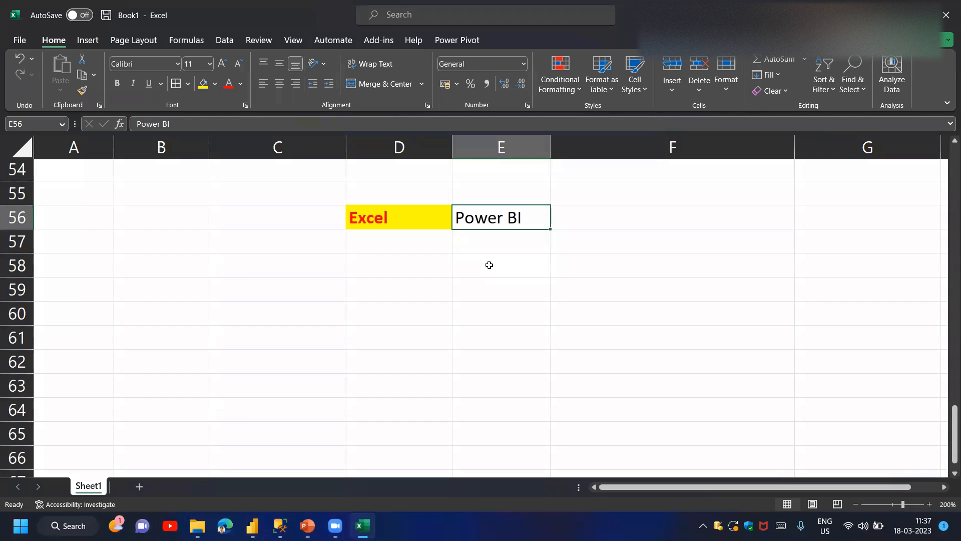
Widen column C so the "Marks of Students" heading fits inside its cell
scroll(489, 265, "up", 4)
left_click(274, 235)
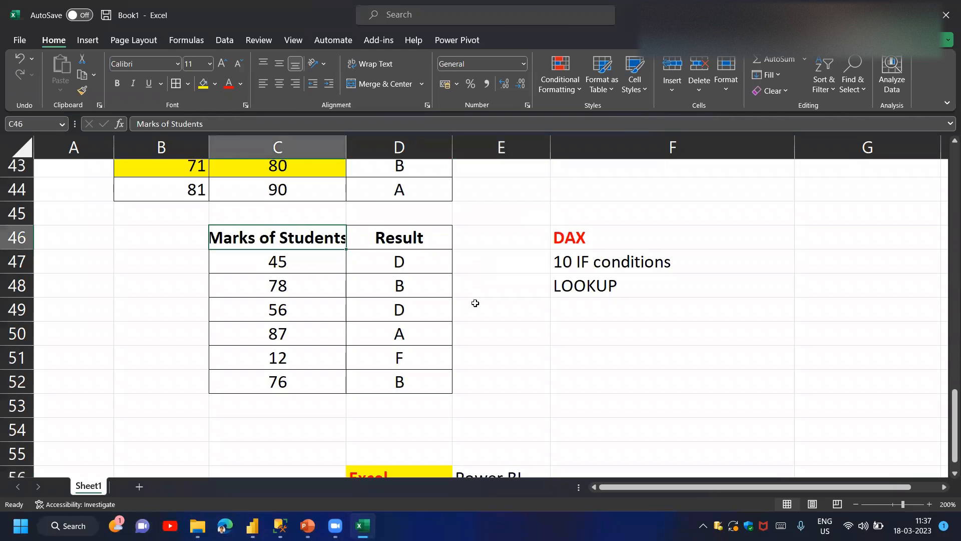
left_click(599, 395, "shift")
left_click(339, 146)
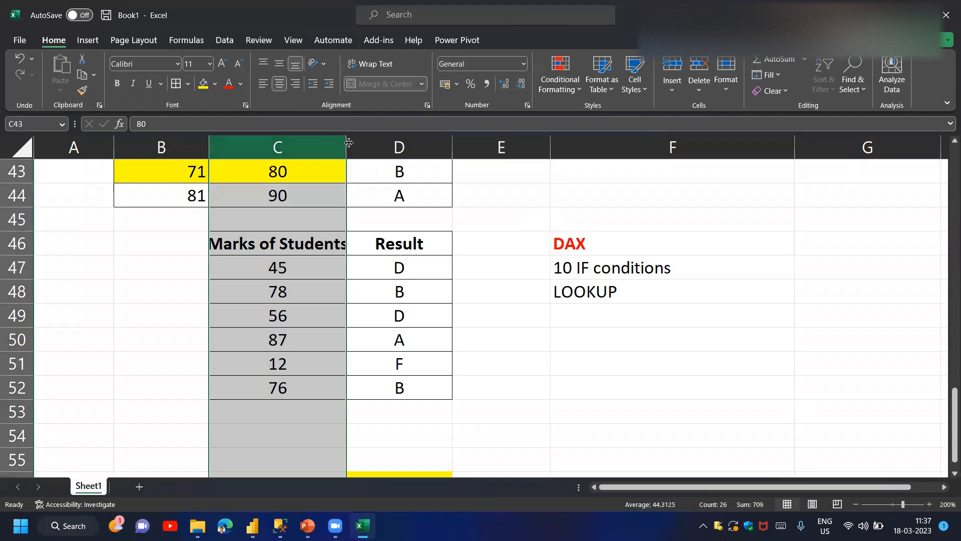
left_click_drag(348, 142, 357, 142)
Review the marks table and DAX notes in C46:F52 alongside the Excel and Power BI labels
left_click_drag(331, 239, 665, 393)
scroll(469, 315, "down", 3)
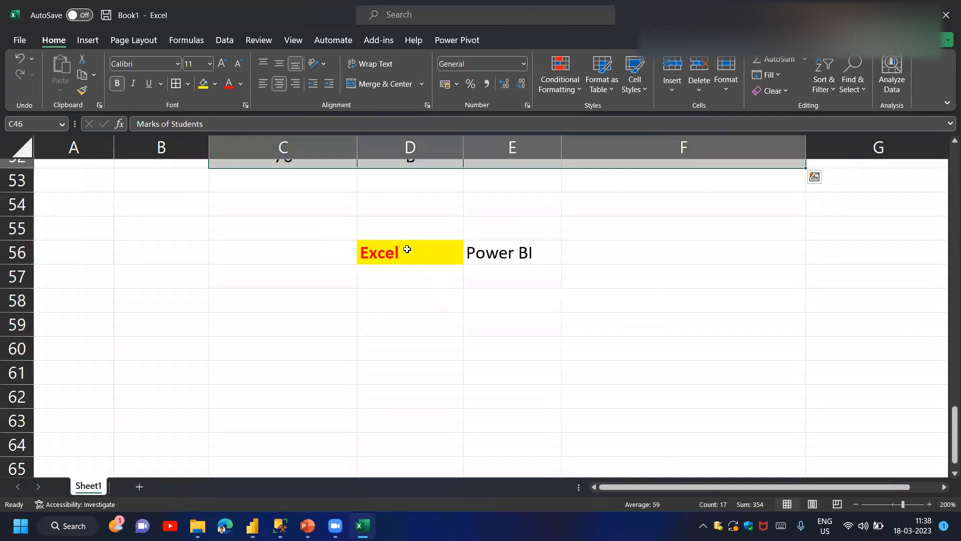
left_click(407, 249)
left_click(528, 260)
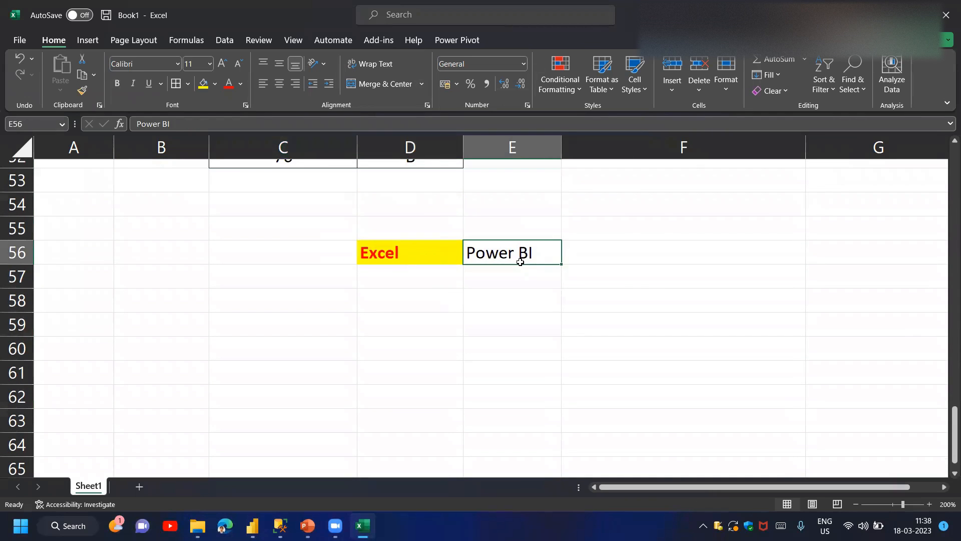
Switch to PowerPoint to view the Microsoft Excel and T-SQL I outline slides, and return to the Excel workbook
left_click(308, 526)
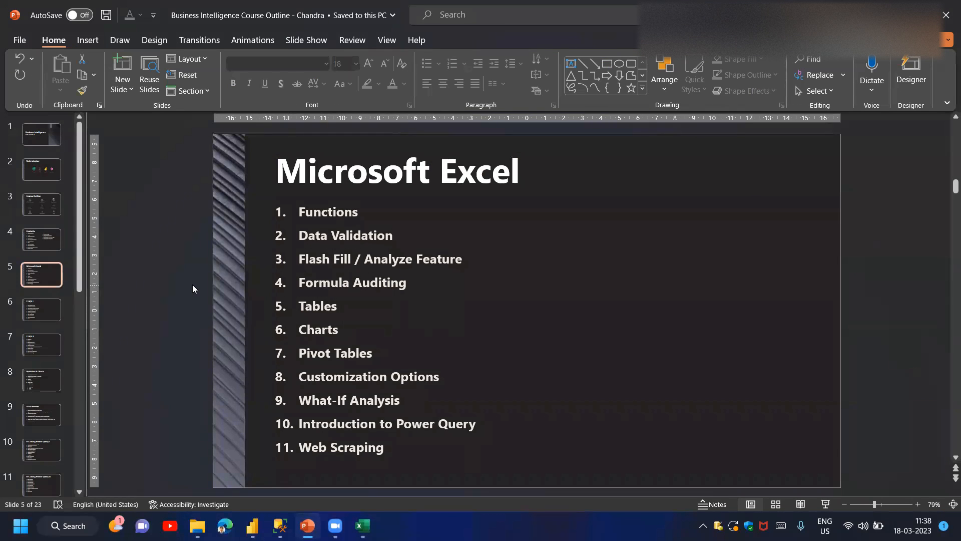
scroll(192, 284, "down", 1)
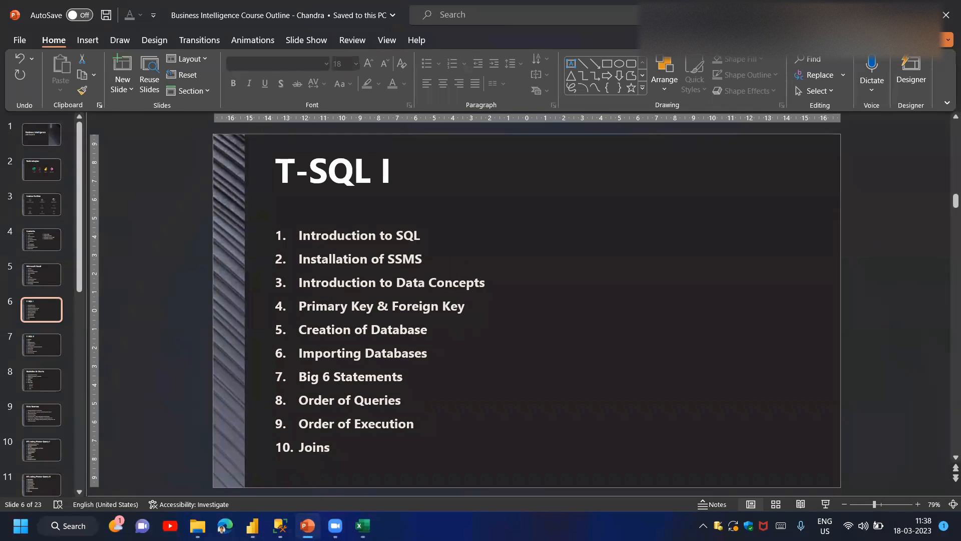
key("alt+Tab")
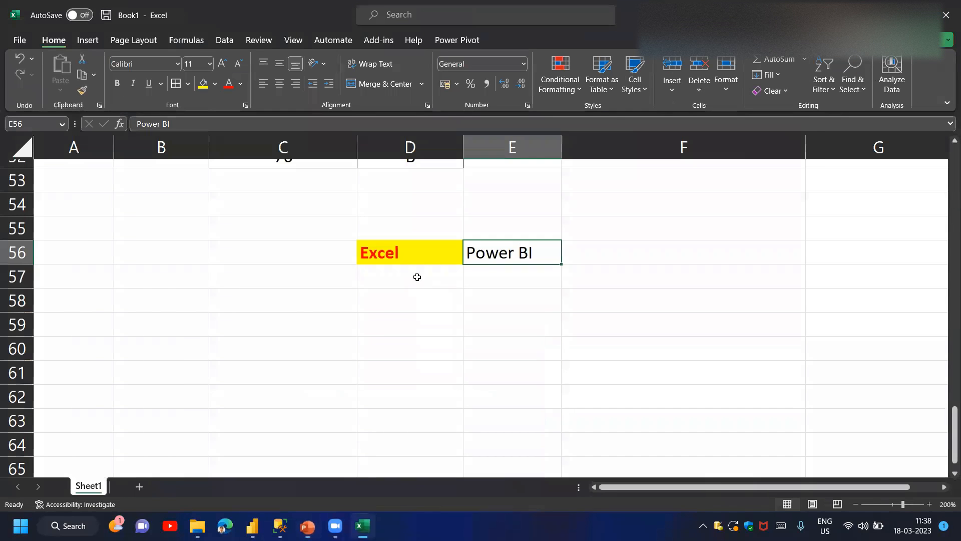
key("Return")
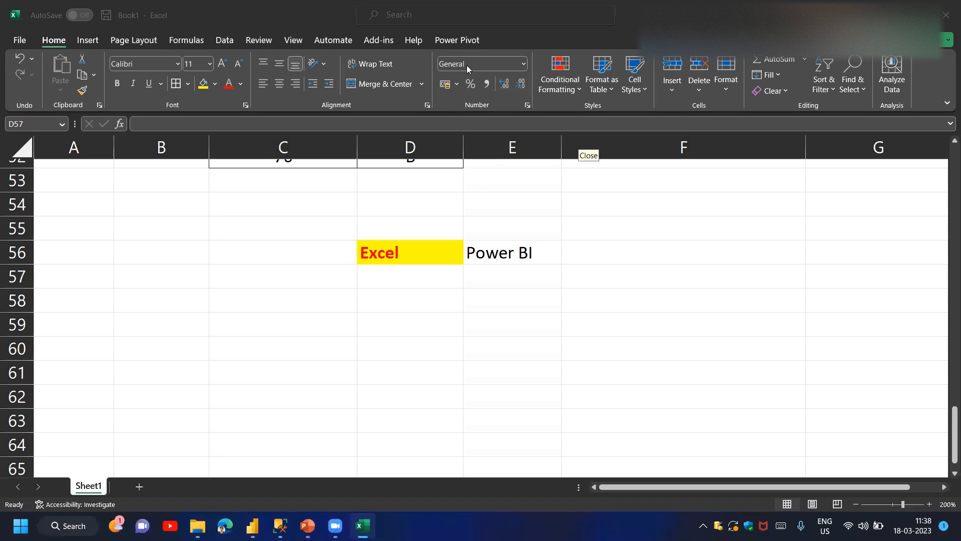
Examine the grading table and the arguments of the XLOOKUP formula in D47
scroll(410, 300, "up", 4)
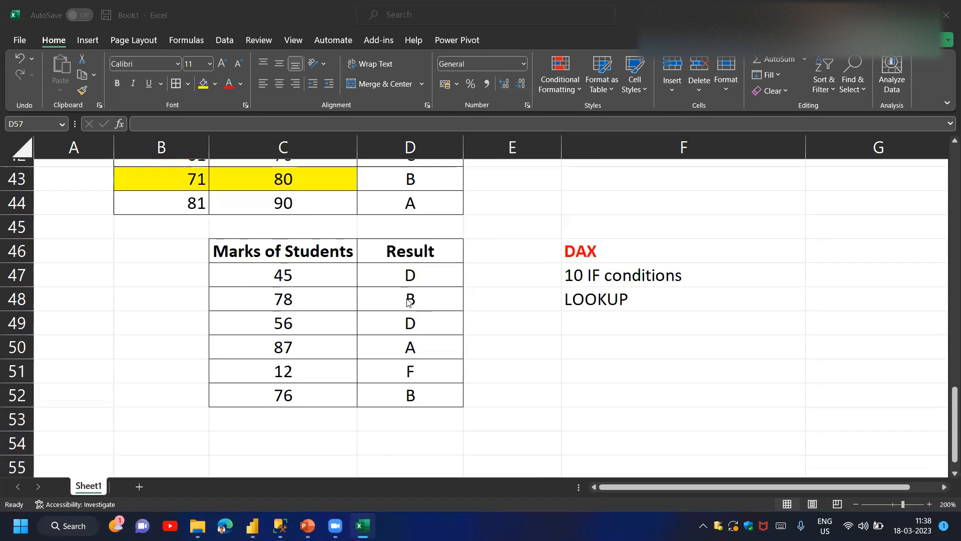
scroll(408, 300, "up", 1)
left_click(406, 299)
scroll(409, 300, "up", 3)
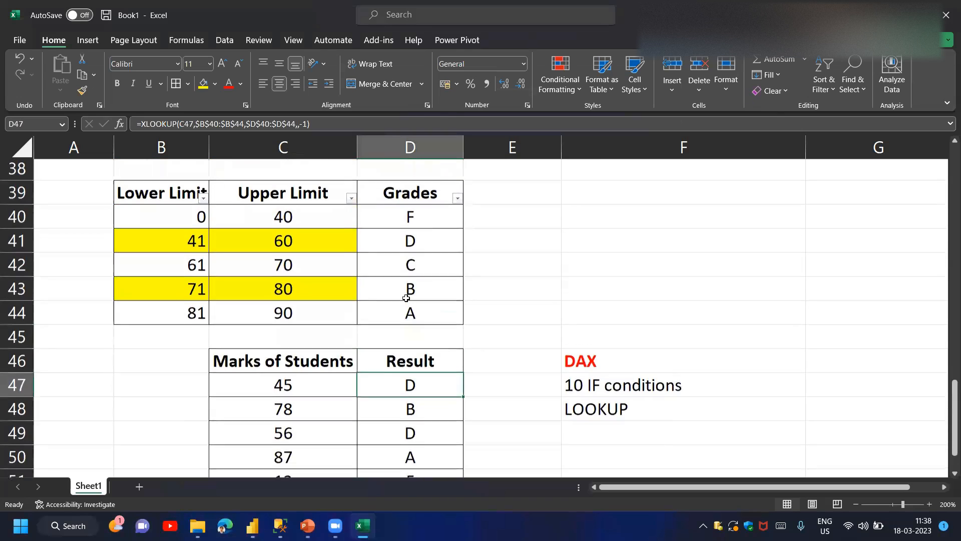
left_click(411, 252)
scroll(481, 277, "down", 2)
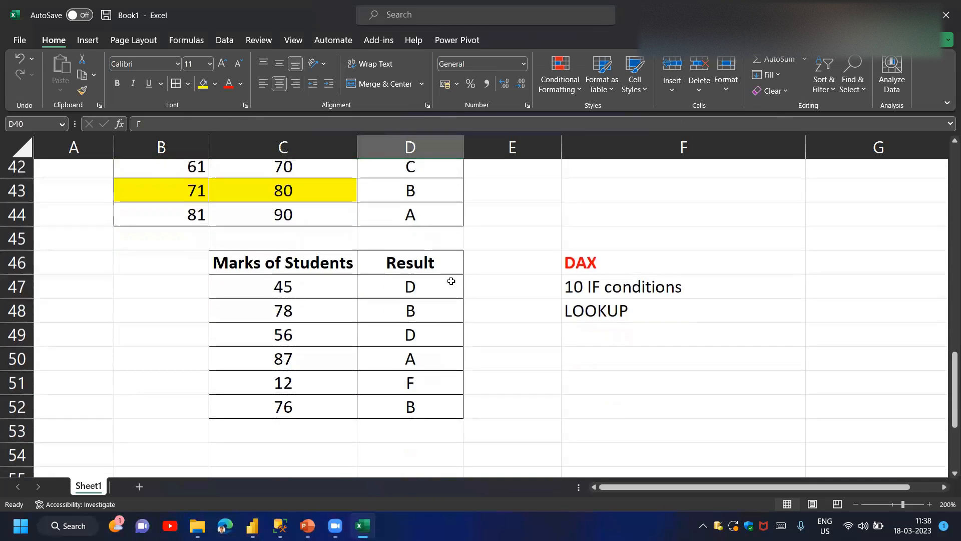
left_click(453, 282)
key("F2")
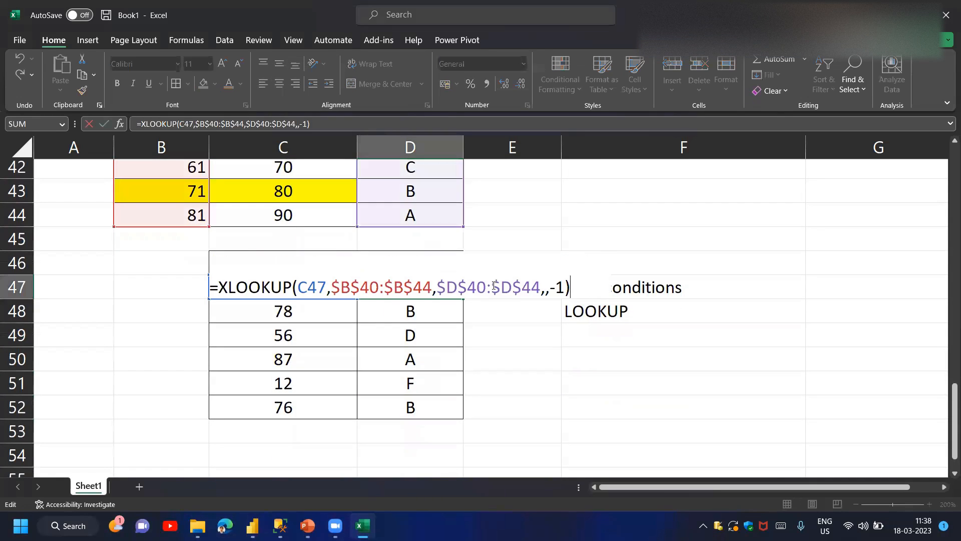
key("Escape")
Clear the match mode in D47's XLOOKUP formula and re-enter it as -1, exact match or next smaller item
key("F2")
key("Left")
key("BackSpace")
key("BackSpace")
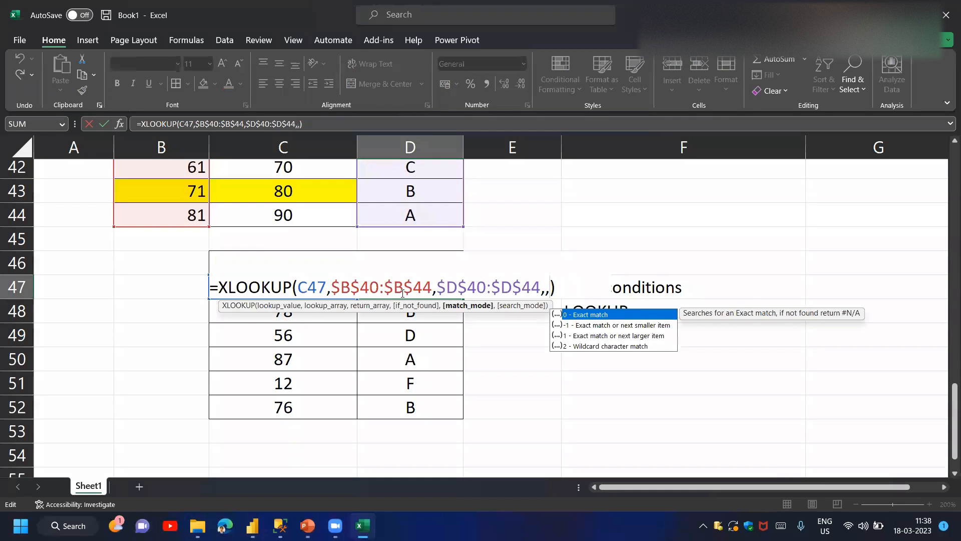
left_click(622, 327)
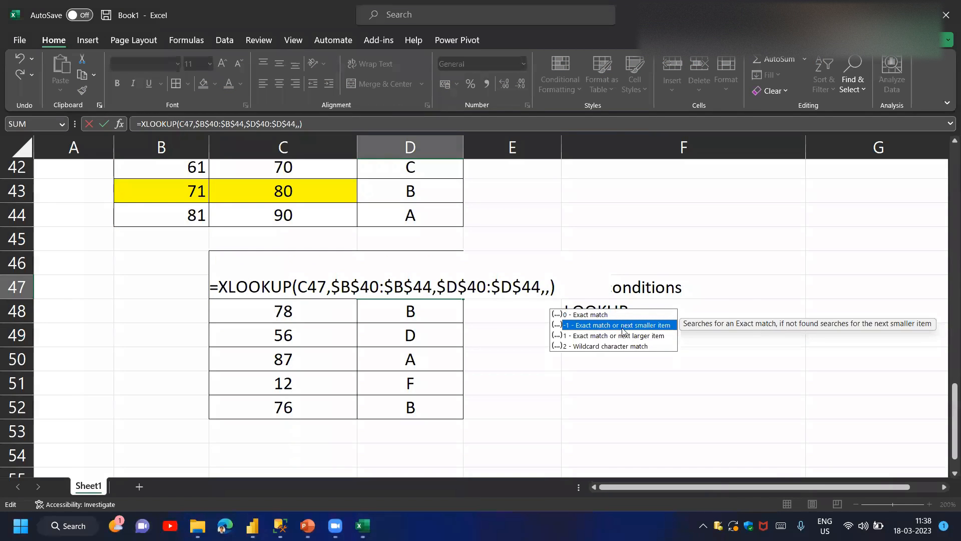
left_click(619, 338)
left_click(624, 325)
left_click(633, 336)
left_click(632, 326)
type("-1")
key("Return")
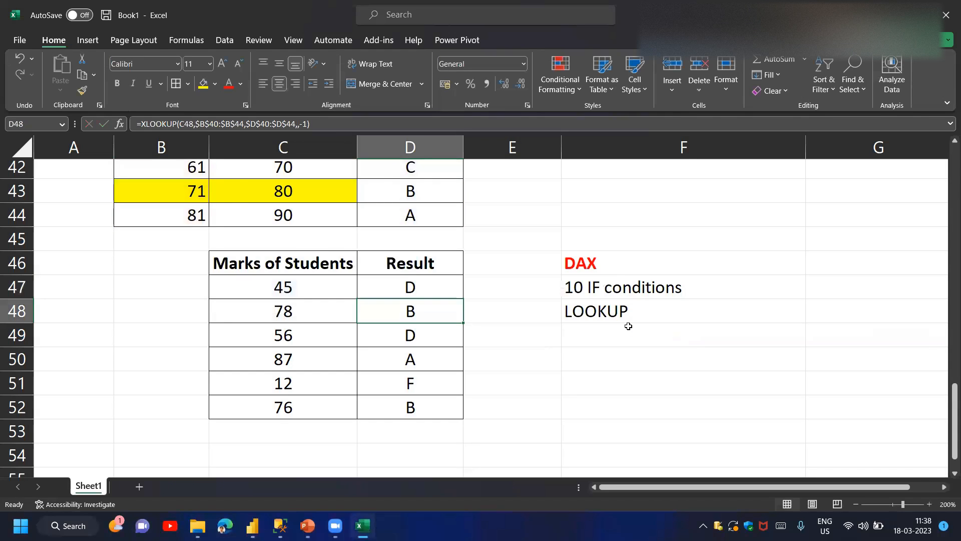
key("Right")
key("Right")
key("Down")
type("=VL")
key("Tab")
key("Left")
key("Left")
type(",")
left_click_drag(331, 293, 427, 401)
key("F4")
type(",")
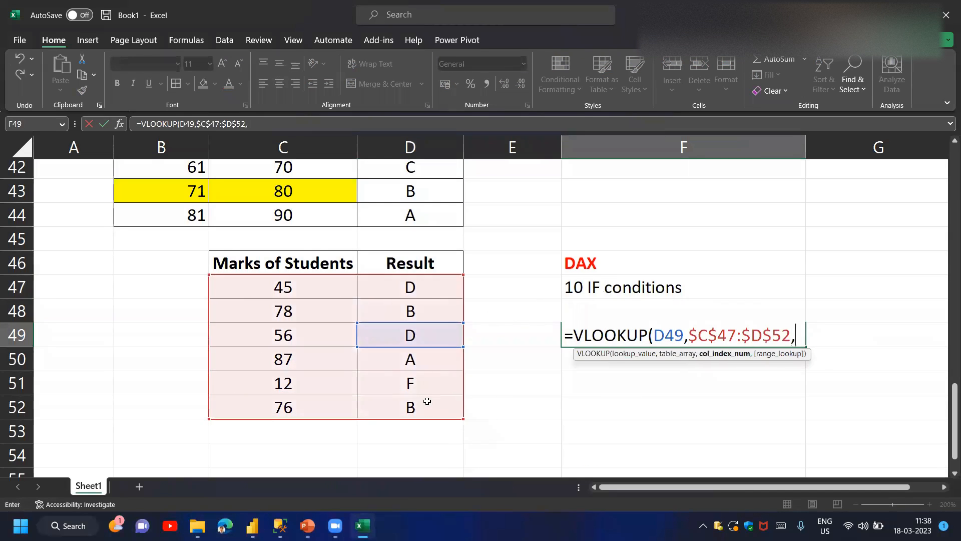
type(",")
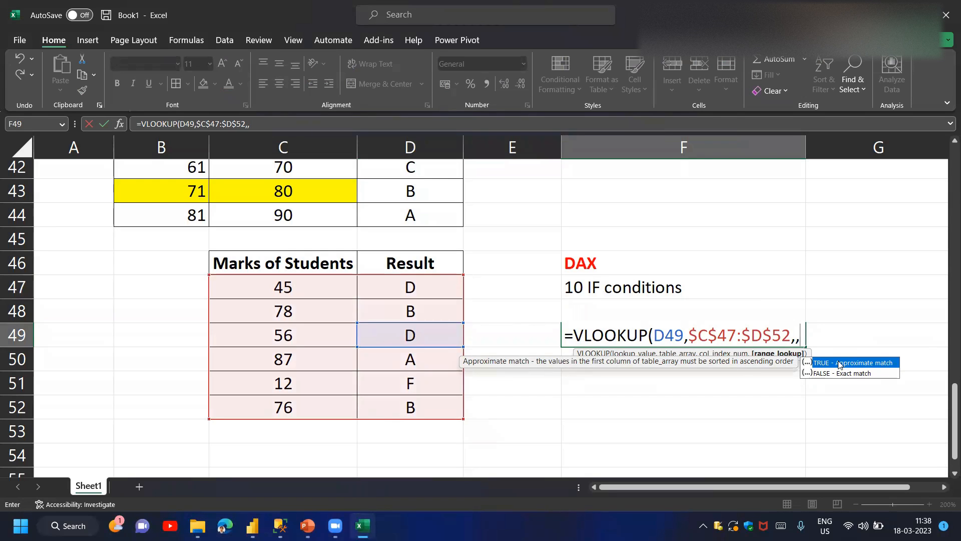
key("BackSpace")
key("BackSpace")
key("BackSpace")
key("BackSpace")
key("BackSpace")
key("BackSpace")
key("BackSpace")
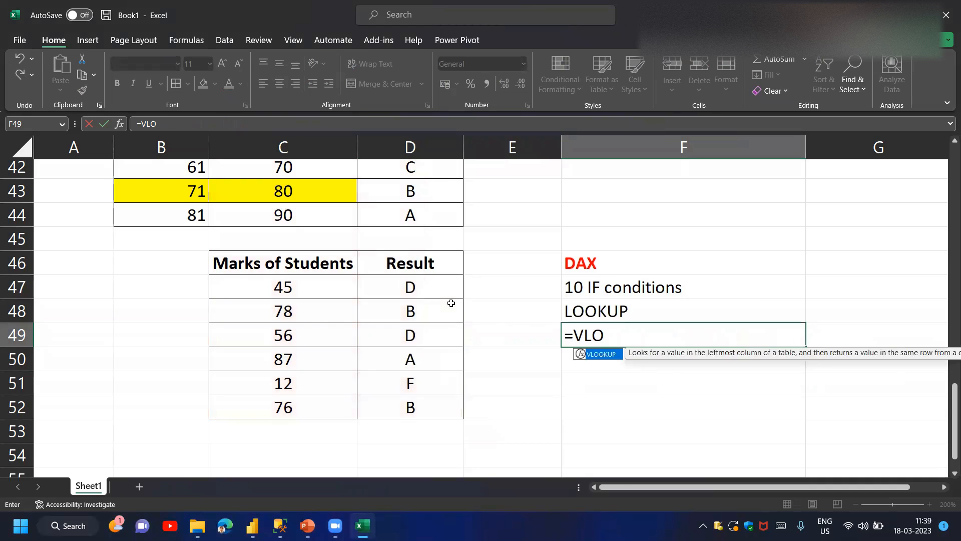
key("BackSpace")
key("BackSpace")
key("BackSpace")
key("BackSpace")
key("Right")
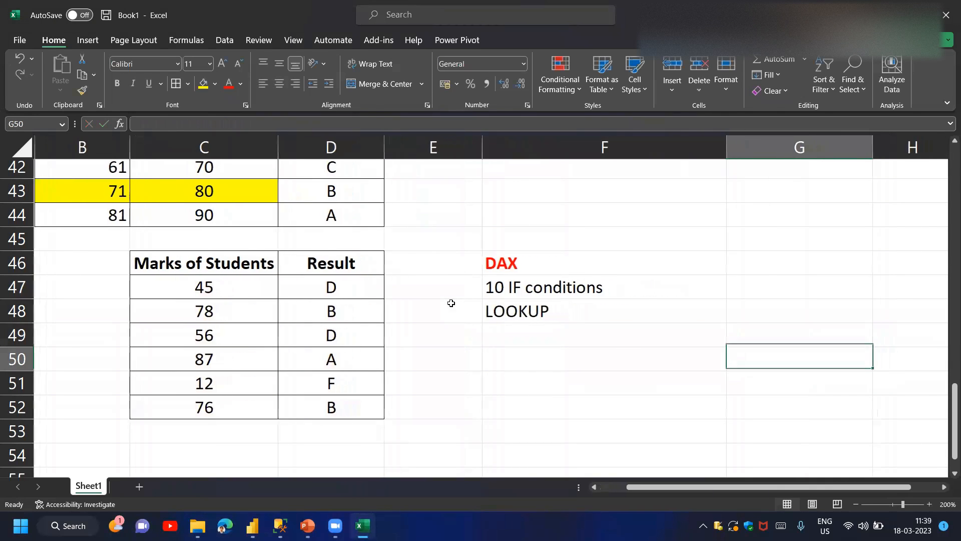
Try to move the Lower Limit column B39:B44 of the grading table onto the Upper Limit column
key("Left")
key("Left")
key("Left")
scroll(451, 303, "up", 1)
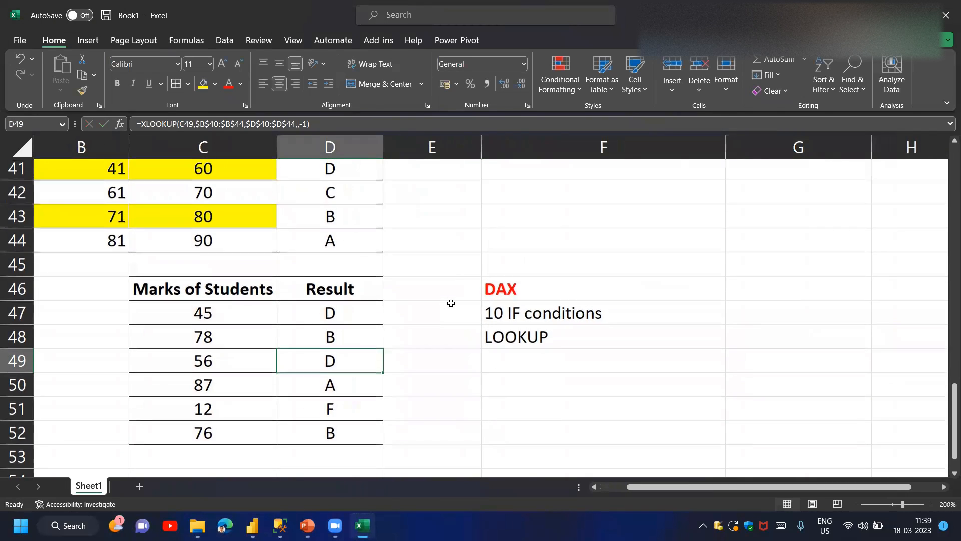
scroll(451, 303, "left", 2)
scroll(451, 303, "up", 2)
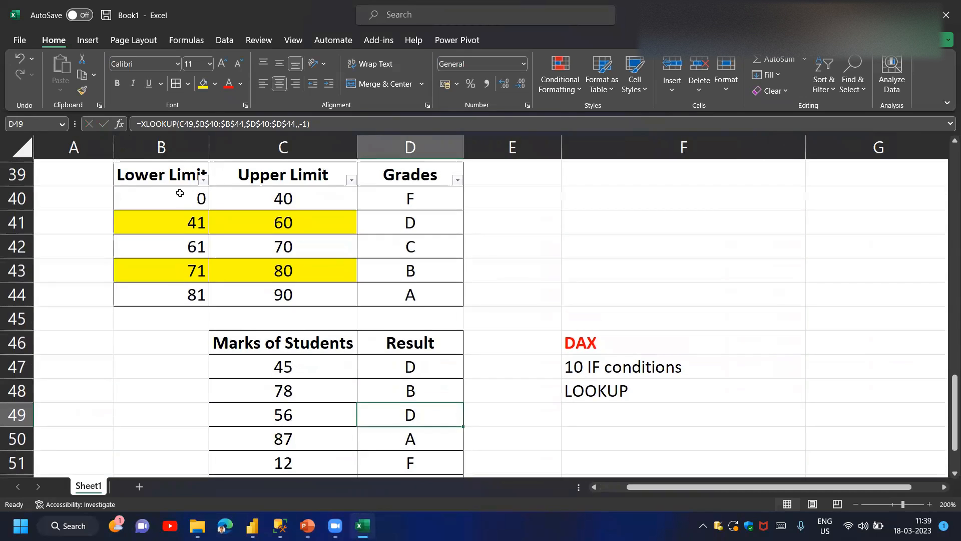
left_click_drag(161, 188, 167, 315)
key("ctrl+x")
left_click(303, 191)
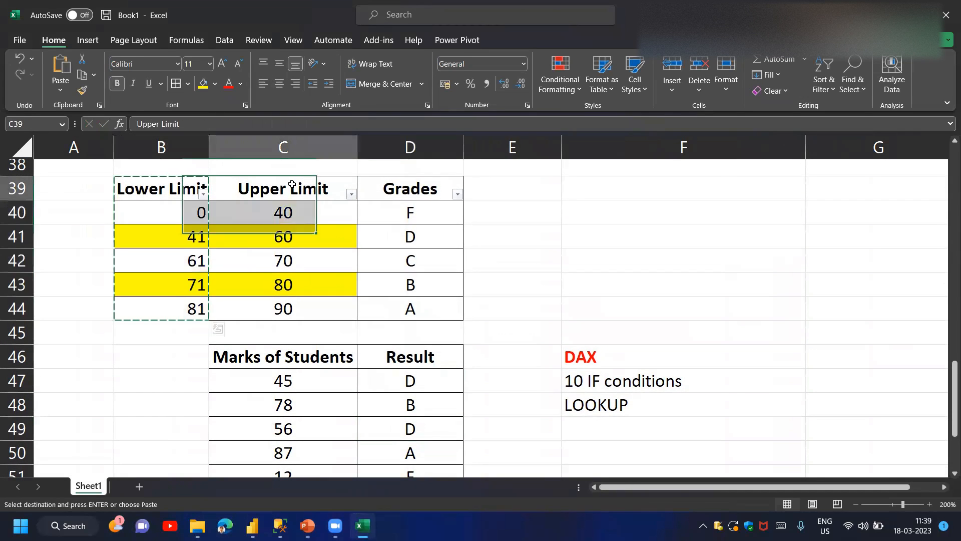
key("ctrl+v")
key("ctrl+z")
left_click_drag(297, 192, 301, 310)
key("Escape")
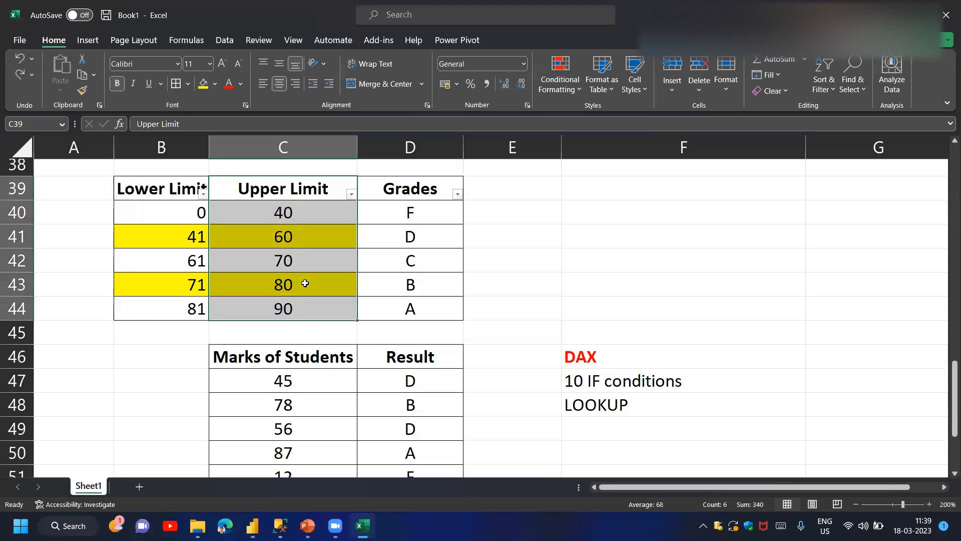
Start a VLOOKUP formula in E47 that looks up C47 in the grading table as the absolute range $B$39:$D$44
left_click_drag(155, 189, 162, 333)
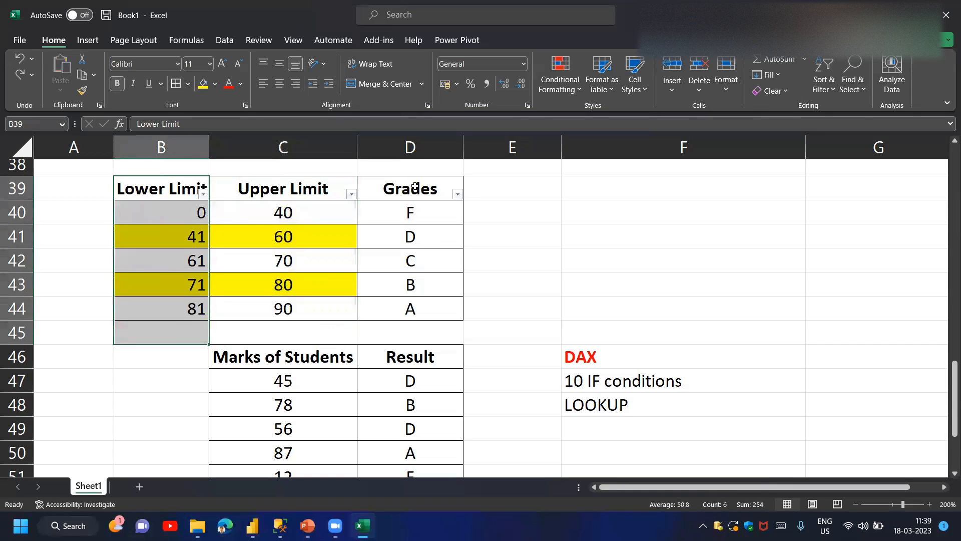
left_click_drag(407, 189, 416, 309)
scroll(425, 337, "down", 1)
left_click(425, 336)
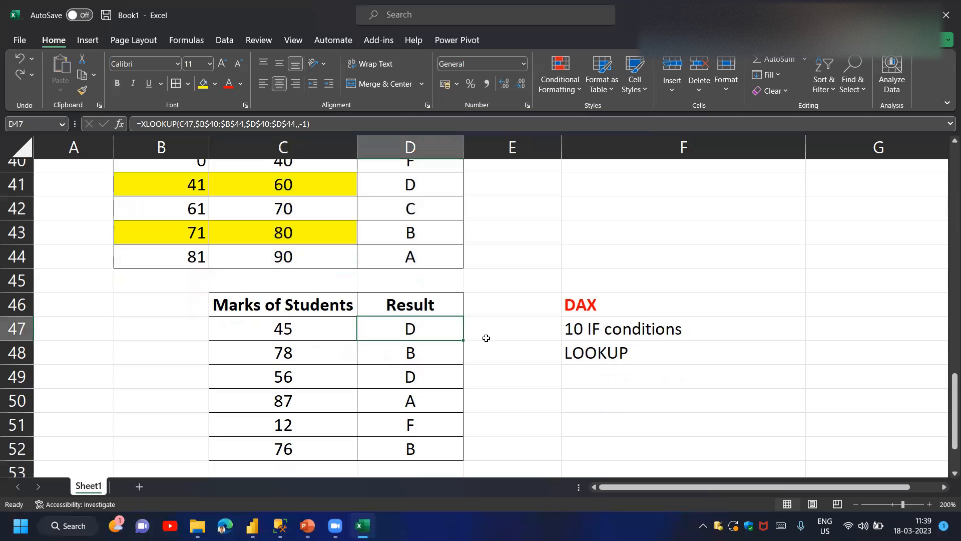
left_click(486, 337)
type("=VLOOKUP(")
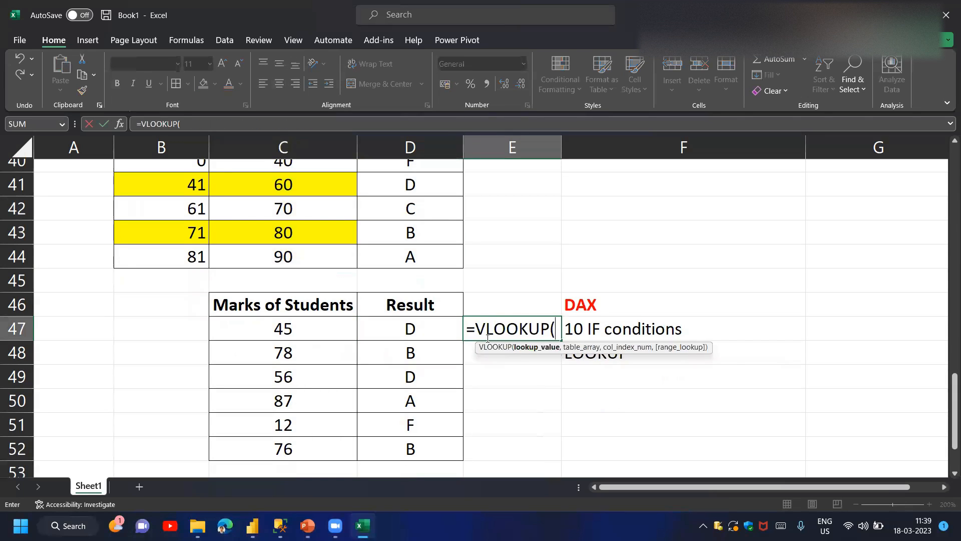
left_click(410, 328)
left_click(283, 328)
type(",")
scroll(318, 316, "up", 2)
left_click_drag(169, 268, 455, 391)
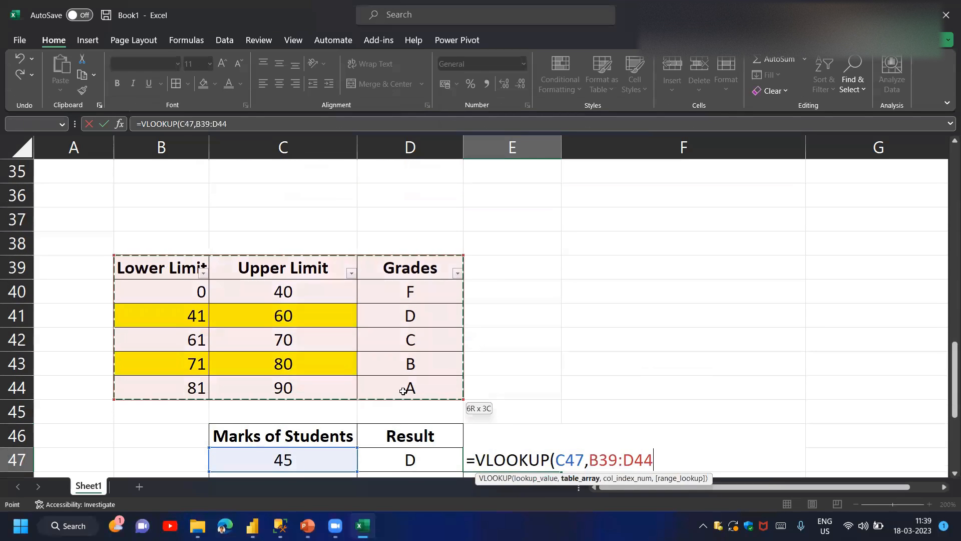
scroll(493, 354, "down", 1)
key("F4")
Complete E47's VLOOKUP with column index 3 and TRUE for an approximate match
type(",3")
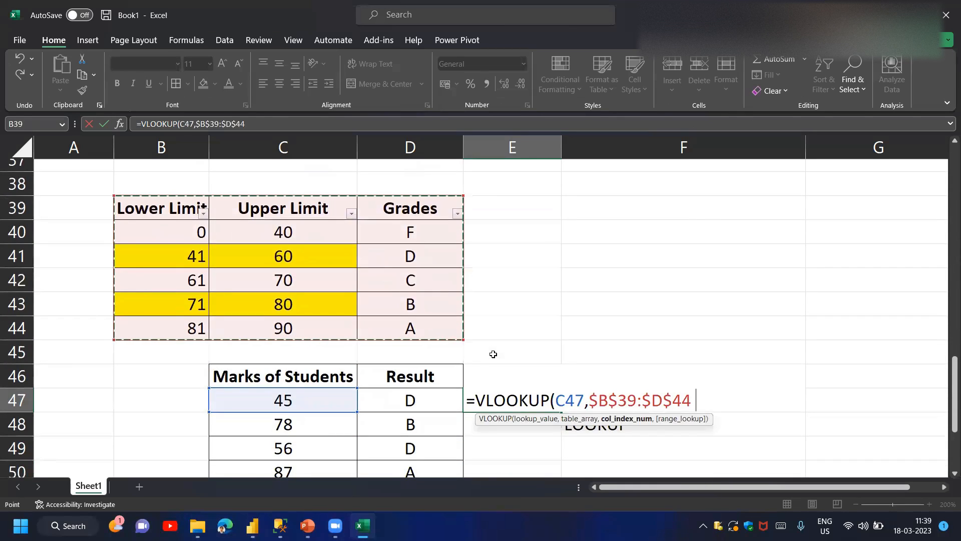
type(",")
key("Down")
key("Up")
key("Tab")
type(")")
key("Return")
Copy the VLOOKUP formula from E47 down through E52 for all the student marks
key("Up")
key("ctrl+c")
key("shift+Down")
key("shift+Down")
key("shift+Down")
key("shift+Down")
key("shift+Down")
key("shift+Down")
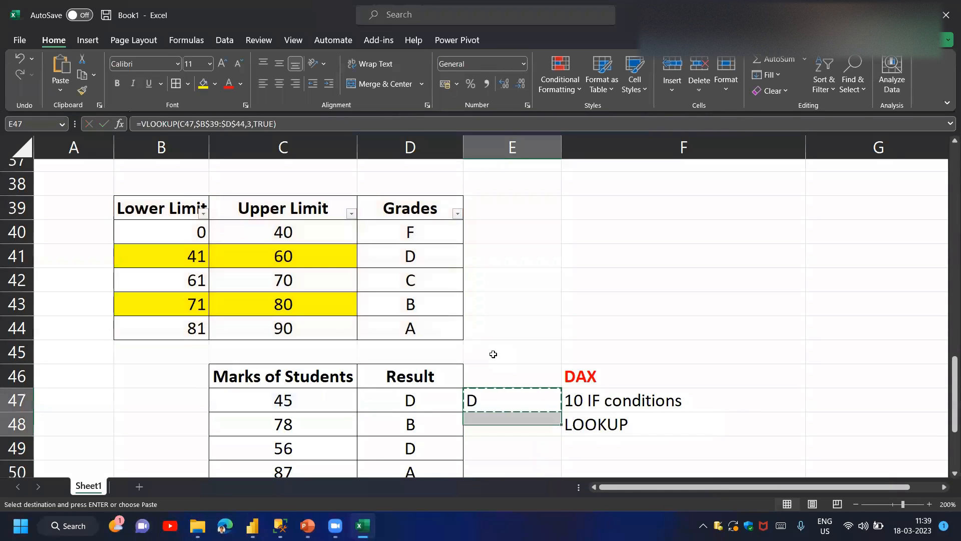
key("shift+Up")
key("Return")
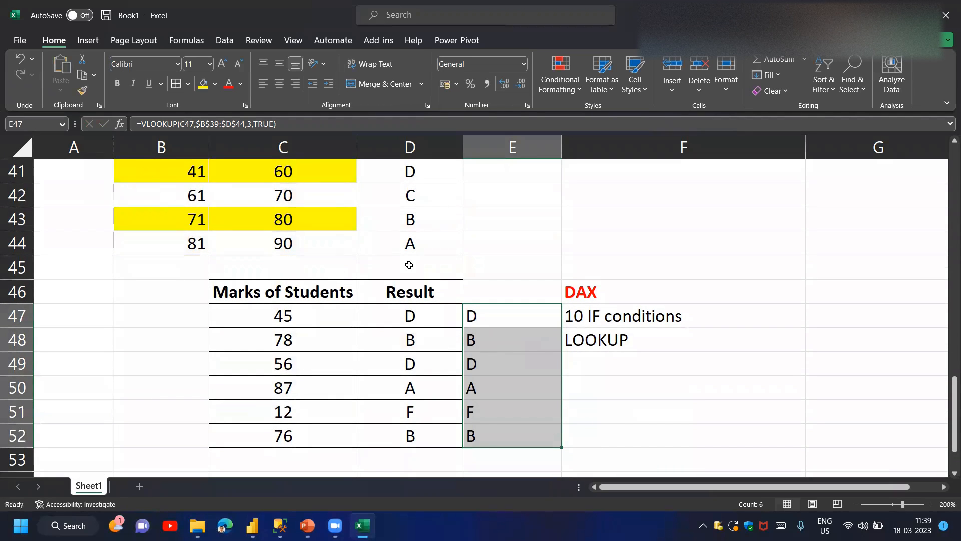
Examine the grading table's limit columns and compare the XLOOKUP results in D47:D52 with the VLOOKUP results in E47:E52
scroll(343, 238, "up", 2)
left_click_drag(160, 176, 157, 292)
left_click_drag(284, 188, 292, 306)
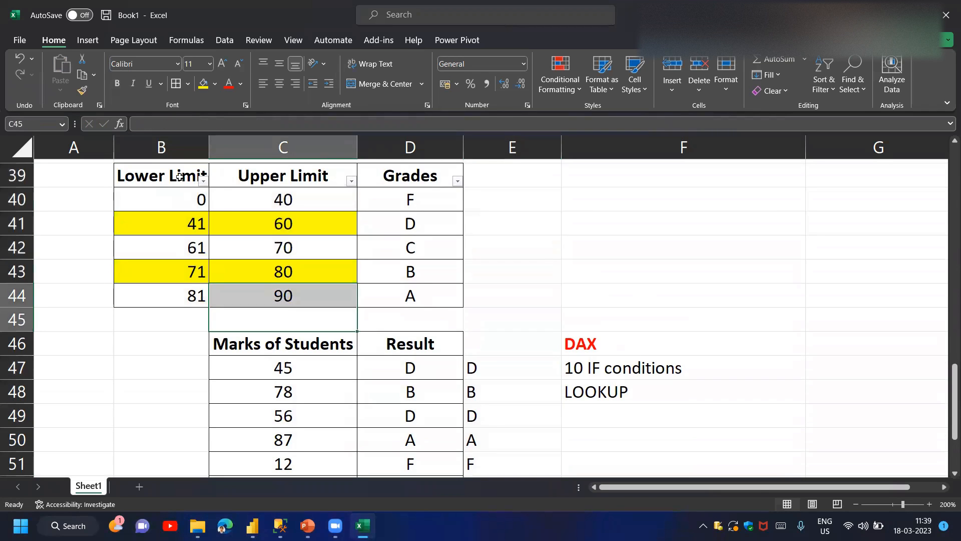
left_click_drag(181, 179, 121, 295)
left_click_drag(308, 186, 320, 296)
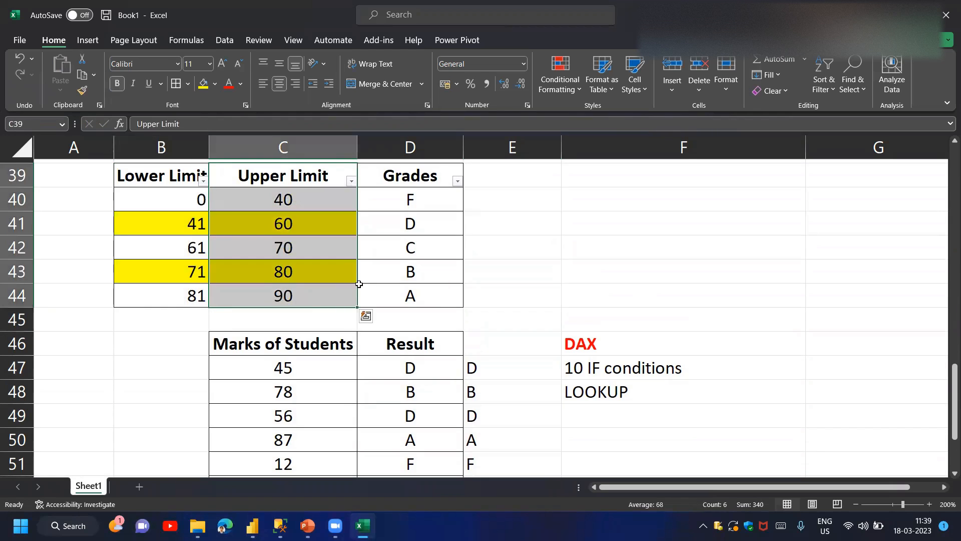
scroll(359, 284, "down", 2)
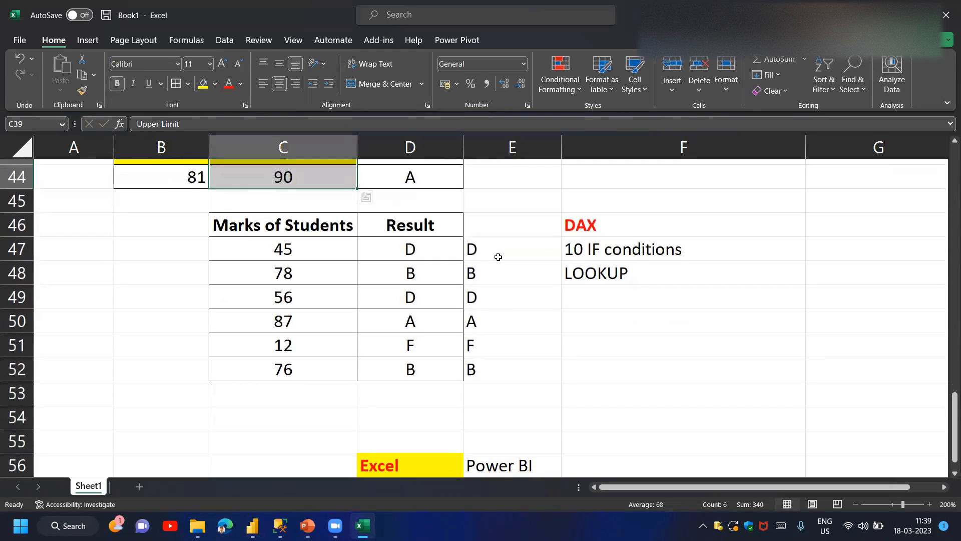
left_click_drag(425, 249, 441, 370)
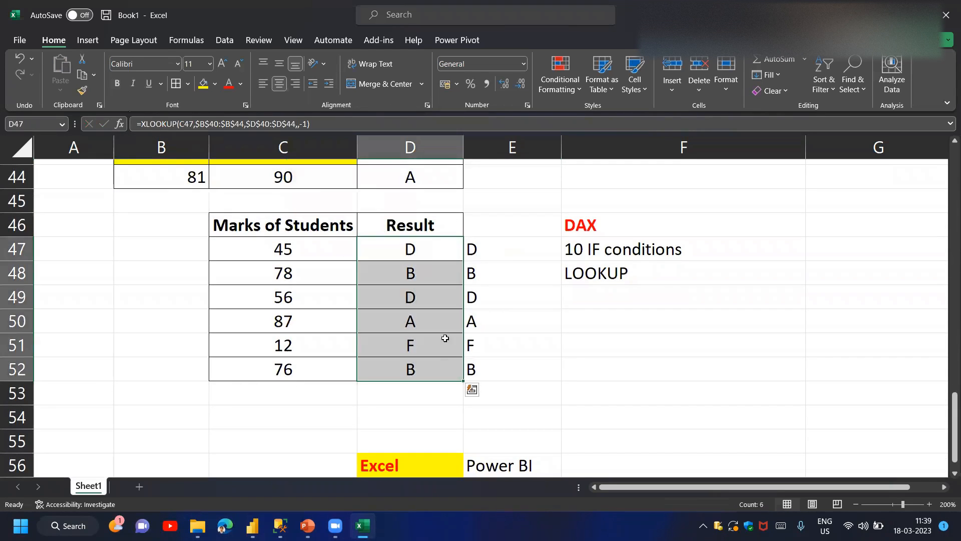
left_click_drag(515, 249, 498, 370)
scroll(498, 355, "down", 3)
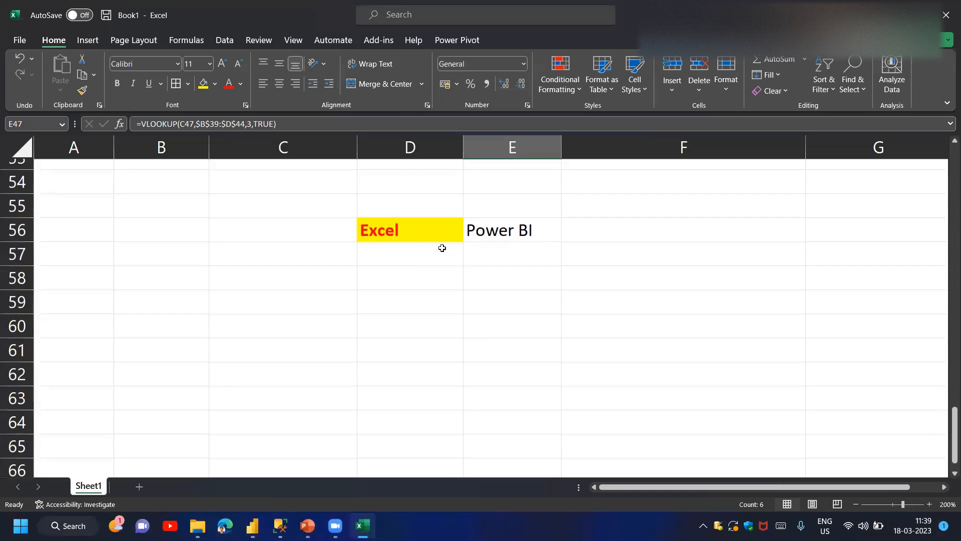
left_click(427, 260)
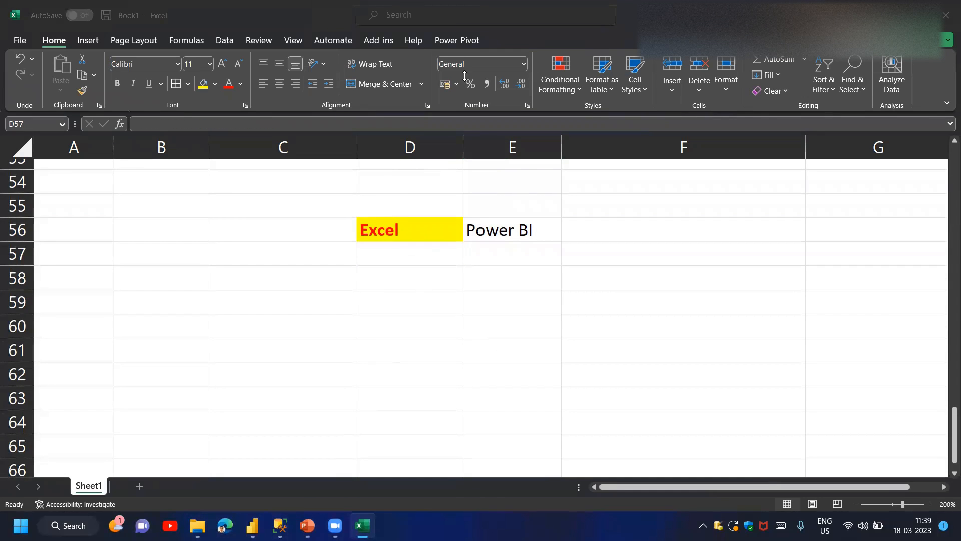
Switch to SQL Server Management Studio, expand the server's Databases folder and open a new query
left_click(407, 235)
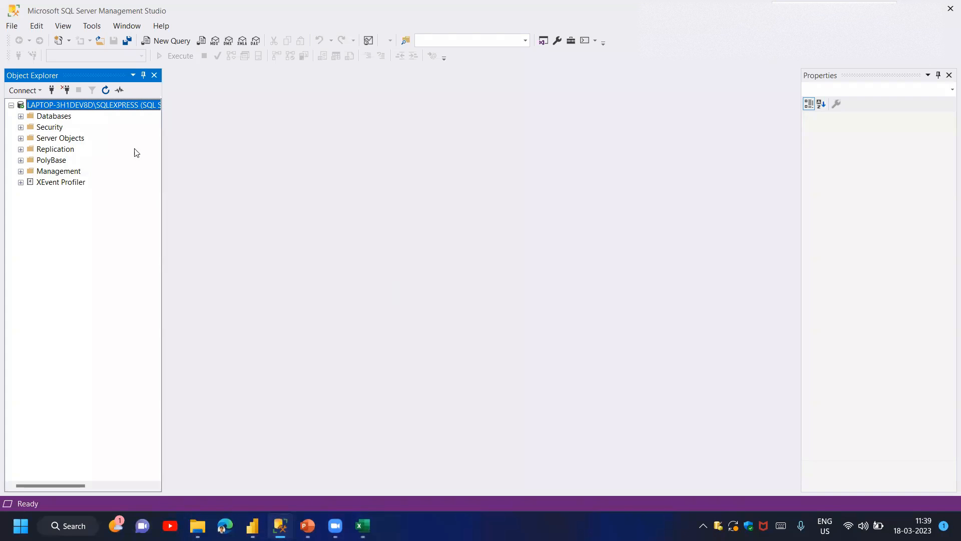
left_click(21, 117)
left_click(169, 40)
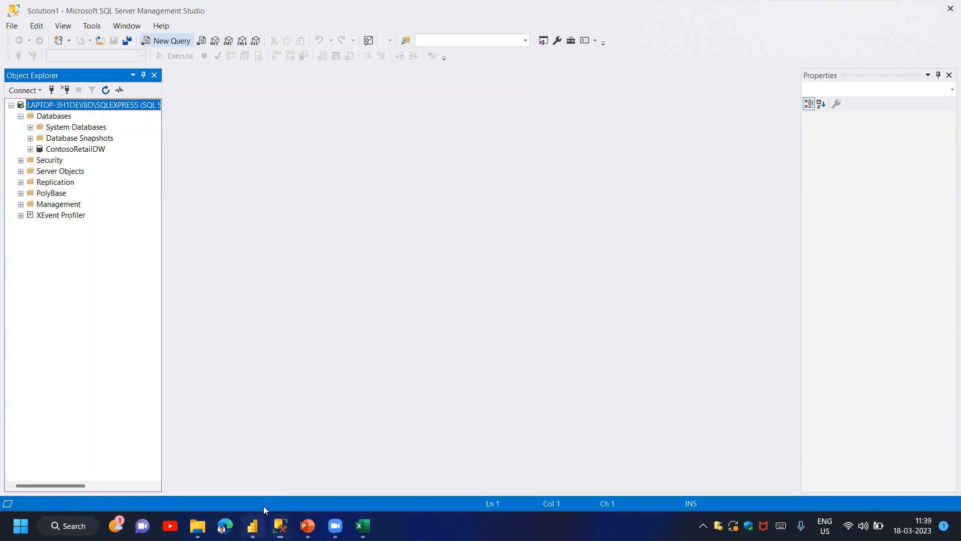
left_click(252, 526)
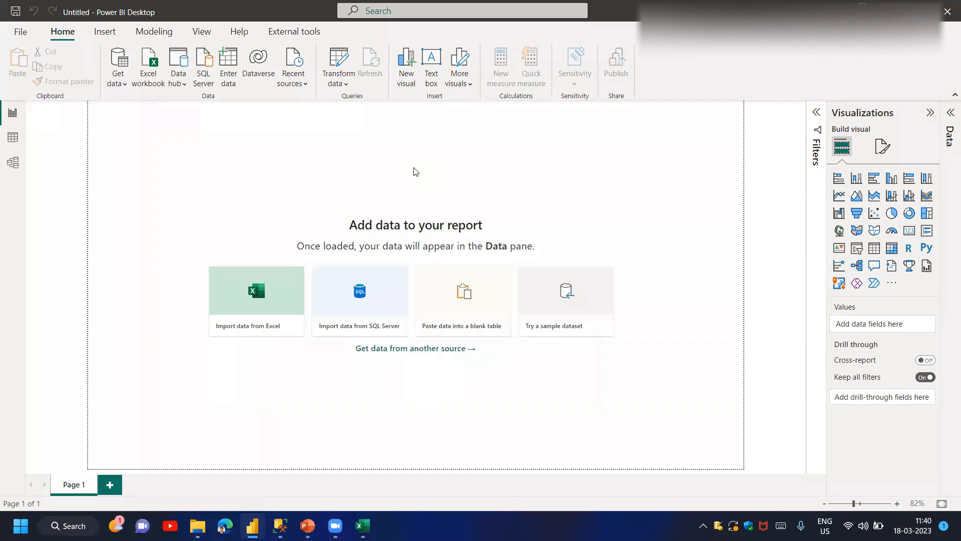
left_click(362, 526)
scroll(427, 324, "down", 2)
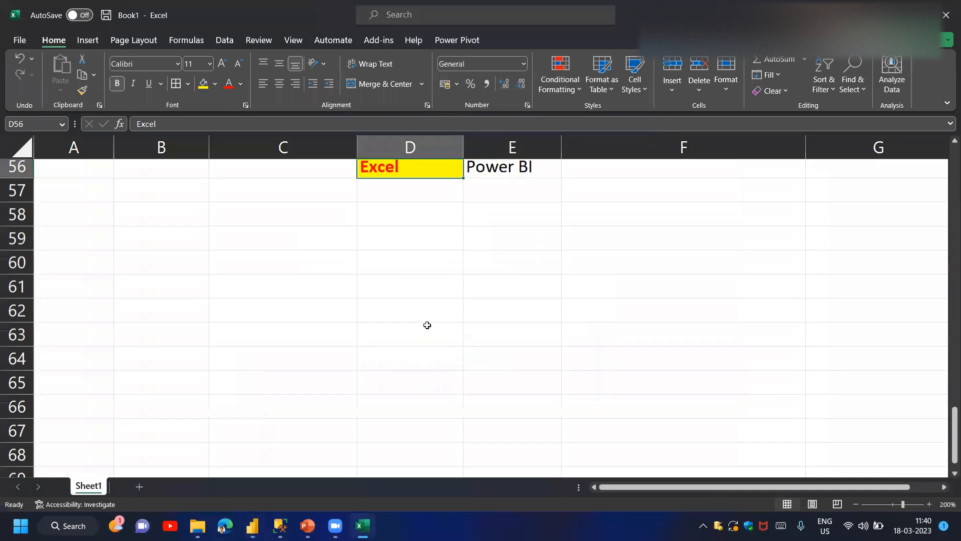
left_click(418, 248)
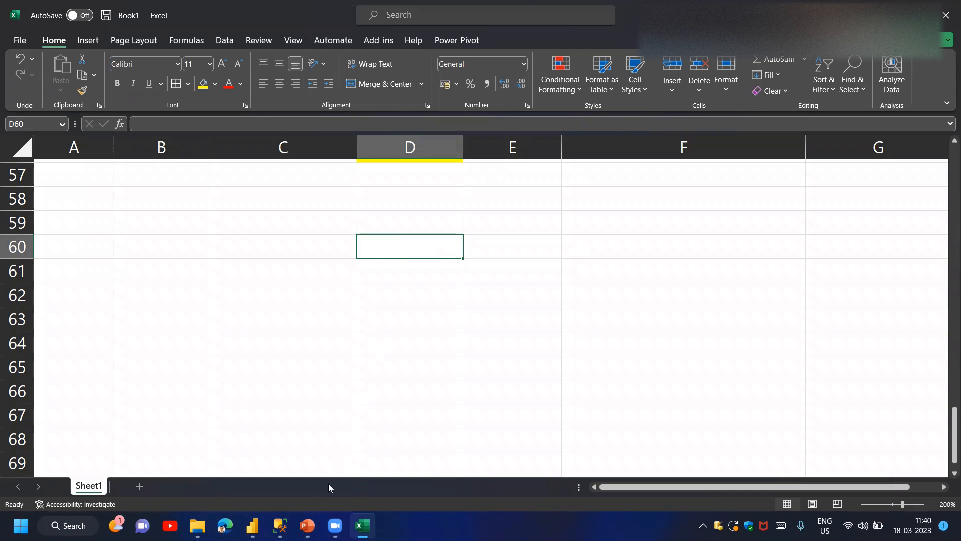
Switch to Power BI Desktop and expand the Data pane
left_click(252, 525)
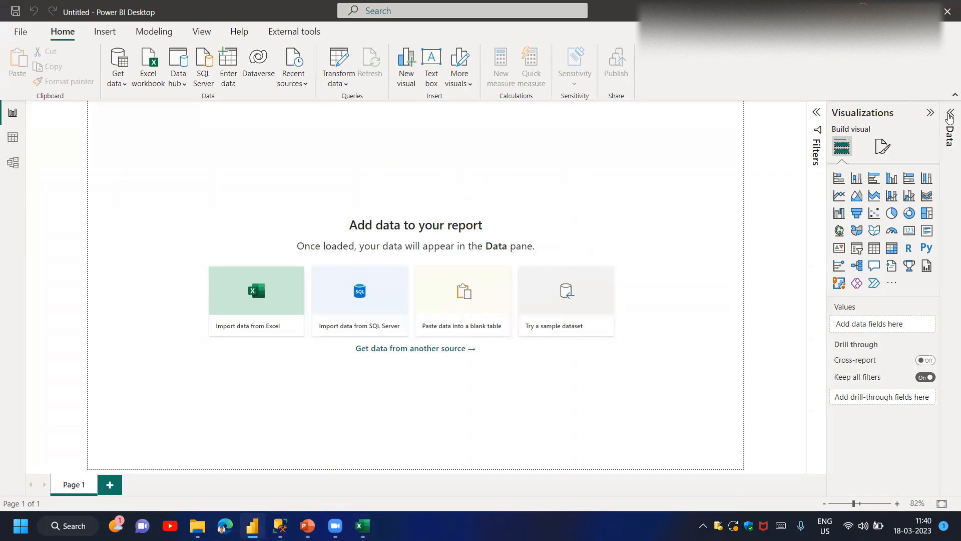
left_click(949, 116)
left_click(118, 80)
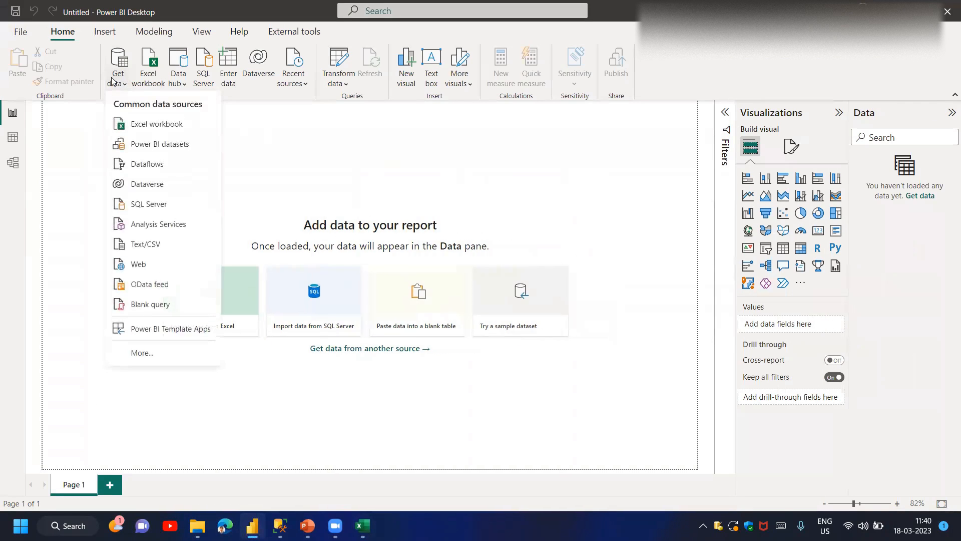
left_click(160, 208)
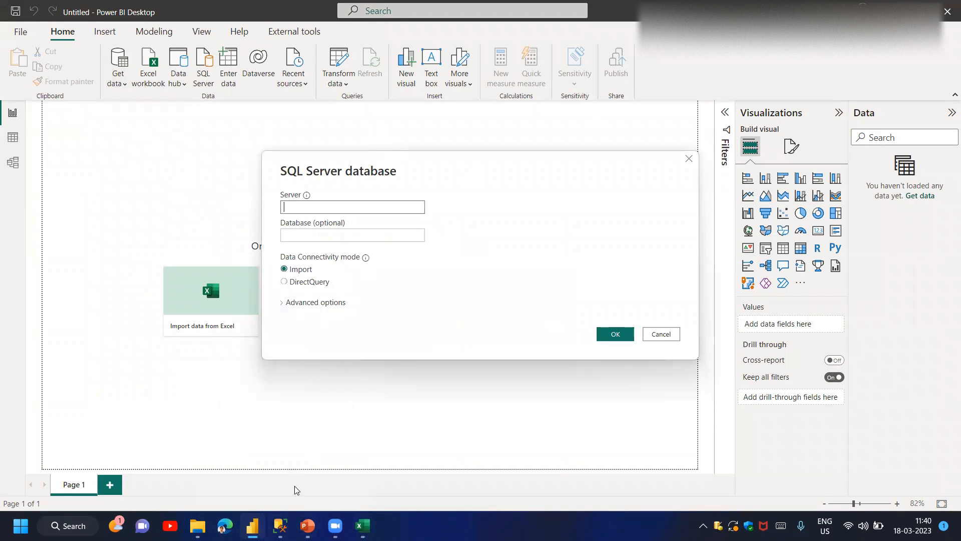
left_click(661, 335)
Open the complete list of data connectors and browse through the available data sources
left_click(124, 79)
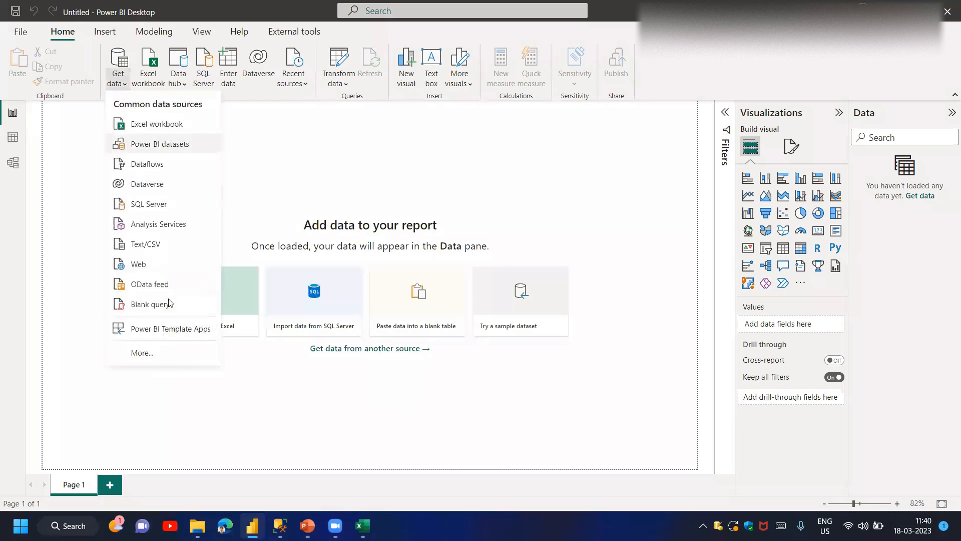
left_click(175, 357)
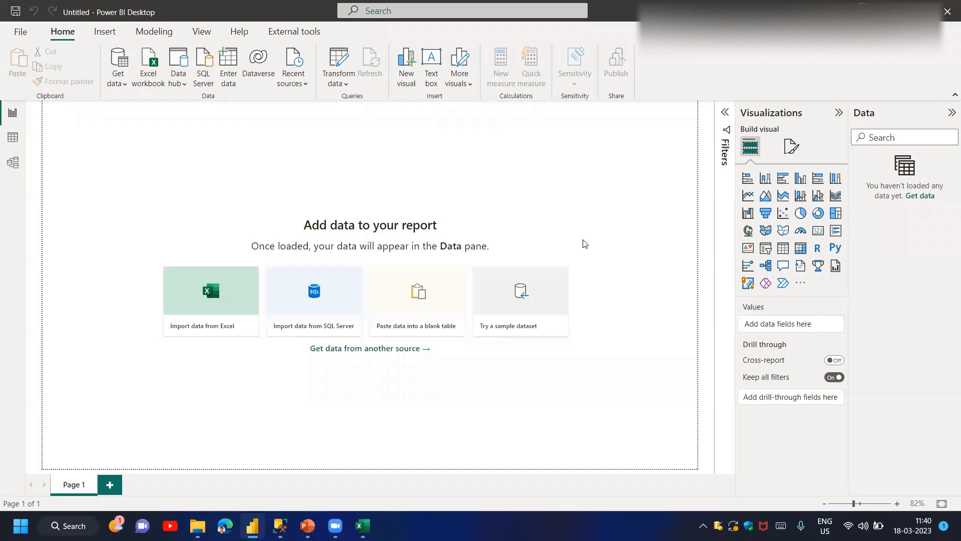
scroll(577, 242, "down", 10)
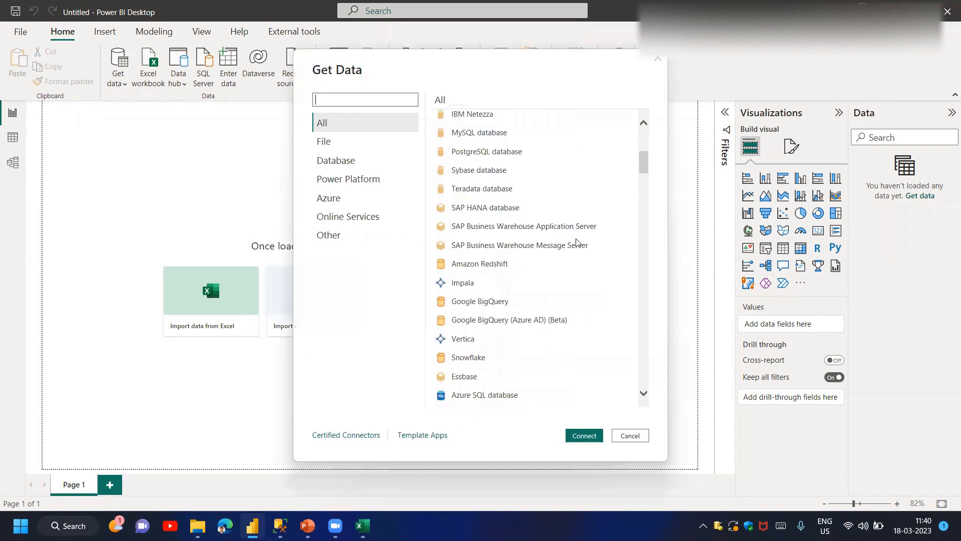
scroll(576, 243, "down", 7)
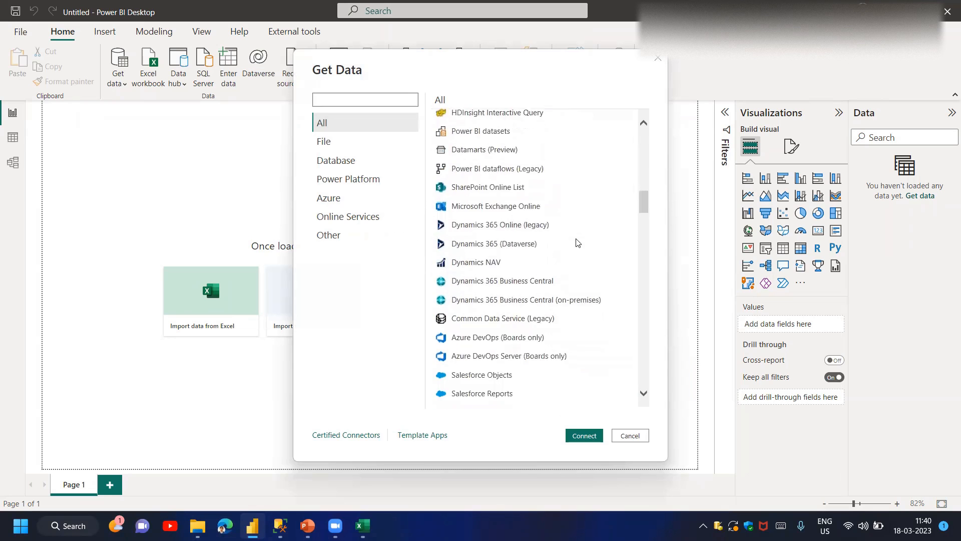
scroll(576, 243, "down", 8)
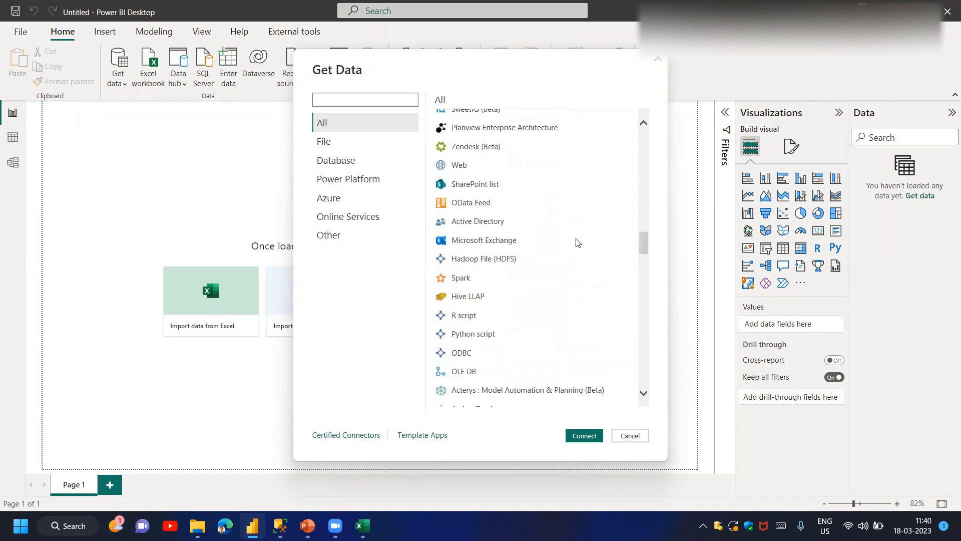
scroll(576, 243, "down", 8)
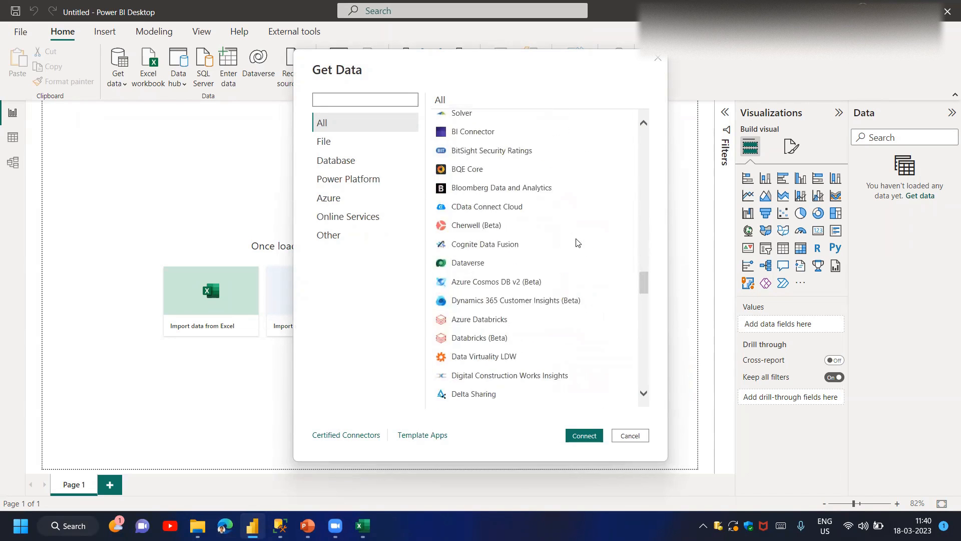
scroll(577, 243, "down", 10)
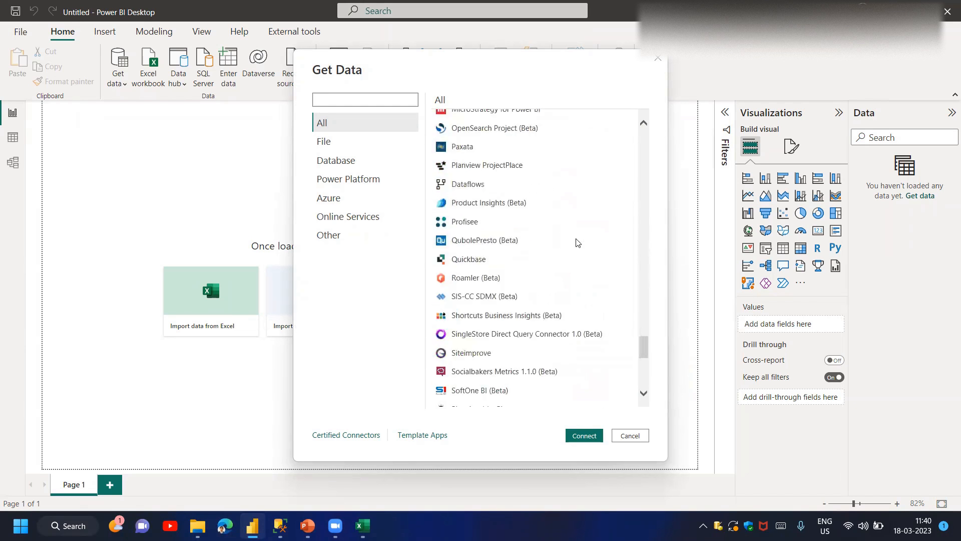
scroll(577, 243, "up", 20)
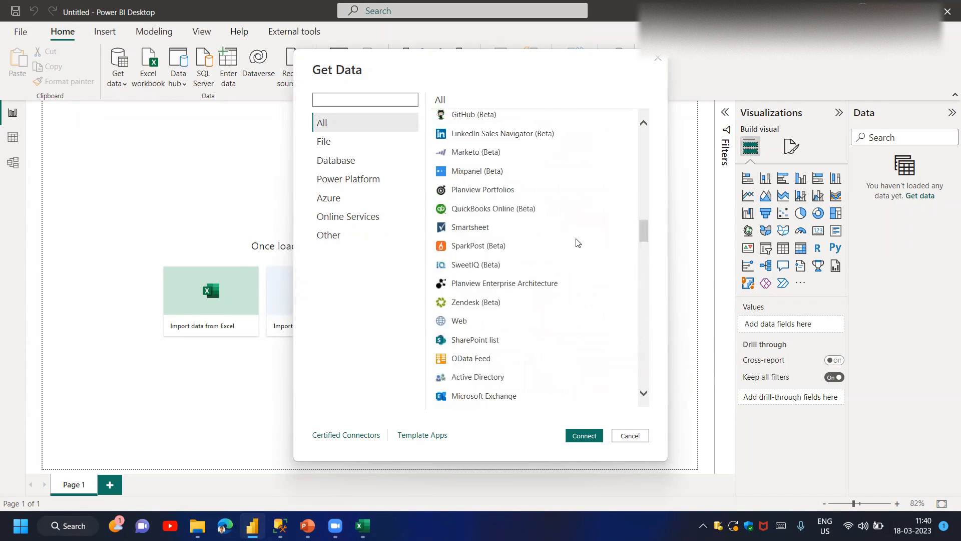
scroll(508, 266, "up", 2)
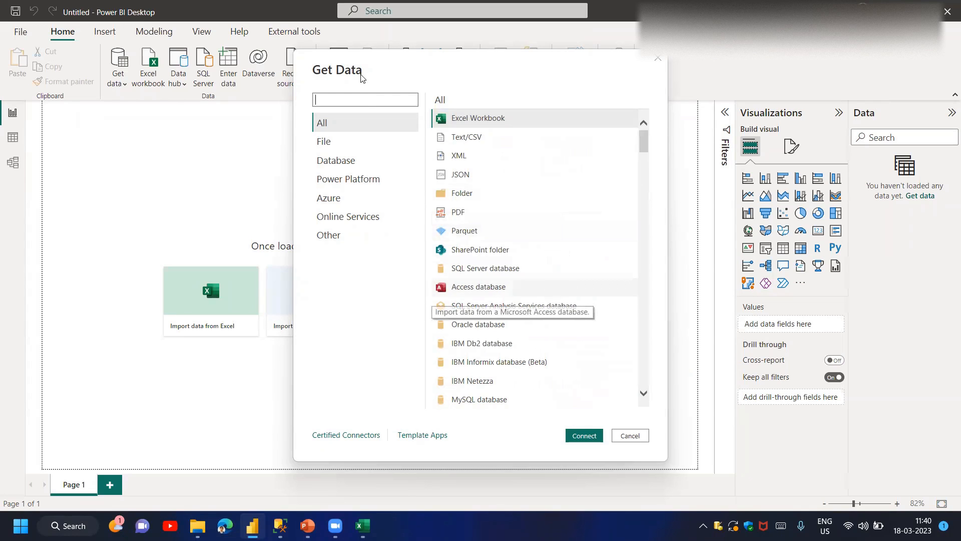
Search the connectors for sql and connect to a SQL Server database
type("sql")
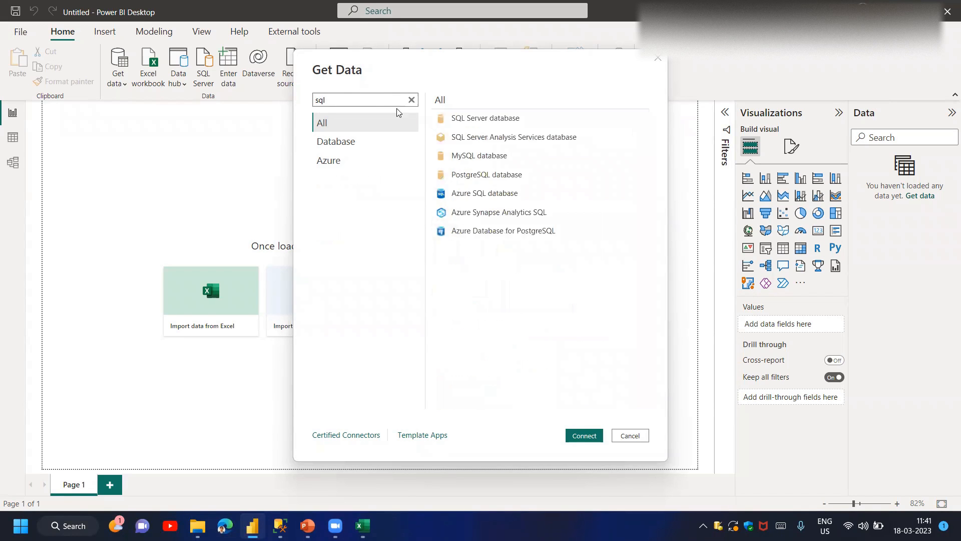
left_click(495, 124)
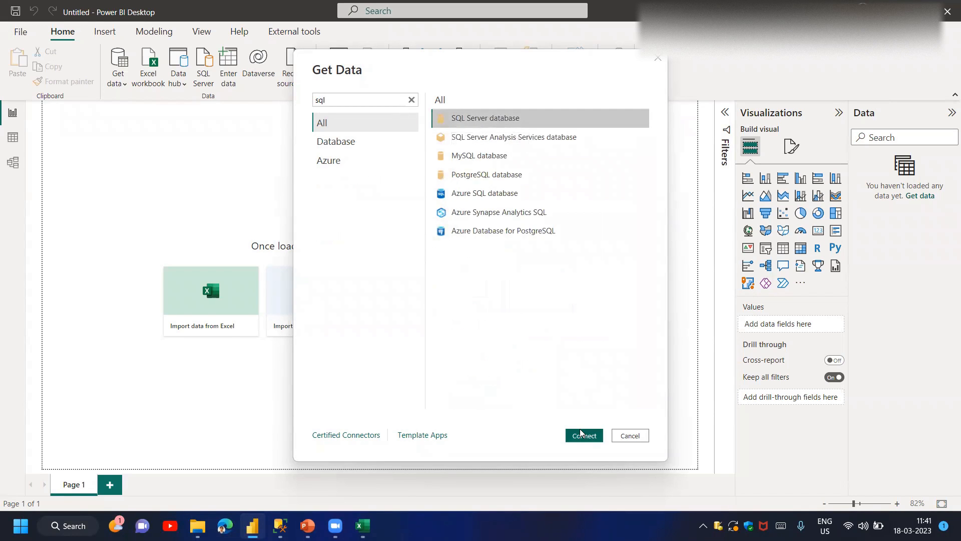
left_click(581, 434)
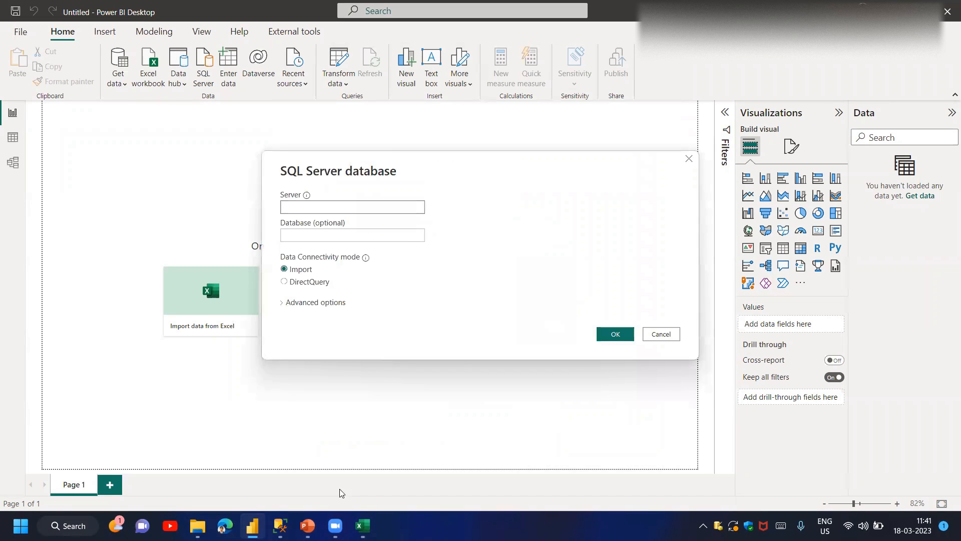
Copy the connection's server name from SQL Server Management Studio and enter LAPTOP-3H1DEV8D\SQLEXPRESS as the server in Power BI's SQL Server database dialog
left_click(280, 525)
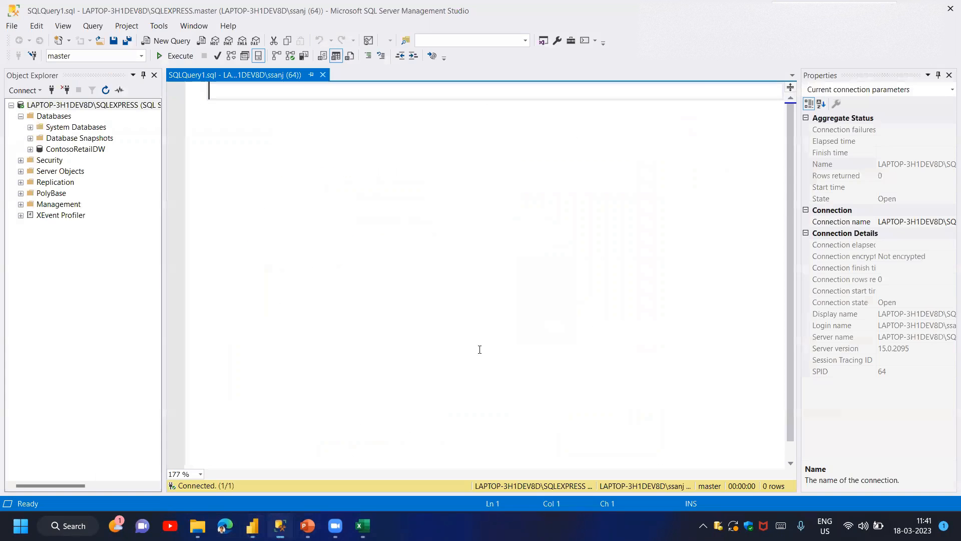
left_click(939, 164)
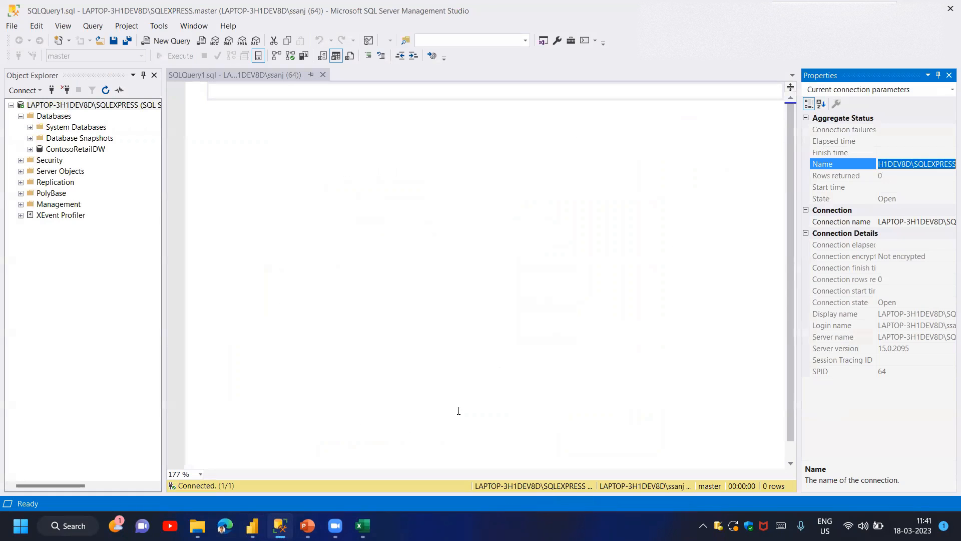
left_click(252, 525)
left_click(322, 202)
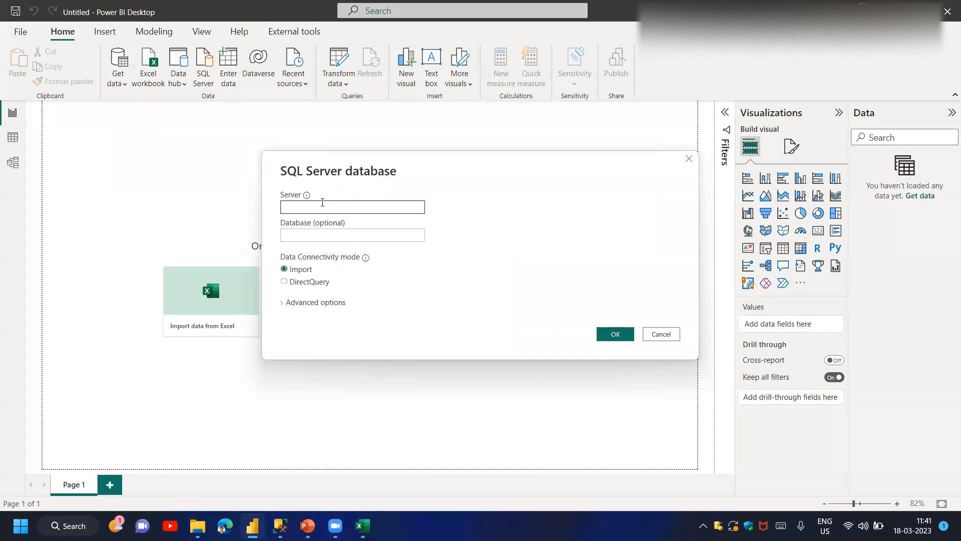
type("LAPTOP-3H1DEV8D\\SQLEXPRESS")
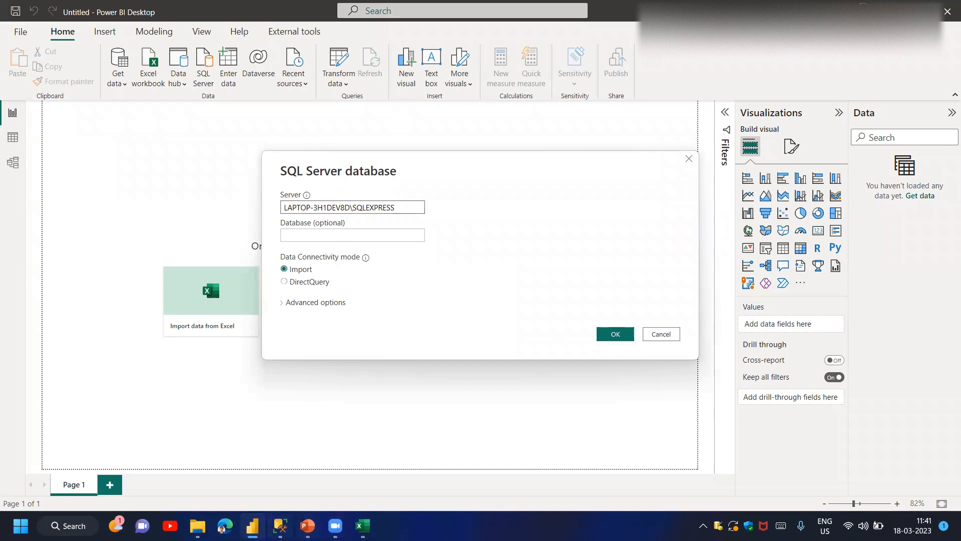
Switch to SQL Server Management Studio and write the statement USE ContosoRetailDW; in the query, leaving an empty line below it
left_click(280, 526)
left_click(264, 102)
type("USE ContosoRetailDW;;")
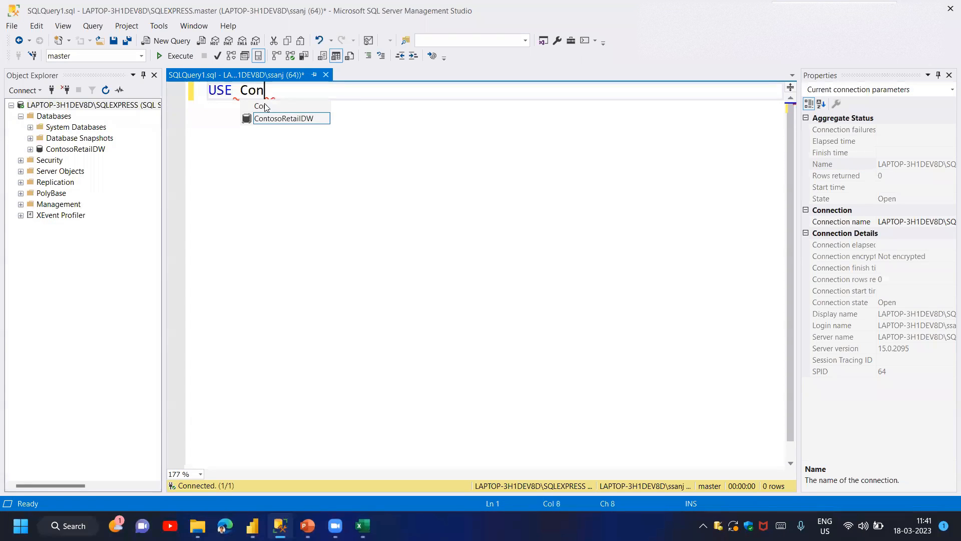
key("Return")
key("BackSpace")
key("BackSpace")
key("Return")
key("Return")
Add the statement SELECT * FROM FactOnlineSales below the USE line
type("SELECR")
key("BackSpace")
key("BackSpace")
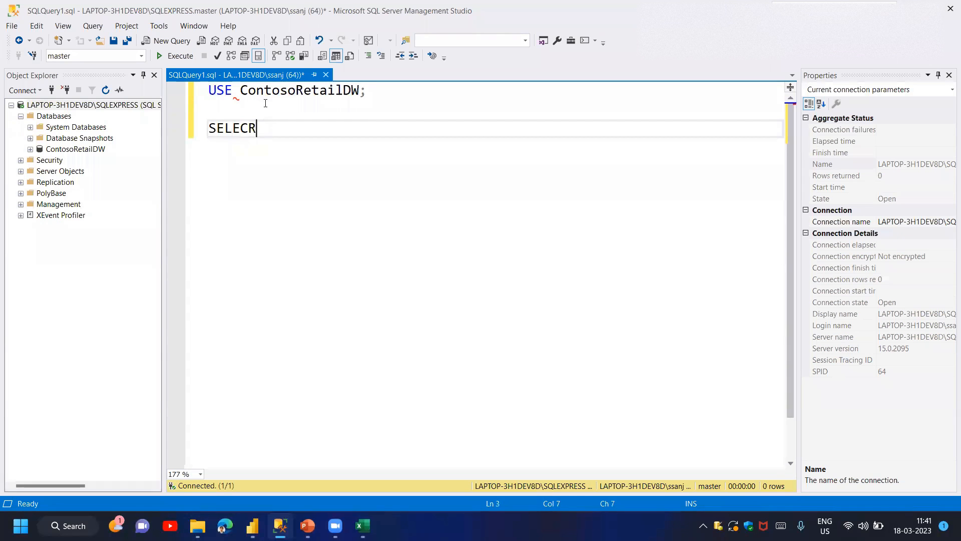
type("T * FROM FactO")
type("nli")
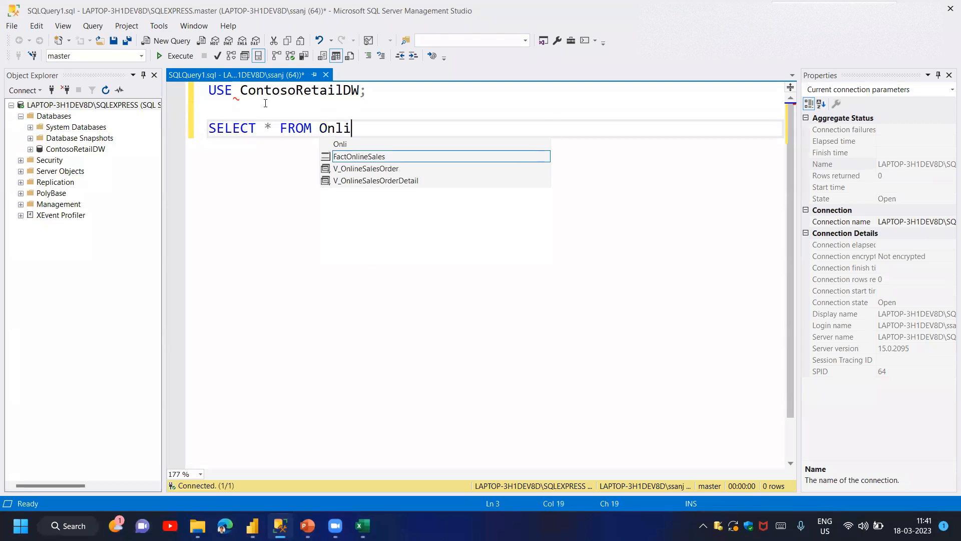
key("Tab")
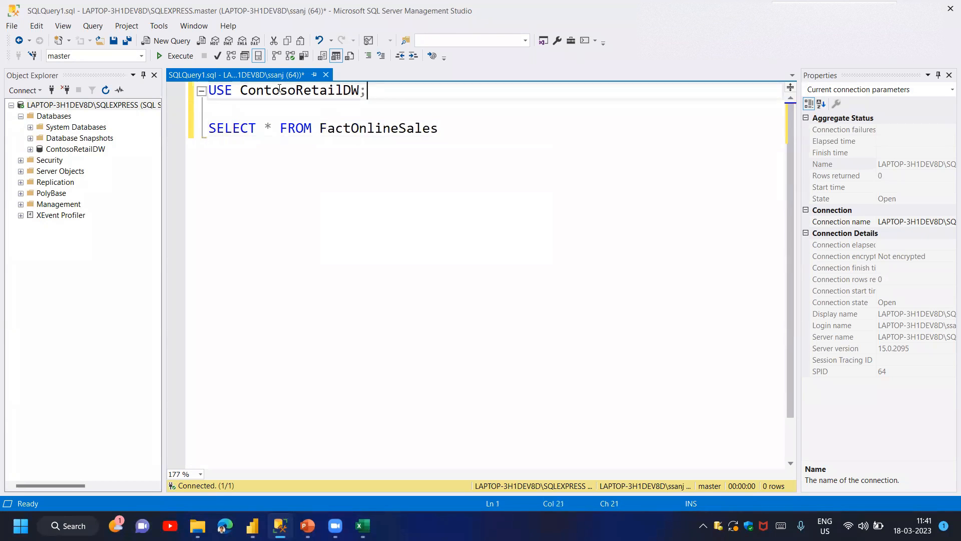
Execute the FactOnlineSales query and look over the columns in the result grid
left_click_drag(367, 91, 209, 91)
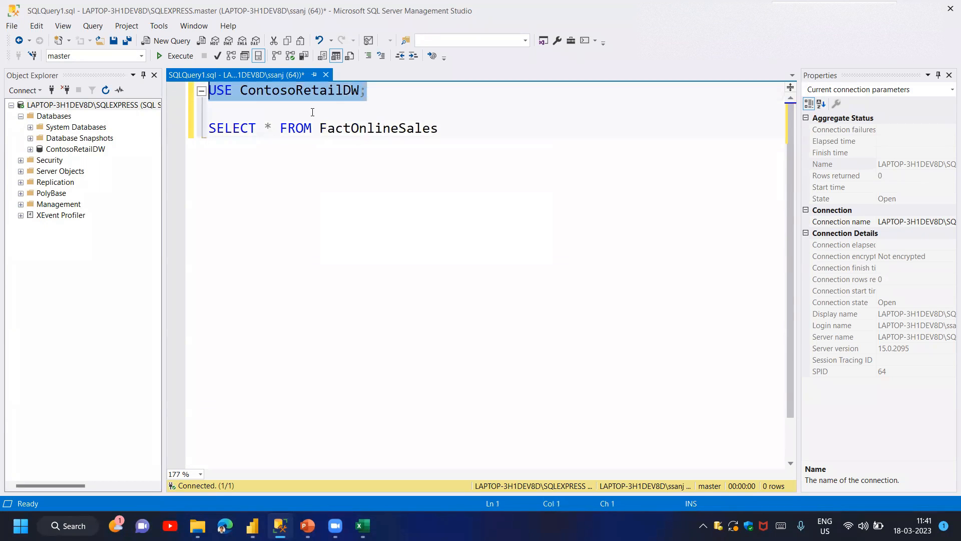
left_click_drag(444, 129, 209, 129)
left_click(450, 129)
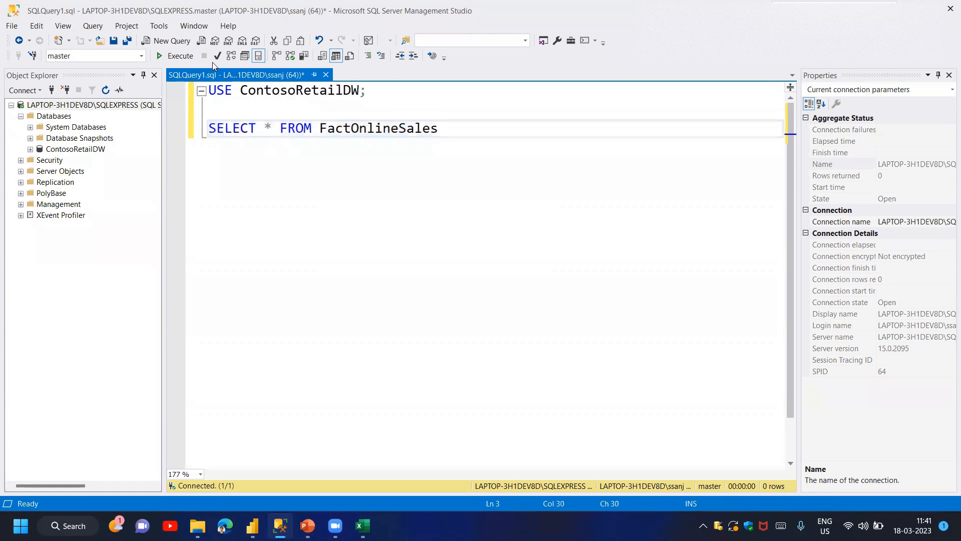
key("F5")
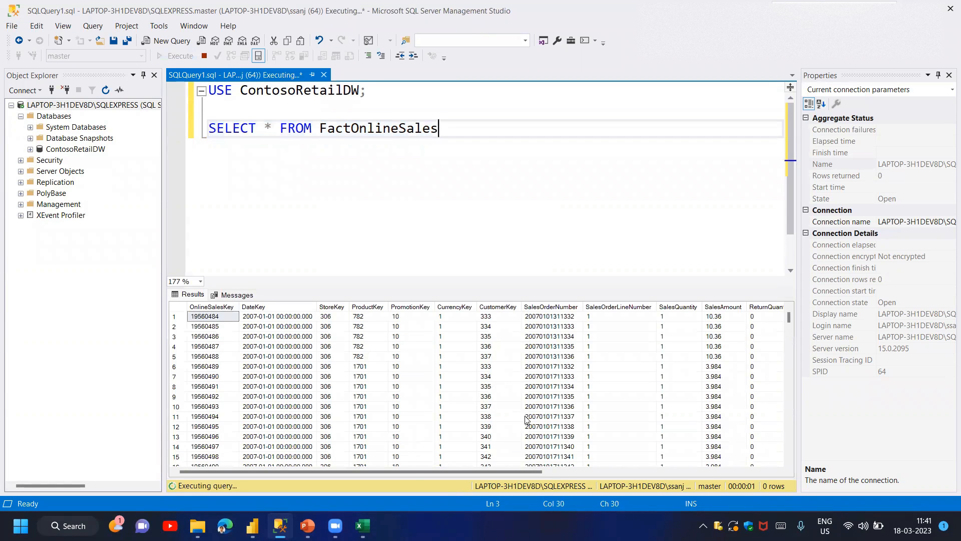
left_click_drag(498, 471, 411, 474)
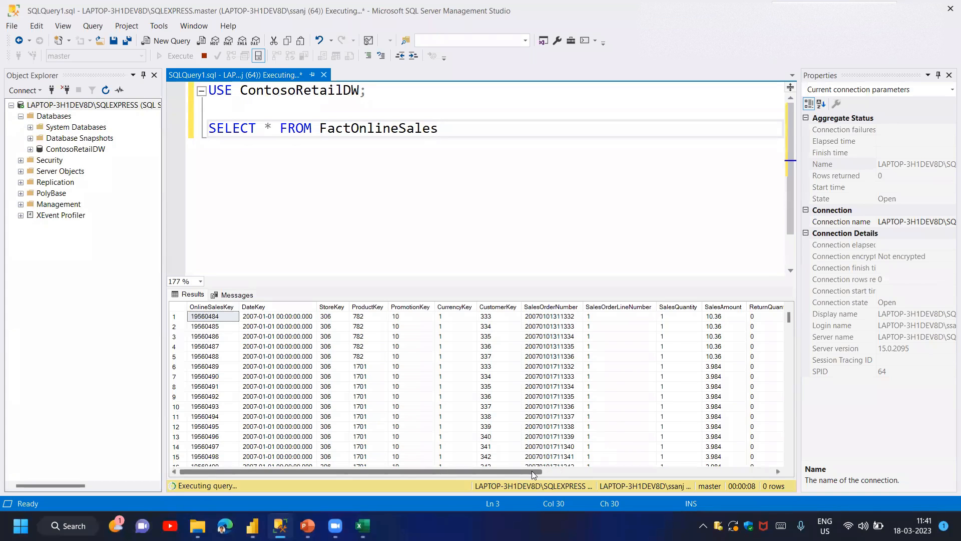
left_click_drag(532, 471, 284, 345)
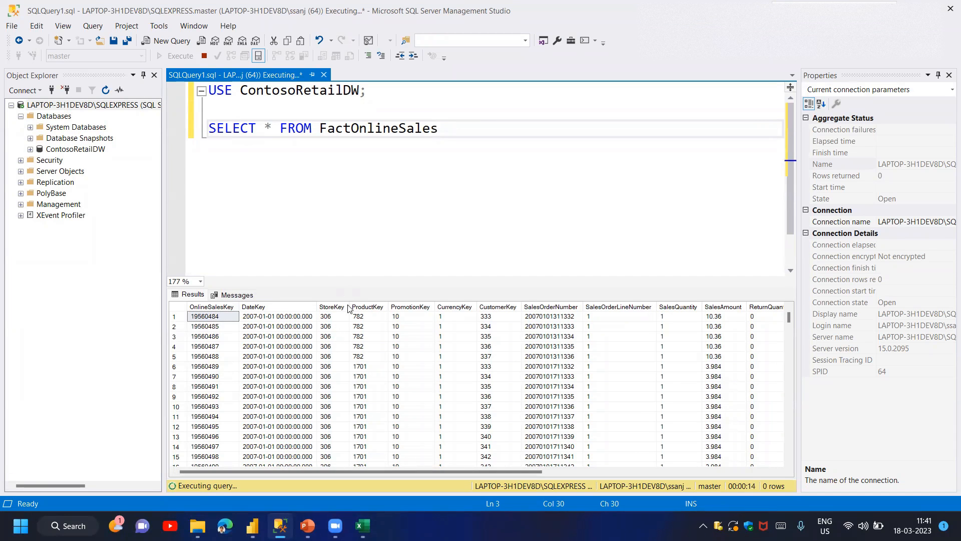
Remove the asterisk from the SELECT statement and move FROM FactOnlineSales lower, leaving an empty line for a column list
left_click(281, 123)
key("BackSpace")
key("BackSpace")
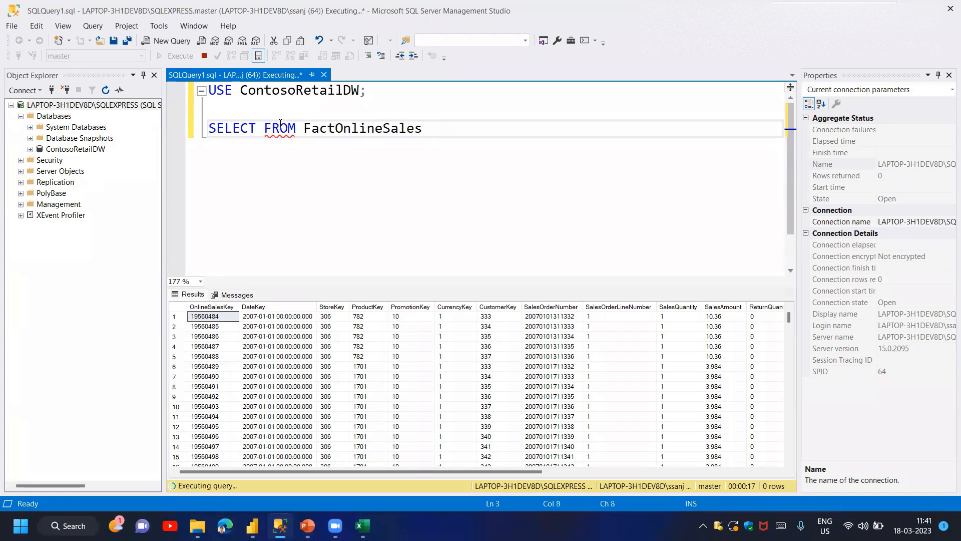
key("Return")
key("Return")
key("Return")
key("Up")
key("Up")
List OnlineSalesKey and DateKey below SELECT, each on its own line and followed by a comma
type("Onlin")
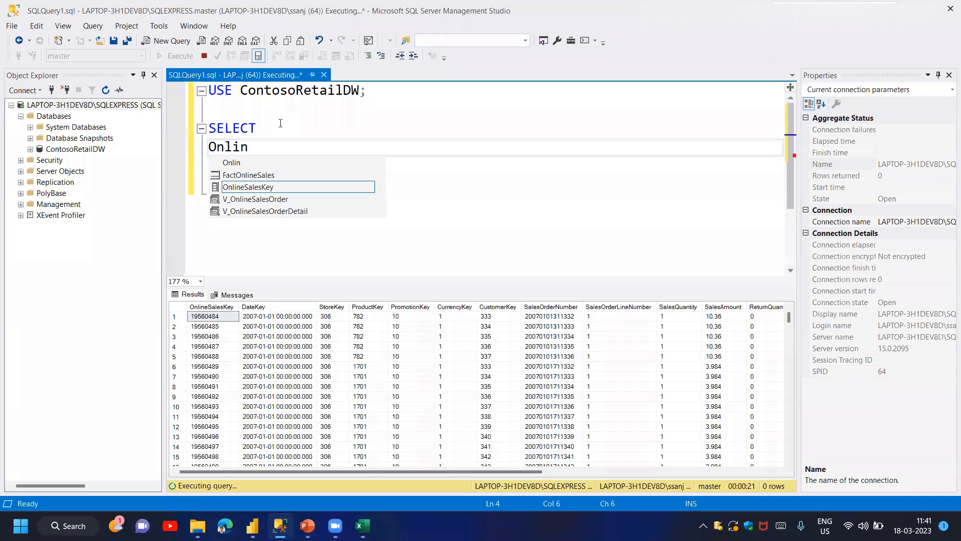
type("e")
key("Tab")
type(",")
key("Return")
type("D")
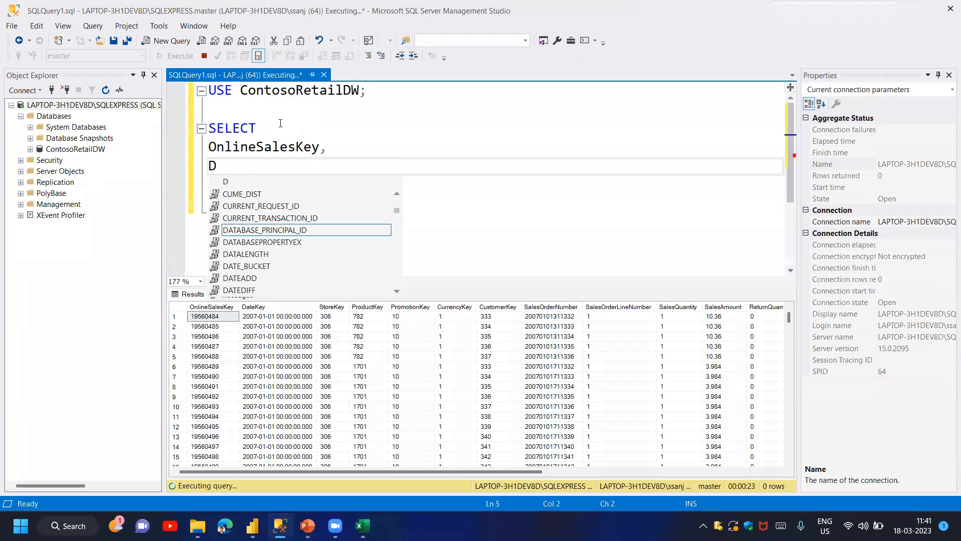
type("ate")
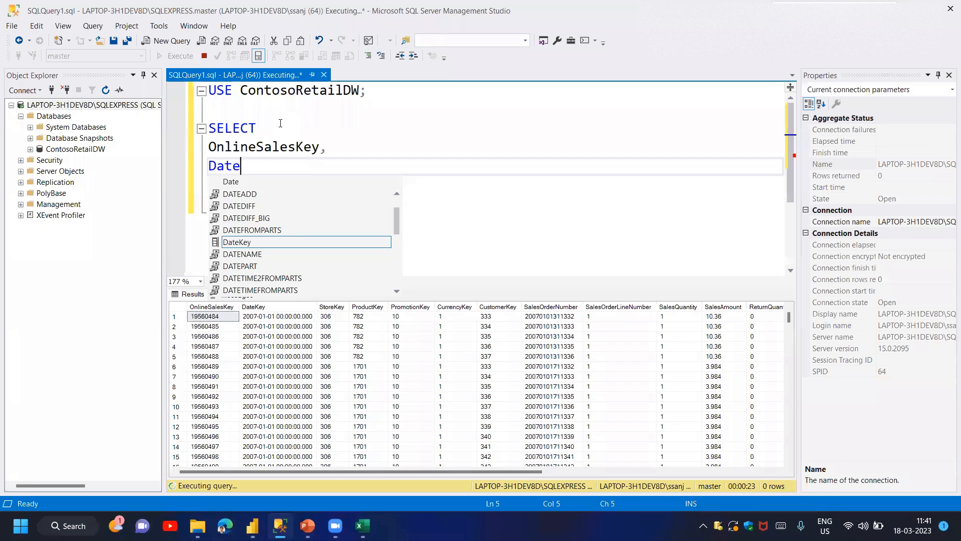
key("Tab")
type(",")
key("Return")
Add StoreKey, followed by a comma, and ProductKey as the last columns above the FROM line
type("Store")
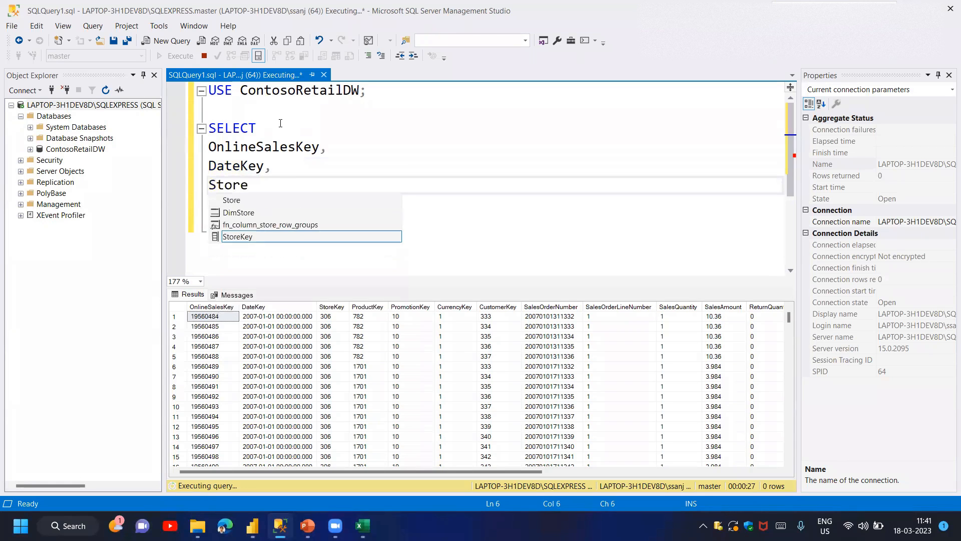
key("Tab")
type(",")
key("Down")
type("Prod")
key("Tab")
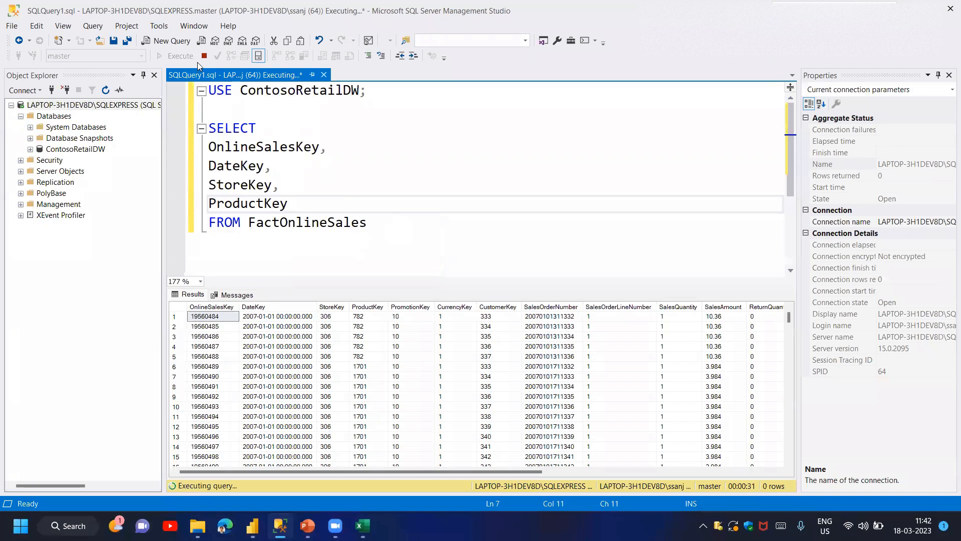
Cancel the running query and execute the edited four-column query on FactOnlineSales
left_click(204, 55)
left_click(330, 247)
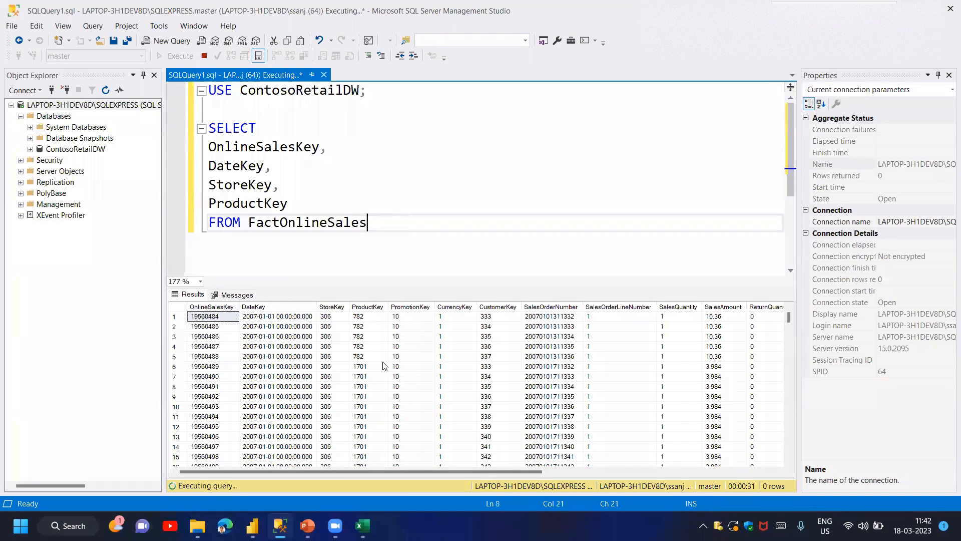
key("F5")
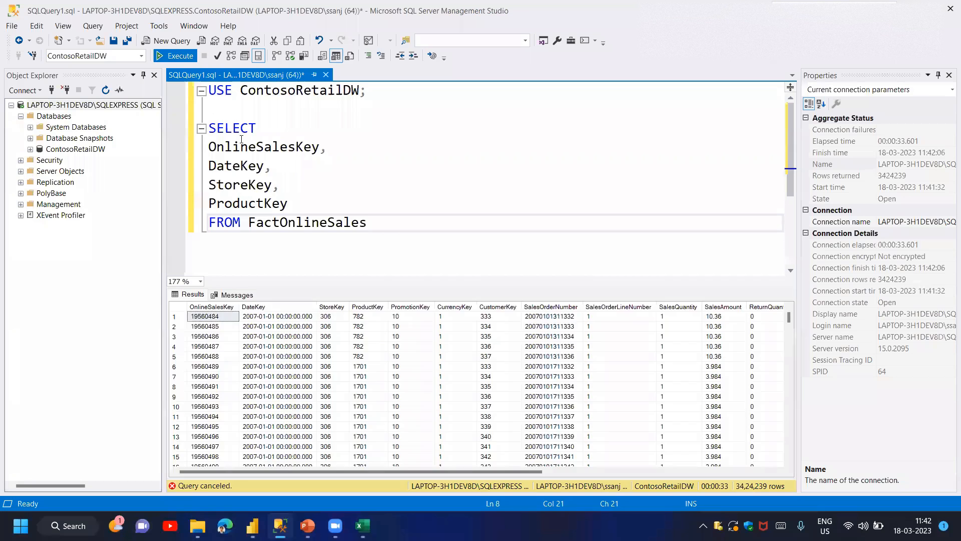
left_click(205, 100, "shift")
left_click(394, 231)
key("shift+Up")
key("shift+Up")
key("shift+Up")
key("shift+Up")
key("shift+Up")
key("shift+Up")
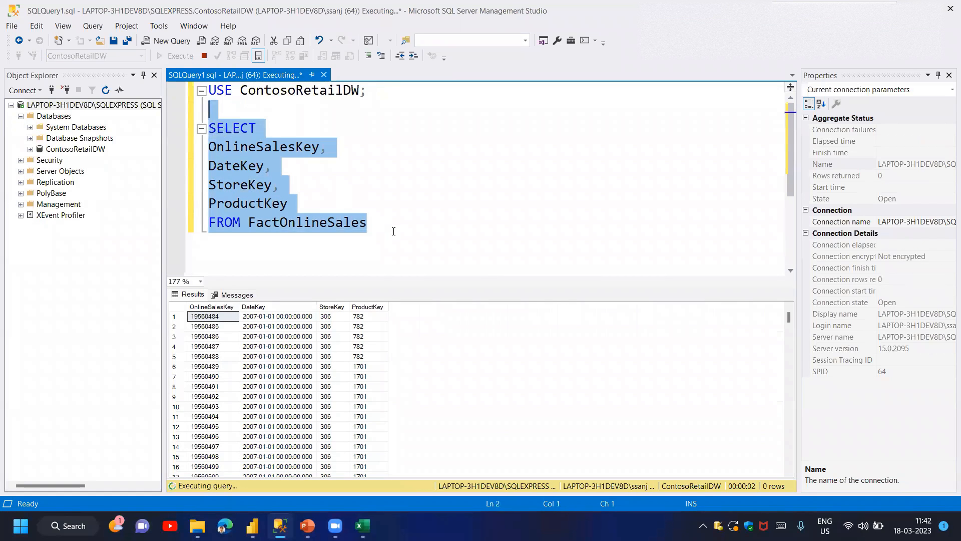
key("shift+Up")
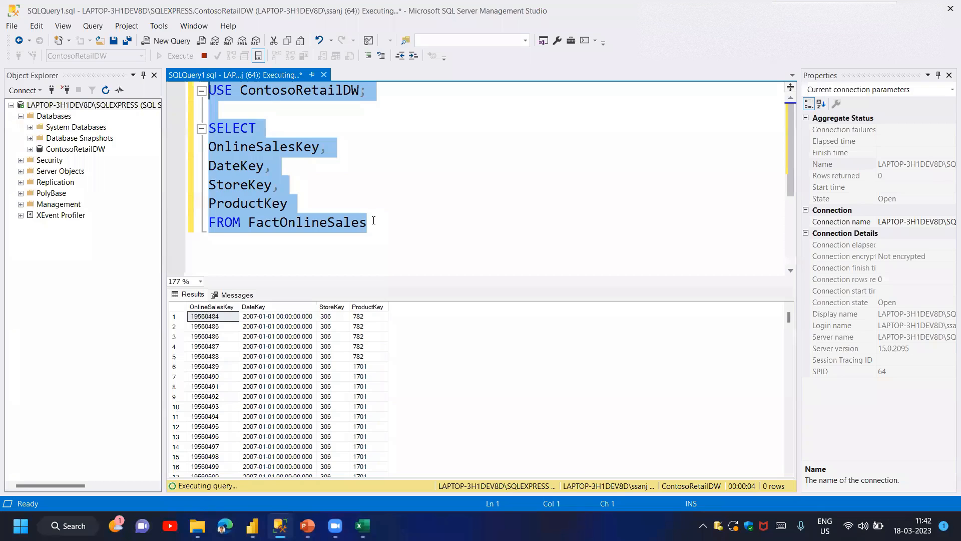
Copy the SELECT statement without the USE line and paste it as the SQL statement in the advanced options of Power BI's SQL Server database dialog
left_click(374, 222)
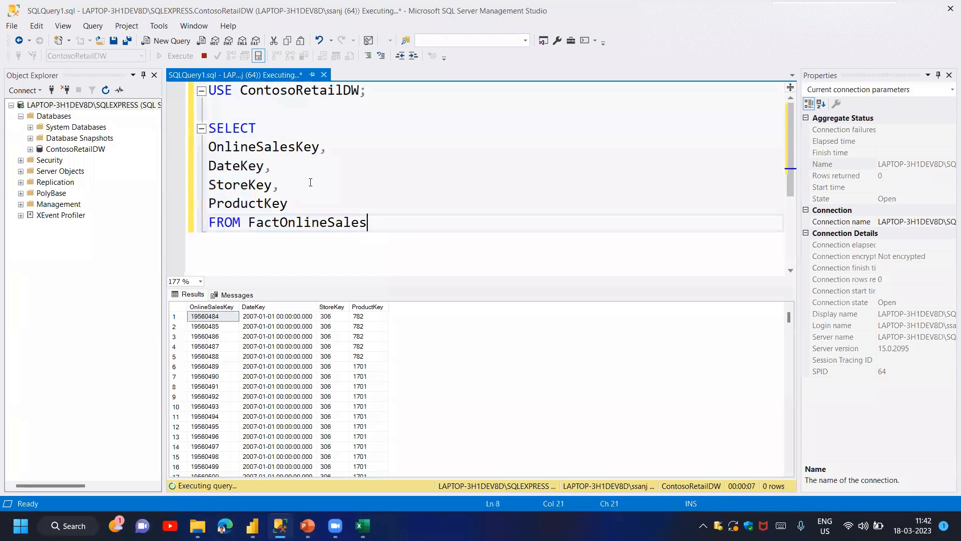
left_click(208, 128, "shift")
key("ctrl+c")
key("alt+Tab")
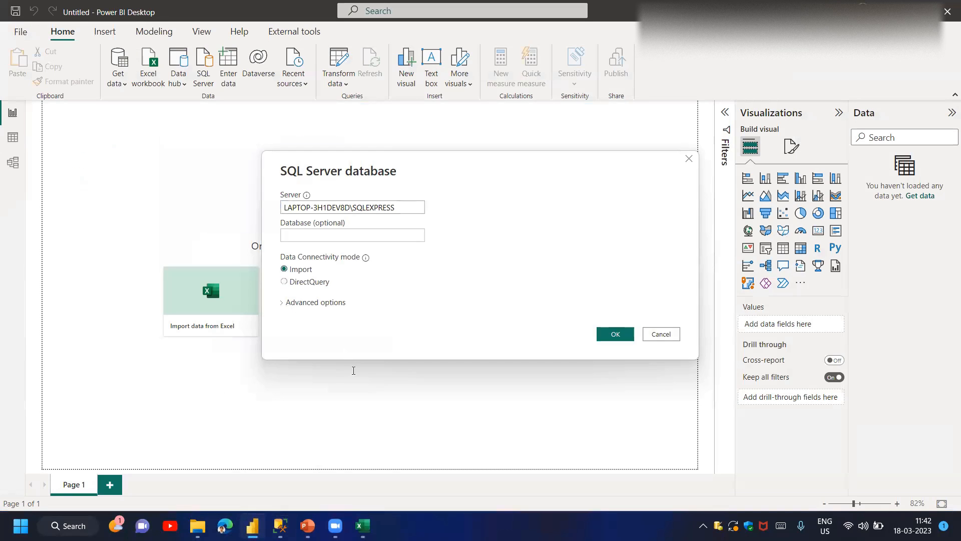
left_click(297, 303)
key("ctrl+v")
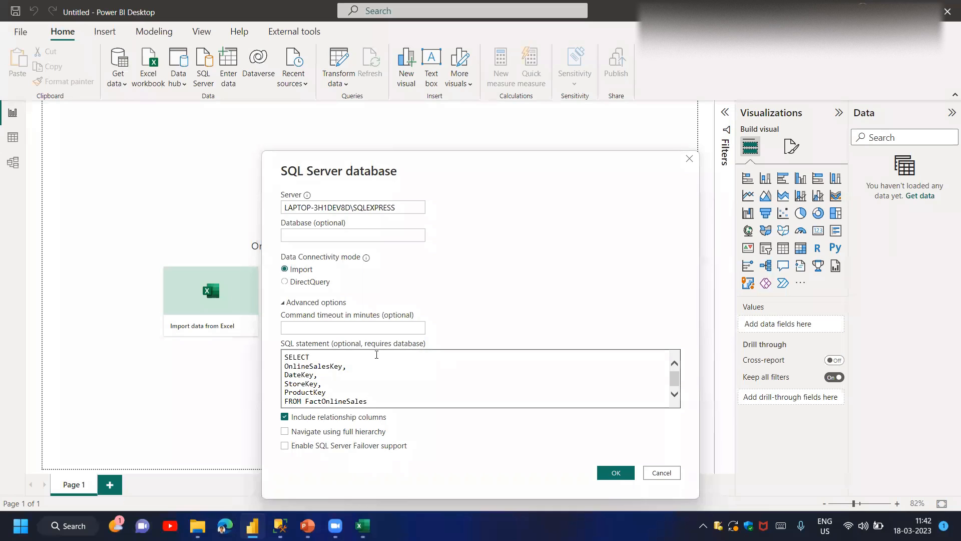
Enter ContosoRetailDW as the database and submit the connection with the pasted SQL statement to open the data preview
left_click_drag(407, 207, 277, 222)
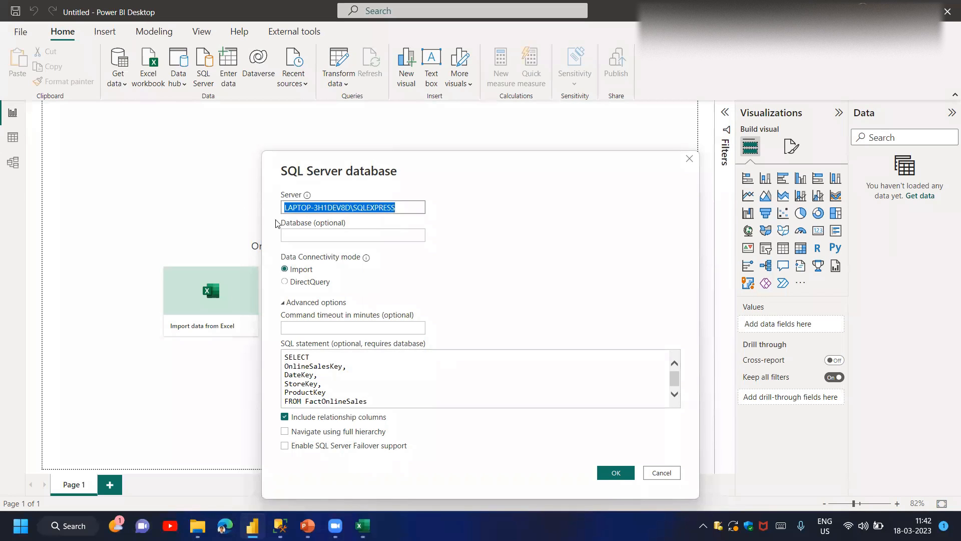
left_click(324, 240)
type("ContosoRetailD")
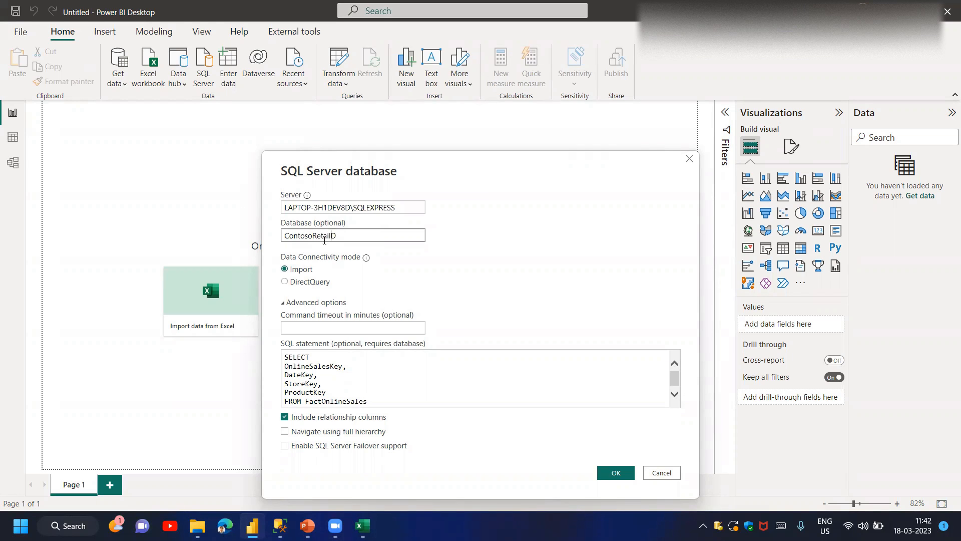
left_click(385, 397)
key("ctrl+a")
left_click(420, 402)
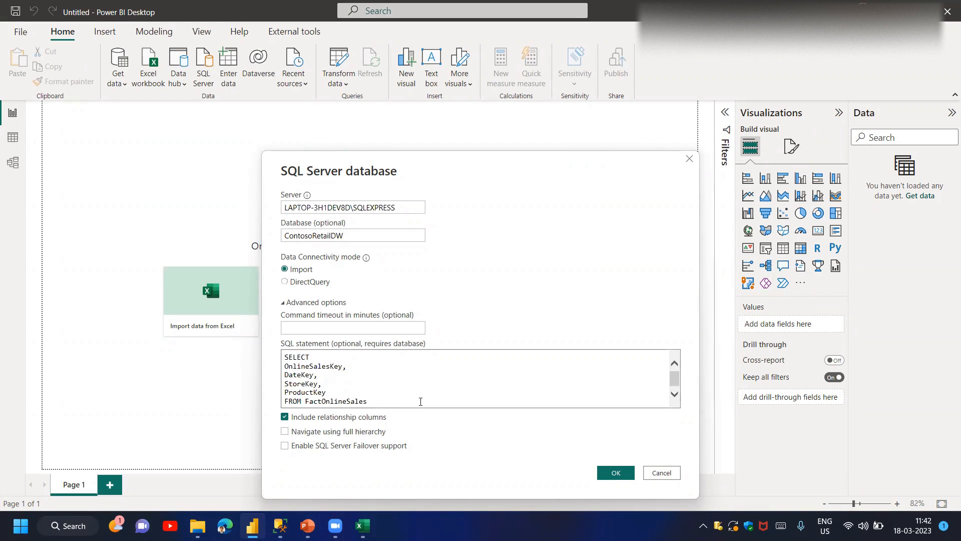
left_click(621, 478)
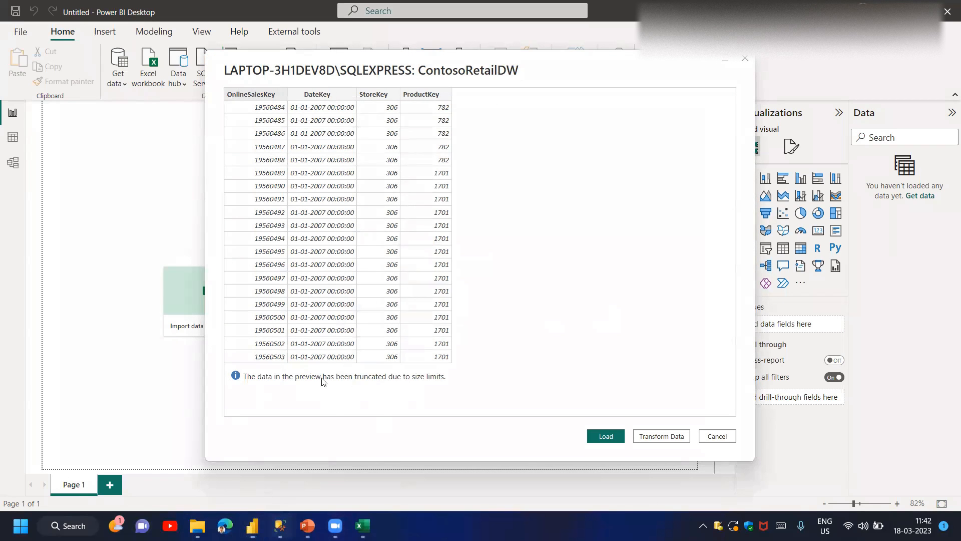
Switch to the Excel workbook and enter SQL Query in E60, beside the SQL Server entry
key("alt+Tab")
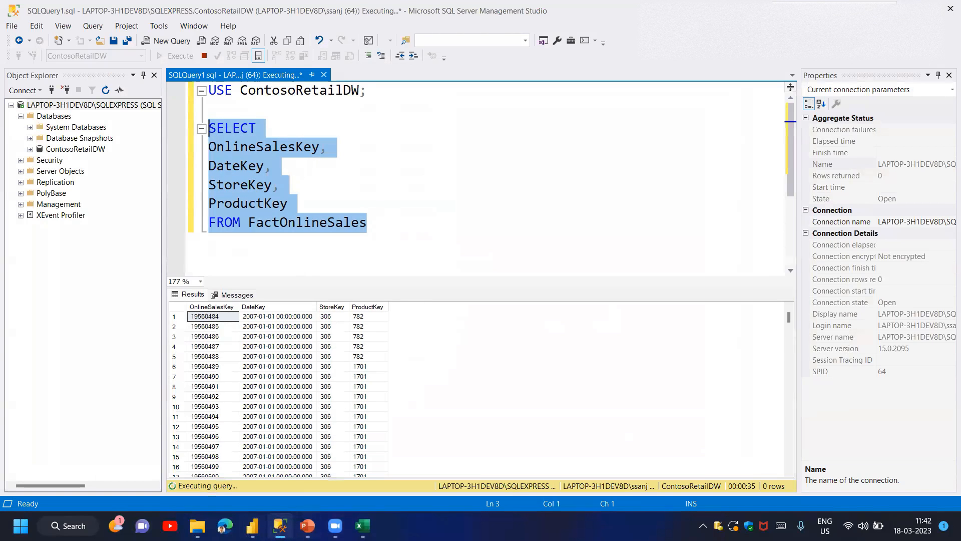
key("alt+Tab")
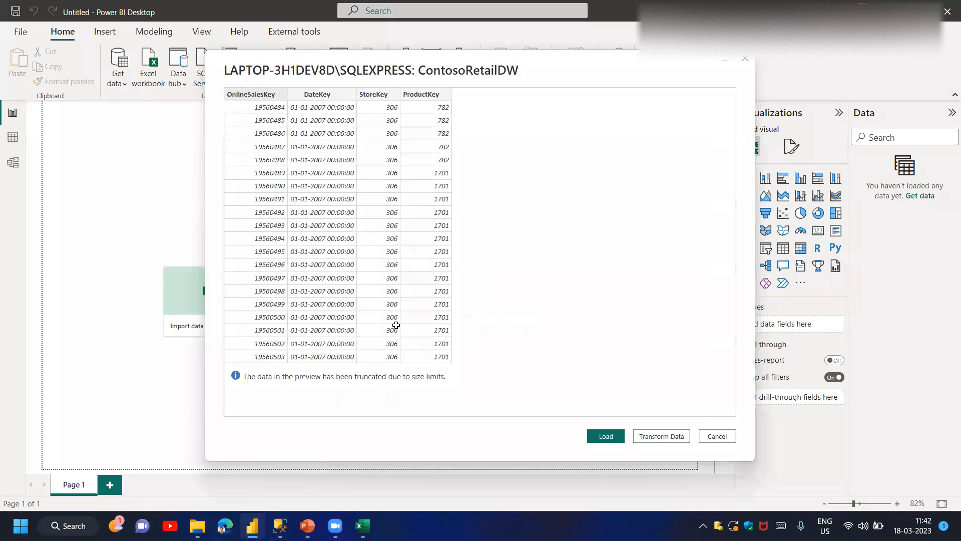
key("alt+Tab")
type("SQL Query")
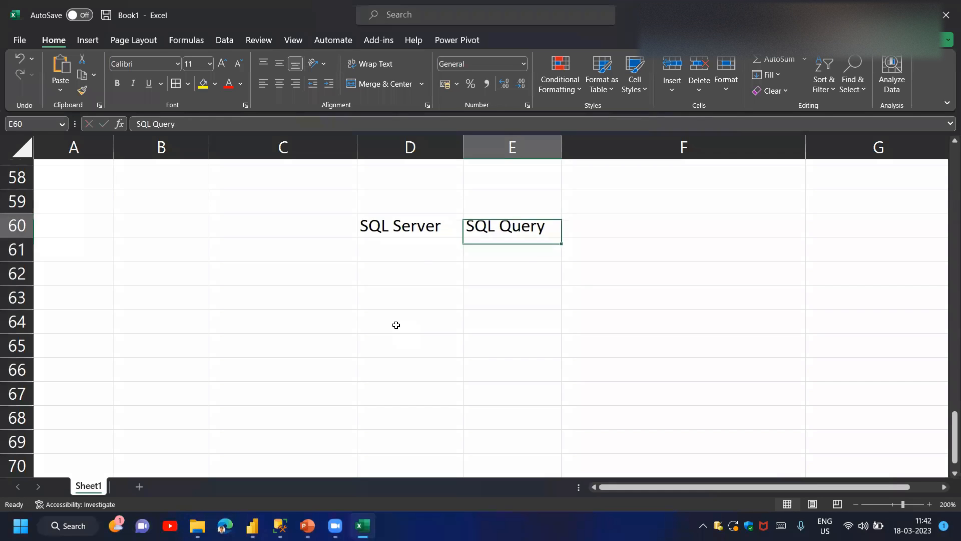
Enter Power BI in D61 and SQL Connector in E61
key("Down")
key("Left")
type("Po")
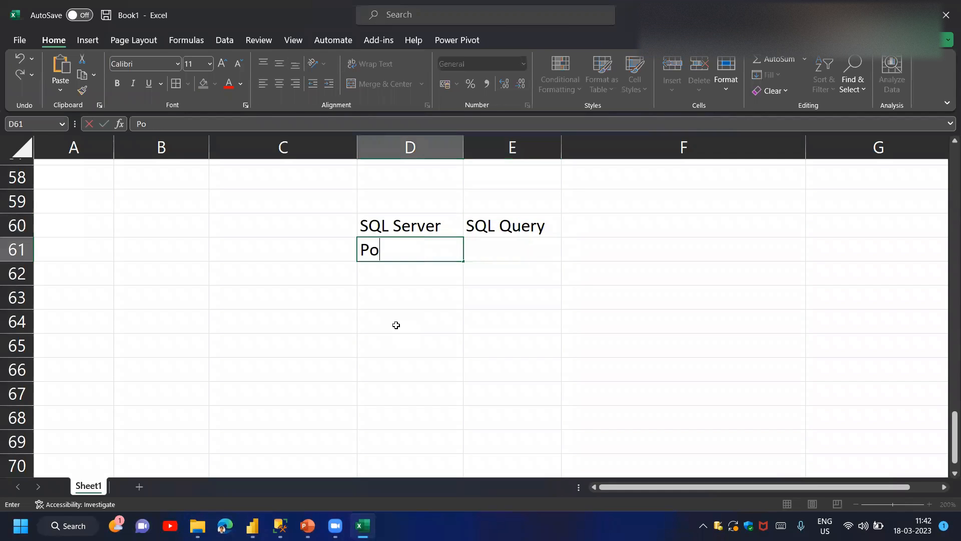
type("wer BI")
key("Tab")
type("SQL Connector")
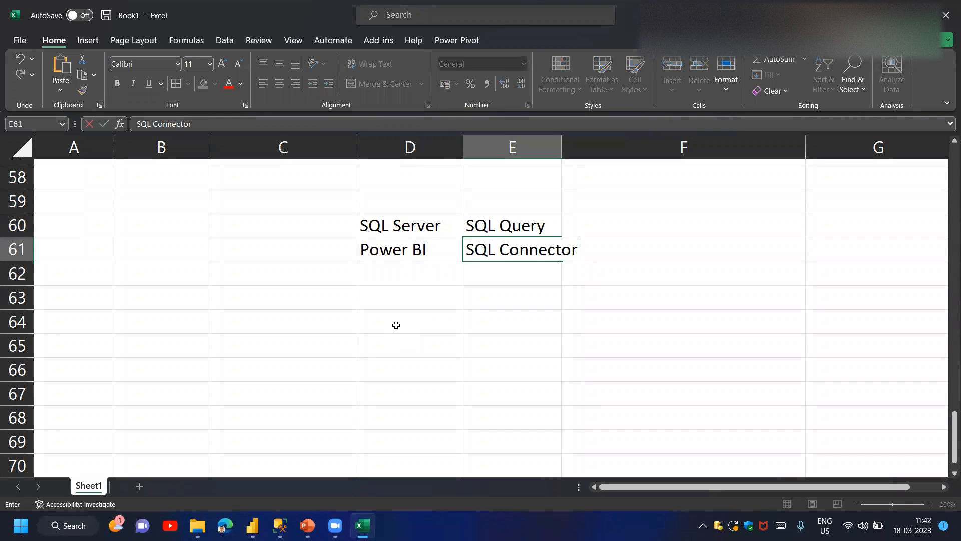
Enter SQL Query in F61, beside the SQL Connector entry
key("Up")
key("Right")
key("Down")
type("SQL Que")
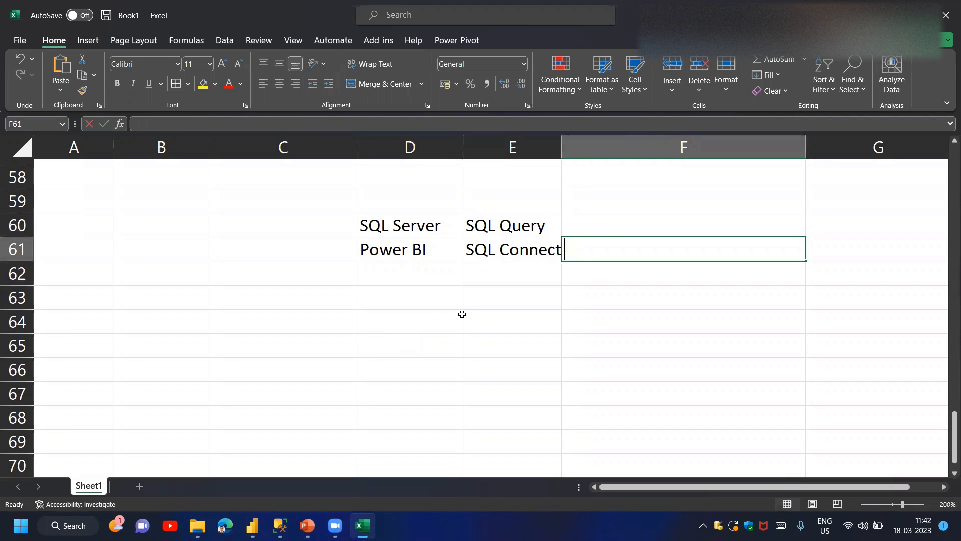
type("ry")
key("Tab")
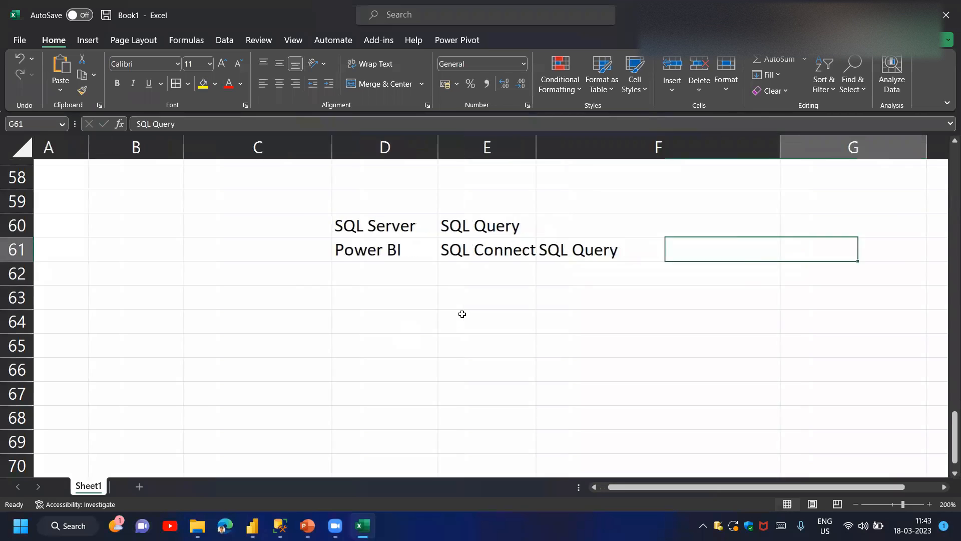
type("Fetching")
key("Return")
key("Up")
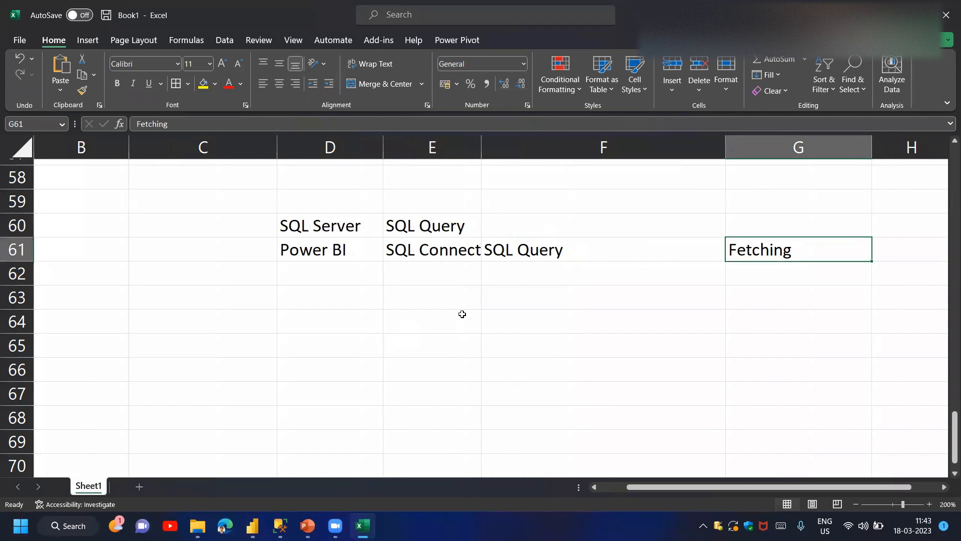
key("Delete")
Widen column E so that the SQL Connector entry fits in its cell
key("Left")
key("Left")
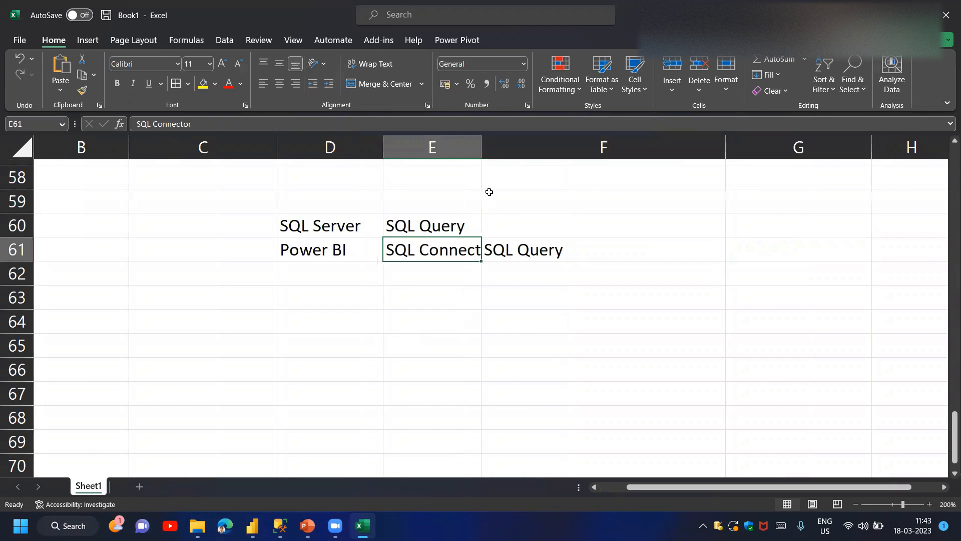
left_click_drag(478, 152, 516, 151)
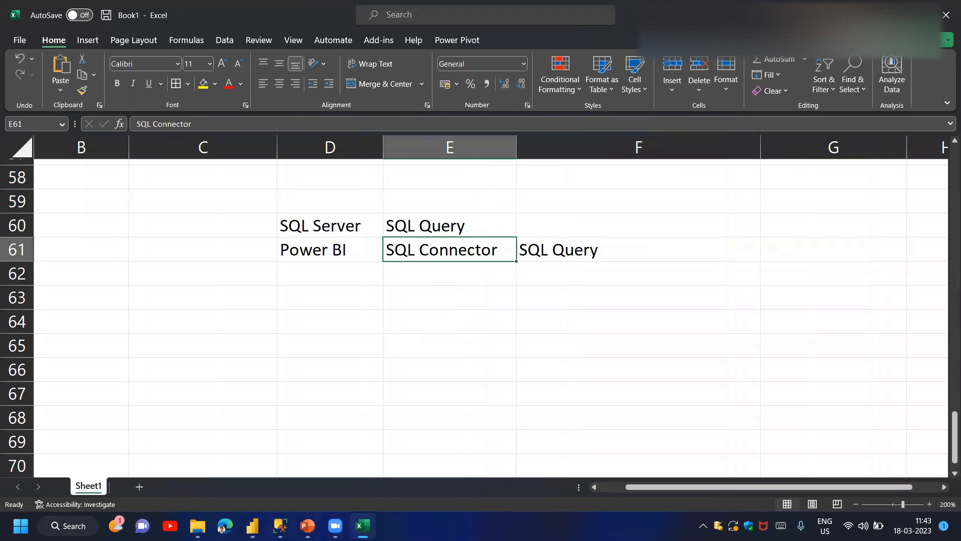
Switch to SQL Server Management Studio and review the four-column query and its results
key("alt+Tab")
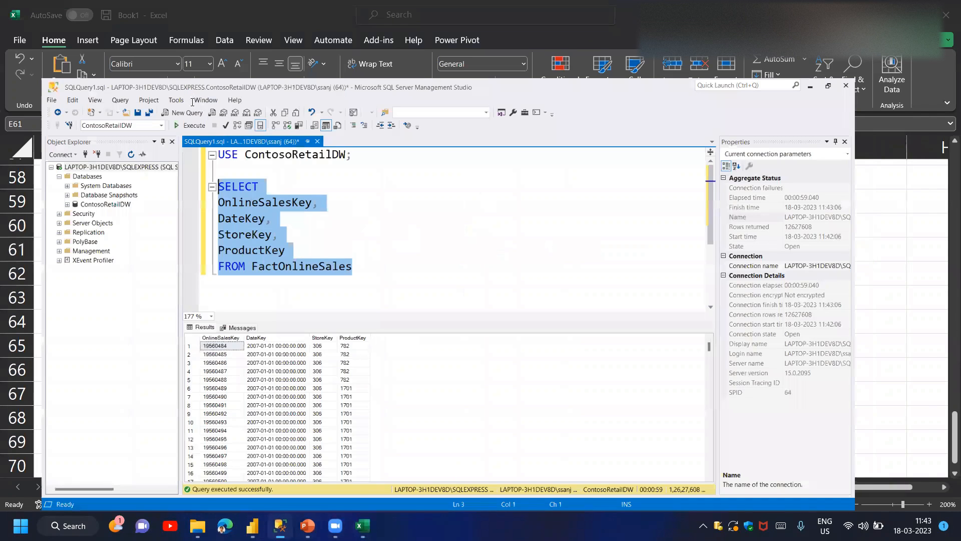
key("Right")
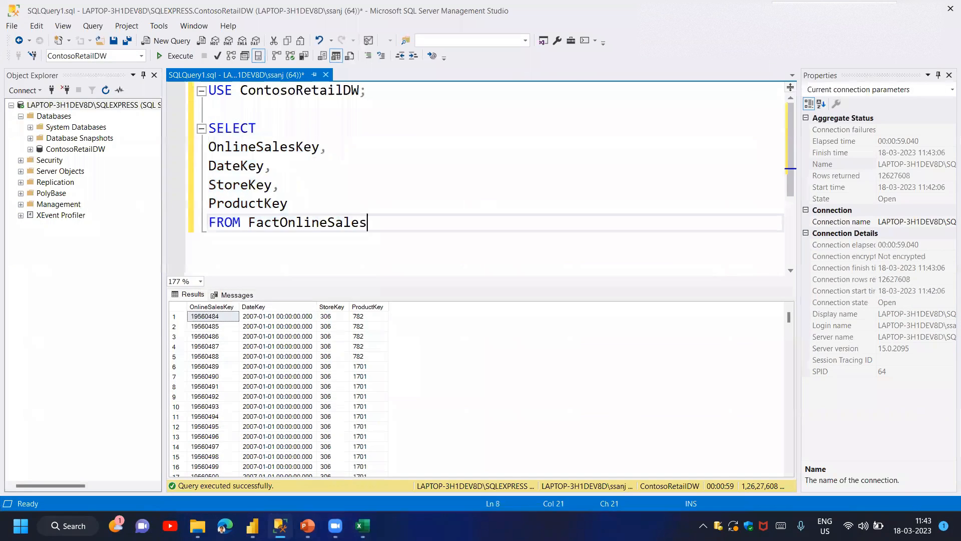
key("ctrl+a")
Switch back to Power BI, load the previewed query data and show the loaded table in the data view
key("alt+Tab")
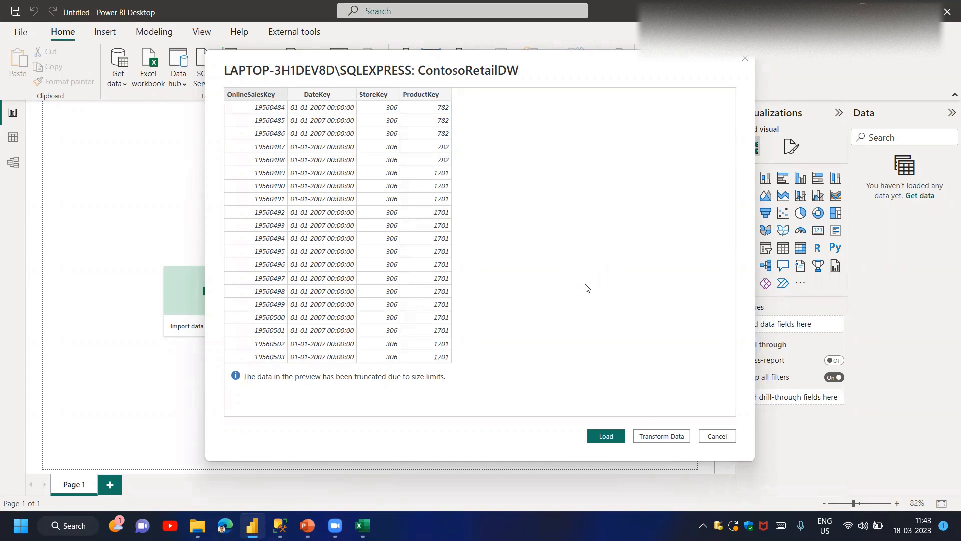
left_click(606, 436)
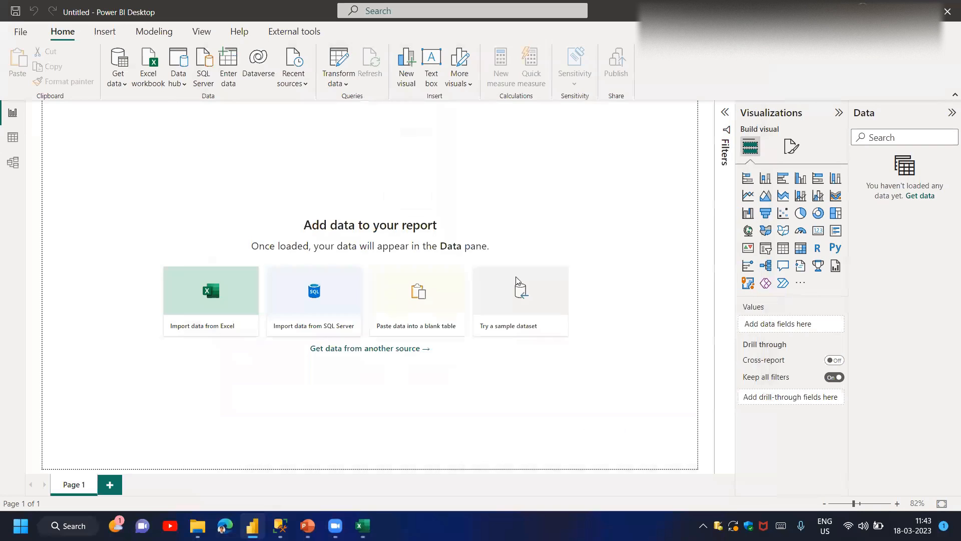
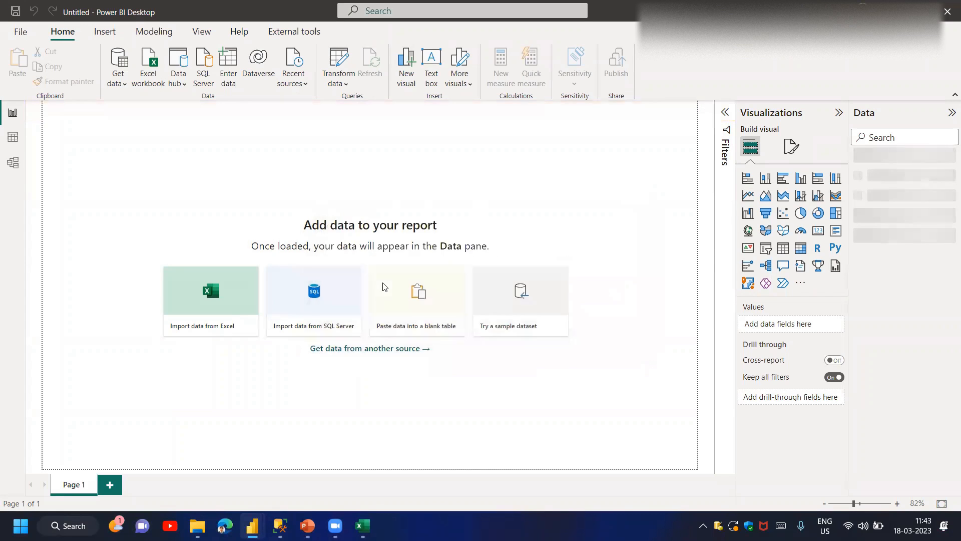
left_click(12, 137)
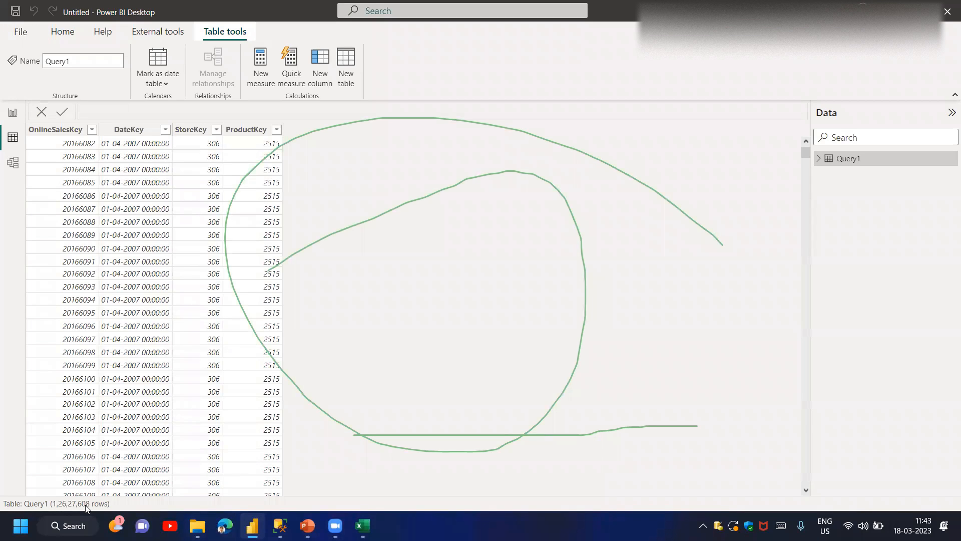
left_click(710, 2)
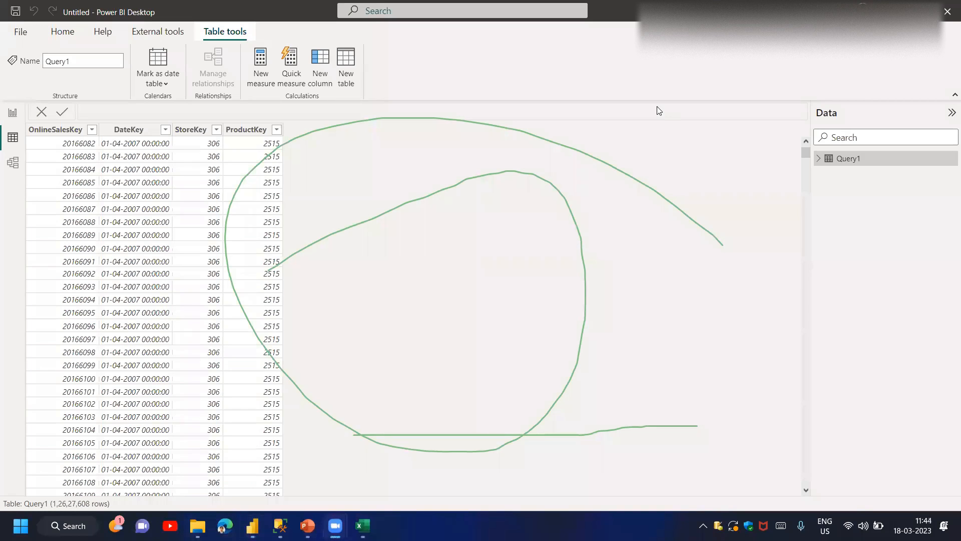
left_click(547, 126)
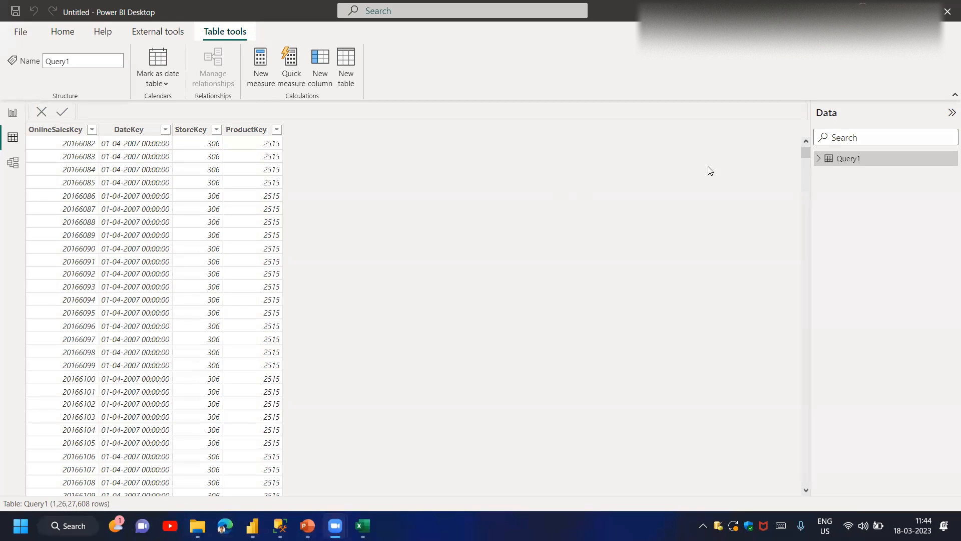
Open Query1 in the Power Query Editor and examine the server, database and embedded SQL query in its Source formula
left_click_drag(803, 151, 820, 295)
left_click_drag(816, 170, 805, 146)
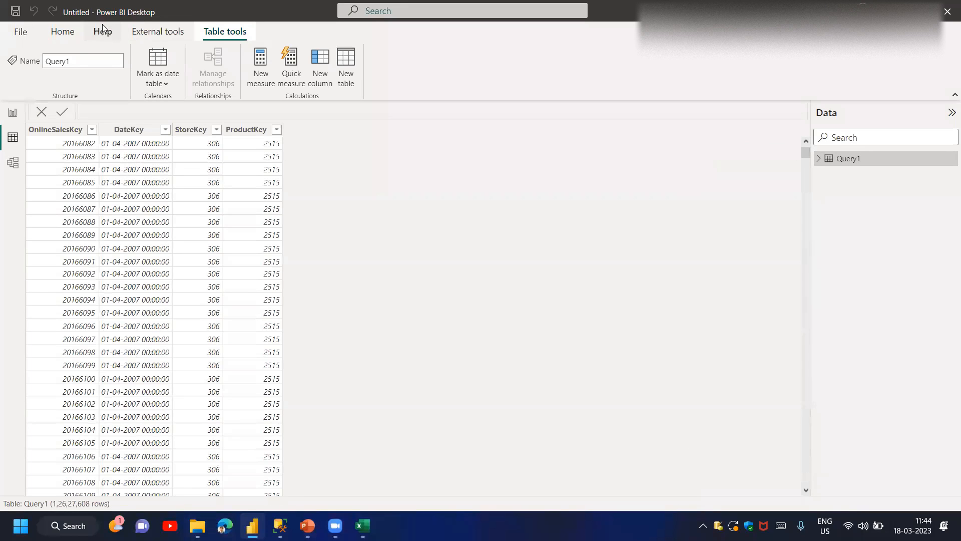
left_click(71, 35)
left_click(313, 61)
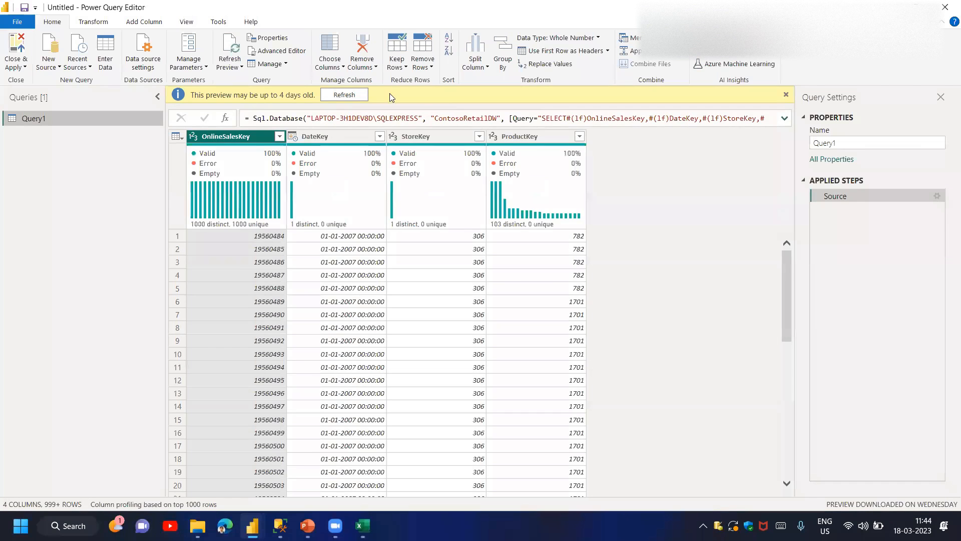
left_click(463, 120)
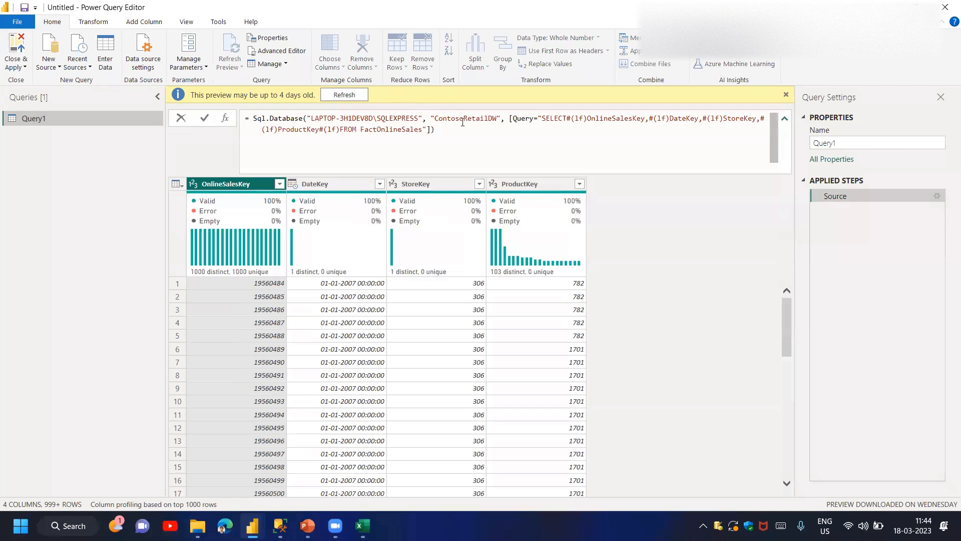
left_click_drag(441, 117, 555, 138)
left_click_drag(451, 131, 223, 122)
left_click_drag(394, 118, 436, 119)
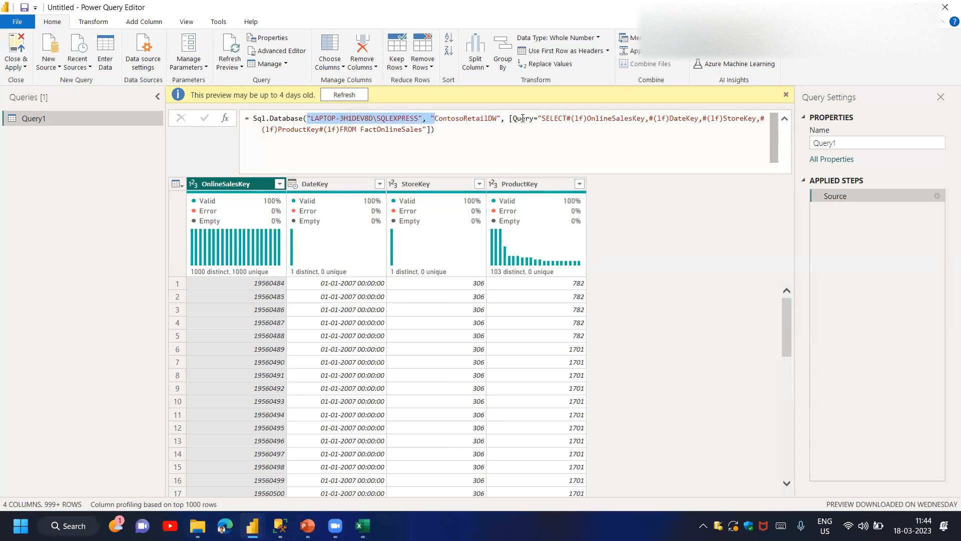
left_click_drag(542, 118, 468, 399)
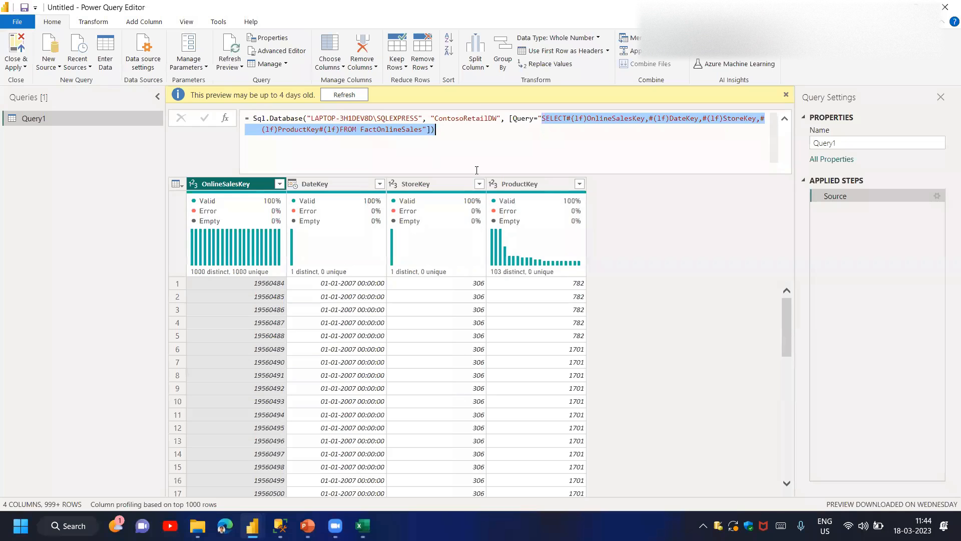
key("Right")
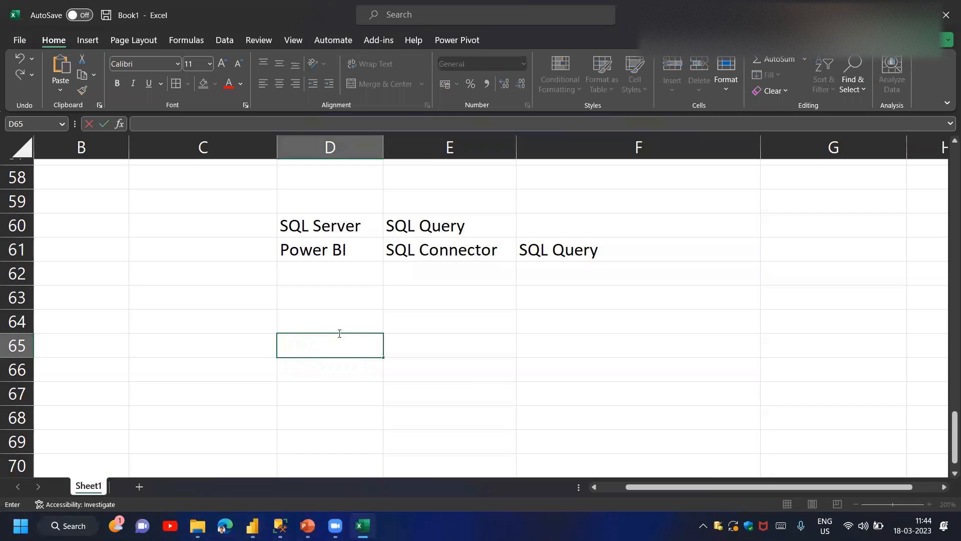
Switch to Excel and enter "Should not learn Power BI & SQL seperately" in D65
type("Canno")
key("BackSpace")
key("BackSpace")
key("BackSpace")
key("BackSpace")
key("BackSpace")
type("Should not learn Pow")
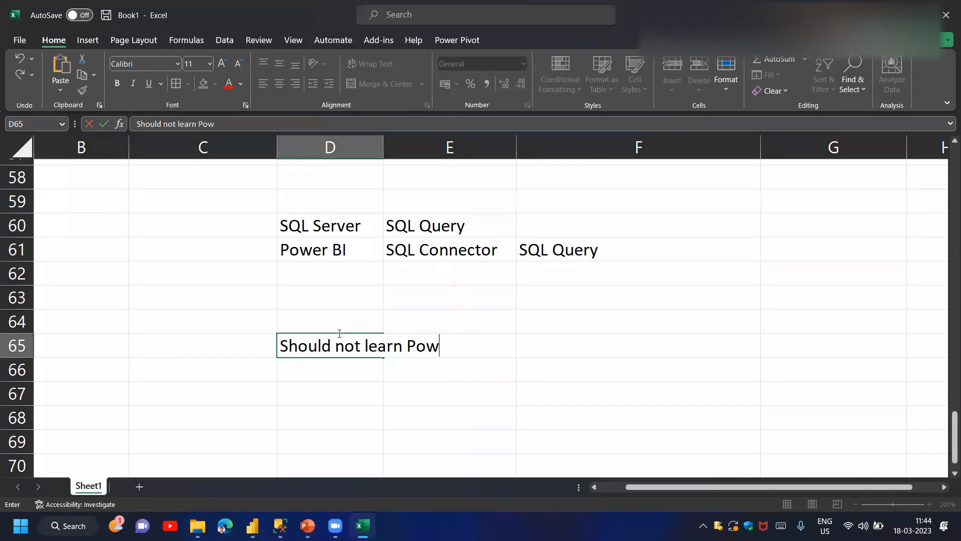
type("er BI & SQL")
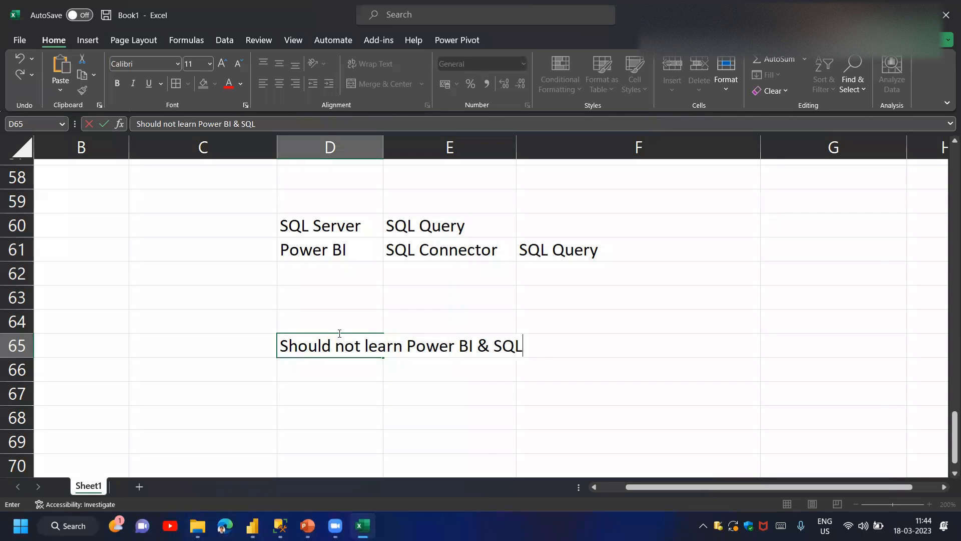
type(" seperately")
key("Return")
Capitalize the last word of the note in D65 as "Seperately" and select D65:F65
key("Up")
key("F2")
key("BackSpace")
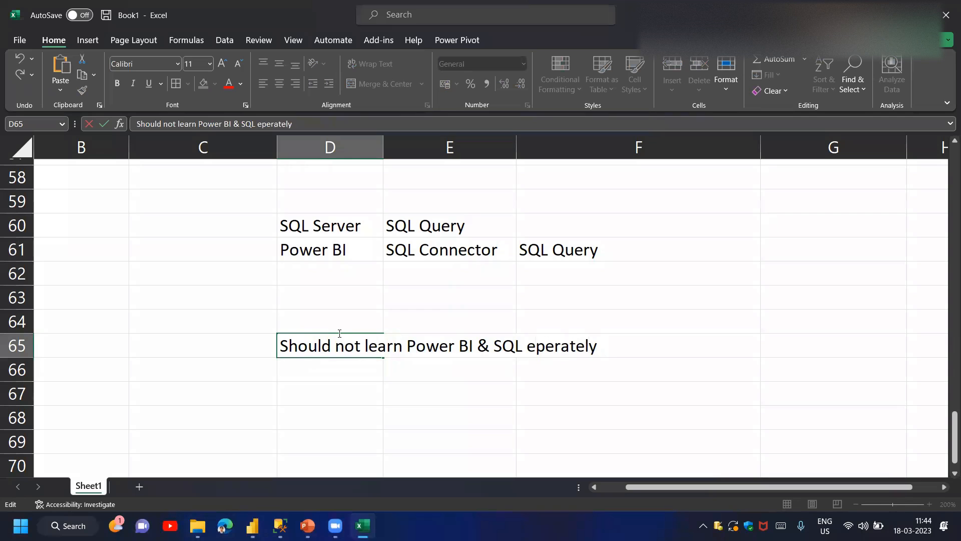
type("S")
key("Return")
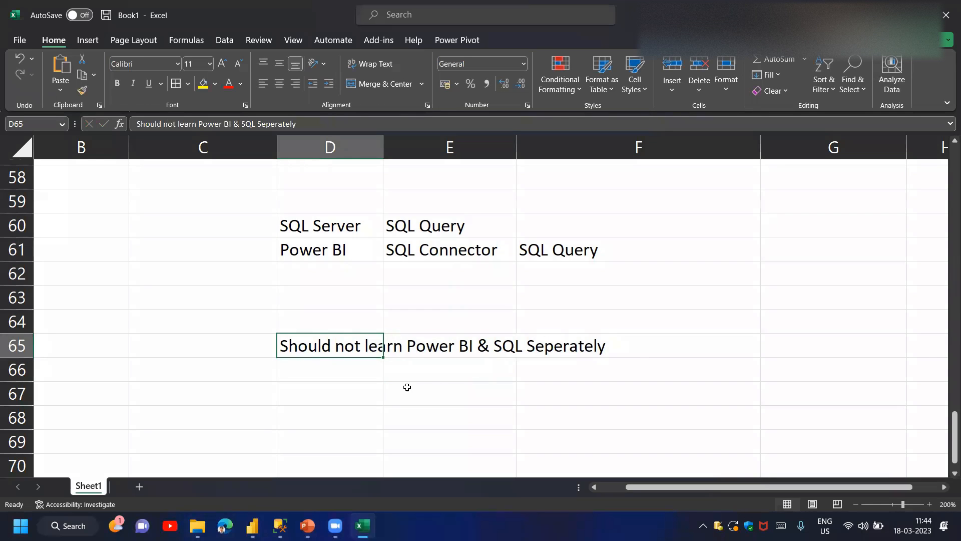
left_click_drag(374, 344, 641, 349)
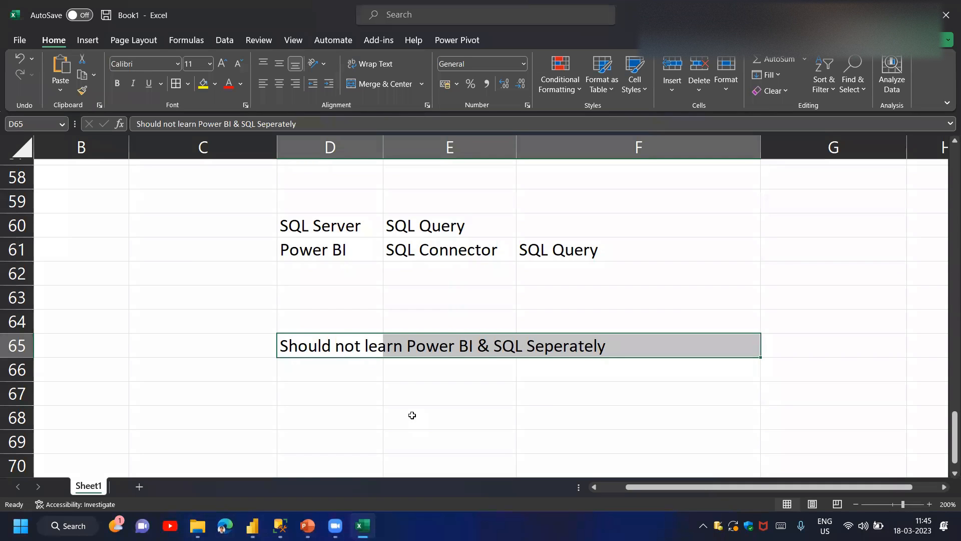
Review the skills list in C12:C15 under the Power BI heading
scroll(412, 415, "up", 10)
scroll(232, 327, "up", 7)
scroll(232, 327, "up", 2)
scroll(225, 321, "down", 2)
left_click(228, 325)
key("ctrl+shift+Down")
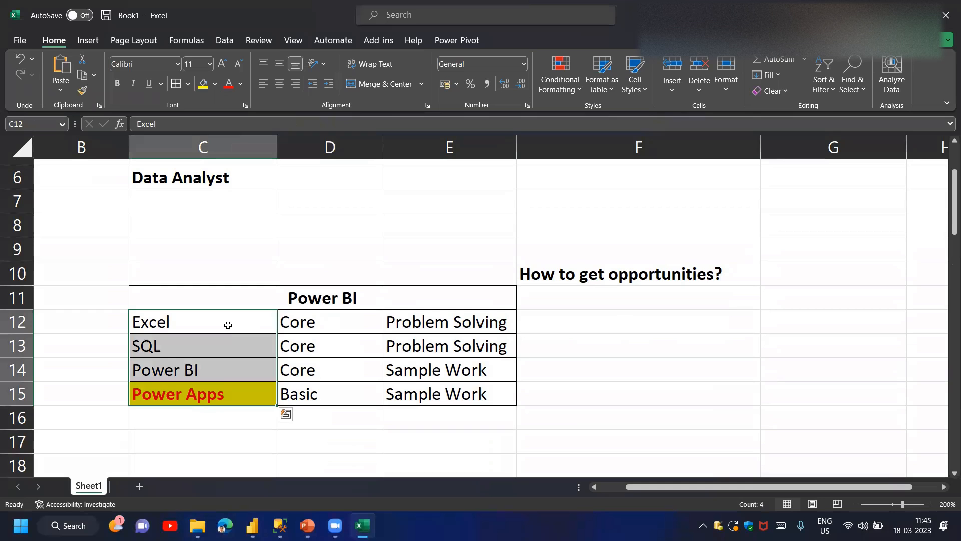
left_click(227, 325)
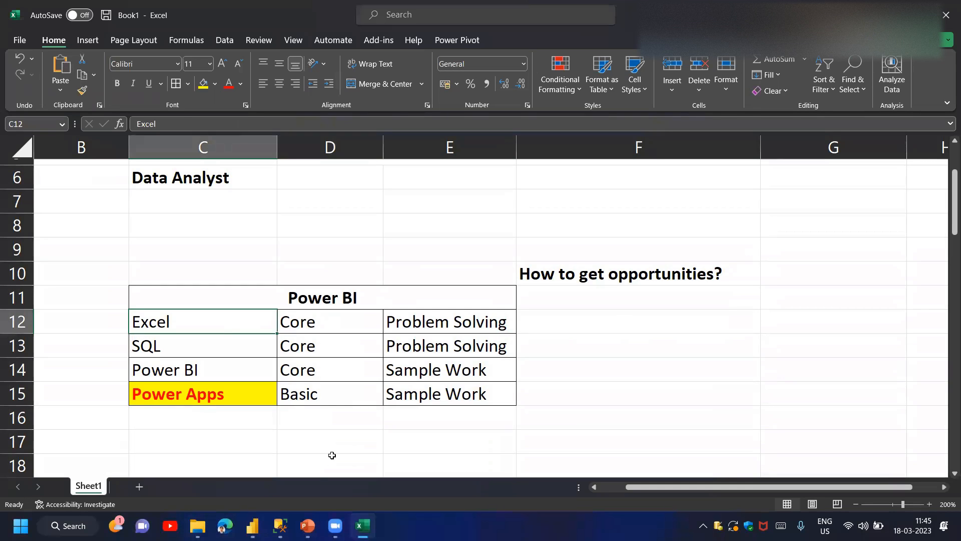
Switch to Power BI and copy the complete M code of Query1 from the Advanced Editor
left_click(253, 526)
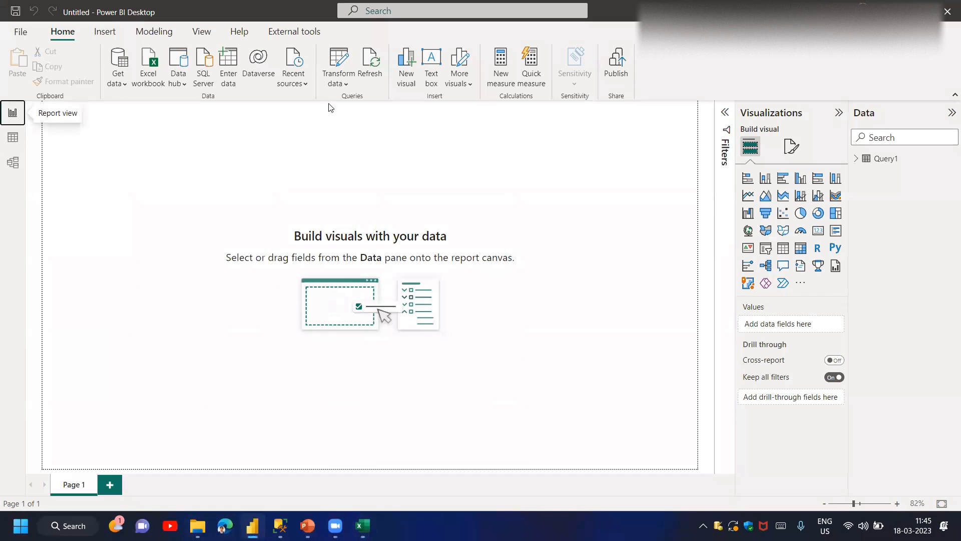
left_click(343, 62)
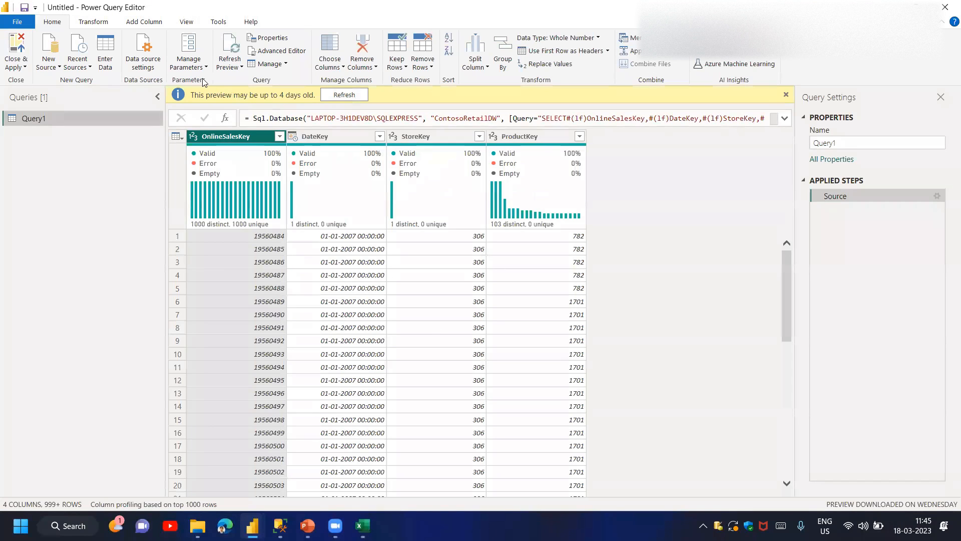
left_click(277, 51)
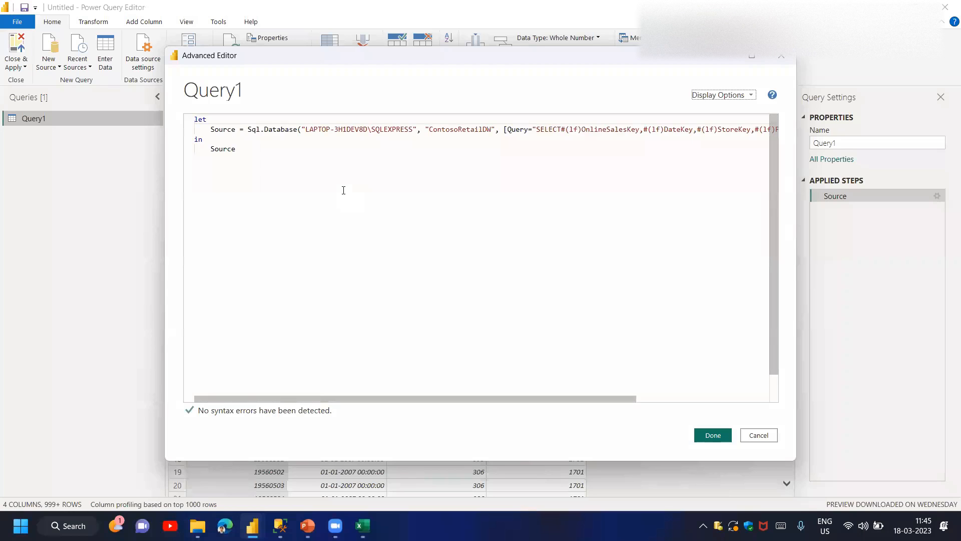
left_click(700, 435)
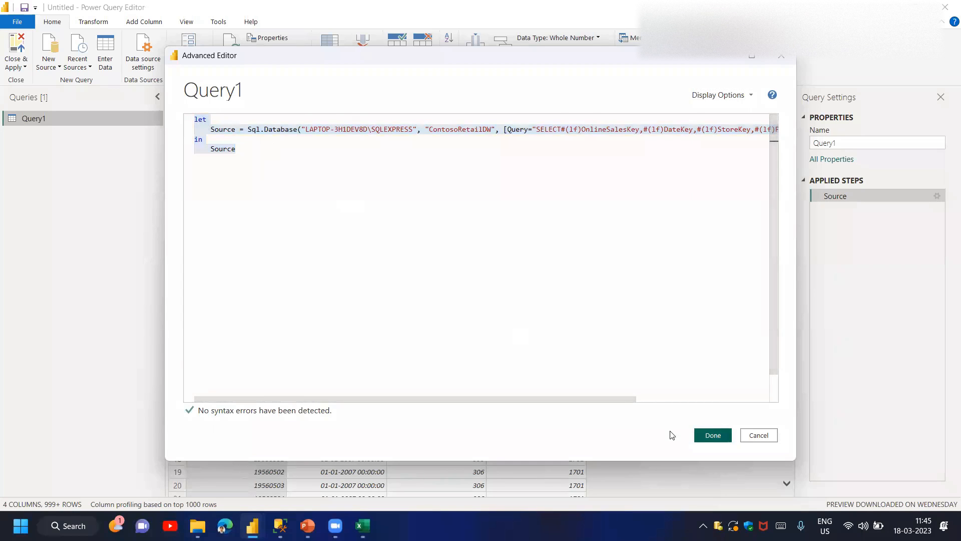
Switch to Excel and create a blank query in Power Query
left_click(363, 525)
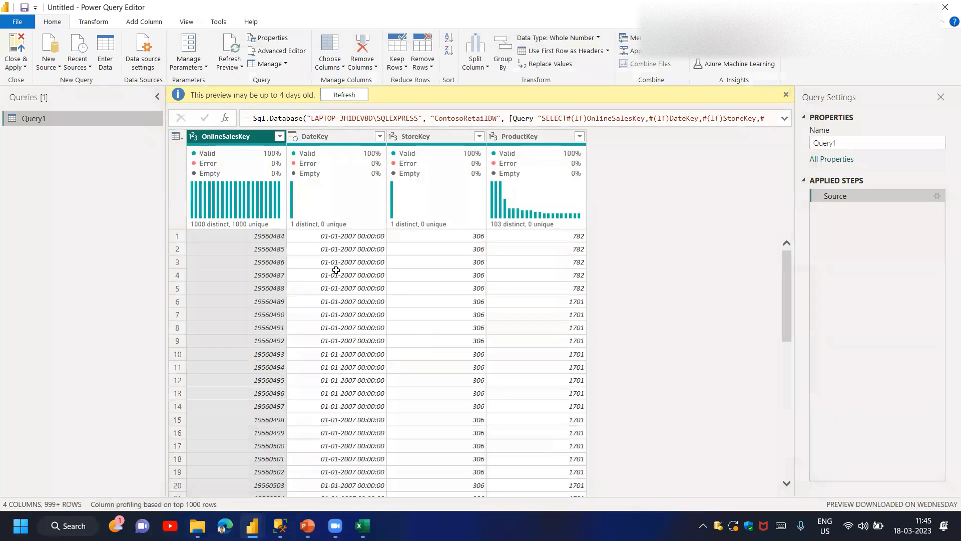
left_click(224, 40)
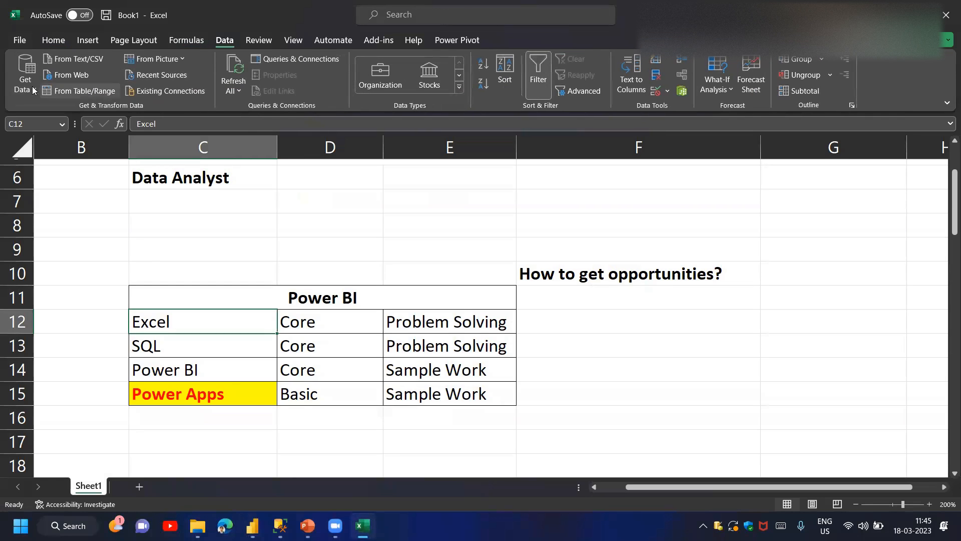
left_click(25, 79)
mouse_move(81, 259)
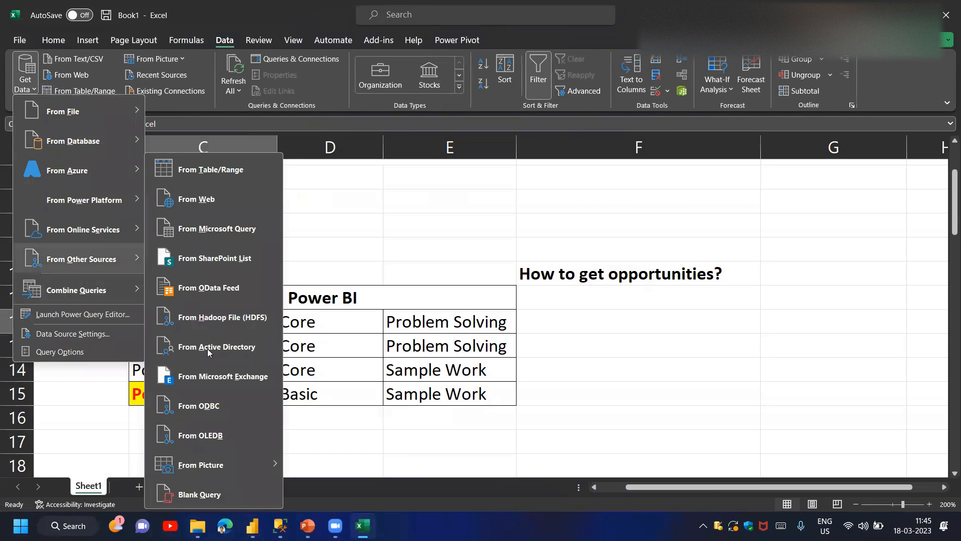
left_click(210, 493)
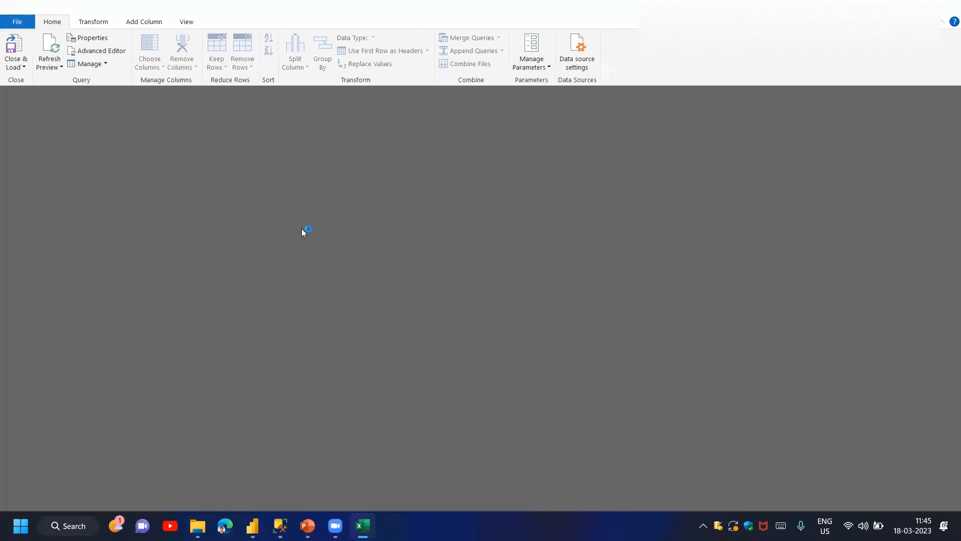
Replace the blank query's code in the Advanced Editor with the copied Sql.Database M code
left_click(97, 50)
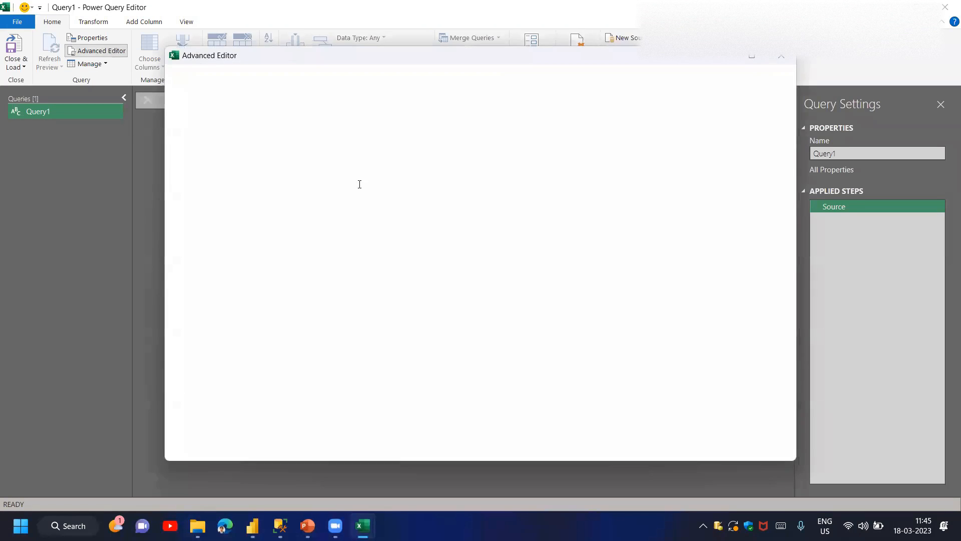
key("ctrl+a")
key("ctrl+v")
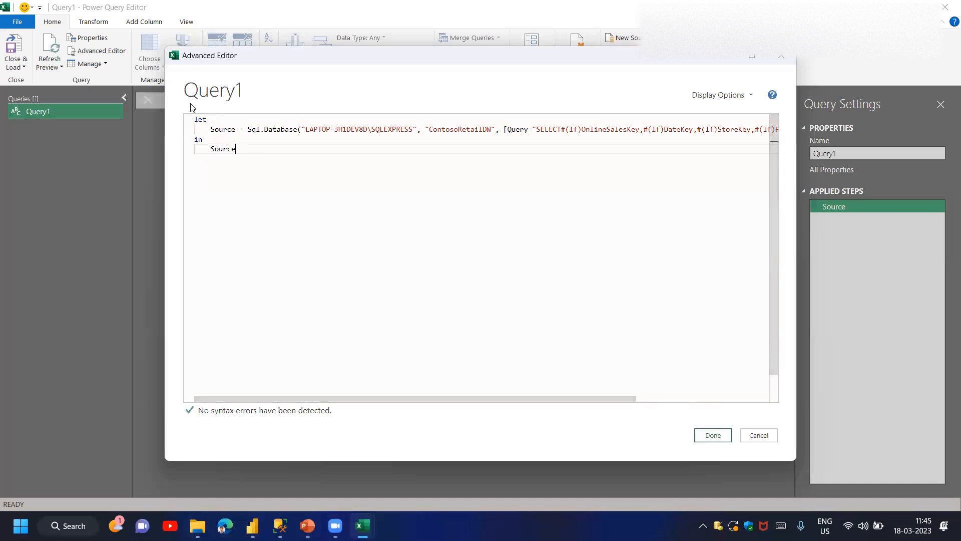
left_click(712, 435)
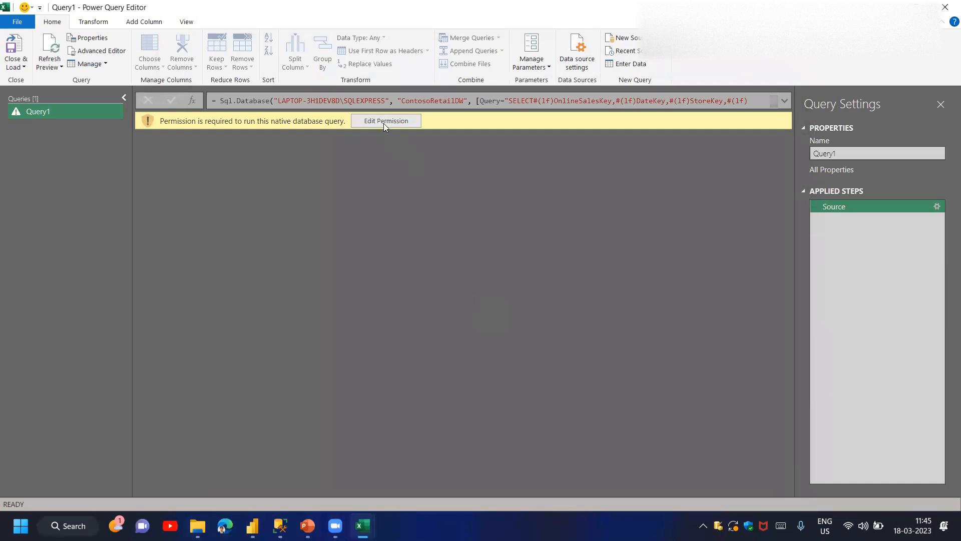
Approve the native database query and connect to ContosoRetailDW with the current Windows credentials over an unencrypted connection
left_click(383, 121)
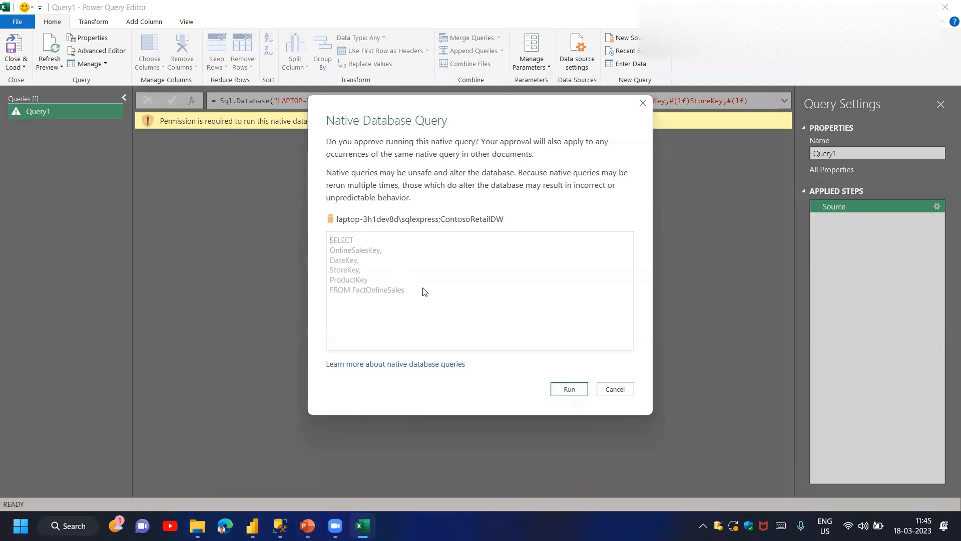
left_click(570, 390)
left_click(303, 124)
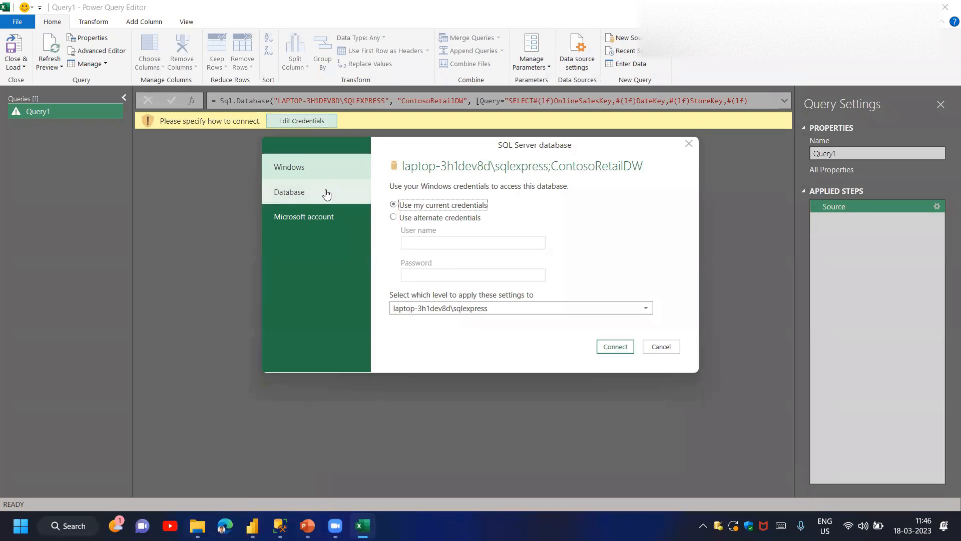
left_click(618, 351)
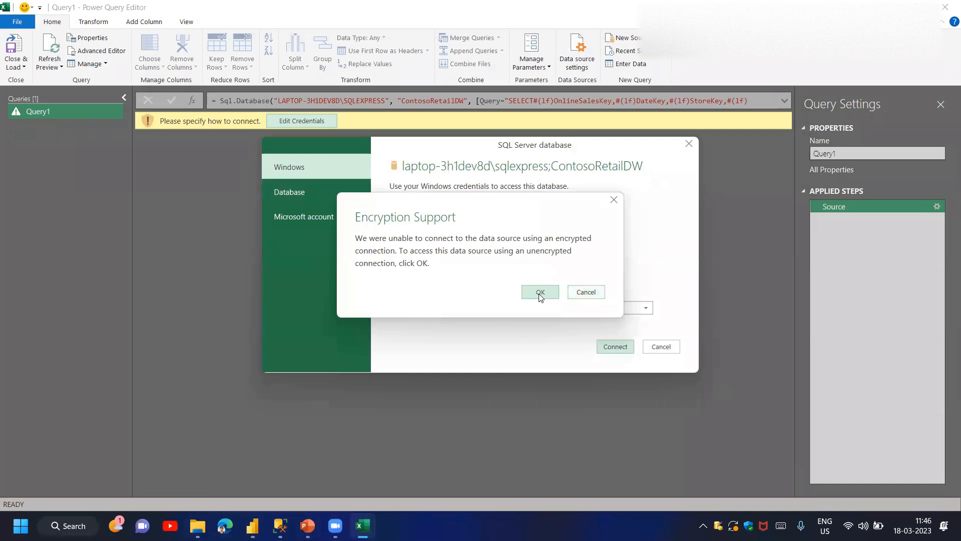
left_click(540, 295)
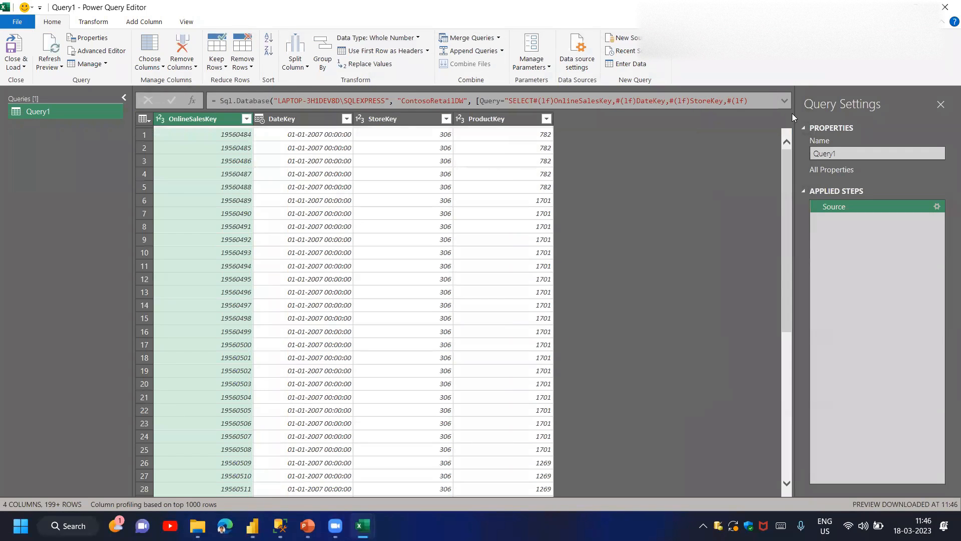
Expand the Source formula in Excel's Power Query Editor and compare the query with the one in Power BI
left_click(785, 102)
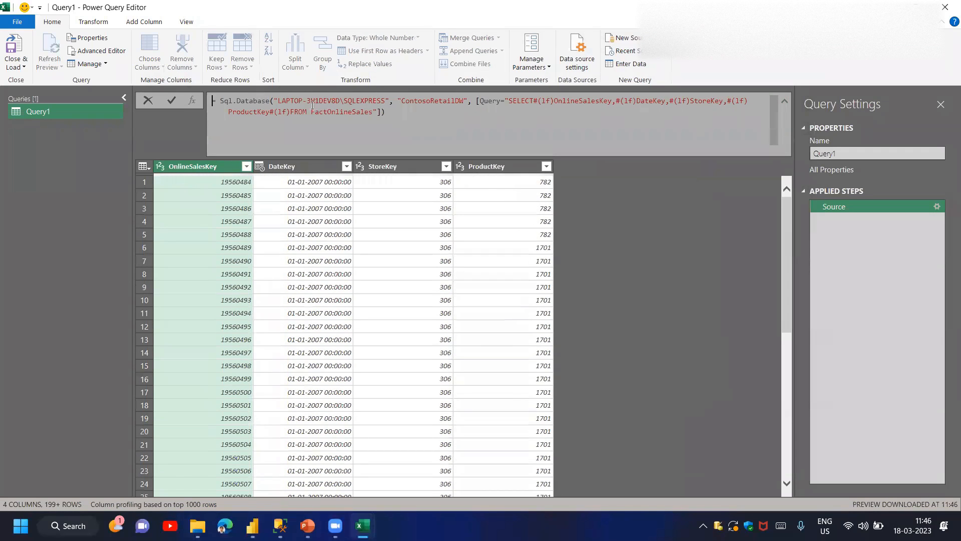
key("ctrl+a")
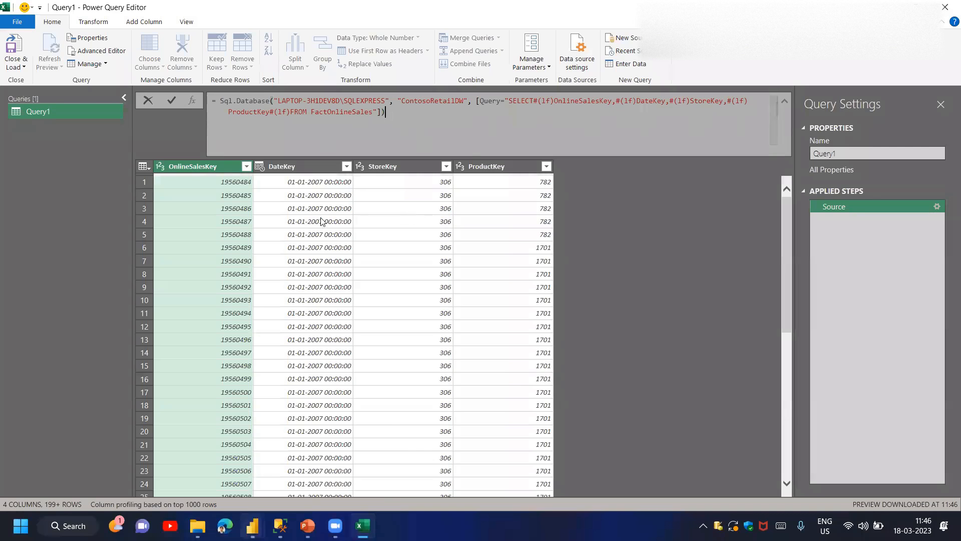
left_click(252, 525)
left_click(319, 464)
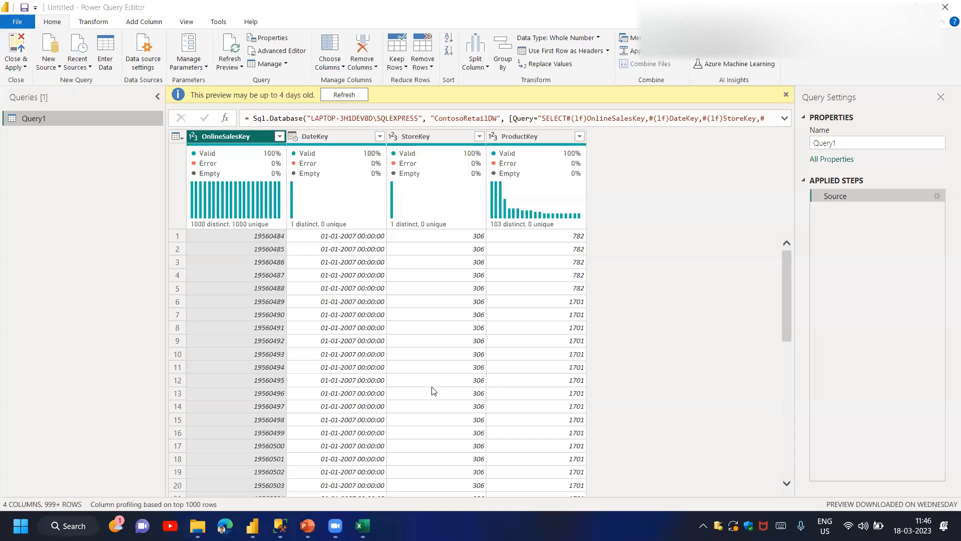
key("alt+Tab")
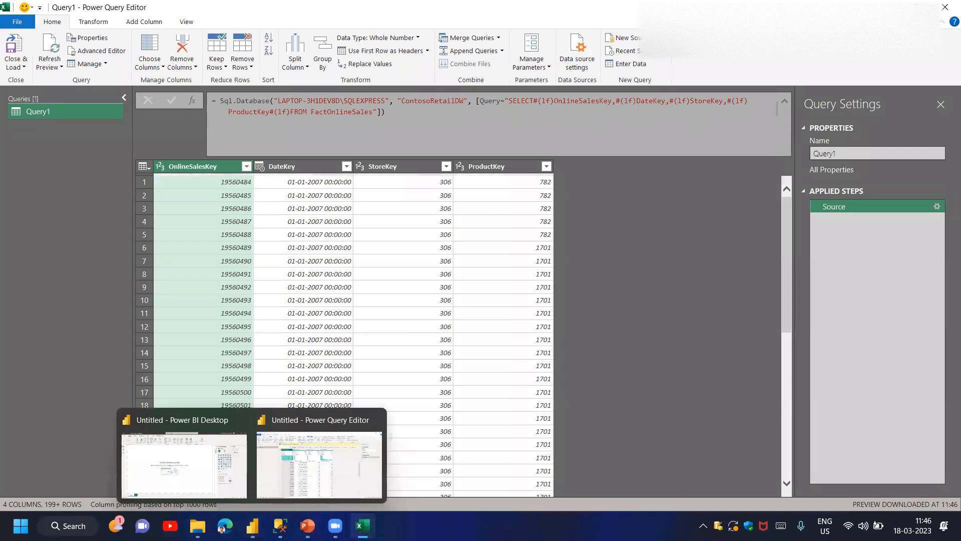
Close Excel's Power Query Editor, discard the query changes and return to the worksheet
left_click(945, 11)
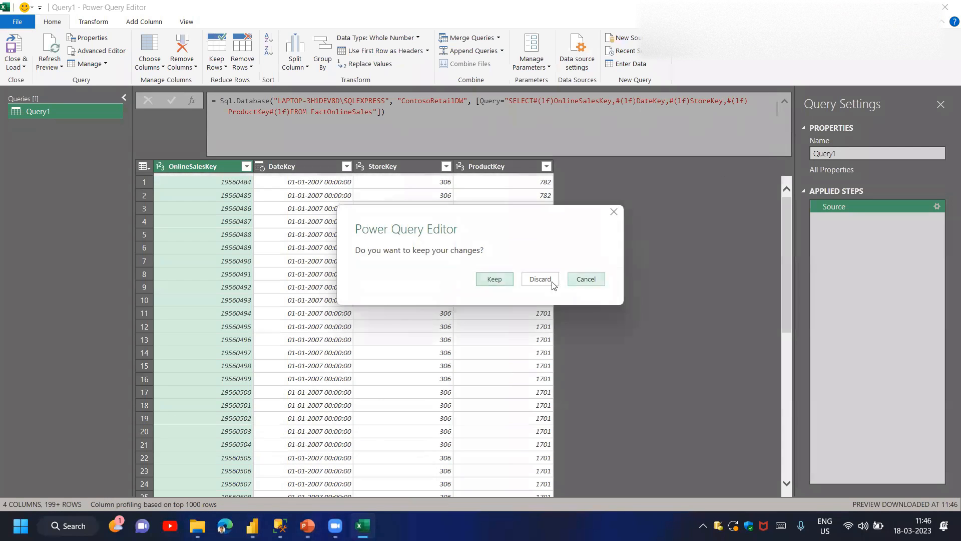
left_click(540, 281)
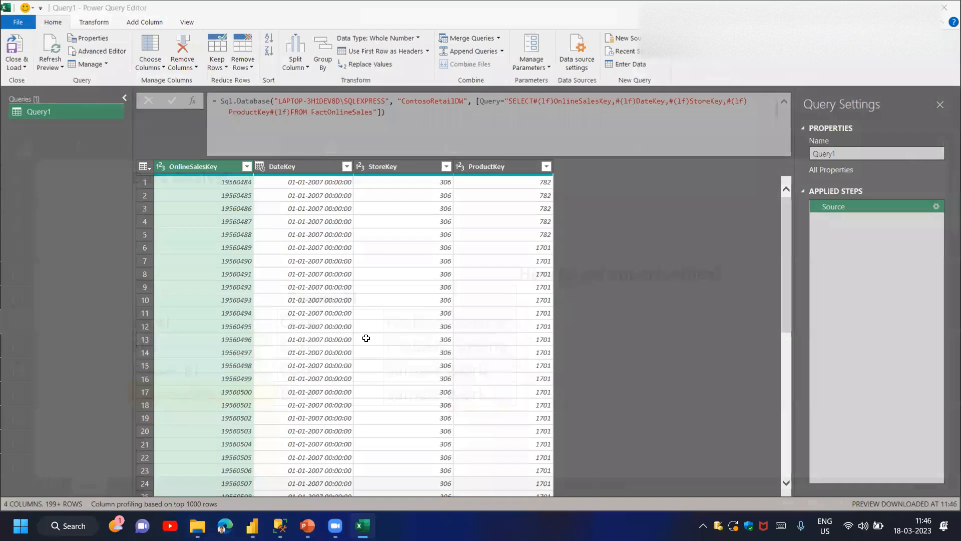
scroll(366, 339, "down", 2)
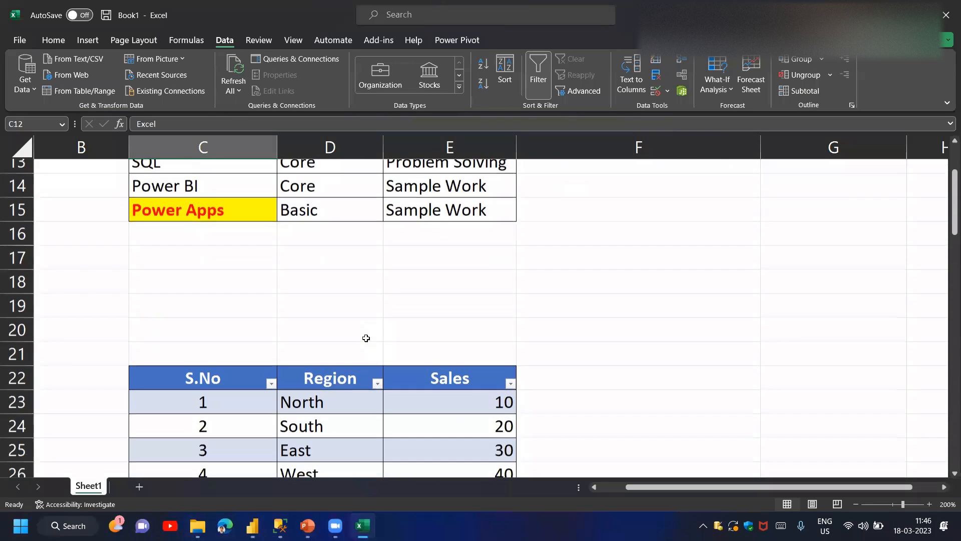
Look through the worksheet's sales table, grading tables and SQL and Power BI notes, returning to the Power BI skills table
scroll(366, 338, "down", 6)
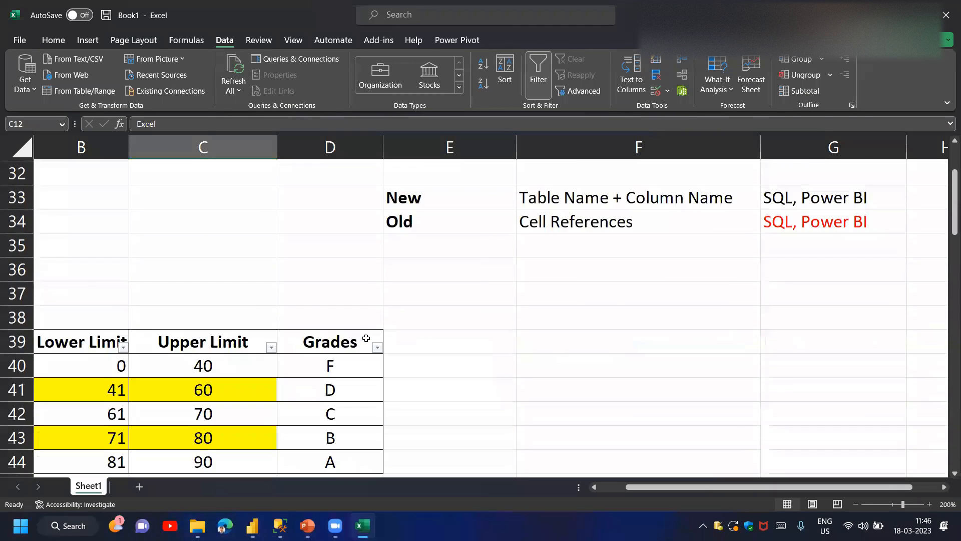
scroll(366, 338, "down", 3)
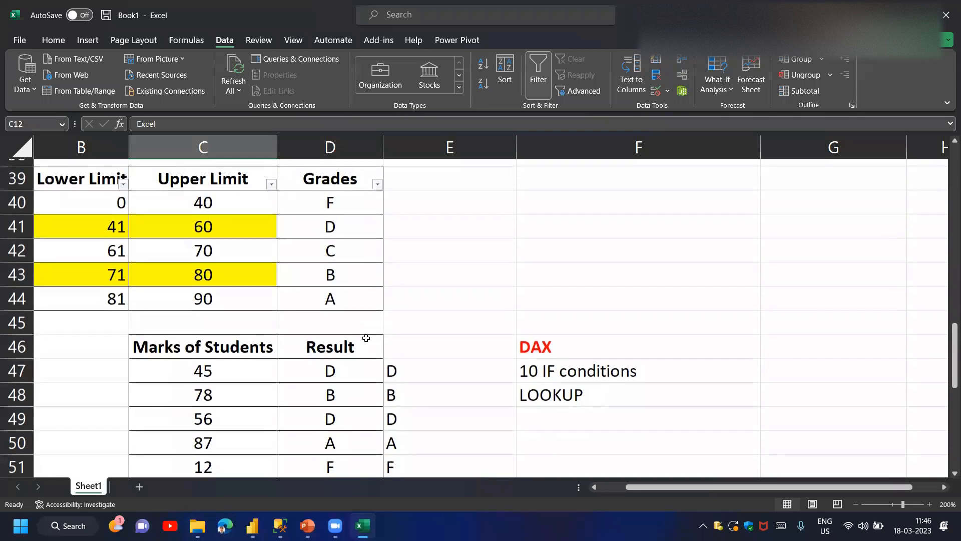
scroll(366, 338, "down", 4)
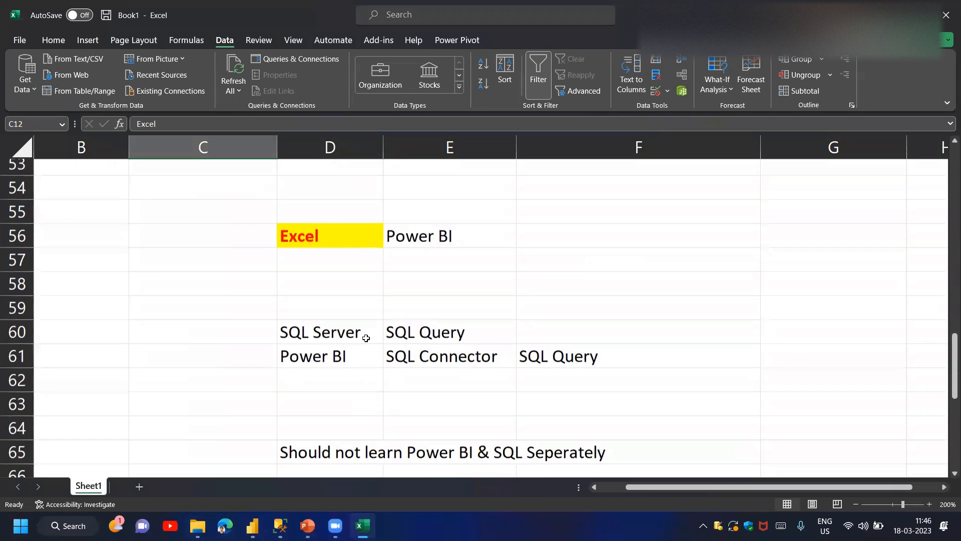
scroll(365, 338, "down", 1)
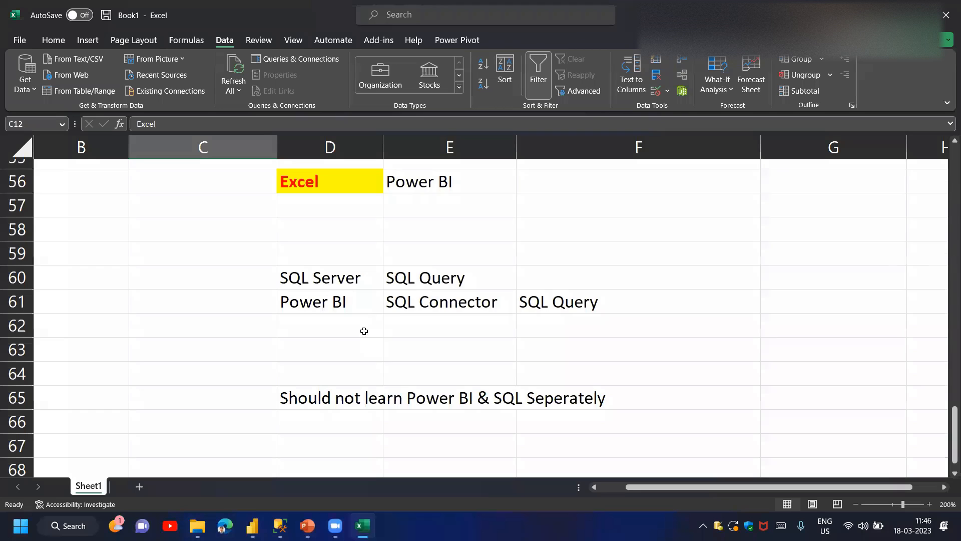
scroll(340, 284, "up", 4)
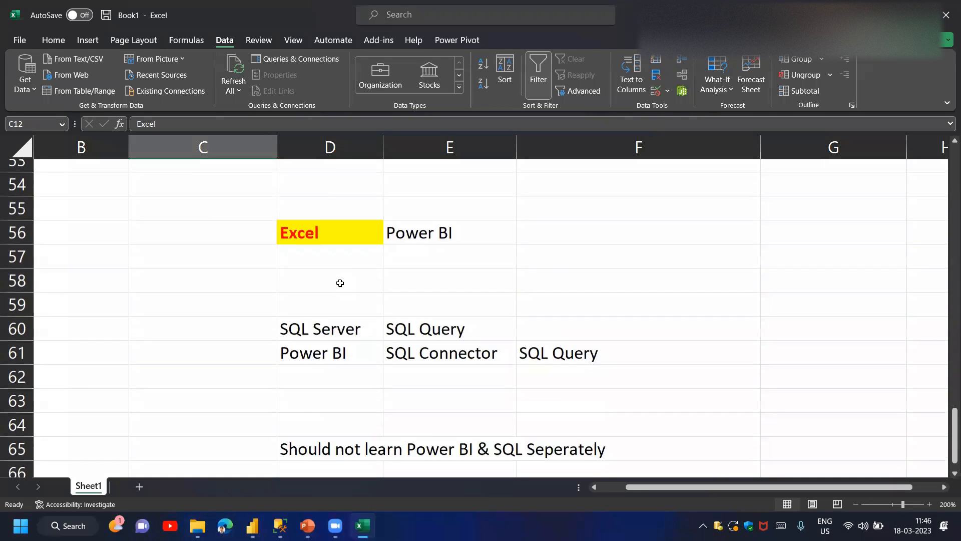
scroll(340, 283, "up", 6)
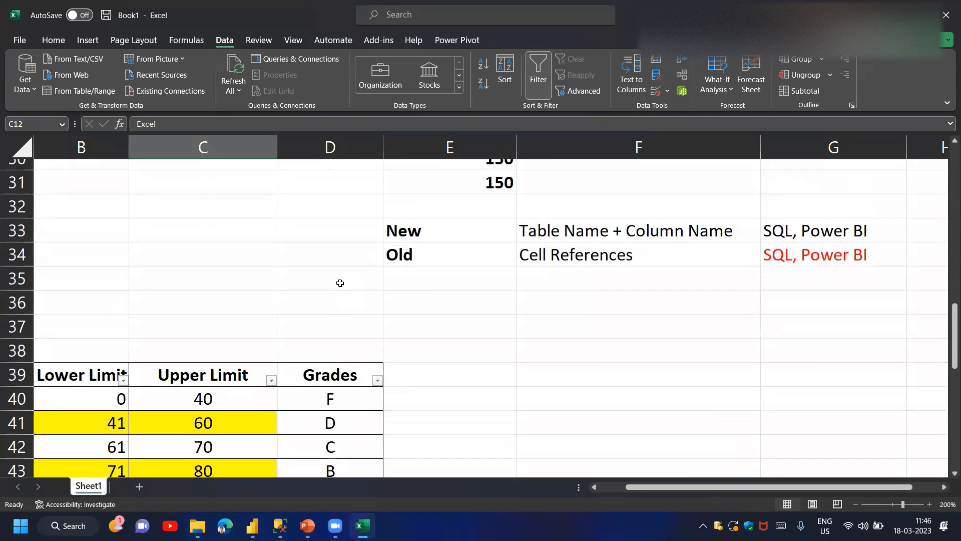
scroll(340, 283, "up", 5)
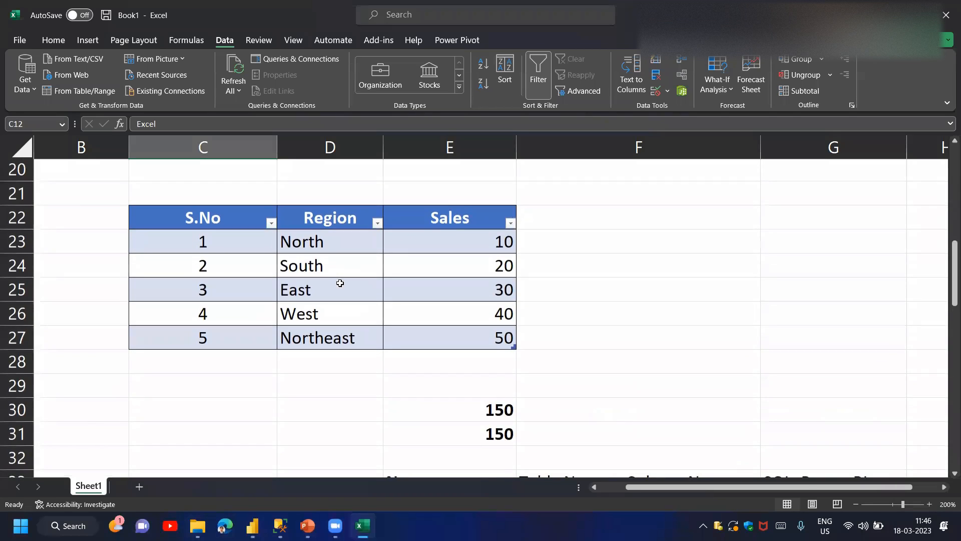
scroll(337, 289, "up", 1)
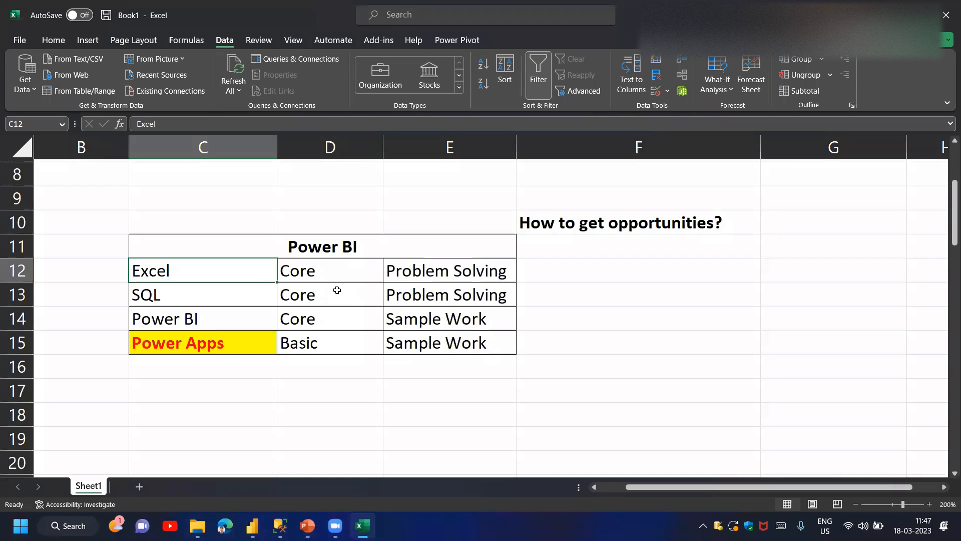
Highlight the Power BI skills table and go through its Excel, SQL and Power BI rows one by one
left_click_drag(245, 256, 385, 346)
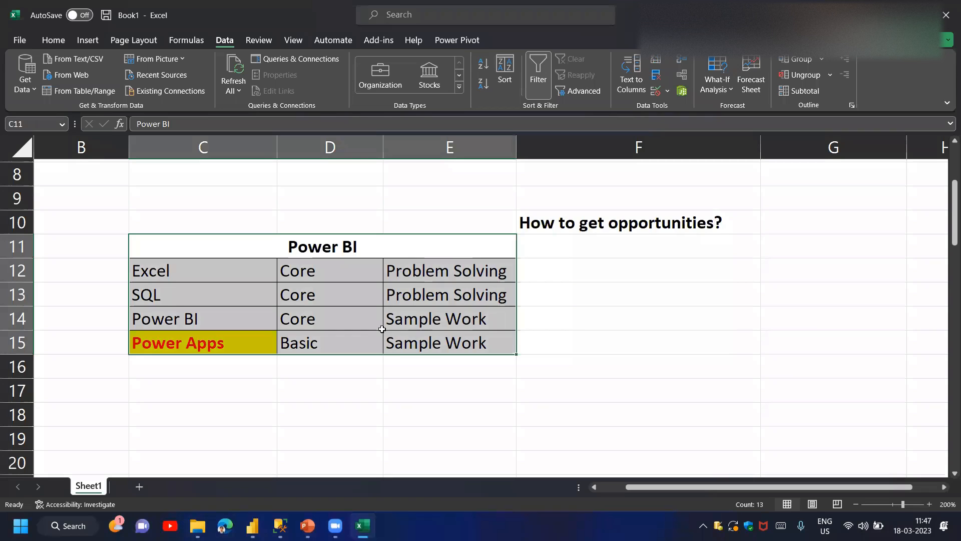
left_click(231, 273)
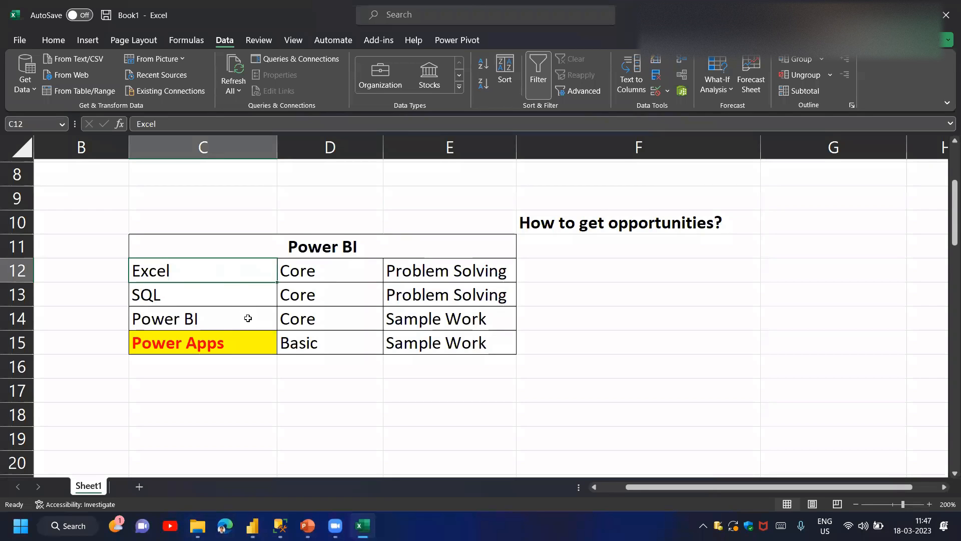
left_click(225, 294)
left_click(230, 311)
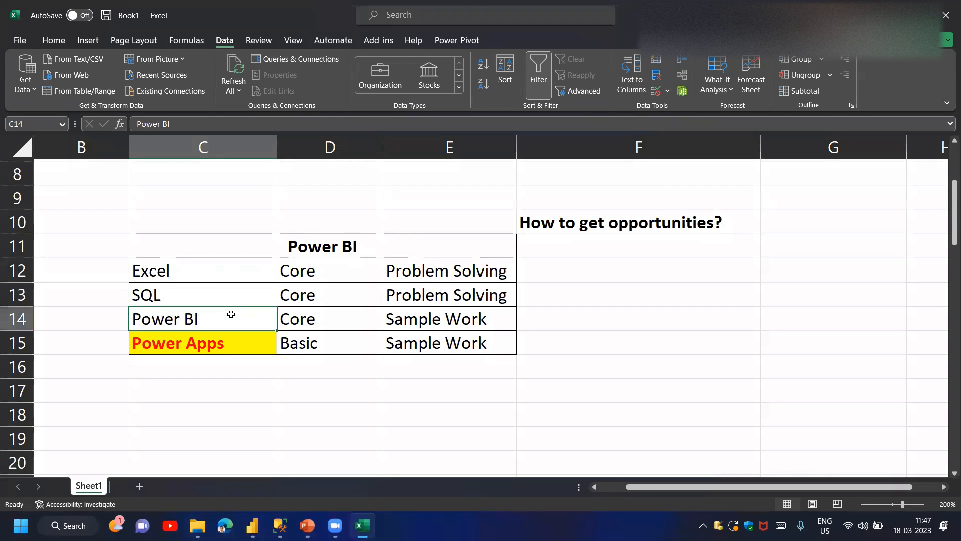
Switch to Power BI Desktop and delete the Query1 table from the report's data model
left_click(253, 525)
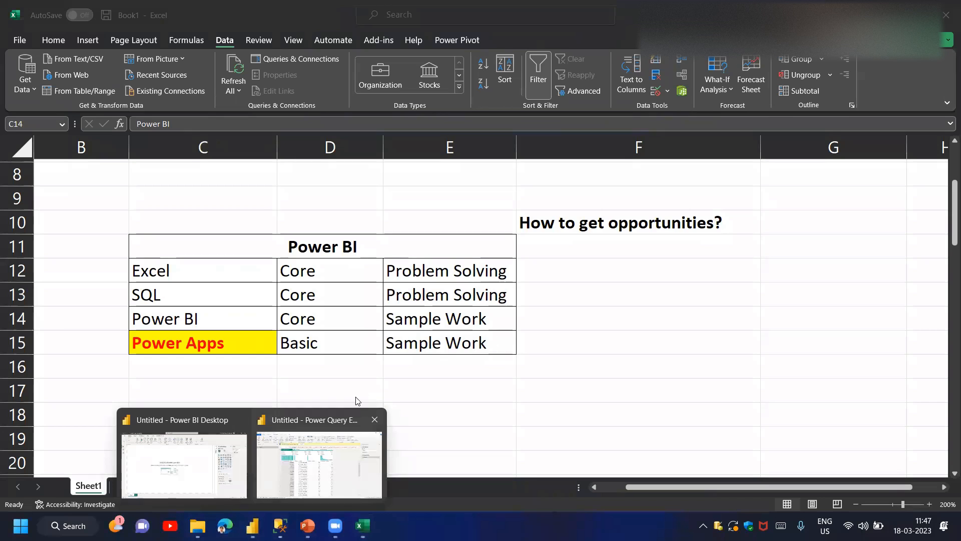
left_click(324, 469)
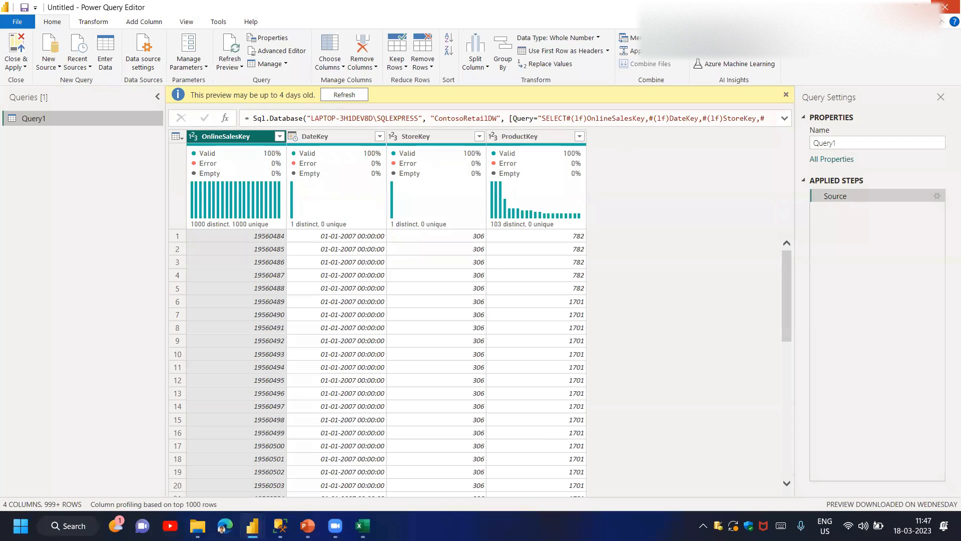
key("alt+Tab")
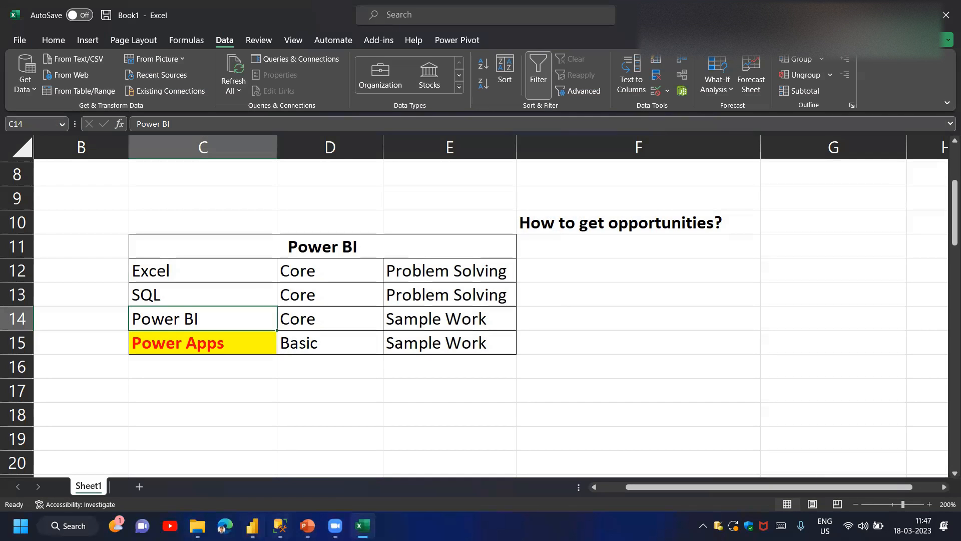
key("alt+Tab")
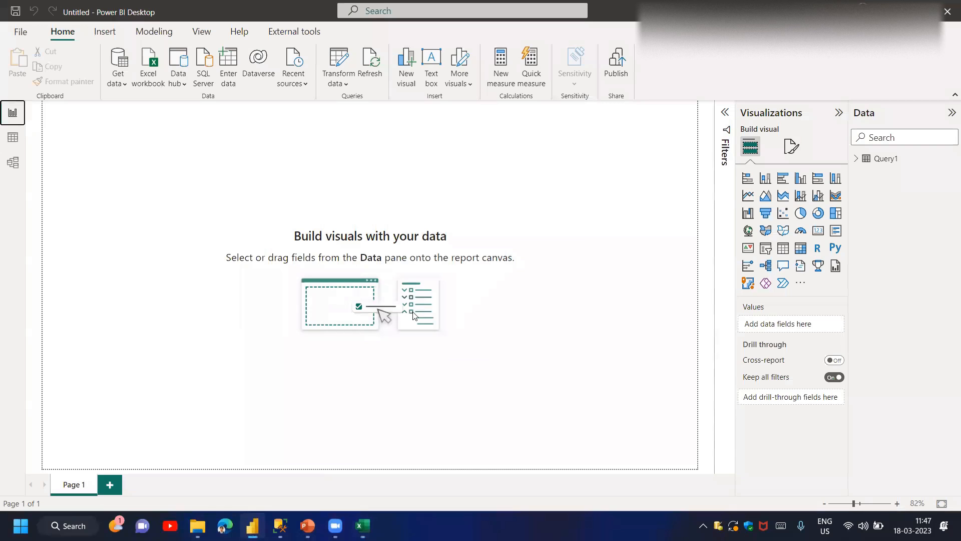
left_click(947, 159)
left_click(594, 292)
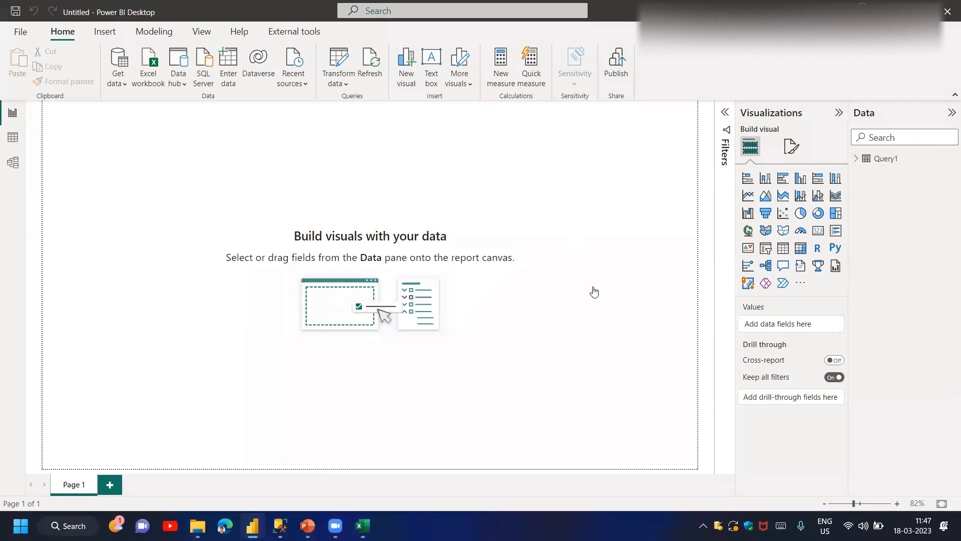
left_click(552, 286)
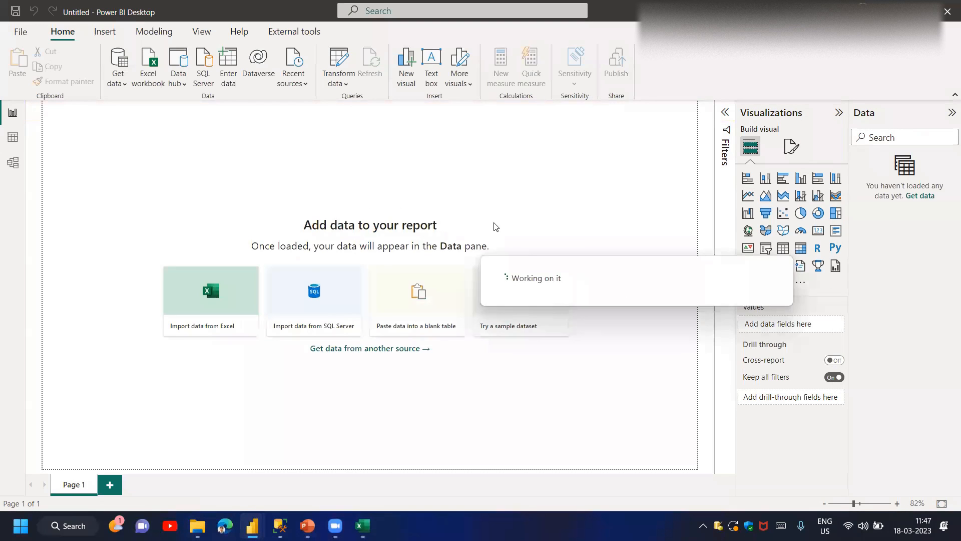
Load the financials table from the sample dataset into the report and collapse the Visualizations pane
left_click(521, 300)
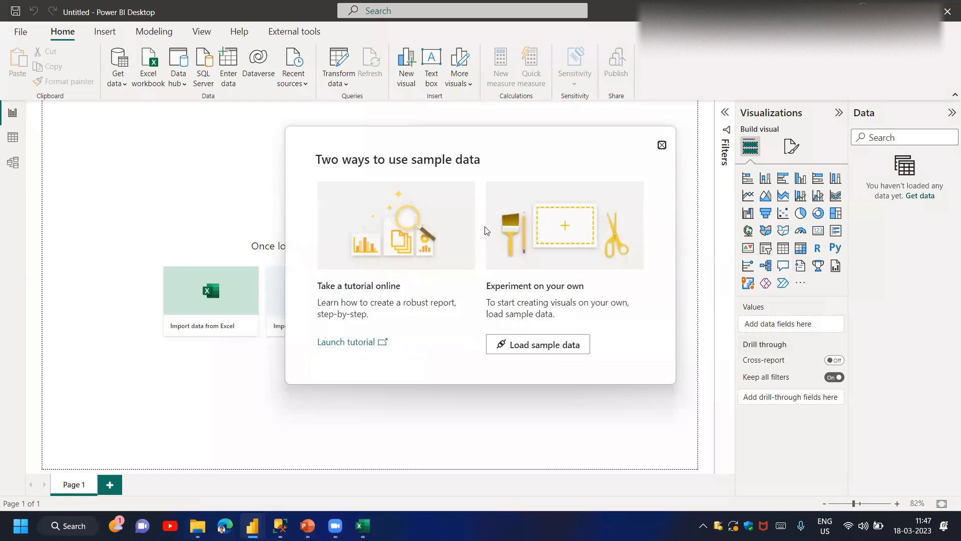
left_click(537, 345)
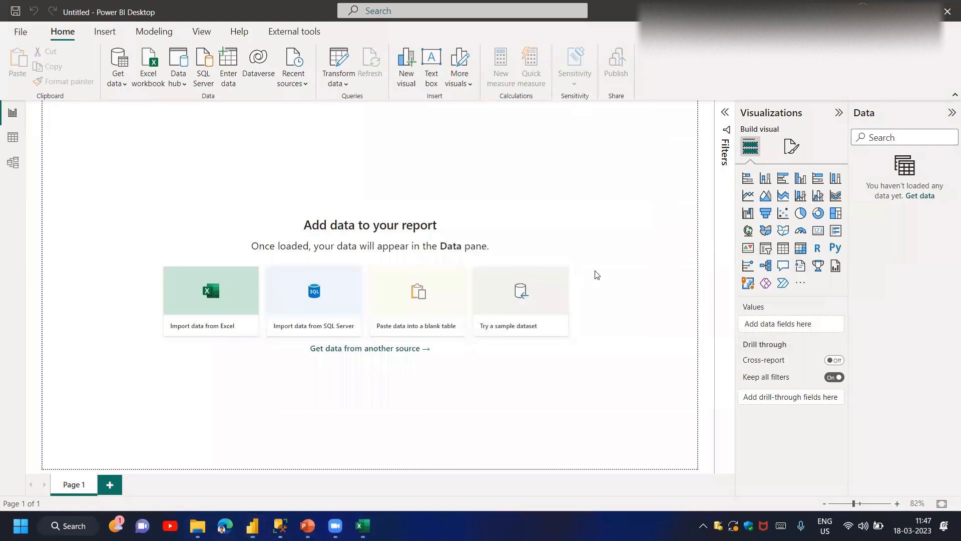
left_click(244, 140)
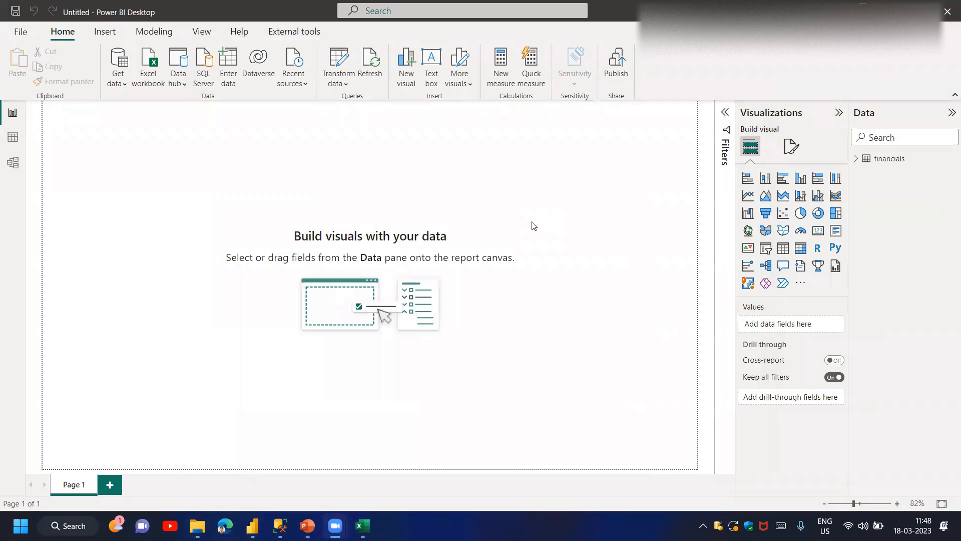
left_click(407, 197)
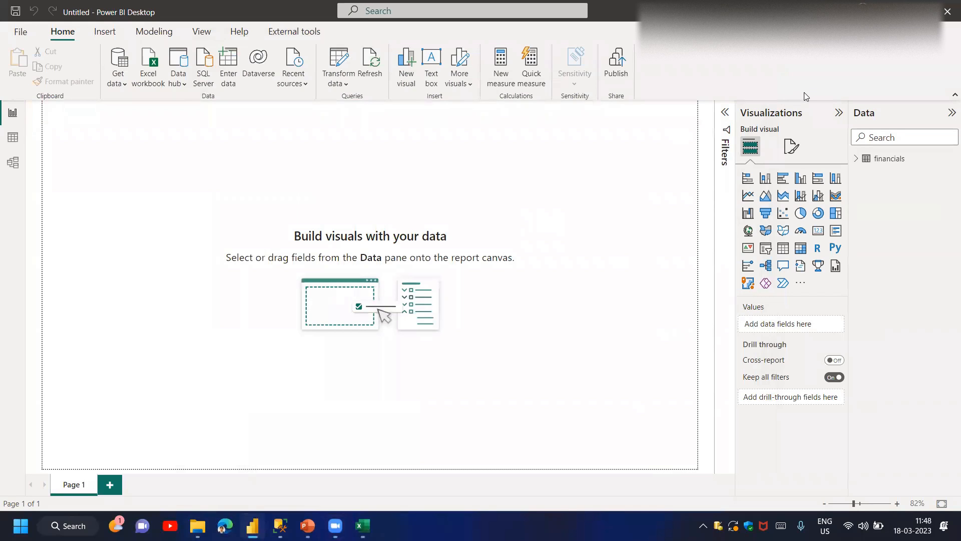
left_click(838, 113)
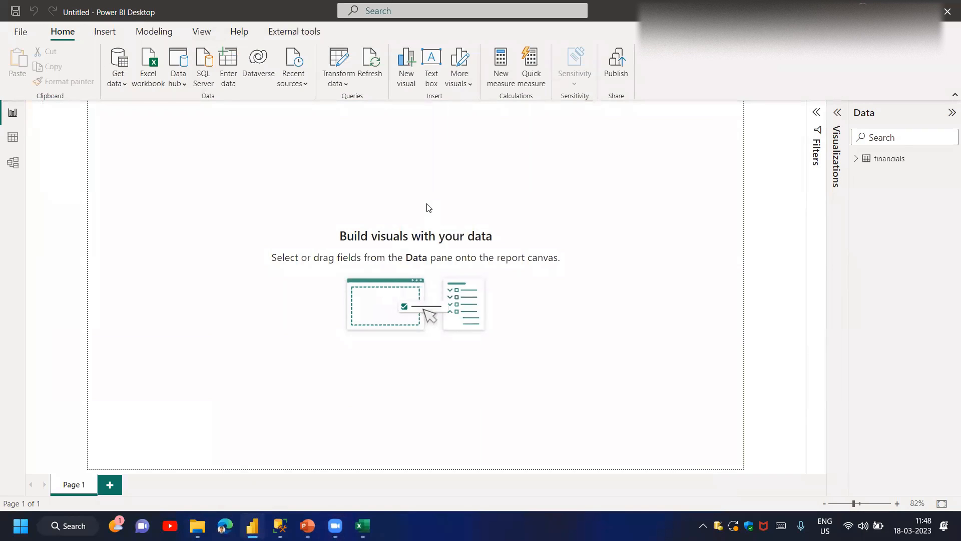
Switch to SQL Server Management Studio, review the FactOnlineSales query and return to the Excel worksheet
left_click(279, 525)
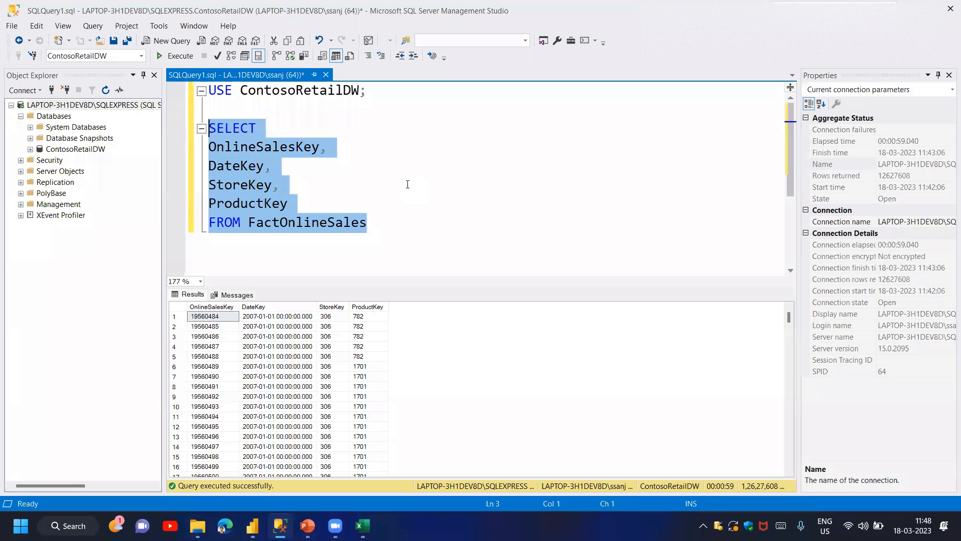
left_click(420, 246)
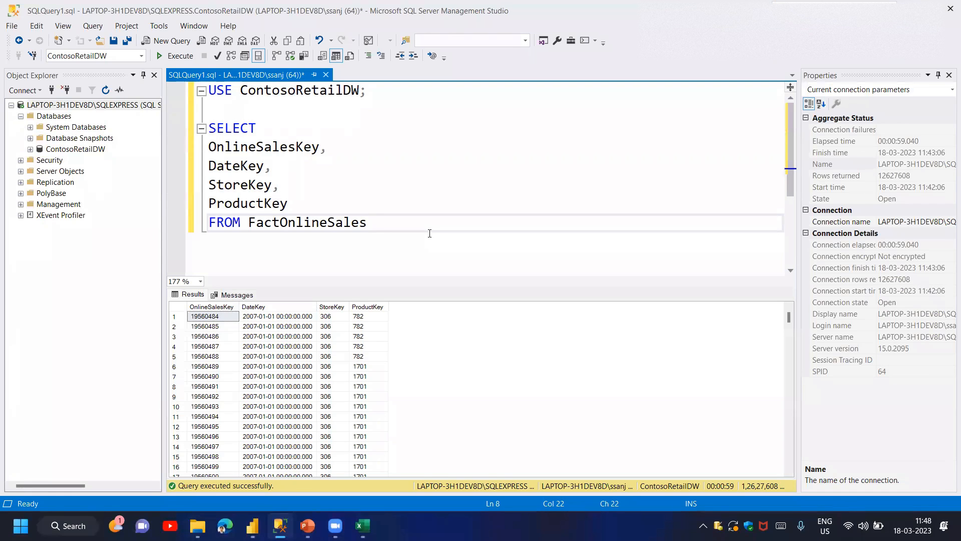
key("alt+Tab")
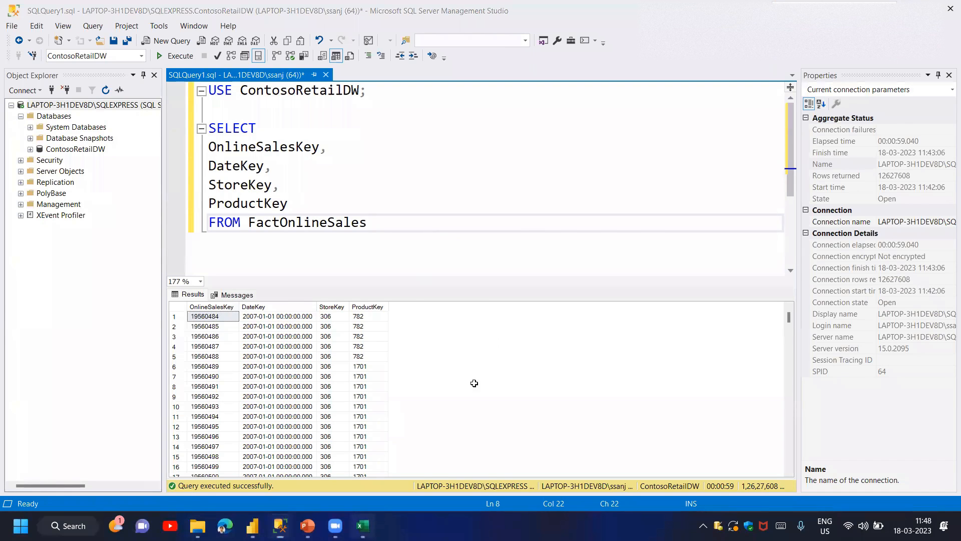
Note T-SQL with the addition (Microsoft) in cell F13 beside the SQL row, and clear that cell
type("T-SQL")
key("Return")
left_click(609, 307)
left_click_drag(610, 307, 609, 283)
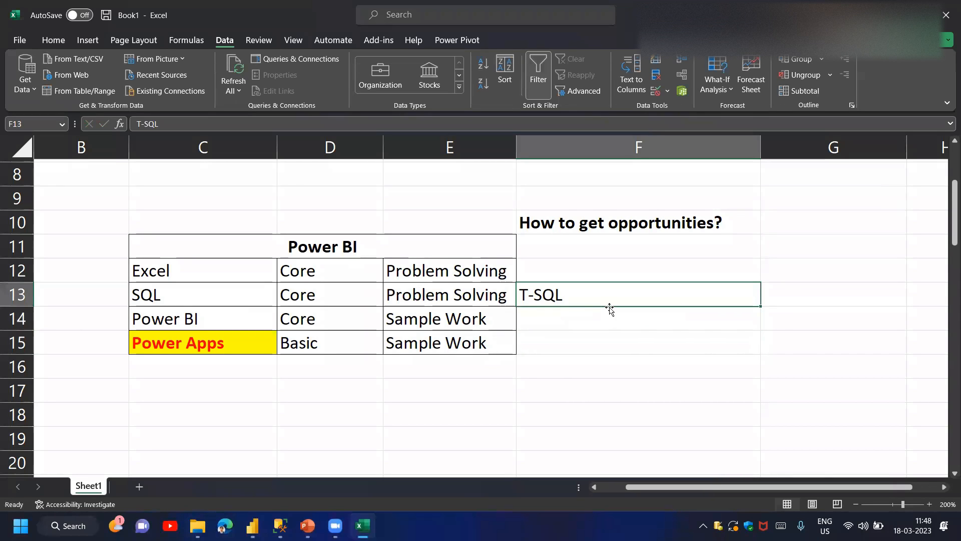
double_click(581, 301)
type("(Microsoft)")
key("Return")
key("Up")
key("Delete")
key("Up")
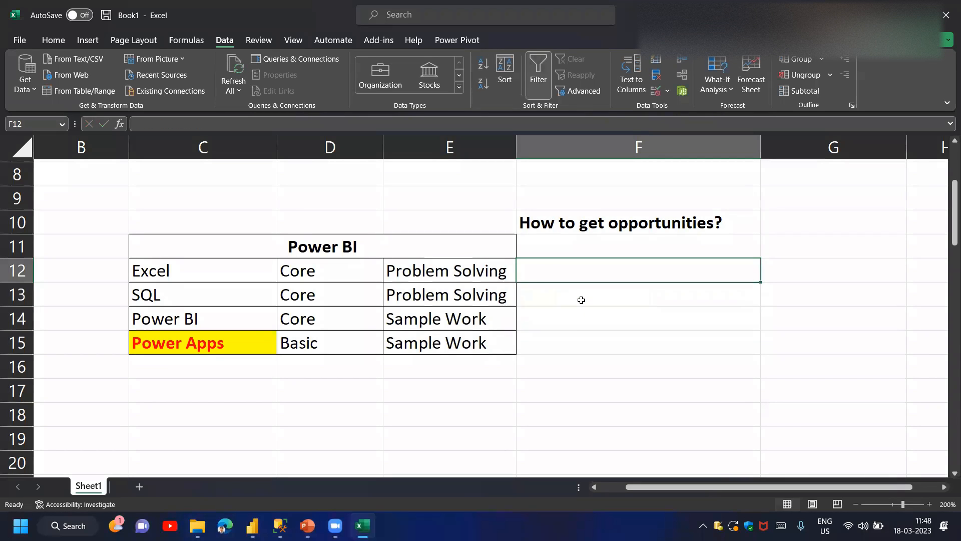
Enter Microsoft in cell F12 and copy it into F13 to F15 beside the skills table
type("Microsoft")
key("Return")
key("ctrl+c")
key("Up")
key("Down")
key("ctrl+v")
key("Down")
key("ctrl+v")
key("Down")
key("ctrl+v")
key("Escape")
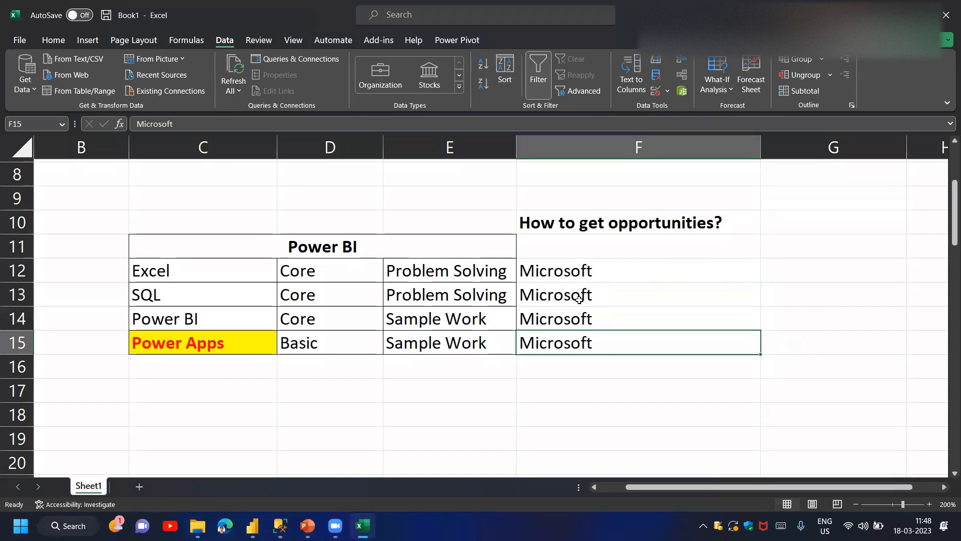
Highlight the skills with their Microsoft labels, and clear the labels in F12:F15
left_click_drag(220, 272, 629, 337)
left_click_drag(564, 271, 577, 349)
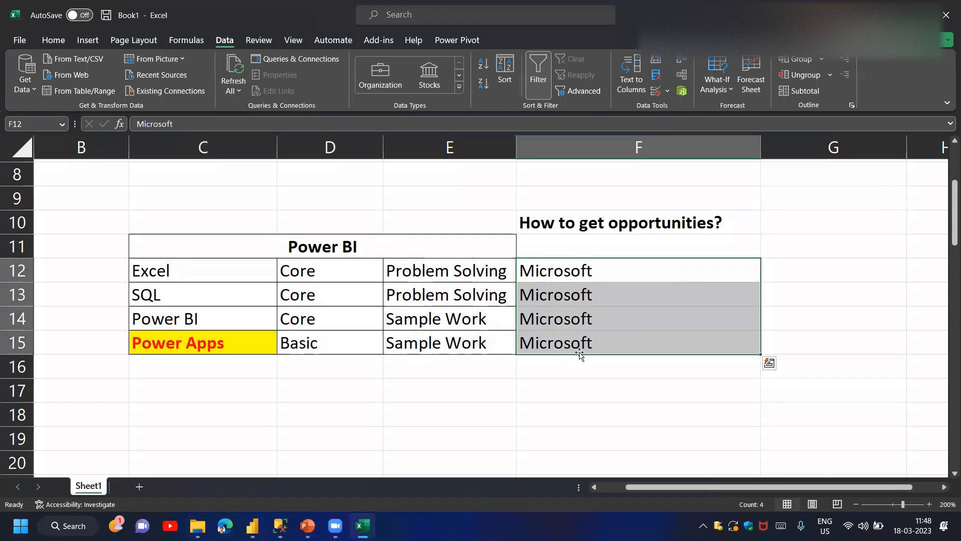
key("Down")
key("Up")
key("shift+Down")
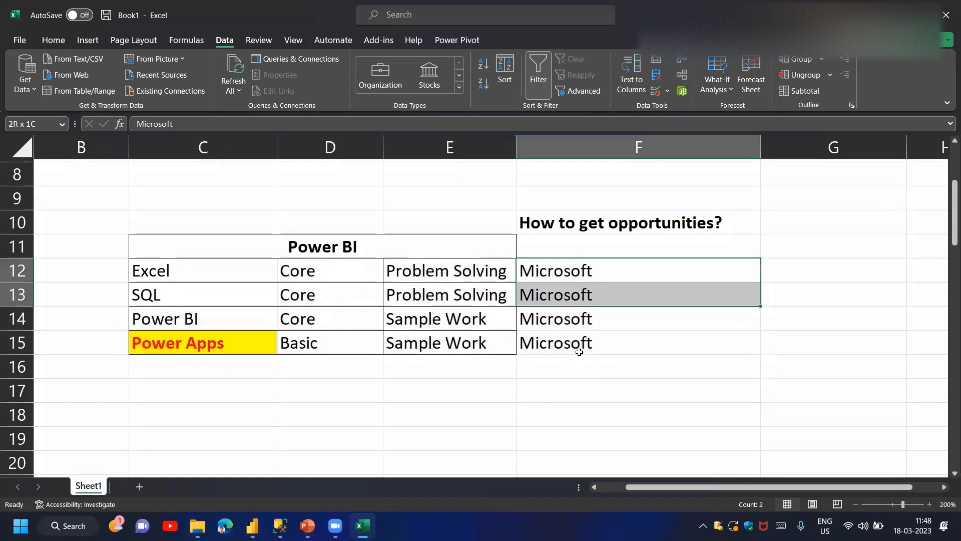
key("shift+Down")
key("shift+Down")
key("Delete")
Enter SQL in cell D69 and ANSI Standards in cell E69, below the existing notes
scroll(580, 354, "down", 6)
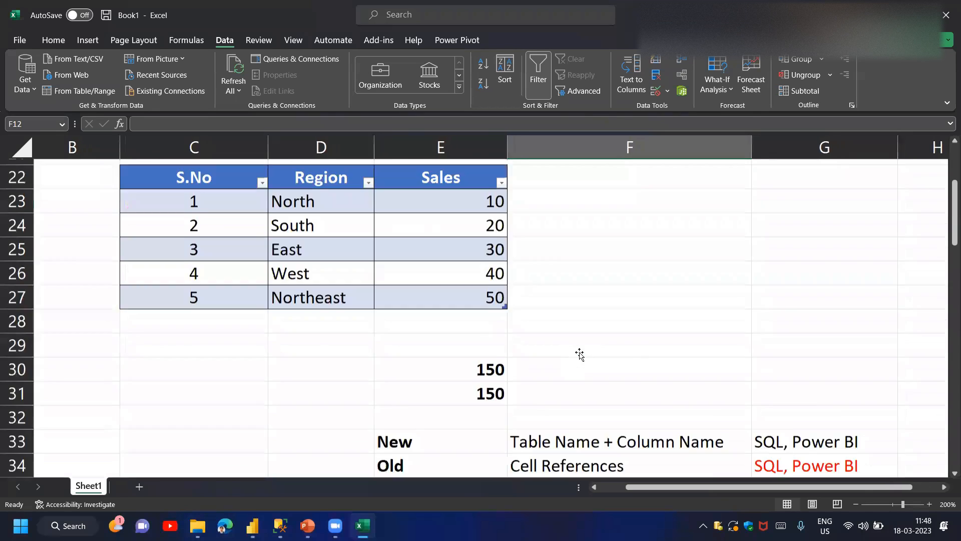
scroll(579, 354, "down", 7)
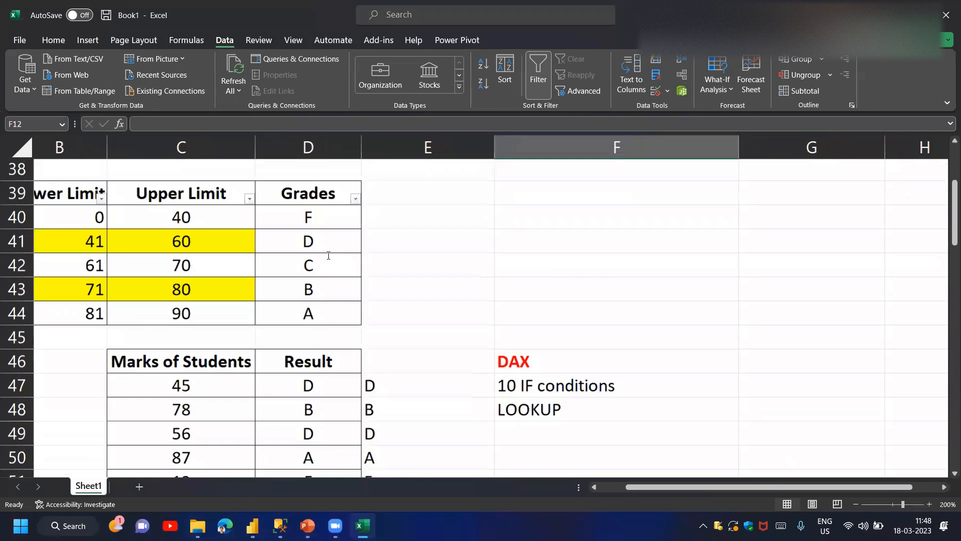
scroll(326, 255, "down", 6)
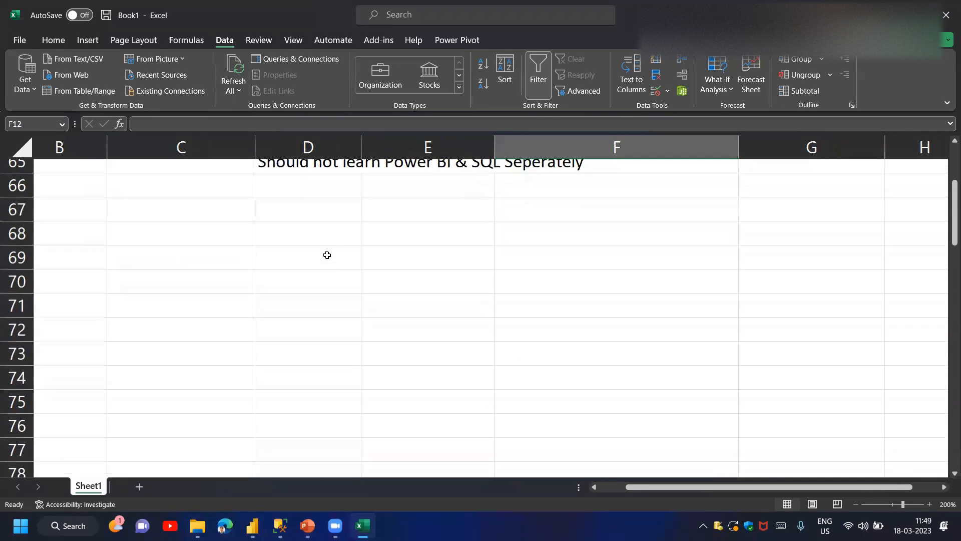
left_click(327, 270)
key("ctrl+z")
key("BackSpace")
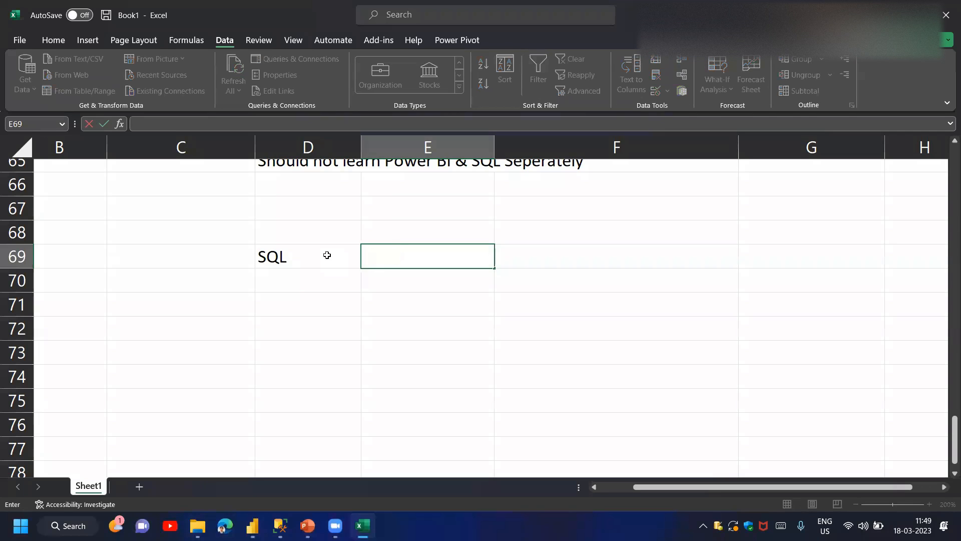
type("ANSI Stan")
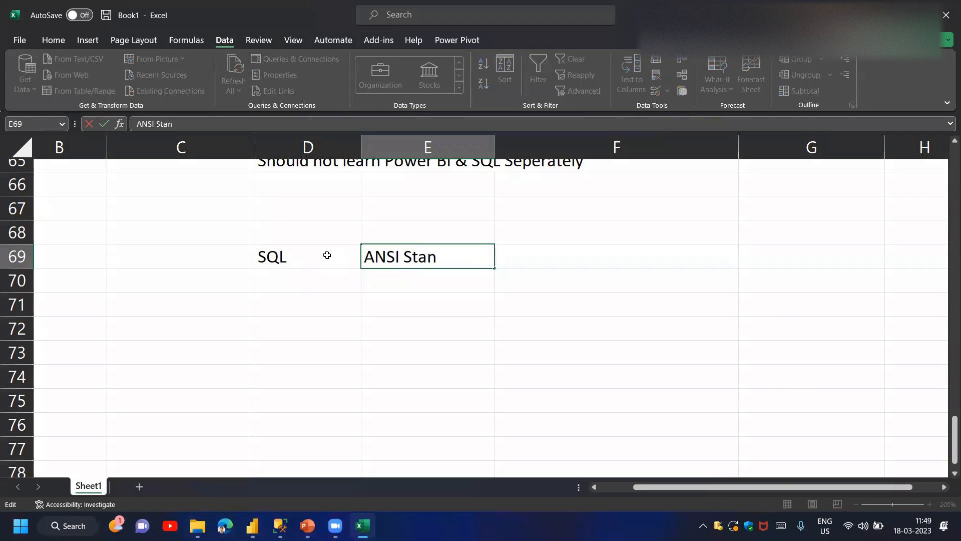
type("dards")
key("Return")
key("Up")
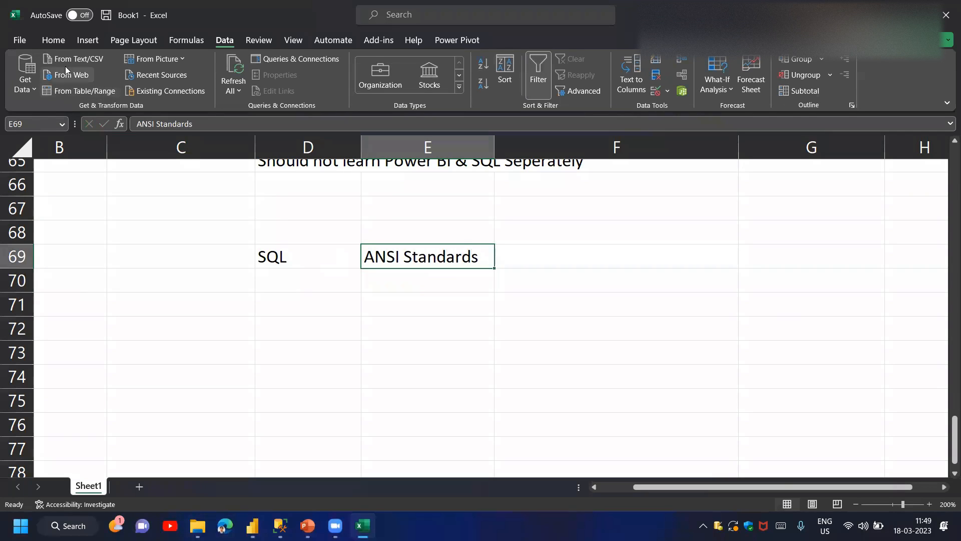
Fill the ANSI Standards cell yellow and make the SQL label in D69 bold red
left_click(54, 40)
left_click(203, 83)
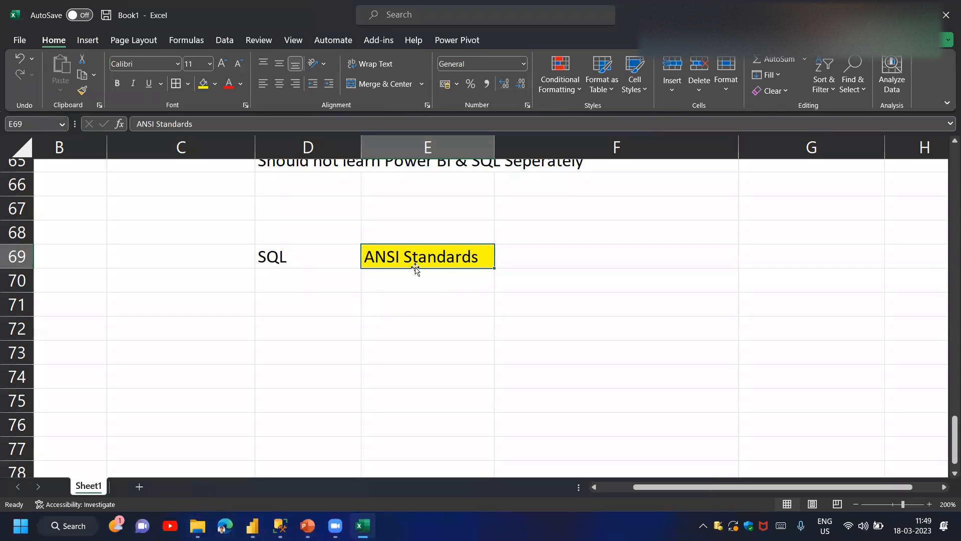
left_click(334, 256)
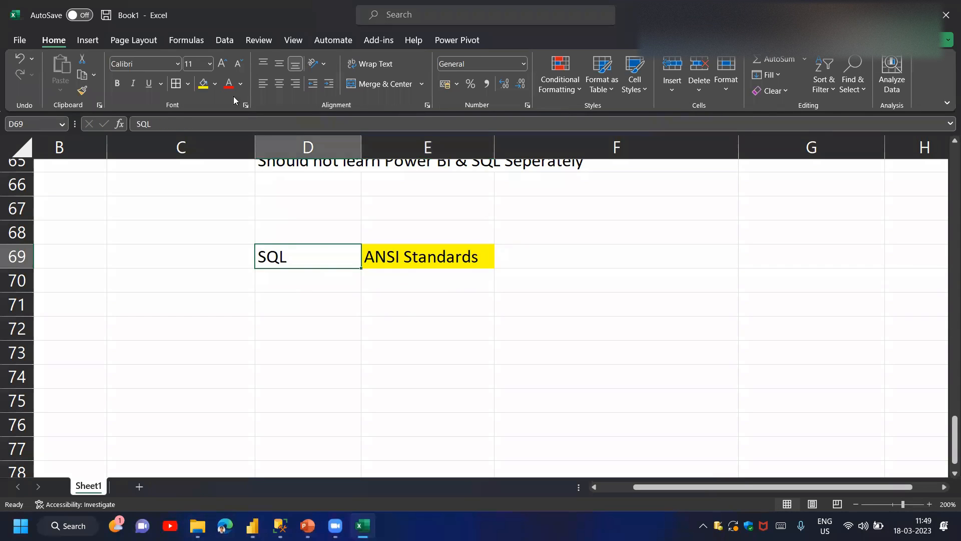
left_click(229, 84)
key("ctrl+b")
List PostGre, MySQL, T-SQL and Oracle SQL in cells D70 to D73 under the SQL heading
left_click(325, 286)
type("PostG")
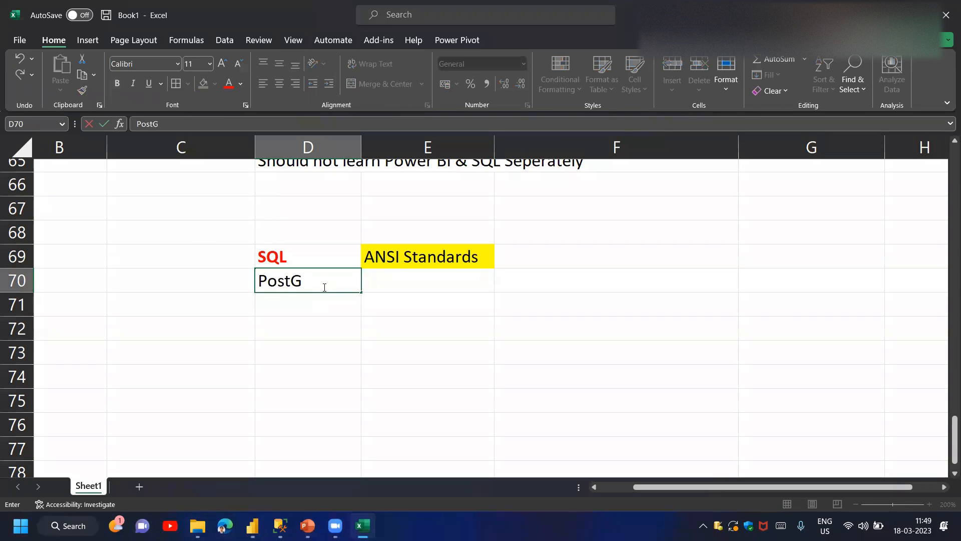
type("re")
key("Return")
type("MySQL")
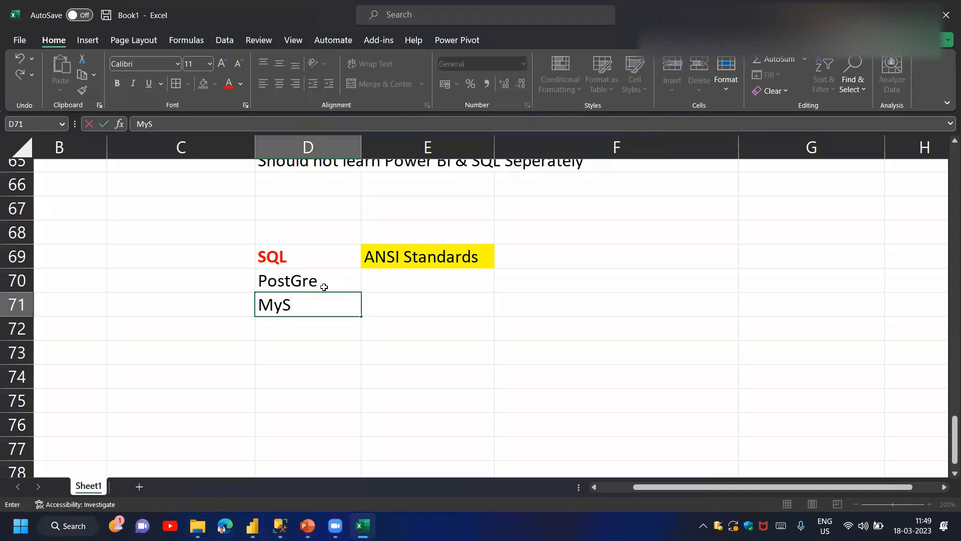
key("Return")
type("T-SQL")
key("Return")
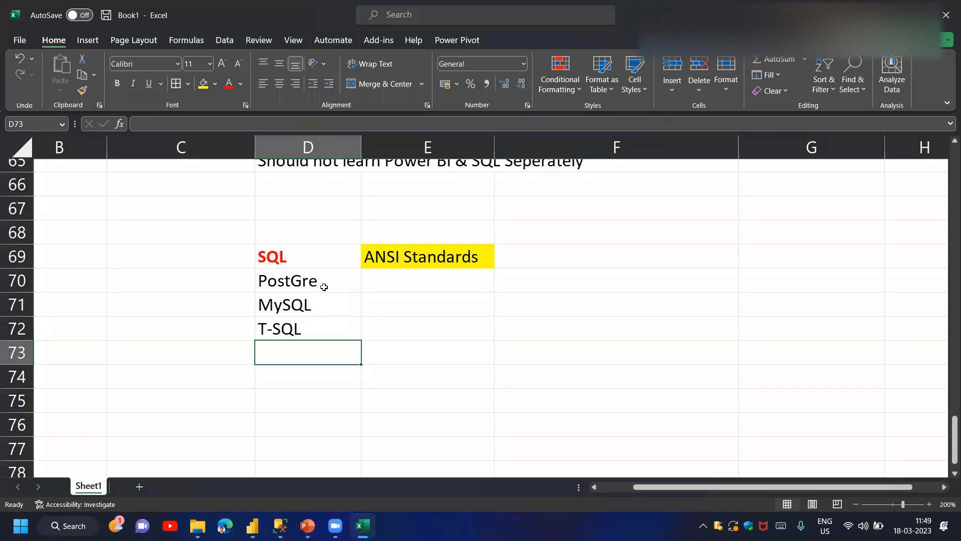
key("Up")
key("Up")
key("Up")
key("Down")
key("Down")
key("Down")
type("Oracle SQL")
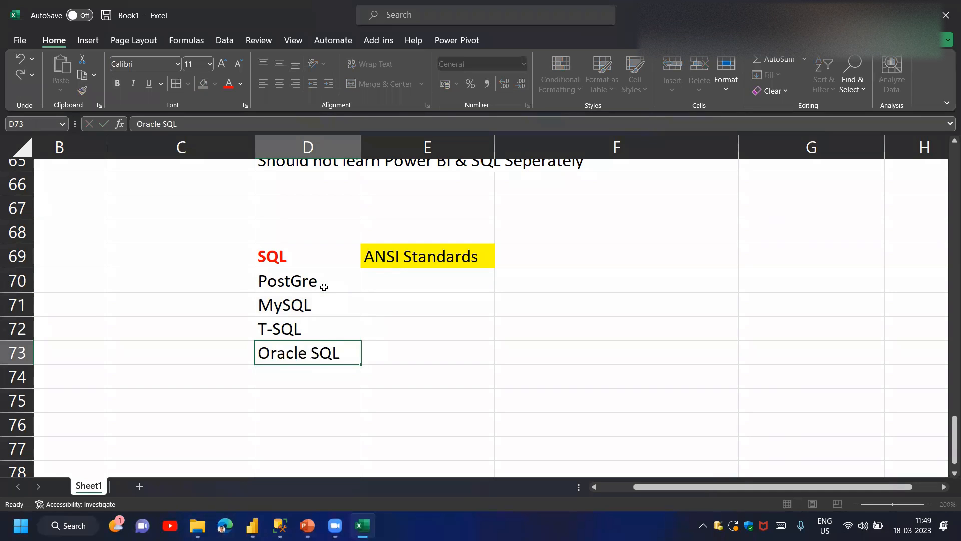
Highlight the SQL variants and the ANSI Standards cell, and clear the list in D70:D73
key("Up")
key("Up")
key("Up")
key("shift+Down")
key("shift+Down")
key("shift+Down")
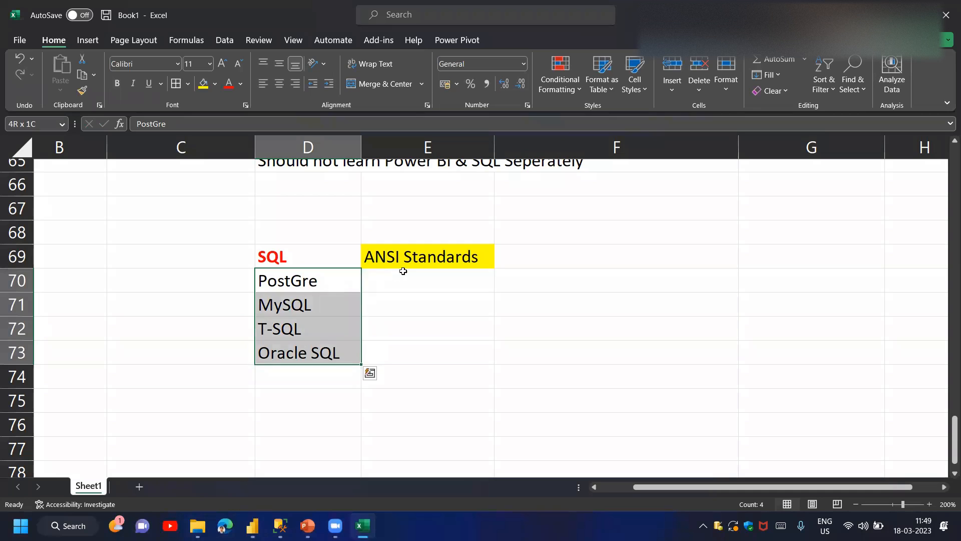
left_click(402, 256)
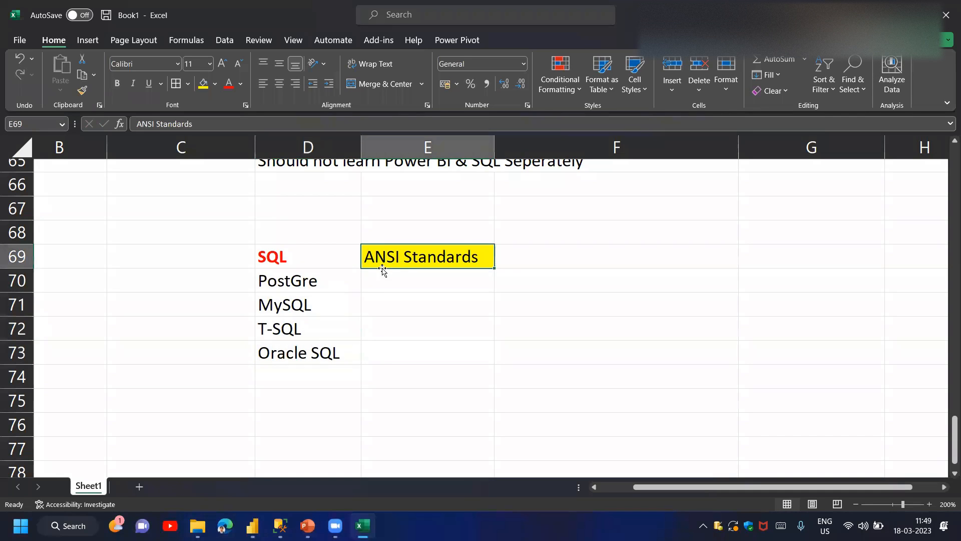
left_click_drag(346, 283, 321, 356)
key("Delete")
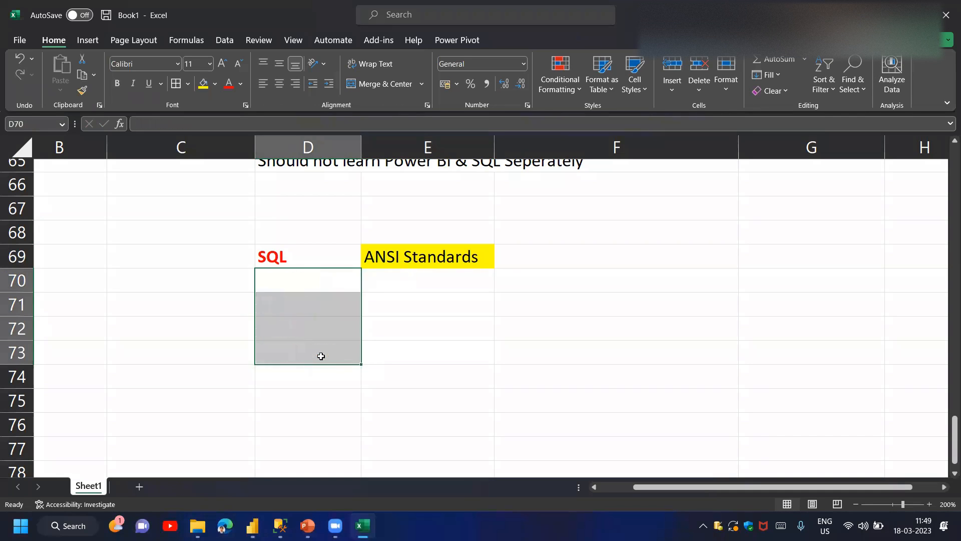
List American English, British English, Australian English and Indian English in cells D72 to D75 as an analogy
left_click(314, 320)
type("AMeri")
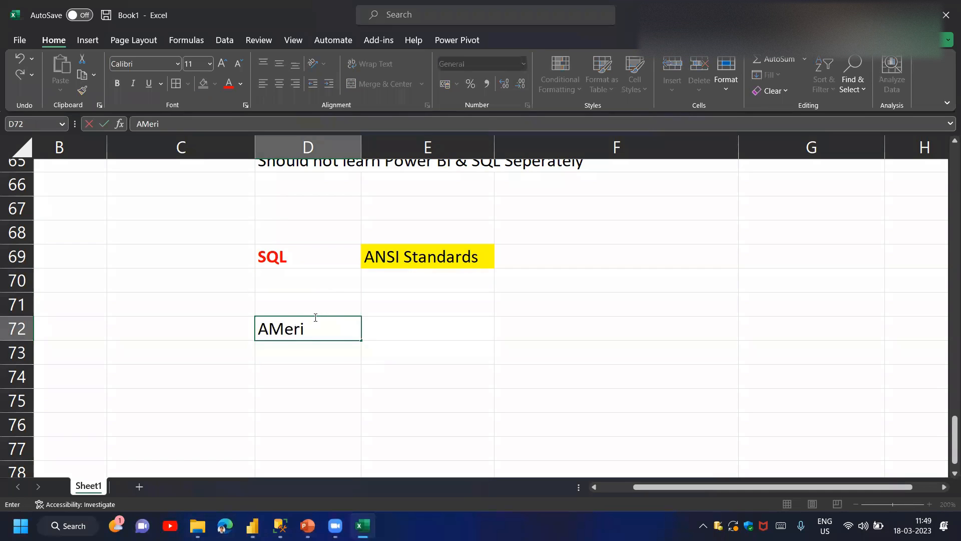
type("can English")
key("Return")
type("British English")
key("Return")
key("Up")
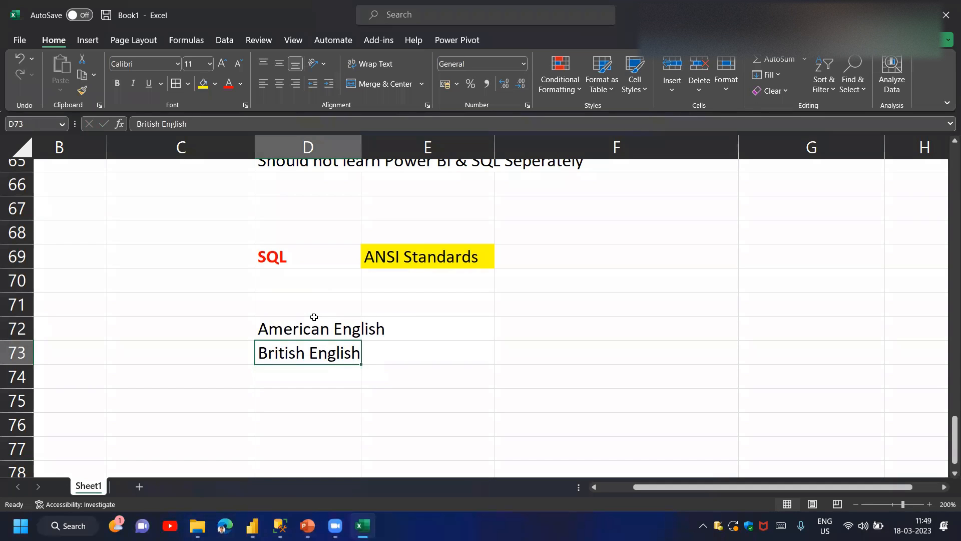
left_click(306, 329)
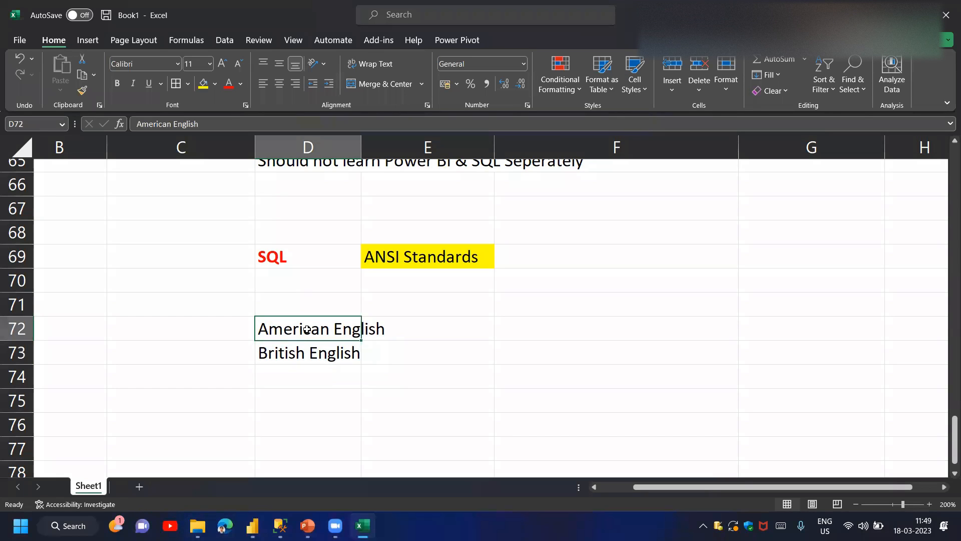
key("Down")
key("Down")
type("Australian English")
key("Return")
type("Indian English")
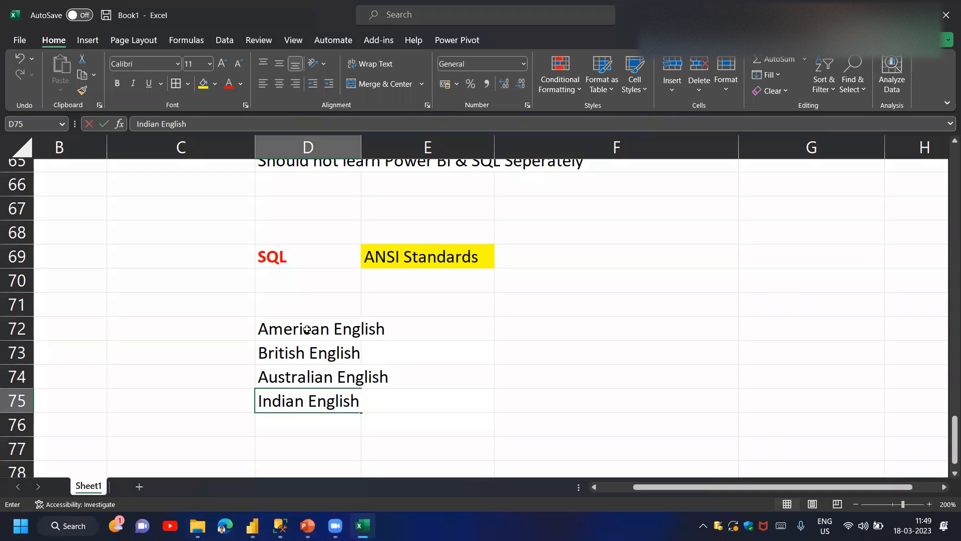
key("Return")
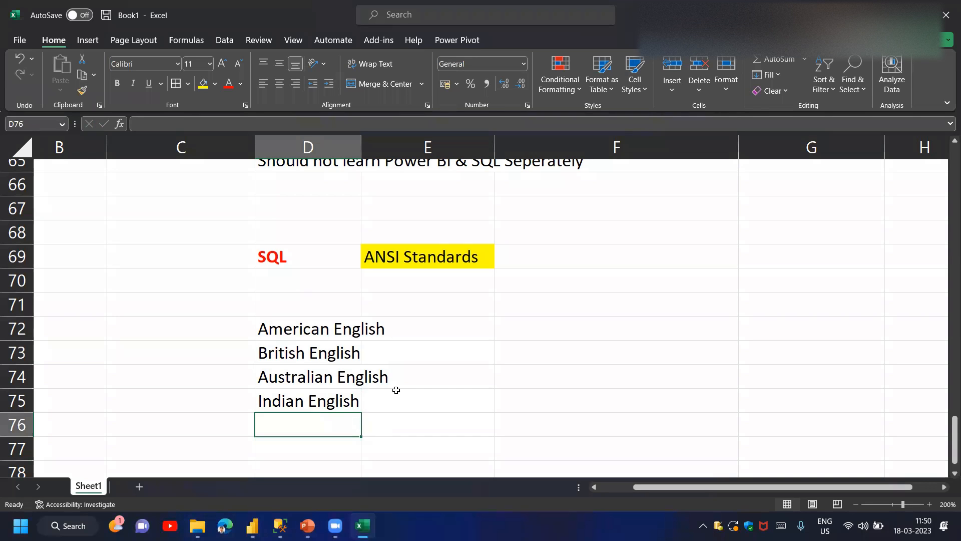
Highlight the four English variants in D72:D75 and clear them
left_click_drag(313, 326, 319, 401)
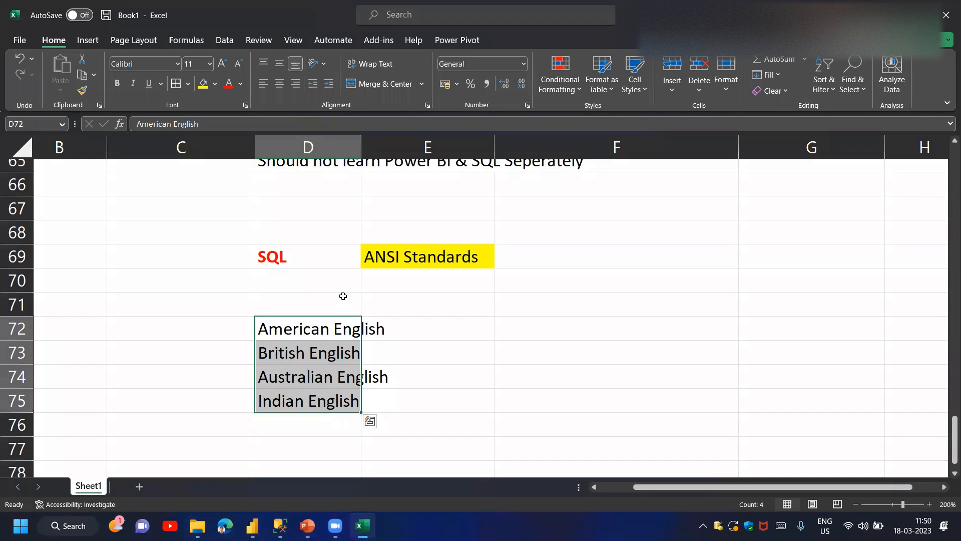
left_click_drag(311, 328, 315, 404)
key("Delete")
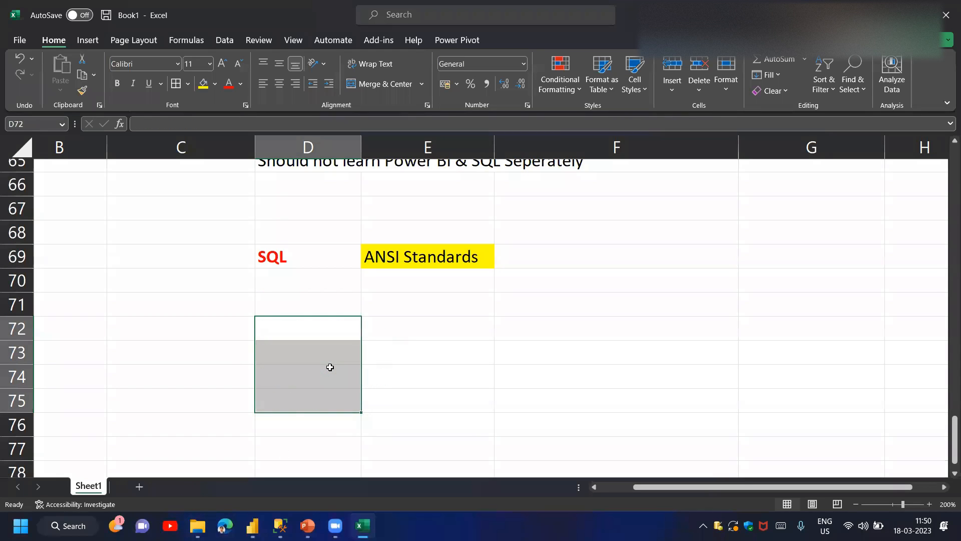
Enter the note 90% Common in cell E71 below ANSI Standards
key("Up")
key("Right")
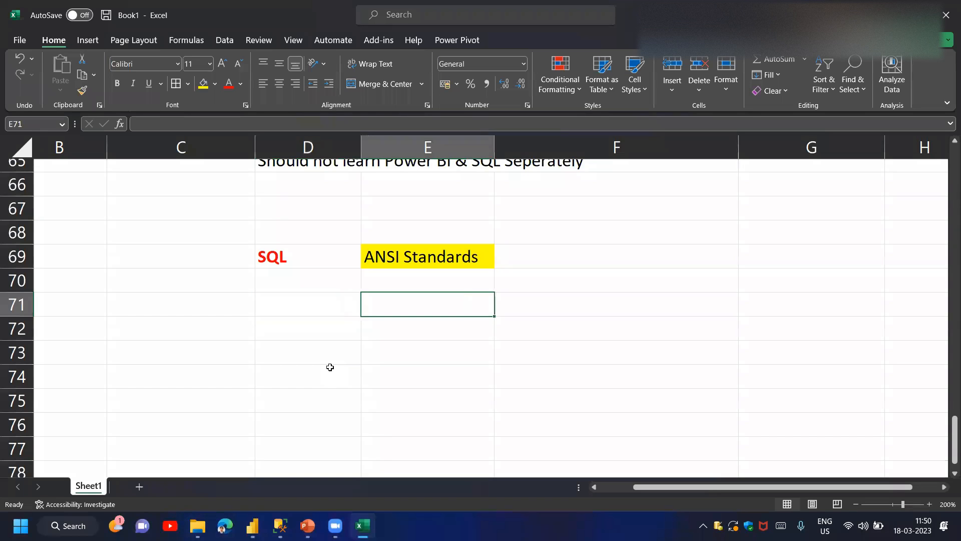
type("90%")
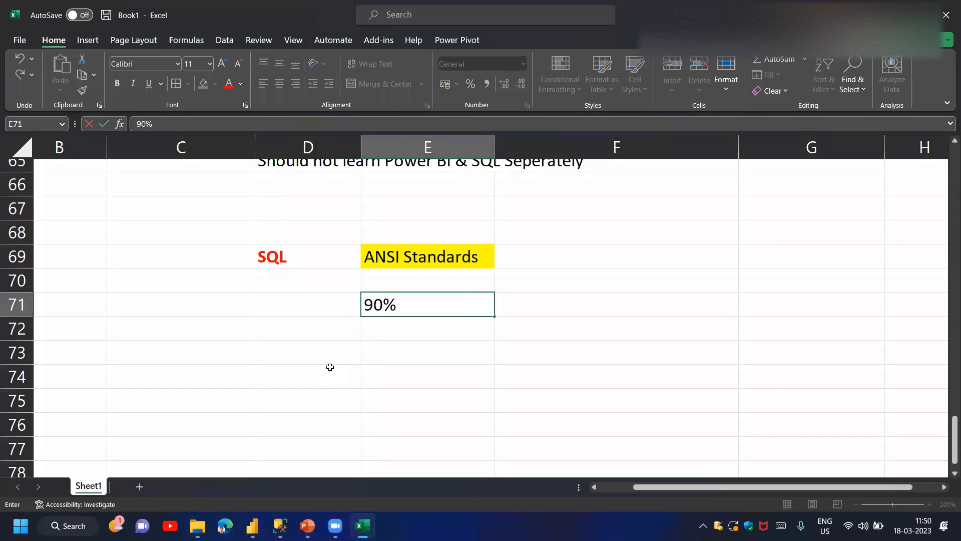
type(" Common")
key("Return")
key("Up")
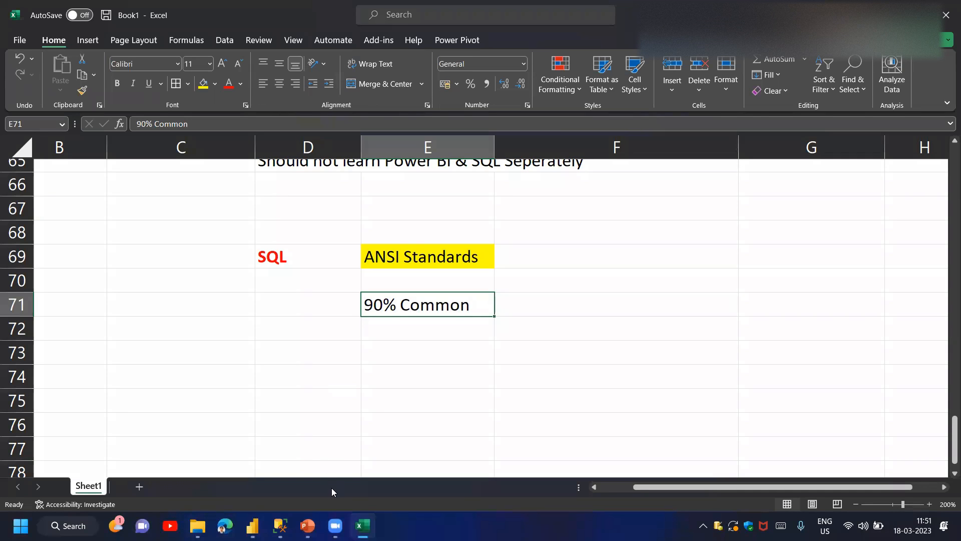
Switch to Power BI Desktop and expand the Visualizations pane and the financials table's field list
scroll(372, 407, "down", 2)
key("alt+Tab")
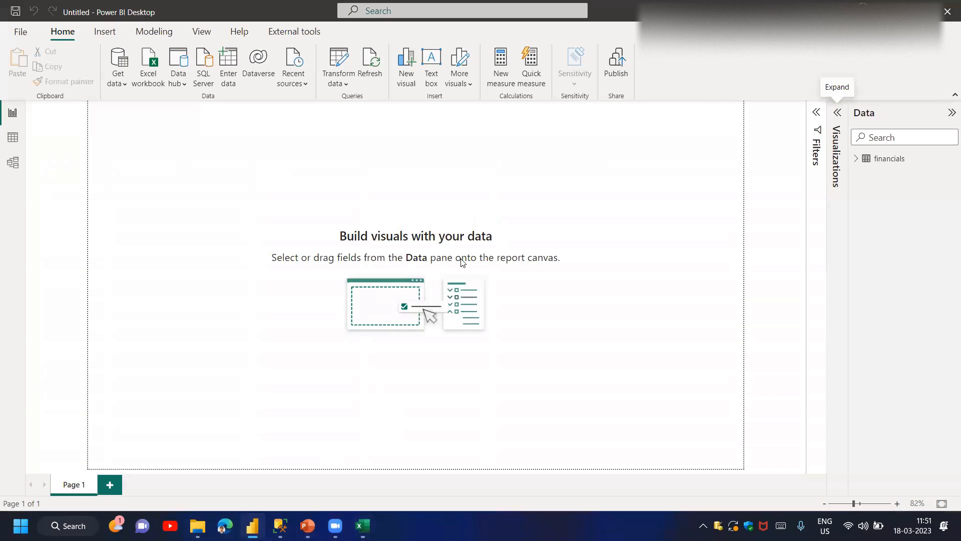
left_click(838, 112)
left_click(855, 161)
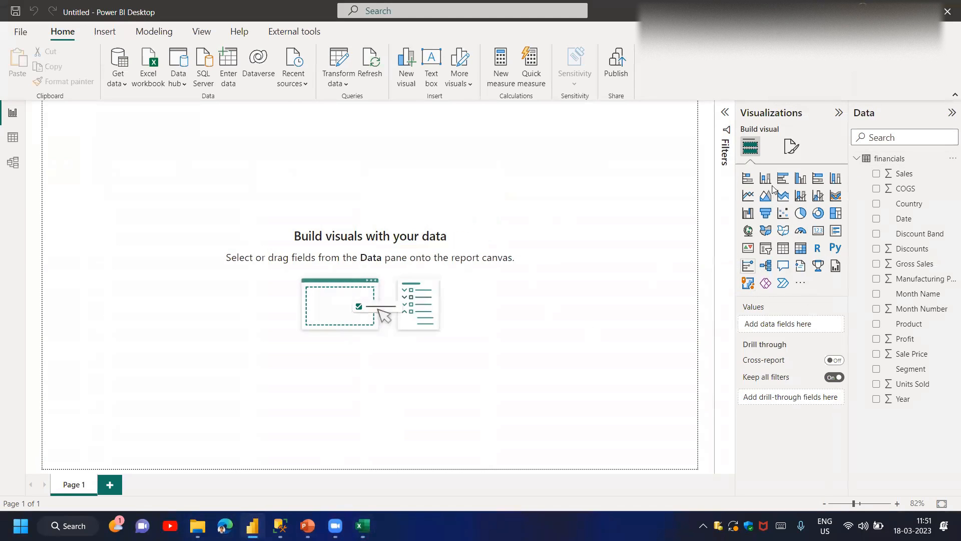
Add an empty clustered bar chart and stretch it across the lower part of the report page
left_click(783, 178)
left_click_drag(94, 165, 118, 347)
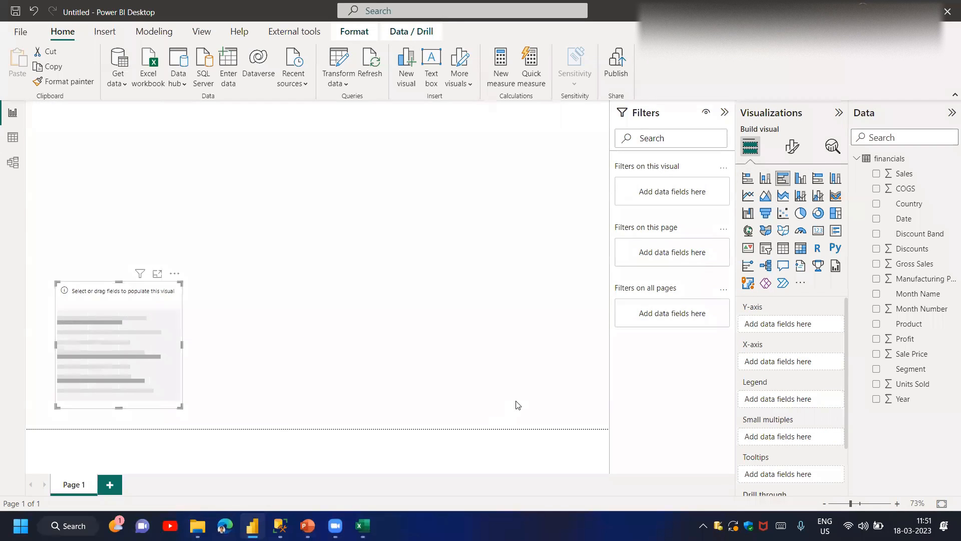
left_click_drag(518, 405, 568, 408)
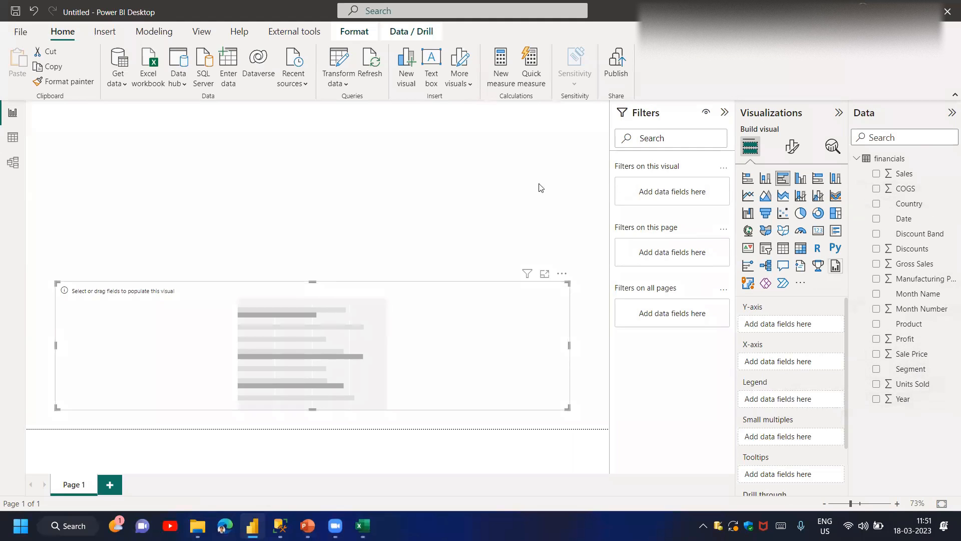
Review the financials table's columns in the data view and return to the report page
left_click(13, 140)
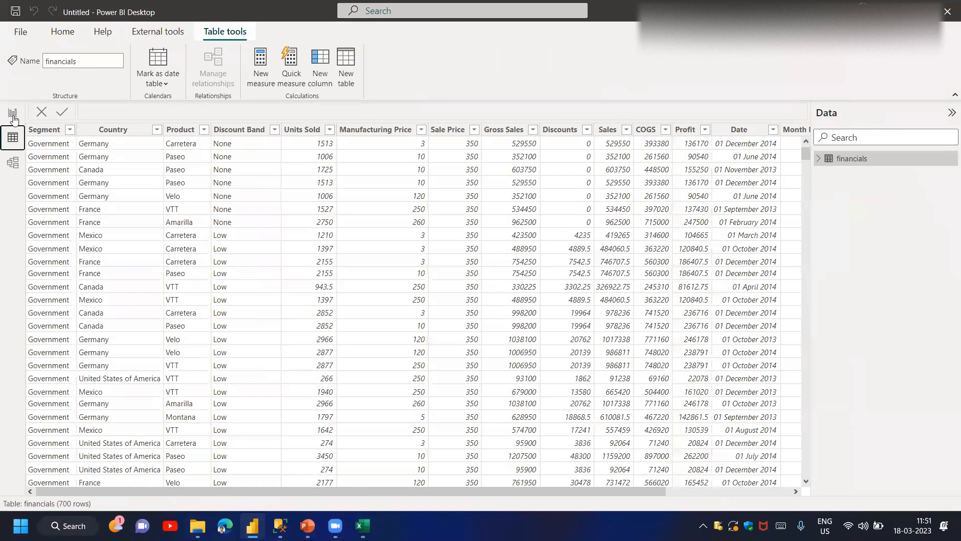
scroll(655, 244, "right", 4)
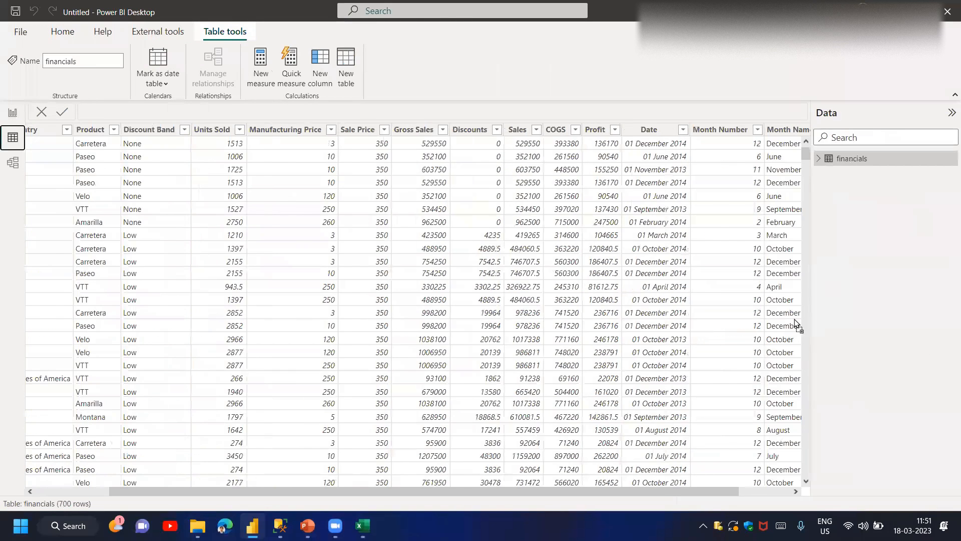
scroll(795, 324, "right", 3)
left_click(13, 112)
Add Date and Gross Sales to the chart's axes and change the visual to a slightly wider line chart
left_click(902, 219)
left_click_drag(908, 269, 791, 324)
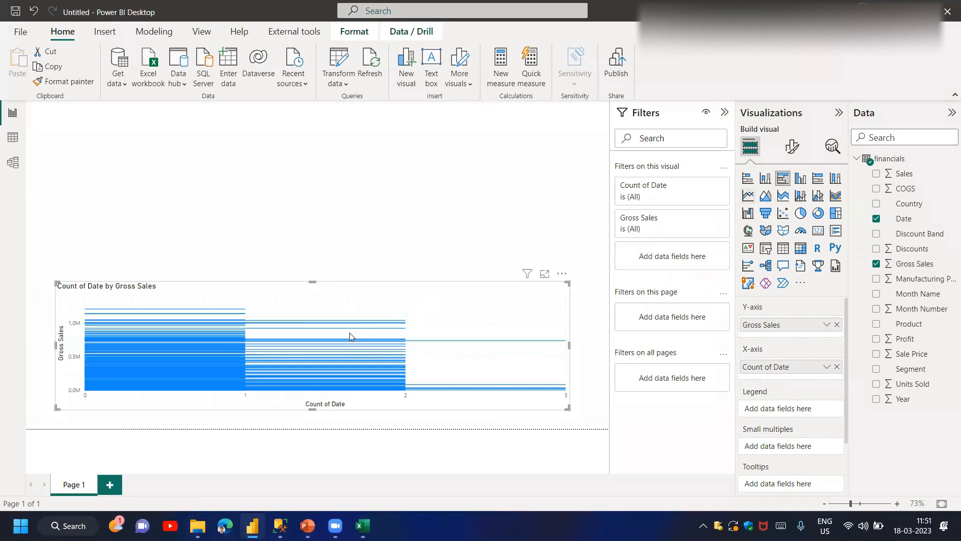
left_click(748, 195)
left_click_drag(567, 408, 595, 411)
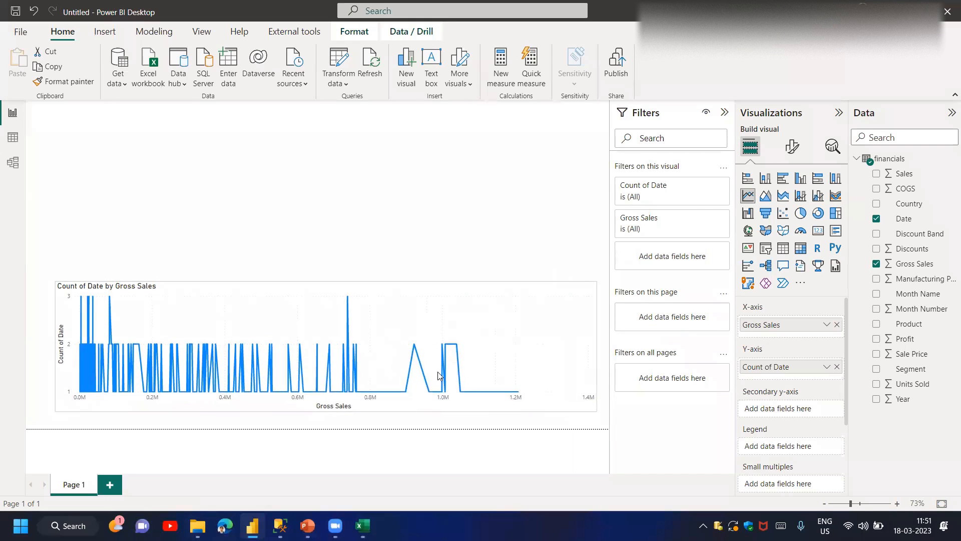
Change the visual to a clustered column chart with Year and Month Name on the X-axis and Gross Sales on the Y-axis
left_click(800, 179)
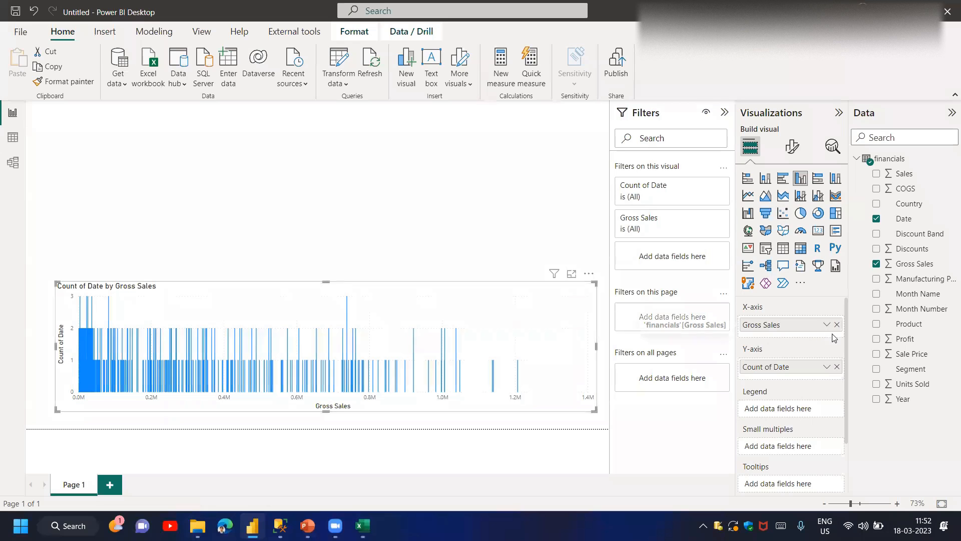
left_click(837, 367)
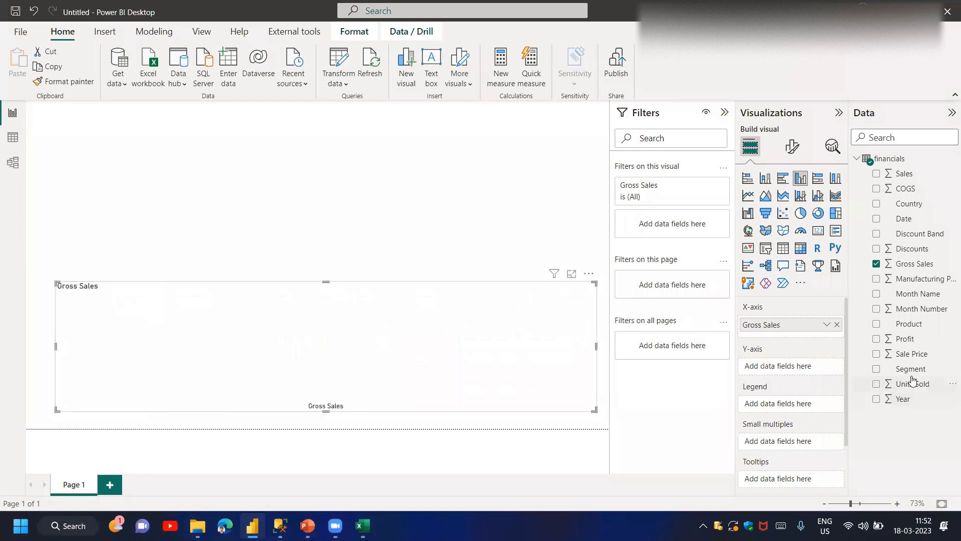
left_click_drag(910, 400, 671, 368)
left_click_drag(771, 324, 650, 335)
left_click_drag(904, 406, 791, 328)
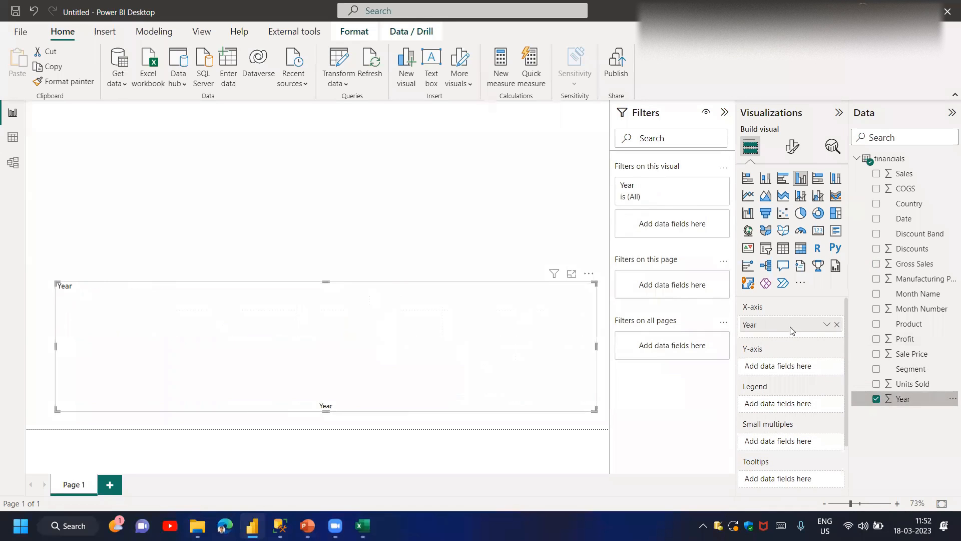
left_click_drag(914, 263, 756, 365)
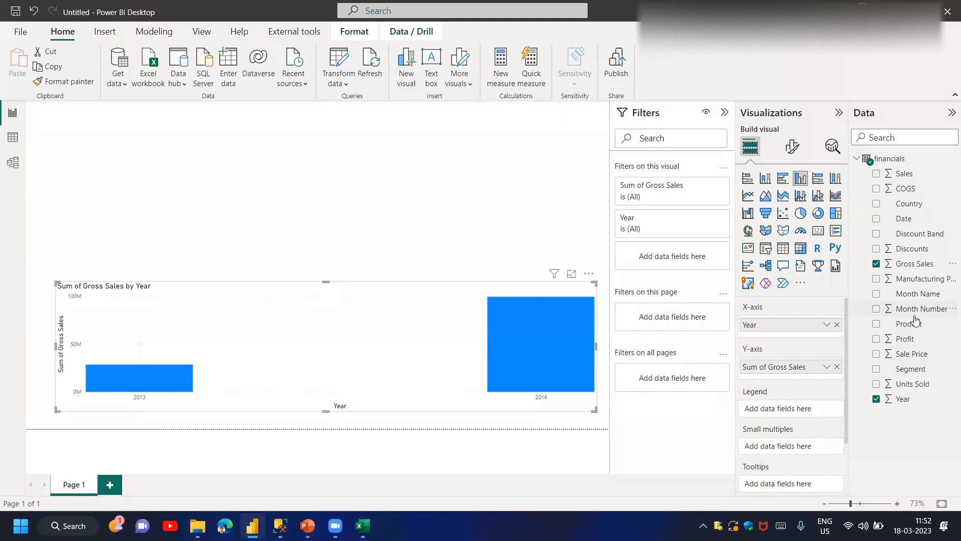
left_click_drag(914, 297, 798, 331)
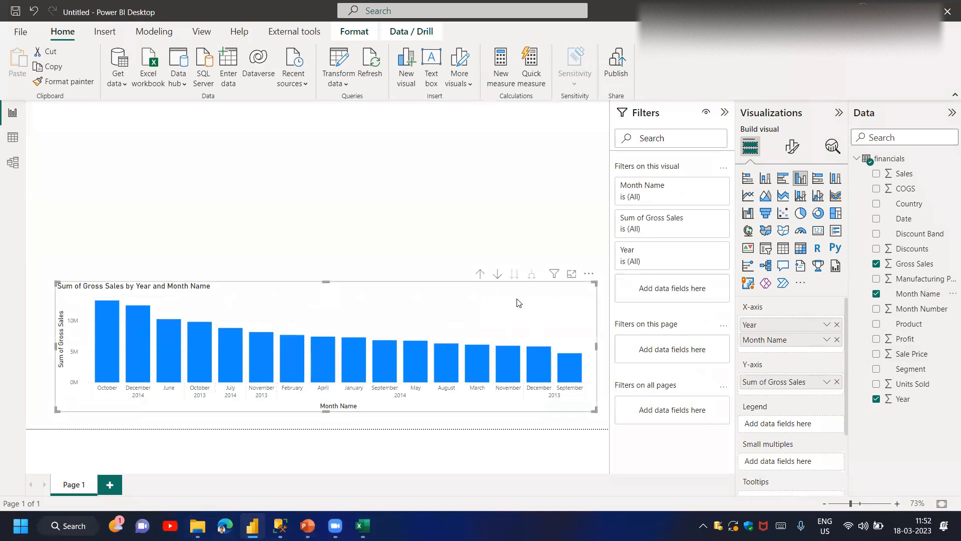
Turn on drill-down and sort the chart's axis ascending by Year Month Name, with months expanded under each year
left_click(497, 275)
left_click(515, 274)
left_click(589, 273)
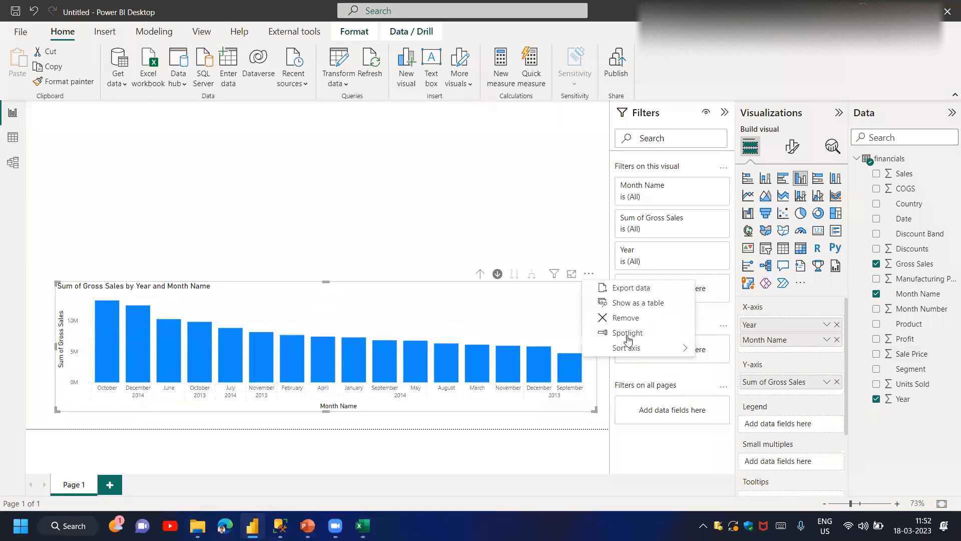
mouse_move(628, 347)
left_click(728, 350)
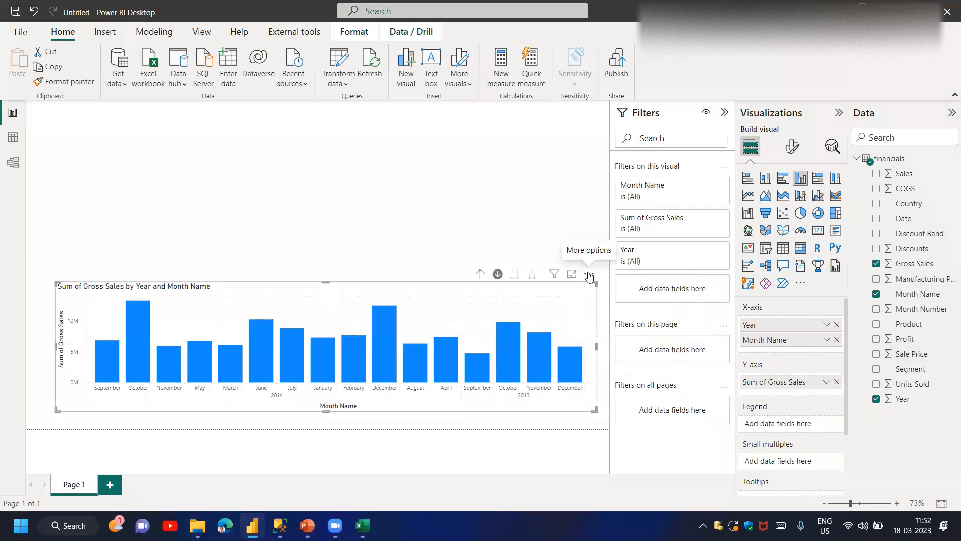
left_click(588, 273)
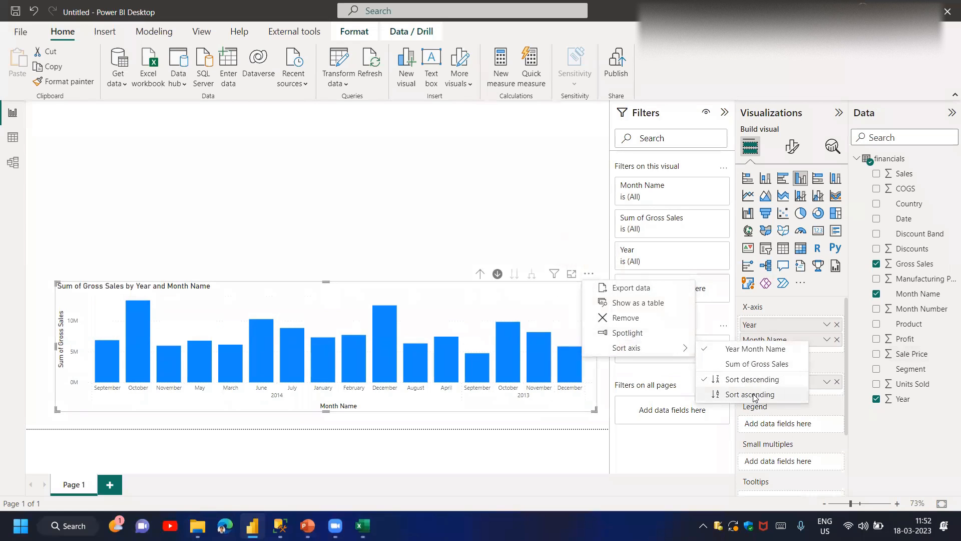
left_click(754, 396)
left_click(480, 274)
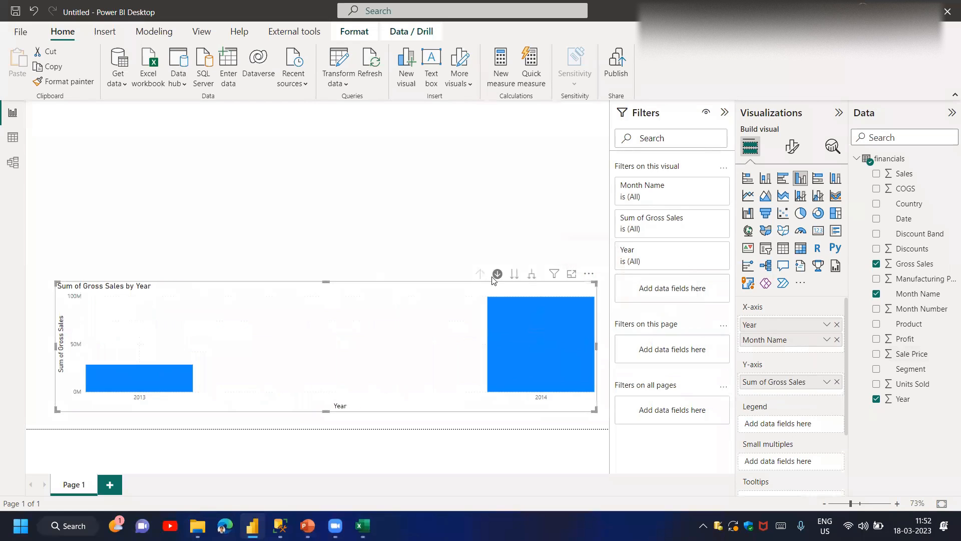
left_click(531, 274)
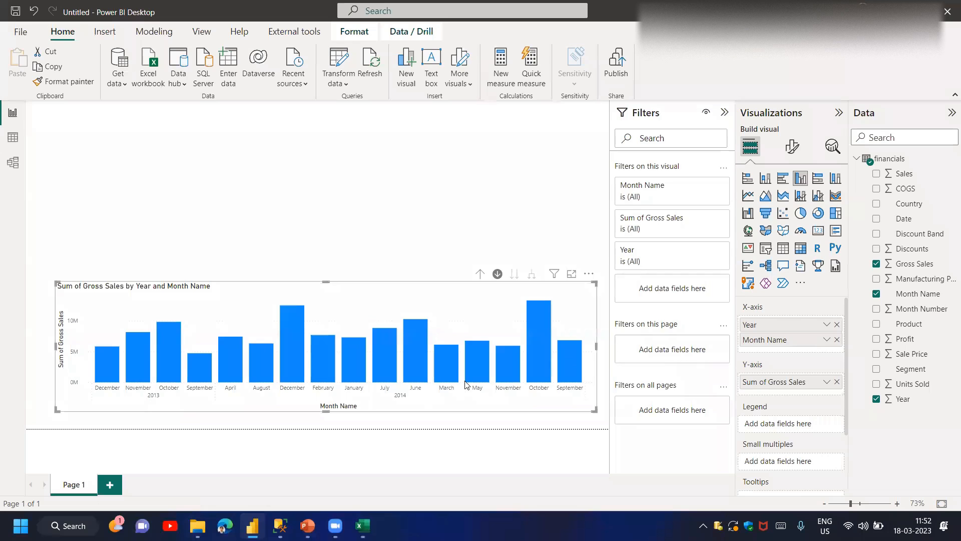
Deselect the chart and collapse the Filters pane to give the report page more room
left_click(365, 256)
left_click(369, 293)
left_click(363, 256)
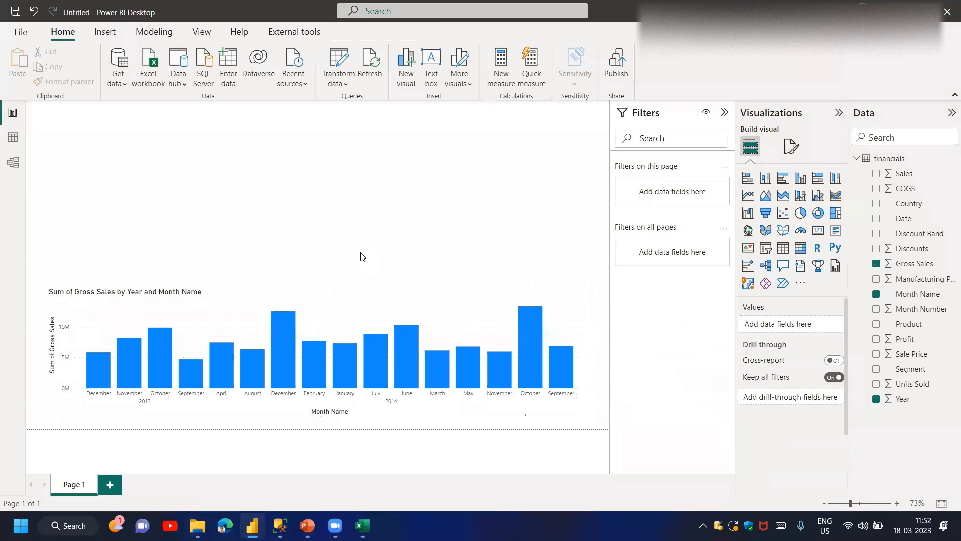
left_click(724, 112)
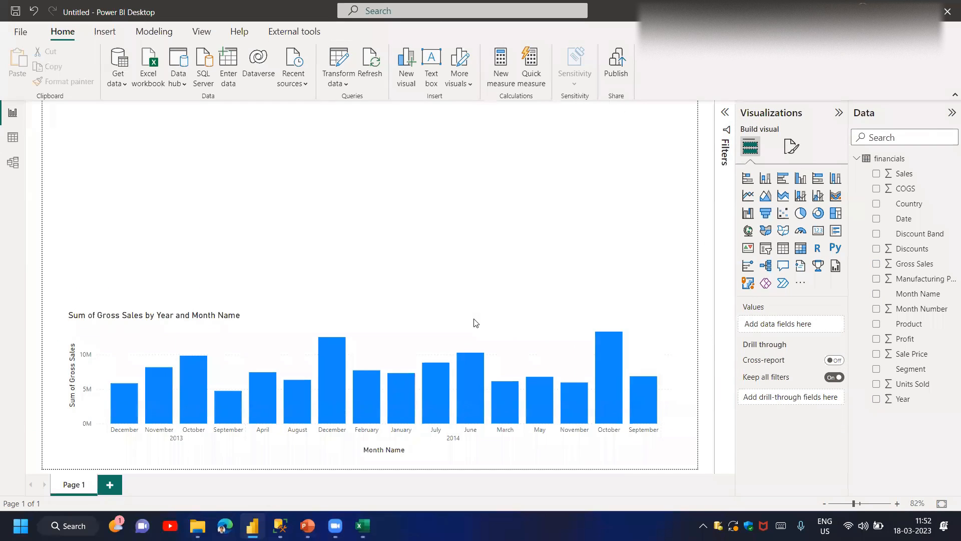
Duplicate the Gross Sales column chart and place the copy directly above the original on the report page
left_click(475, 323)
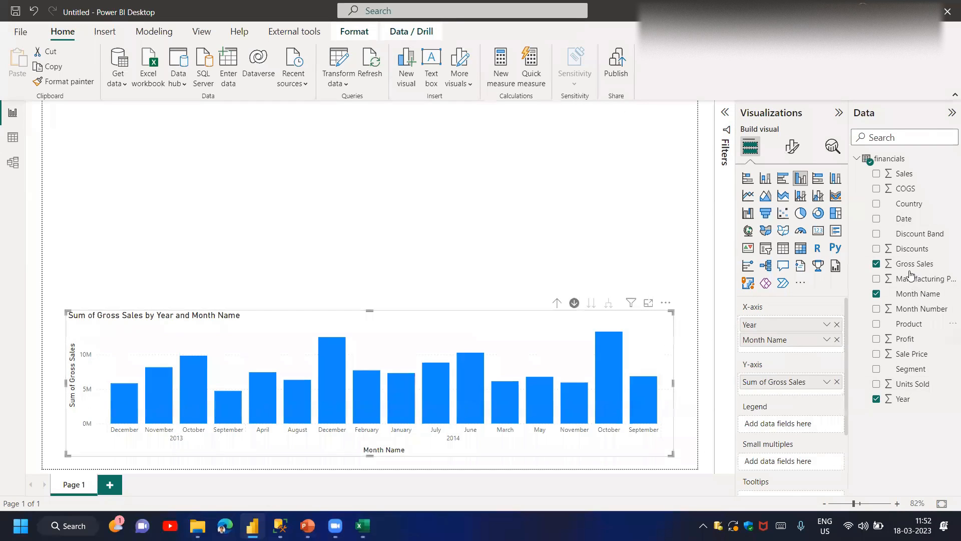
key("ctrl+c")
key("ctrl+v")
left_click_drag(393, 349, 391, 196)
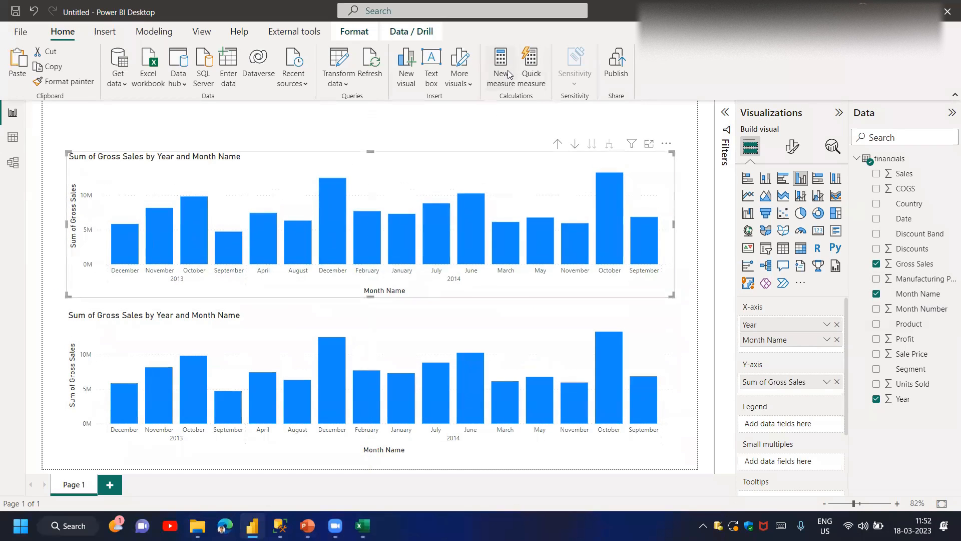
Create a new measure named Gross Sales YTD and start its formula with CALCULATE( on a new line
left_click(406, 65)
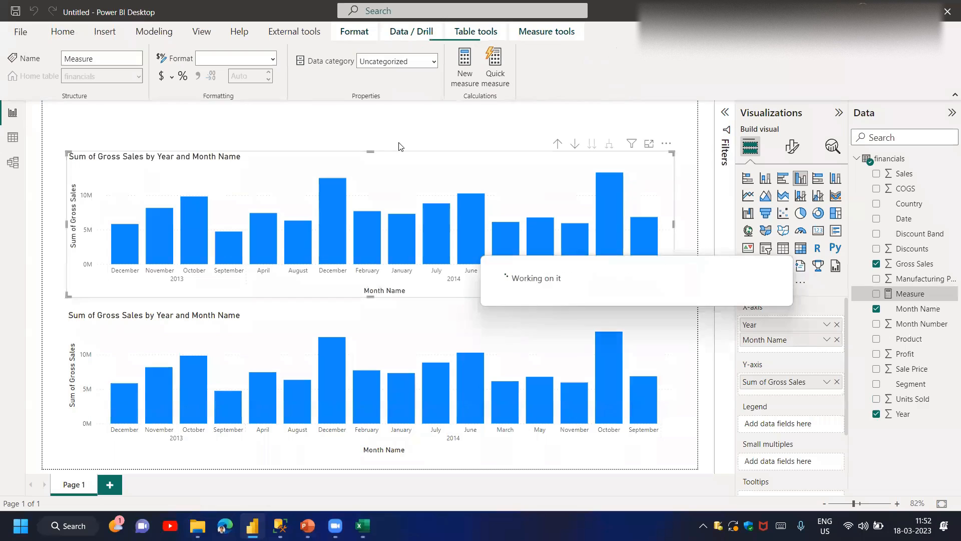
type("Gross Sales")
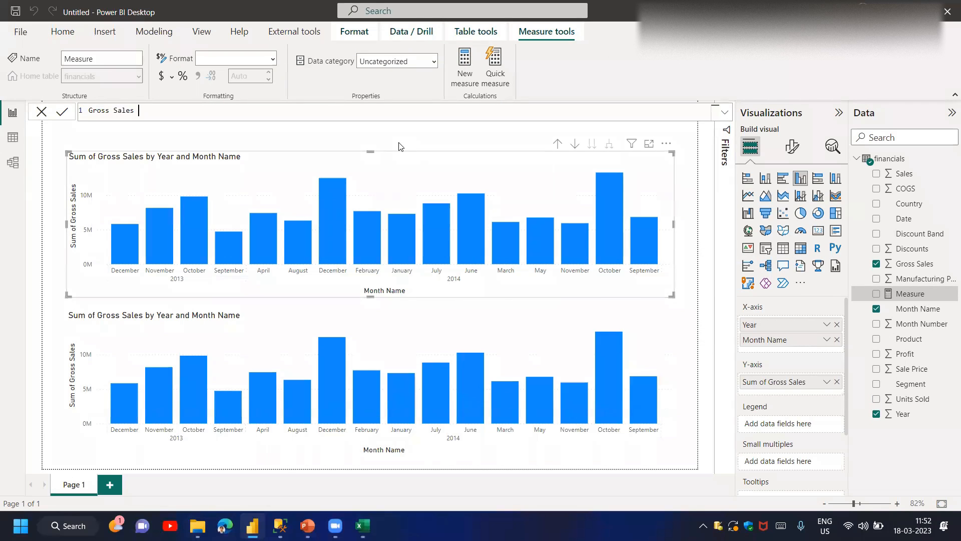
type(" YTD =")
key("shift+Return")
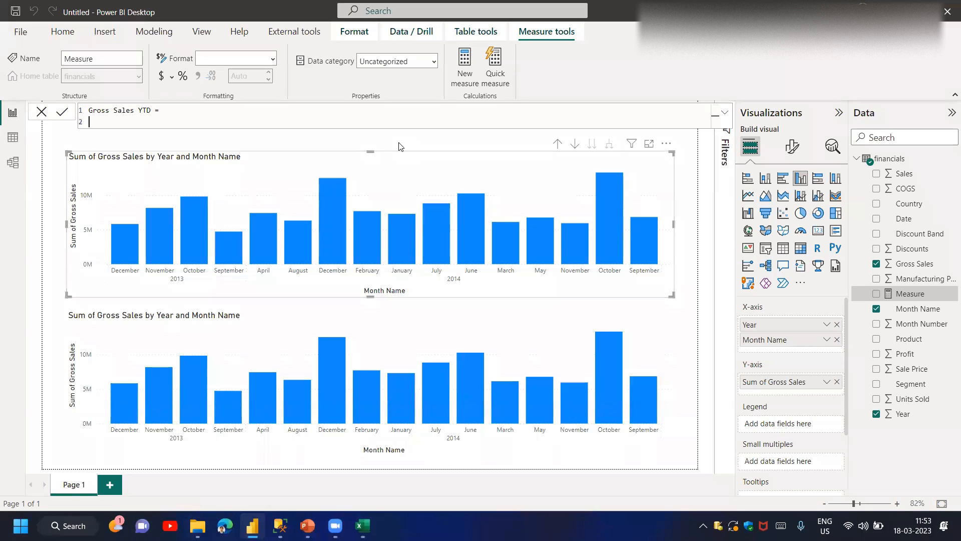
type("CALCULATE(")
key("shift+Return")
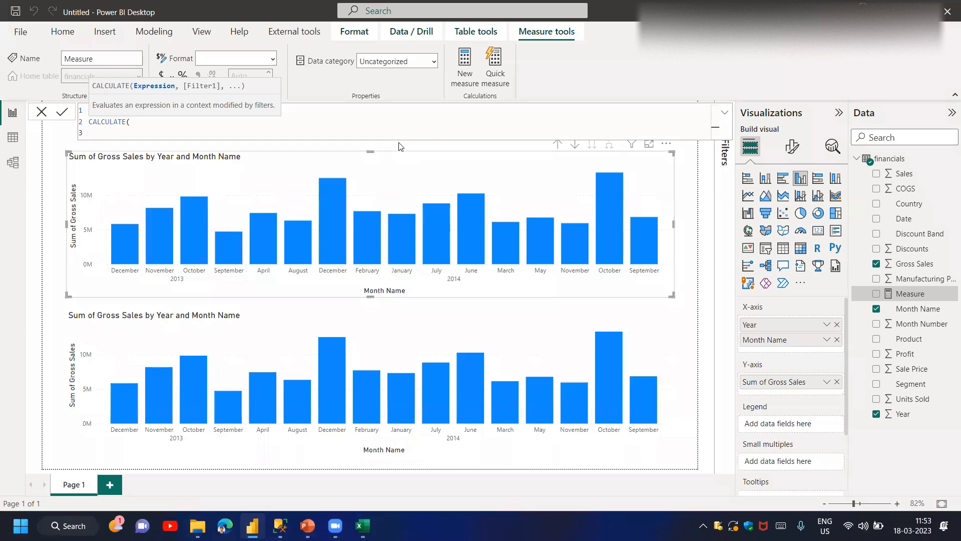
Enter SUM(financials[Gross Sales]), as the expression inside CALCULATE and start a new line for the filter
type("SUM(Gro")
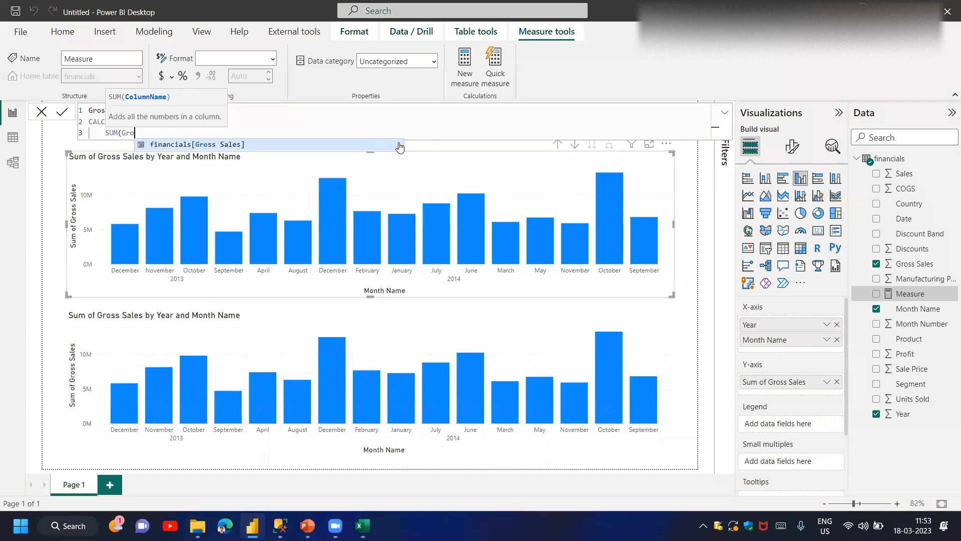
key("Tab")
type(")")
key("shift+Return")
type(",")
key("BackSpace")
key("BackSpace")
type(",")
key("shift+Return")
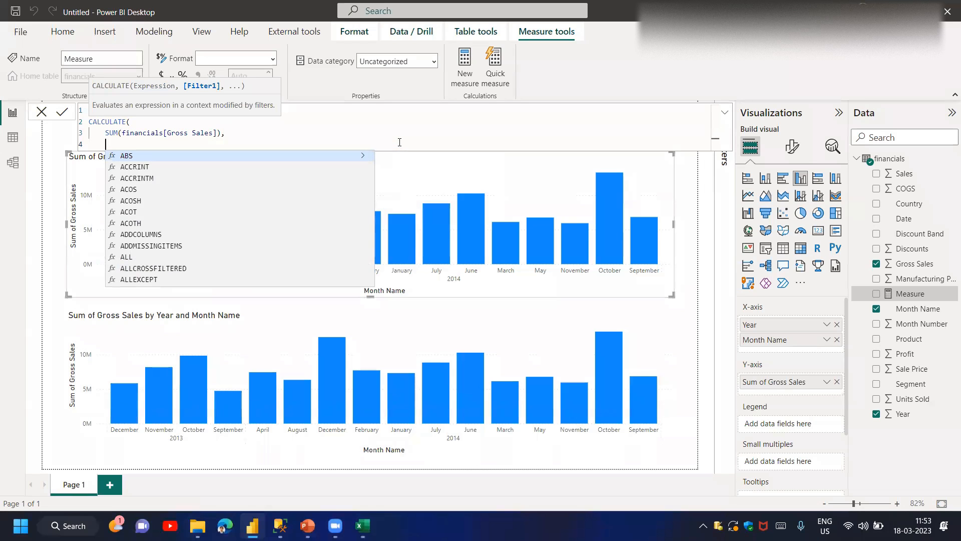
Insert the DATESYTD function as the filter argument of CALCULATE
type("Year")
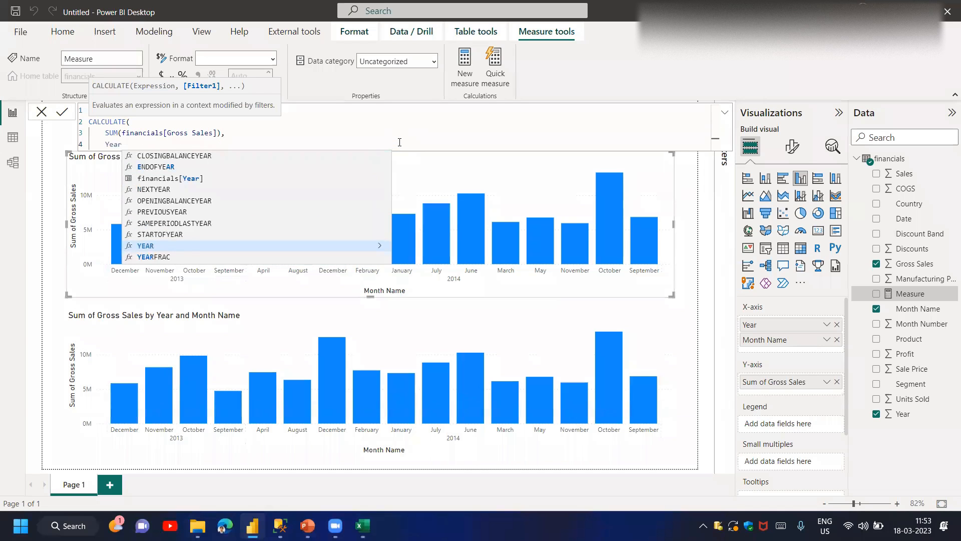
key("BackSpace")
key("BackSpace")
key("BackSpace")
type("TD")
key("Down")
key("Up")
key("Tab")
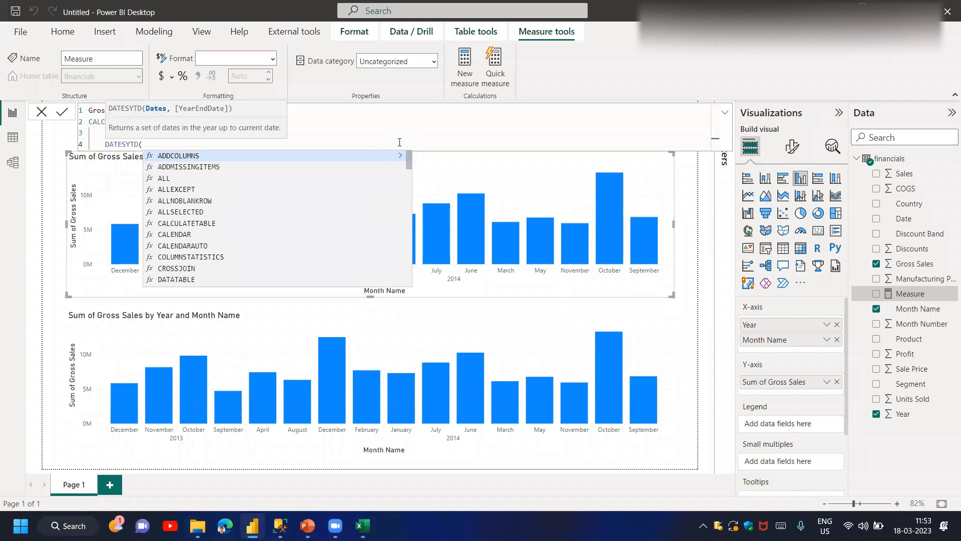
Complete DATESYTD with financials[Date] and the year end "31/3", close the CALCULATE formula and commit the measure
type("date")
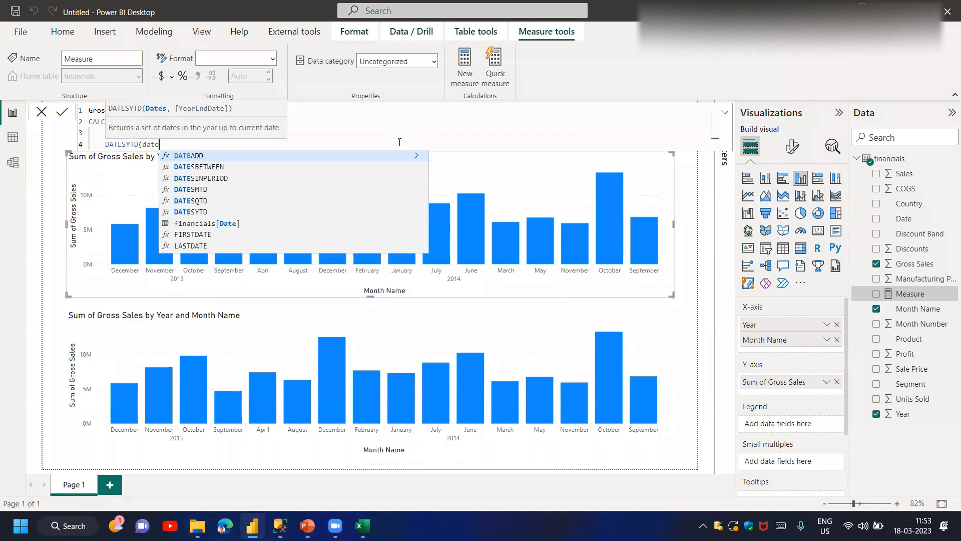
key("Down")
key("Down")
key("Down")
key("Down")
key("Down")
key("Down")
key("Tab")
type(",")
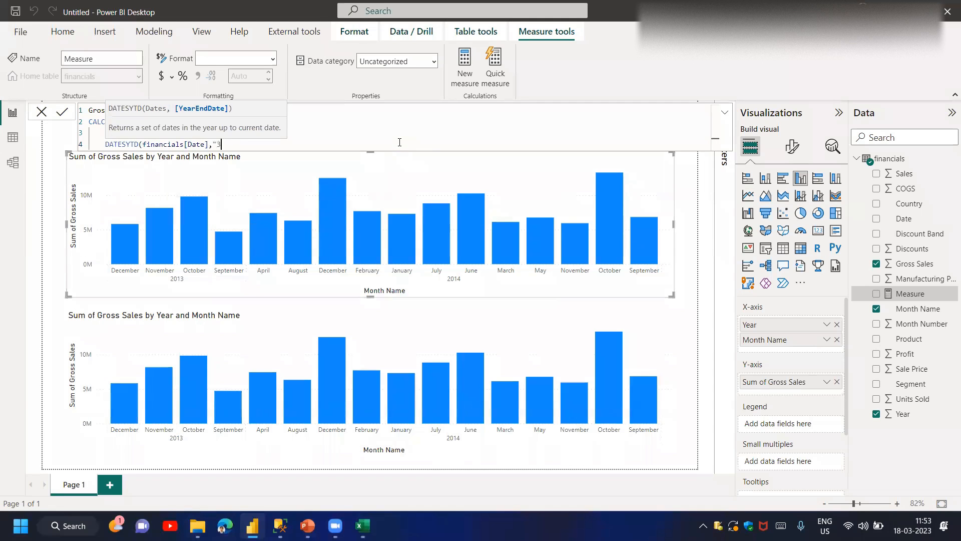
type("\"31/3\")")
key("shift+Return")
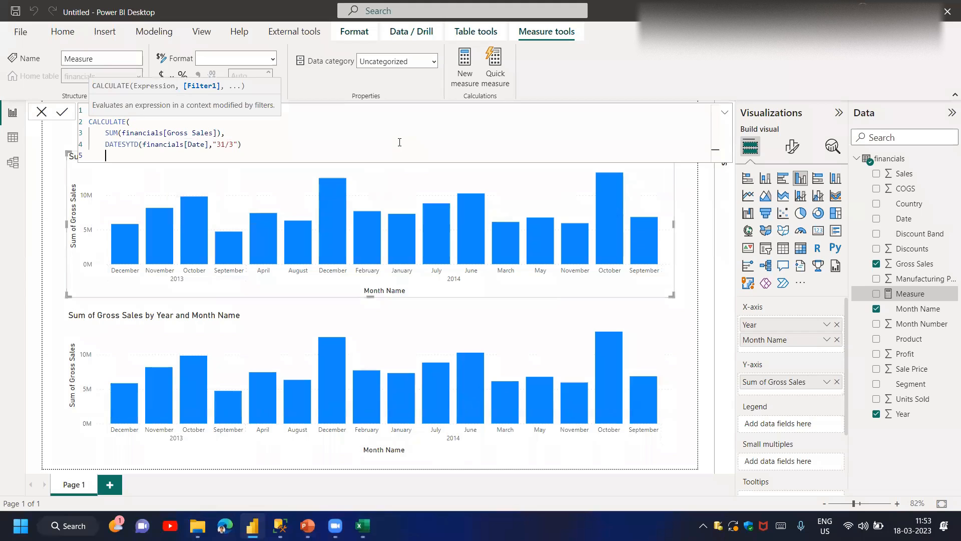
type(")")
key("Return")
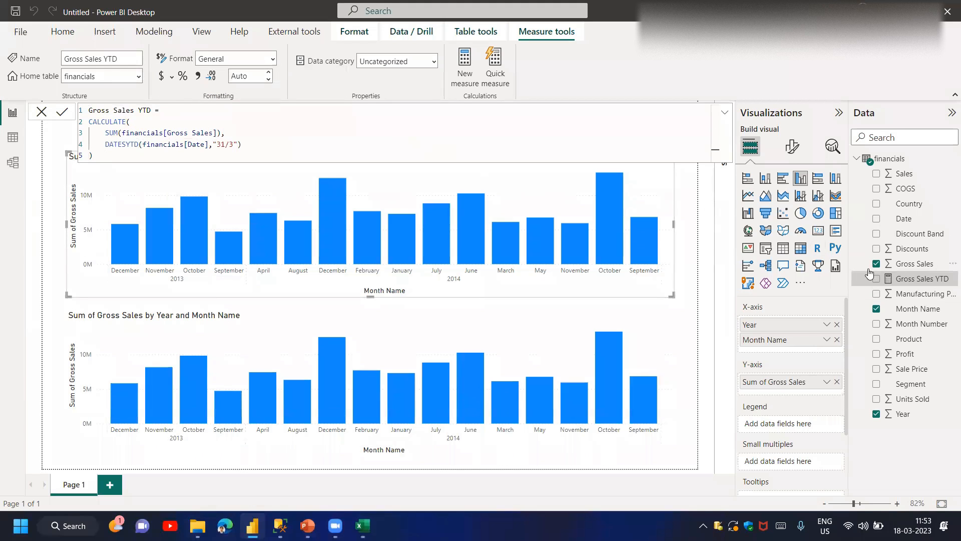
Replace Sum of Gross Sales with Gross Sales YTD on the upper chart's Y-axis and close the formula editor
left_click_drag(908, 282, 846, 397)
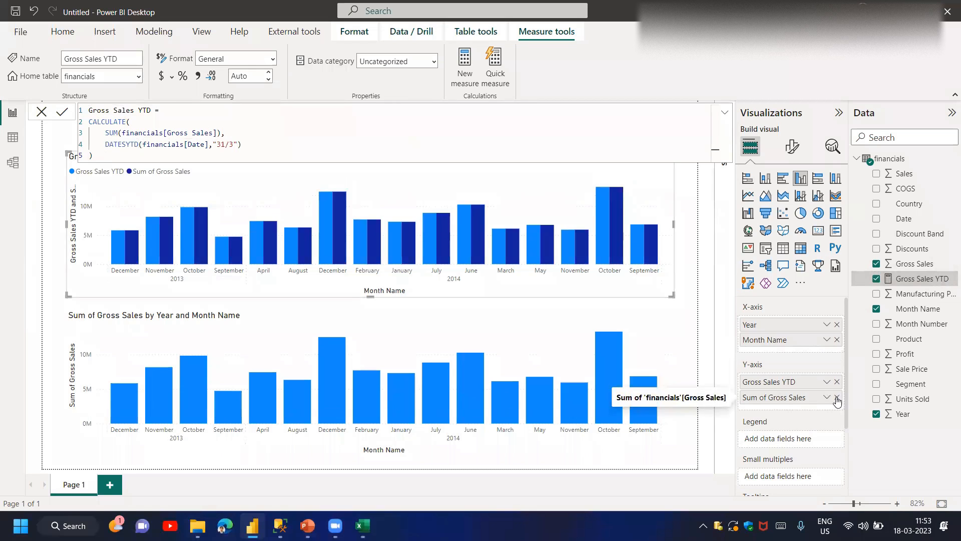
left_click(837, 397)
key("shift+Down")
left_click(216, 158)
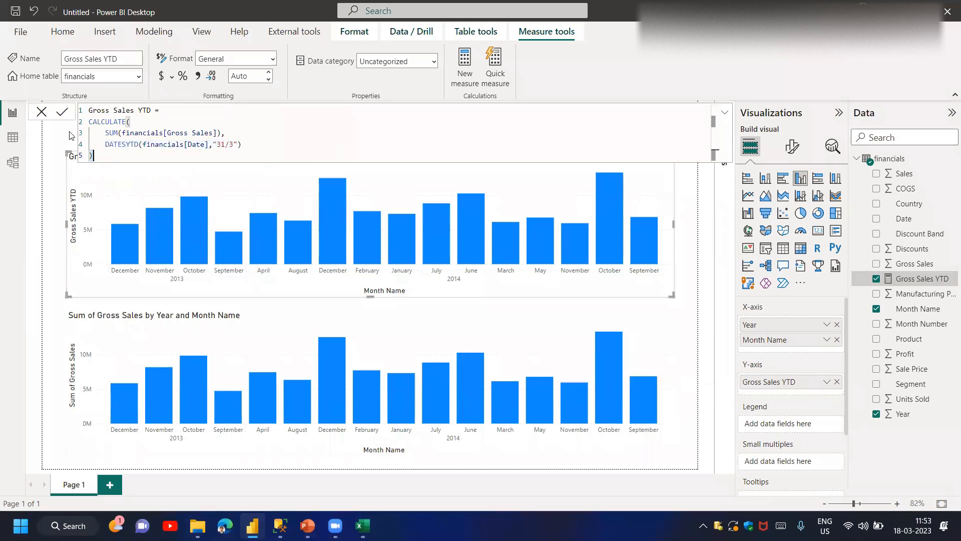
left_click(42, 112)
Try to add a calculated column Calendar = CALENDARAUTO(03) to the financials table in the data view
left_click(12, 137)
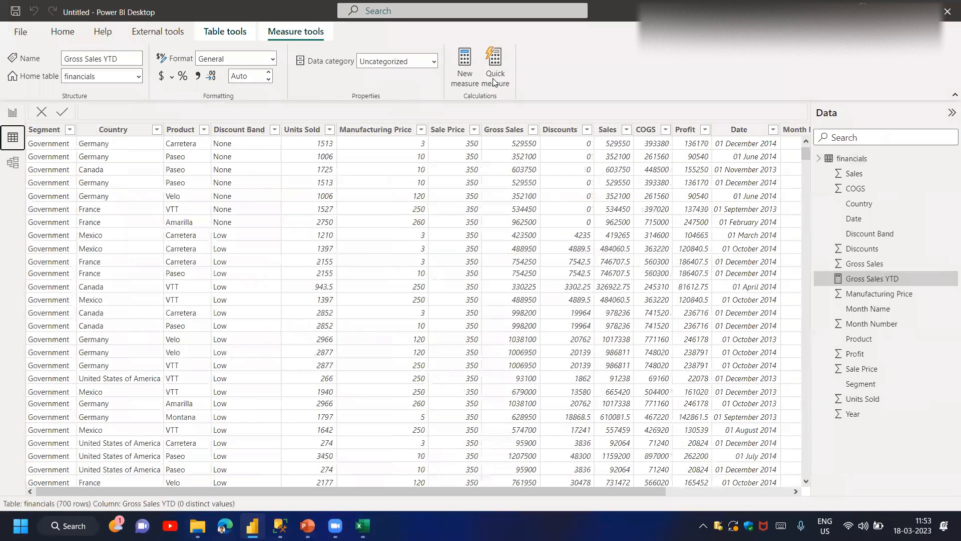
key("alt+h")
type("nc")
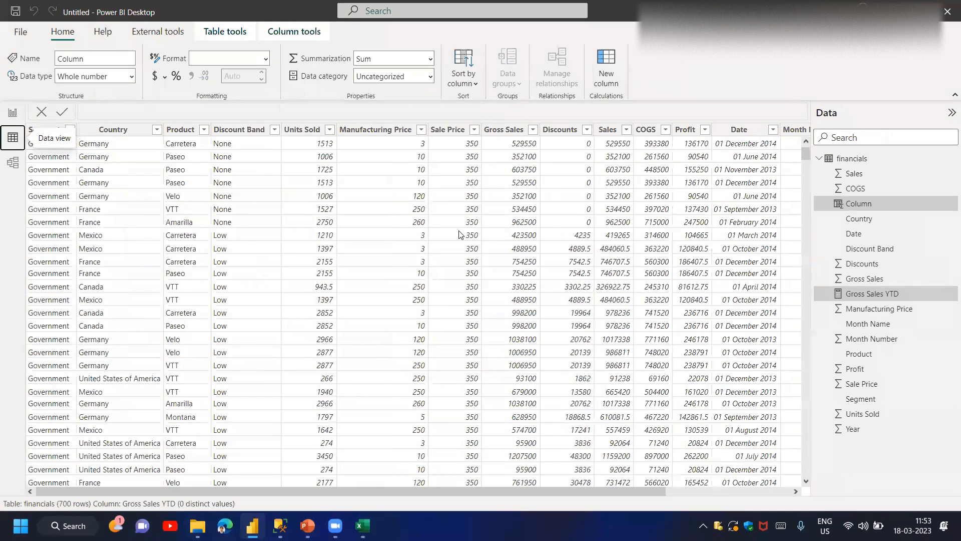
type("Calendar =")
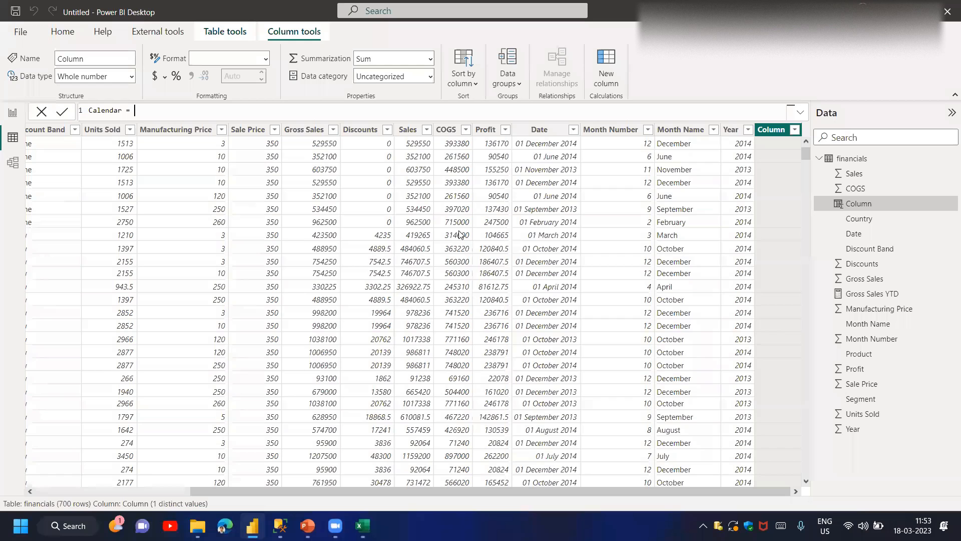
type(" Cale")
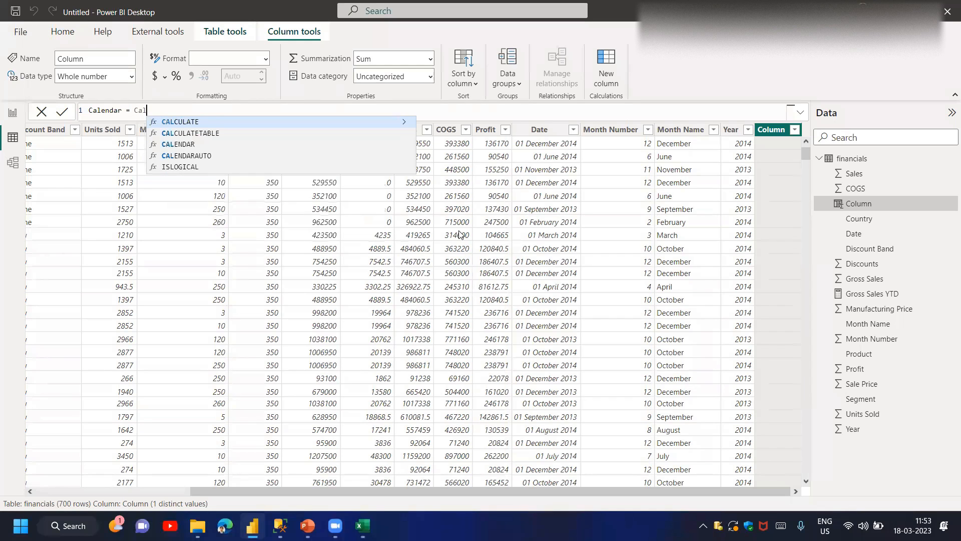
key("Tab")
type("(03)")
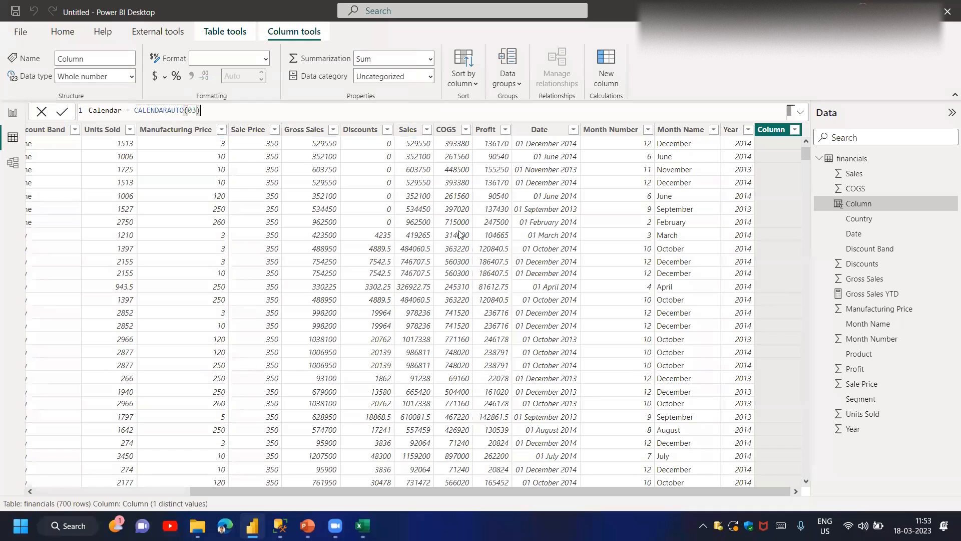
key("Return")
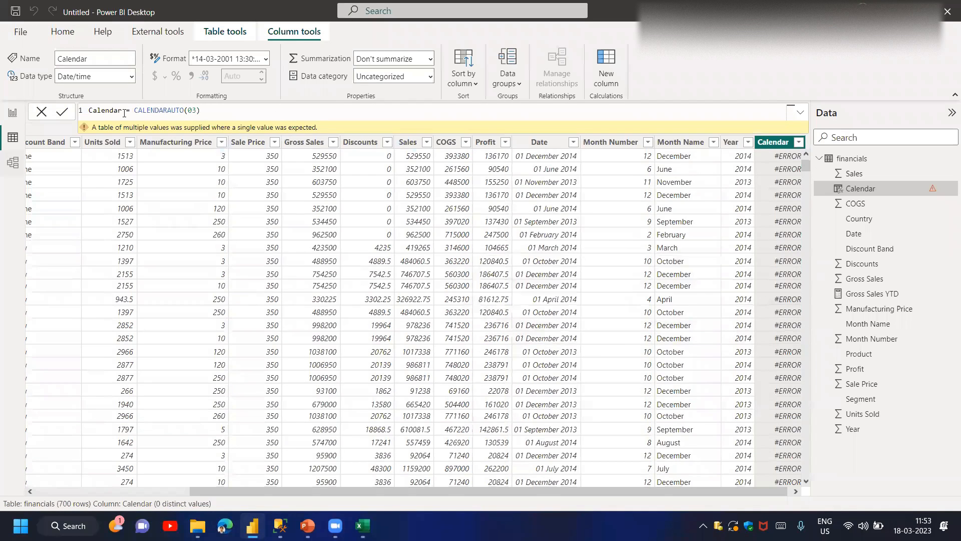
Remove the CALENDARAUTO expression from the Calendar column's formula, leaving only "Calendar ="
left_click(123, 110)
type("Table")
key("ctrl+a")
key("BackSpace")
key("Return")
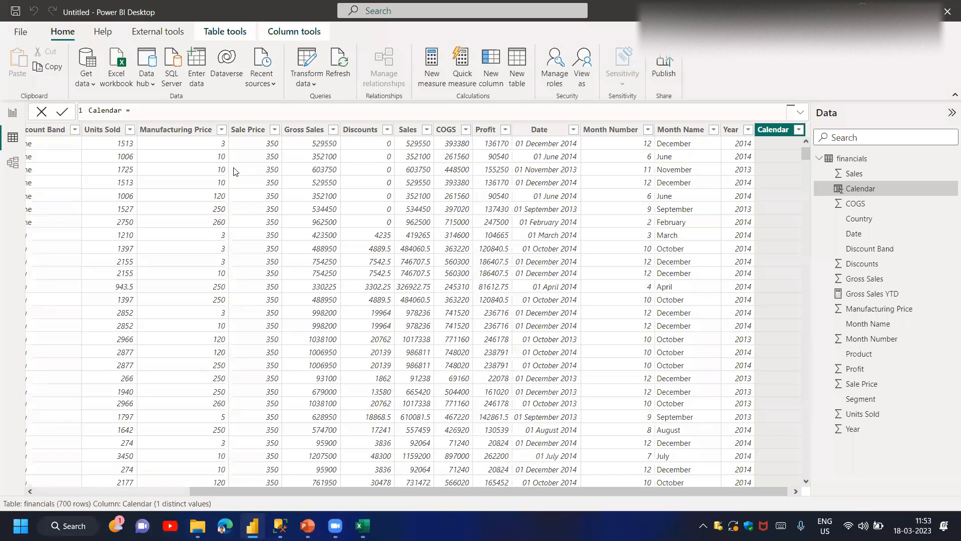
Create a calculated table Calendar = CALENDARAUTO(03) and relate its Date field to the financials table's Date in the model view
type("Cale")
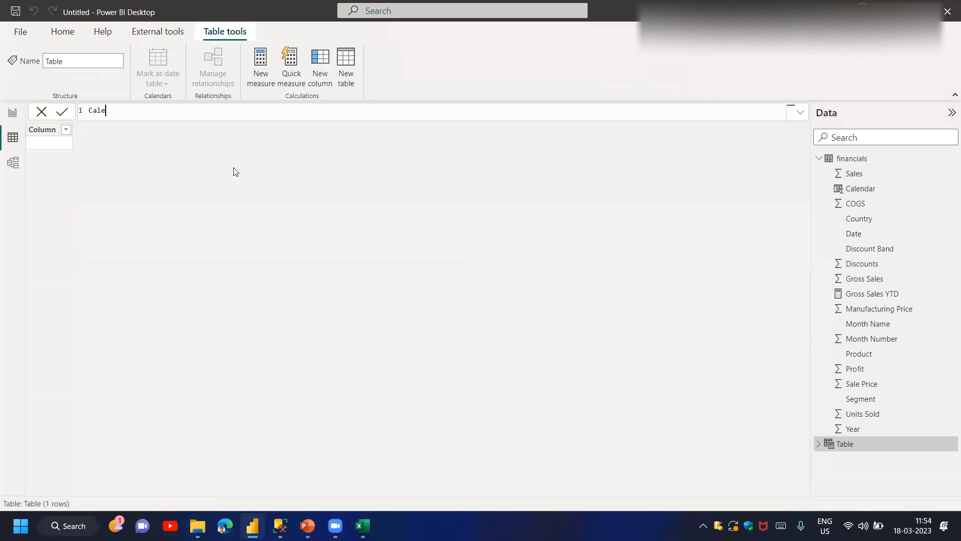
type("ndar = CAL")
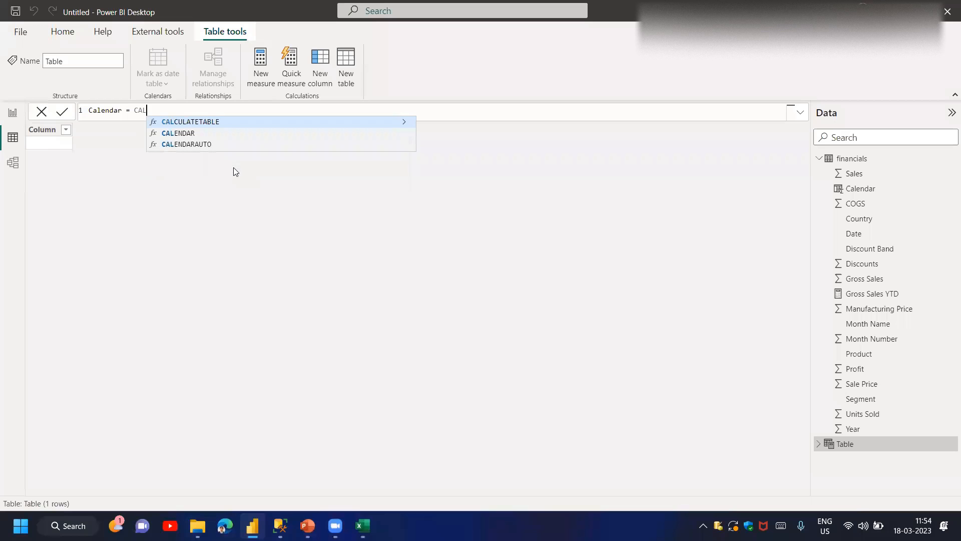
key("Down")
key("Down")
key("Tab")
type("03)")
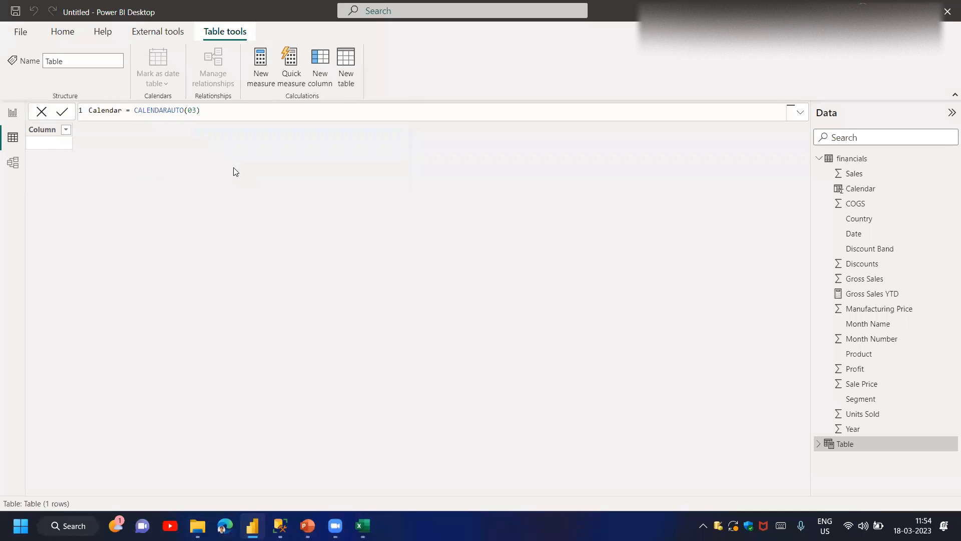
key("Return")
left_click(12, 163)
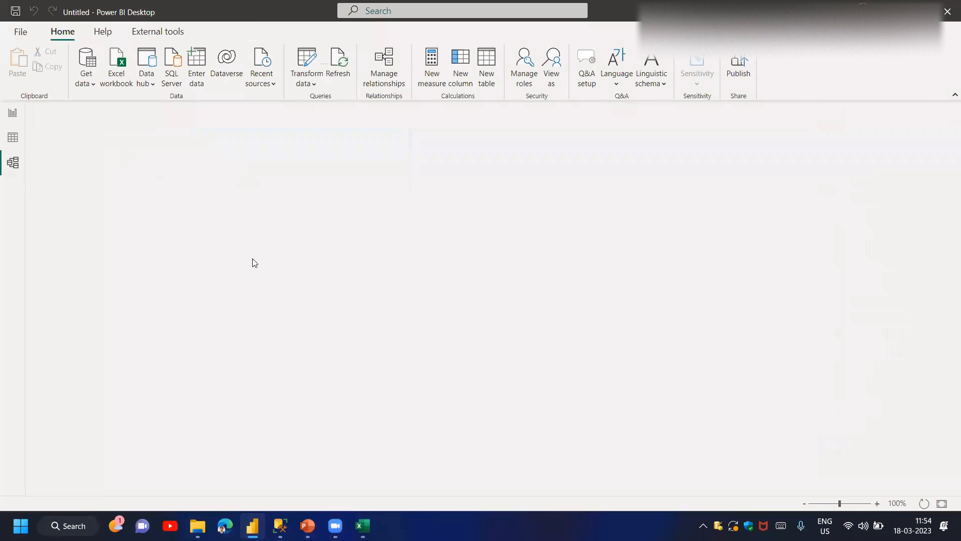
left_click_drag(267, 209, 115, 246)
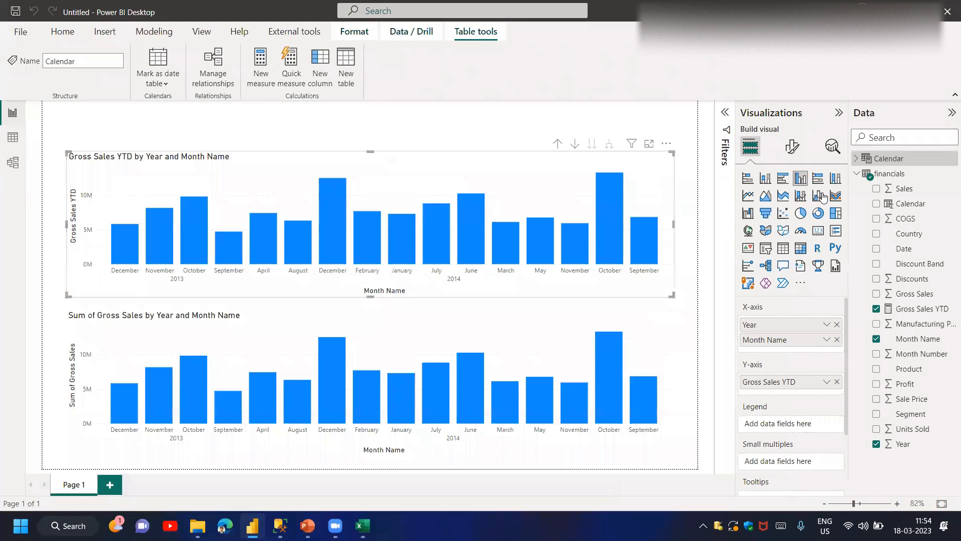
Change the DATESYTD arguments in the Gross Sales YTD measure to 'Calendar'[Date] and "31/03", commit it and close the formula editor
left_click(914, 311)
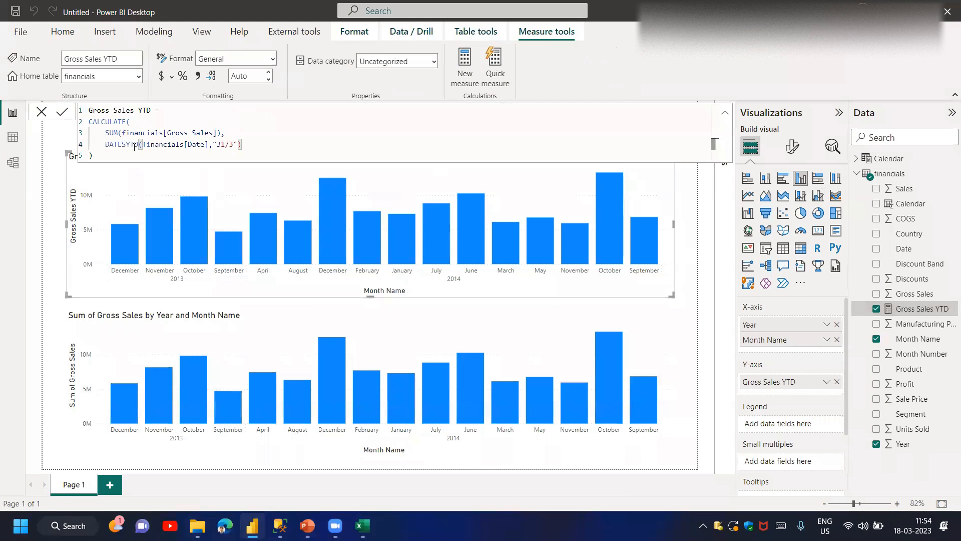
left_click_drag(143, 144, 243, 145)
type("Calen")
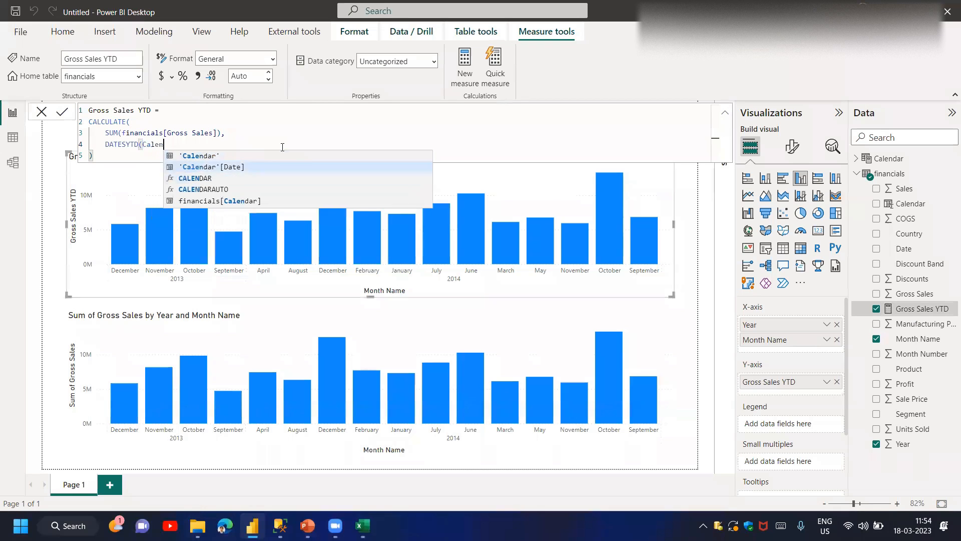
key("Tab")
type(",")
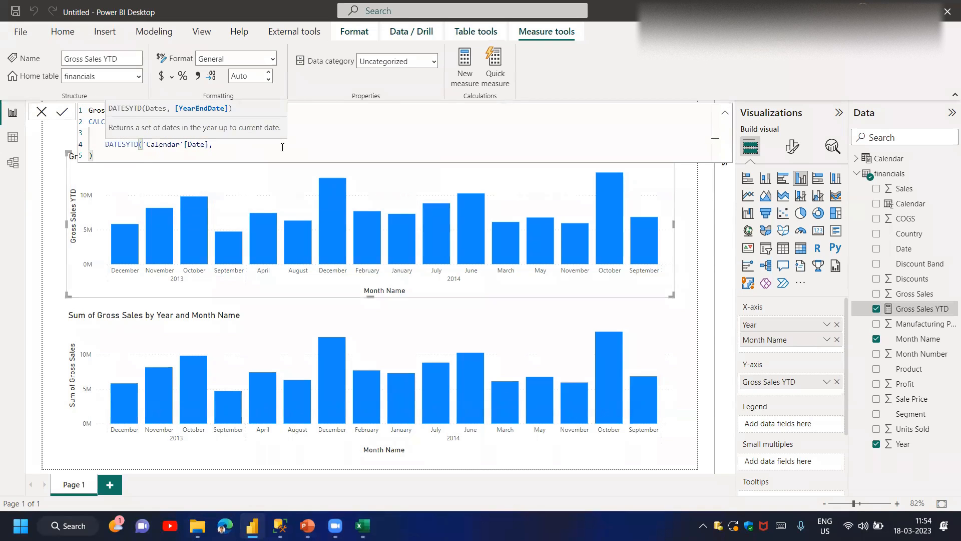
type("\"31/03\")")
key("Return")
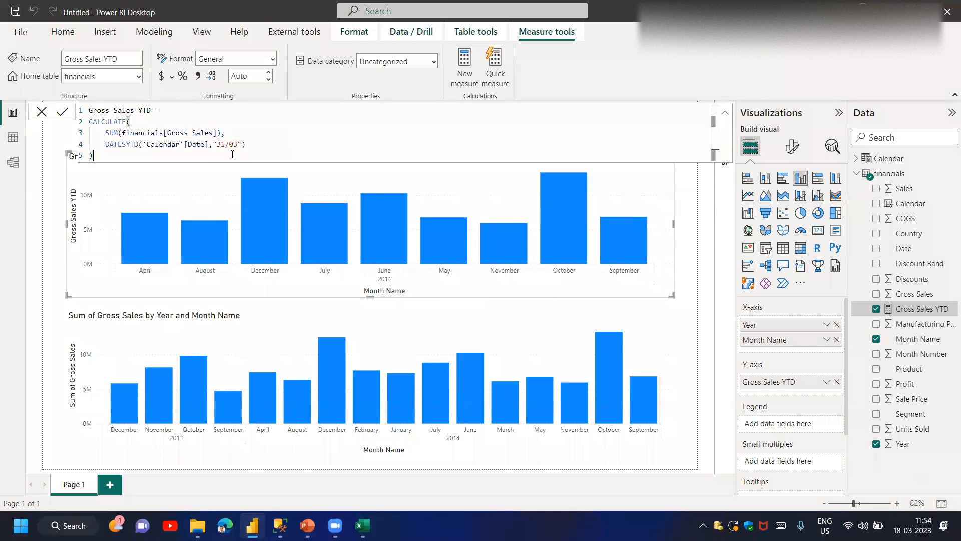
left_click(42, 113)
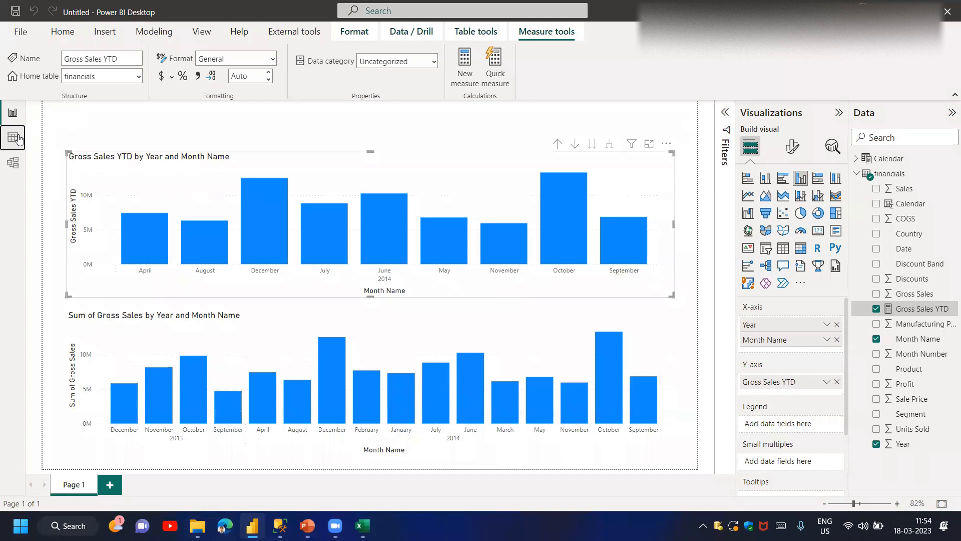
Mark the Calendar table as a date table in the data view, using Date as its date column
left_click(13, 137)
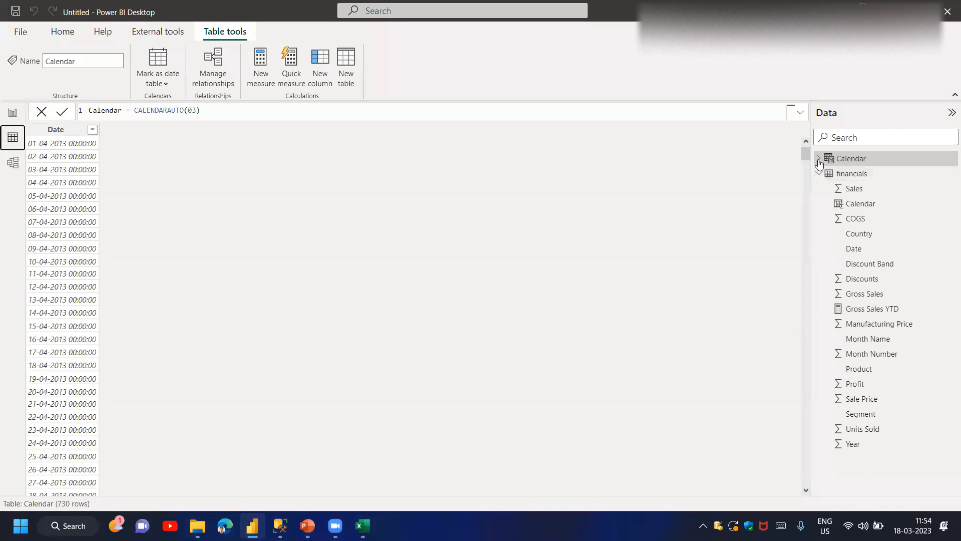
left_click(851, 173)
scroll(861, 161, "down", 8)
left_click(851, 158)
left_click(952, 158)
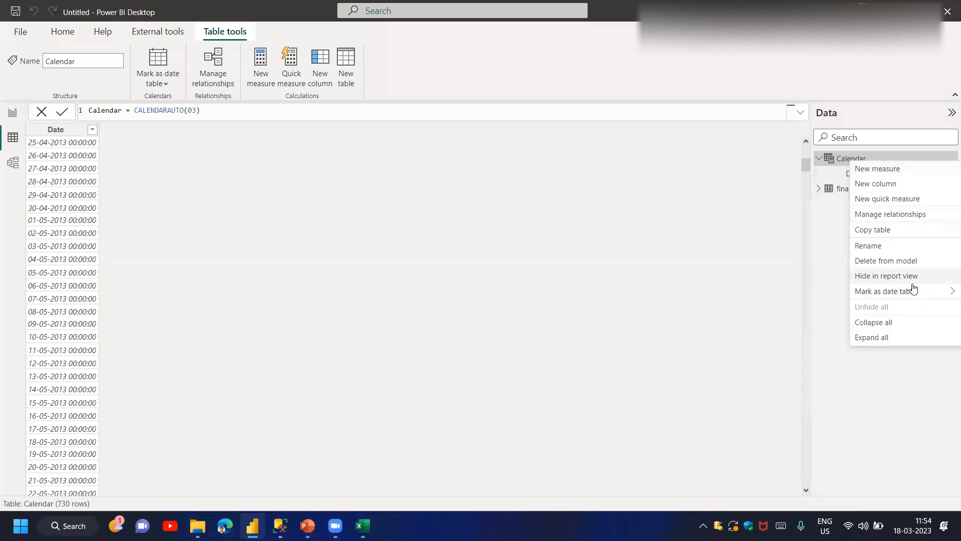
mouse_move(861, 292)
left_click(816, 297)
left_click(436, 242)
left_click(414, 279)
left_click(594, 341)
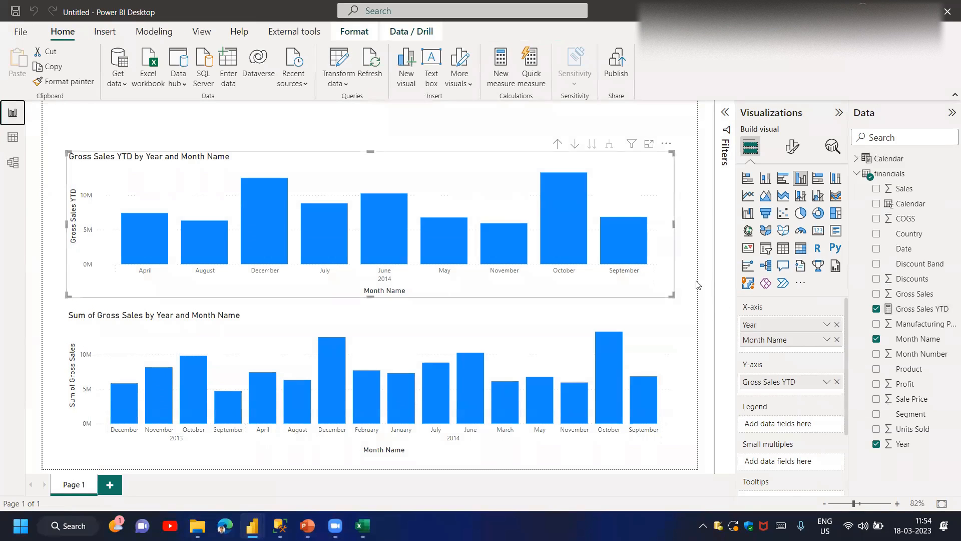
Drill the upper chart up to Year and expand it back to Month Name, moving the chart slightly higher on the page
left_click(557, 143)
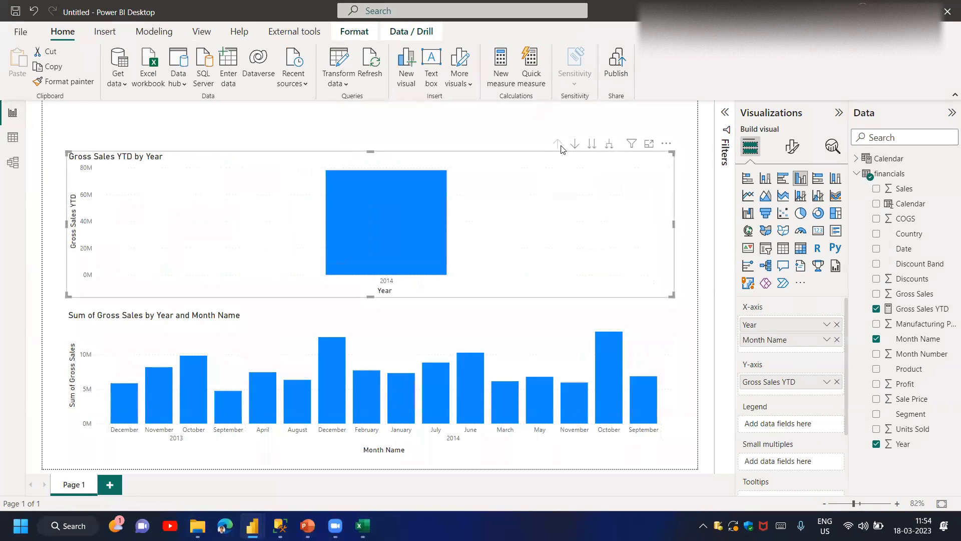
left_click(608, 145)
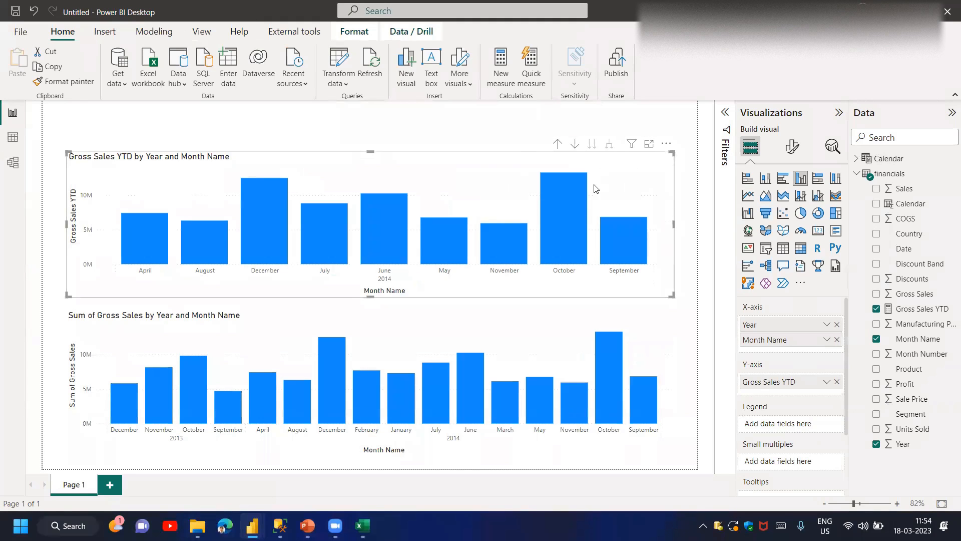
left_click_drag(455, 150, 457, 138)
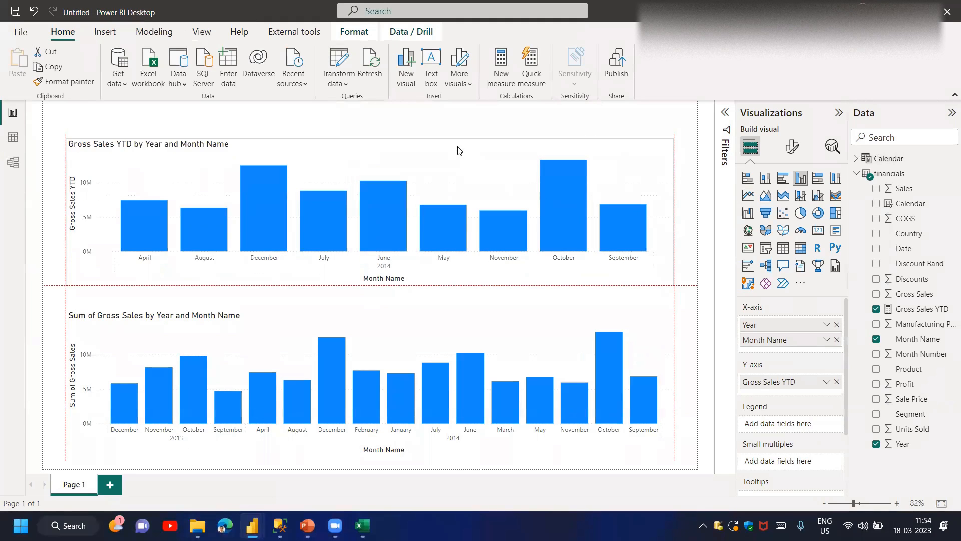
Review the Gross Sales YTD formula and the upper chart's X-axis formatting settings
left_click(901, 311)
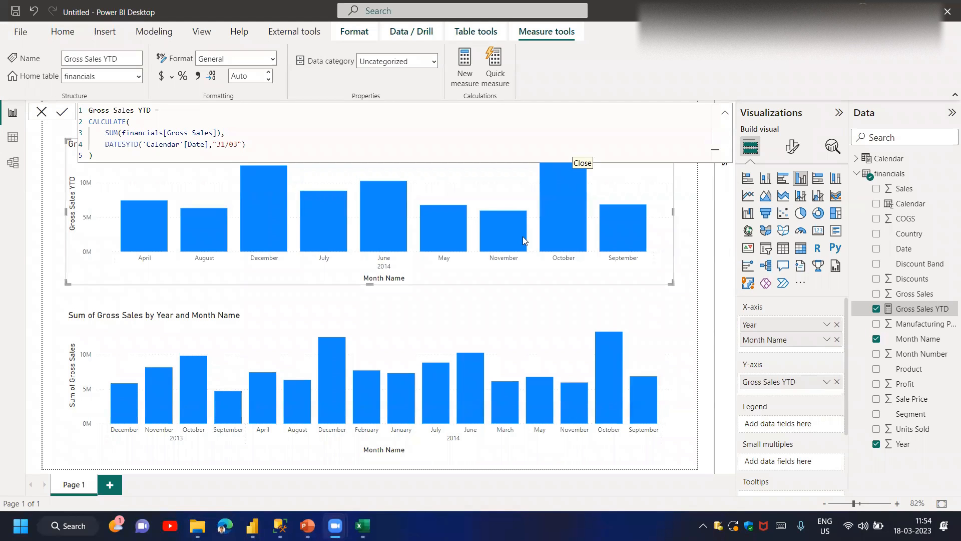
left_click(41, 114)
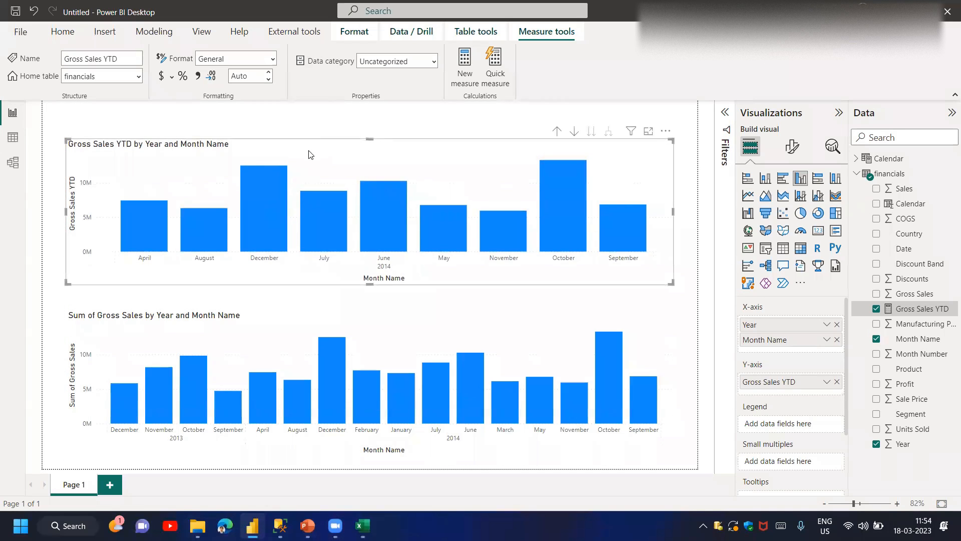
left_click(775, 235)
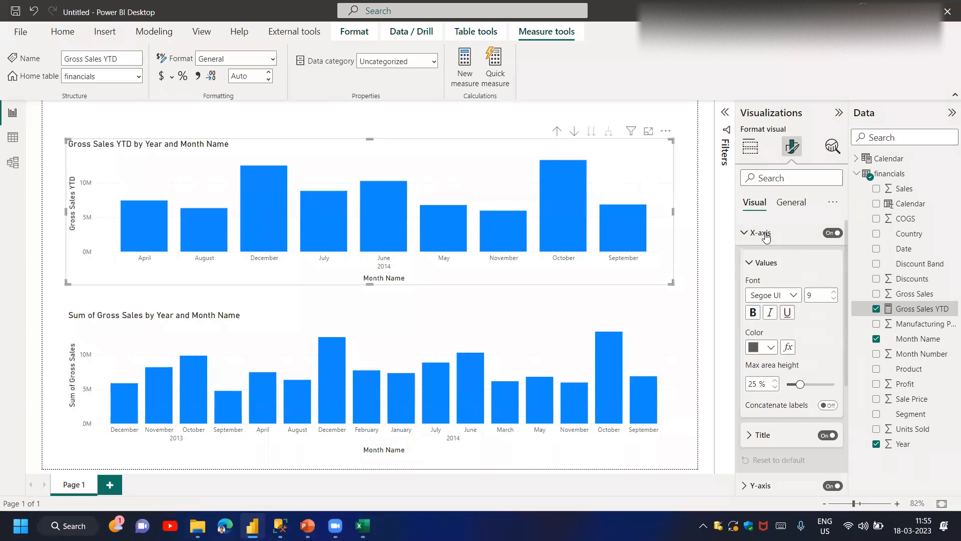
left_click(766, 234)
left_click(751, 147)
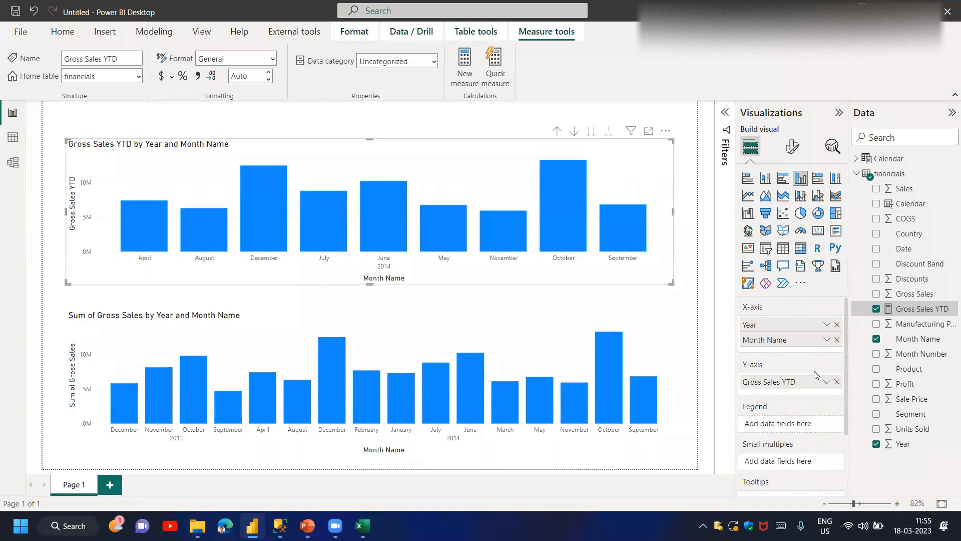
Replace Year and Month Name on the upper chart's X-axis with Date from the Calendar table
left_click(825, 323)
left_click(813, 352)
left_click(836, 324)
left_click(836, 324)
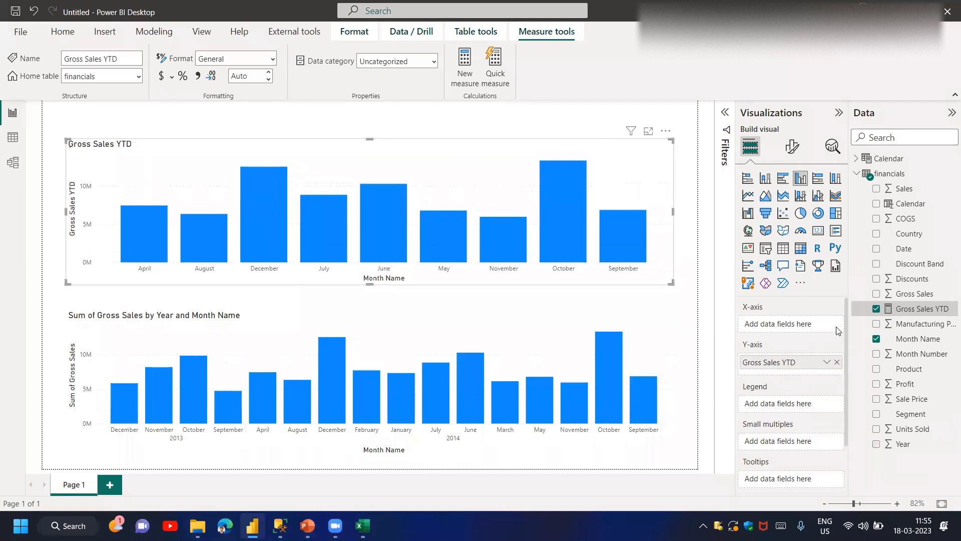
left_click(857, 174)
left_click(857, 158)
left_click_drag(901, 173, 788, 328)
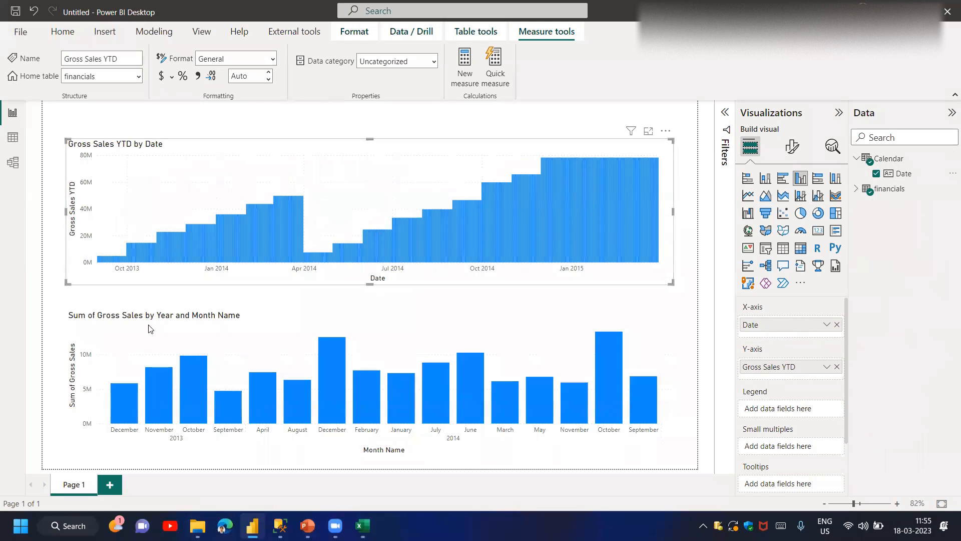
Switch to the Book1 workbook in Excel and enter the headings Normal in C78 and YTD in D78
left_click(362, 526)
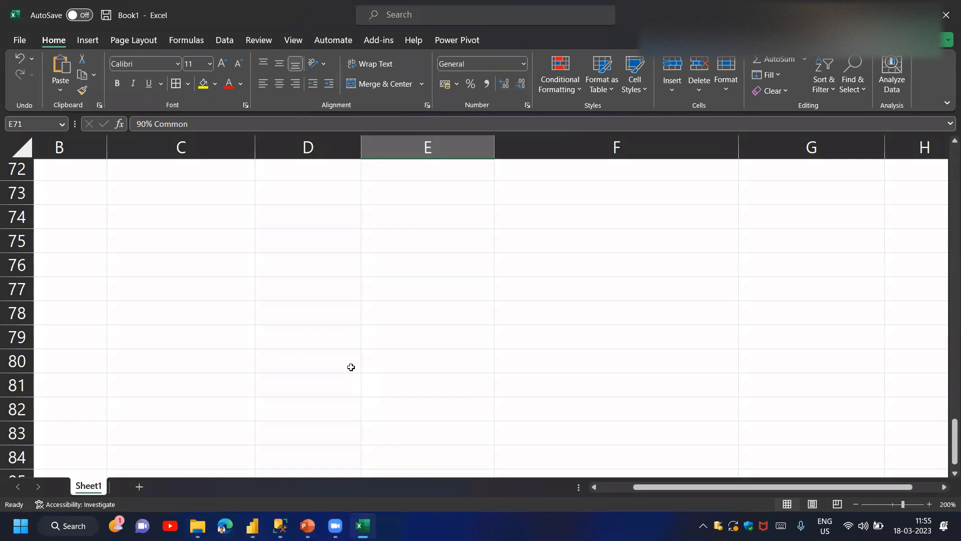
type("YTD")
key("Return")
key("Up")
key("Left")
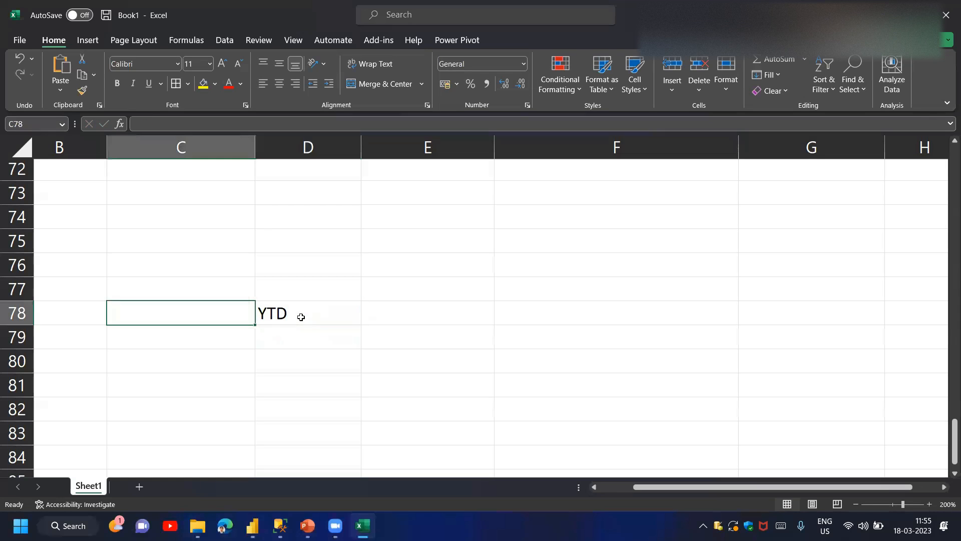
type("Normal")
key("Return")
Enter April, May and June under Normal and fill the month series down to December in C87
type("April")
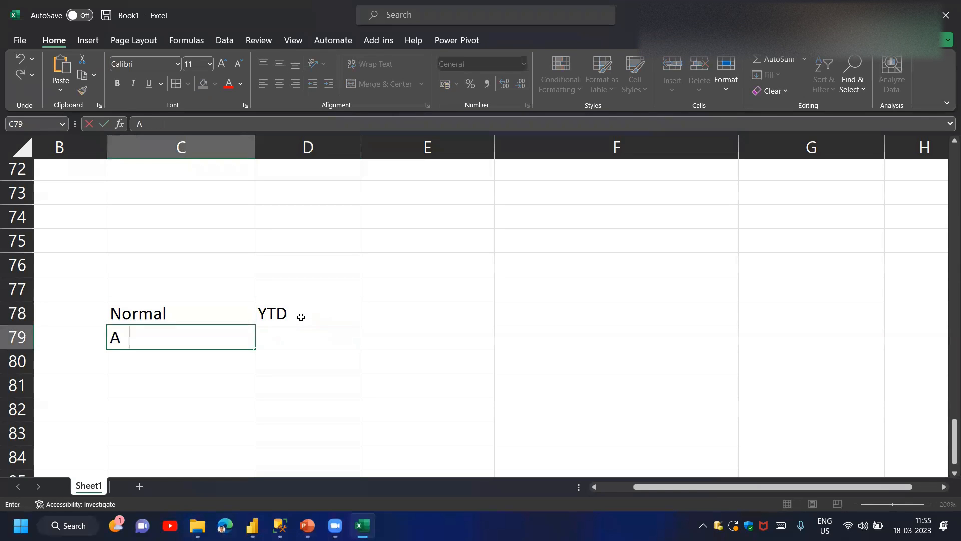
key("Return")
type("May")
key("Return")
type("June")
key("Return")
key("Up")
key("Up")
key("Up")
key("shift+Down")
key("shift+Down")
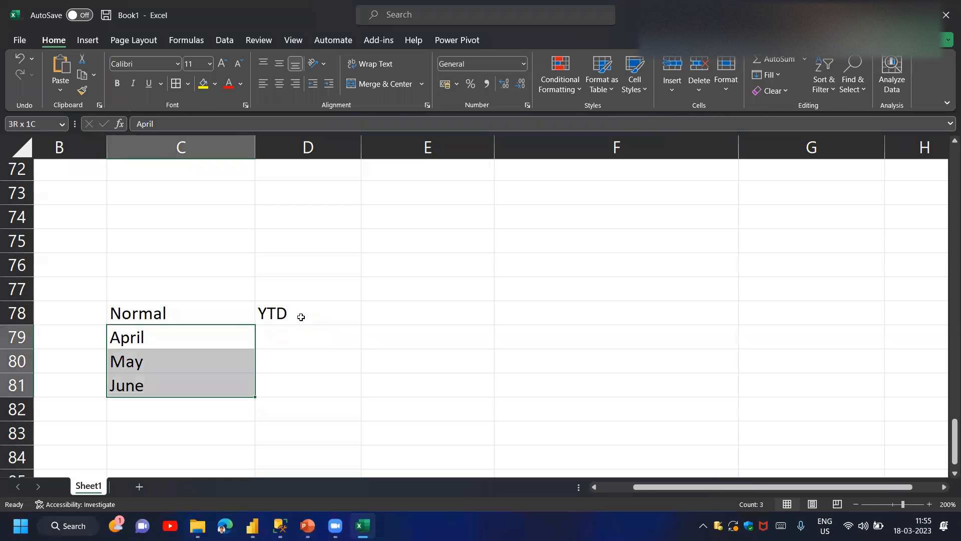
scroll(301, 316, "down", 2)
left_click_drag(256, 279, 238, 411)
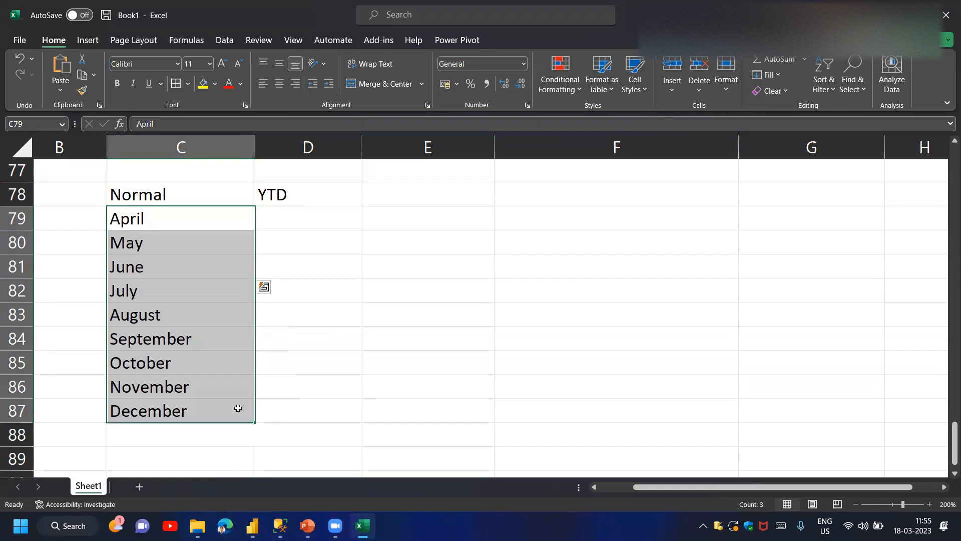
Enter Apr, Apr + May and Apr + May + Jun under the YTD heading in D79:D81
left_click(312, 214)
type("Apr")
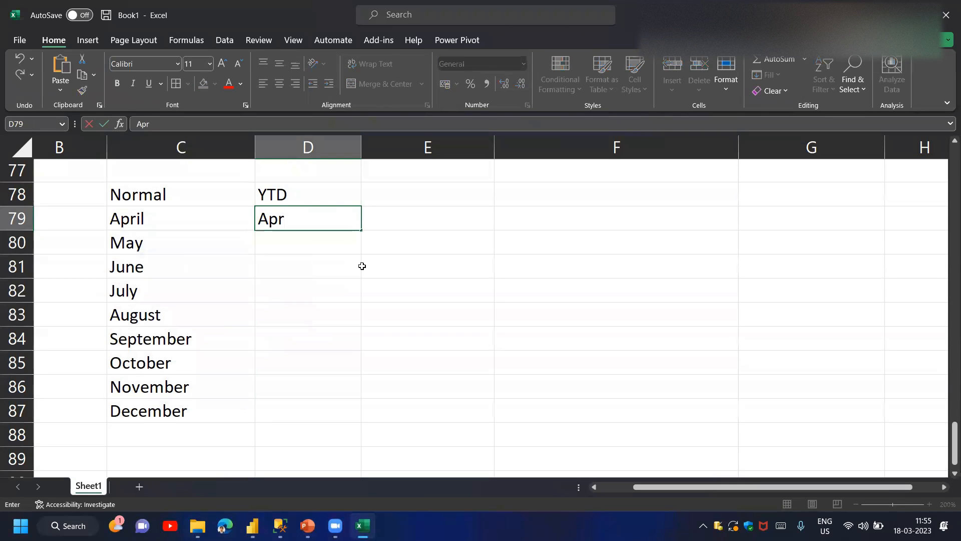
key("Return")
type("Apr + ")
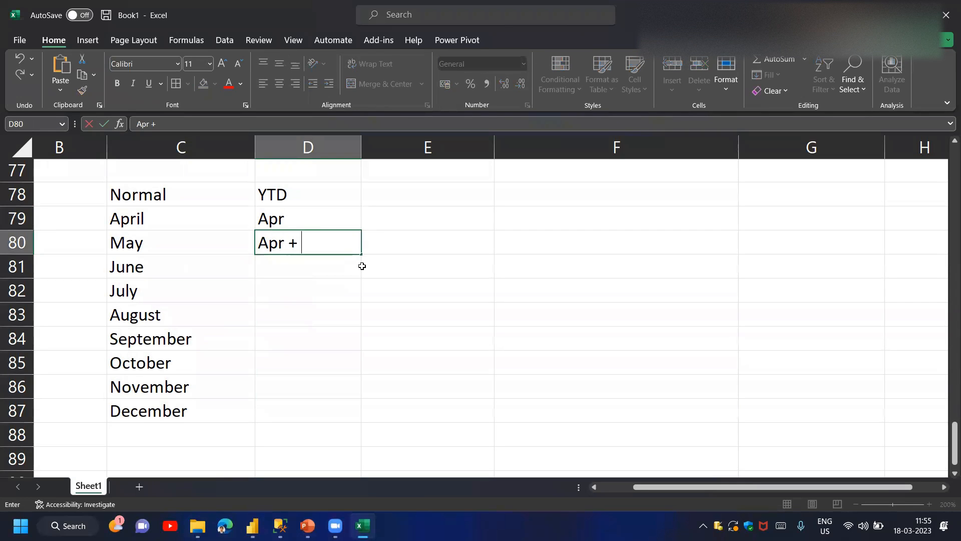
type("May")
key("Return")
type("Apr + May + Jun")
key("Return")
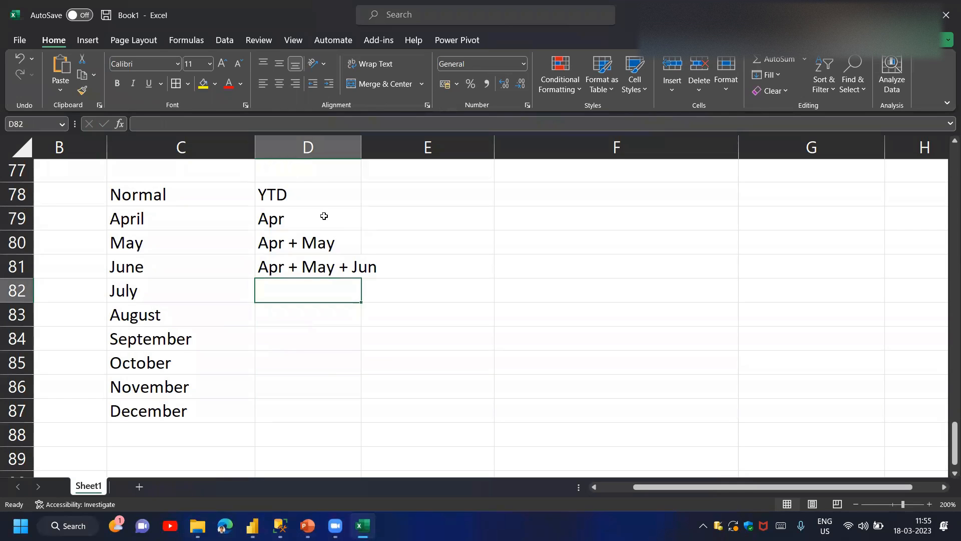
left_click_drag(324, 215, 322, 382)
left_click_drag(200, 287, 174, 215)
left_click(173, 216)
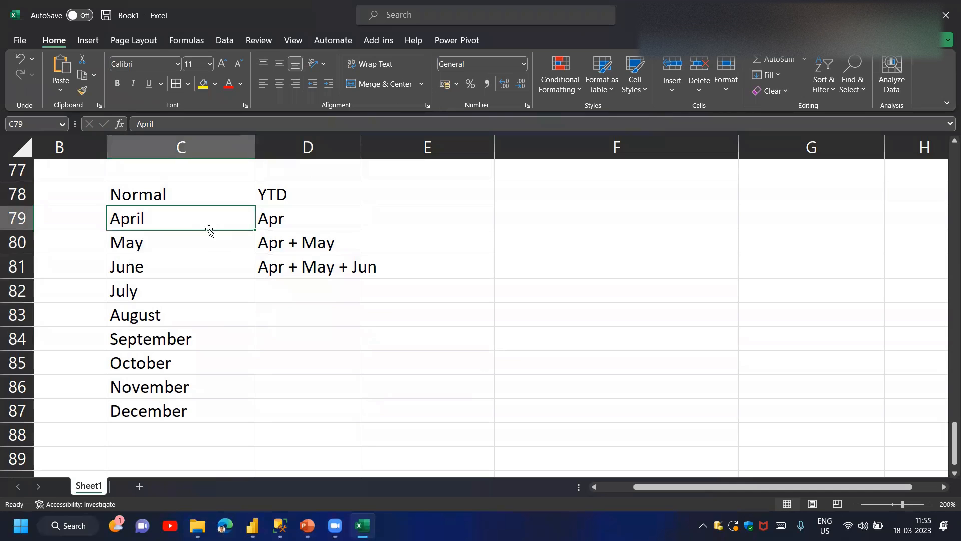
left_click(195, 311)
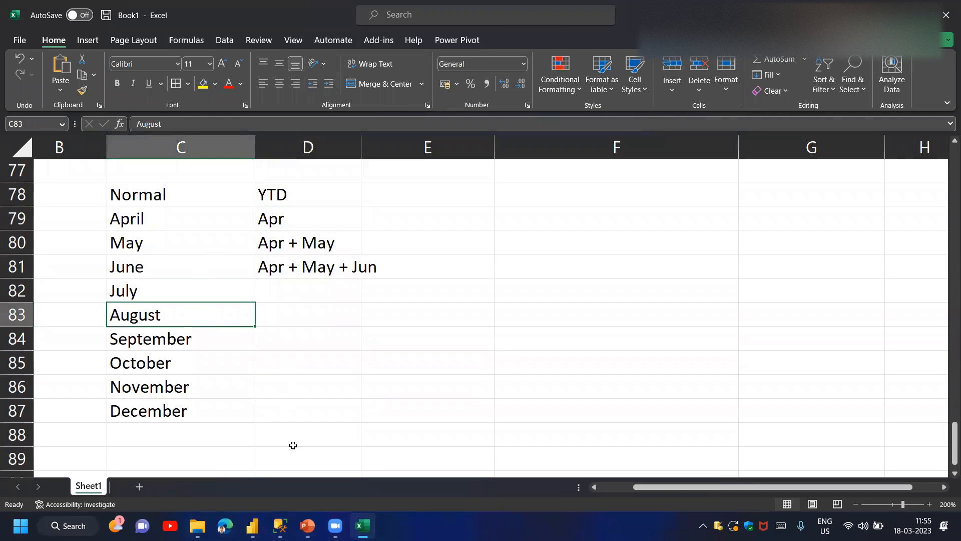
Enter a bold Sales Target heading in C93 with the value 1200 below it, and select D94
scroll(329, 349, "down", 4)
left_click(208, 246)
type("Sales")
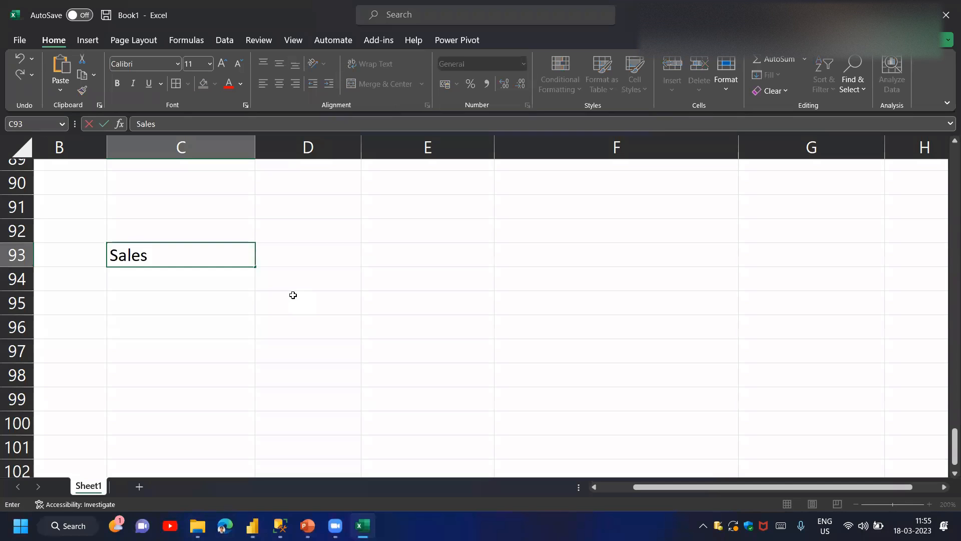
type(" Target")
key("Return")
key("Up")
key("ctrl+b")
key("Down")
type("1200")
key("Return")
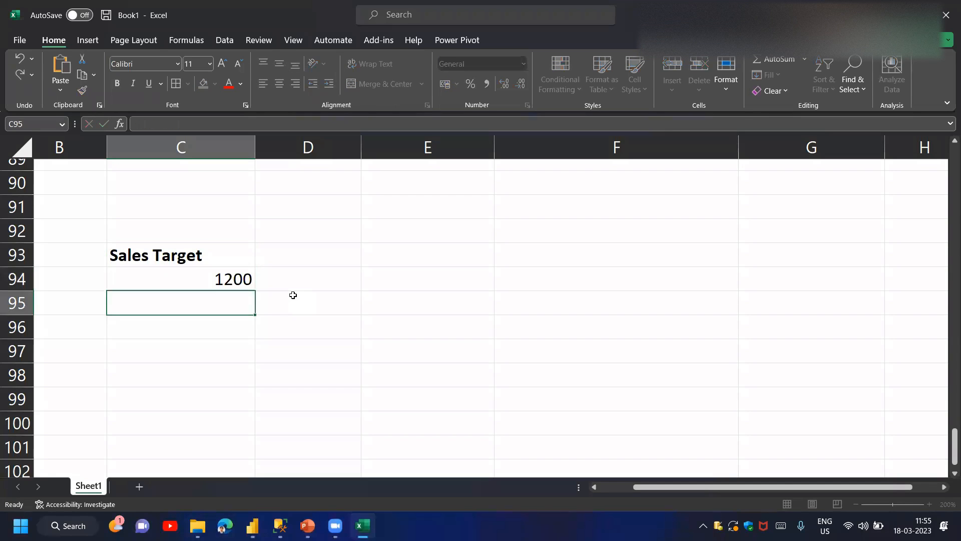
key("Up")
key("Right")
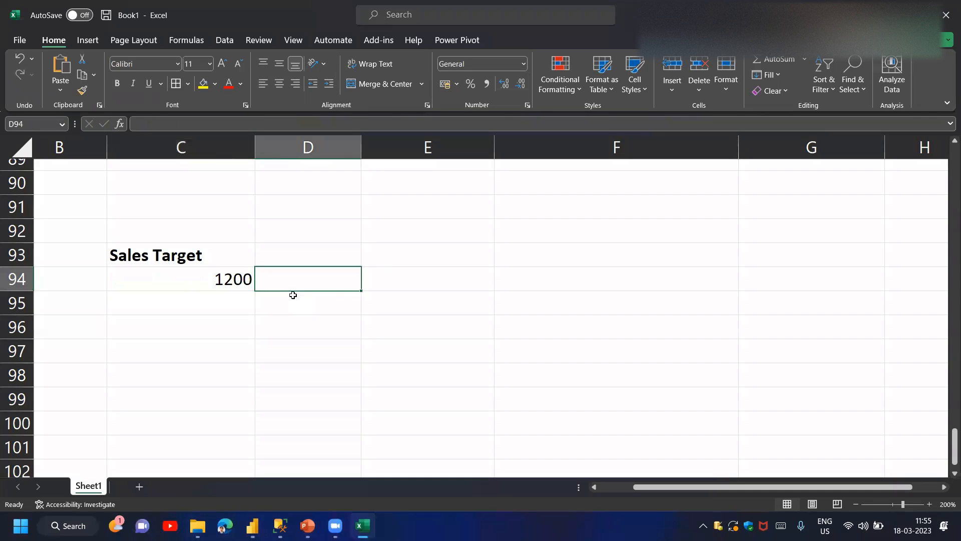
Enter the formula =C94/12 in D94 to divide the sales target into a monthly amount
type("=")
key("Left")
type("/")
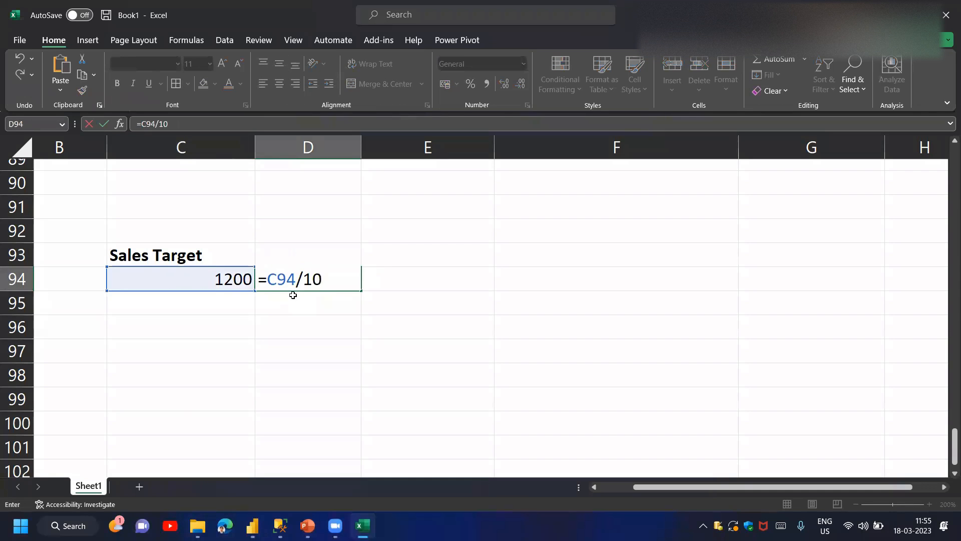
type("10")
key("Return")
key("Up")
key("F2")
type("2")
key("Return")
left_click(320, 281)
Enter the headings Month, Target and Total Target in C98:E98
scroll(319, 280, "down", 1)
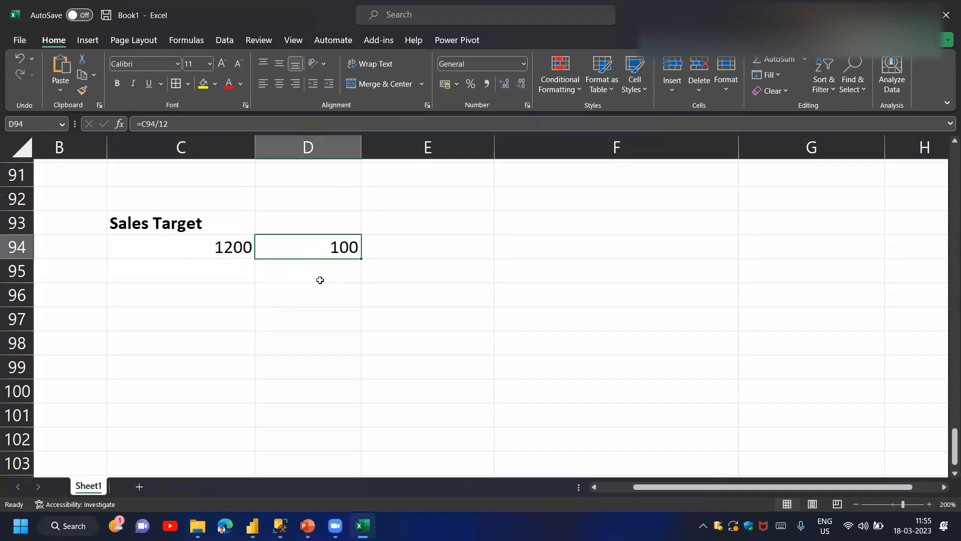
left_click(206, 285)
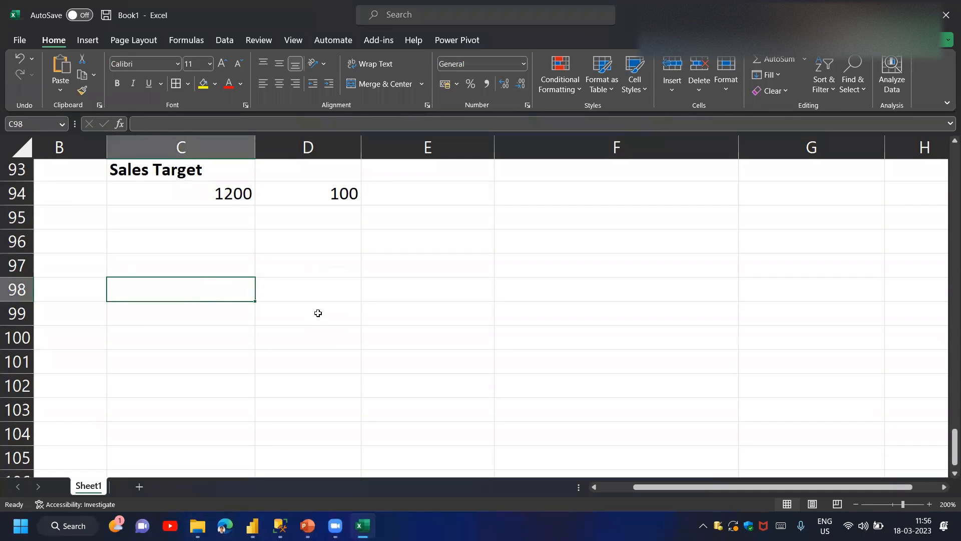
type("Month")
key("Return")
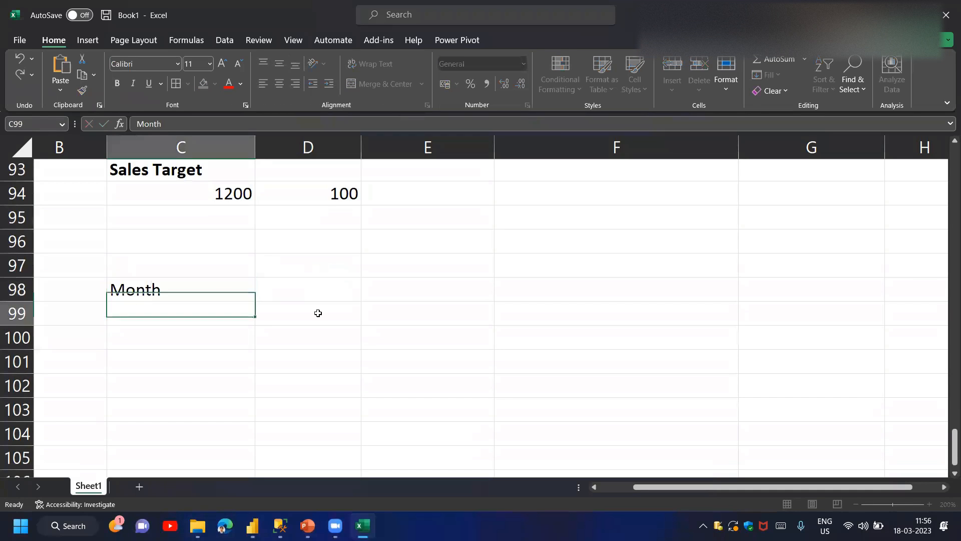
key("Up")
key("Right")
type("Tar")
key("Tab")
type("Total")
key("Return")
key("Up")
key("F2")
type("Target")
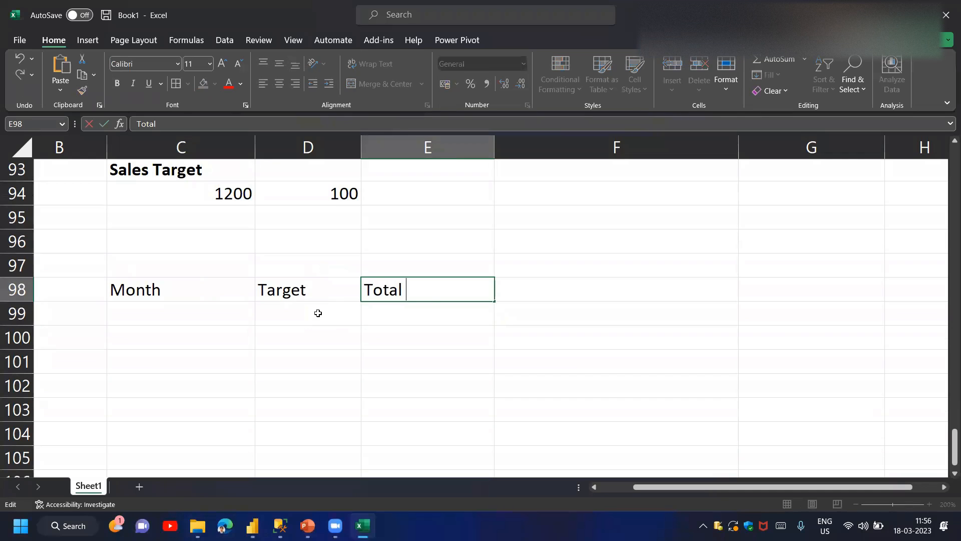
key("Return")
Make the three headings in C98:E98 bold
key("Up")
key("Left")
key("Left")
key("shift+Right")
key("shift+Right")
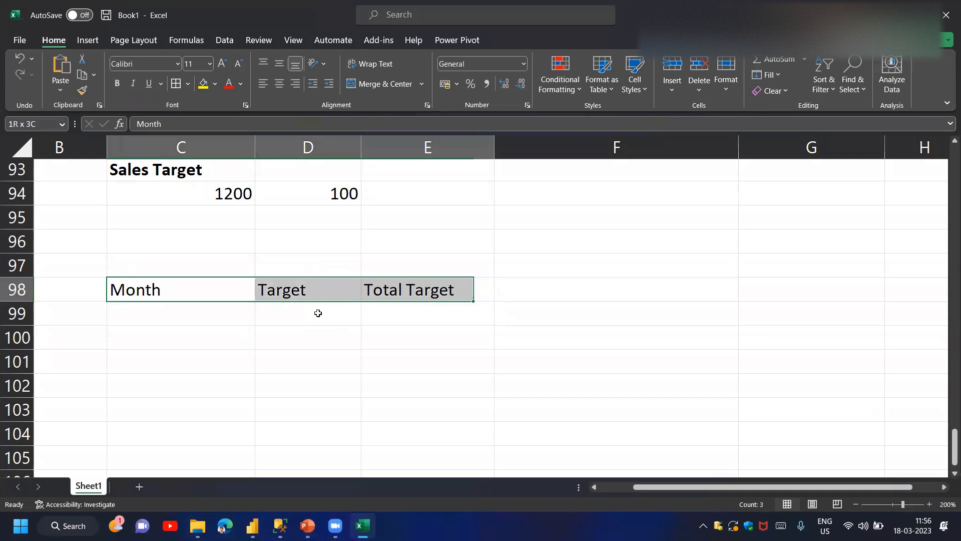
key("ctrl+b")
Enter Apr and May under Month and fill the month series down to Mar in C110
key("Down")
type("Apr")
key("Return")
type("M")
key("BackSpace")
type("May")
key("Return")
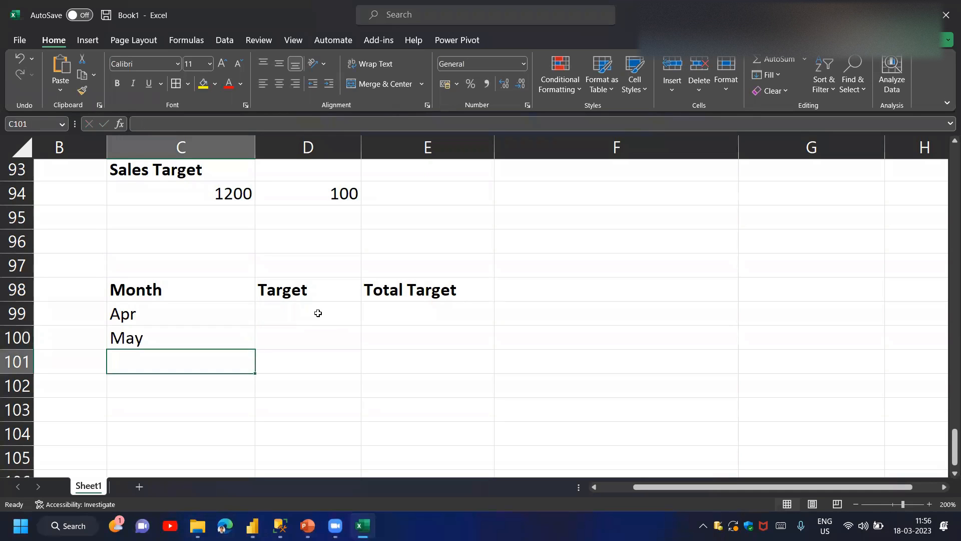
key("Up")
key("Up")
key("shift+Down")
left_click_drag(257, 353, 236, 440)
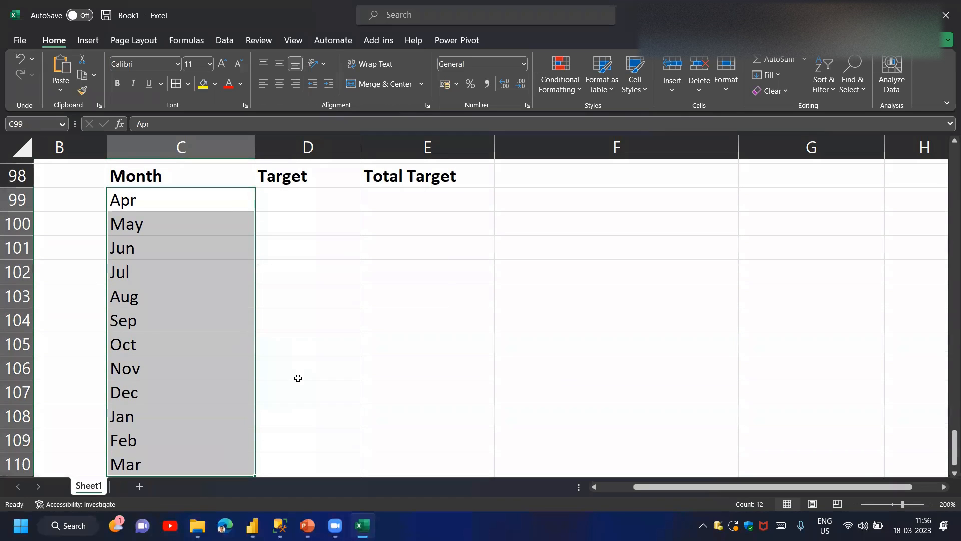
Enter 100 as the April target in D99 and copy it down to D110
left_click(856, 504)
left_click(855, 504)
key("Right")
type("100")
key("Return")
key("Up")
key("ctrl+c")
key("shift+Down")
key("shift+Down")
key("shift+Down")
key("shift+Down")
key("shift+Down")
key("shift+Down")
key("shift+Down")
key("shift+Down")
key("shift+Down")
key("shift+Down")
key("shift+Down")
key("shift+Down")
key("shift+Up")
key("Return")
scroll(377, 238, "up", 1)
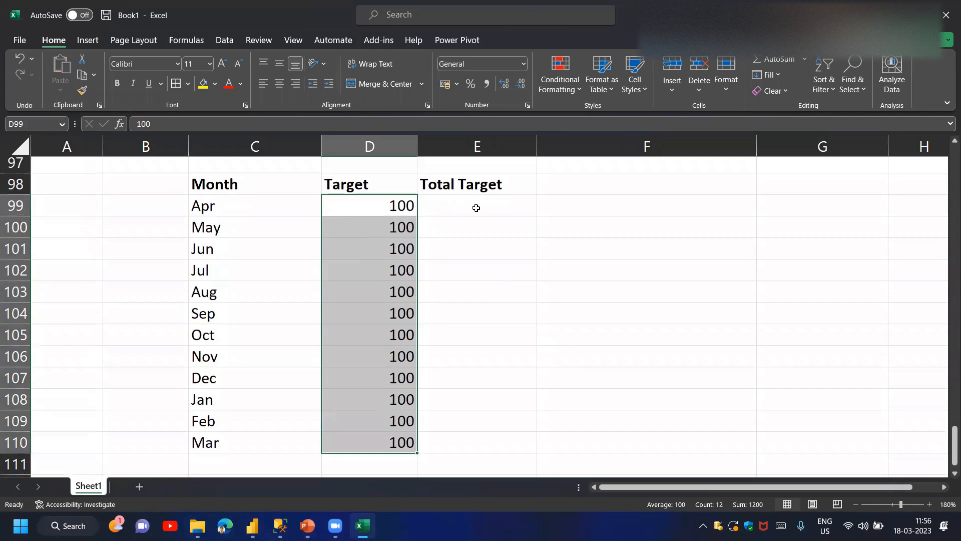
Enter the Total Target formulas =D99 for April and =D100+E99 for May
left_click(476, 209)
type("=")
key("Left")
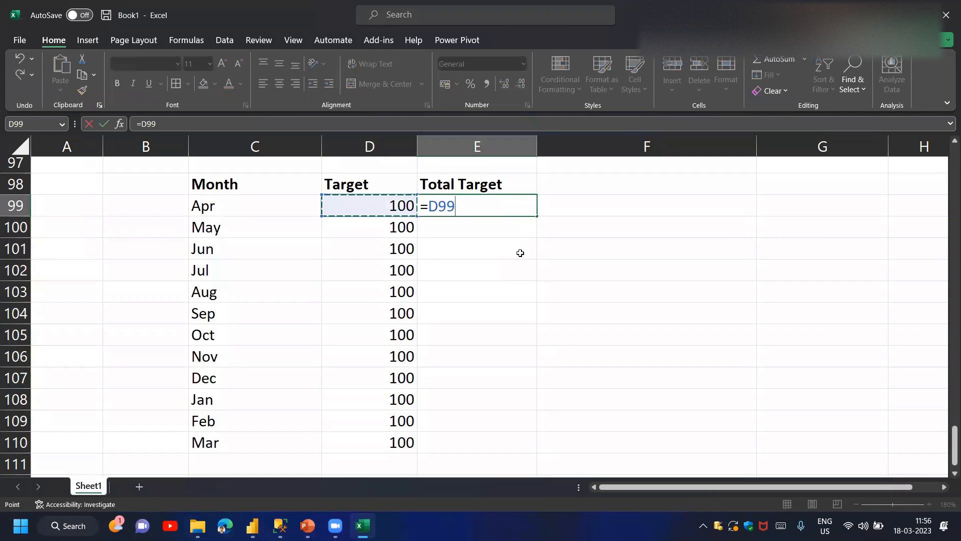
key("Return")
type("=")
key("Left")
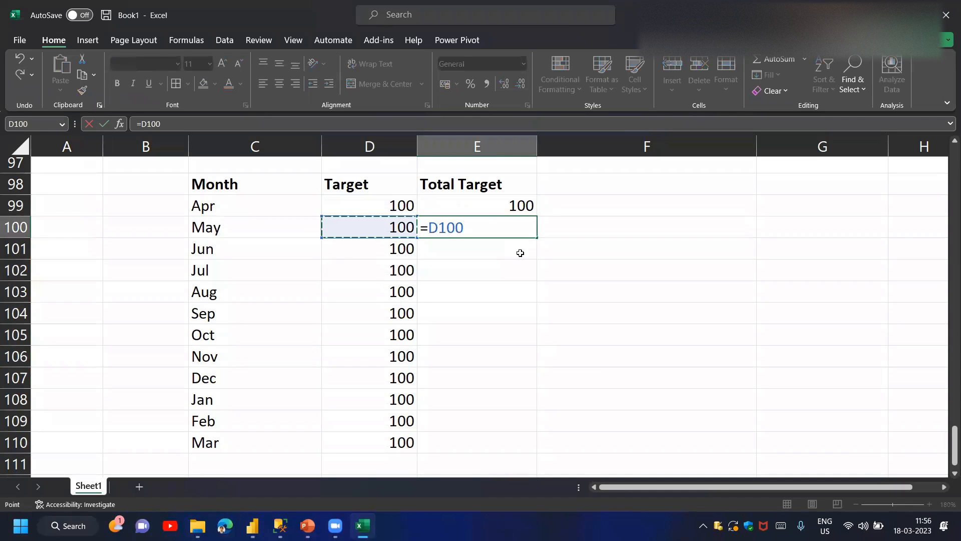
type("+")
key("Up")
key("Return")
Enter the running-total formula =E100+D101 in E101 and copy it down to E110
type("=")
key("Up")
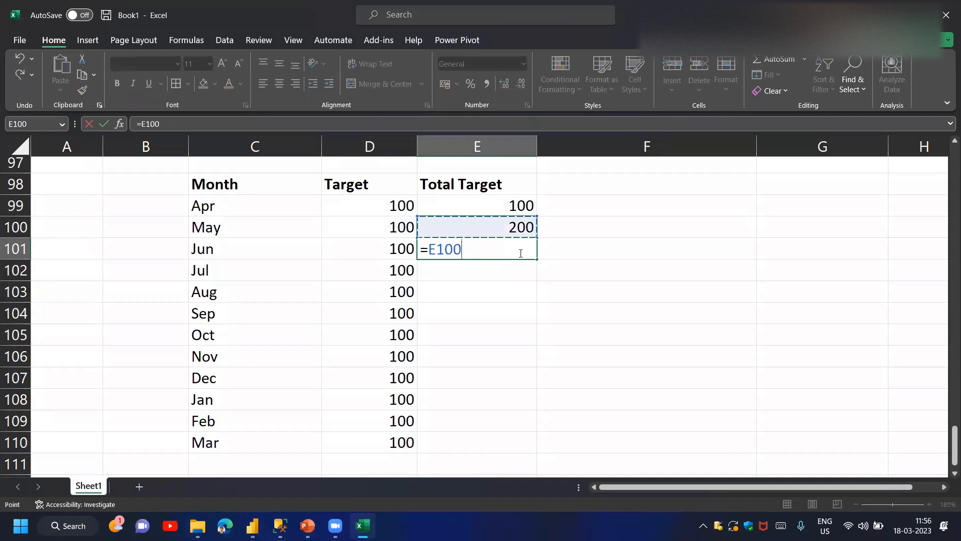
key("Left")
key("Right")
type("+")
key("Left")
key("ctrl+Return")
key("ctrl+c")
key("Down")
key("shift+Down")
key("shift+Down")
key("shift+Down")
key("shift+Down")
key("shift+Down")
key("shift+Down")
key("shift+Down")
key("shift+Down")
key("ctrl+v")
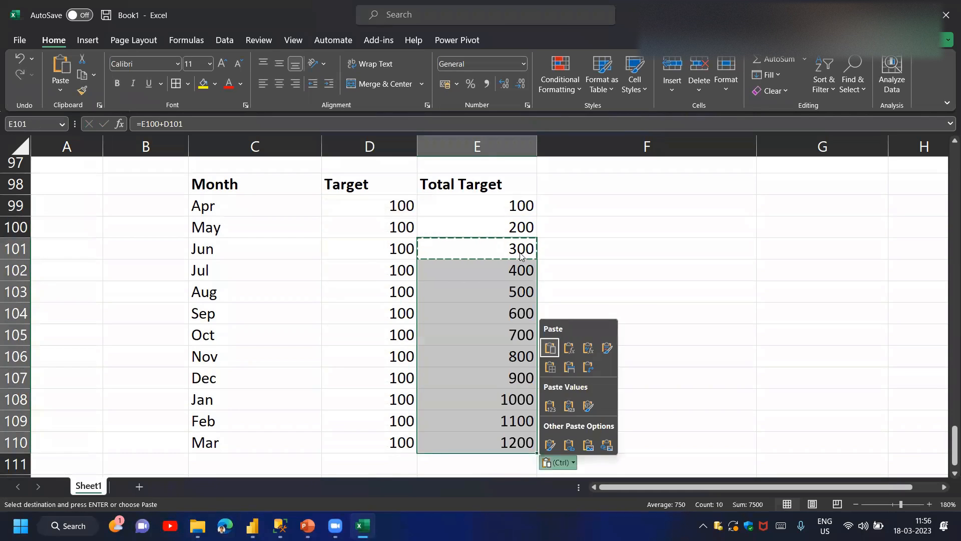
Fill the Sep cell C104 yellow, and format its total in E104 with yellow fill and bold red text
left_click(282, 313)
key("Escape")
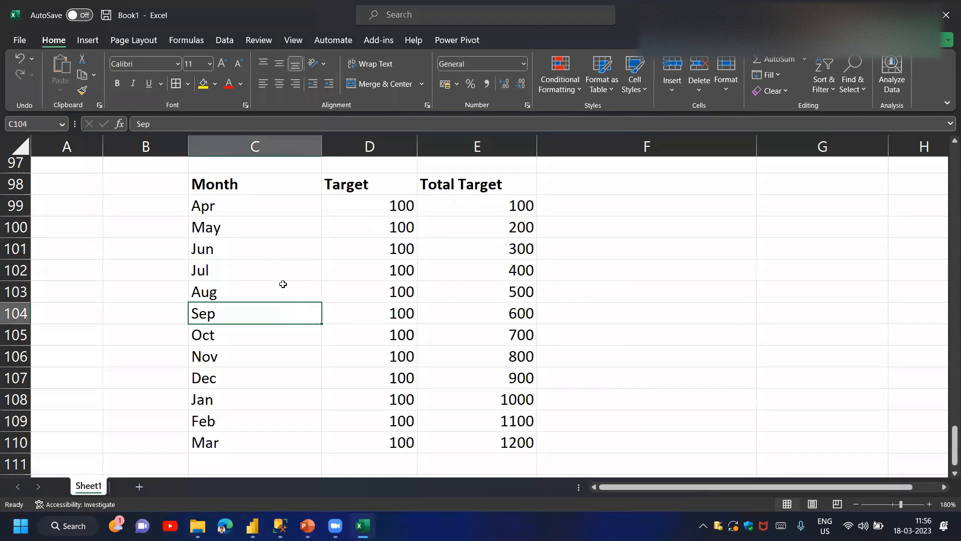
left_click(203, 83)
left_click(491, 313)
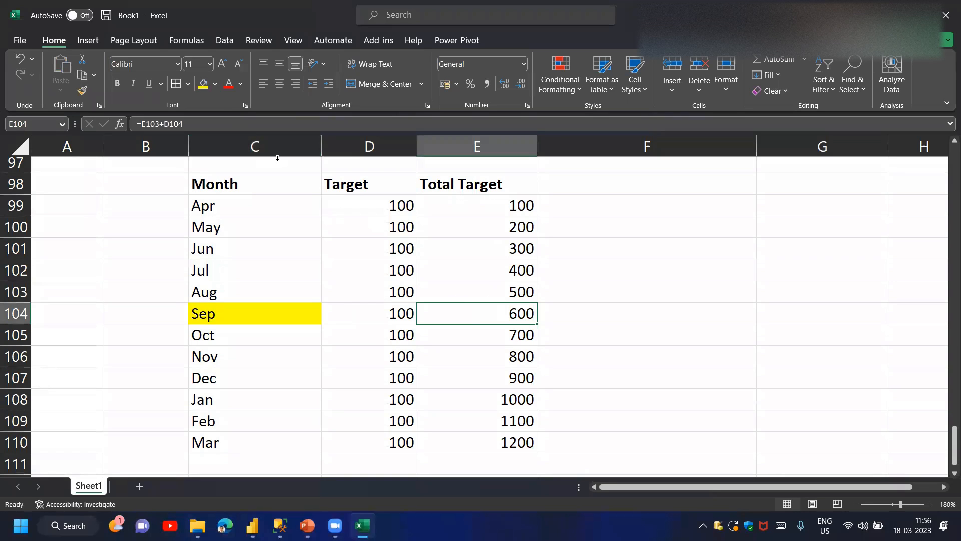
left_click(228, 83)
left_click(203, 84)
key("ctrl+b")
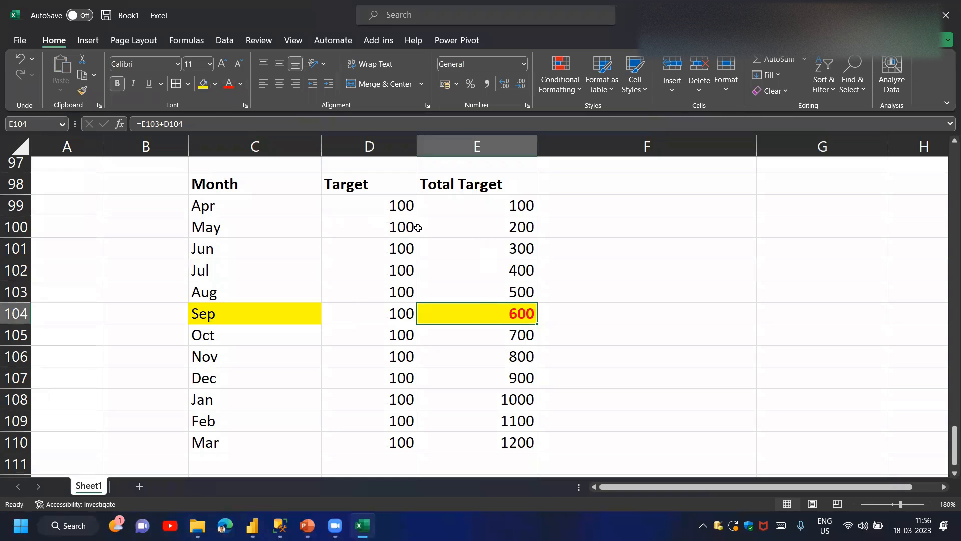
Examine how the monthly targets from April to September add up to the September total in E104
left_click_drag(496, 201, 521, 316)
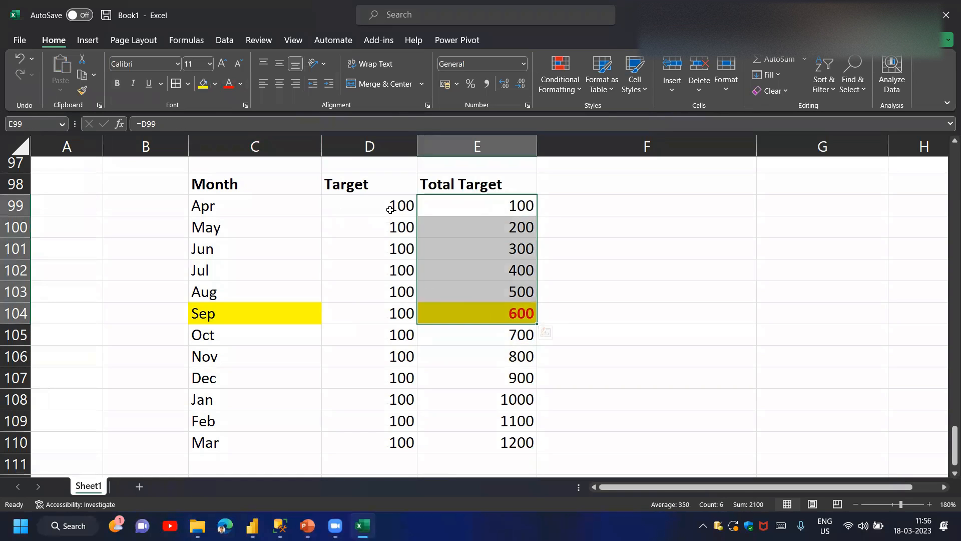
left_click(395, 232)
left_click(397, 249)
left_click(398, 270)
left_click(399, 292)
left_click(400, 314)
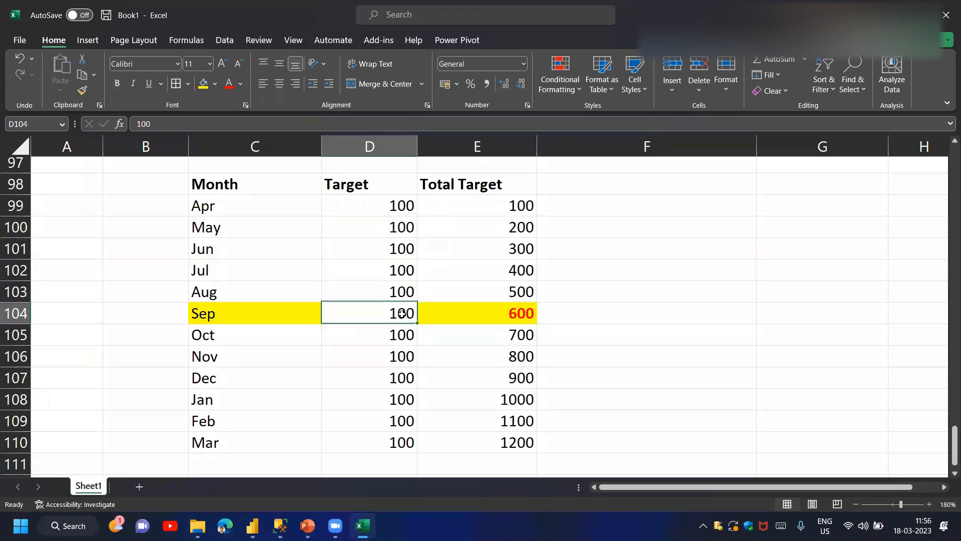
left_click(486, 327)
left_click(484, 310)
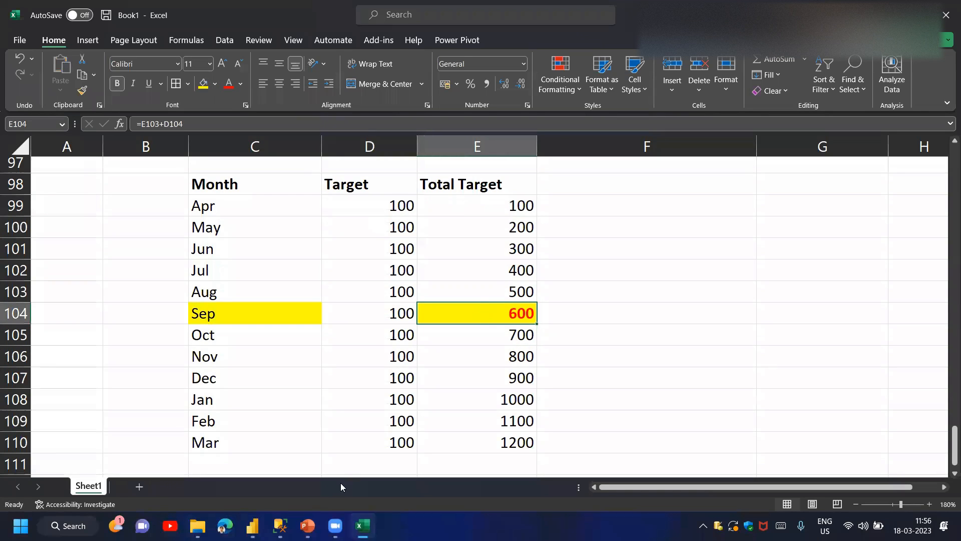
Change the heading in E98 to Target YTD
left_click(501, 183)
type("Target YTD")
key("Return")
left_click(501, 183)
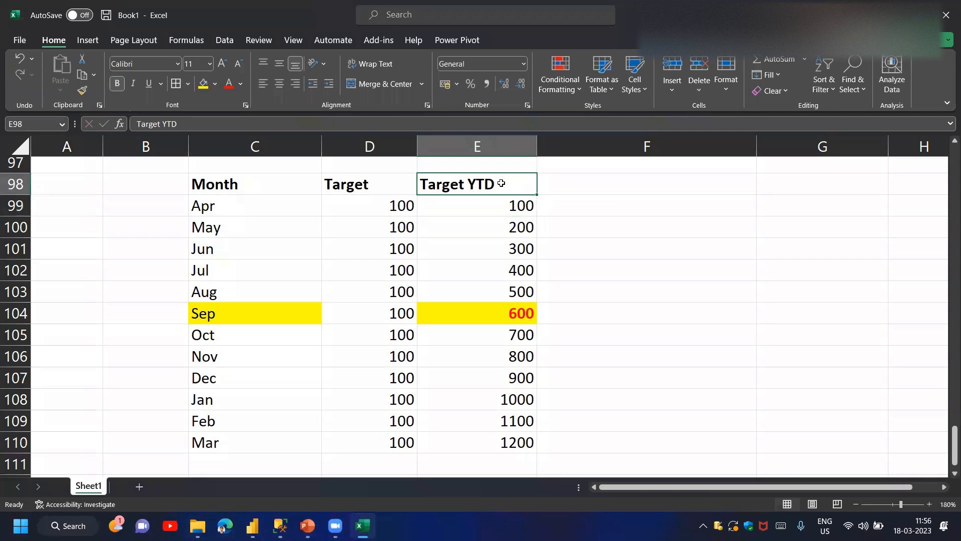
Change the heading in D98 to Monthly Target and widen column D to fit it
double_click(374, 178)
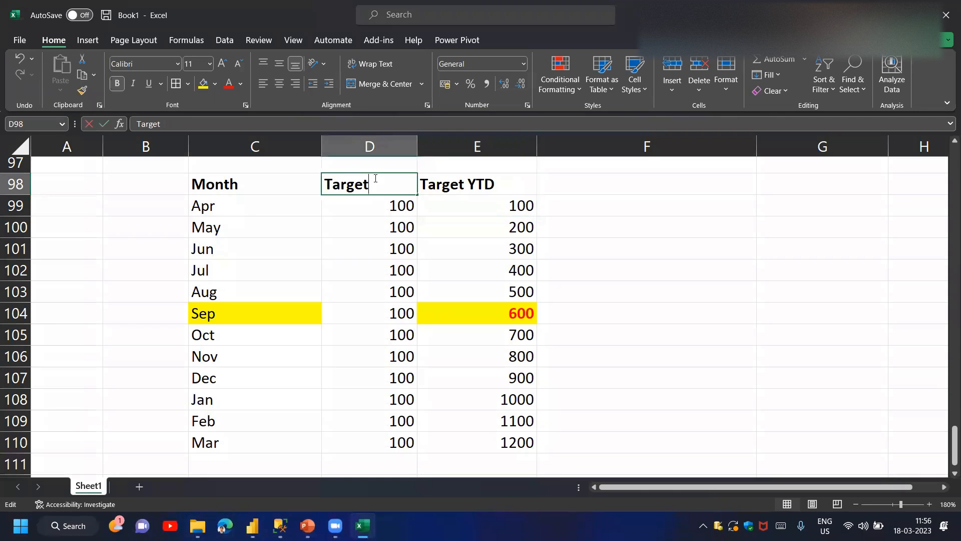
key("Home")
type("Monthly")
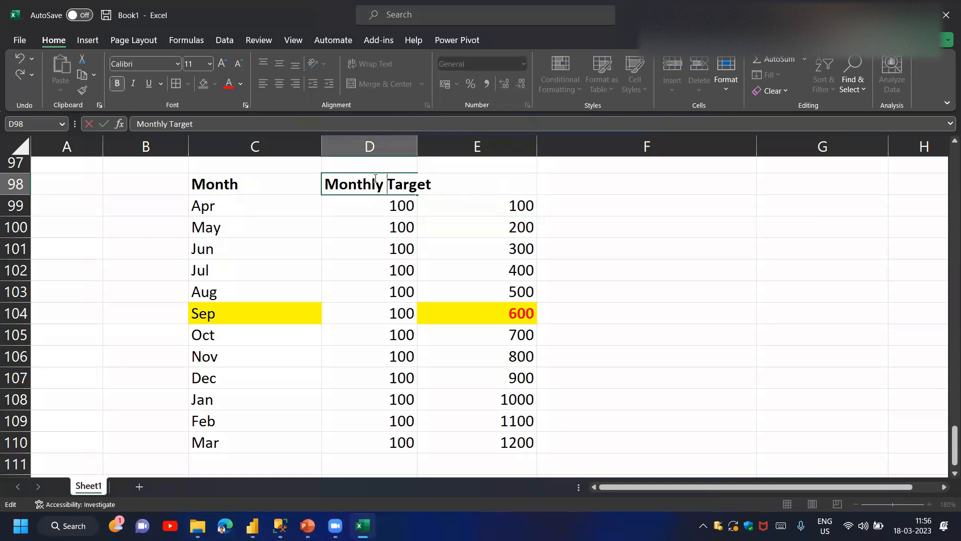
key("ctrl+Return")
left_click_drag(417, 148, 446, 154)
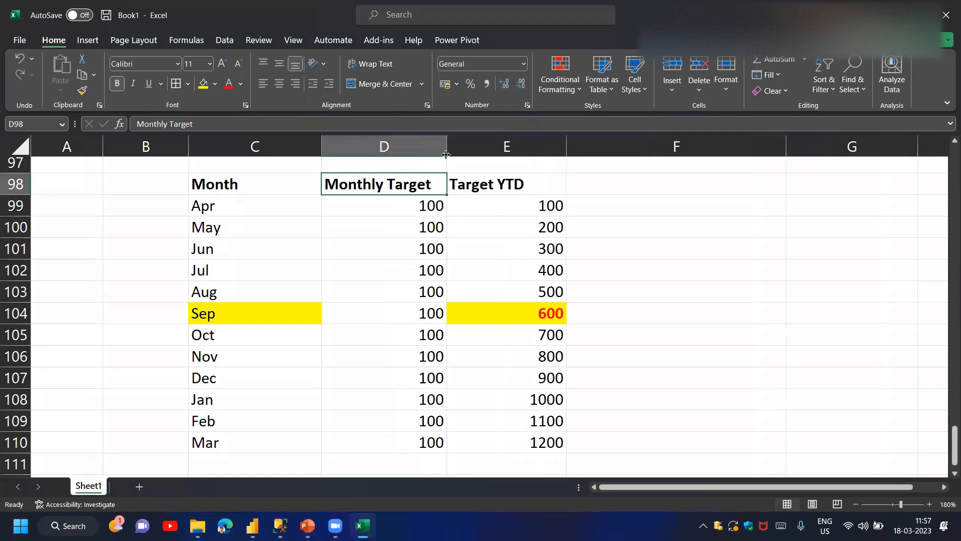
Enter 50% in F104 beside the September year-to-date target
left_click(259, 312)
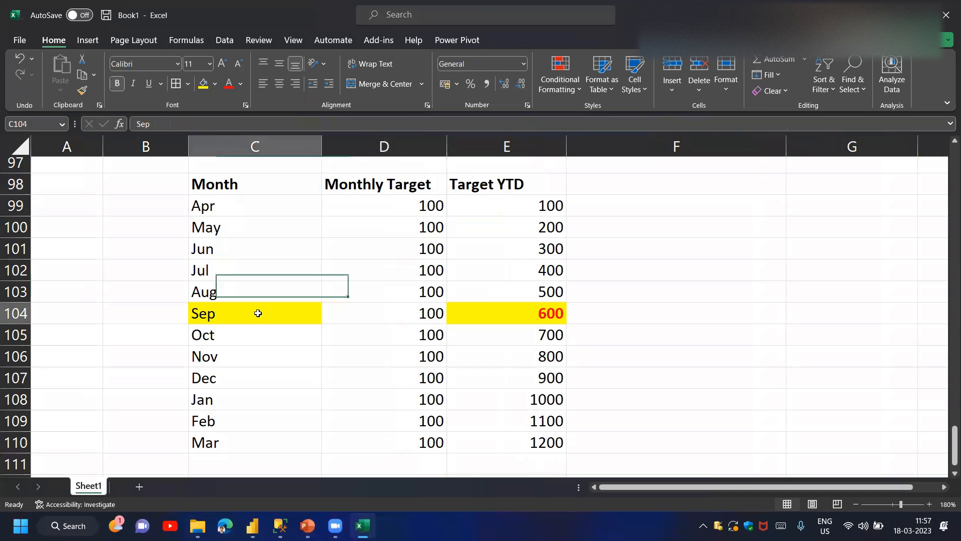
left_click(533, 311)
left_click(600, 313)
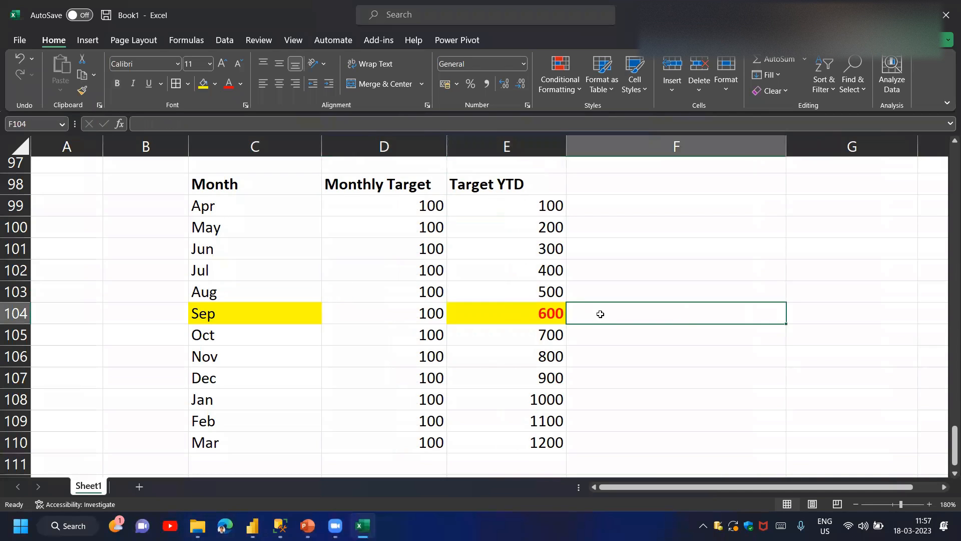
type("50%")
key("Return")
left_click(600, 314)
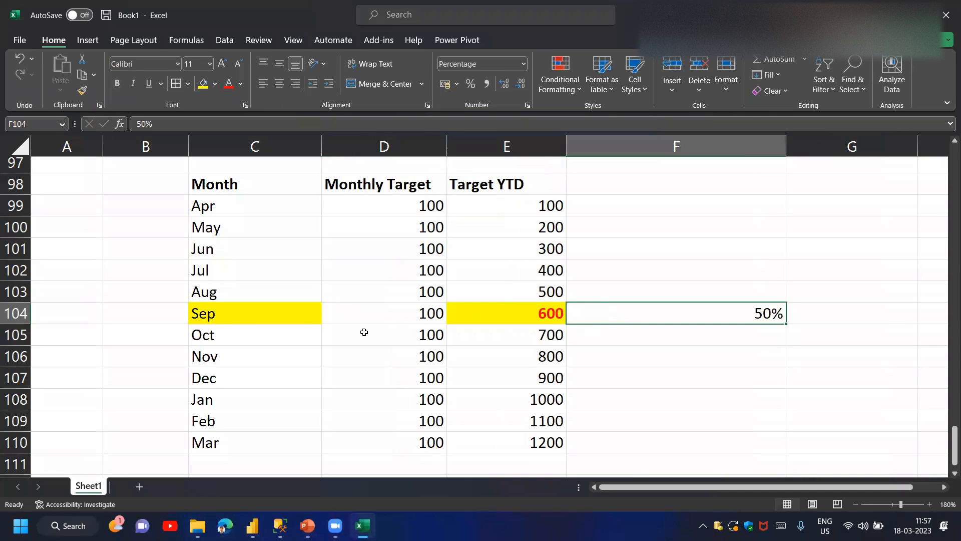
Format the December row C107:E107 with yellow fill and bold red text
left_click(271, 376)
left_click(556, 371)
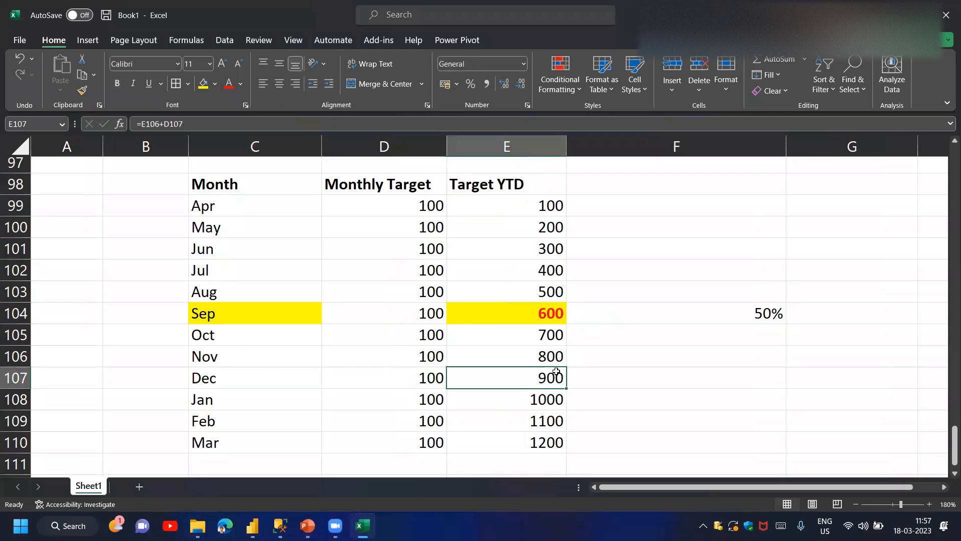
left_click_drag(263, 380, 525, 371)
left_click(216, 84)
left_click(228, 84)
left_click(203, 84)
key("ctrl+b")
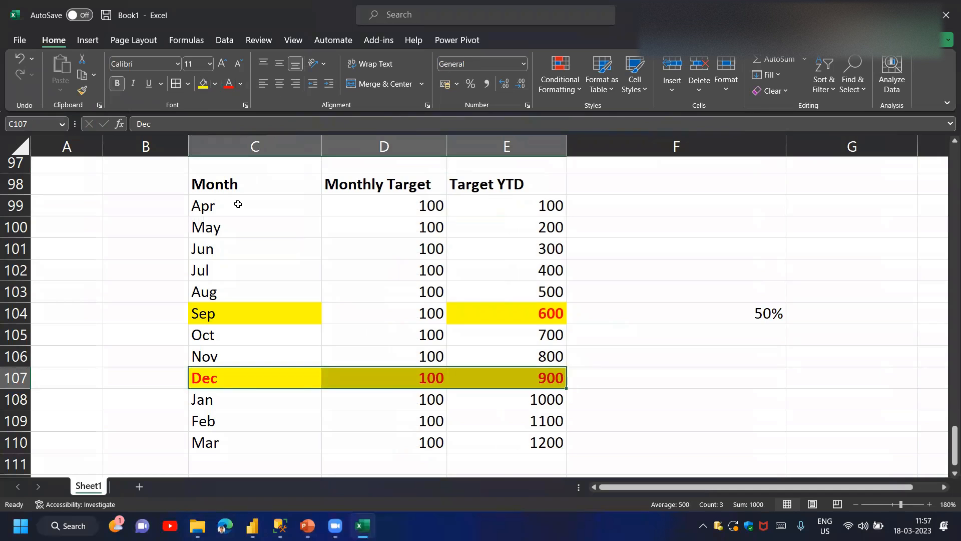
Enter 75% in F107 beside the December year-to-date target
key("Right")
key("Right")
key("Right")
type("75%")
key("Return")
key("Up")
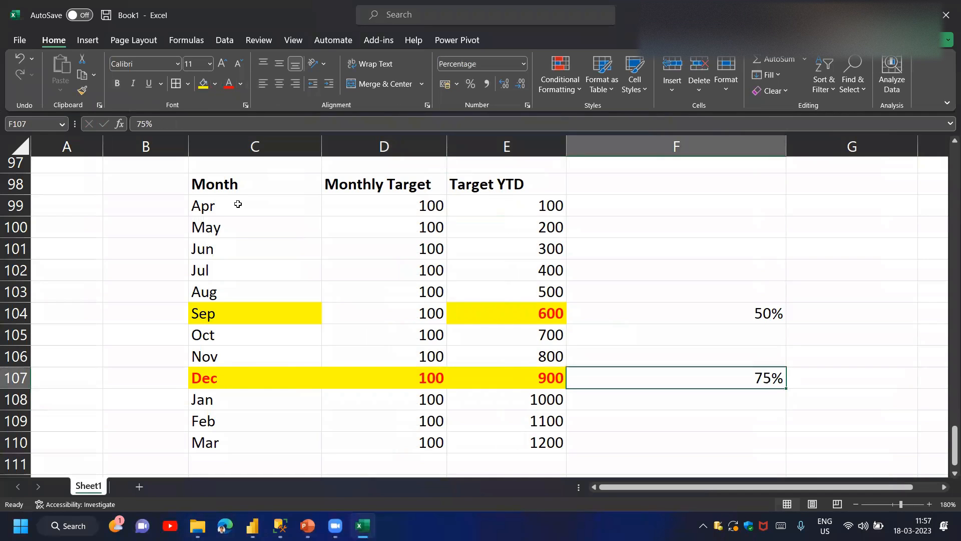
Switch to the untitled report in Power BI Desktop and show its report view with the Gross Sales YTD chart
left_click(426, 8)
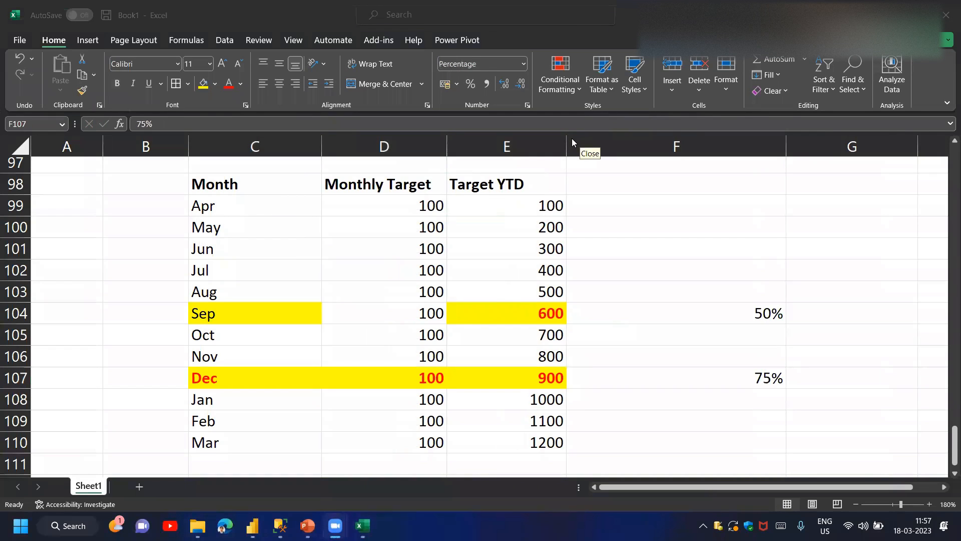
left_click(572, 138)
left_click(253, 525)
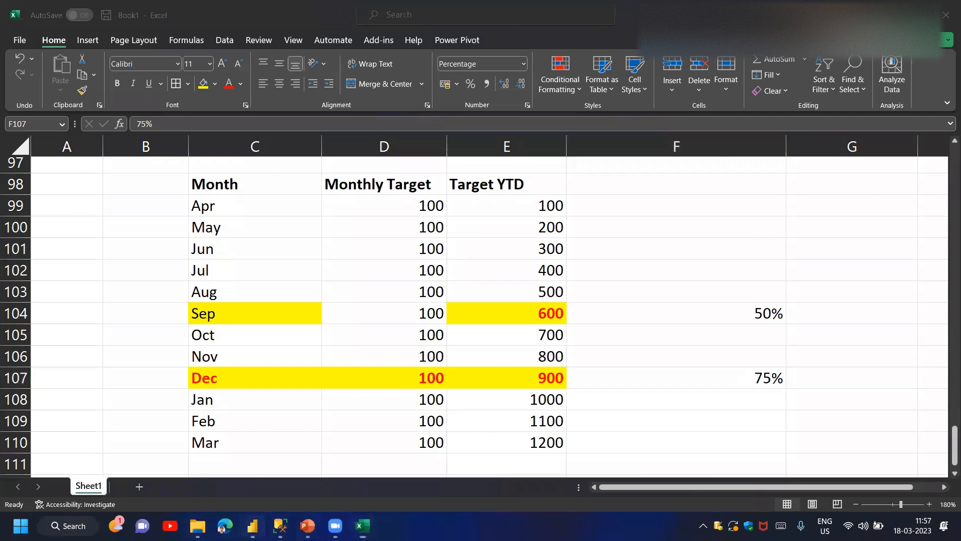
left_click(51, 265)
left_click(10, 170)
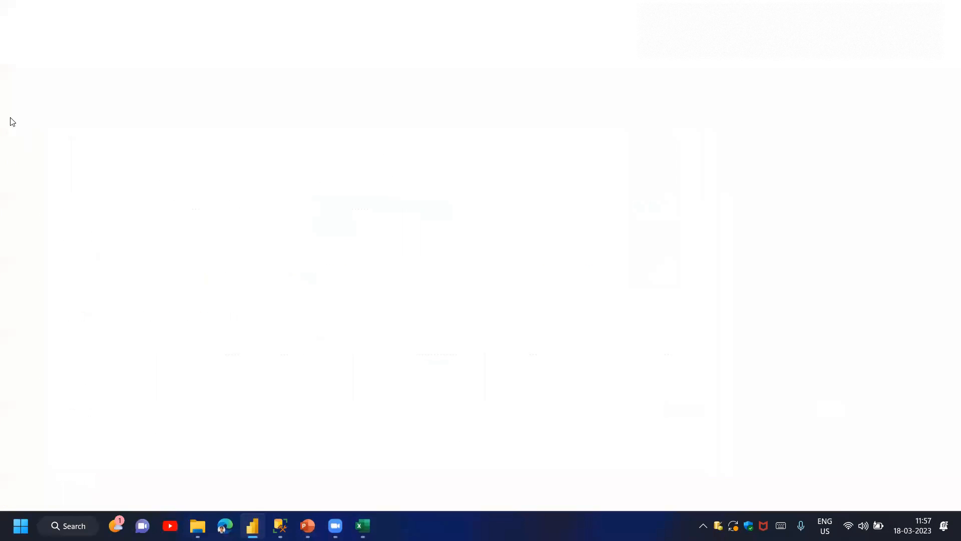
left_click(13, 113)
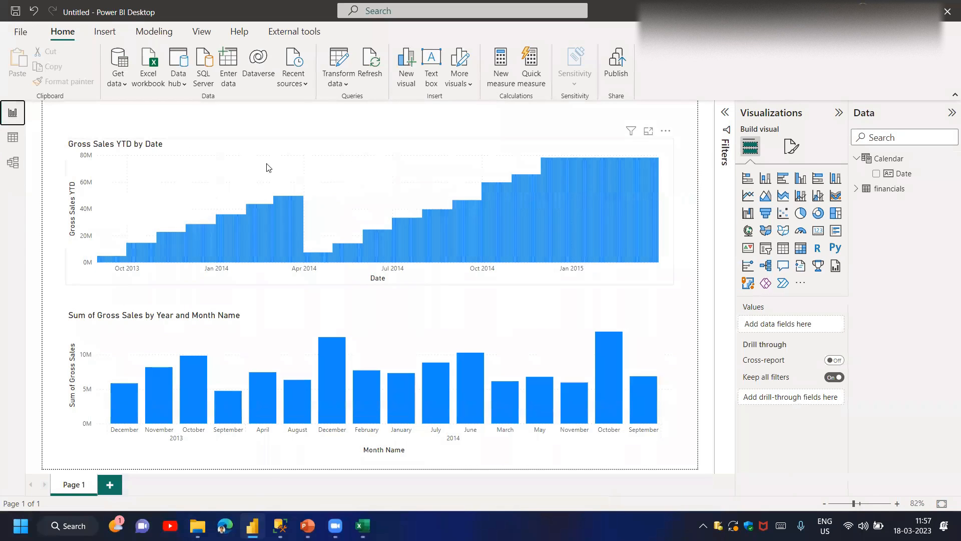
Switch to the Book1 workbook in Excel and review the Monthly Target and Target YTD columns for April to March
key("alt+Tab")
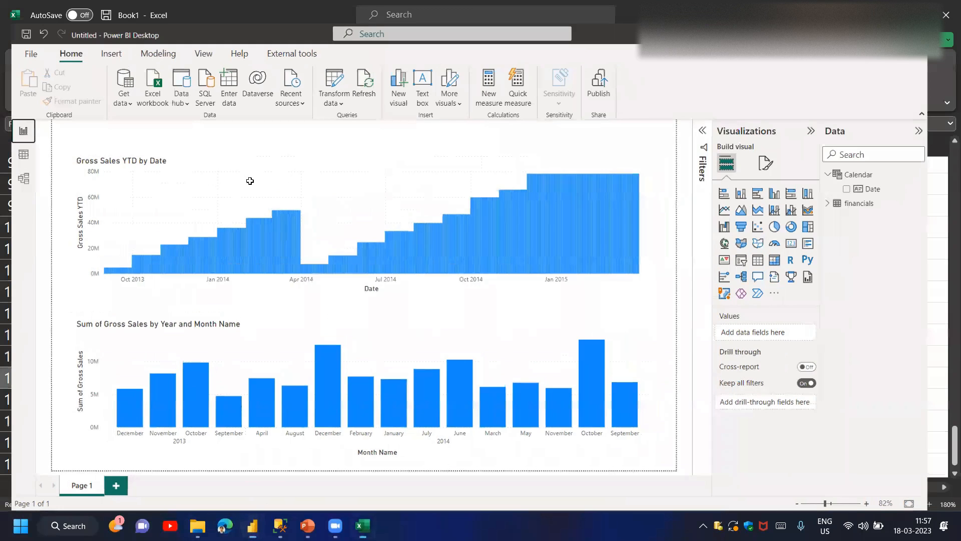
left_click(215, 184)
key("ctrl+a")
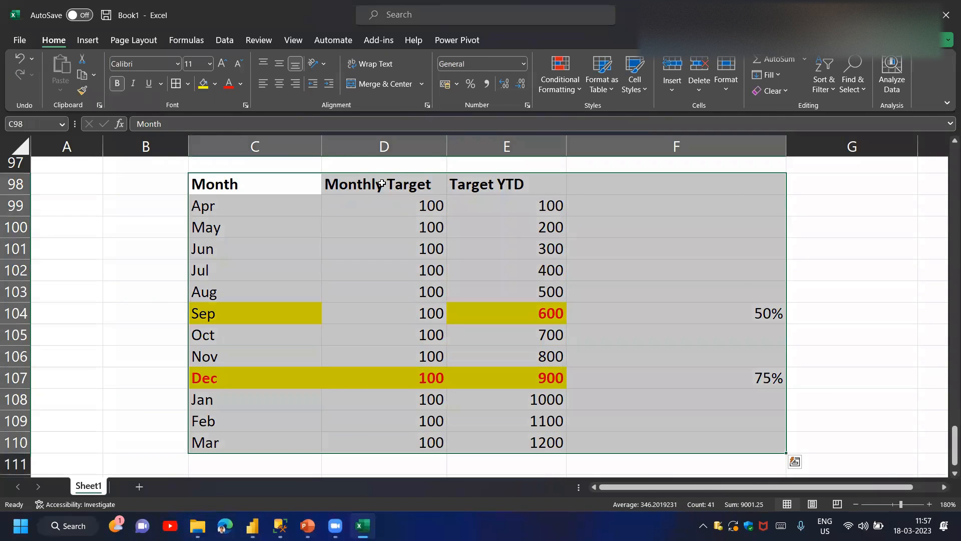
left_click(384, 185)
key("Right")
left_click(392, 183)
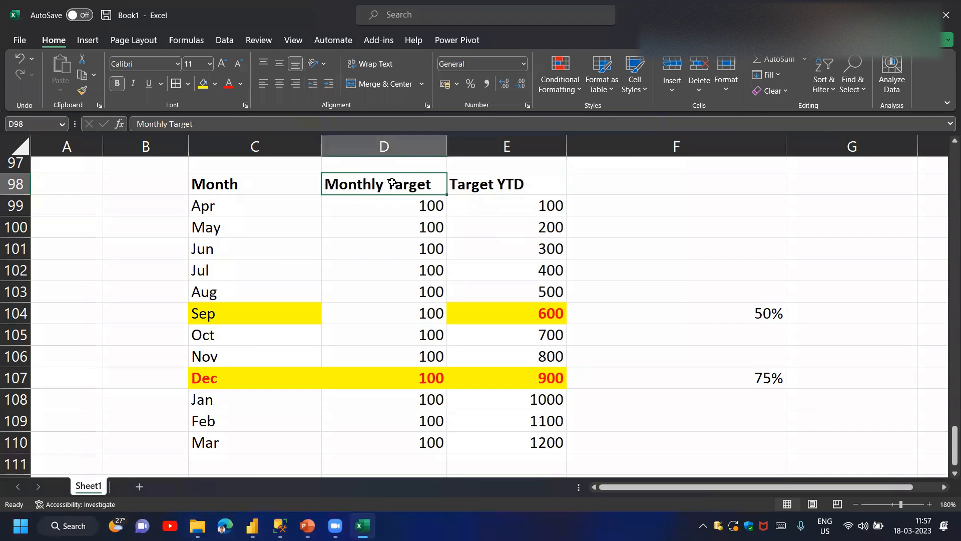
left_click_drag(398, 208, 403, 443)
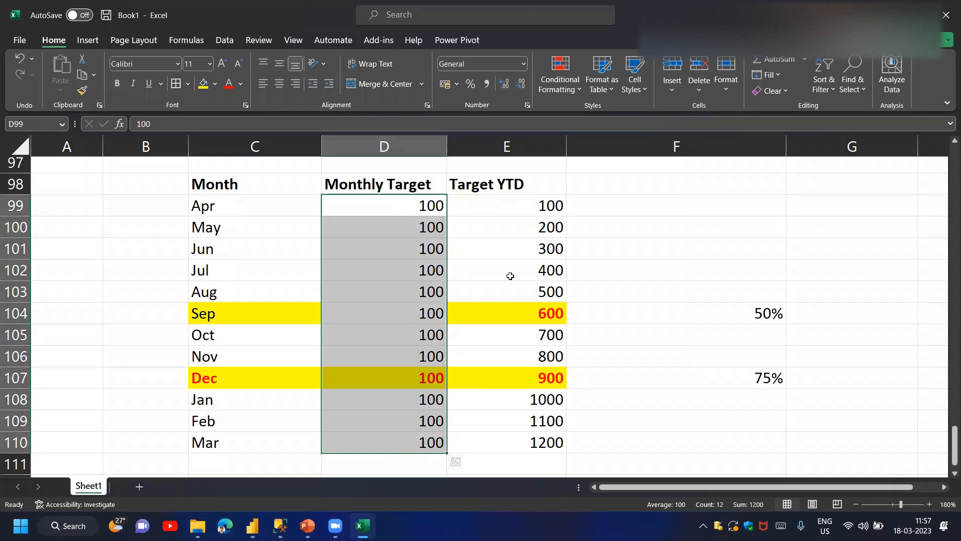
left_click_drag(494, 203, 519, 434)
left_click(510, 206)
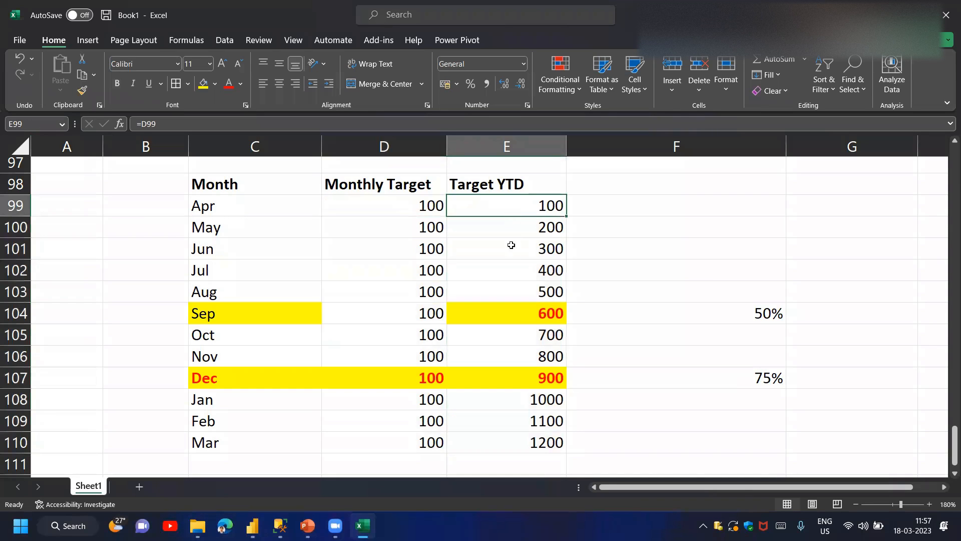
Compare the September and December rows with their cumulative targets in the Target YTD column
left_click(511, 315)
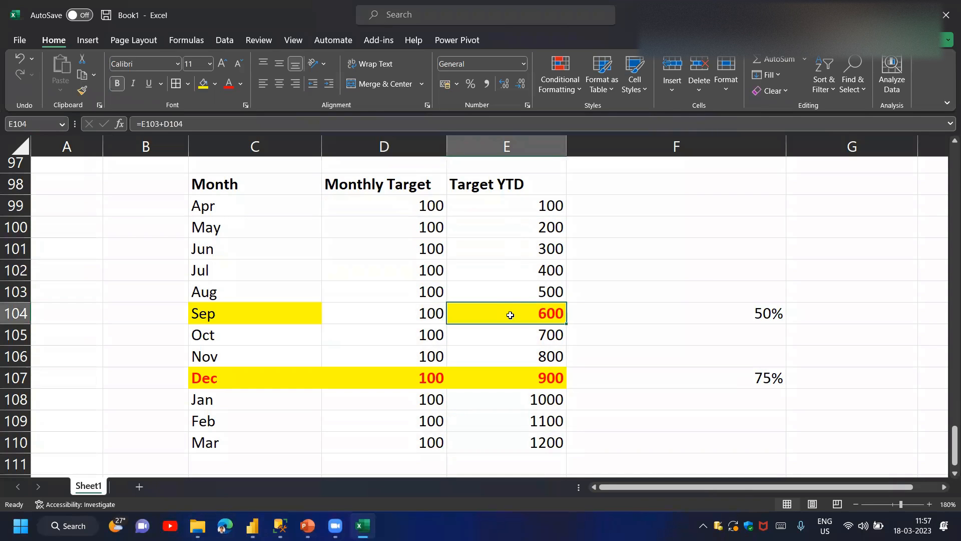
left_click(301, 314)
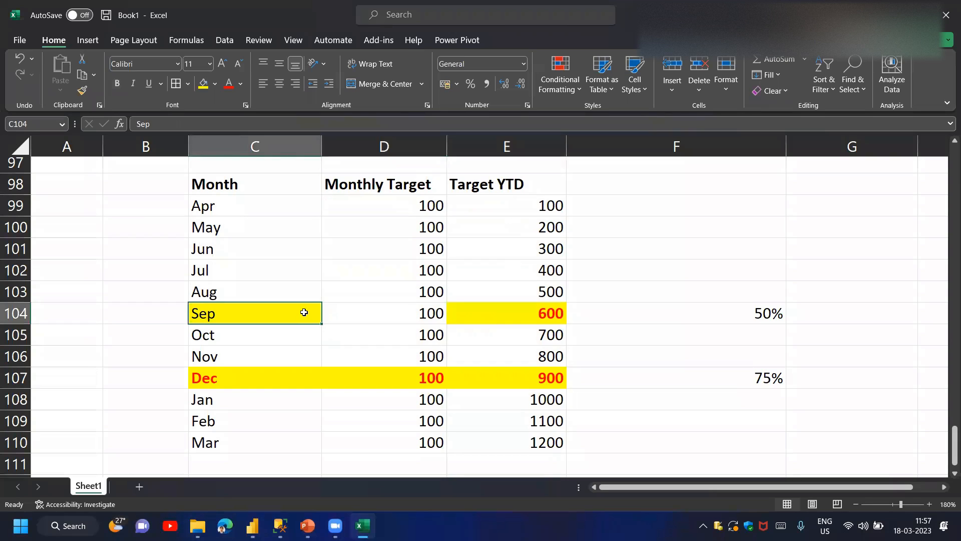
left_click(511, 314)
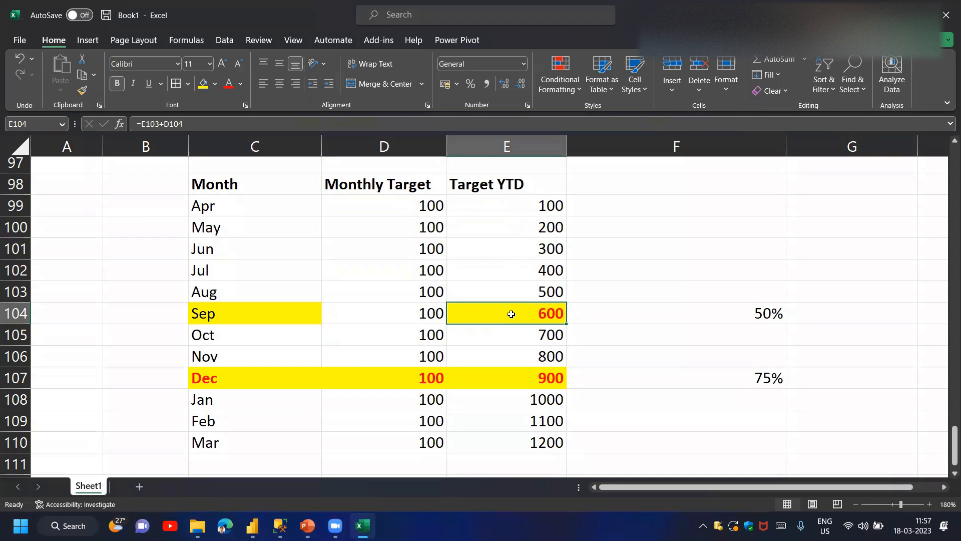
left_click(254, 381)
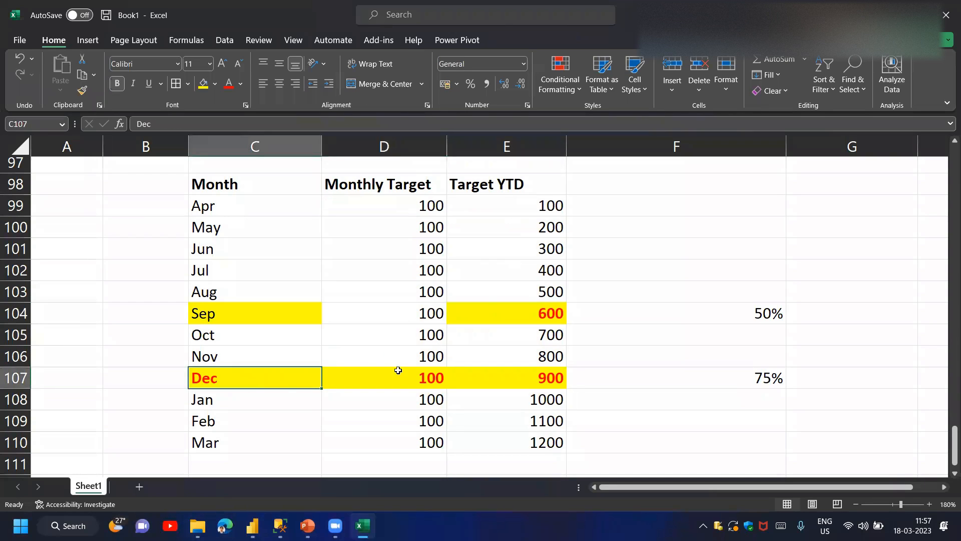
left_click(511, 373)
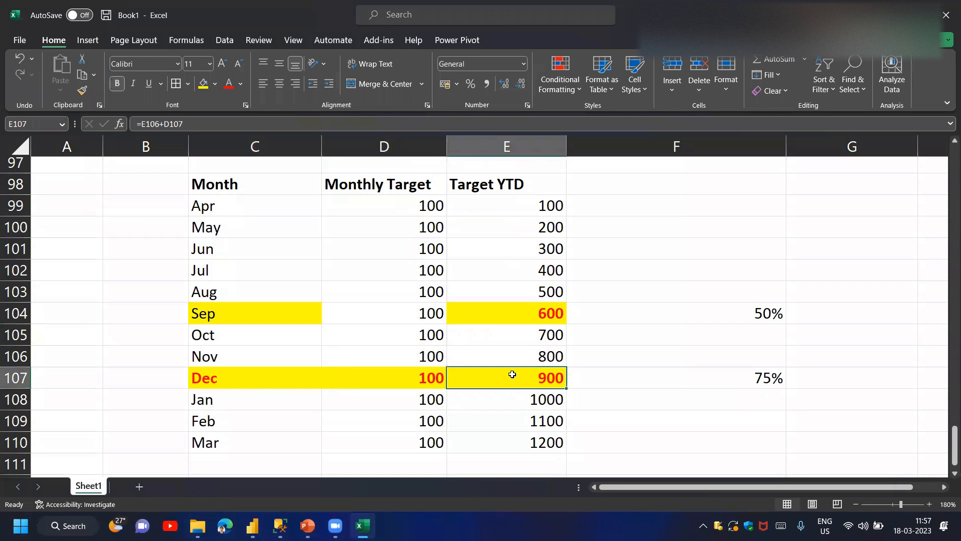
left_click_drag(520, 205, 534, 435)
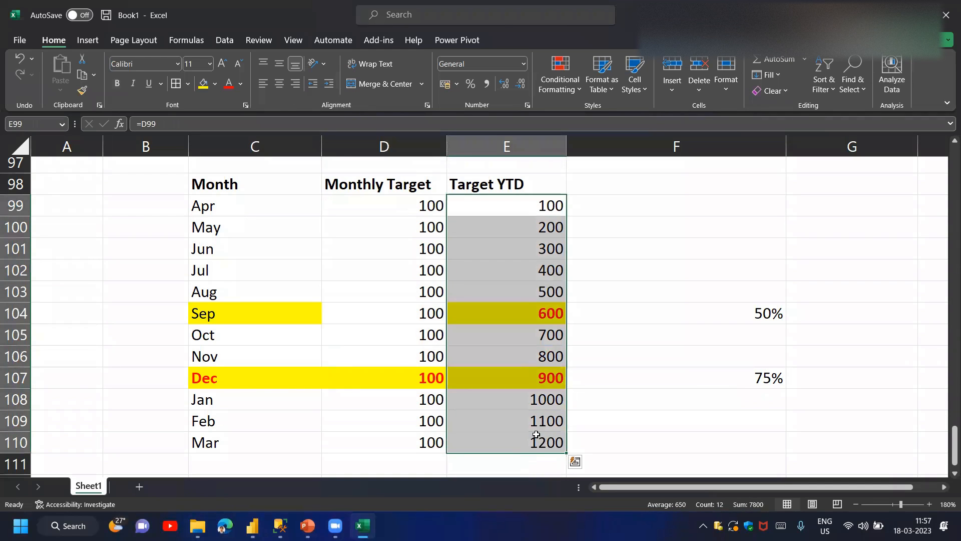
left_click(611, 182)
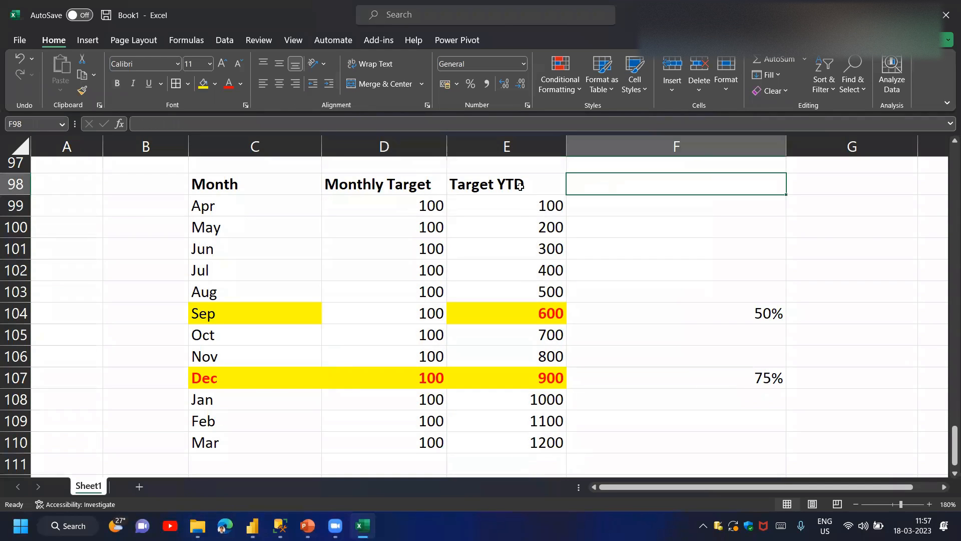
left_click(450, 186)
left_click(436, 185)
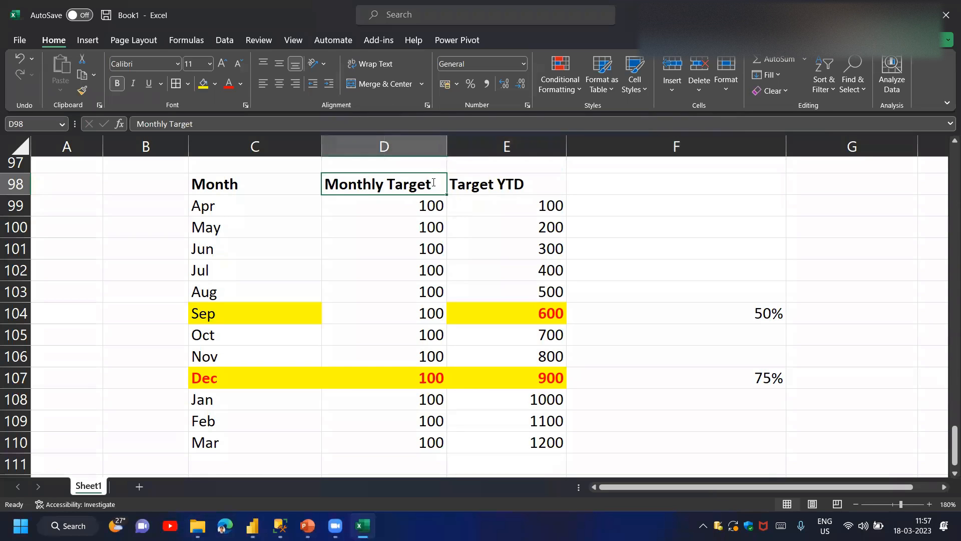
double_click(433, 184)
left_click_drag(433, 184, 322, 184)
key("Return")
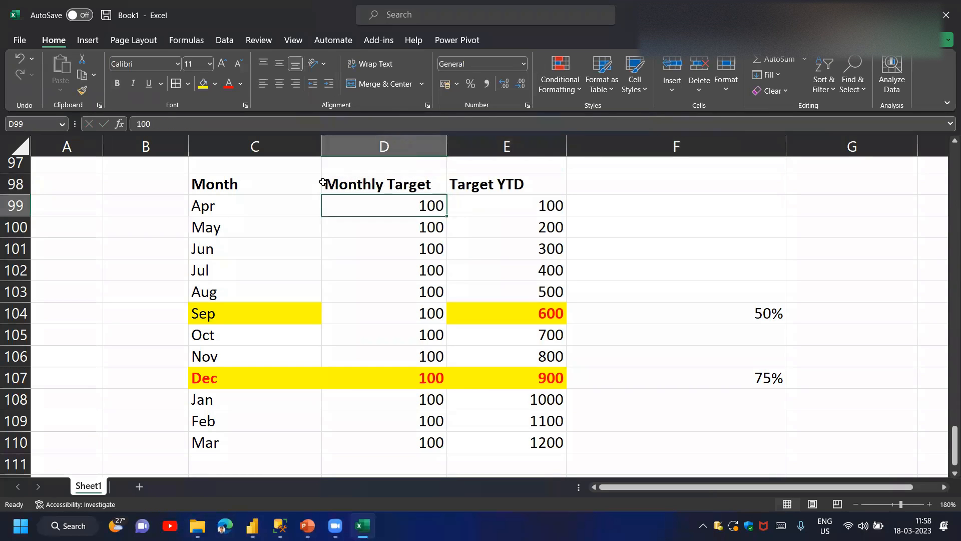
Add the headings Monthly Actual in F98 and Actual YTD in G98 beside the Target YTD heading
key("Up")
key("Right")
key("Right")
type("A")
type("Monthly ")
type("Act")
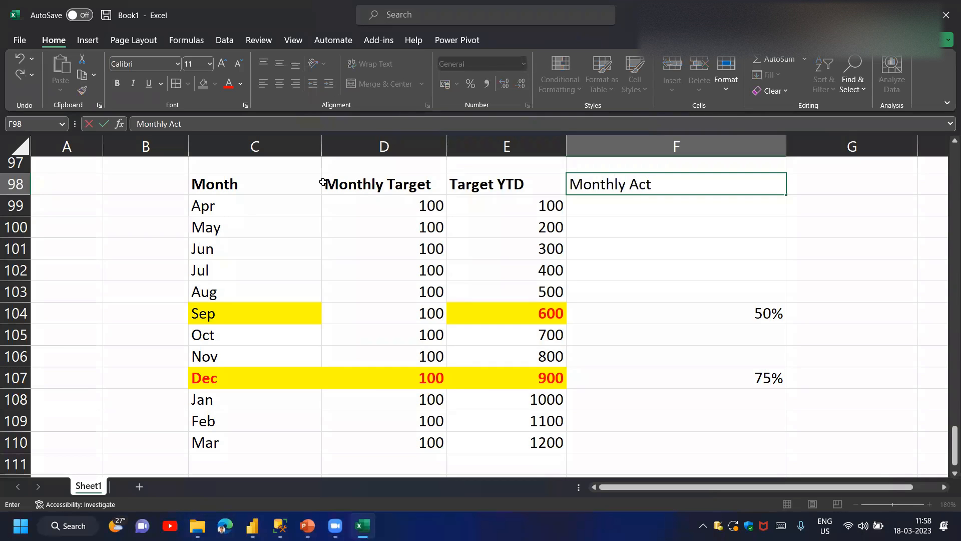
type("ual")
key("Tab")
type("M")
key("BackSpace")
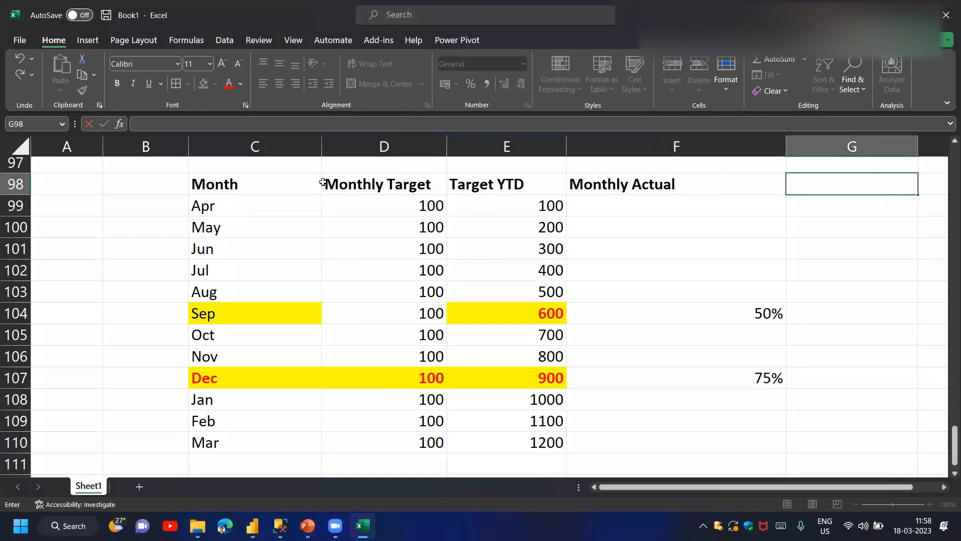
type("Actual YTD")
key("Return")
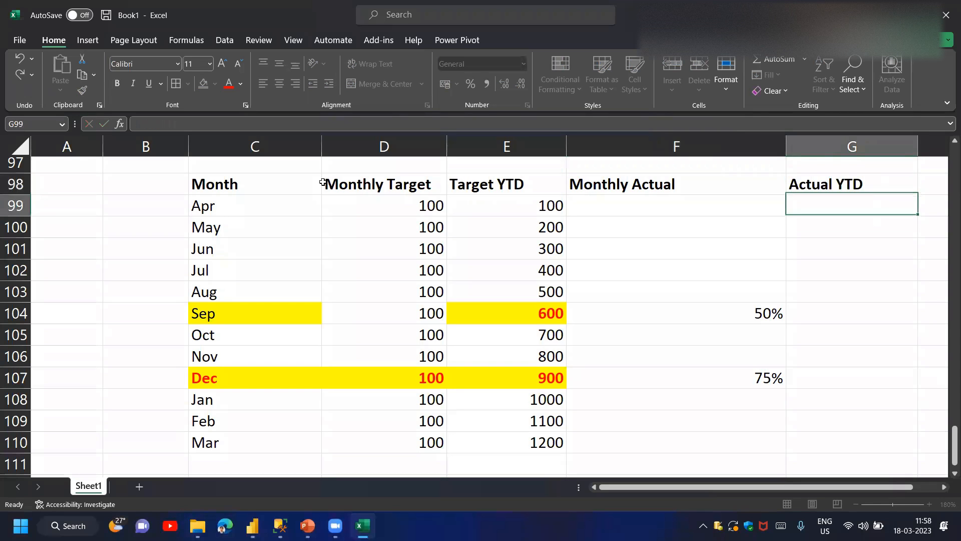
Format the Actual YTD heading in bold and clear the percentages from F104:F107
key("Up")
key("ctrl+b")
left_click_drag(724, 310, 733, 380)
key("Delete")
Enter Cumulative in D95, above the target table, and make it bold
scroll(429, 238, "up", 1)
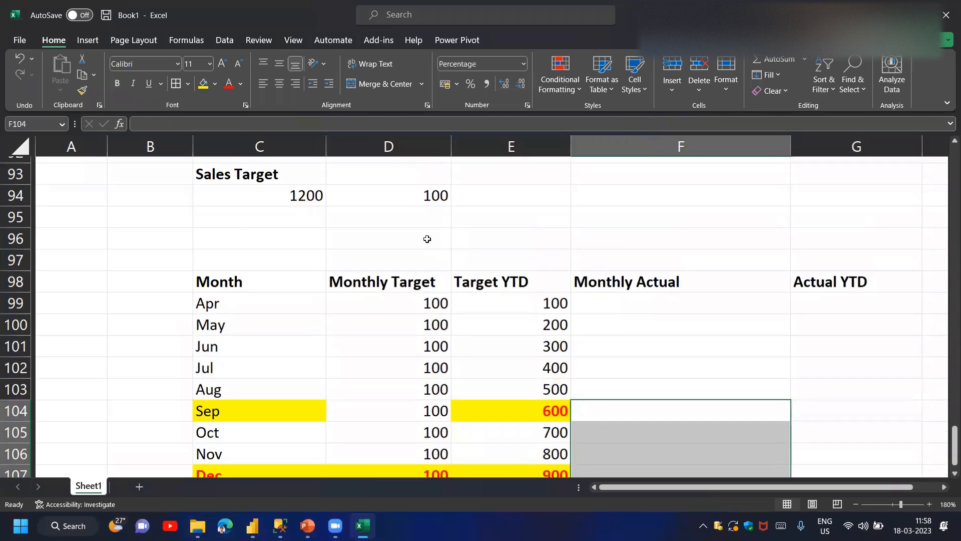
left_click_drag(429, 239, 427, 239)
key("ctrl+z")
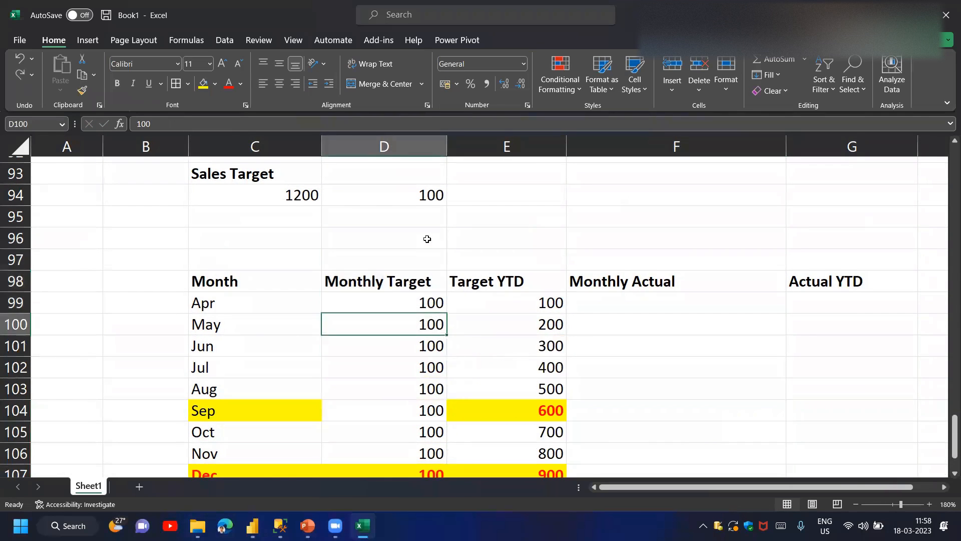
key("Up")
key("Up")
key("Up")
key("Up")
key("Up")
type("Cumulative")
key("Return")
key("Up")
key("ctrl+b")
Examine the Target YTD values against the Monthly Target values from April onwards
scroll(427, 239, "down", 2)
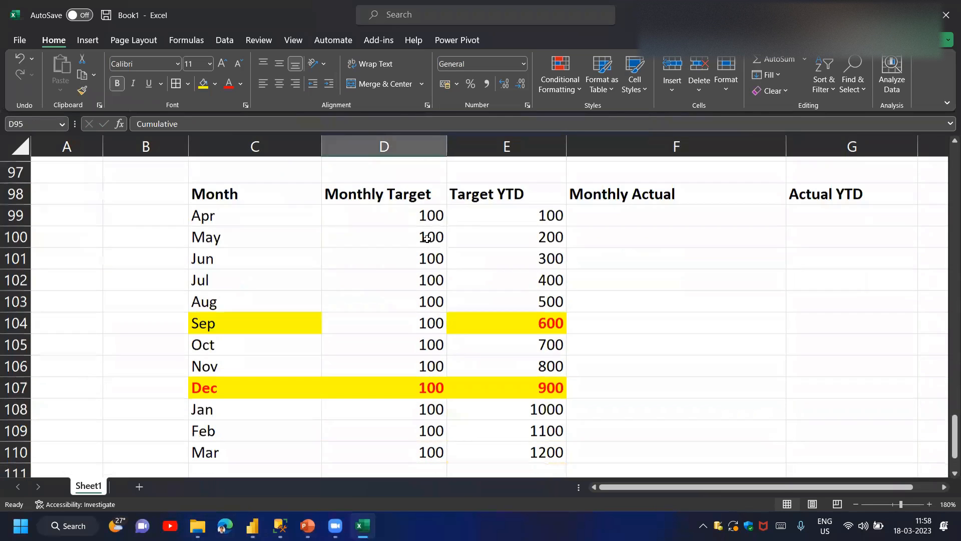
left_click_drag(515, 195, 509, 416)
left_click_drag(415, 201, 414, 402)
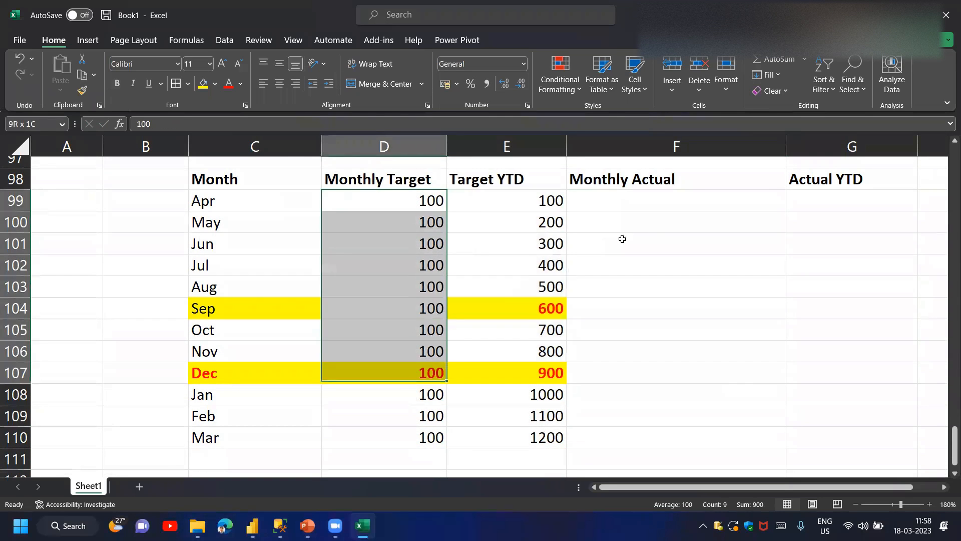
left_click_drag(399, 202, 415, 357)
Enter a question to a named colleague in C114: "can you please tell me how much sales we generated from year starting till Feb?"
scroll(430, 257, "down", 4)
left_click(283, 241)
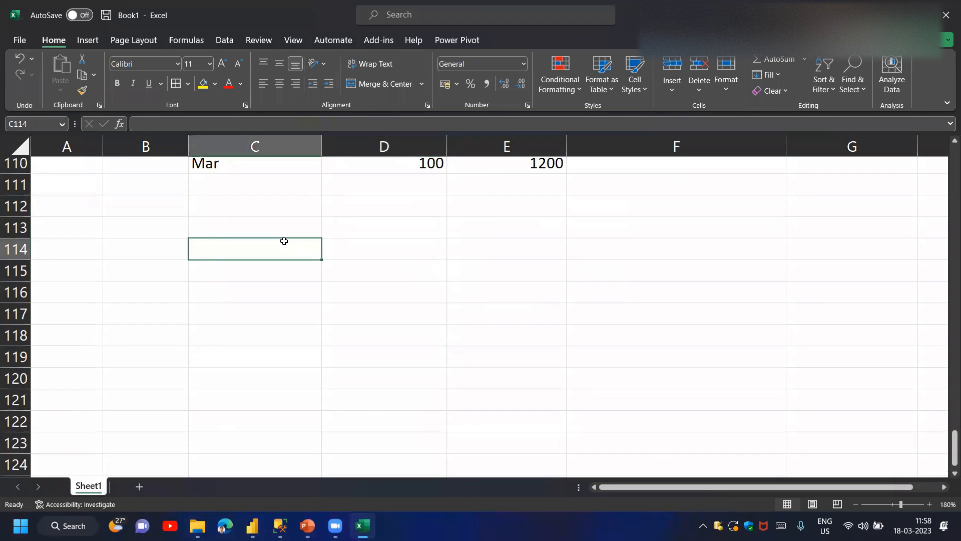
type("Sanjay, can y")
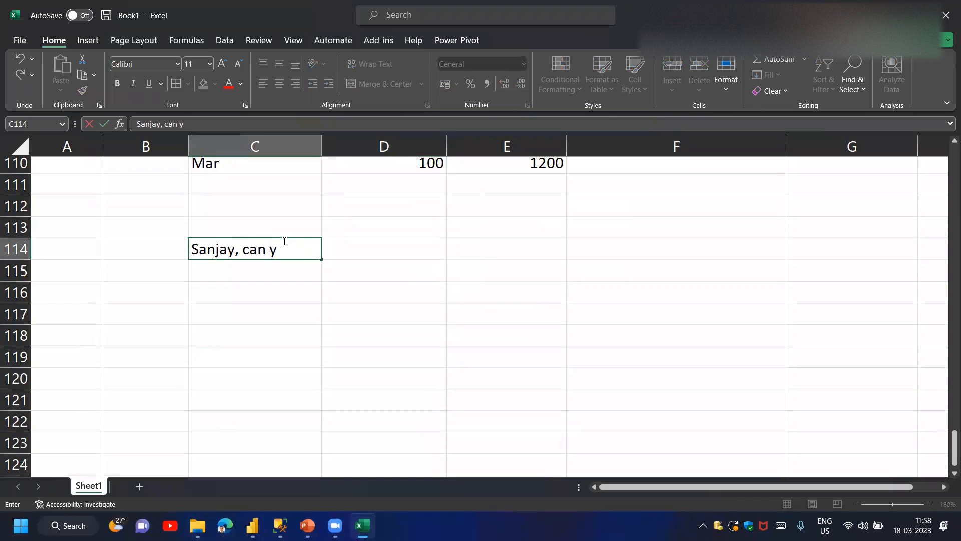
type("ou please tell")
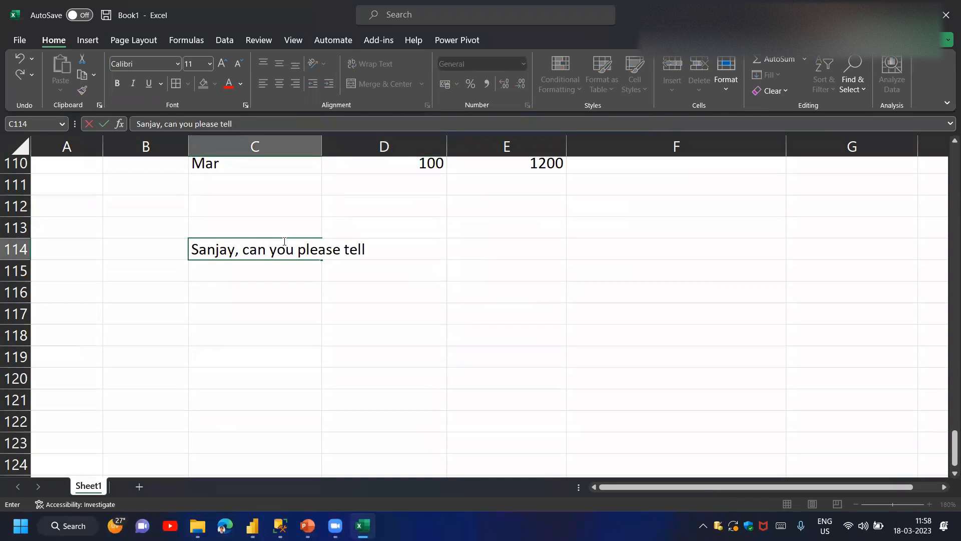
type(" me how much products")
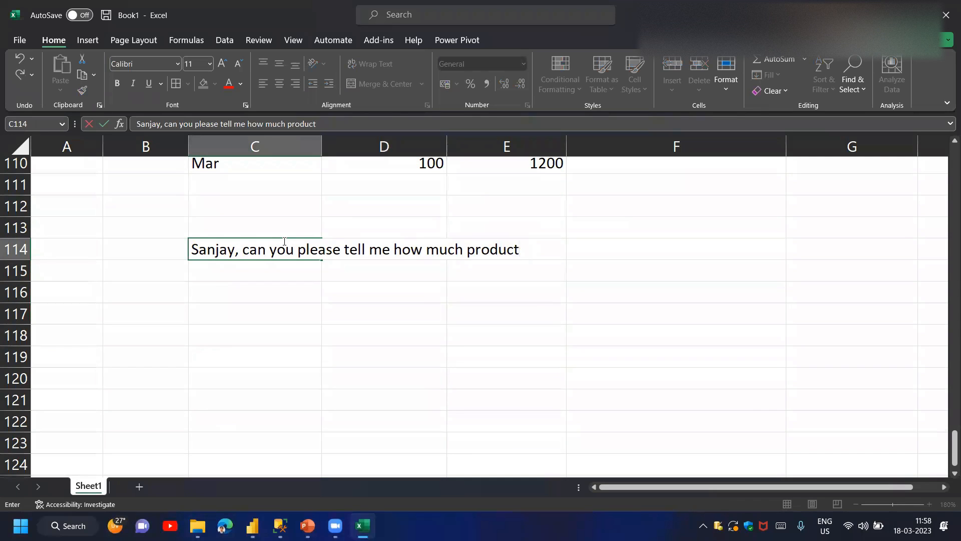
key("BackSpace")
key("BackSpace")
key("BackSpace")
key("BackSpace")
key("BackSpace")
key("BackSpace")
type("sales we")
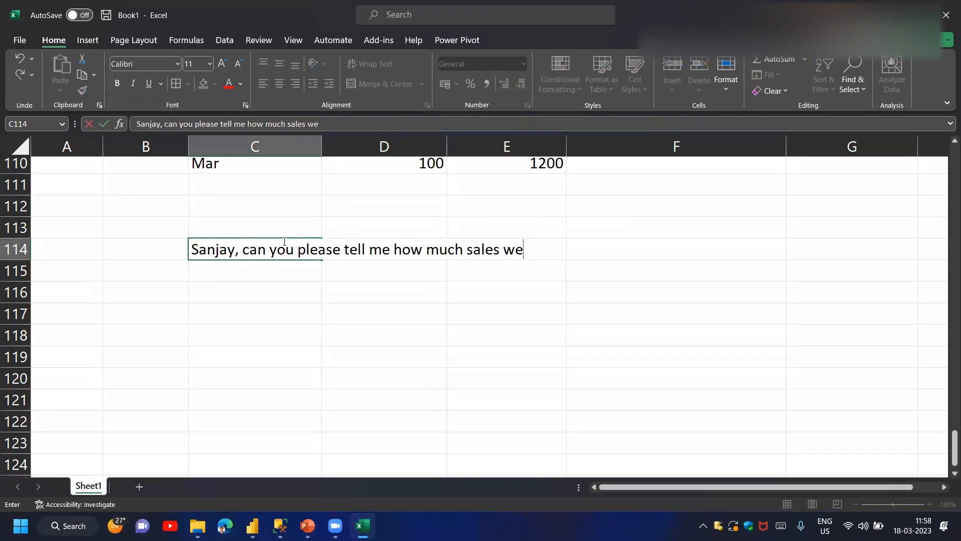
type(" generated from ")
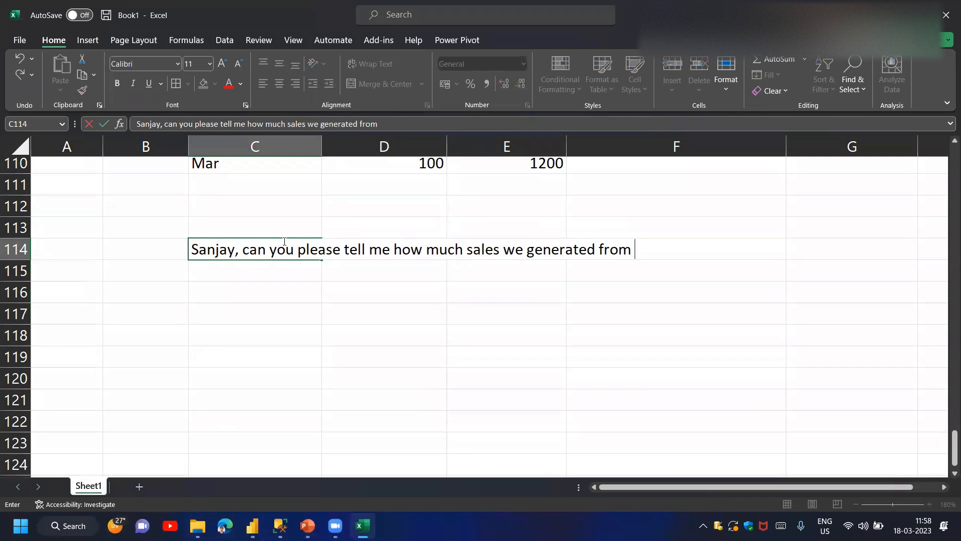
type("year starting till Feb?")
key("ctrl+Return")
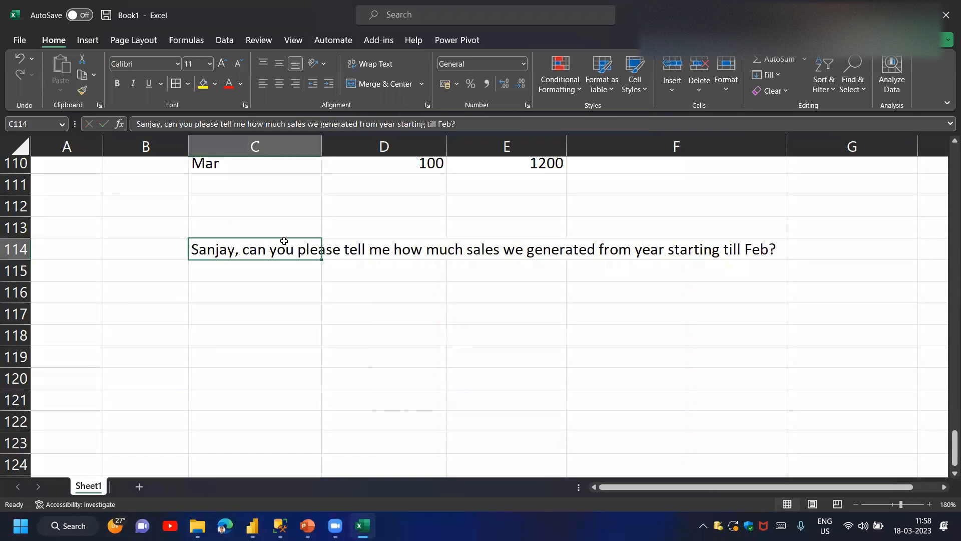
Make the question text in C114 bold
double_click(235, 245)
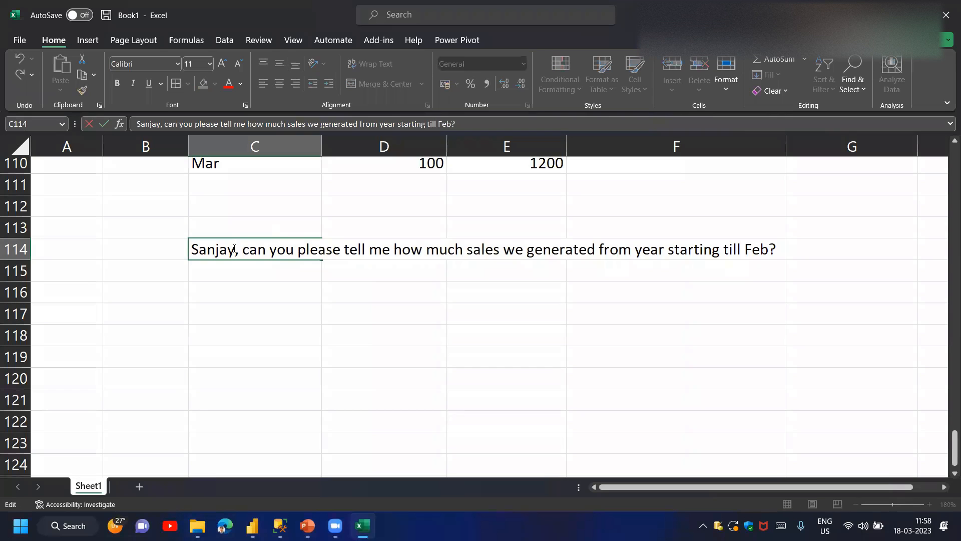
key("Return")
left_click(236, 248)
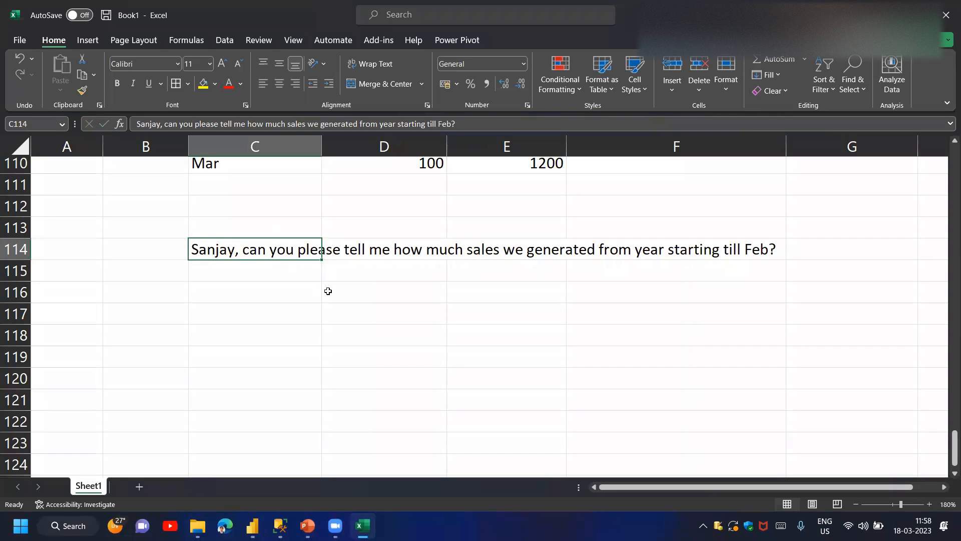
key("ctrl+b")
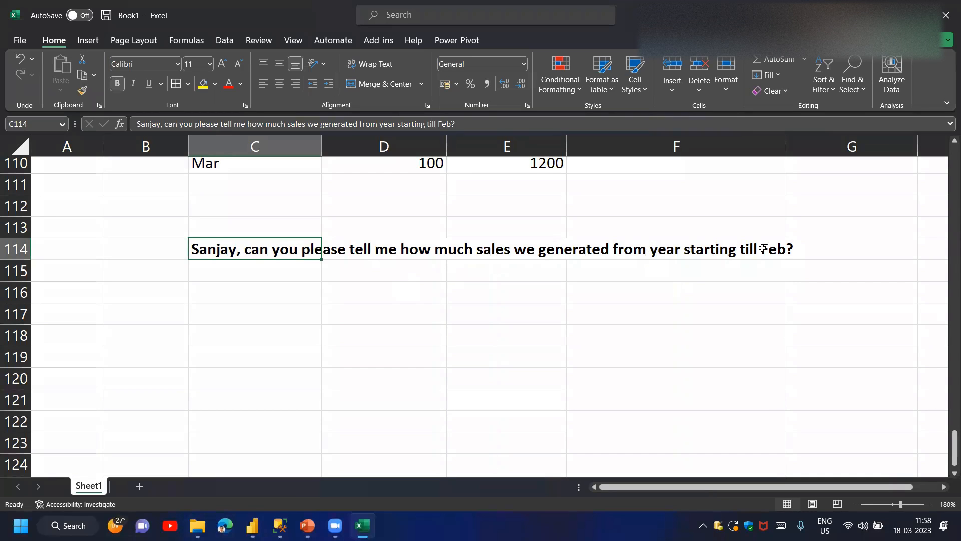
Enter the Monthly Actual values 50, 60, 70, 30 and 120 for April to August in F99:F103
scroll(763, 248, "up", 5)
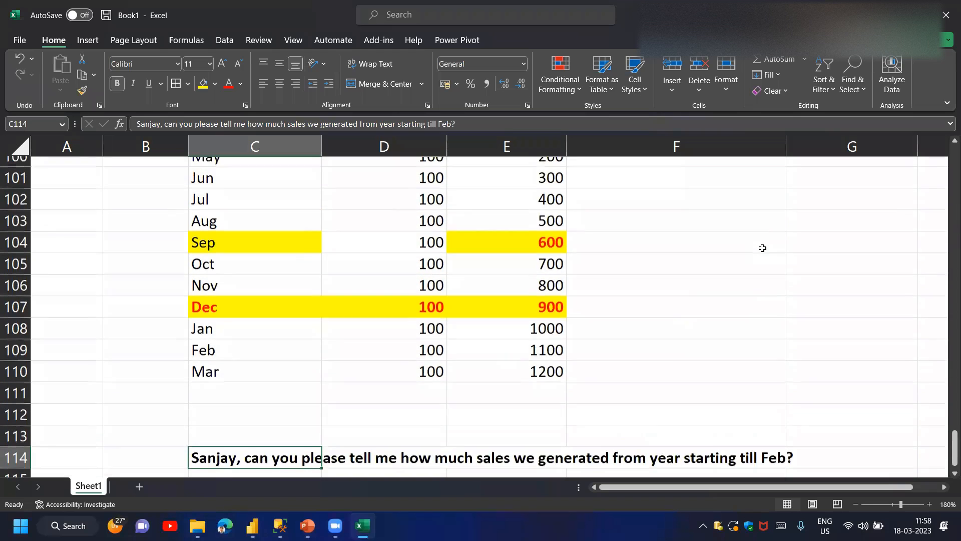
left_click_drag(390, 200, 400, 375)
left_click_drag(433, 220, 400, 380)
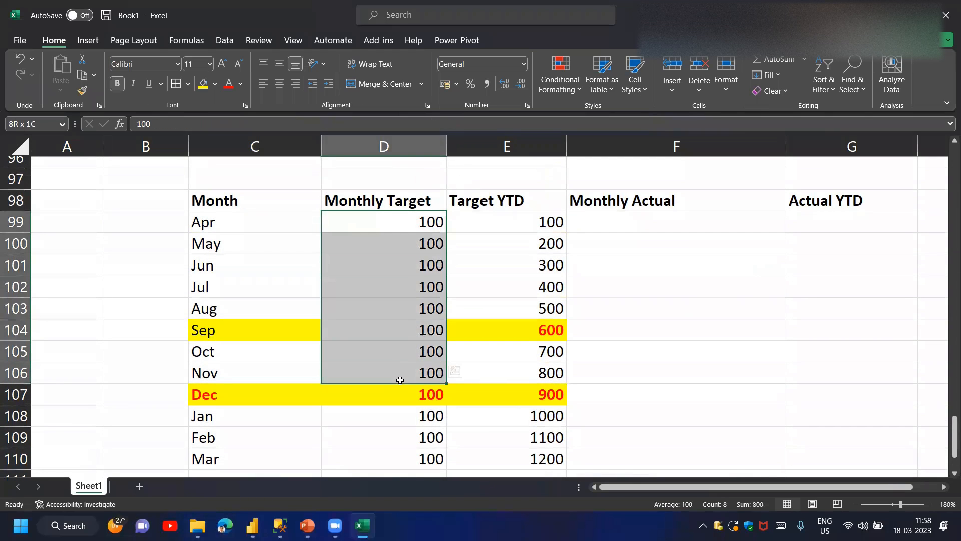
left_click(659, 220)
type("50")
key("Return")
type("60")
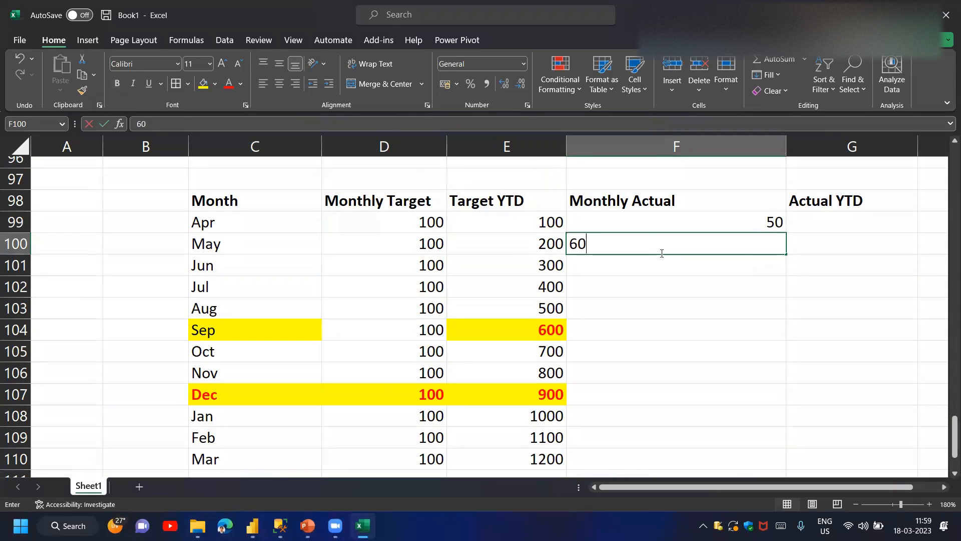
key("Return")
type("70")
key("Return")
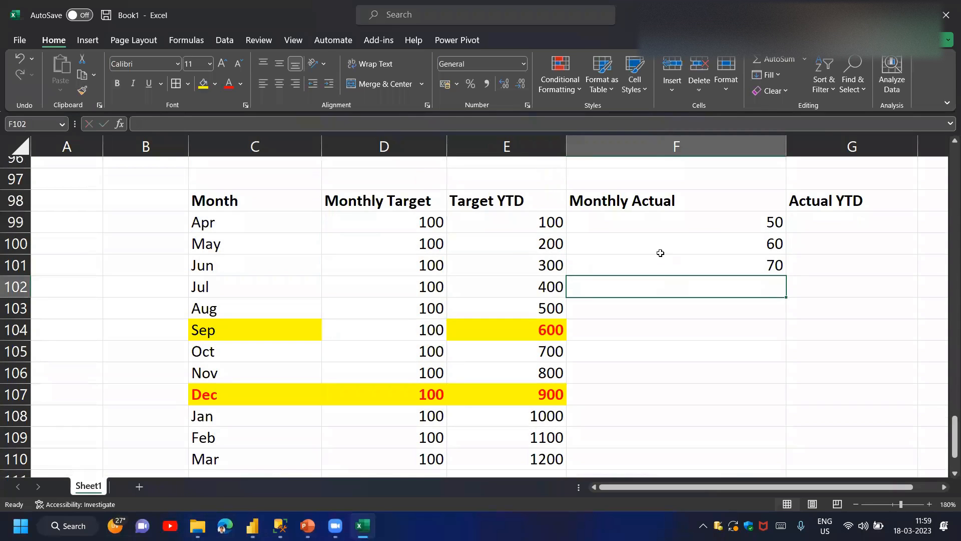
type("30")
key("Return")
type("120")
key("Return")
Apply the number format to August's Monthly Actual and copy that 120 into September's cell F104
type("340")
key("Return")
type("1")
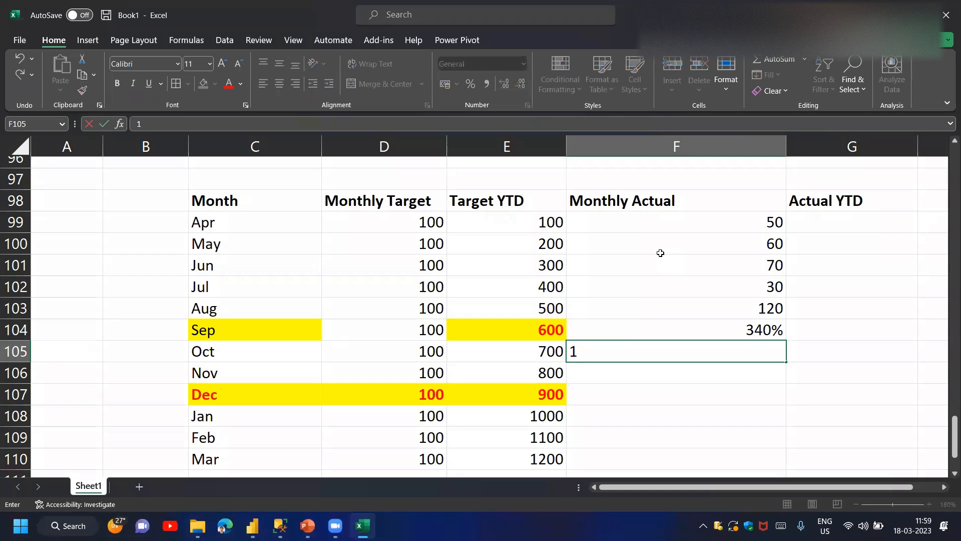
key("Up")
type("120")
key("Return")
key("Up")
key("Up")
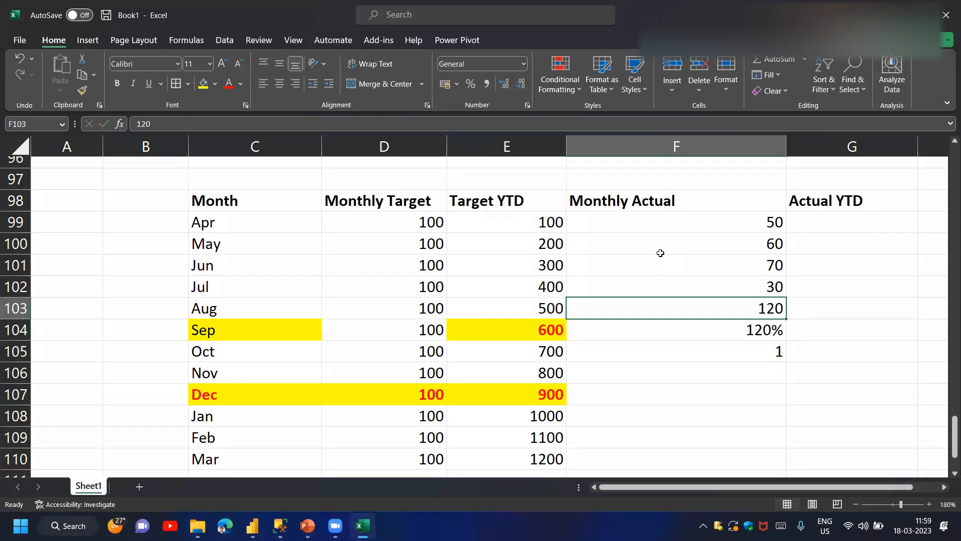
key("ctrl+shift+1")
key("ctrl+c")
key("Down")
key("ctrl+v")
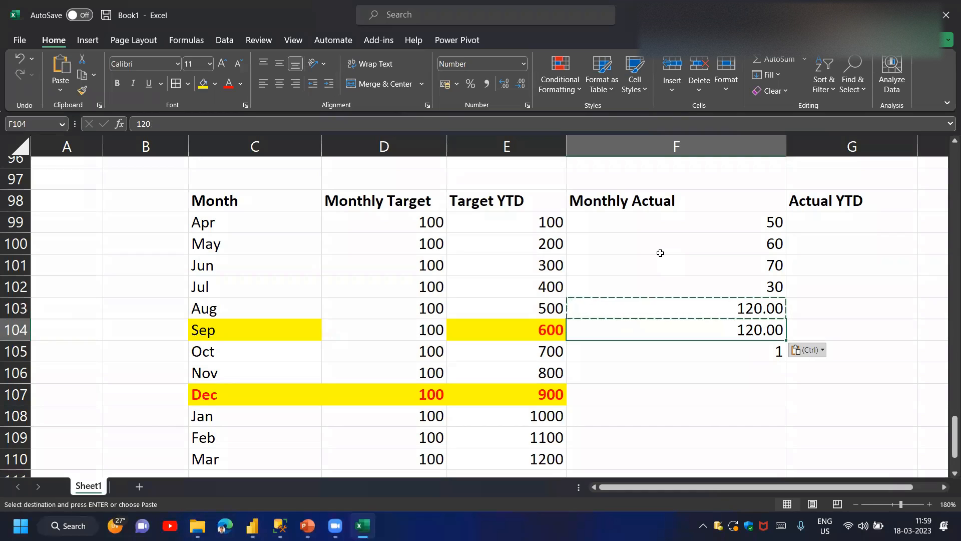
Enter the Monthly Actual values 100, 10, 20%, 30, 40 and 50 for October to March
key("Down")
key("Escape")
type("100")
key("Return")
type("10")
key("Return")
type("20%")
key("Return")
type("30")
key("Return")
type("40")
key("Return")
type("50")
key("Return")
Apply the number format to December's Monthly Actual in F107 and set it to 20
key("Up")
key("Up")
key("Up")
key("Up")
key("ctrl+shift+1")
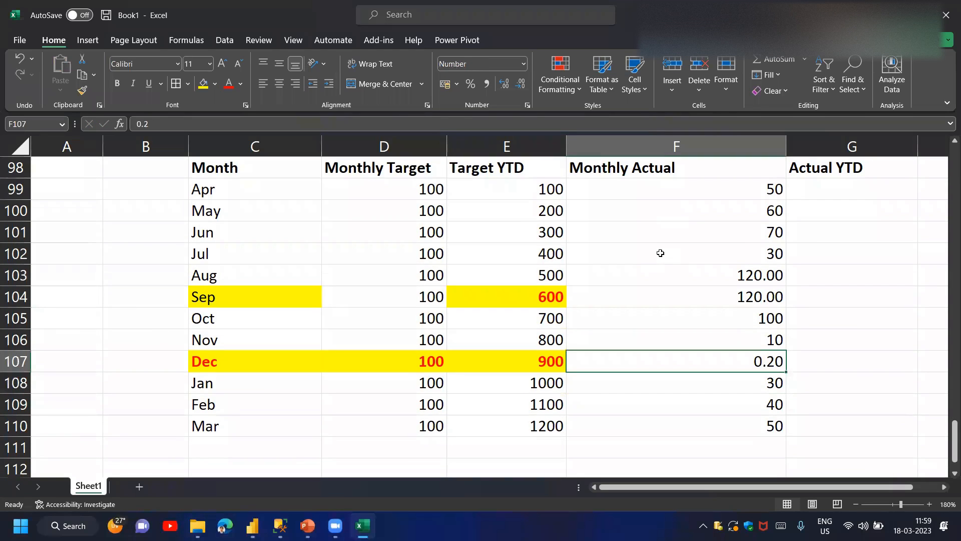
type("20")
key("Return")
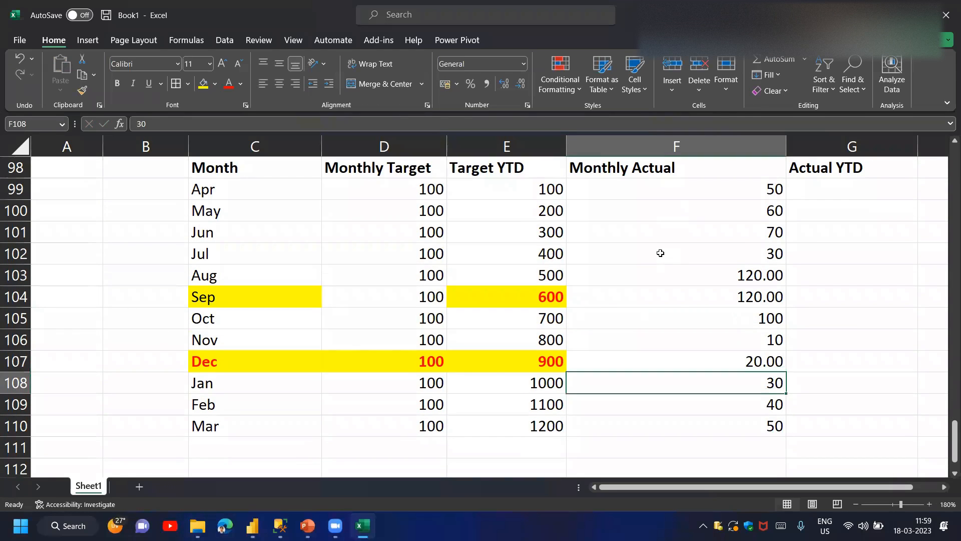
Copy the format of April's Monthly Actual onto the July to December values to drop their decimals
key("Up")
key("Up")
left_click_drag(742, 203, 768, 426)
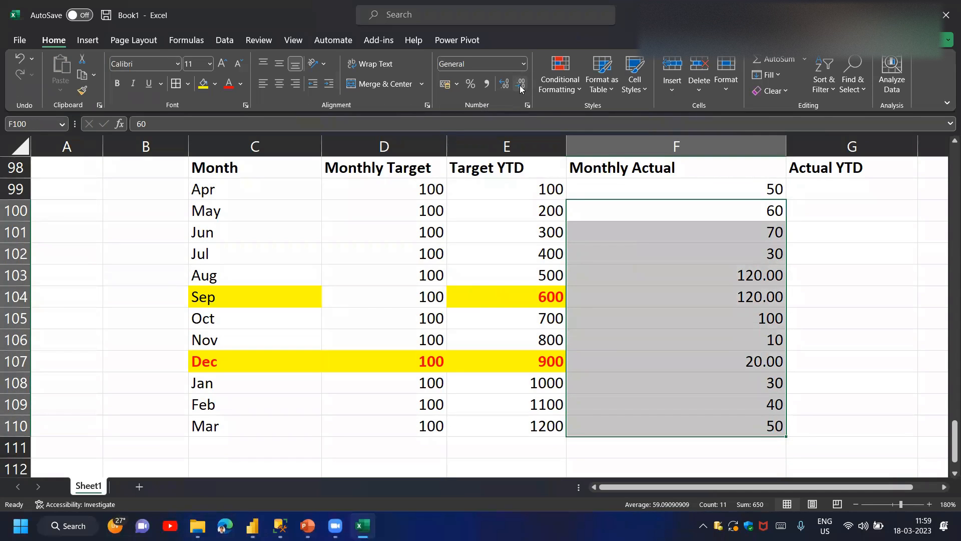
left_click(734, 197)
left_click(82, 90)
left_click_drag(759, 250, 775, 370)
mouse_move(738, 189)
left_mouse_down()
mouse_move(745, 452)
mouse_move(738, 427)
left_mouse_up()
Enter the Actual YTD formulas =F99 in G99, =F100+G99 in G100 and =F101+G100 in G101
left_click(844, 188)
type("=")
key("Left")
key("Return")
type("=")
key("Left")
type("+")
key("Up")
key("Return")
type("=")
key("Left")
type("+")
key("Up")
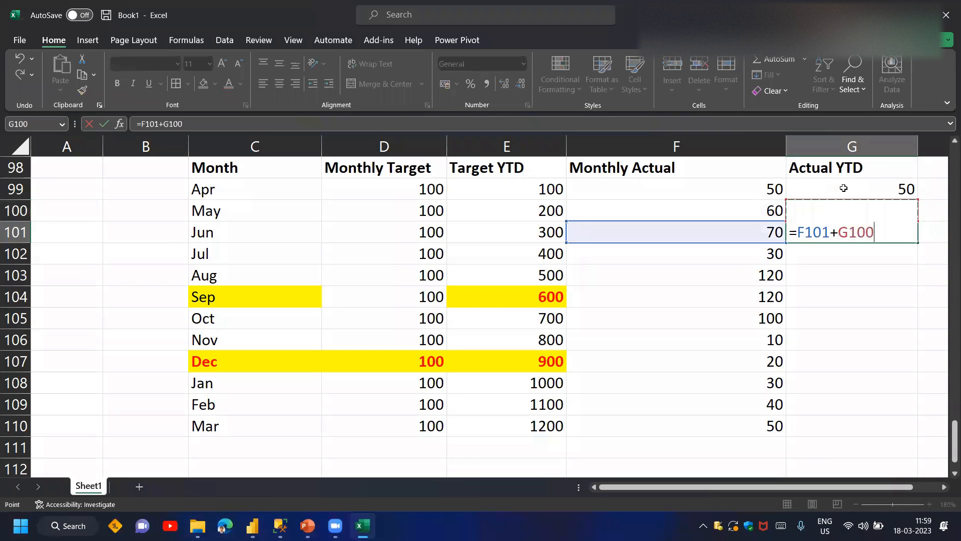
key("Return")
Copy the June Actual YTD formula from G101 down to March in G110
key("Up")
key("ctrl+c")
key("shift+Down")
key("shift+Down")
key("shift+Down")
key("shift+Down")
key("shift+Down")
key("shift+Down")
key("shift+Down")
key("shift+Down")
key("shift+Down")
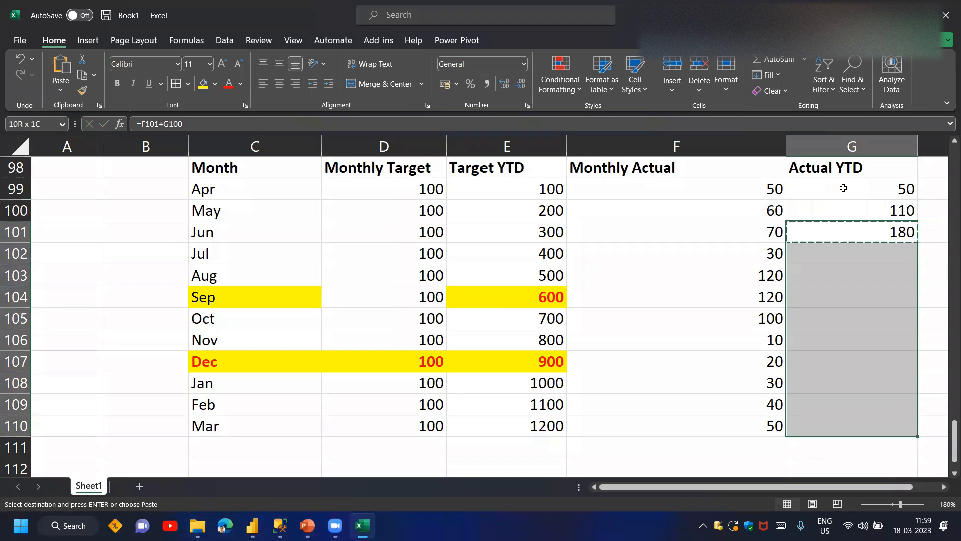
key("ctrl+v")
key("Escape")
Check the sum of the April to February Monthly Actual values to answer the question in C114
scroll(745, 339, "down", 3)
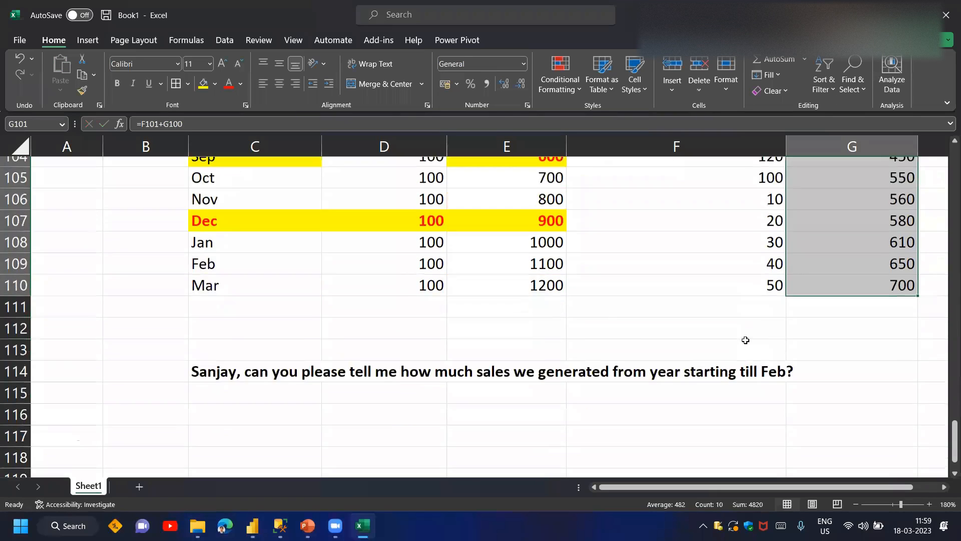
left_click(261, 289)
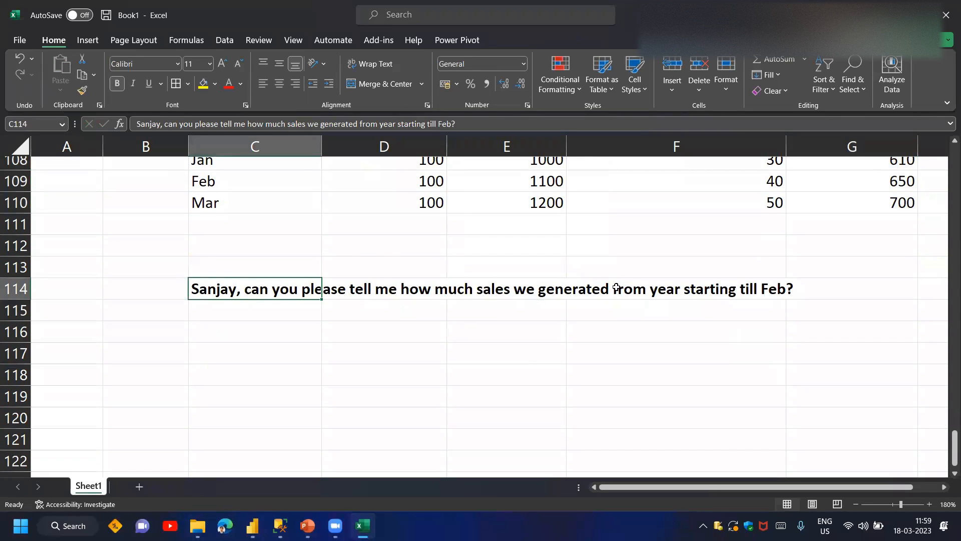
scroll(795, 300, "up", 4)
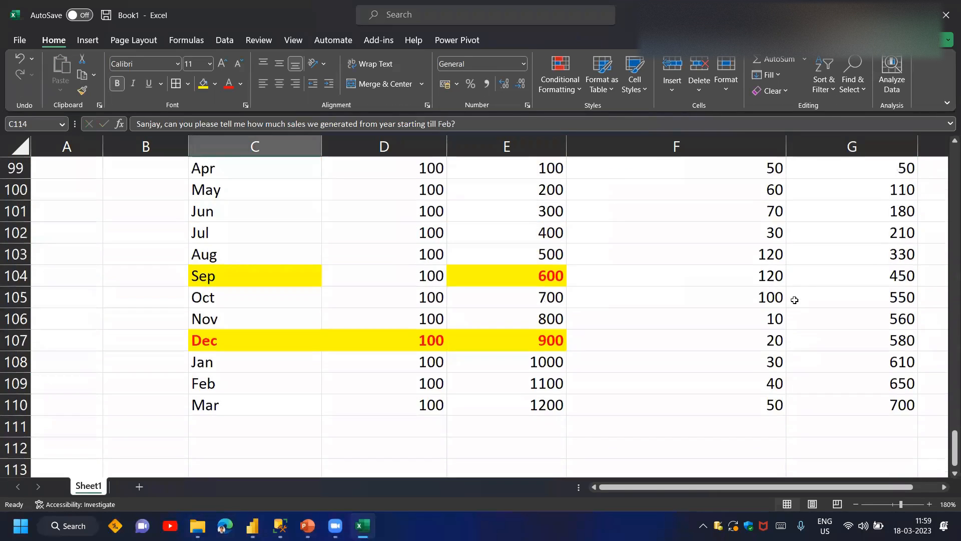
left_click_drag(706, 186, 722, 406)
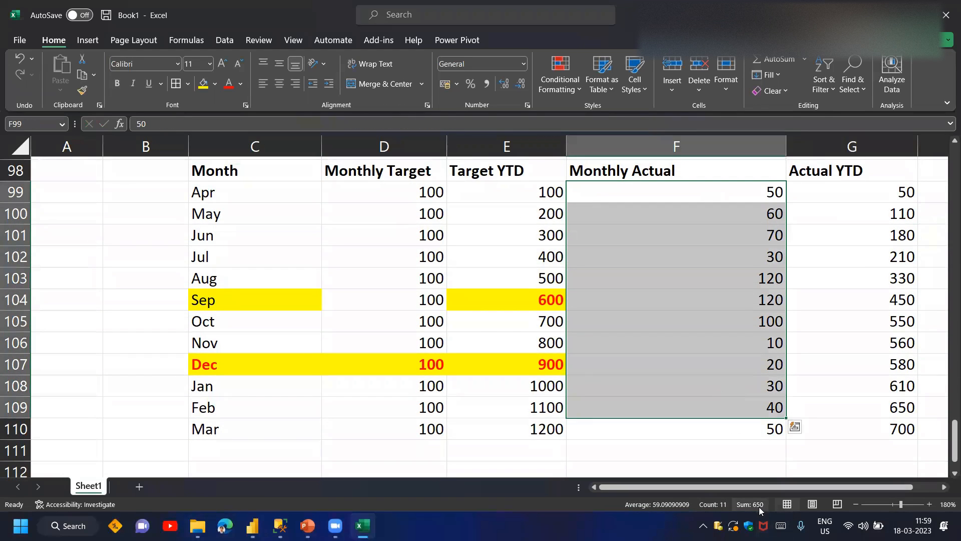
left_click_drag(721, 188, 774, 408)
Highlight February's Actual YTD cell G109 with a yellow fill and red text
left_click(878, 409)
left_click(215, 83)
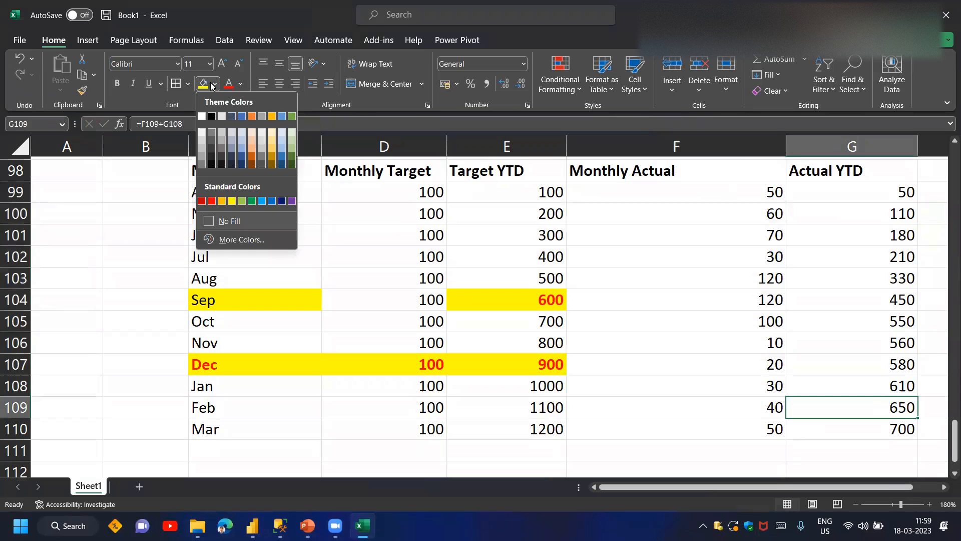
left_click(239, 199)
left_click(229, 83)
Compare the Actual YTD column with the Gross Sales YTD by Date chart in Power BI Desktop, and return to Excel
left_click(838, 173)
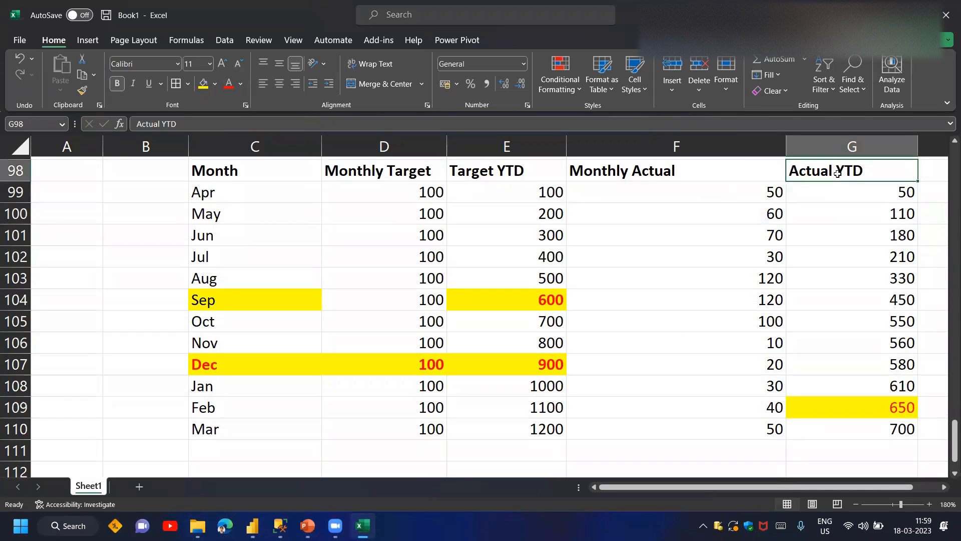
left_click(252, 525)
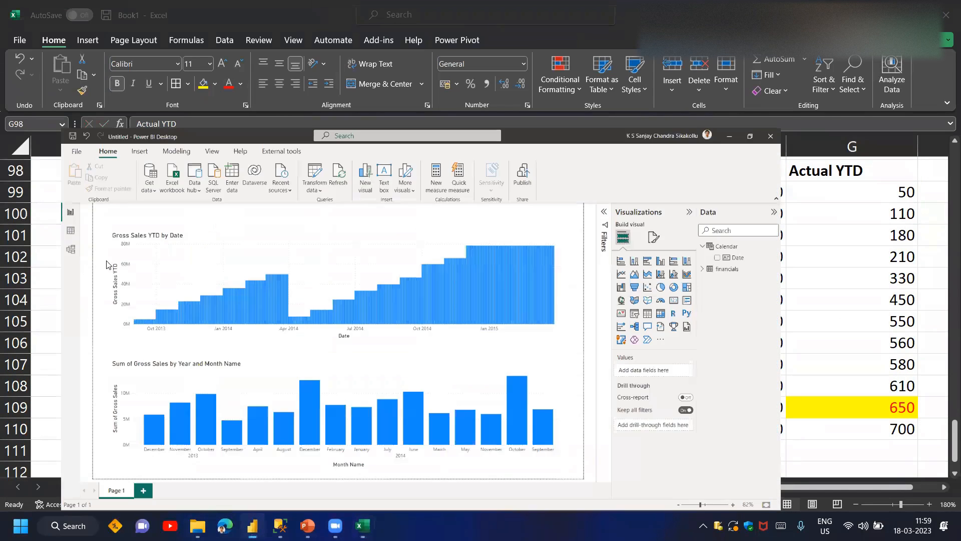
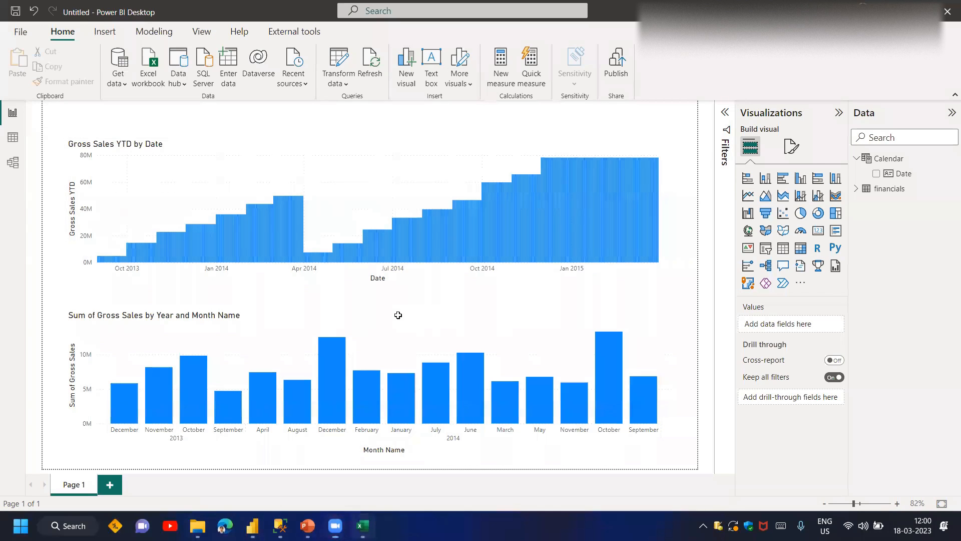
key("alt+Tab")
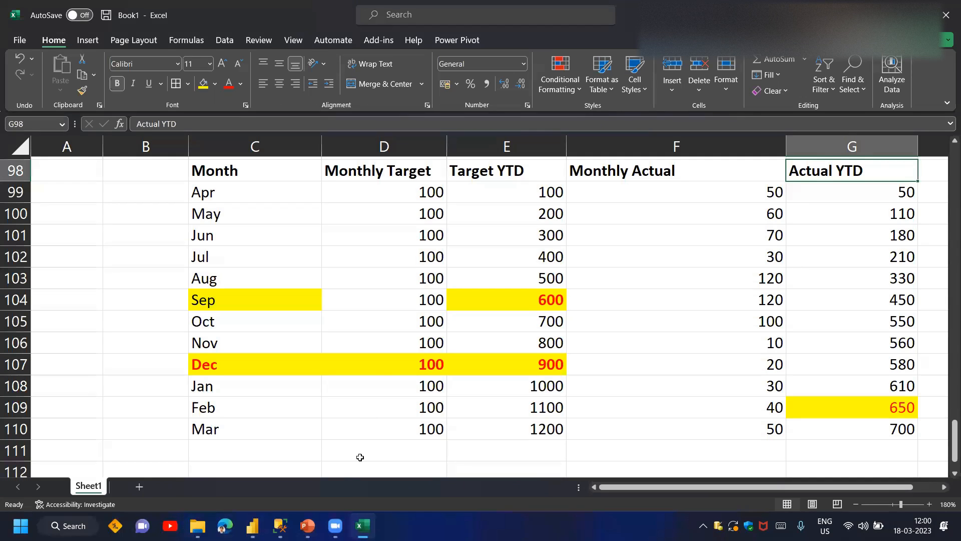
Enter Power BI / SQL / Excel in C125, below the question, and make it bold
scroll(351, 467, "down", 5)
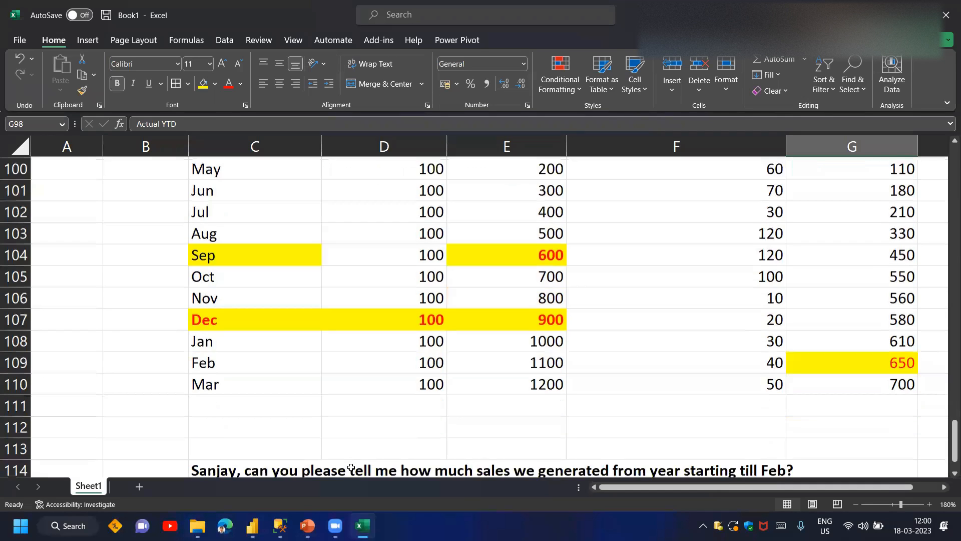
scroll(293, 303, "down", 3)
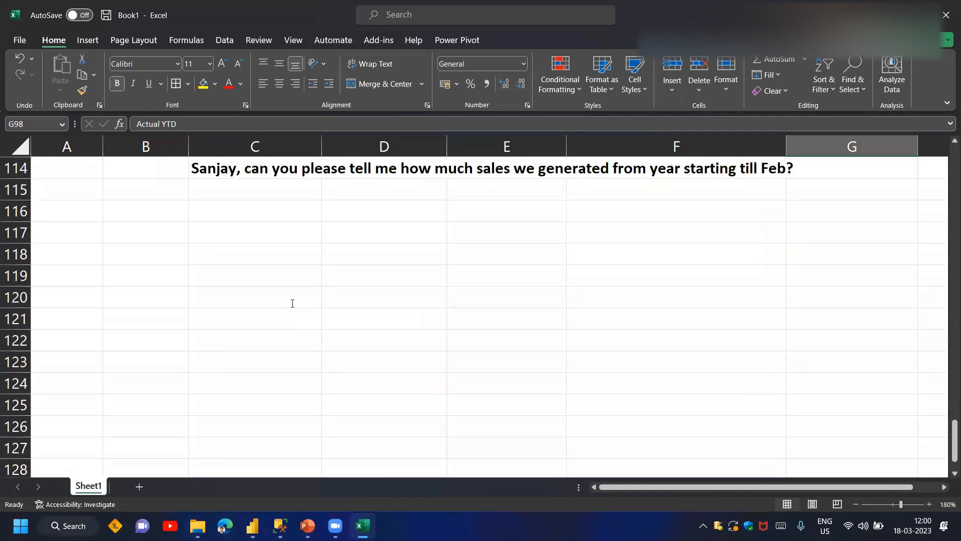
left_click(293, 303)
type("Power BI / SQL / Excel")
key("Return")
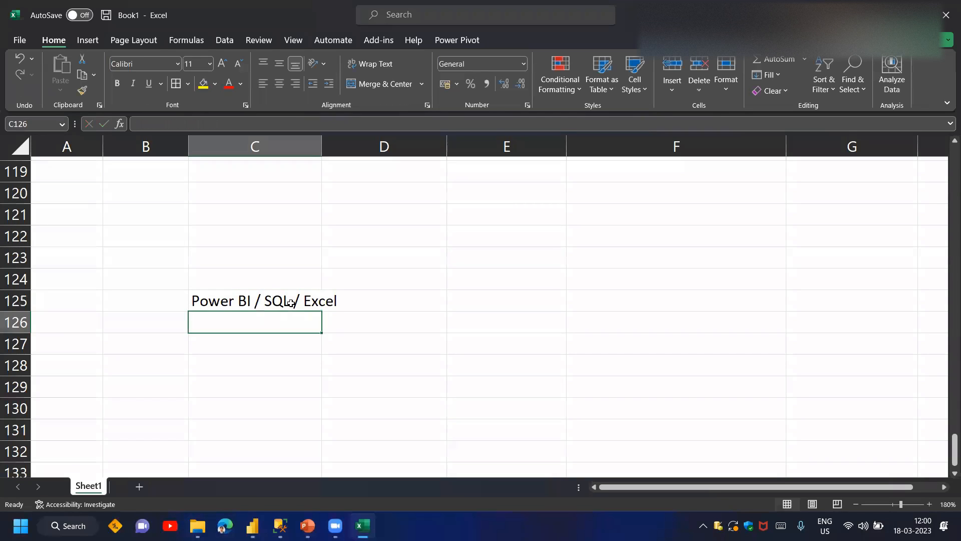
left_click(290, 302)
key("ctrl+b")
key("Return")
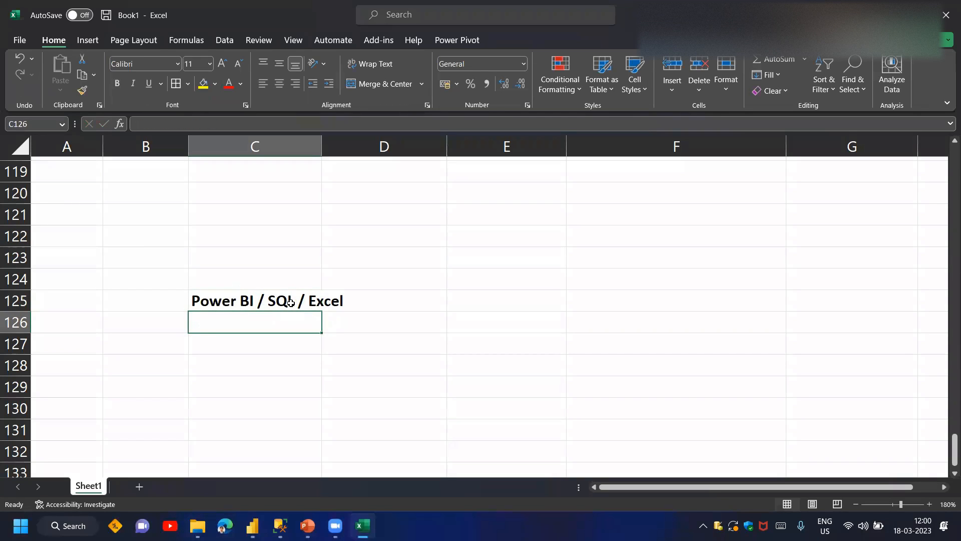
Enter Technical Skills in C126 and Problem Solving / Sample Work beside it in D126
type("Technical Skills")
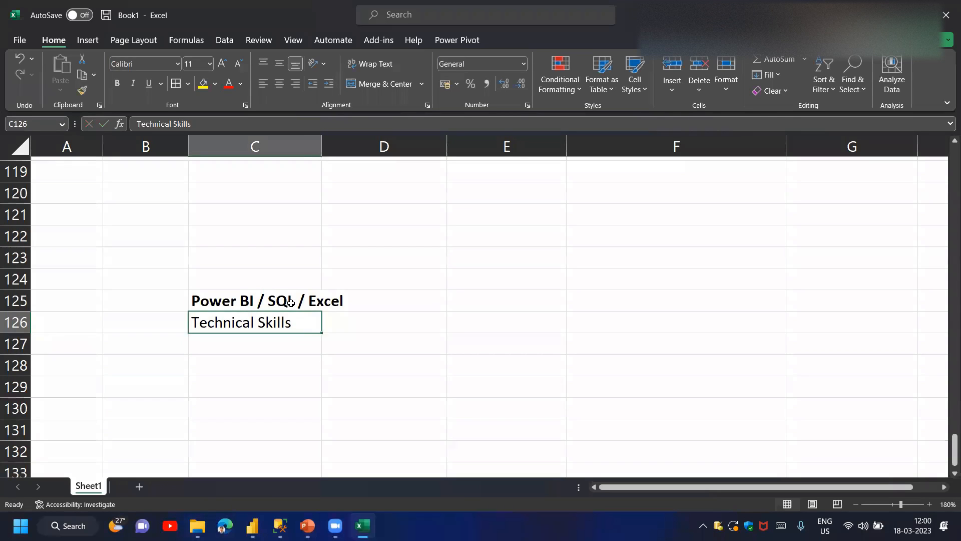
key("Tab")
type("Probl")
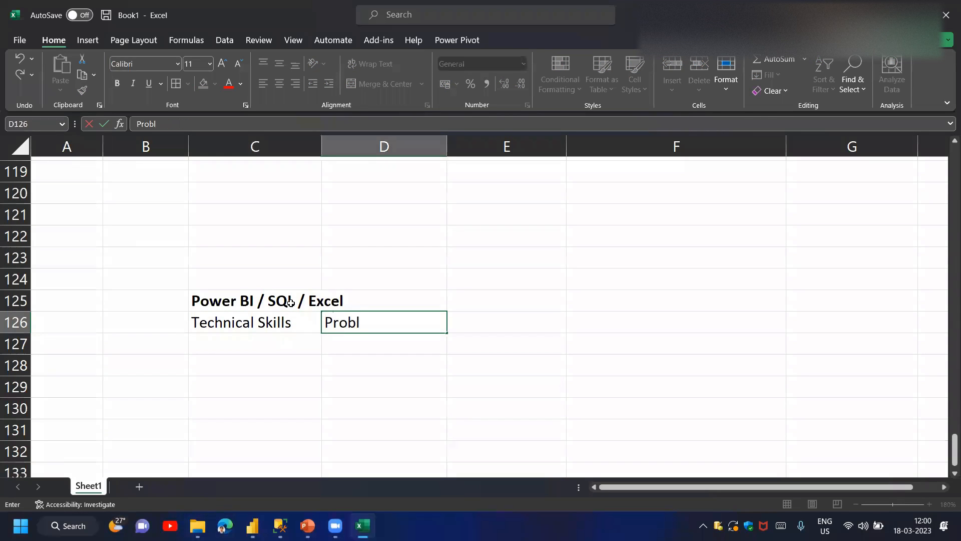
type("em Solving /")
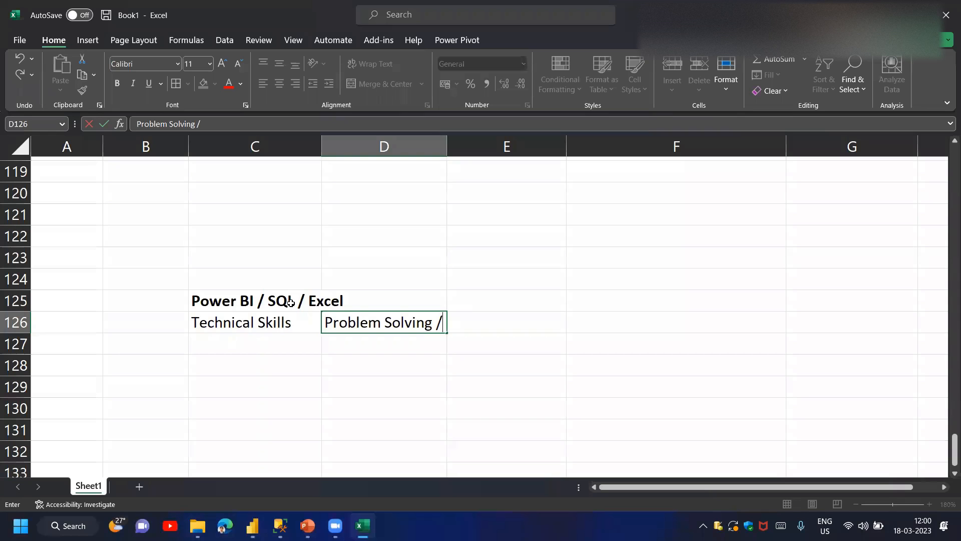
type(" Sample Work")
key("Return")
key("Up")
key("Left")
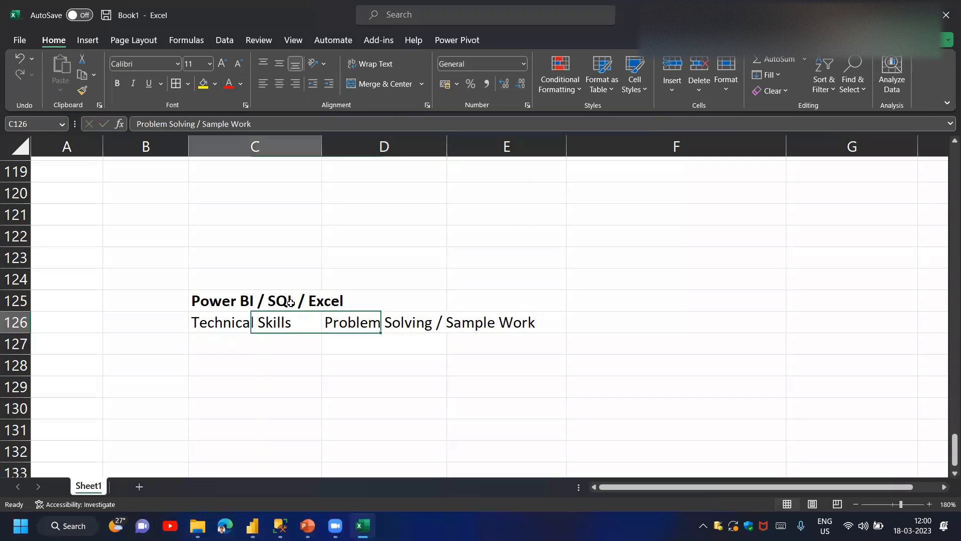
Enter Context in C127, below Technical Skills
key("Down")
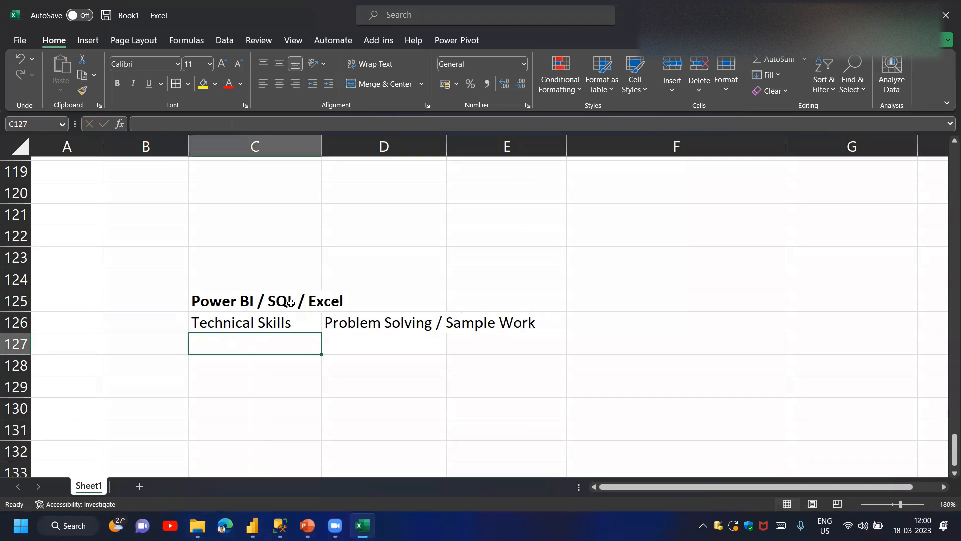
type("Context")
key("Return")
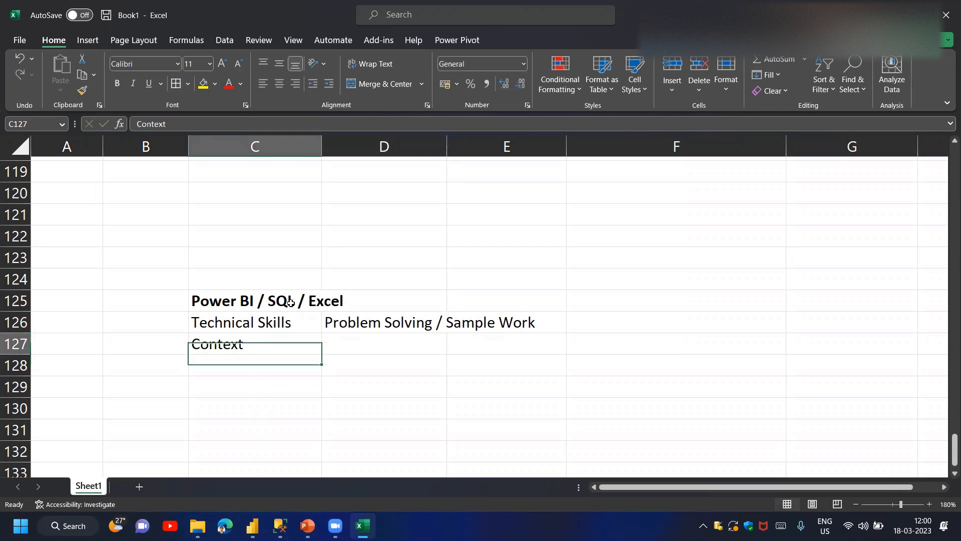
Examine the Monthly Target column against the Target YTD column, and the Monthly Actual heading
scroll(290, 302, "up", 5)
scroll(325, 270, "up", 2)
left_click_drag(397, 200, 389, 369)
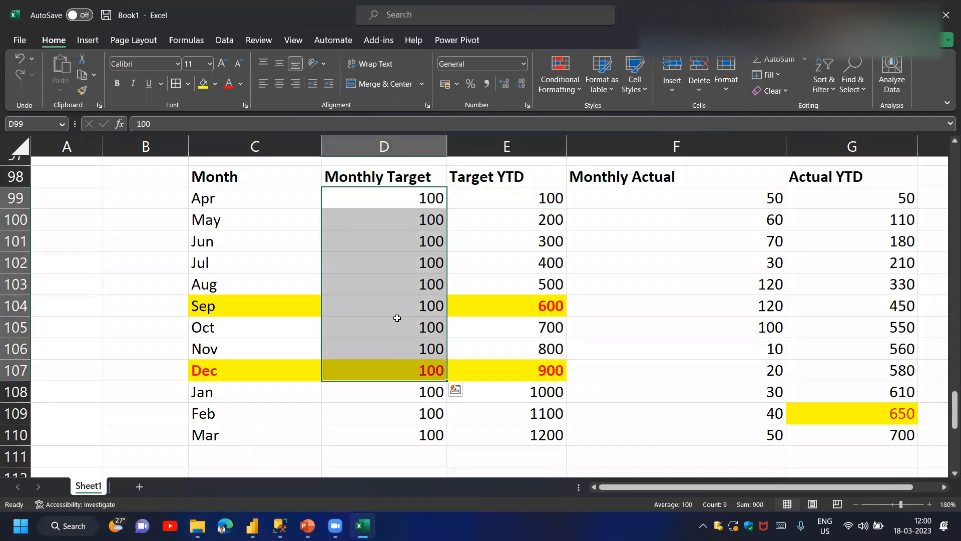
left_click(489, 199)
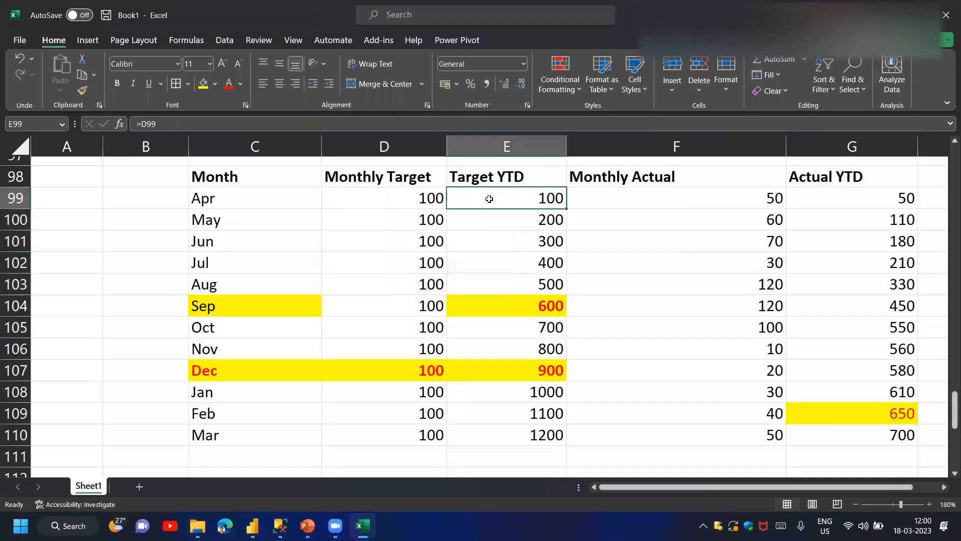
left_click(554, 174)
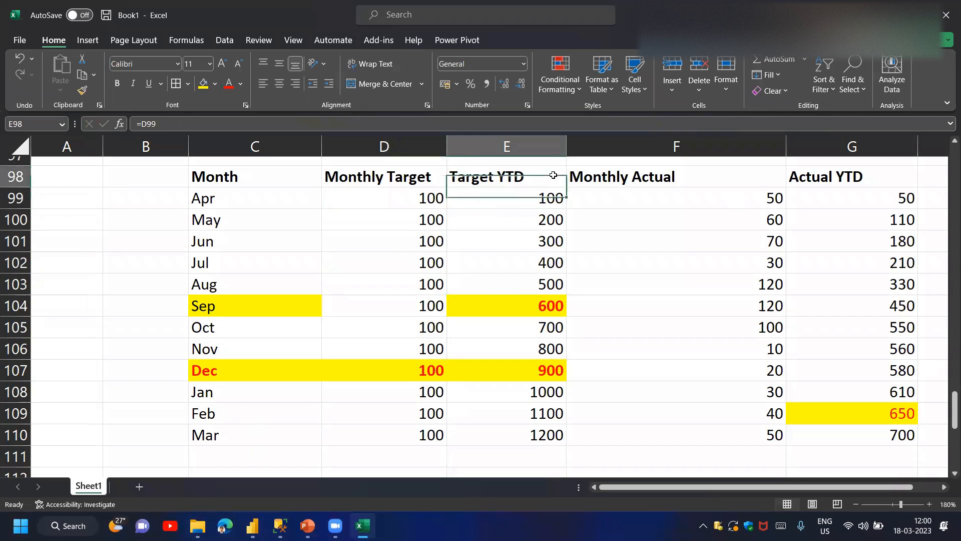
left_click(394, 172)
left_click(513, 176)
left_click(374, 177)
left_click(503, 185)
left_click(662, 175)
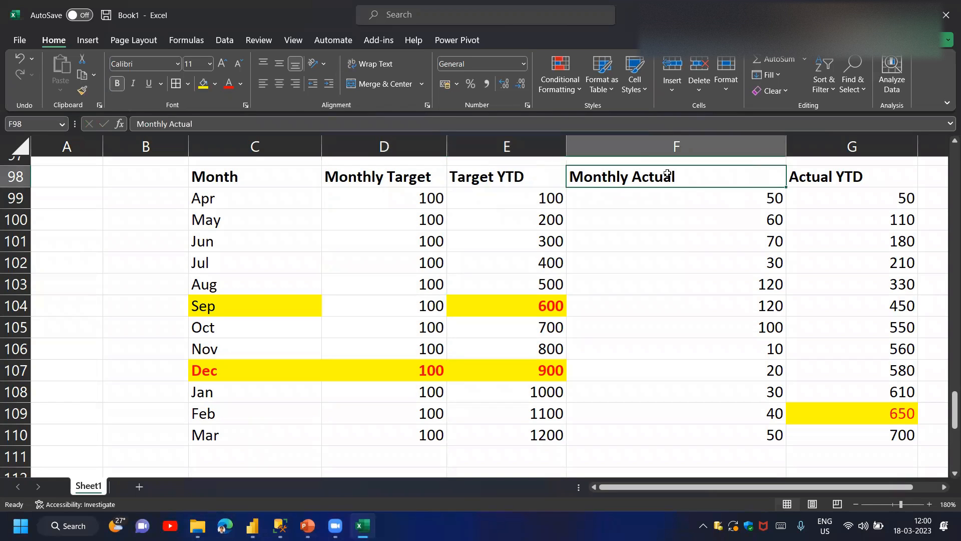
Review the monthly and YTD table in C98:G110, then switch to Power BI Desktop and examine the Gross Sales YTD measure's formula
left_click(866, 172)
left_click_drag(270, 186, 813, 434)
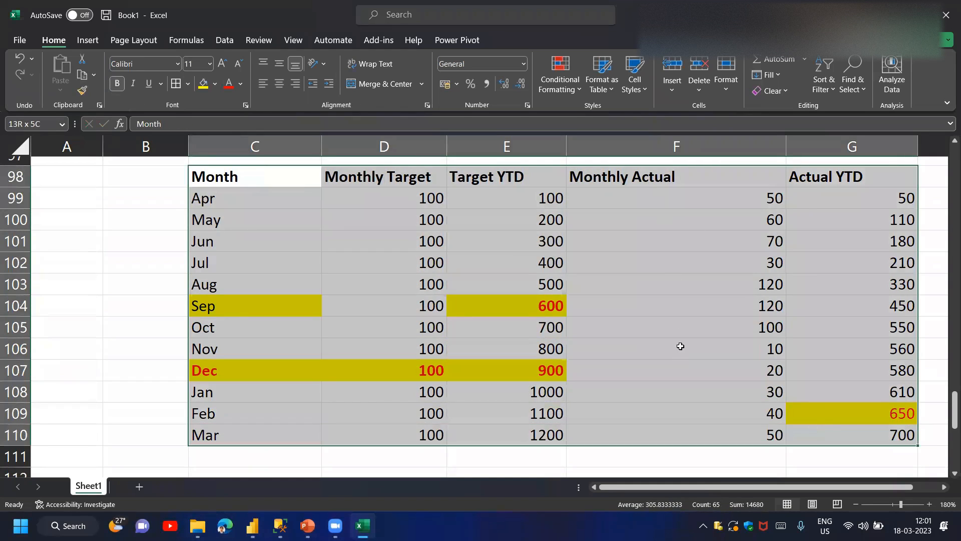
key("alt+Tab")
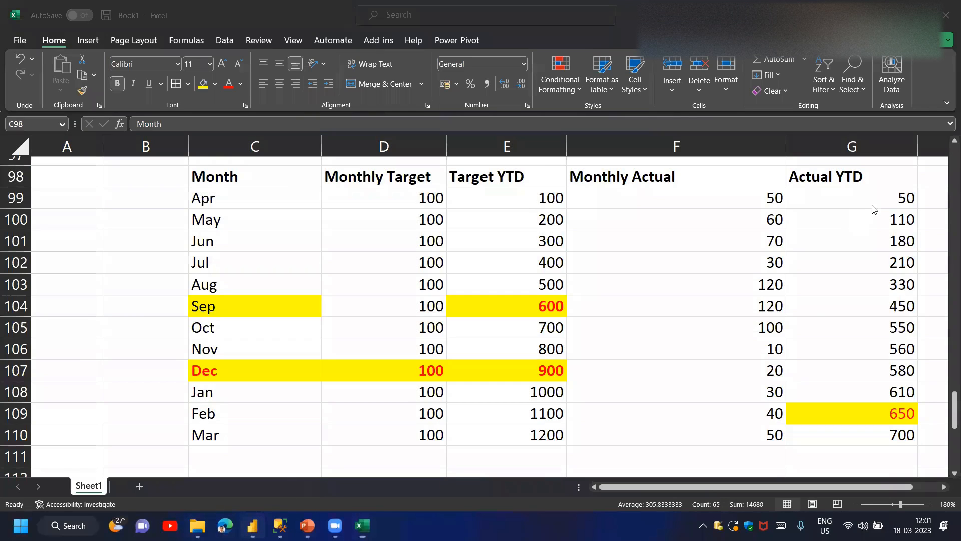
left_click(567, 149)
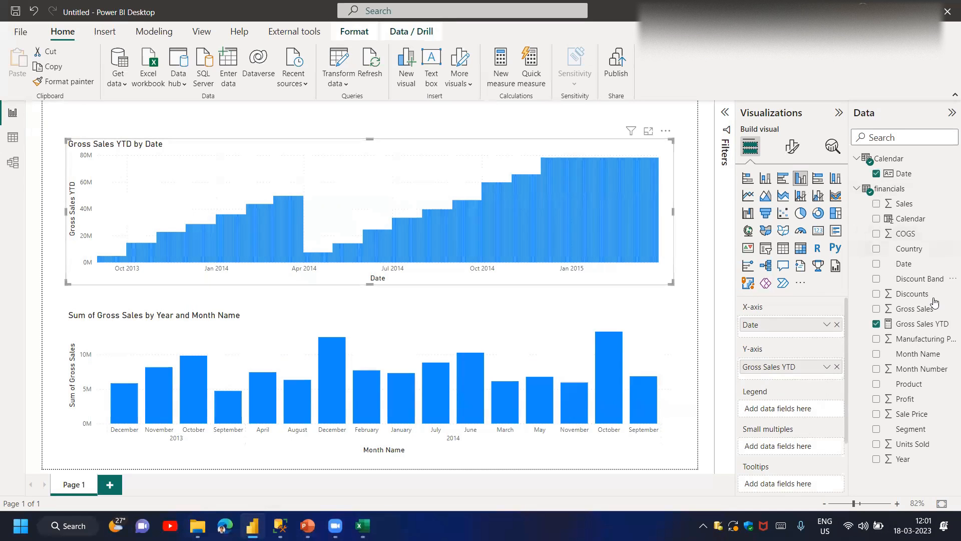
left_click(923, 324)
key("ctrl+a")
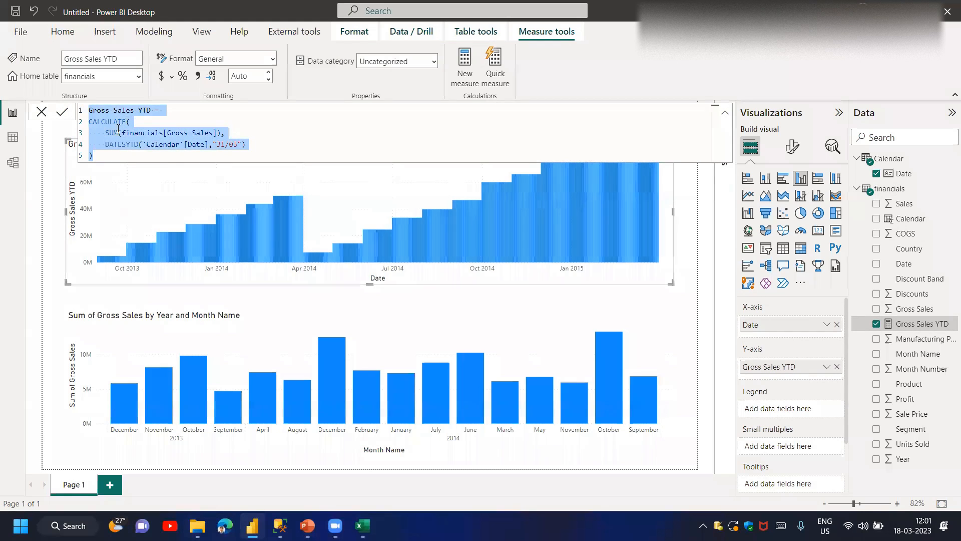
left_click(171, 152)
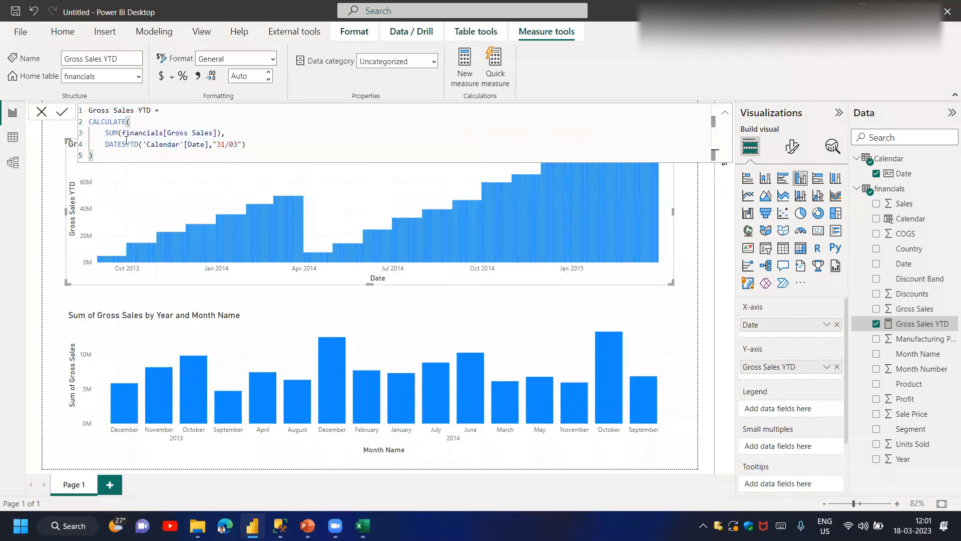
Switch back to the Excel workbook and select the Context cell, C127, below Technical Skills
key("alt+Tab")
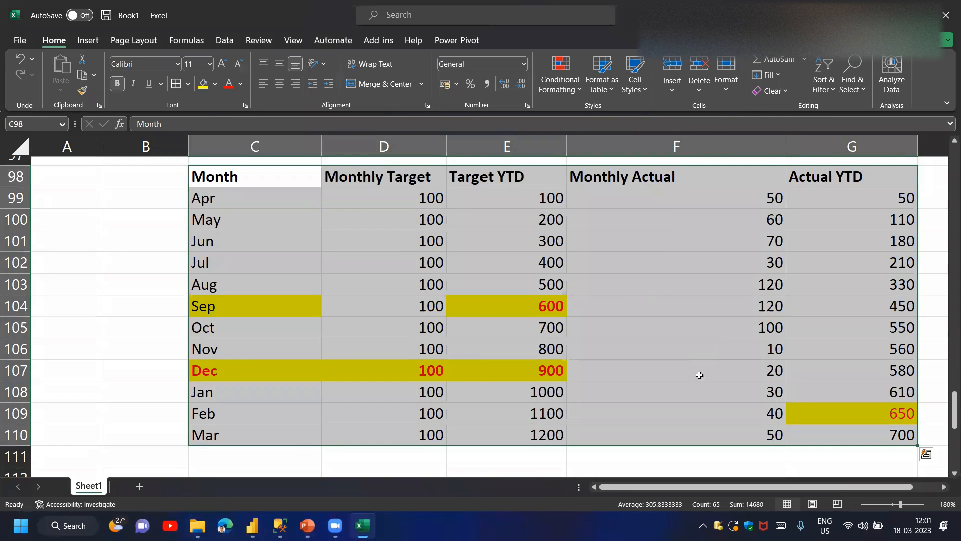
scroll(563, 400, "down", 5)
scroll(563, 399, "down", 3)
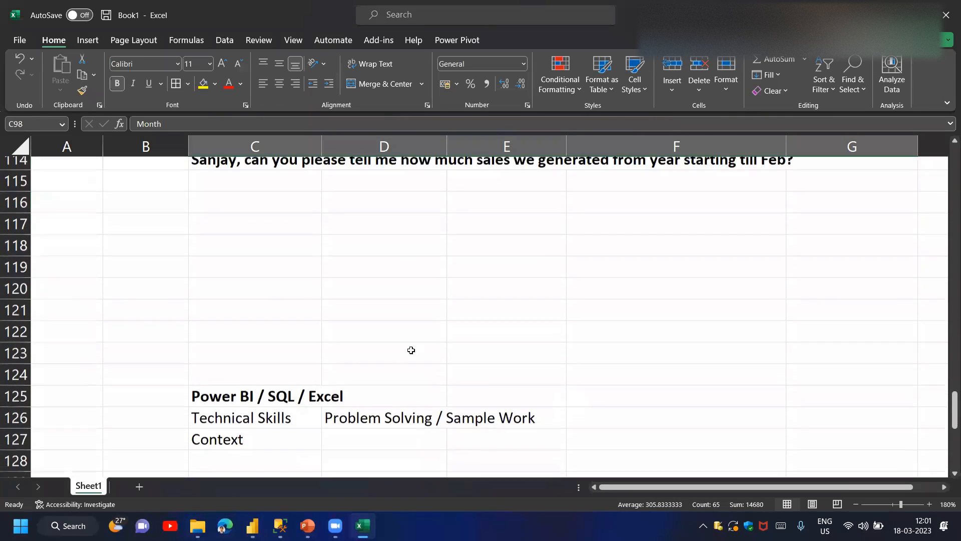
left_click(280, 293)
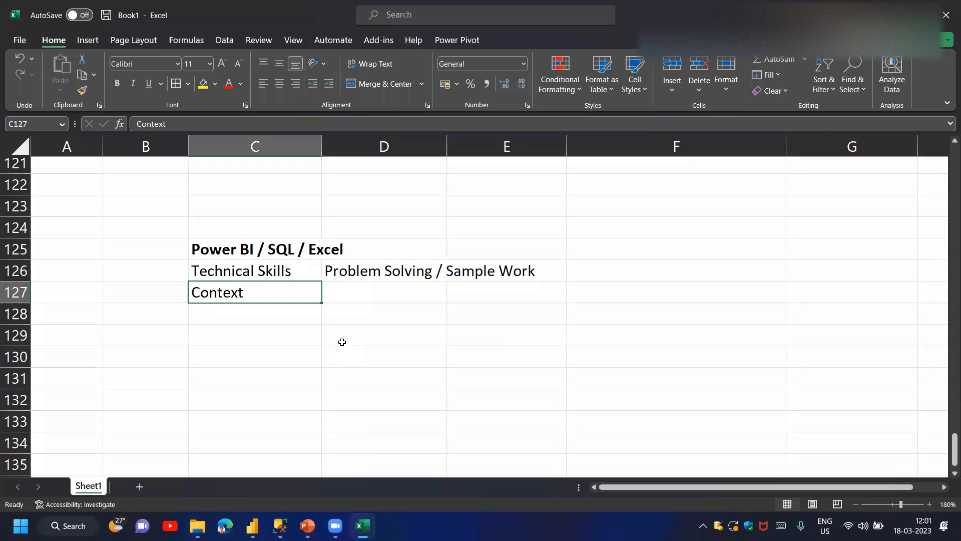
left_click(203, 83)
left_click(229, 84)
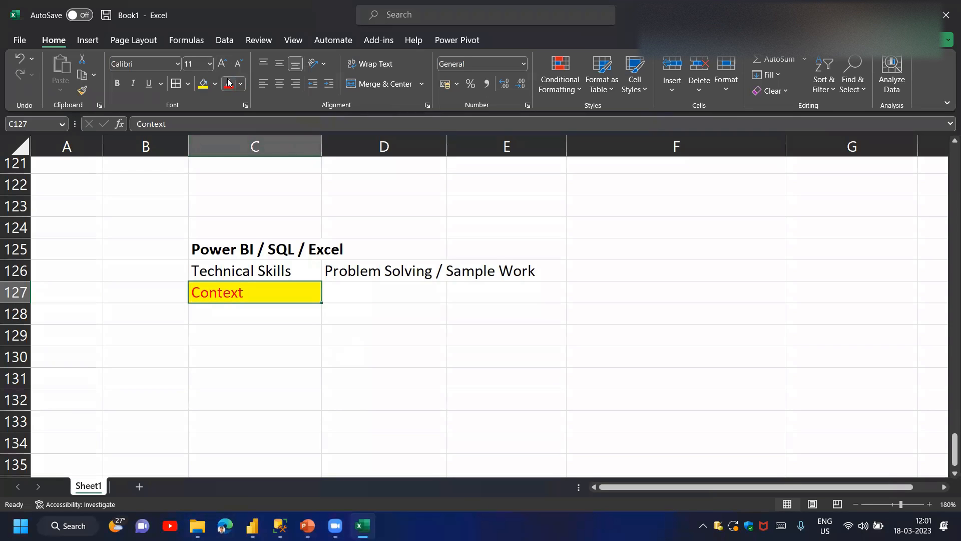
key("ctrl+z")
key("ctrl+z")
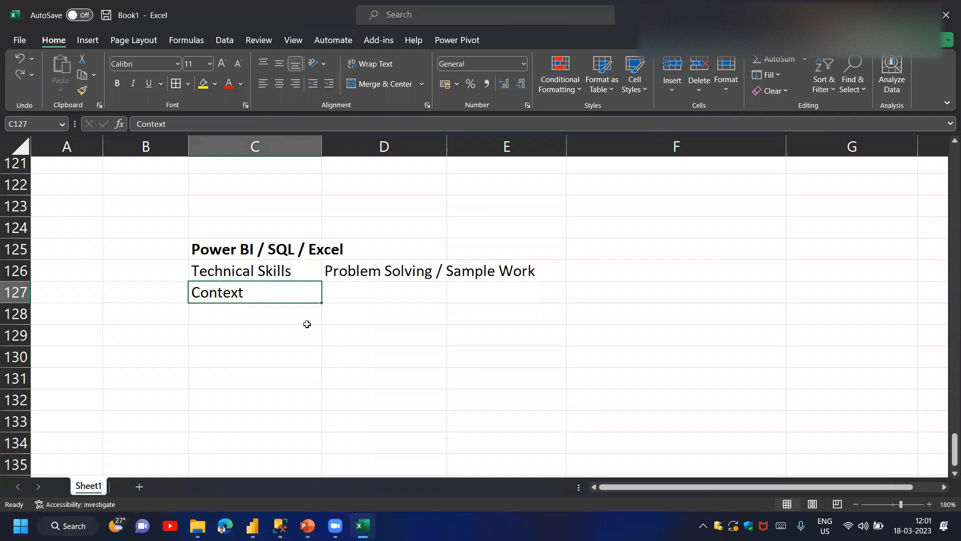
Extend the text in C127 to read Context / Scenario
key("F2")
type("/ Sce")
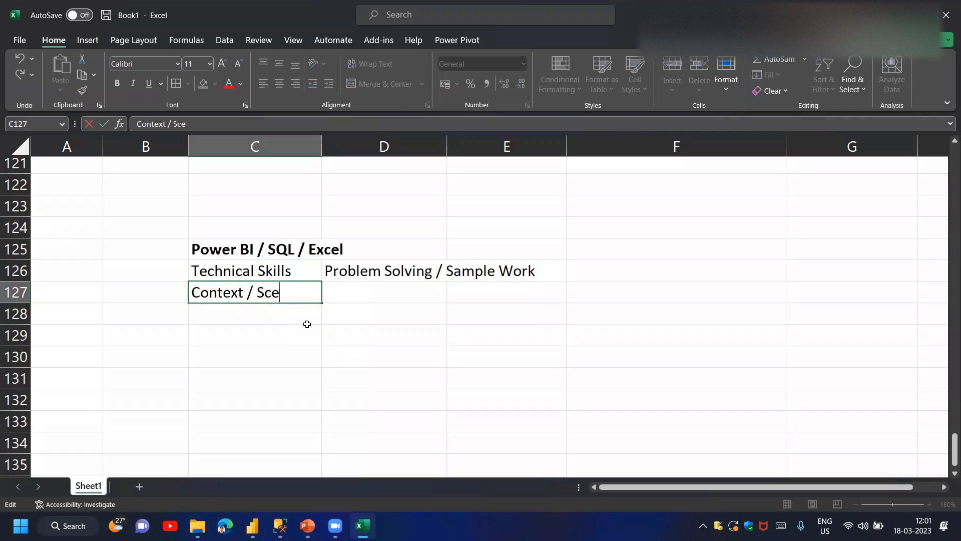
type("nario")
key("Return")
key("Up")
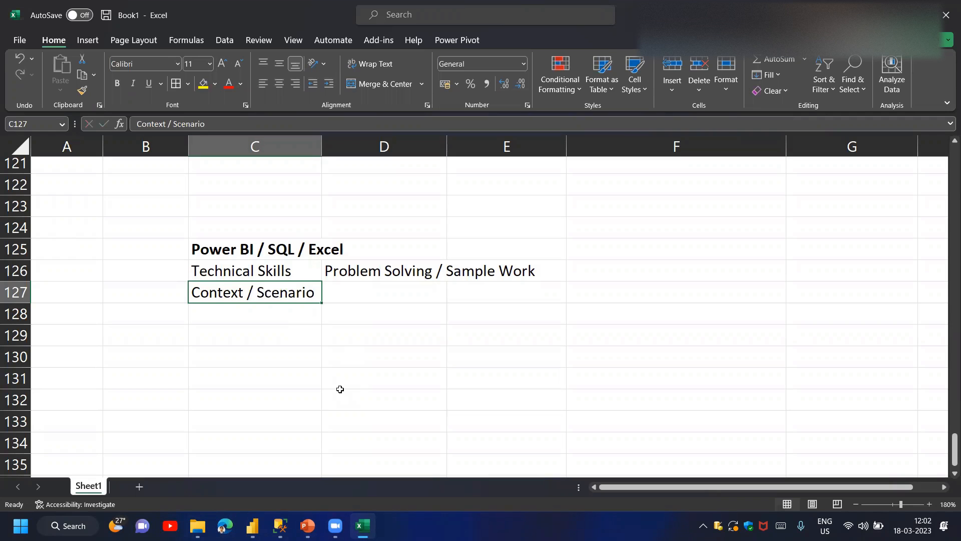
Examine the Excel, SQL, Power BI and Power Apps rows of the skills table in C11:E15
scroll(340, 389, "up", 8)
scroll(340, 388, "up", 15)
scroll(262, 298, "up", 18)
scroll(261, 248, "down", 3)
left_click(260, 250)
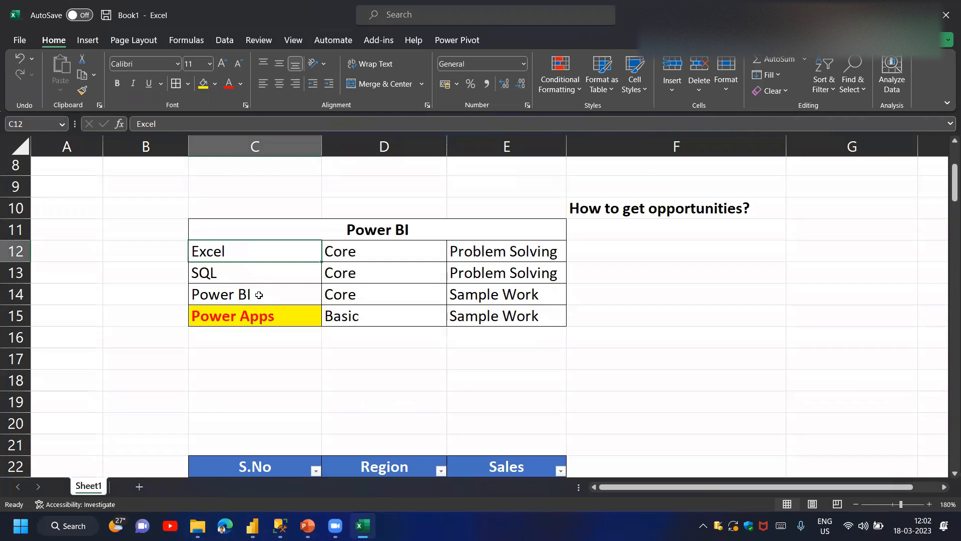
left_click(259, 295, "shift")
left_click(259, 294)
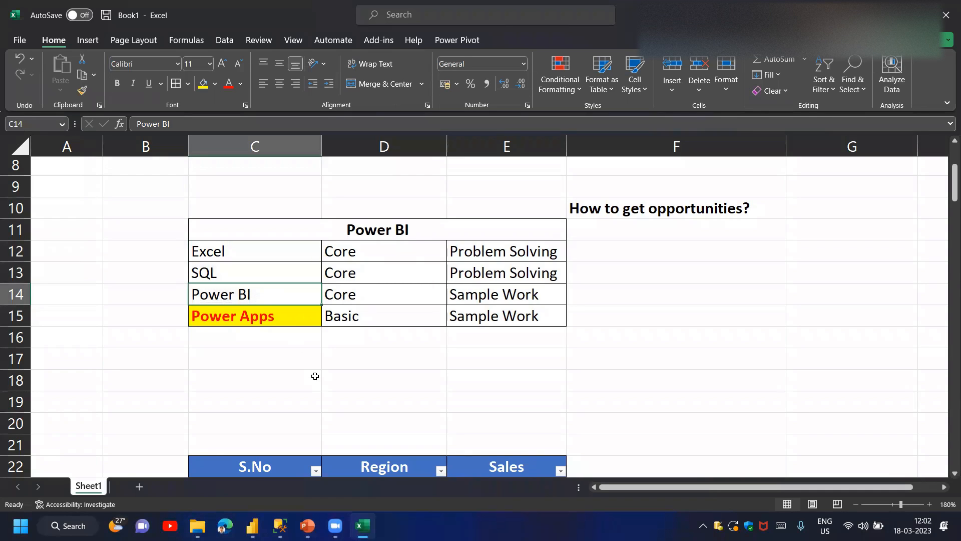
key("Down")
key("Down")
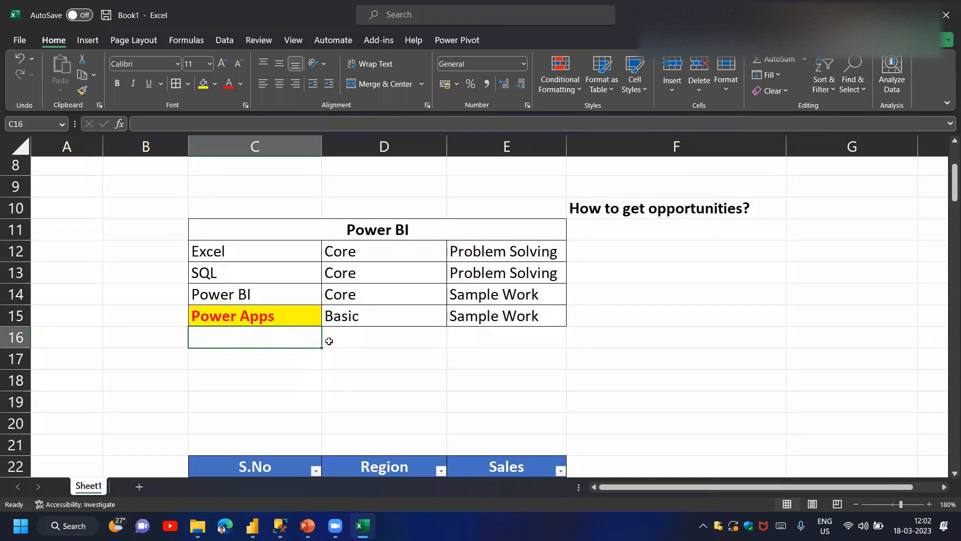
Review the worksheet from the skills table through the grades, SQL and YTD examples down to the Context / Scenario notes
left_click(555, 4)
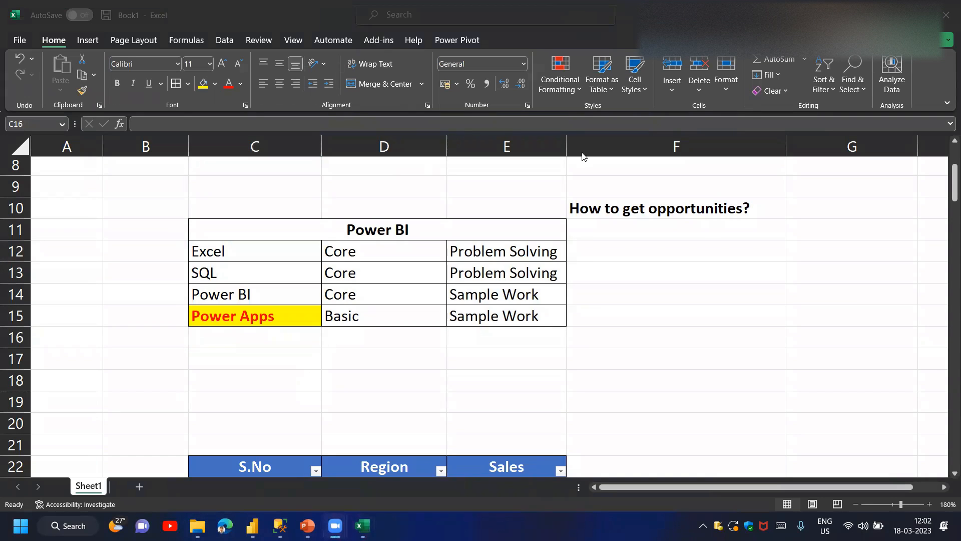
left_click(283, 348)
scroll(283, 350, "down", 5)
scroll(284, 353, "down", 6)
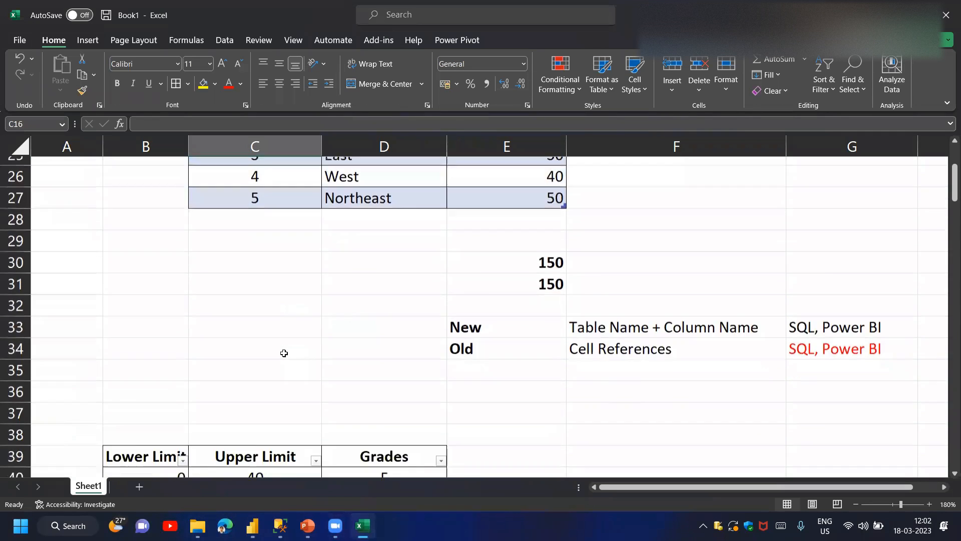
scroll(284, 353, "down", 8)
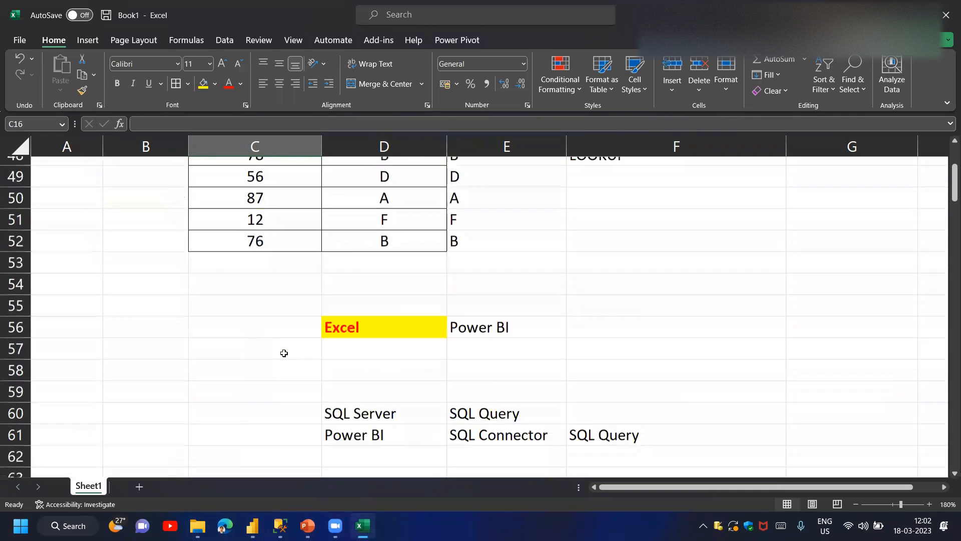
scroll(283, 353, "down", 8)
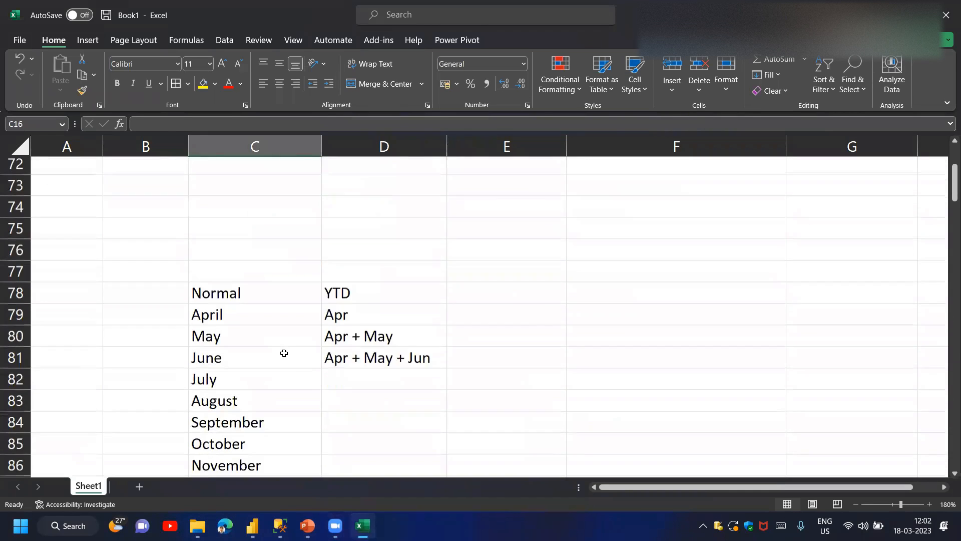
scroll(284, 352, "down", 4)
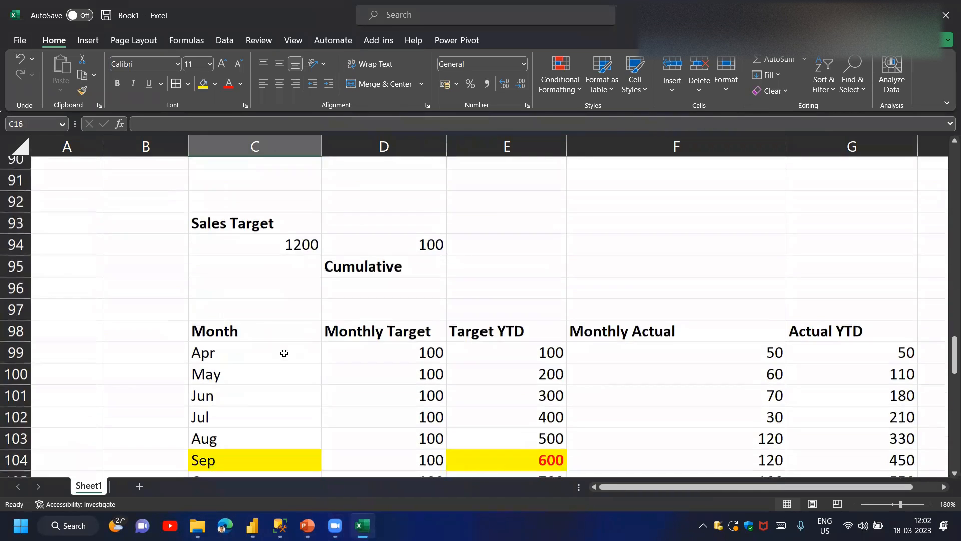
scroll(284, 353, "down", 1)
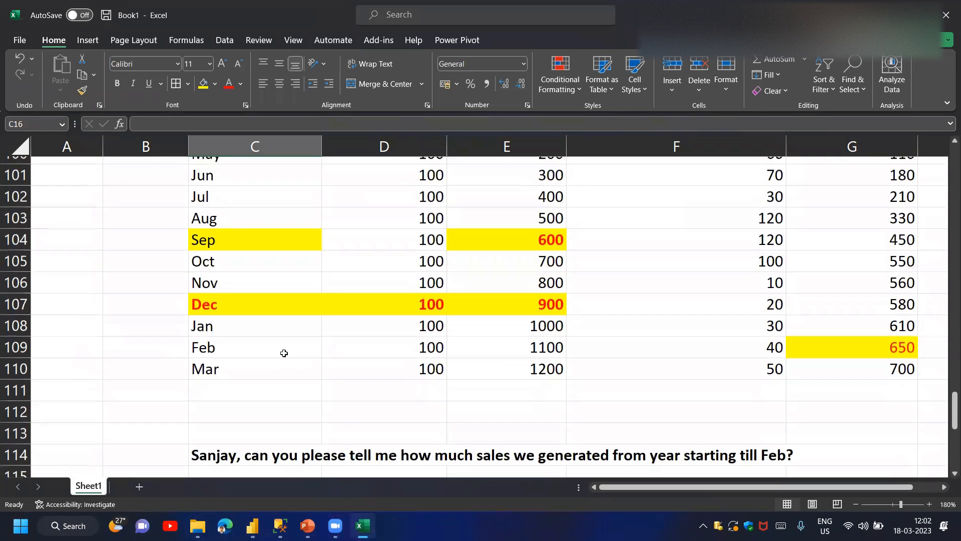
scroll(284, 353, "down", 2)
scroll(284, 352, "down", 4)
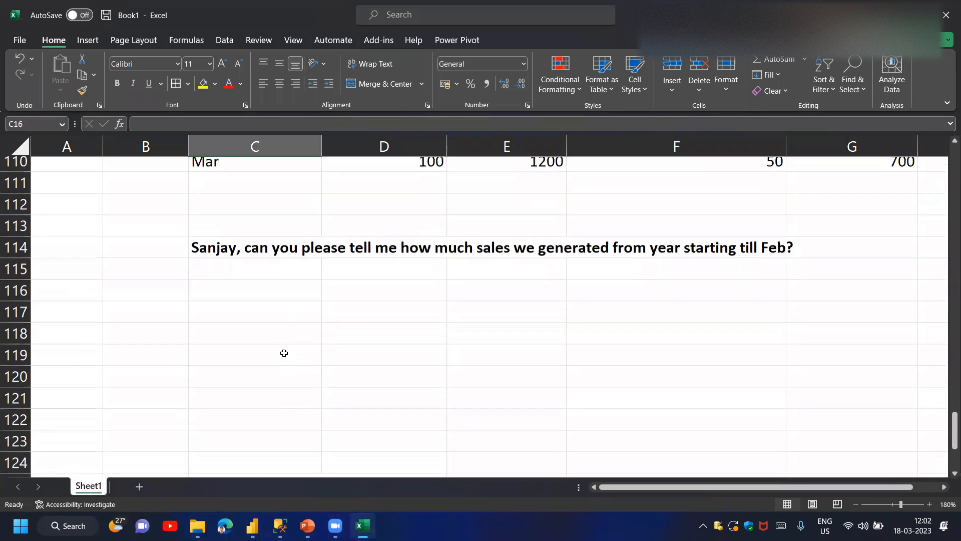
scroll(290, 280, "down", 2)
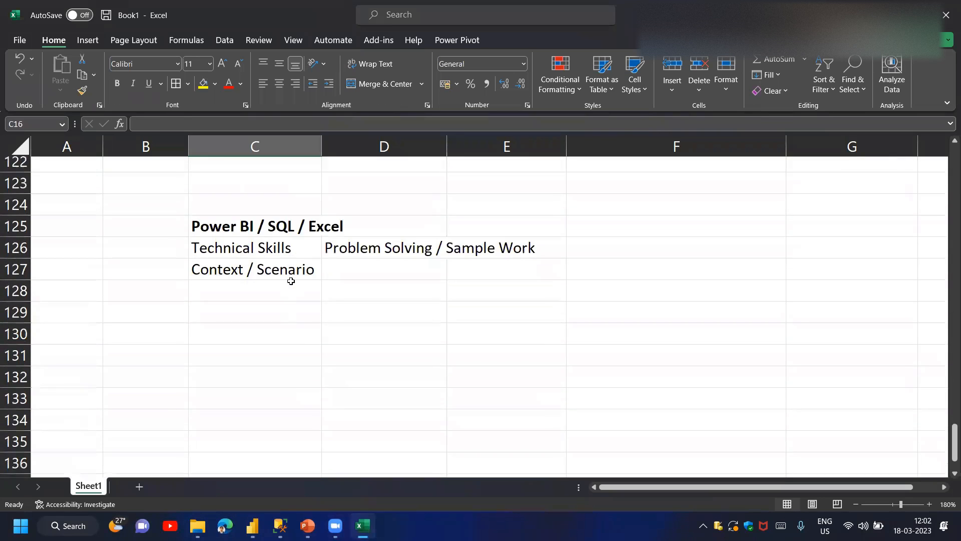
scroll(290, 284, "up", 1)
left_click(300, 283)
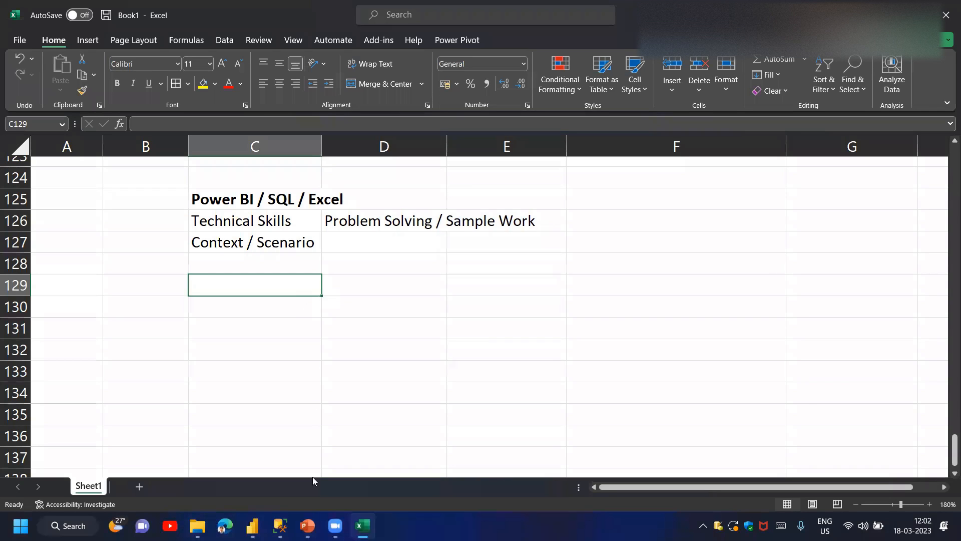
Switch to the Business Intelligence Course Outline presentation in PowerPoint and examine the T-SQL I slide's topics
left_click(307, 526)
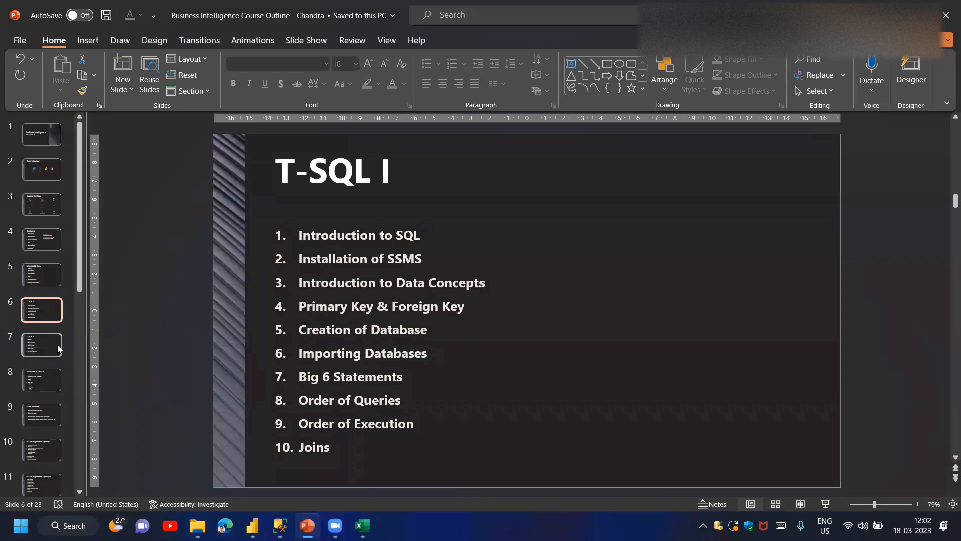
left_click(60, 349)
scroll(58, 354, "down", 5)
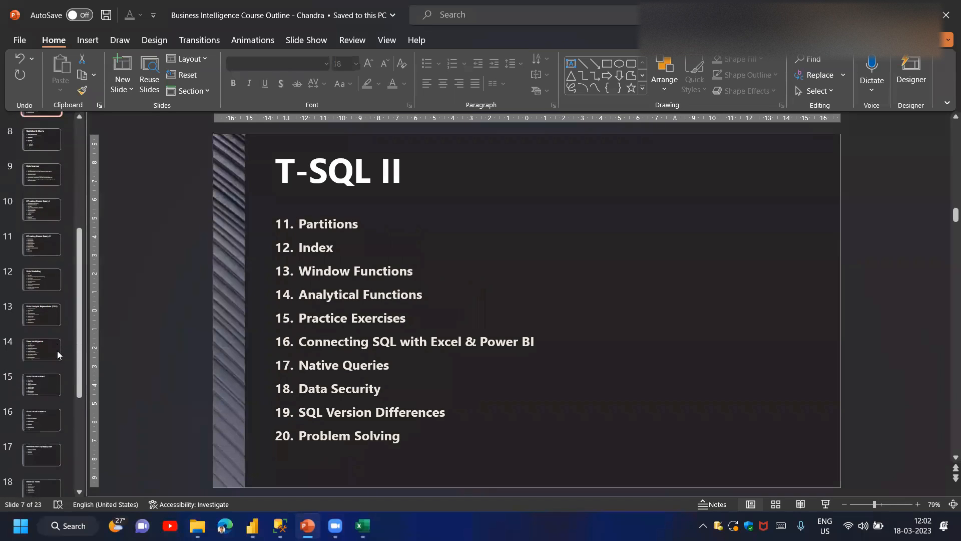
left_click(50, 390)
scroll(41, 308, "up", 4)
left_click(54, 203)
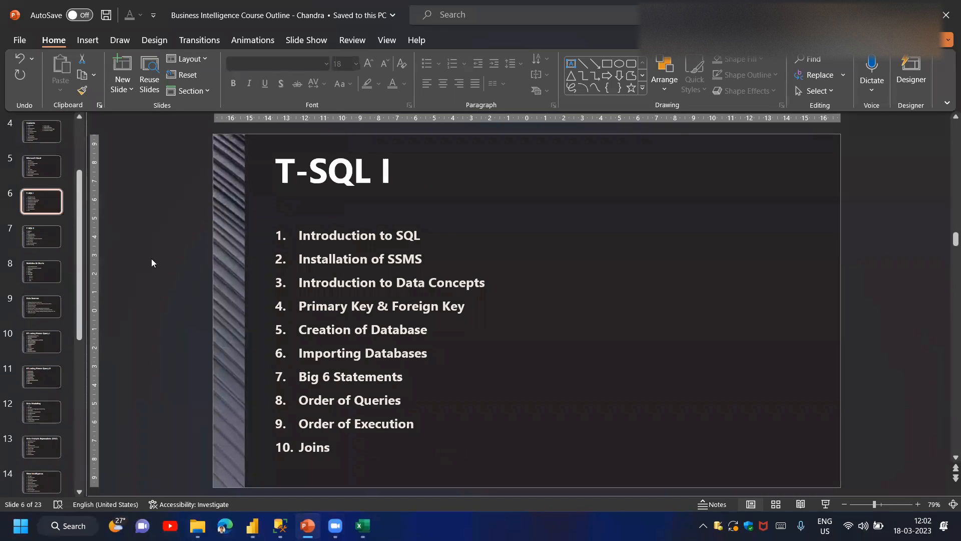
scroll(162, 265, "down", 1)
scroll(162, 266, "up", 1)
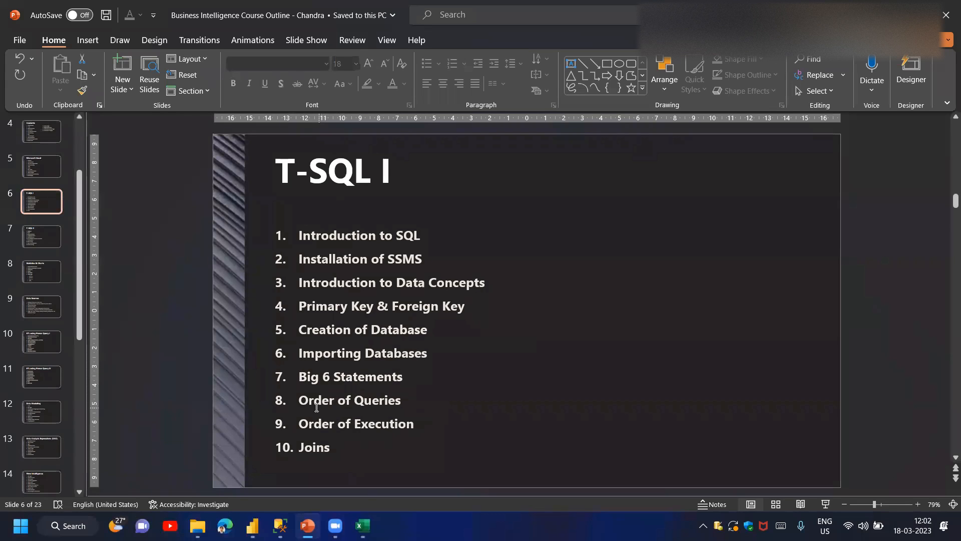
Examine the T-SQL II slide's topics and advance to the Data Sources slide
scroll(209, 339, "down", 1)
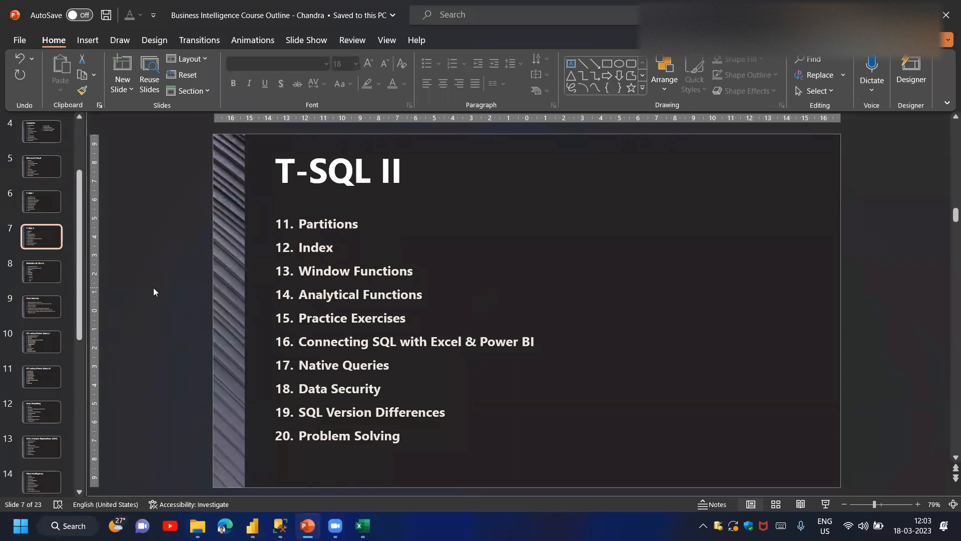
scroll(153, 292, "down", 1)
scroll(154, 292, "down", 1)
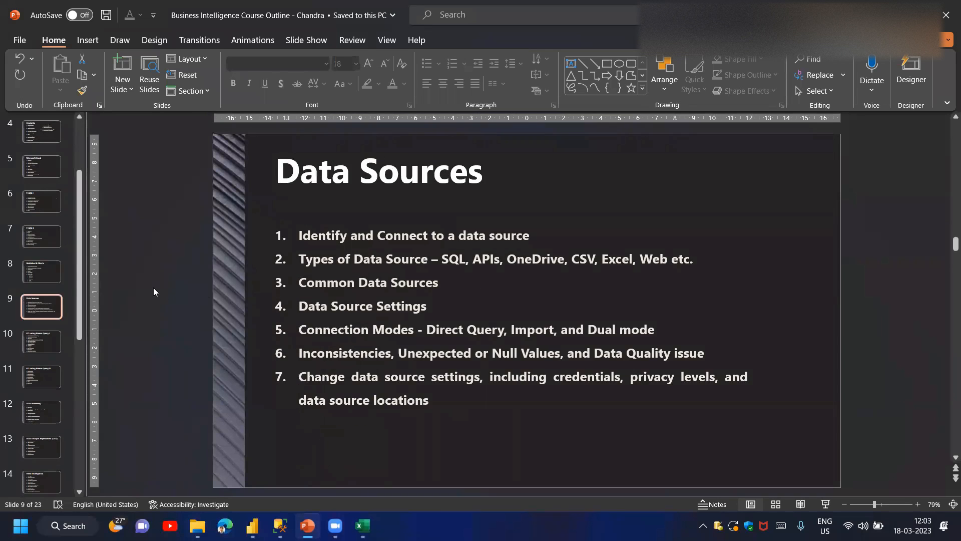